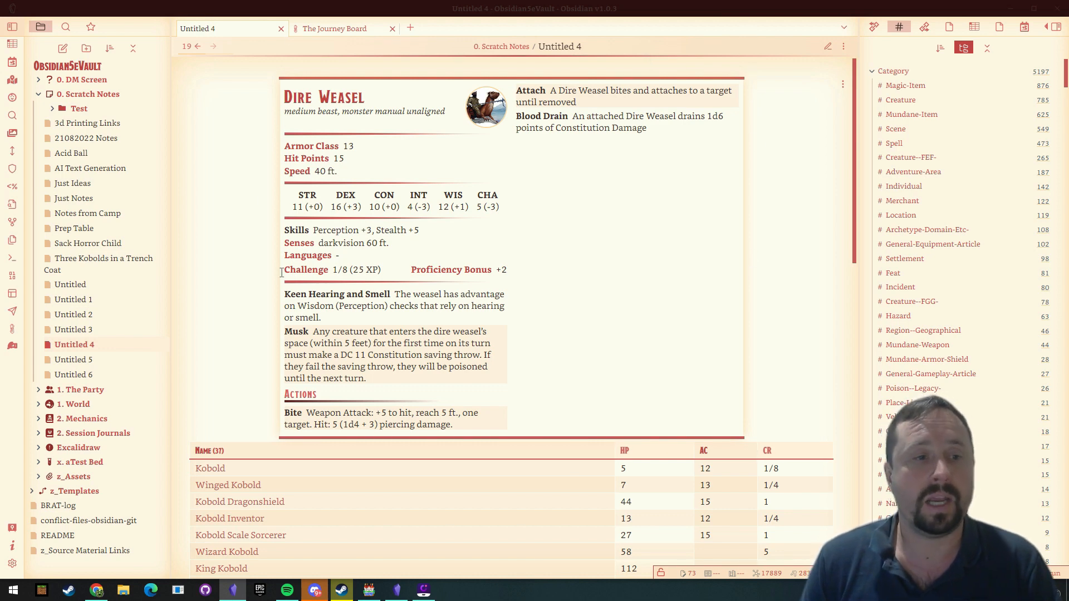
- Insert a Goblin statblock above the Dire Weasel one in Untitled 4 with the Insert Monster (TTRPG Statblock) template, and display the rendered note
left_click(828, 47)
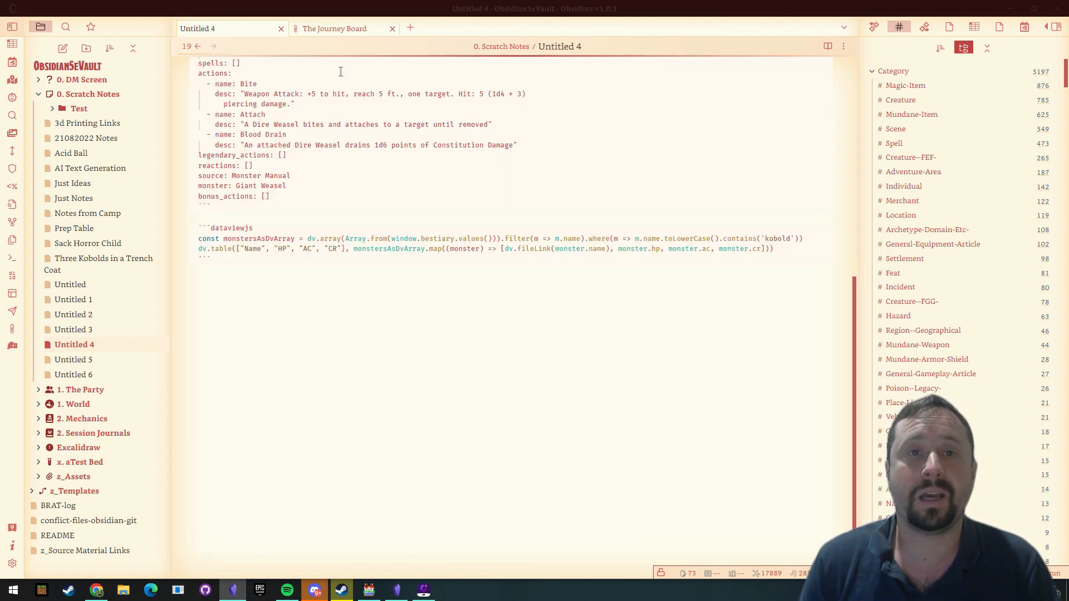
scroll(309, 173, "up", 5)
scroll(306, 228, "up", 2)
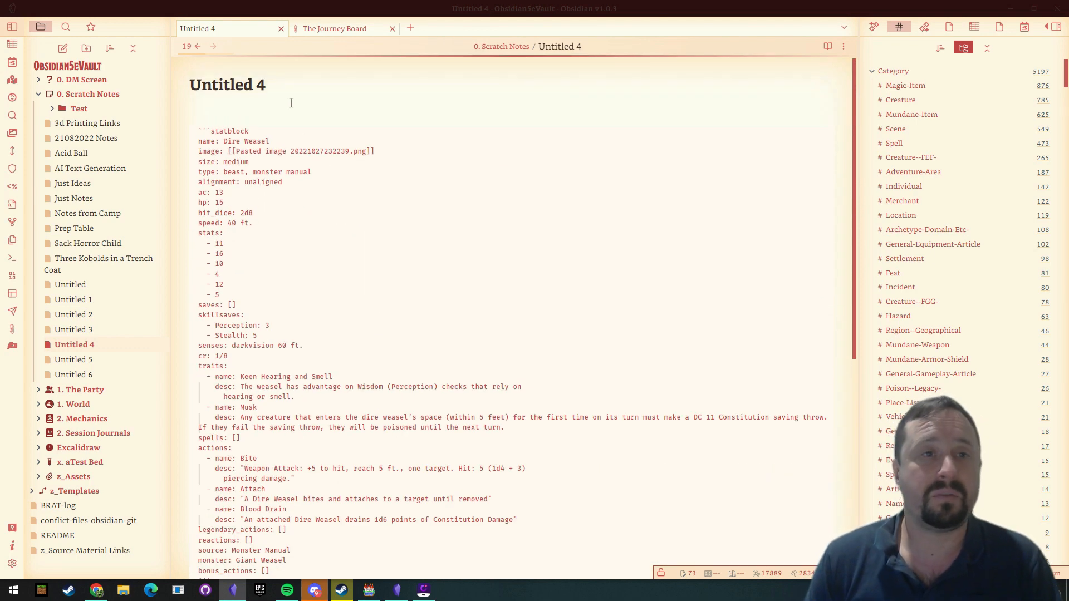
left_click(291, 103)
key("Return")
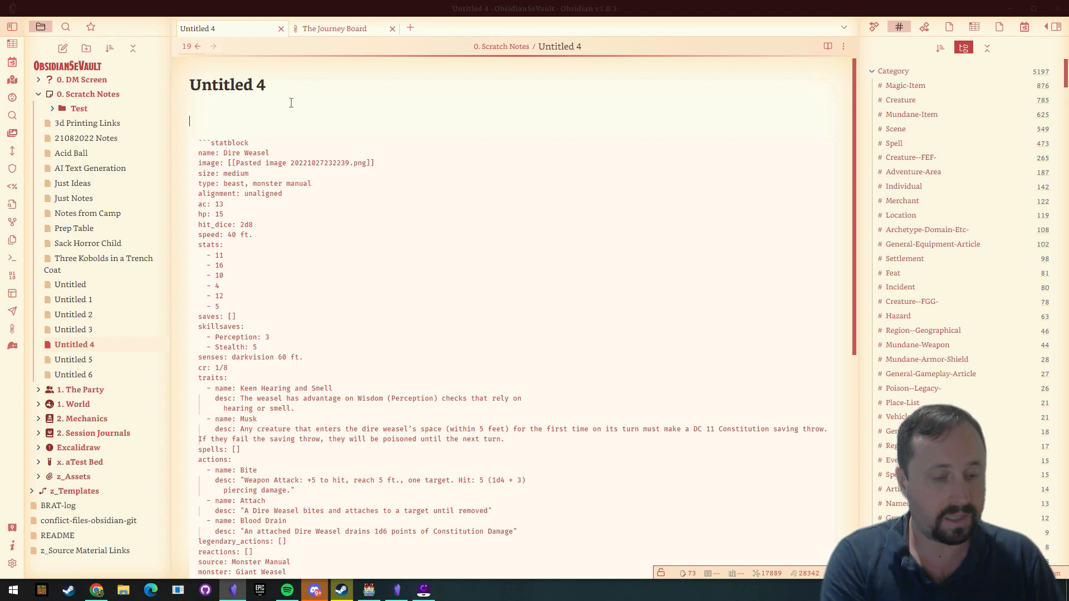
key("alt+e")
type("mon")
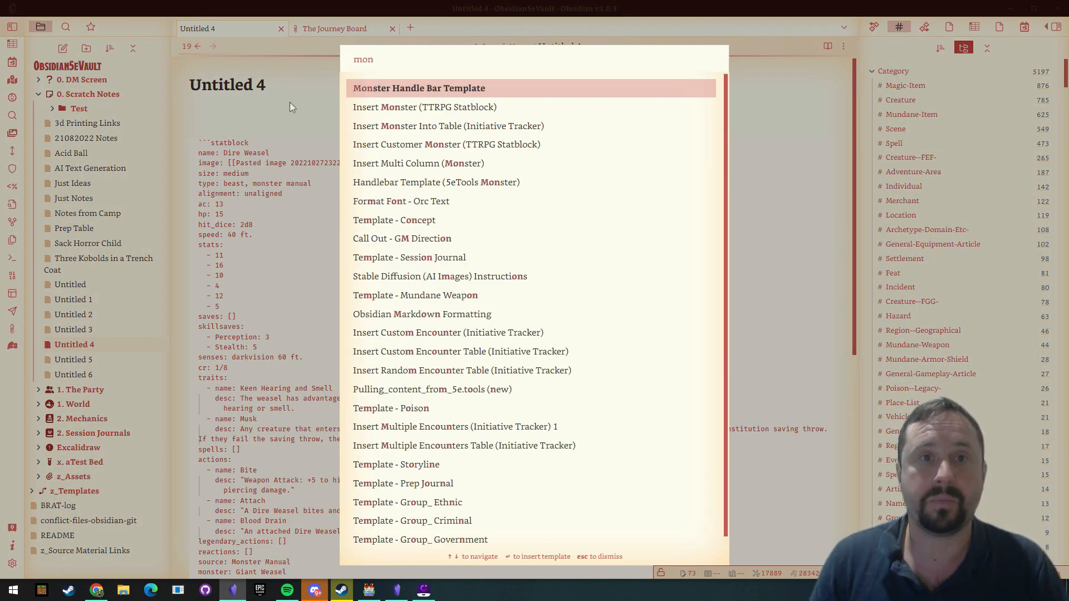
key("Down")
key("Return")
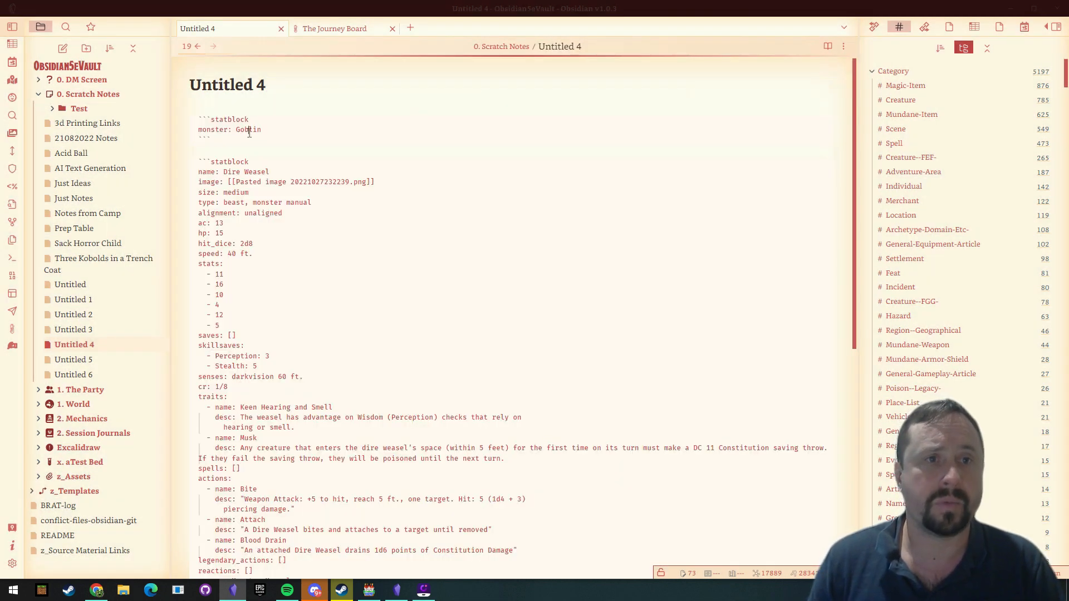
left_click(828, 46)
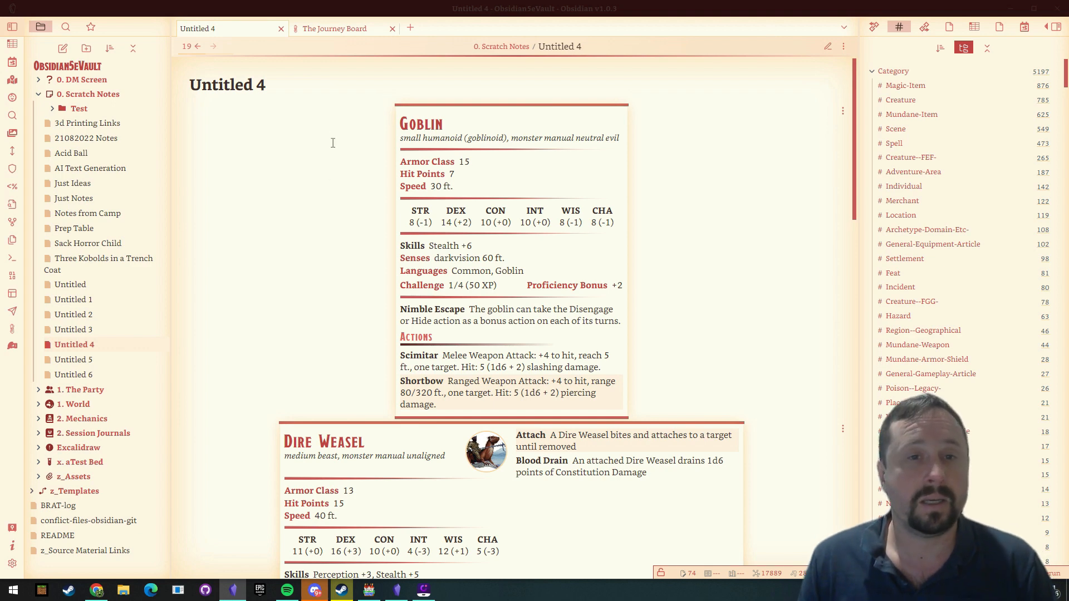
- Check the available default layouts in the TTRPG Statblocks plugin settings and leave the setting as it is
left_click(11, 565)
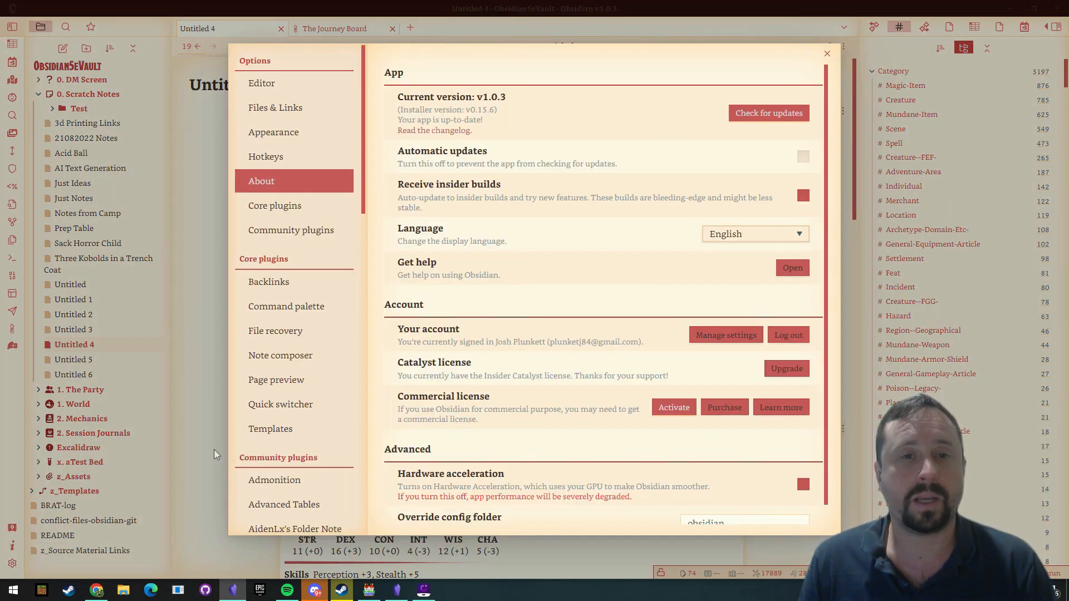
scroll(319, 323, "down", 10)
scroll(319, 323, "down", 2)
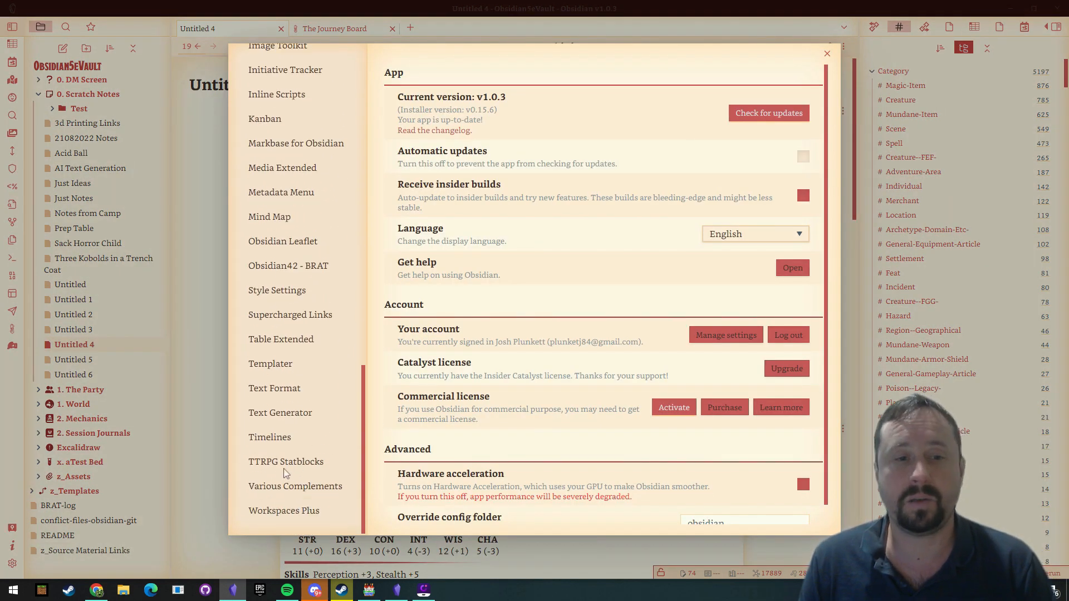
left_click(289, 464)
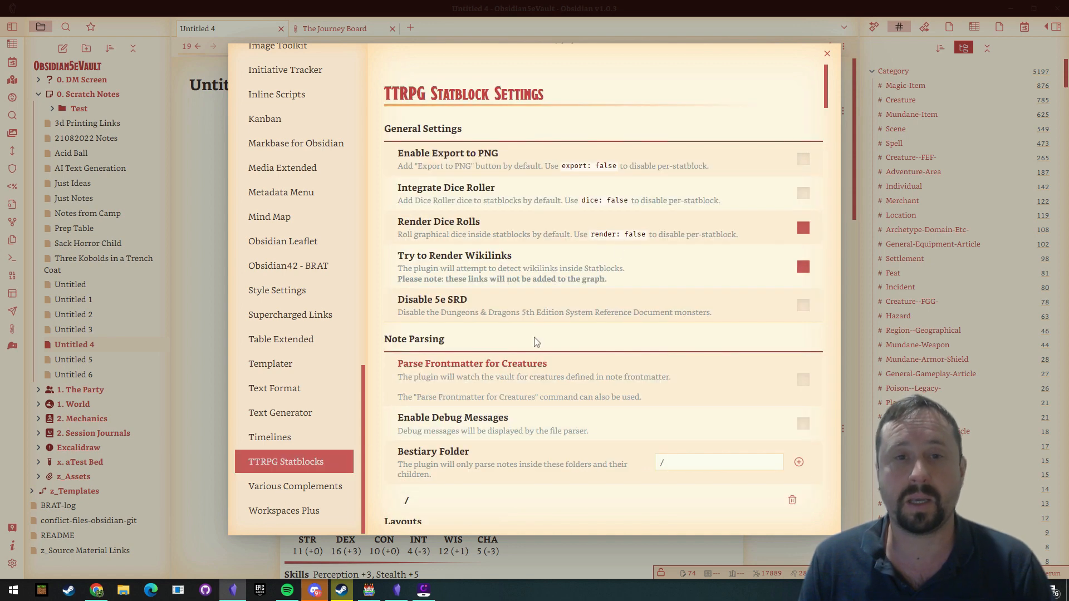
scroll(682, 202, "down", 5)
scroll(683, 202, "down", 1)
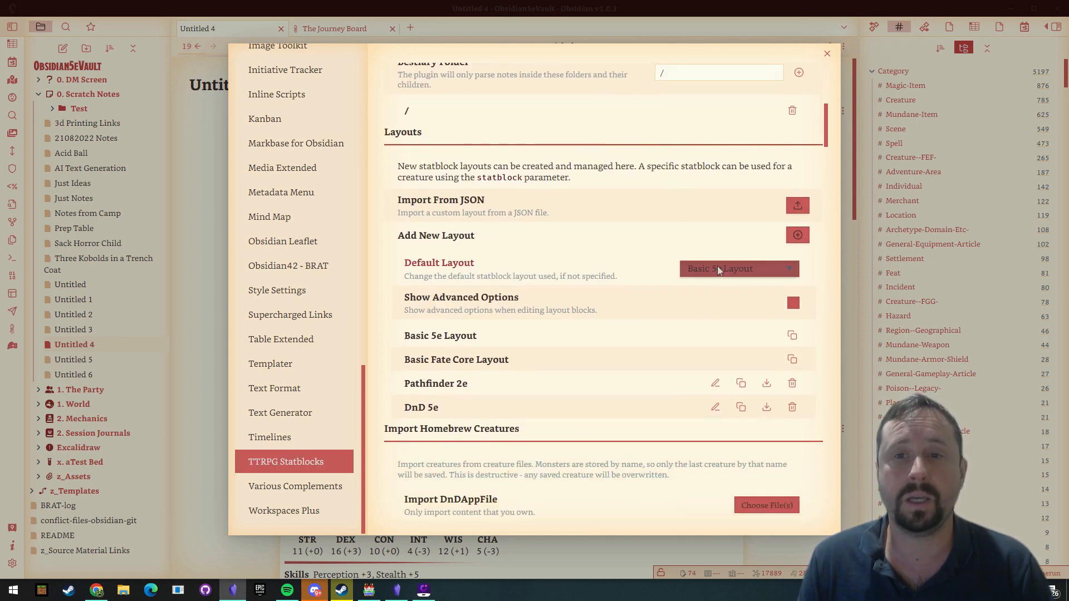
left_click(723, 267)
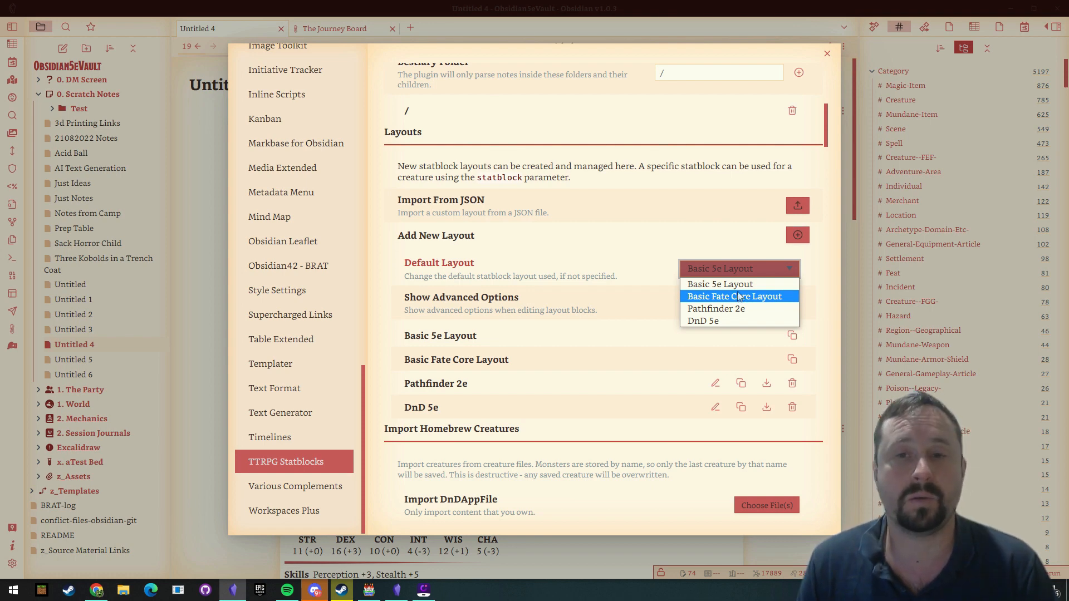
left_click(641, 253)
left_click(828, 55)
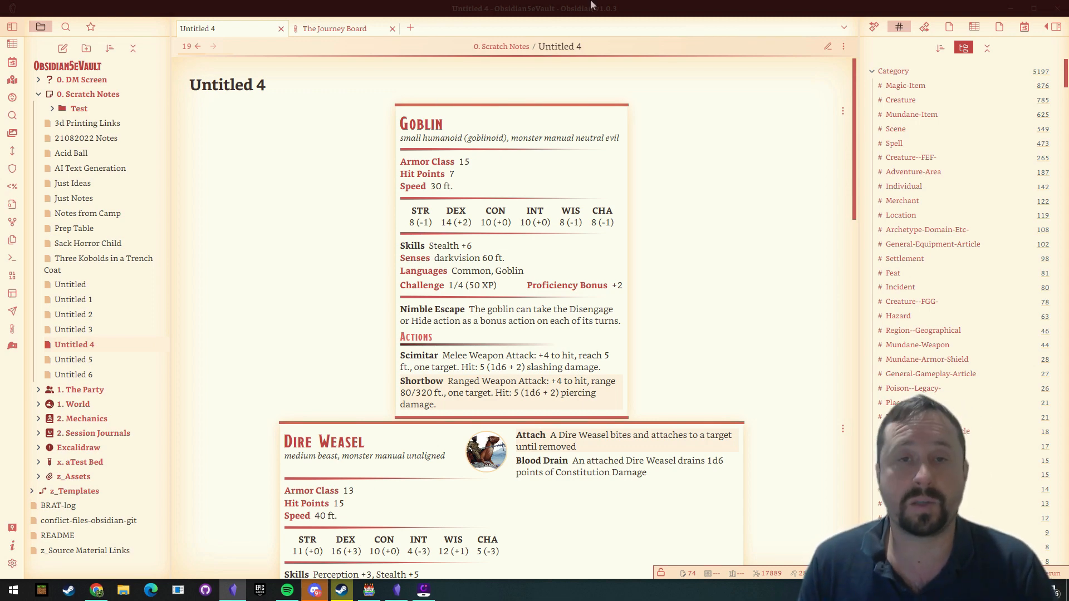
- Search the community plugins for TTRPG and open the TTRPG Statblocks plugin page
left_click(11, 564)
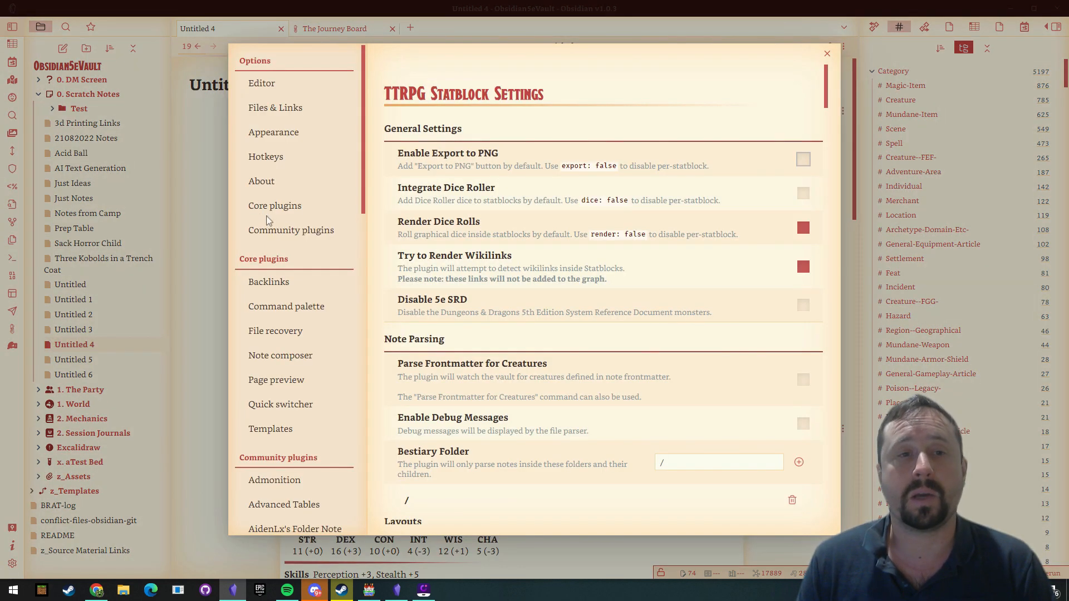
left_click(271, 233)
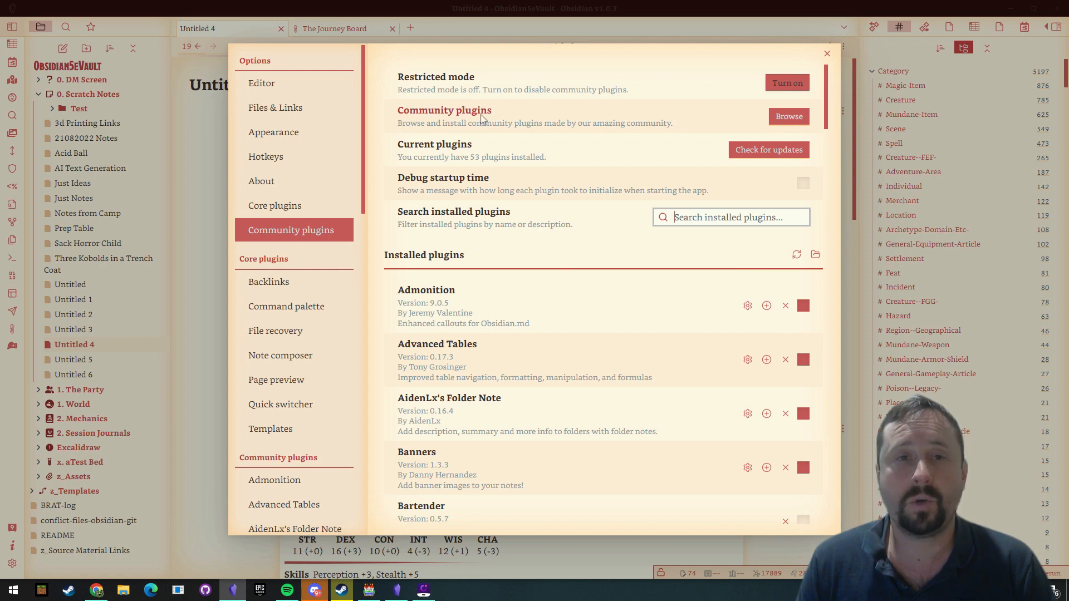
left_click(789, 117)
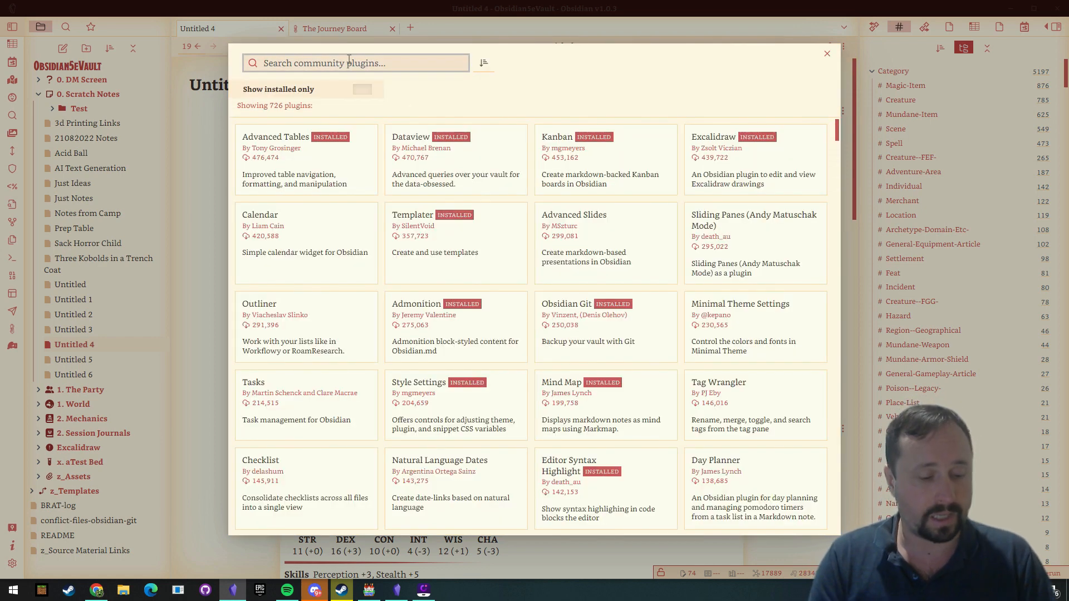
type("TTRPG")
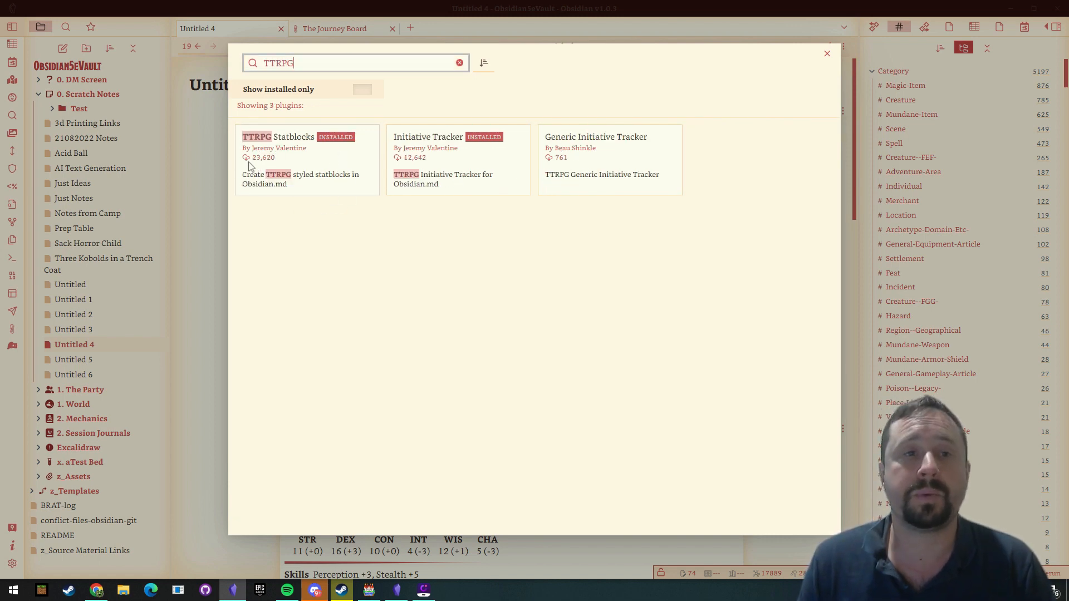
left_click(316, 159)
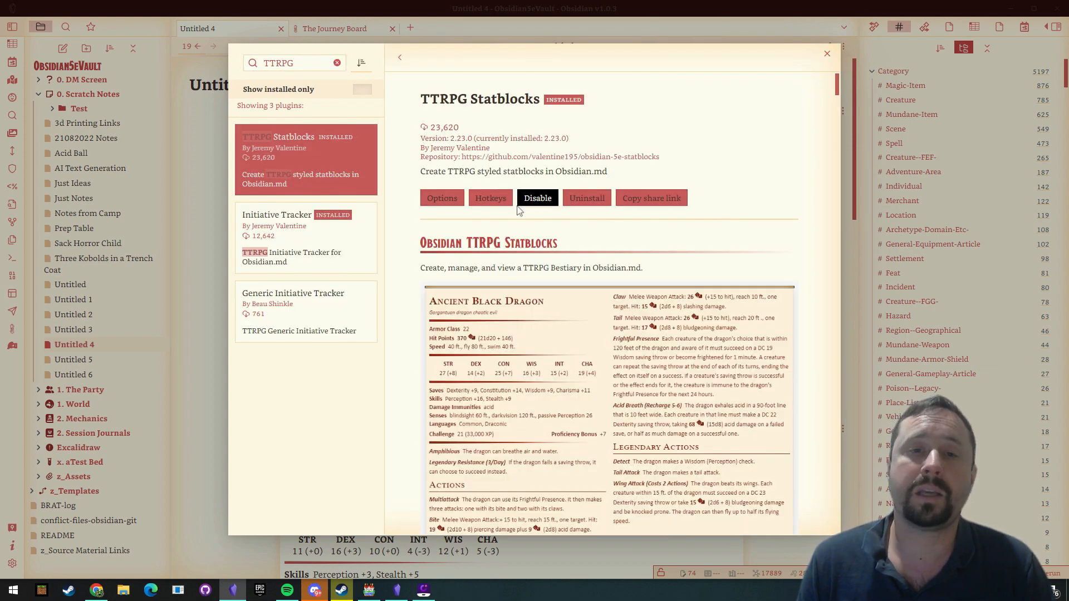
- Read through the TTRPG Statblocks plugin documentation, including the statblock field syntax, usage notes and dice rolling sections
scroll(613, 234, "down", 15)
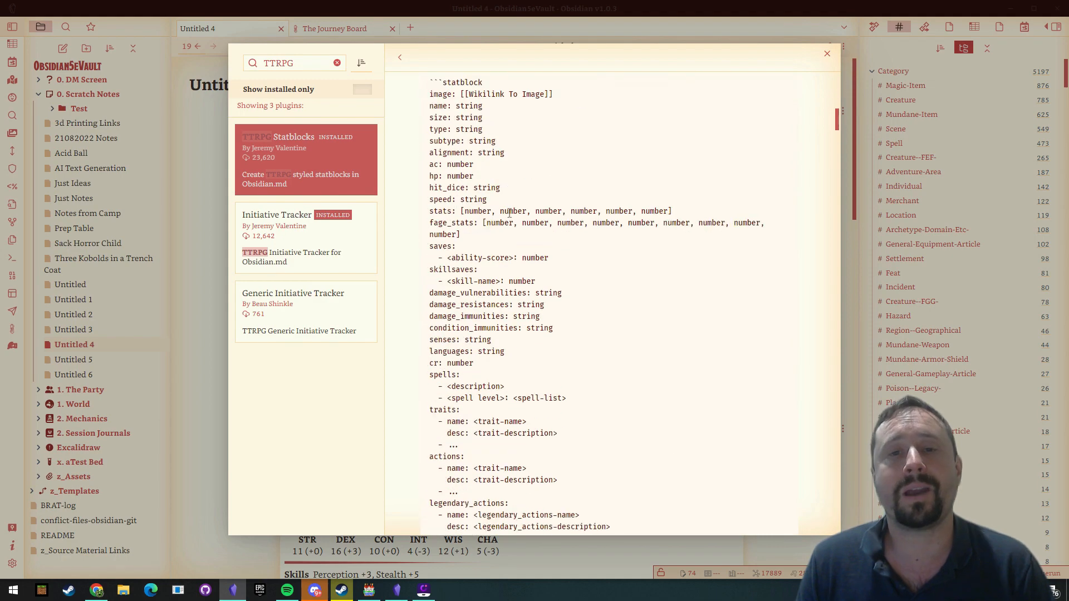
scroll(628, 237, "up", 8)
scroll(628, 237, "up", 6)
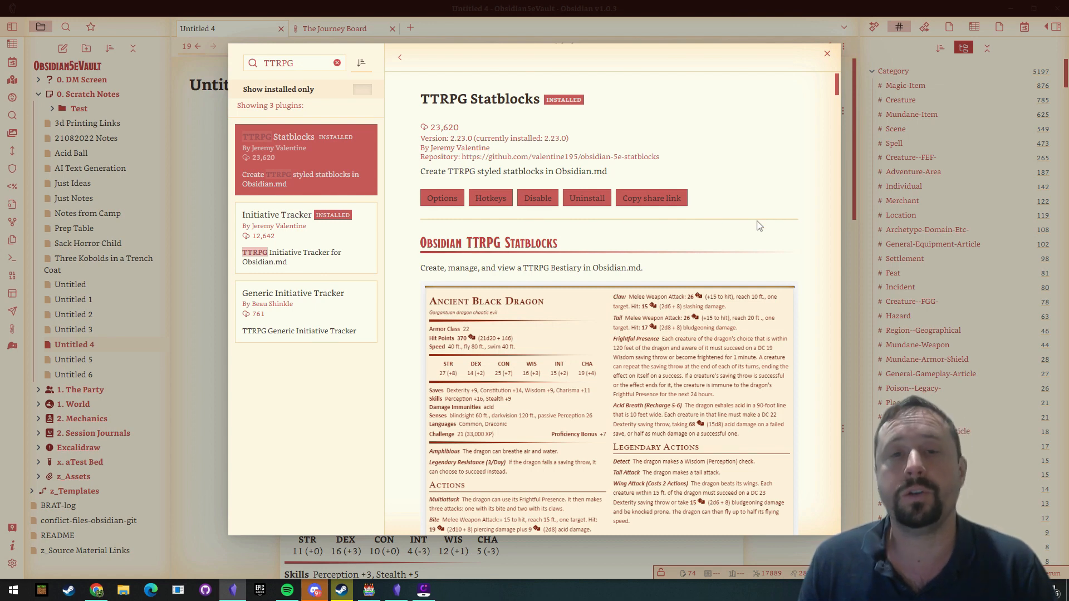
scroll(751, 222, "down", 2)
scroll(749, 220, "up", 2)
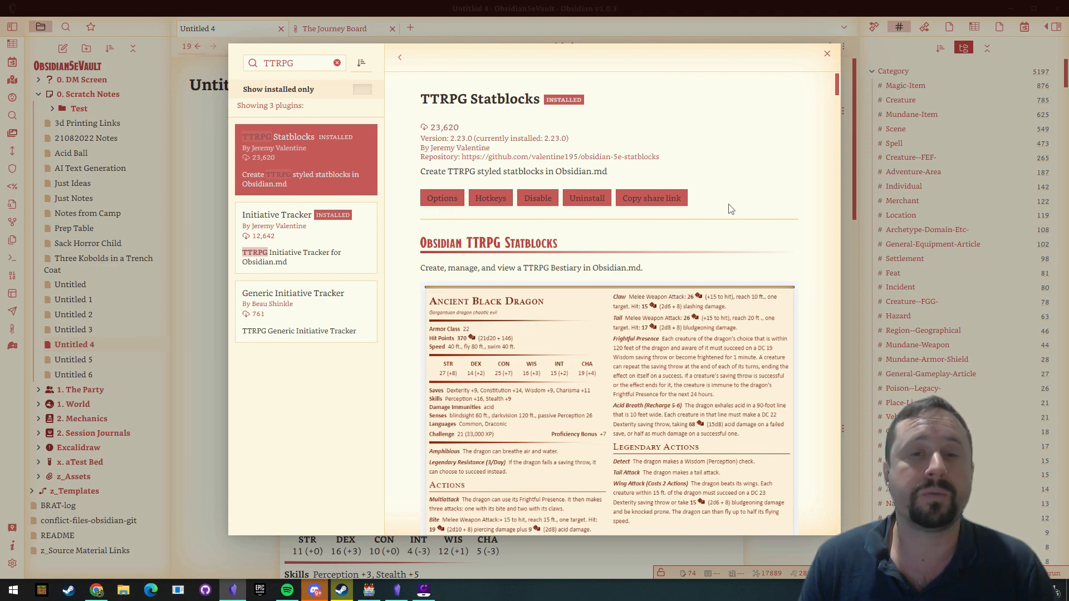
scroll(731, 211, "down", 2)
scroll(731, 214, "up", 2)
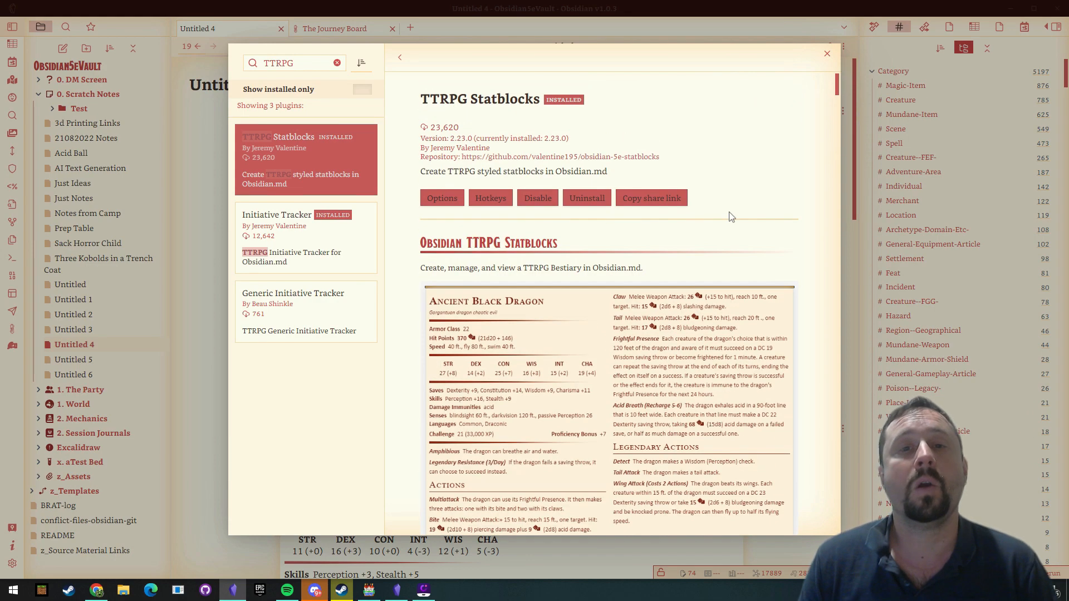
scroll(731, 216, "down", 5)
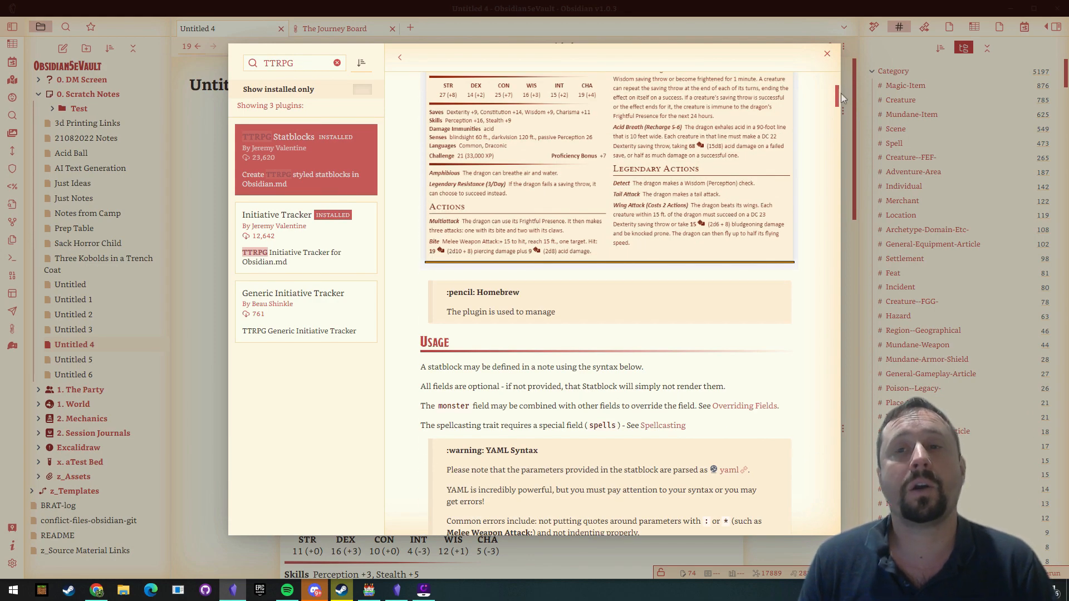
scroll(801, 167, "down", 10)
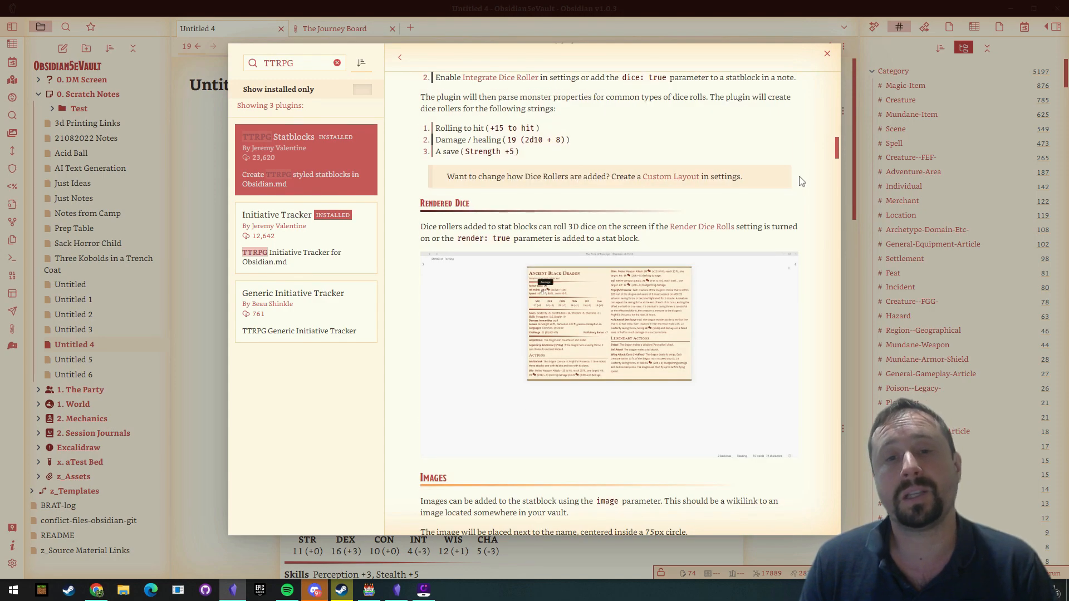
scroll(723, 222, "up", 1)
scroll(682, 246, "up", 5)
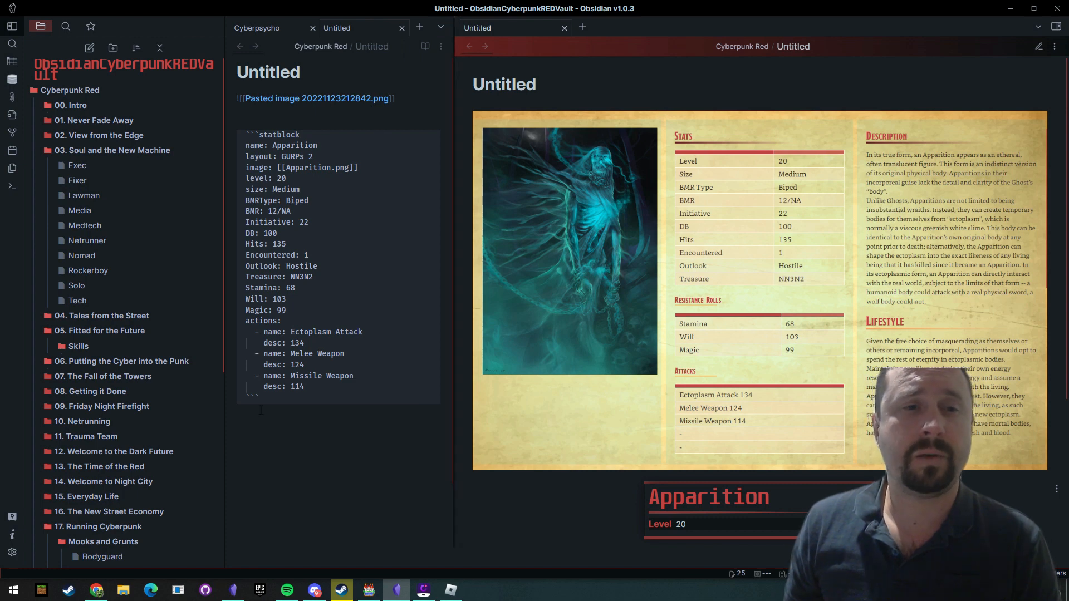
- In the Cyberpunk RED vault, review the Apparition statblock code and the layout and homebrew creature sections of the TTRPG Statblocks settings
left_click_drag(260, 410, 139, 134)
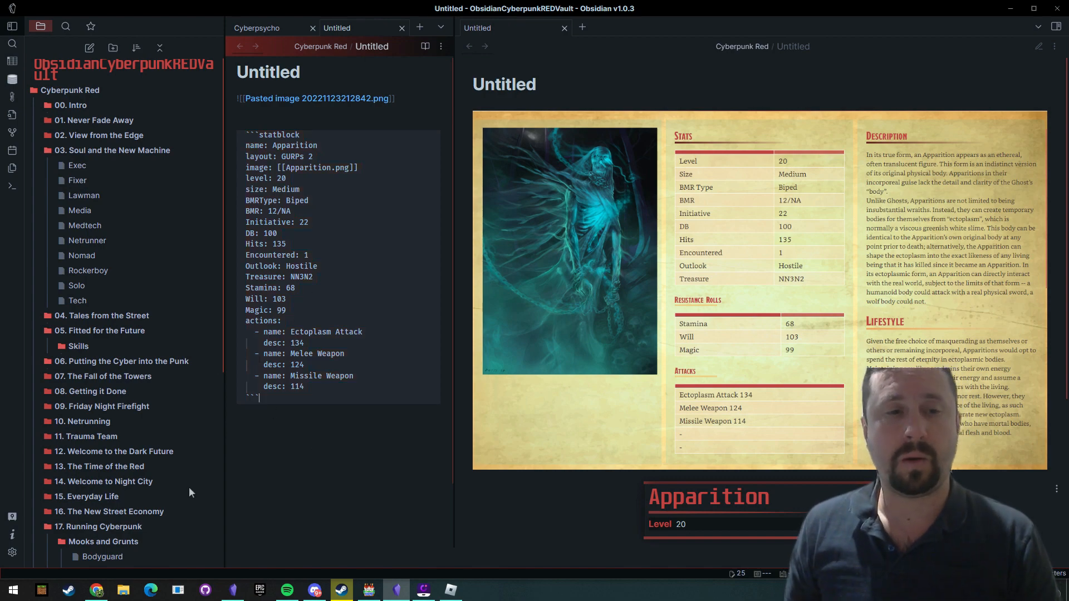
left_click(12, 554)
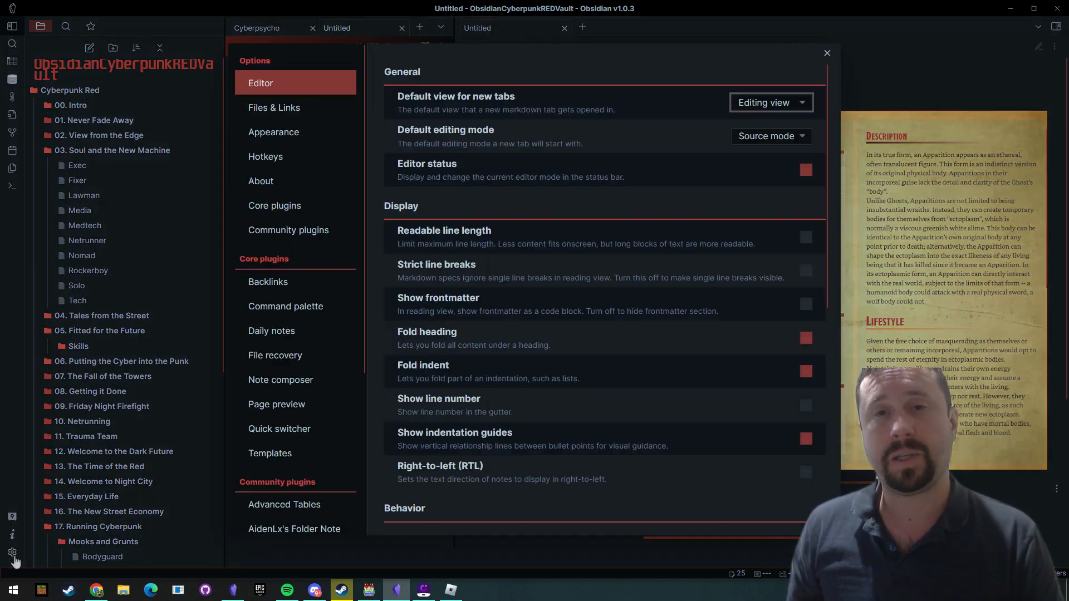
scroll(370, 334, "down", 11)
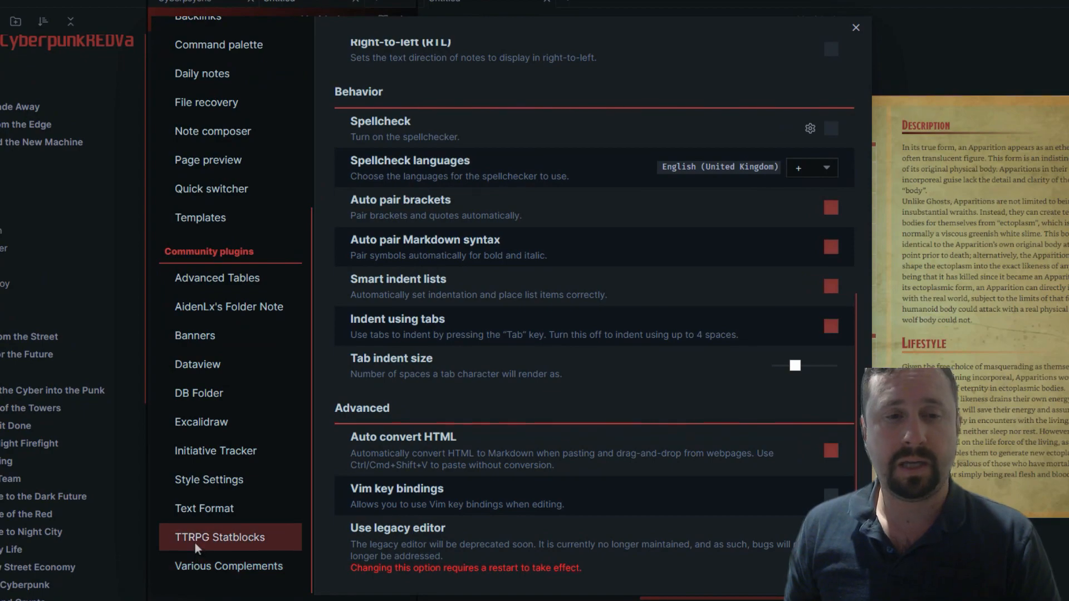
left_click(194, 542)
scroll(560, 283, "down", 15)
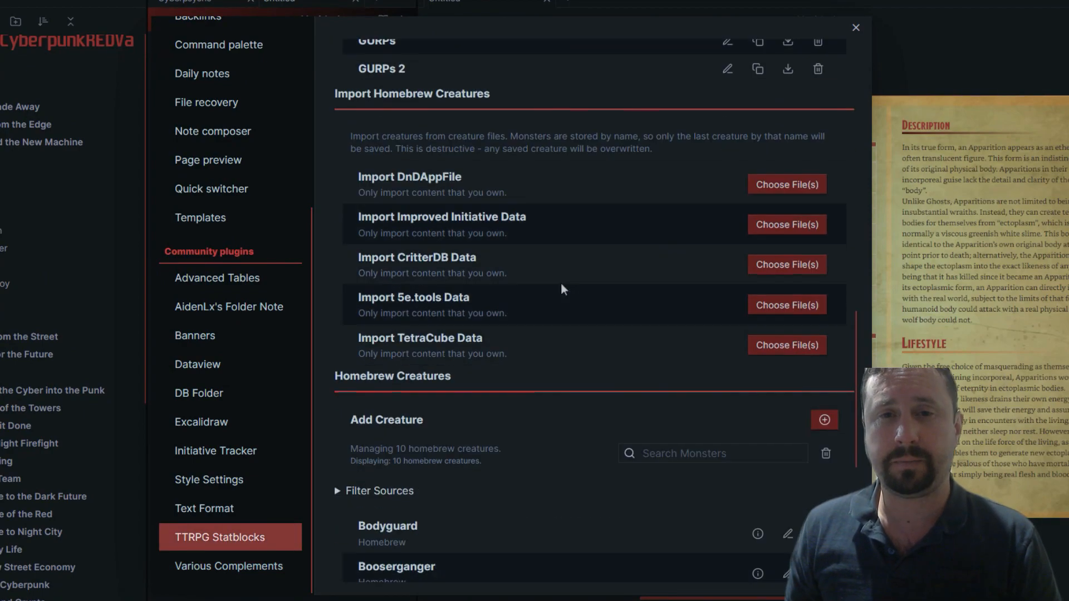
scroll(560, 282, "up", 8)
scroll(309, 252, "up", 5)
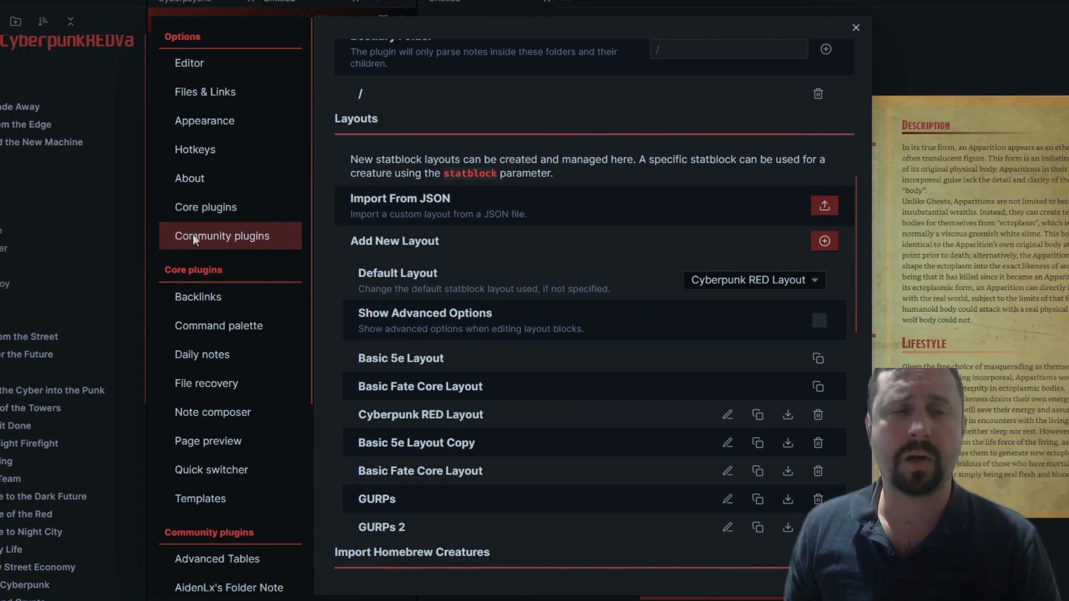
- Open the TTRPG Statblocks page from the community plugins and examine its example statblock and usage instructions
left_click(192, 235)
scroll(546, 223, "down", 12)
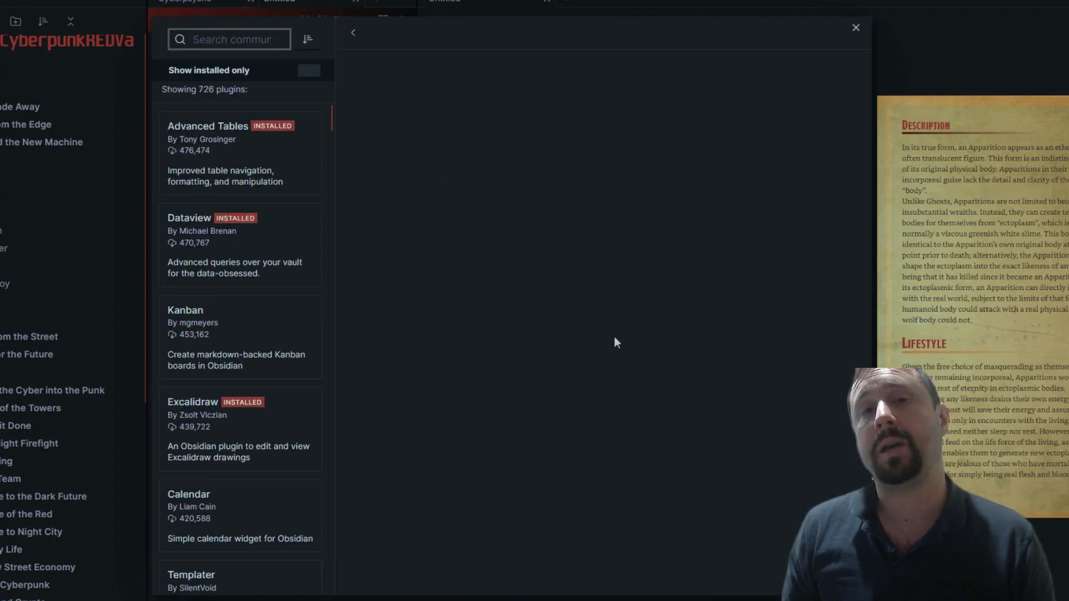
scroll(667, 280, "down", 3)
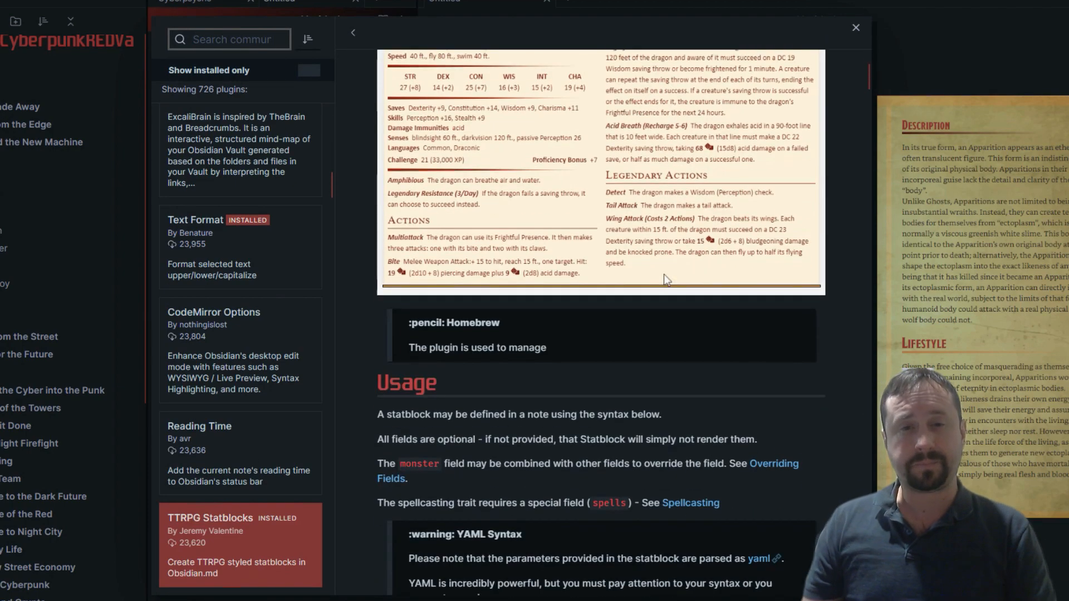
scroll(663, 281, "down", 8)
scroll(657, 282, "up", 6)
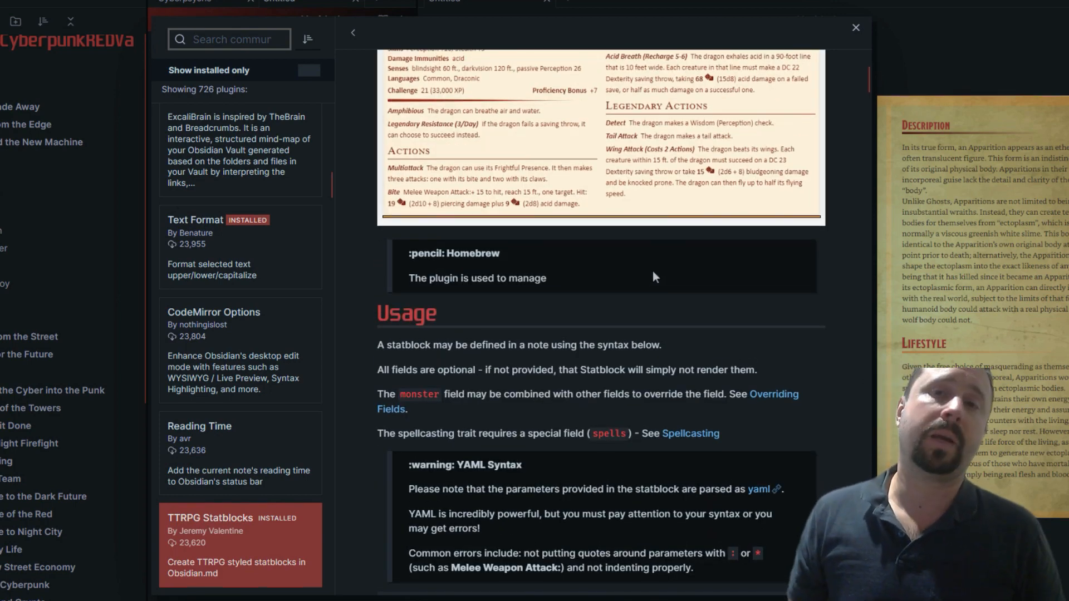
scroll(656, 271, "up", 6)
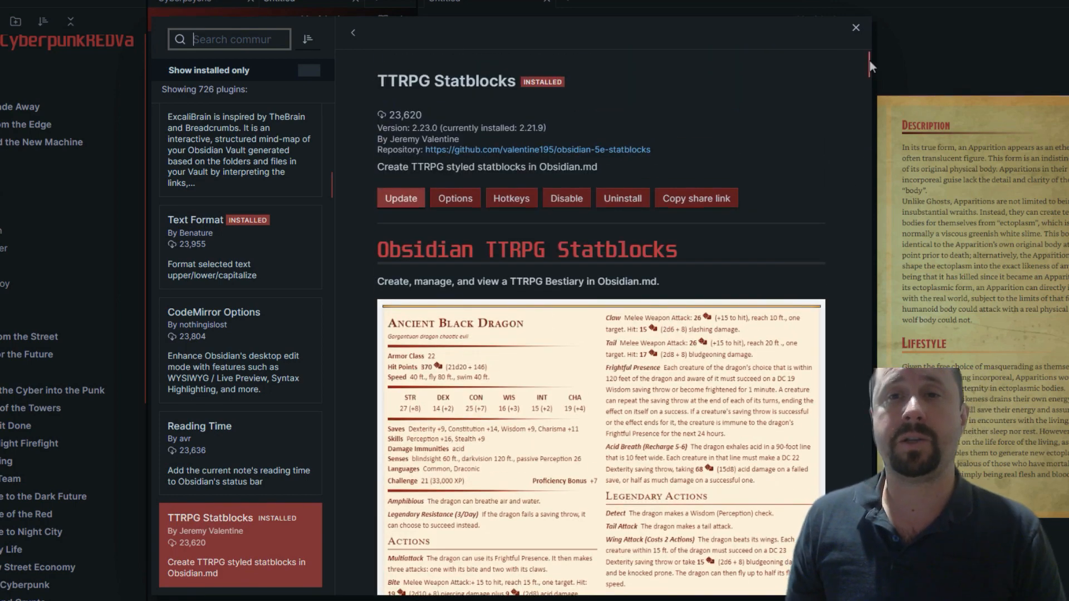
left_click_drag(870, 61, 867, 68)
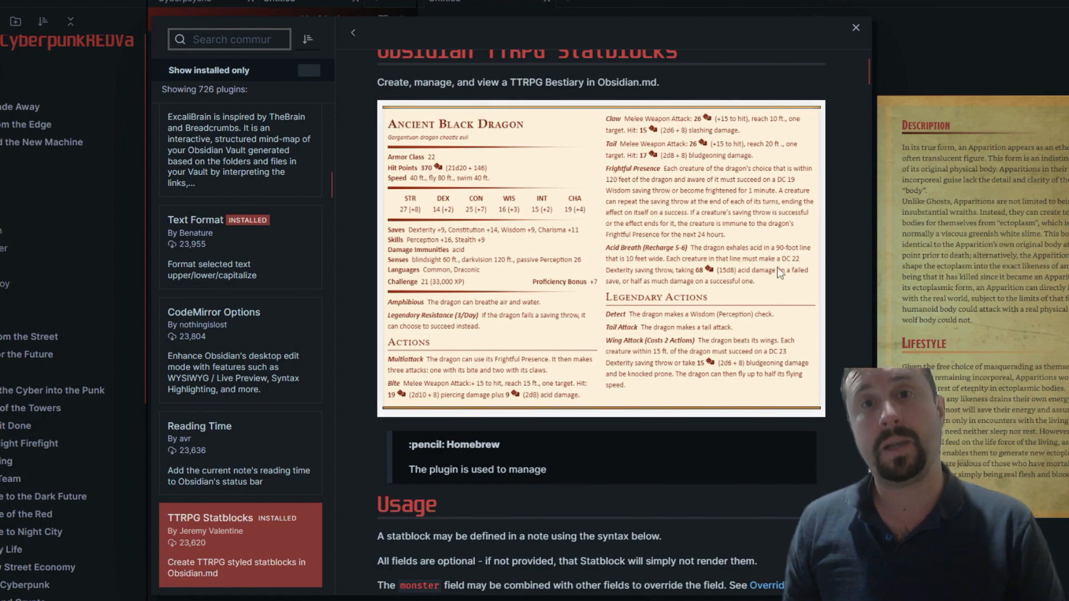
scroll(775, 311, "down", 6)
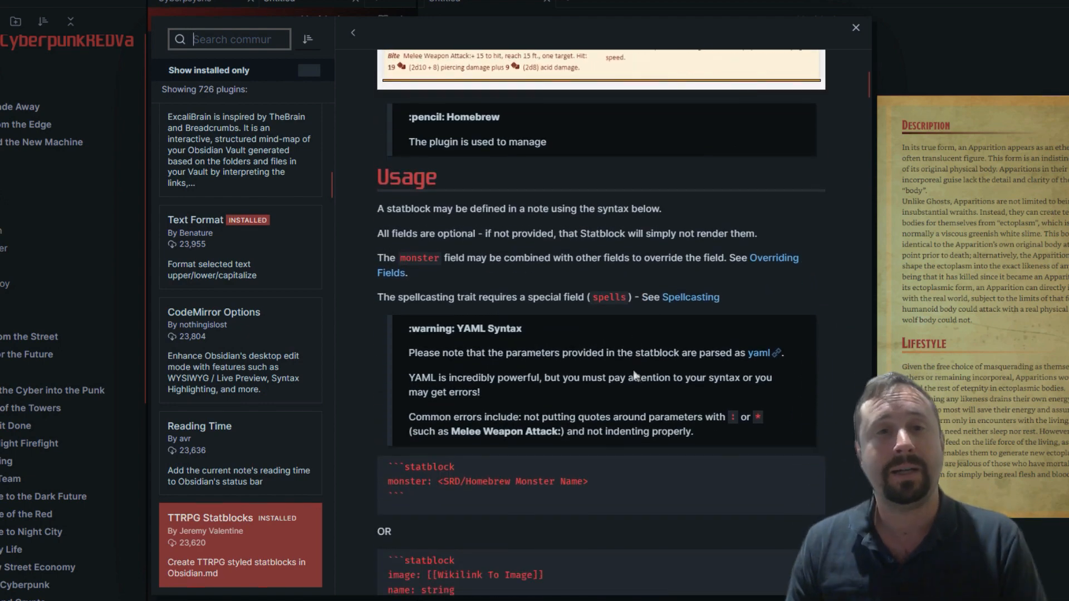
- Examine the plugin's Usage section, including the short monster statblock syntax and the list of fields in the full template
scroll(584, 211, "down", 3)
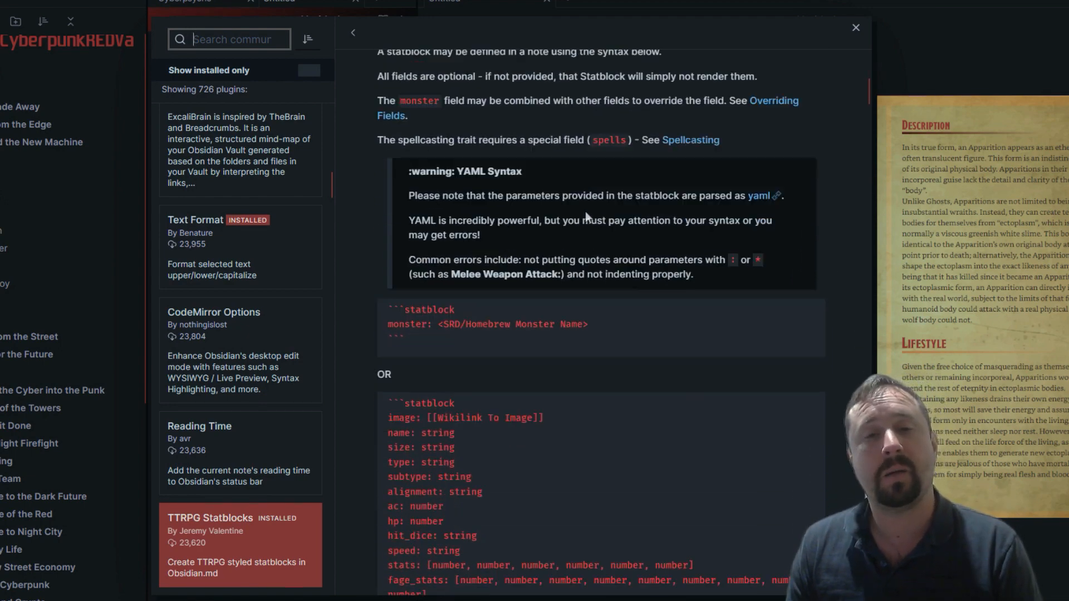
scroll(586, 211, "down", 8)
scroll(592, 221, "up", 4)
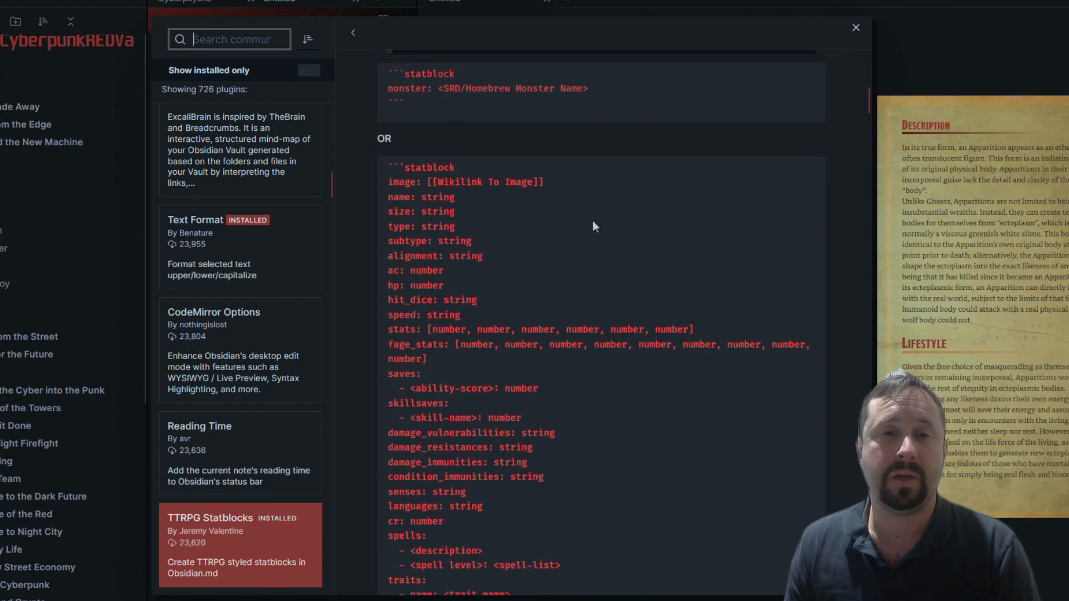
scroll(592, 220, "up", 4)
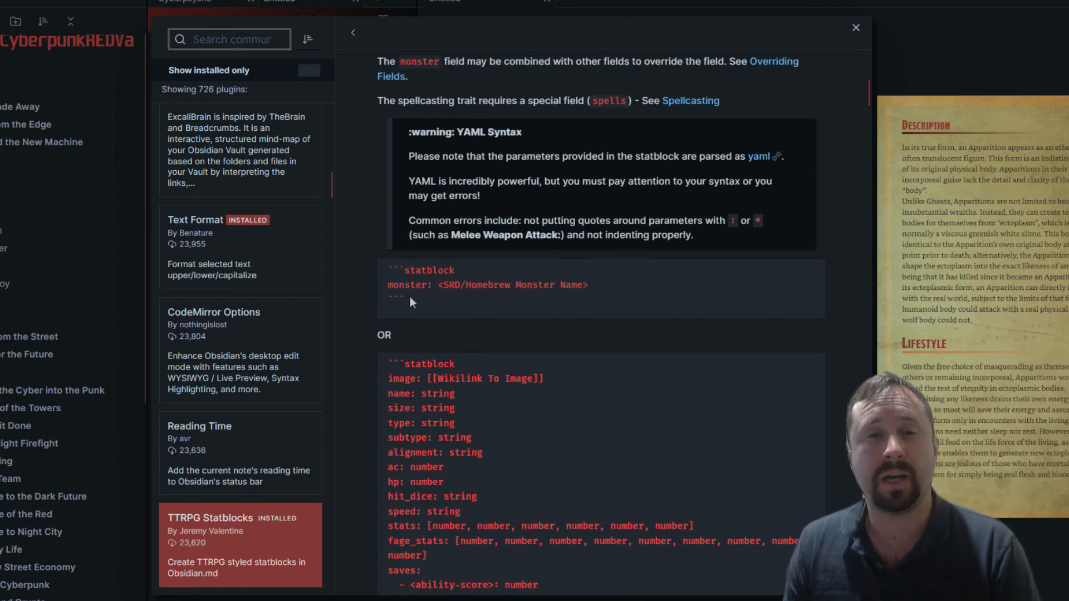
left_click_drag(409, 298, 389, 272)
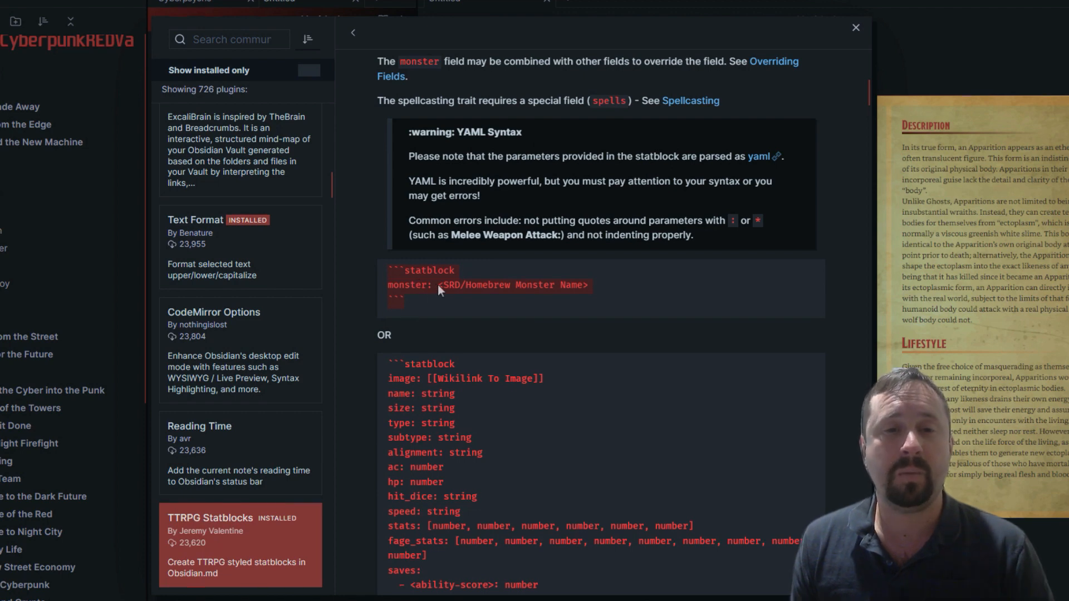
scroll(647, 306, "down", 5)
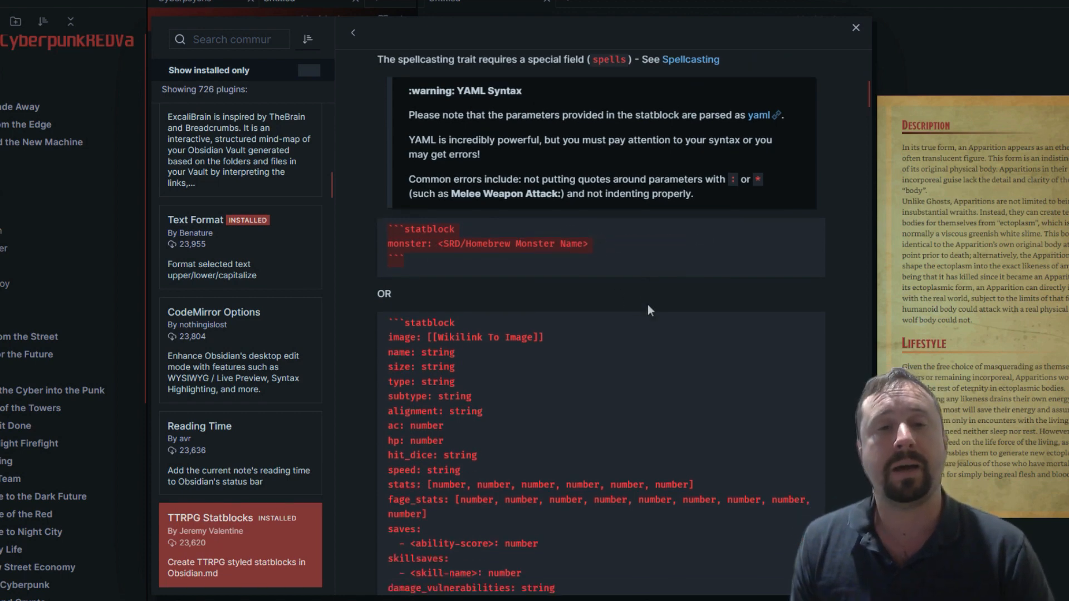
scroll(411, 106, "down", 1)
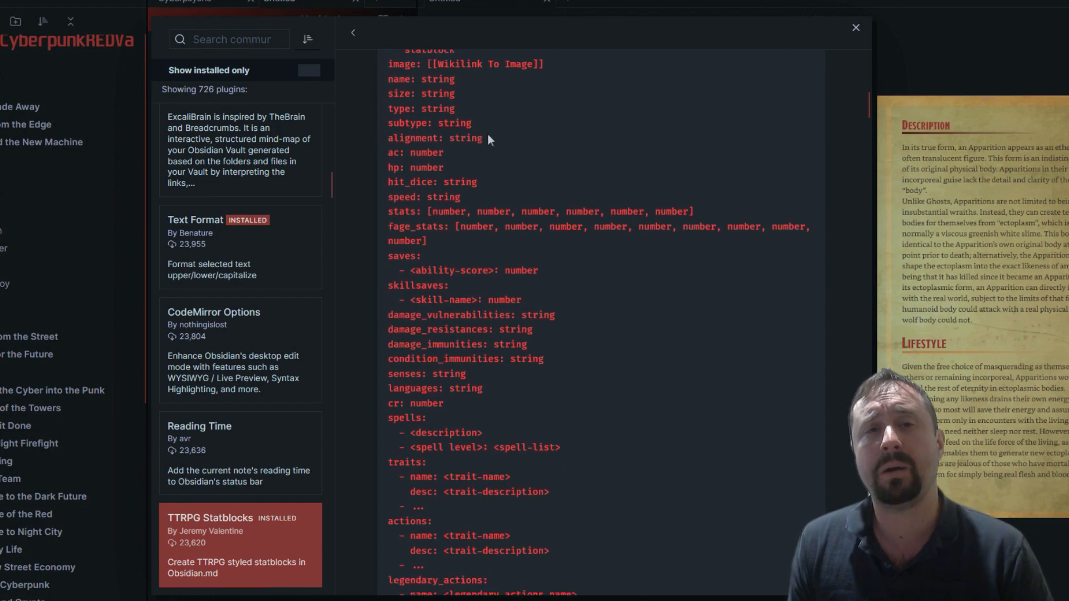
- Copy the entire full statblock template code, from its opening fence through the reactions field
scroll(412, 156, "up", 2)
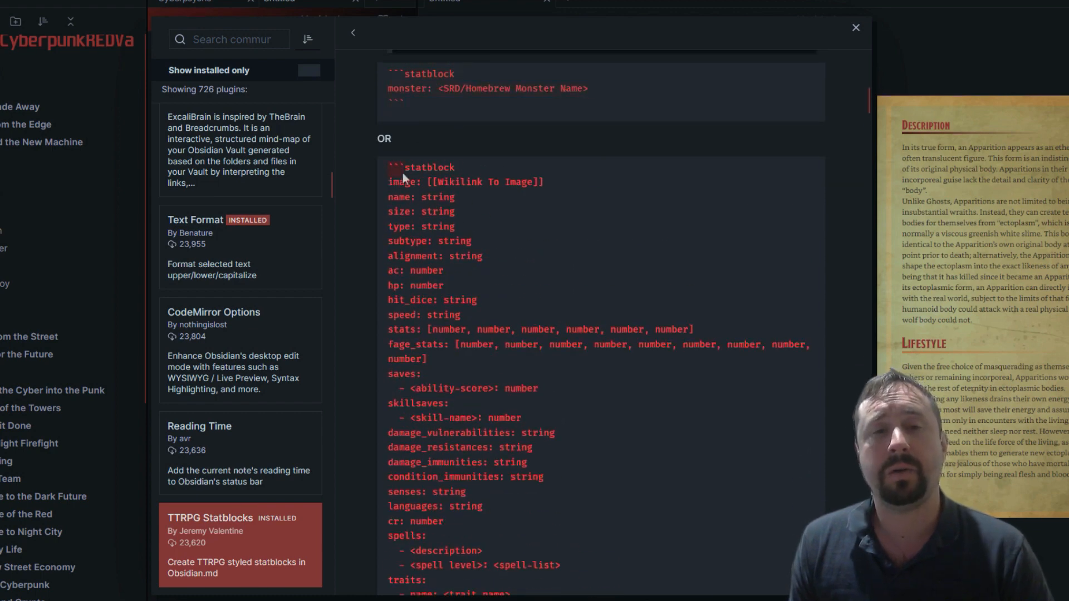
scroll(500, 262, "down", 10)
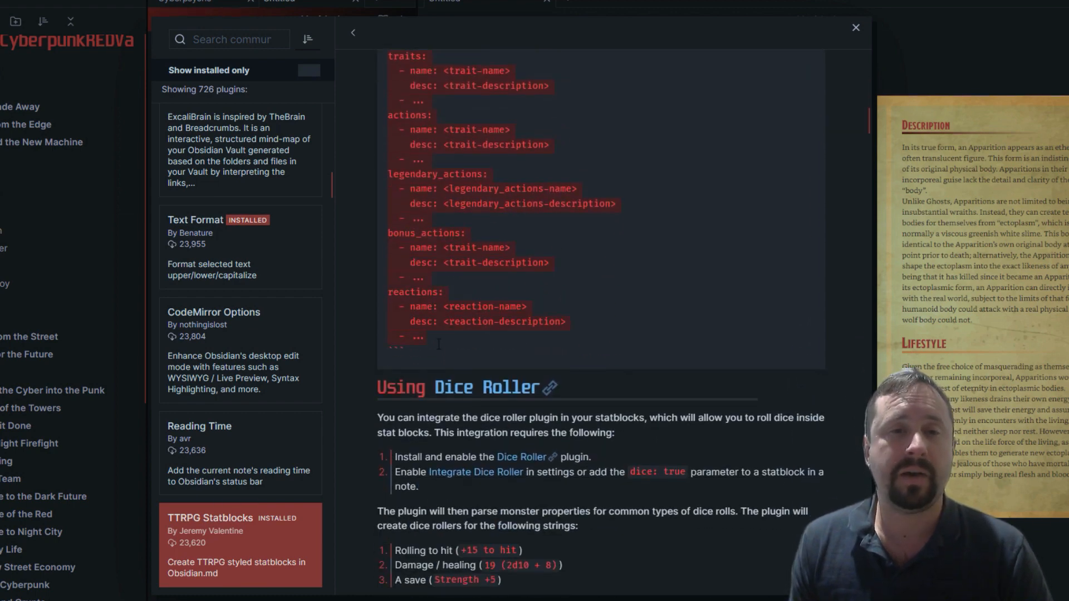
scroll(637, 225, "up", 10)
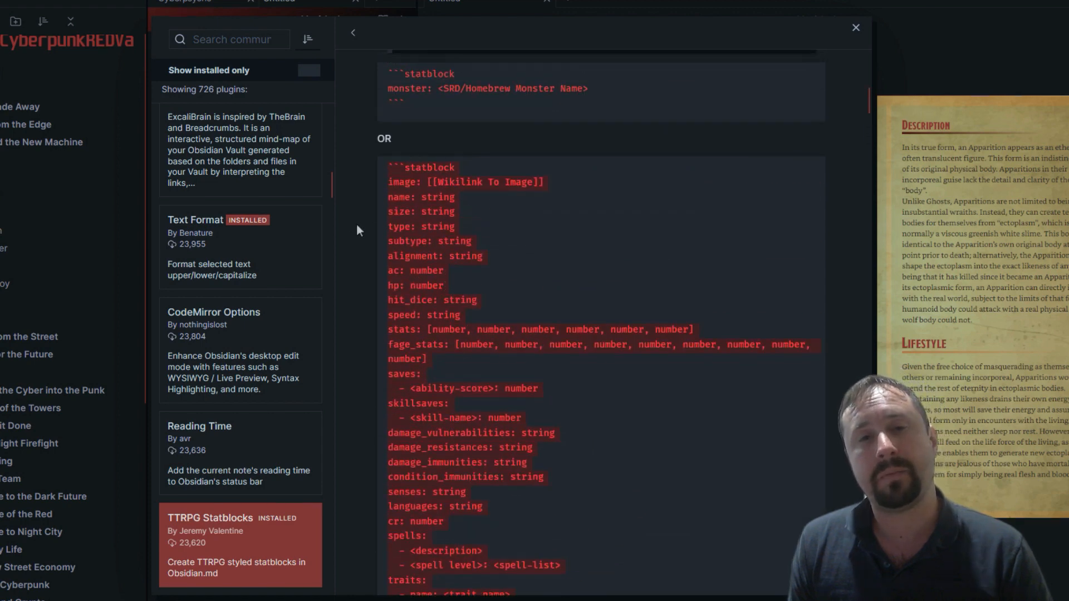
right_click(404, 213)
left_click(439, 223)
left_click(574, 215)
- Read the YAML Syntax warning about quoting and indentation, and compare it with the statblock templates beneath it
scroll(584, 223, "up", 5)
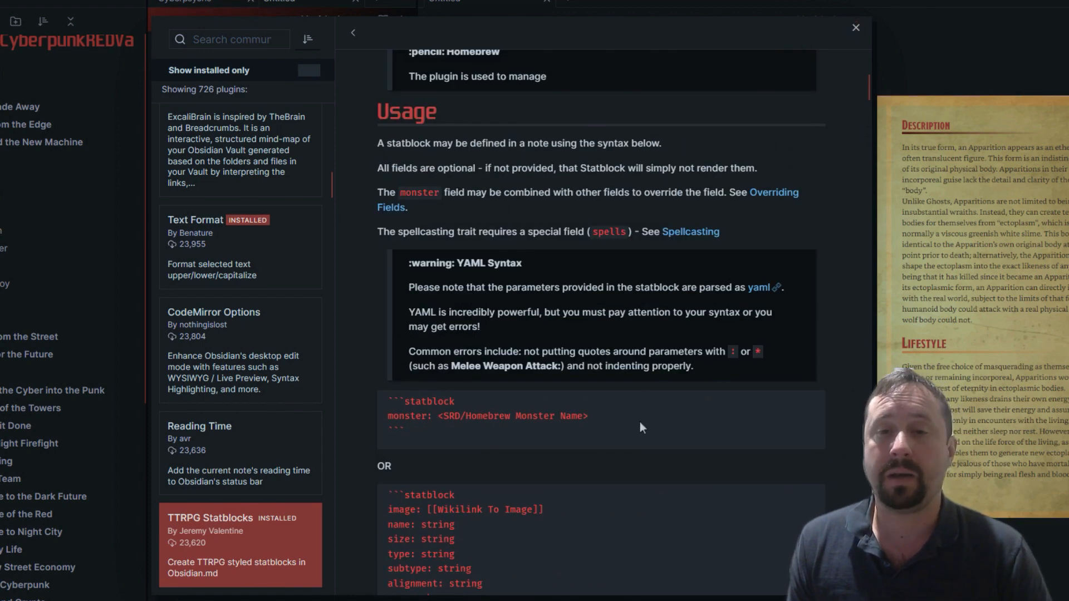
scroll(640, 420, "down", 1)
left_click_drag(699, 301, 409, 207)
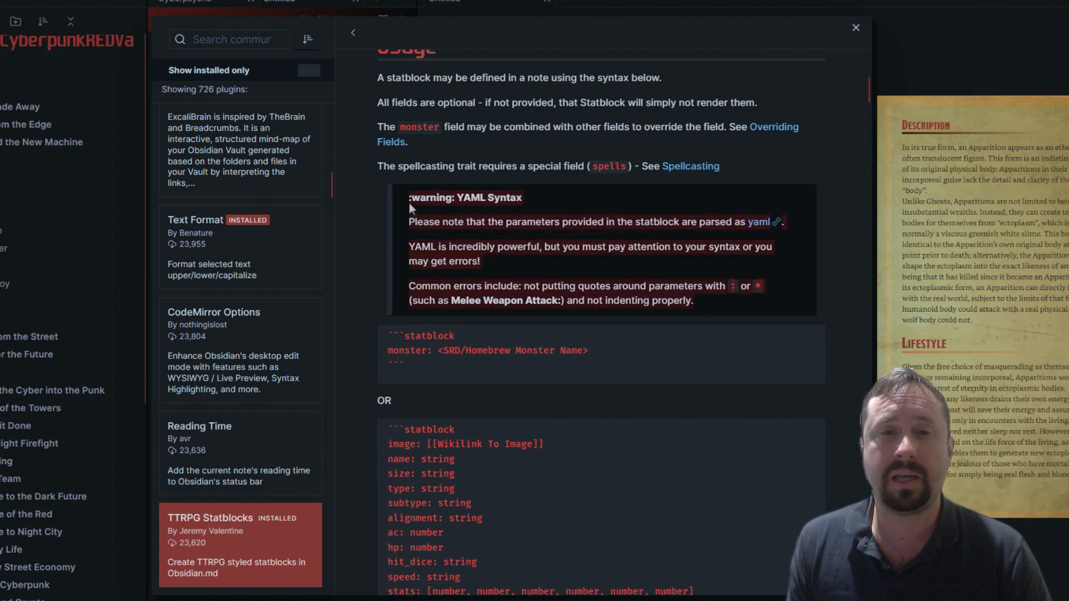
left_click(548, 203)
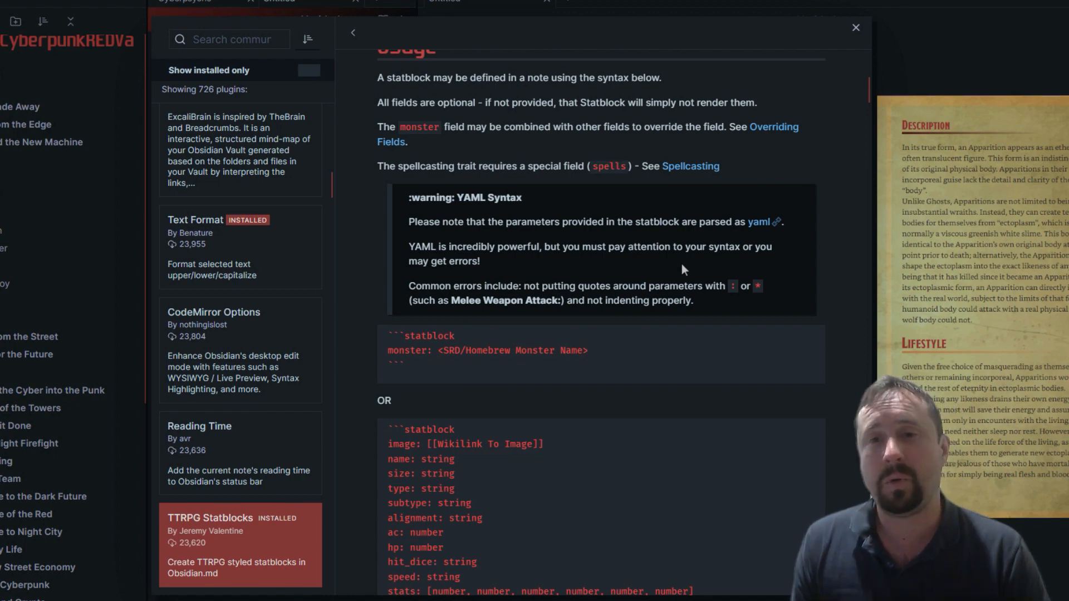
scroll(622, 325, "down", 4)
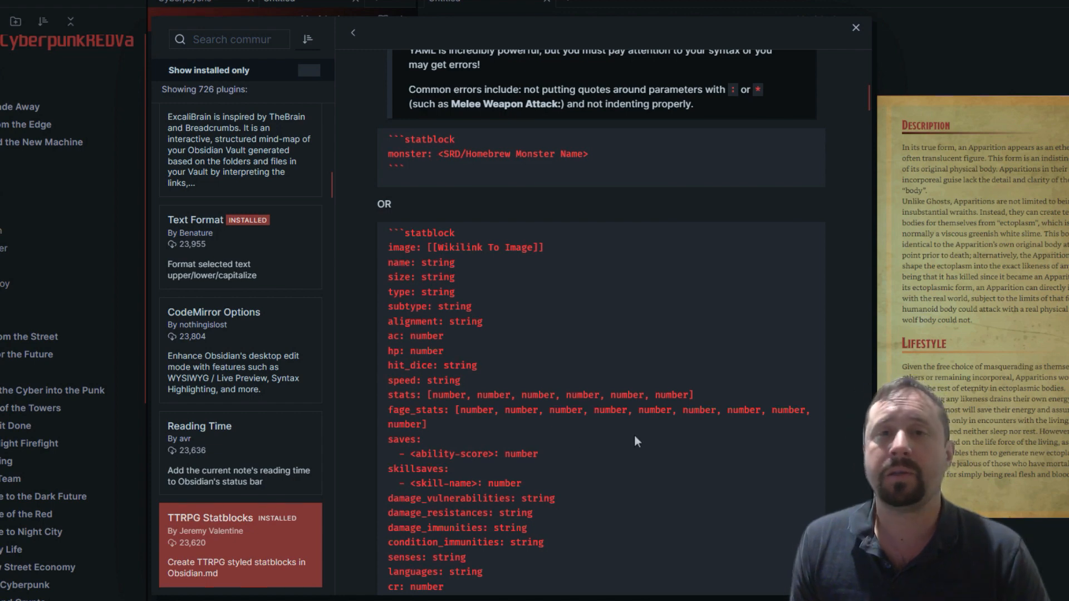
scroll(631, 432, "up", 1)
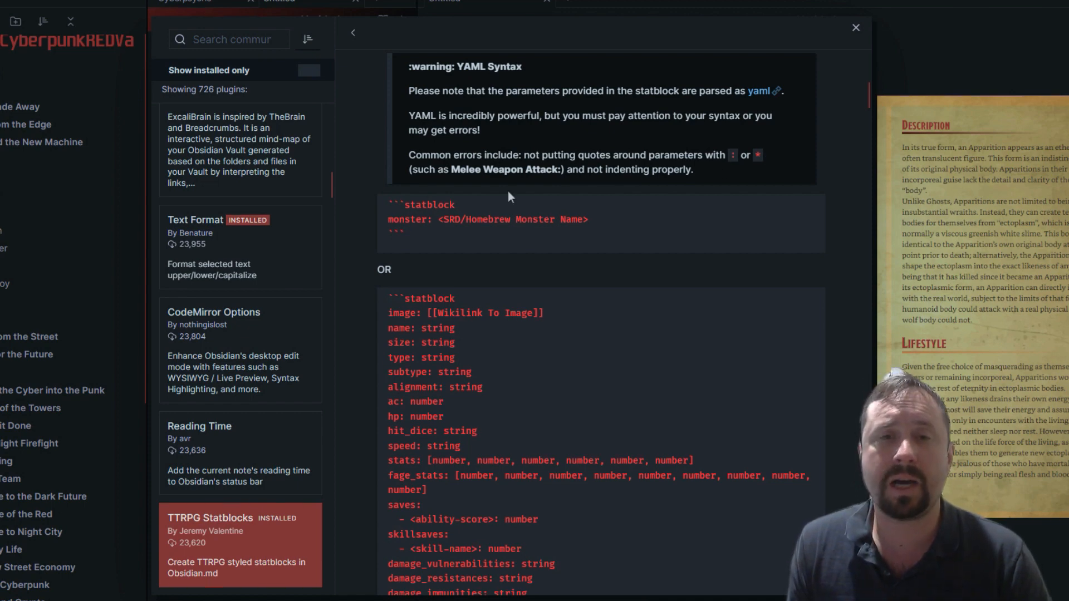
scroll(772, 110, "up", 1)
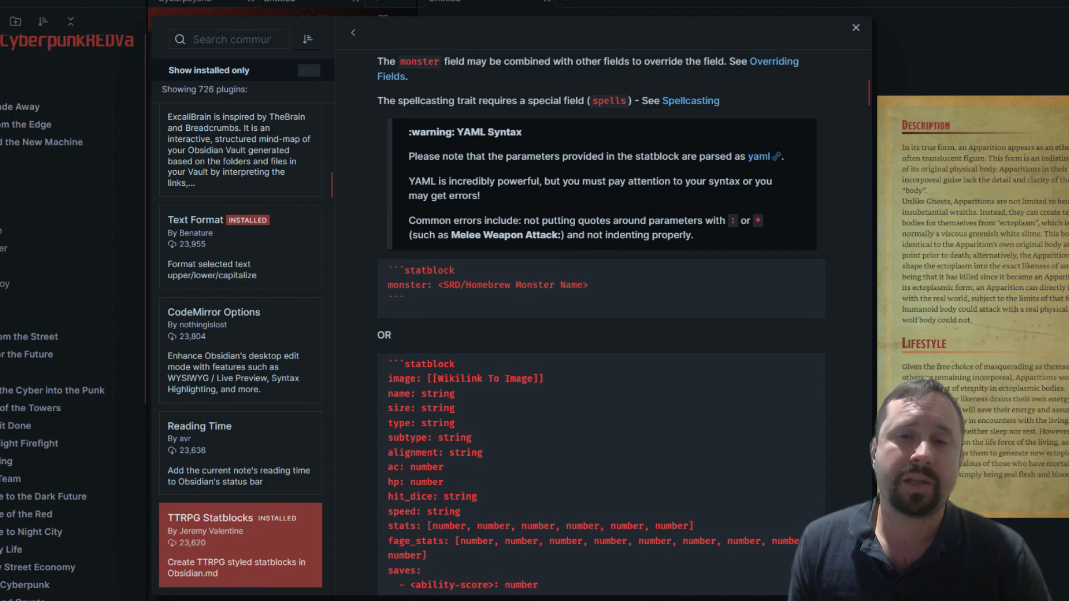
scroll(696, 225, "down", 15)
scroll(703, 239, "up", 5)
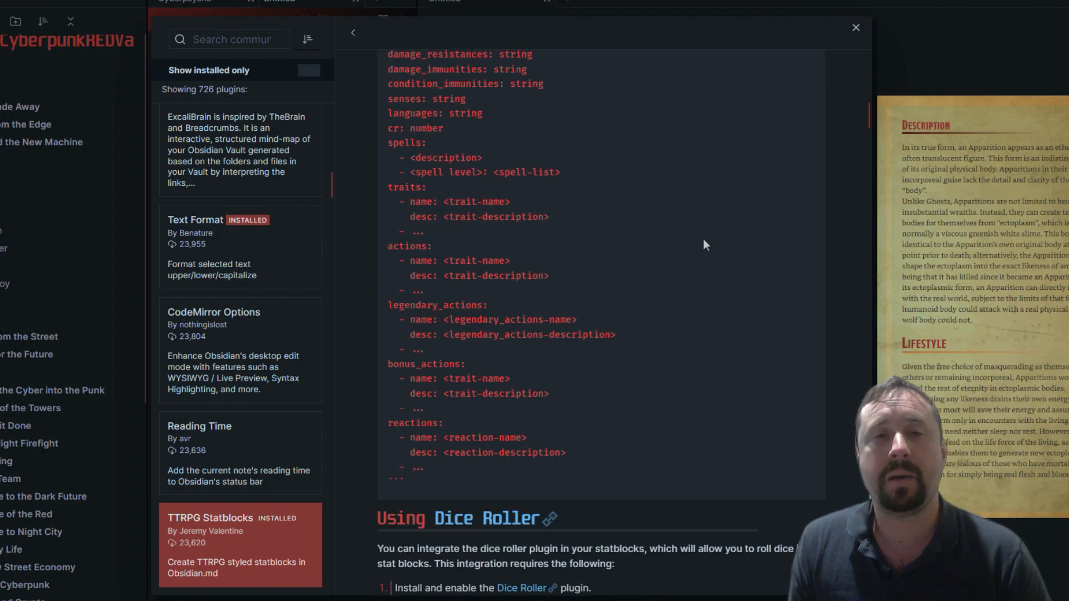
scroll(703, 239, "up", 5)
- Leave the plugin browser and settings, create a new note and paste the copied statblock template into it
left_click(856, 28)
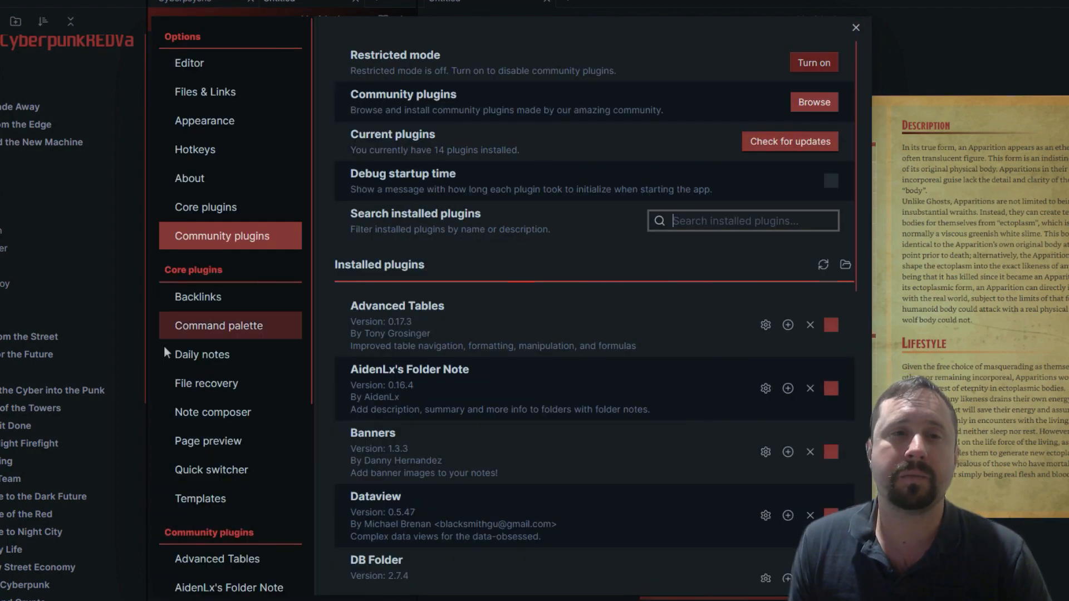
left_click(934, 78)
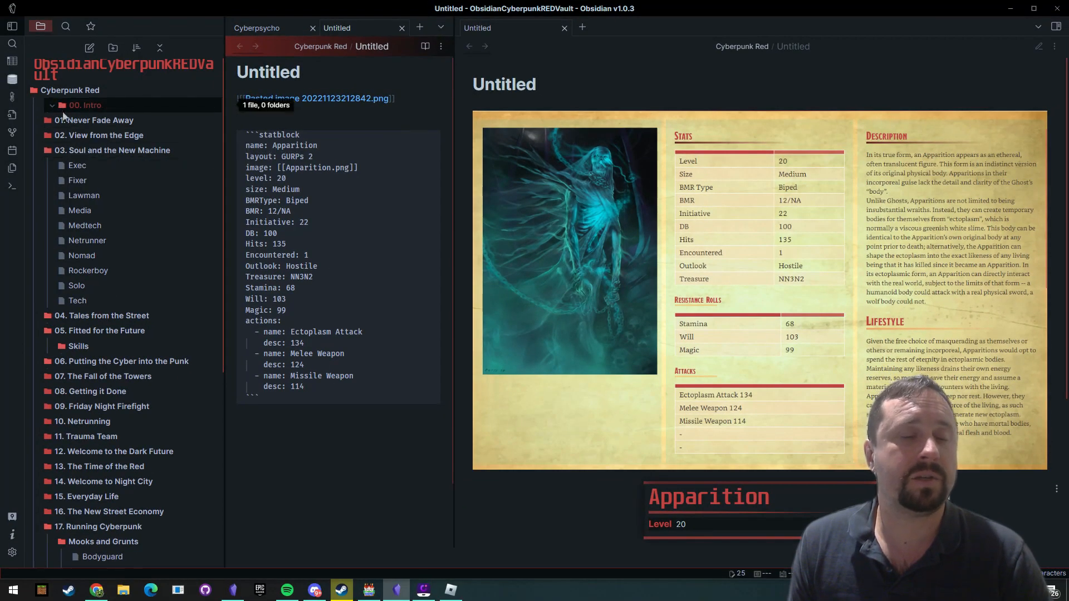
left_click(99, 47)
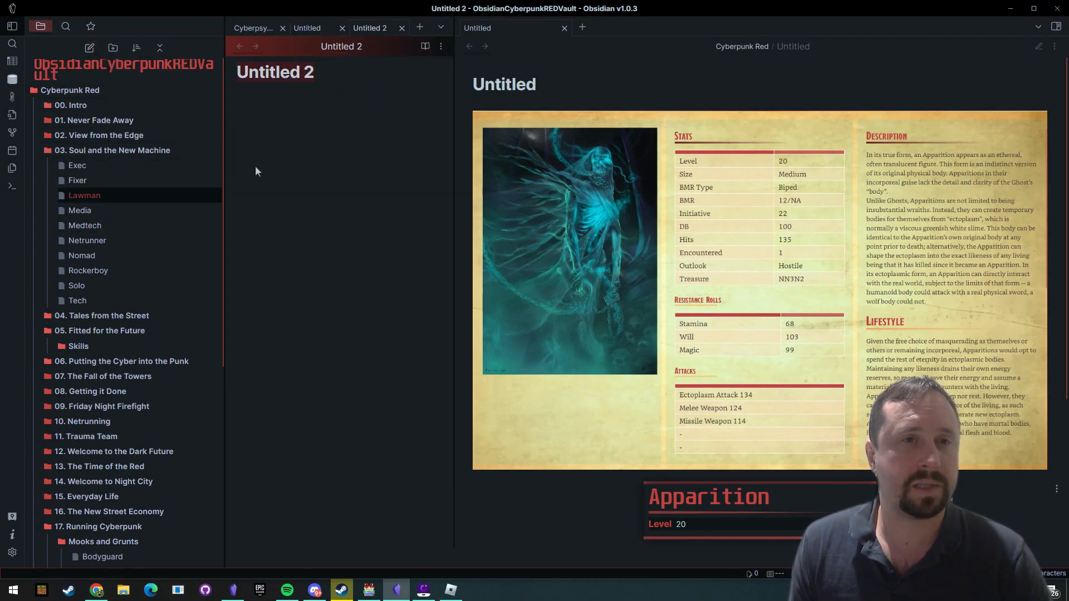
key("ctrl+v")
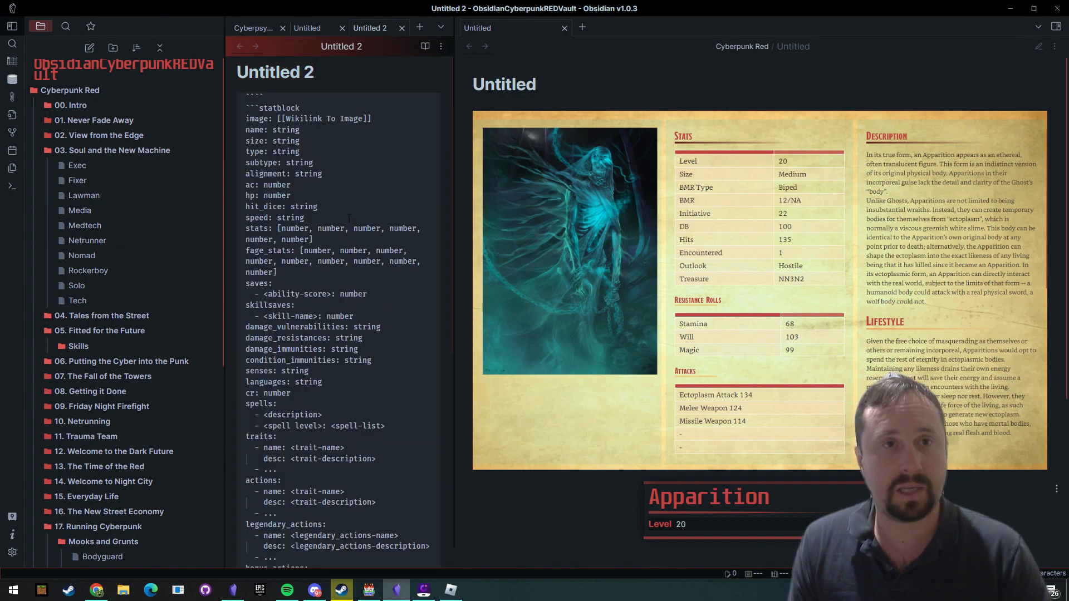
- Remove the extra four-backtick fence lines before and after the pasted statblock code
scroll(355, 227, "down", 5)
scroll(355, 228, "up", 5)
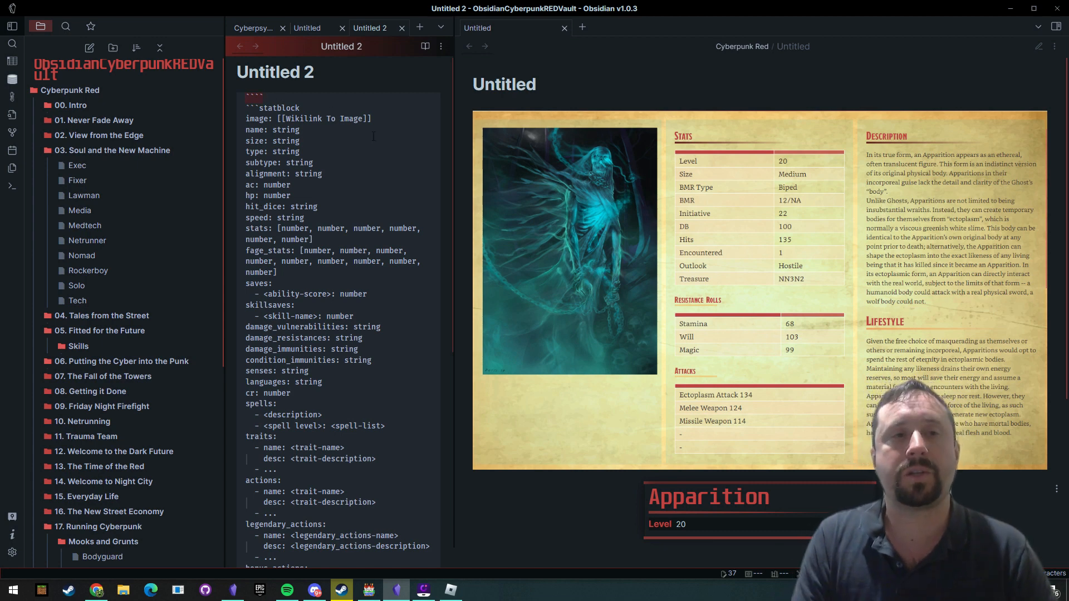
scroll(374, 135, "down", 5)
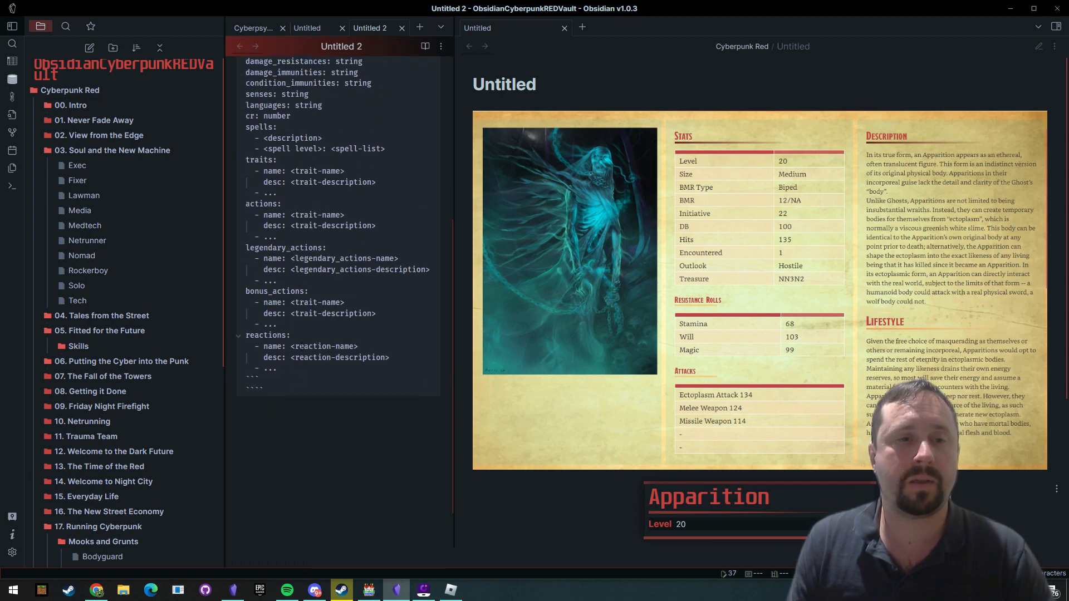
key("ctrl+a")
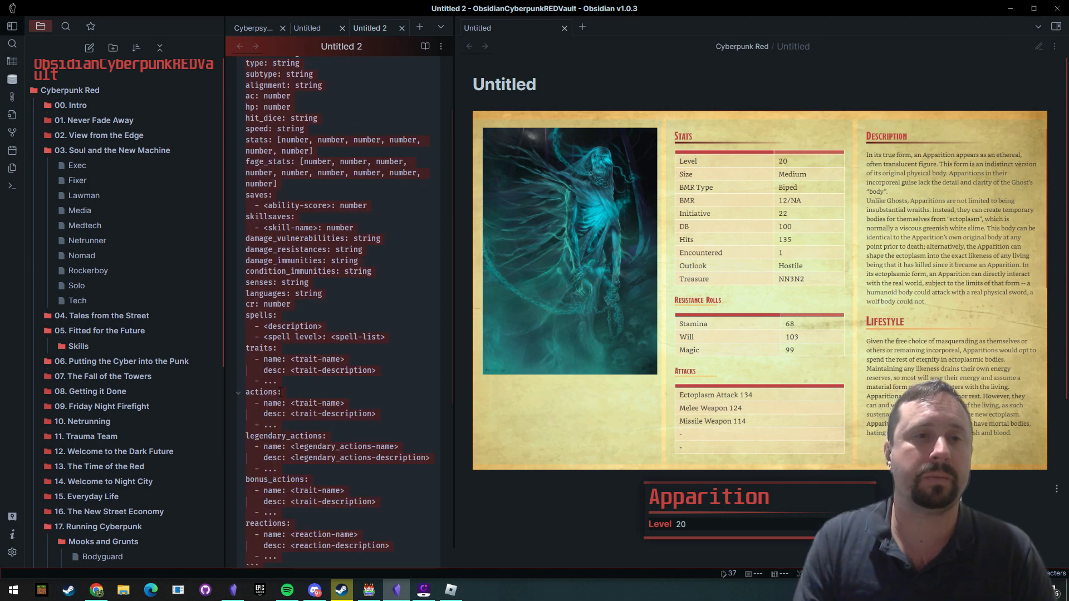
scroll(281, 391, "down", 5)
left_click(305, 308)
key("BackSpace")
key("BackSpace")
key("BackSpace")
key("BackSpace")
key("BackSpace")
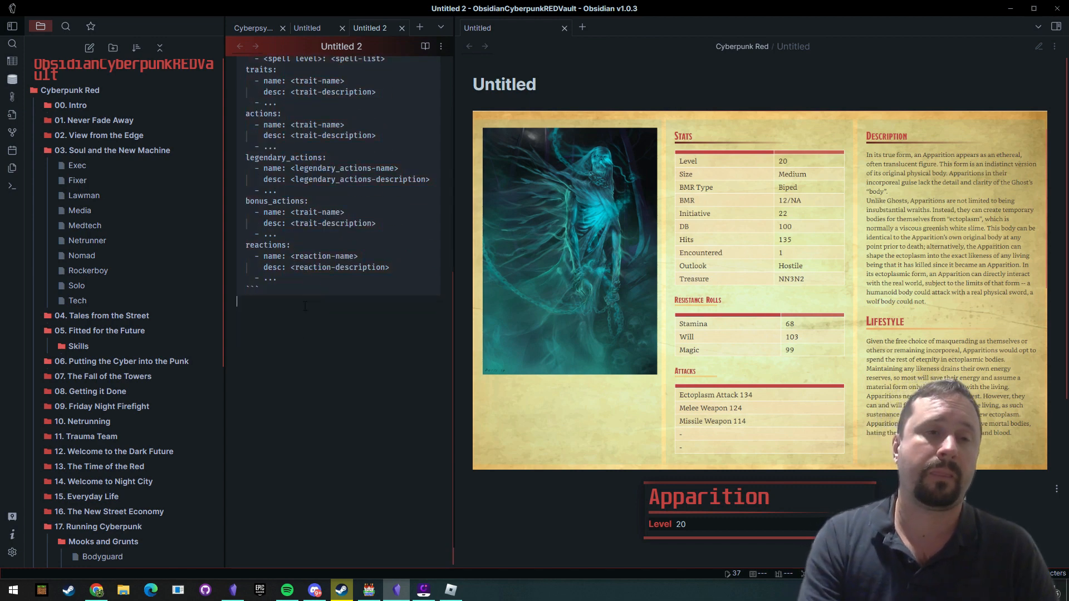
- Display the Untitled 2 note in reading view and widen its pane to fit the rendered statblock
scroll(305, 307, "up", 10)
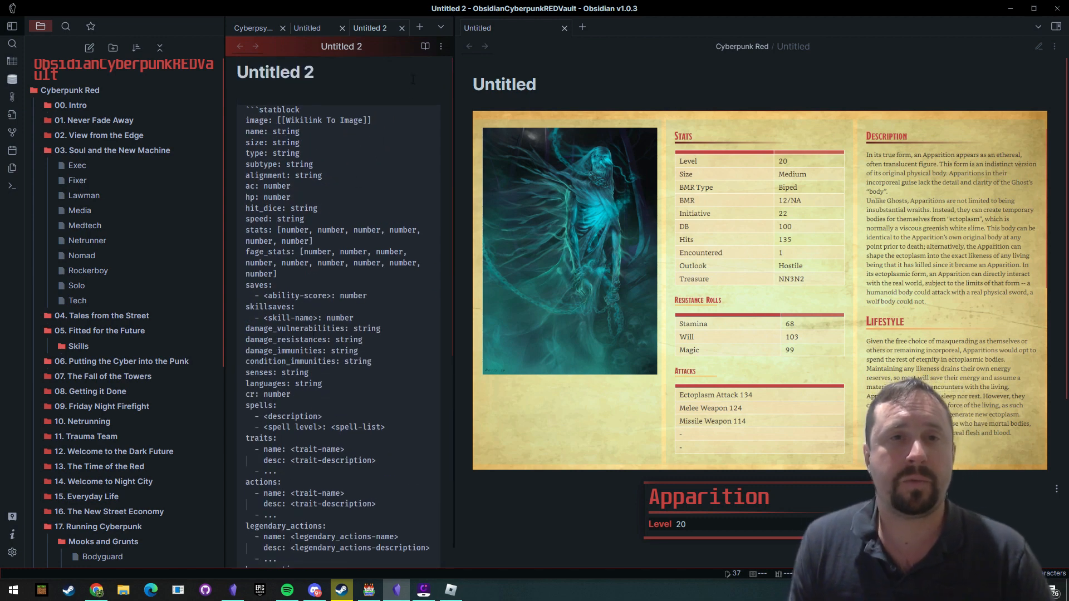
left_click(425, 46)
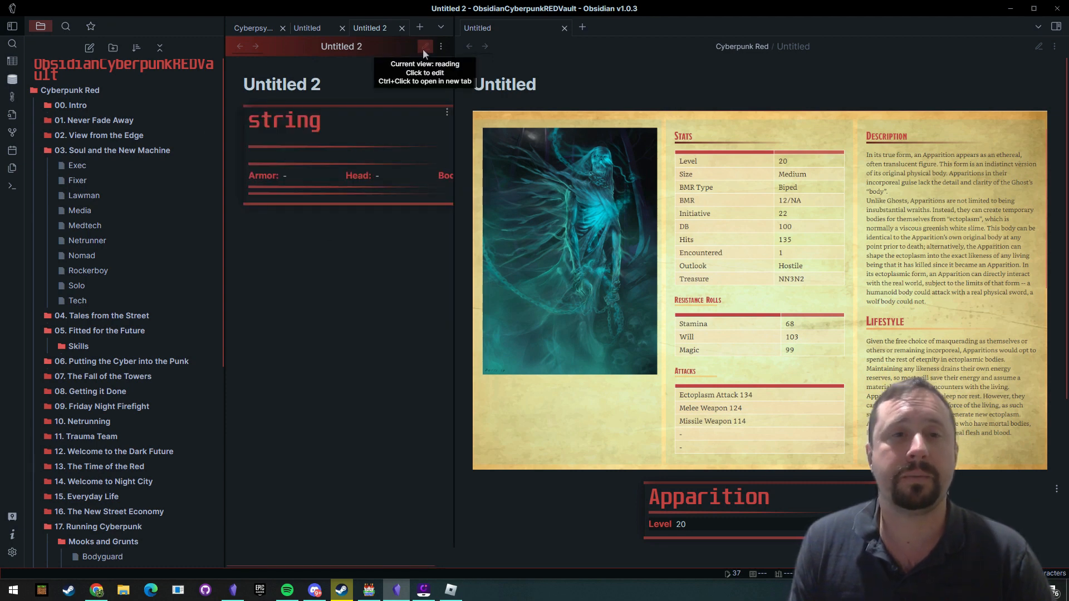
left_click_drag(453, 334, 505, 334)
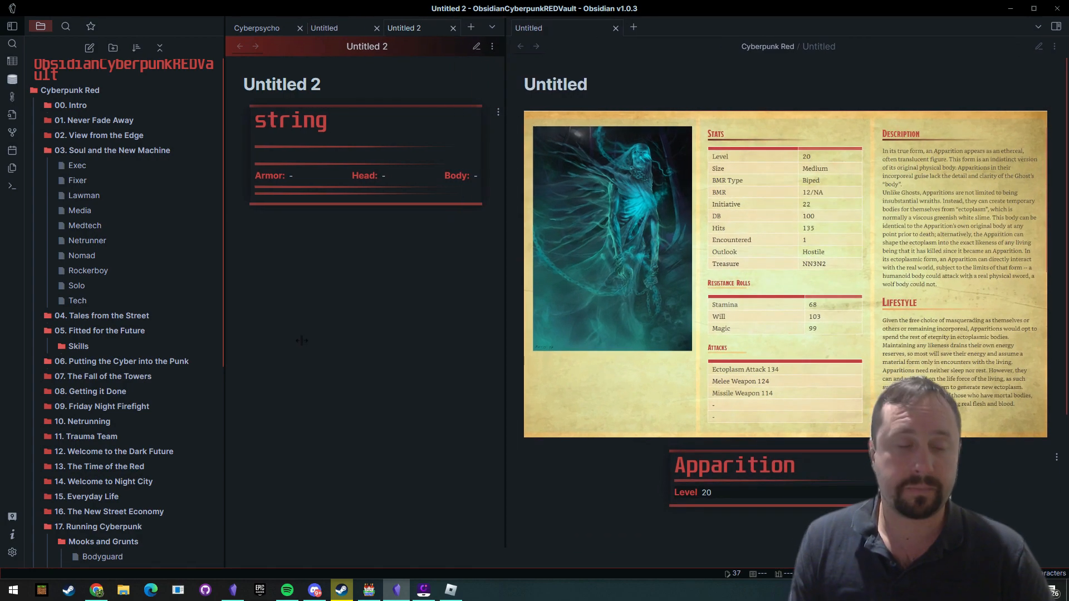
- In the TTRPG Statblocks settings, change the default layout to Basic 5e Layout and close the settings
left_click(12, 552)
scroll(284, 294, "down", 5)
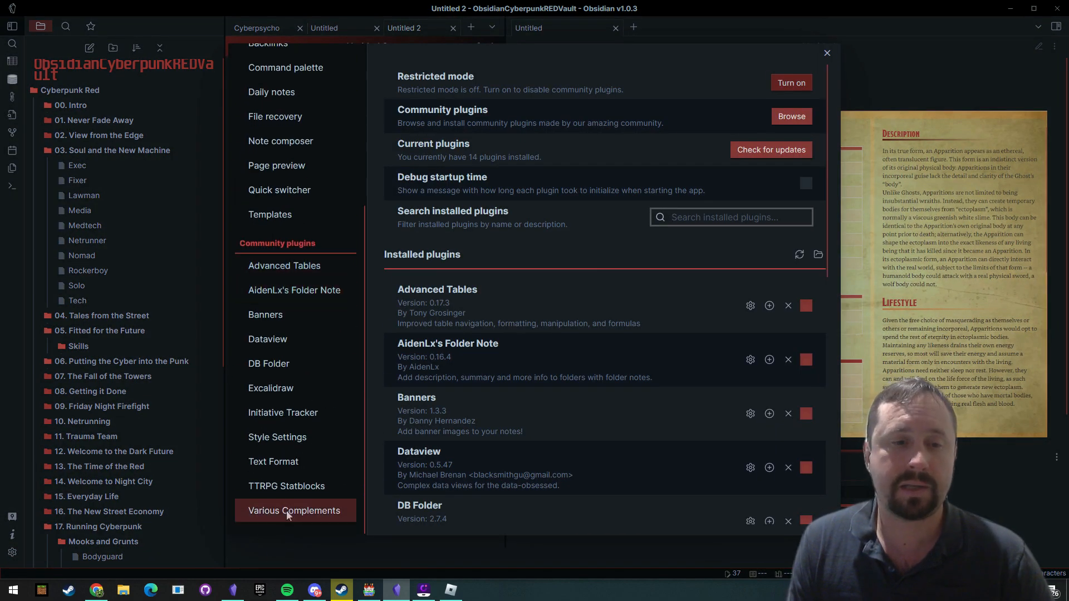
left_click(286, 486)
scroll(599, 281, "down", 7)
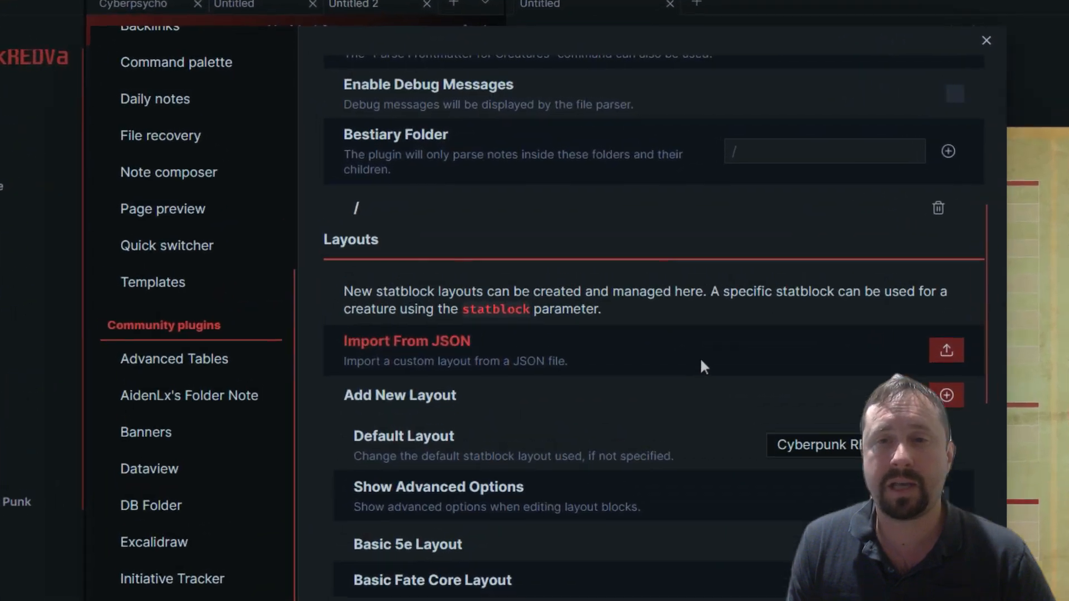
scroll(707, 377, "up", 1)
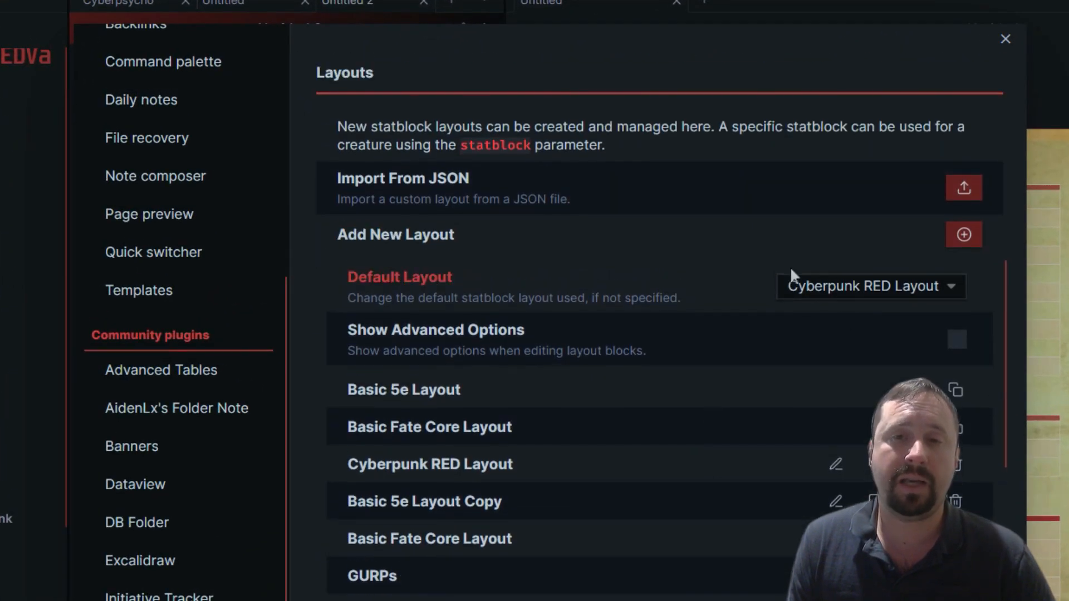
left_click(834, 286)
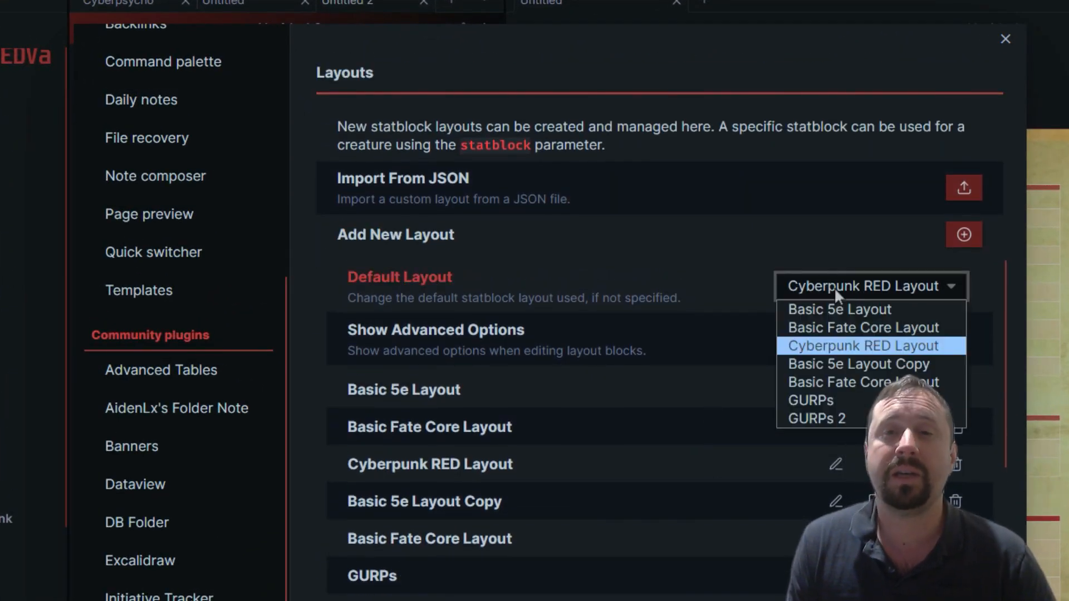
left_click(802, 309)
left_click(1005, 39)
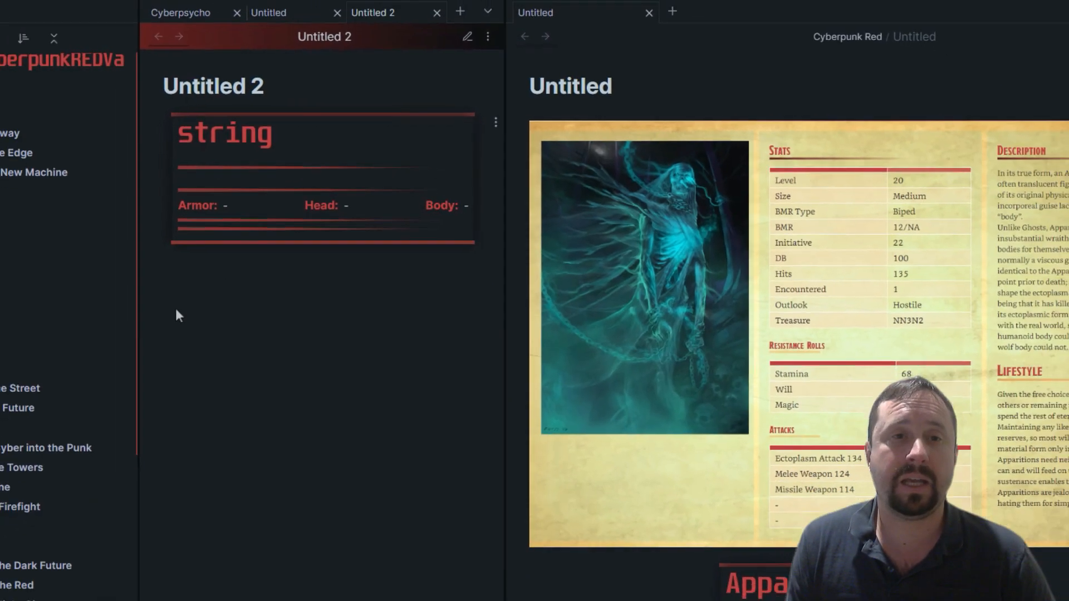
- Toggle the Untitled 2 note between editing and reading view, and reload the app without saving to refresh the statblock
left_click(474, 47)
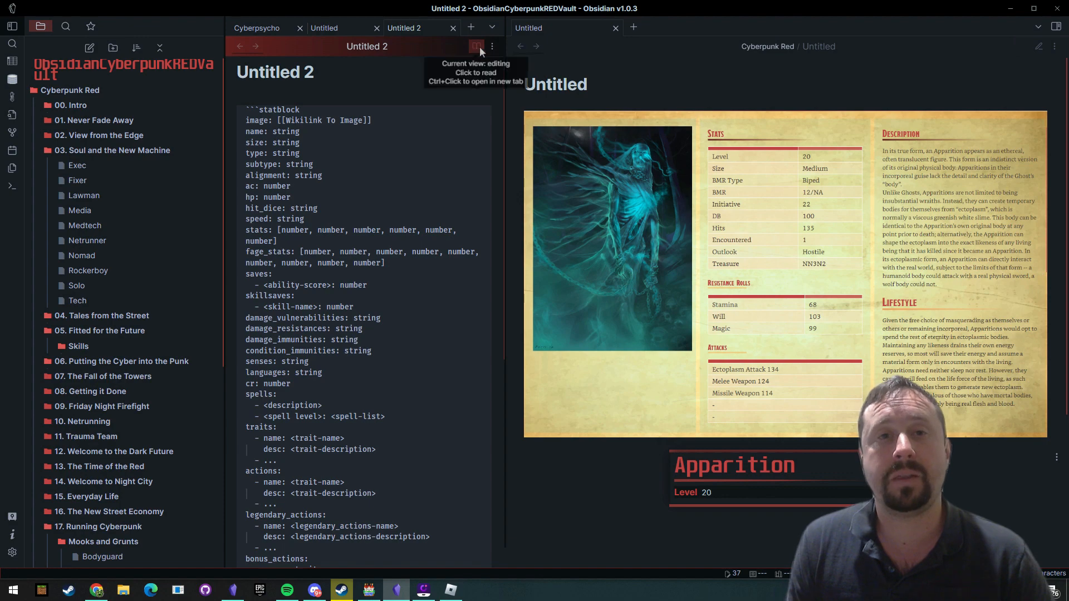
left_click(476, 46)
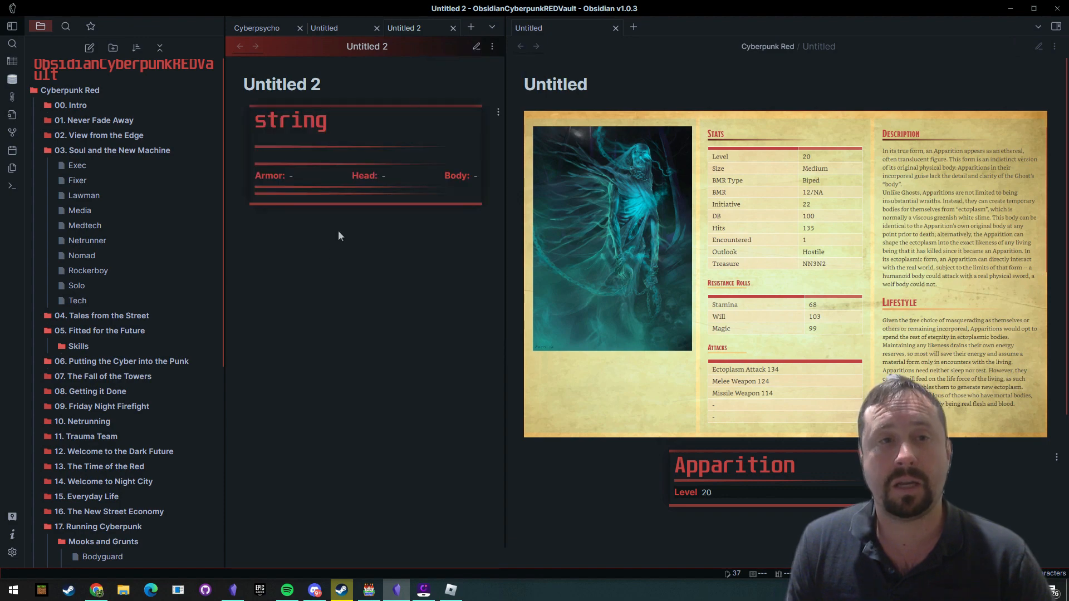
left_click(13, 186)
type("relo")
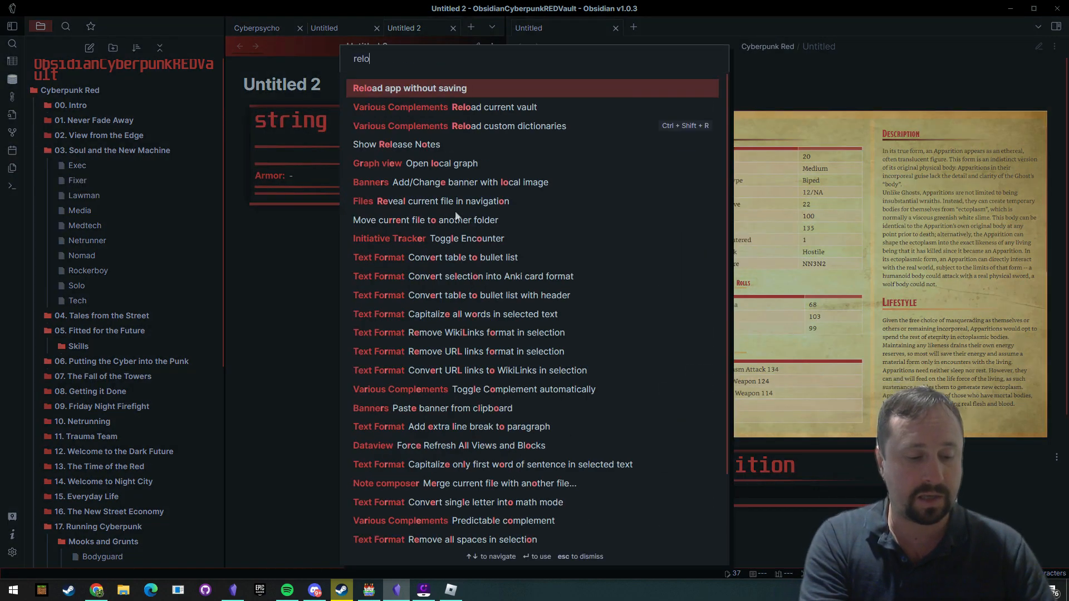
key("Return")
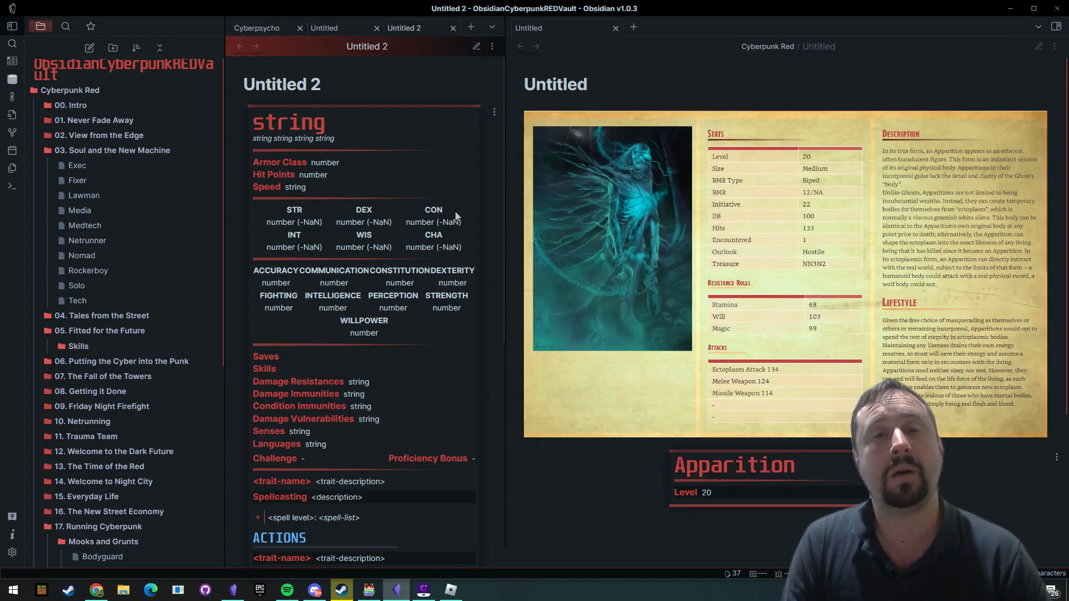
- Examine the rendered Basic 5e statblock in the Untitled 2 note from its name and ability scores down to the reactions
scroll(372, 241, "down", 5)
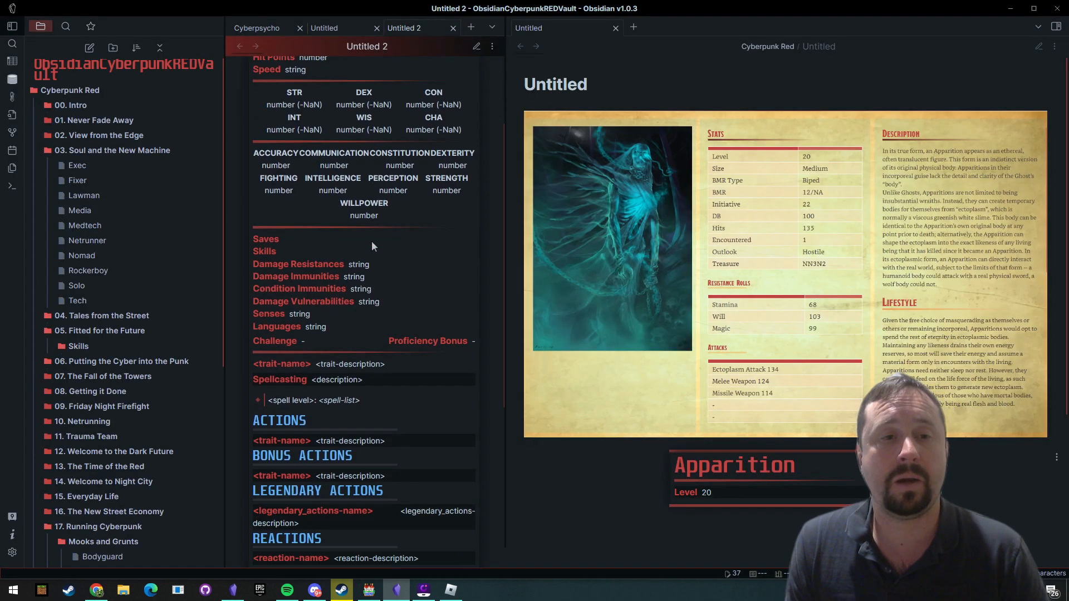
scroll(383, 256, "up", 5)
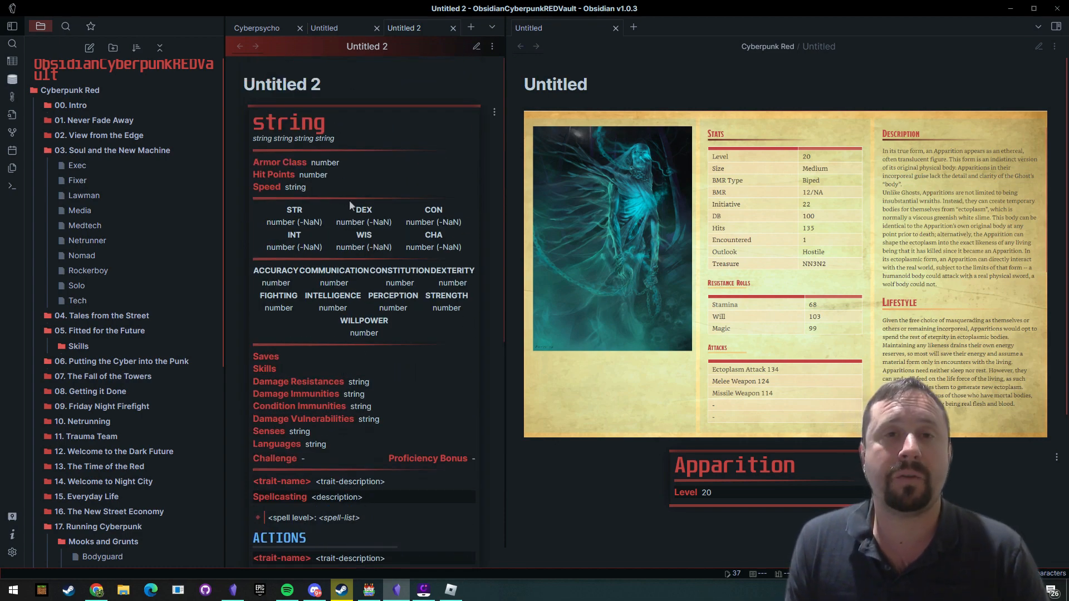
scroll(312, 308, "down", 2)
scroll(344, 453, "down", 2)
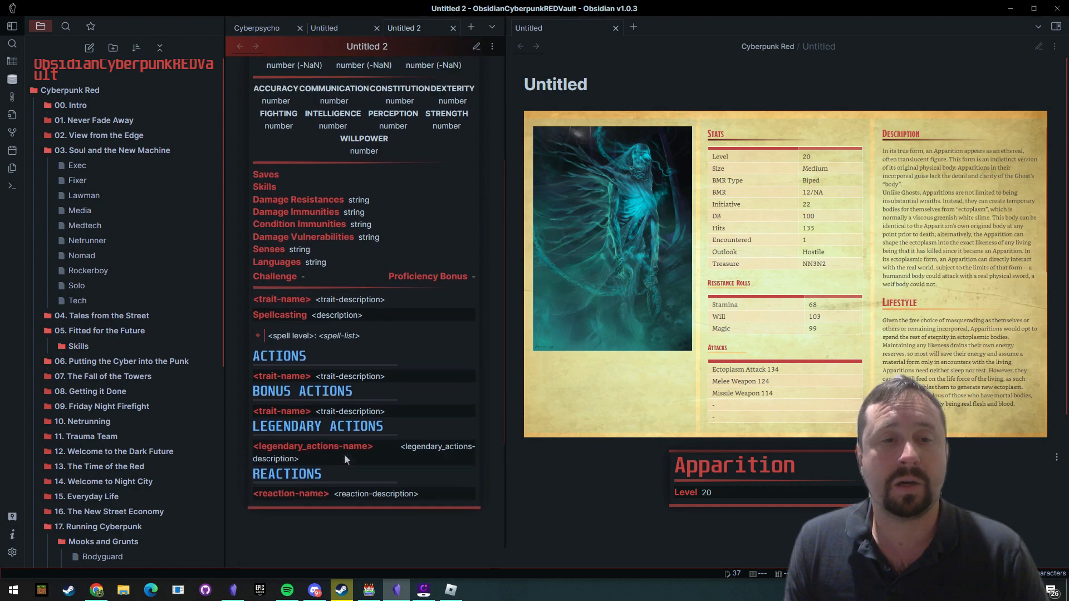
scroll(341, 144, "up", 4)
scroll(356, 334, "down", 3)
scroll(367, 334, "up", 5)
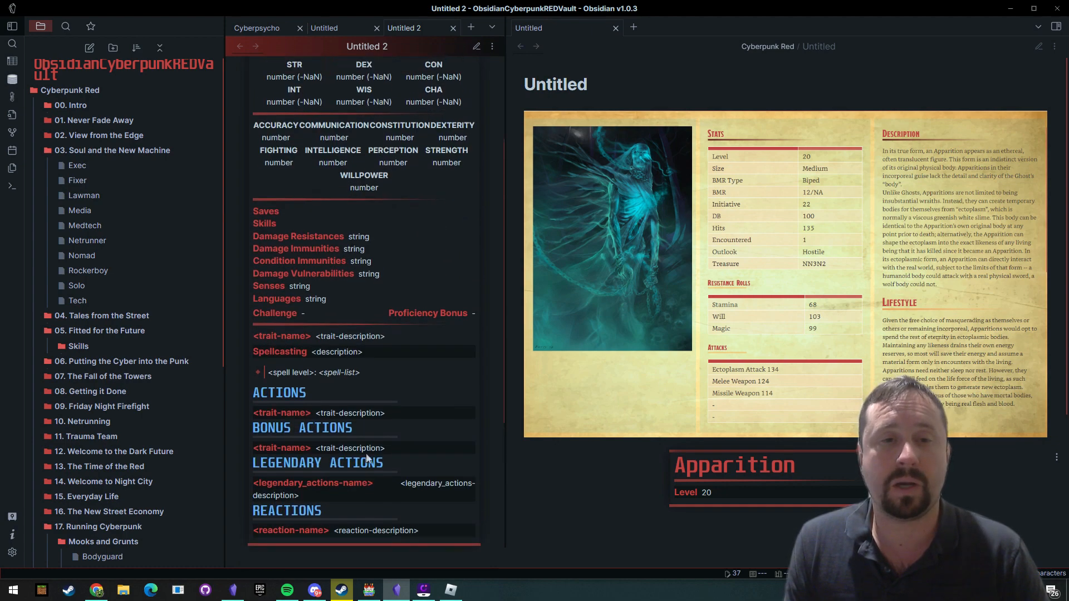
scroll(376, 157, "down", 3)
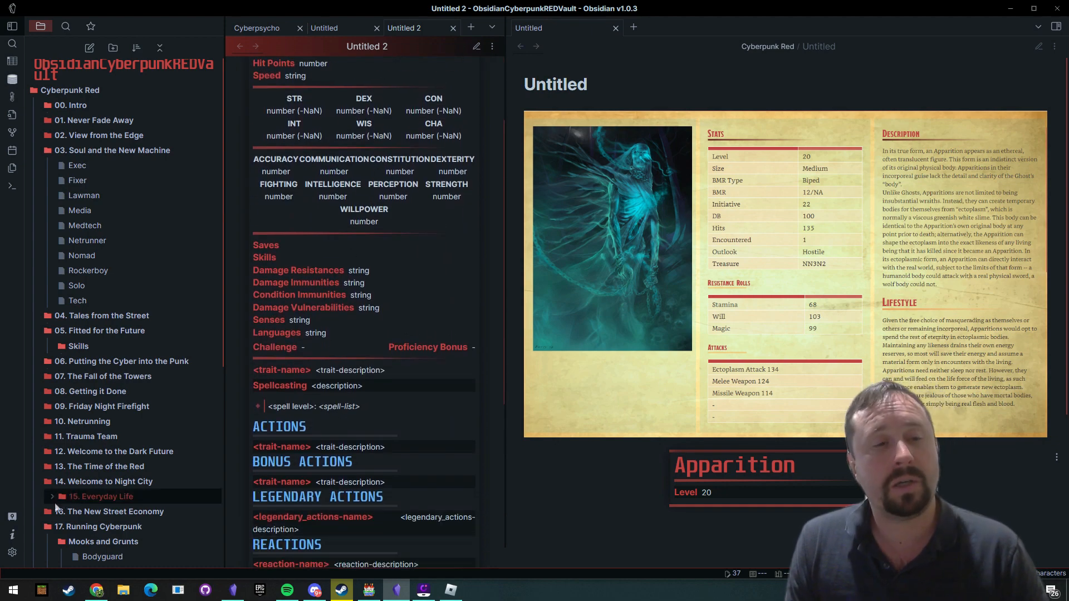
scroll(311, 292, "up", 3)
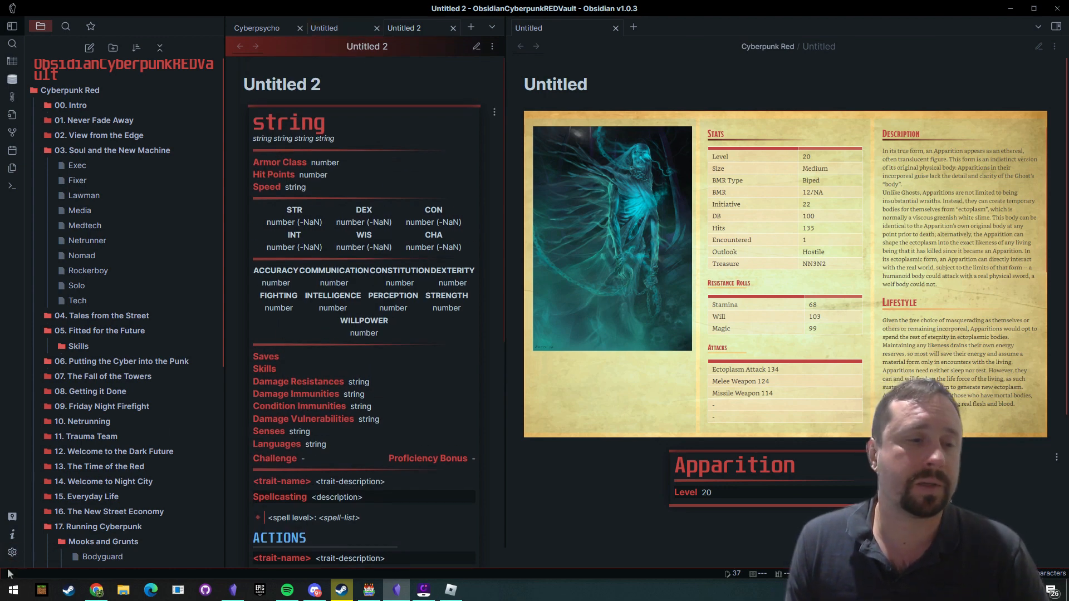
- Switch the Untitled 2 note to its source code, and open the Untitled note to view the Apparition statblock code
left_click(476, 46)
scroll(313, 312, "up", 3)
scroll(314, 312, "up", 5)
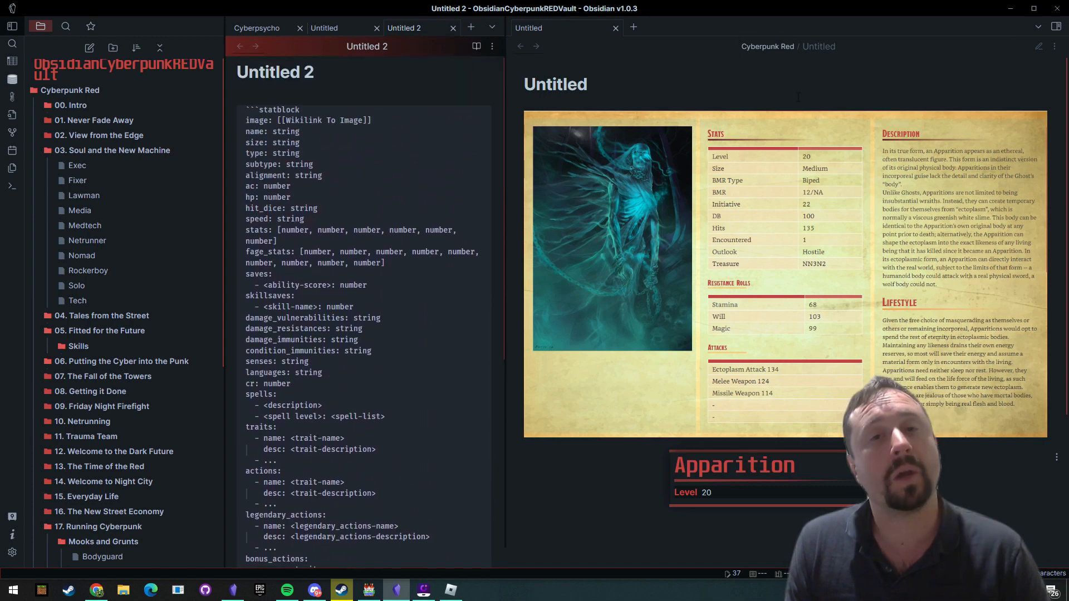
left_click(332, 23)
scroll(446, 237, "down", 3)
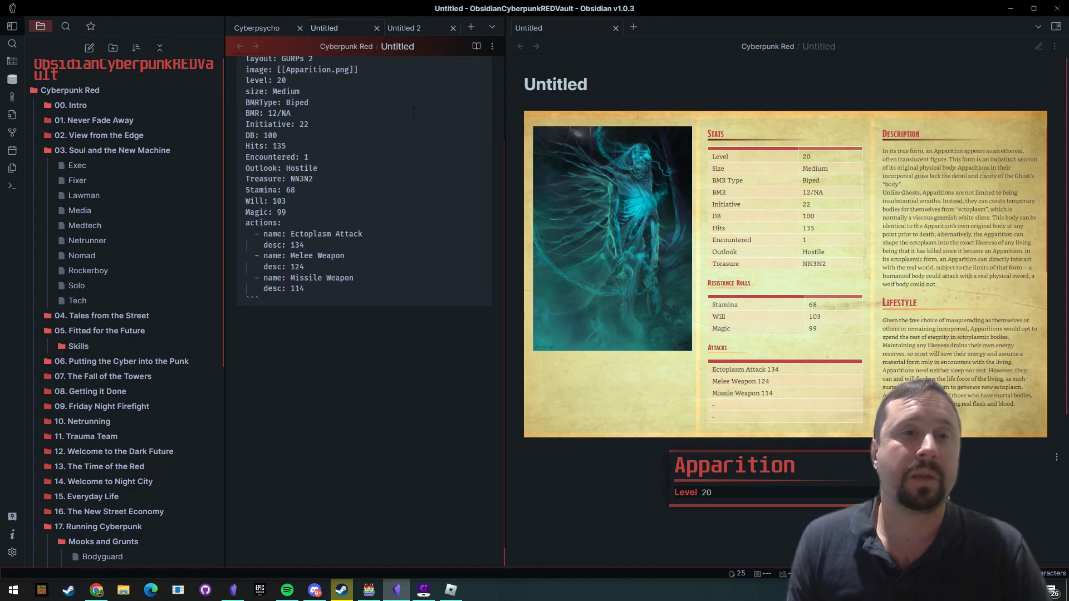
scroll(446, 237, "up", 1)
scroll(447, 237, "up", 2)
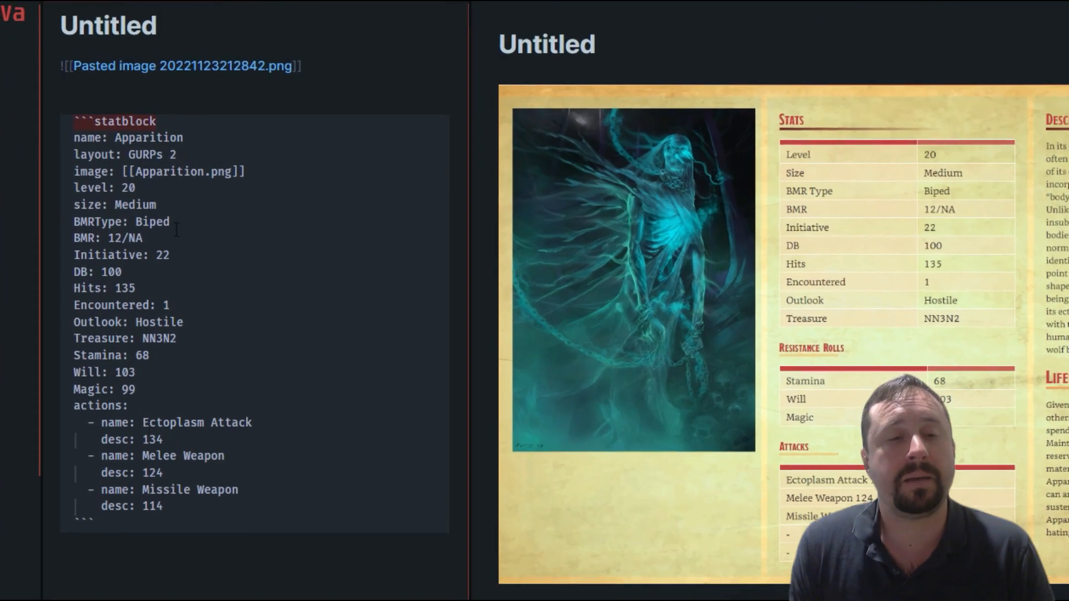
- Review the fence, name and layout lines of the Apparition statblock, checking its rendering briefly in reading view
left_click(66, 527)
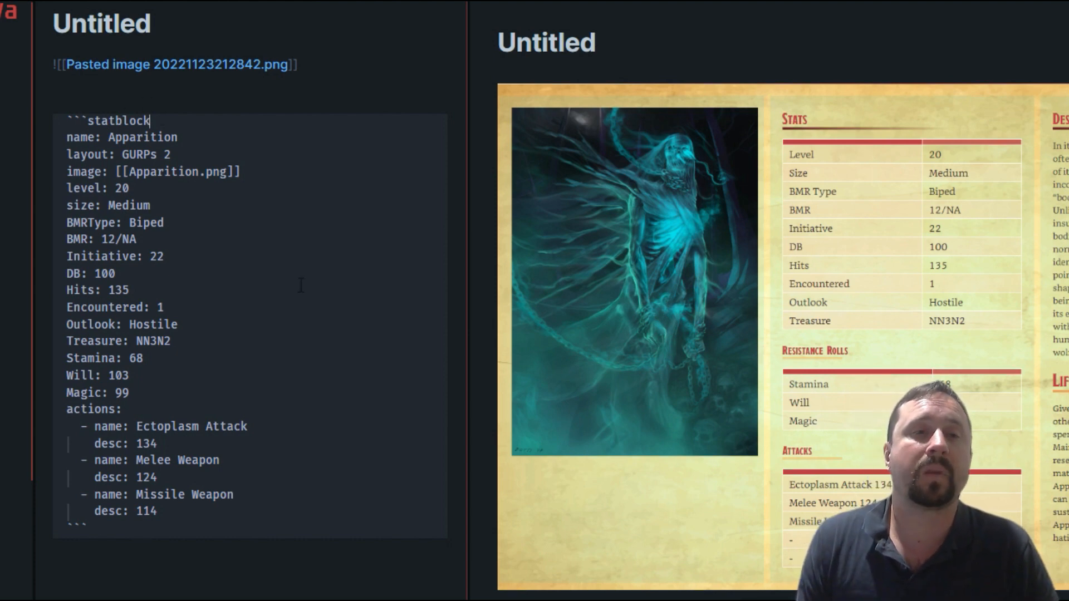
key("shift+Home")
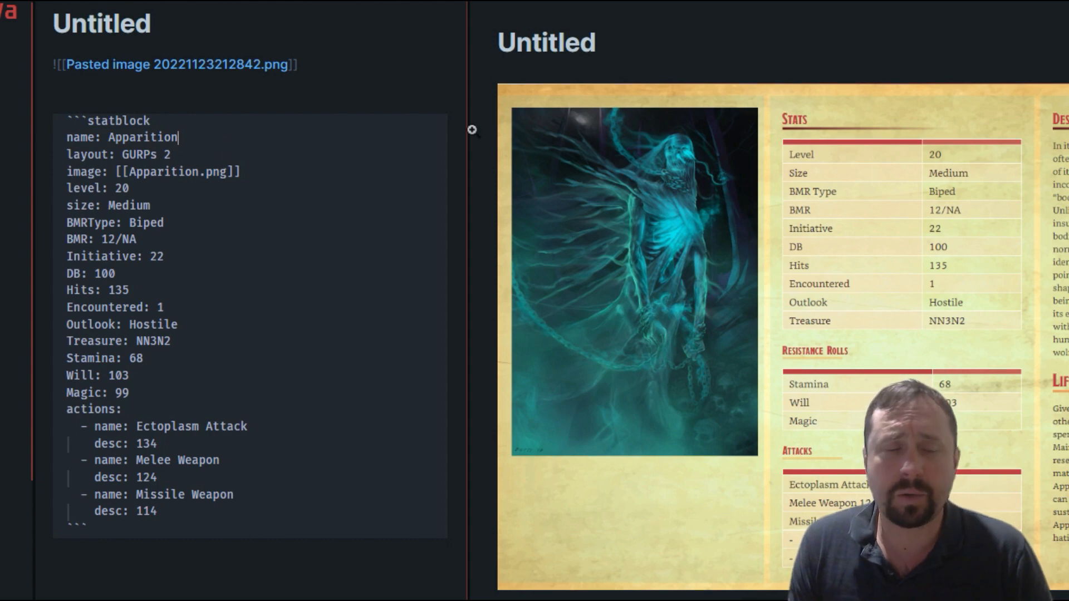
left_click_drag(100, 139, 71, 139)
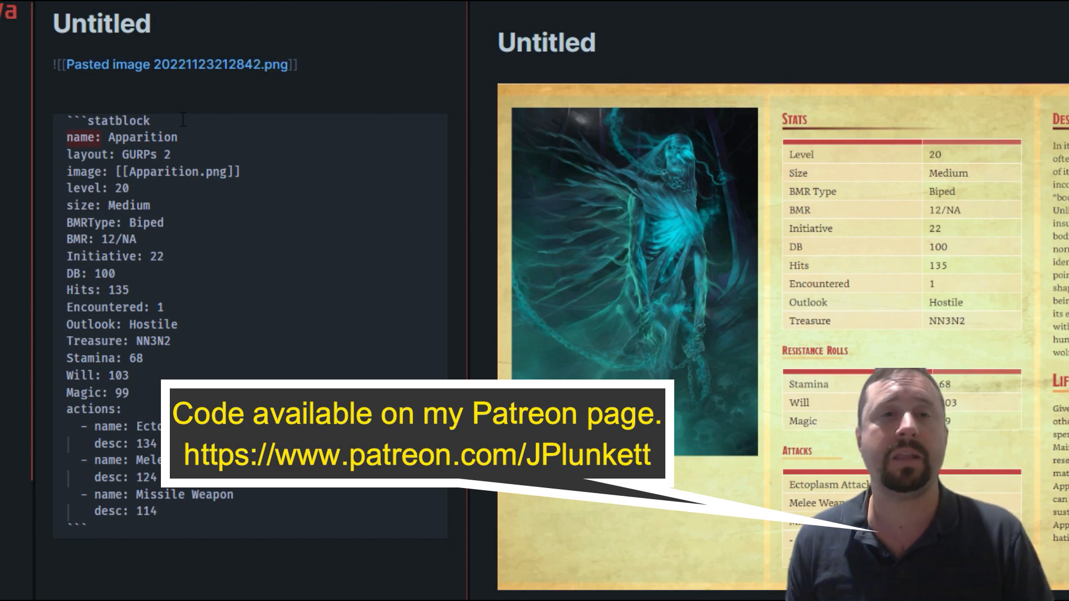
left_click(458, 18)
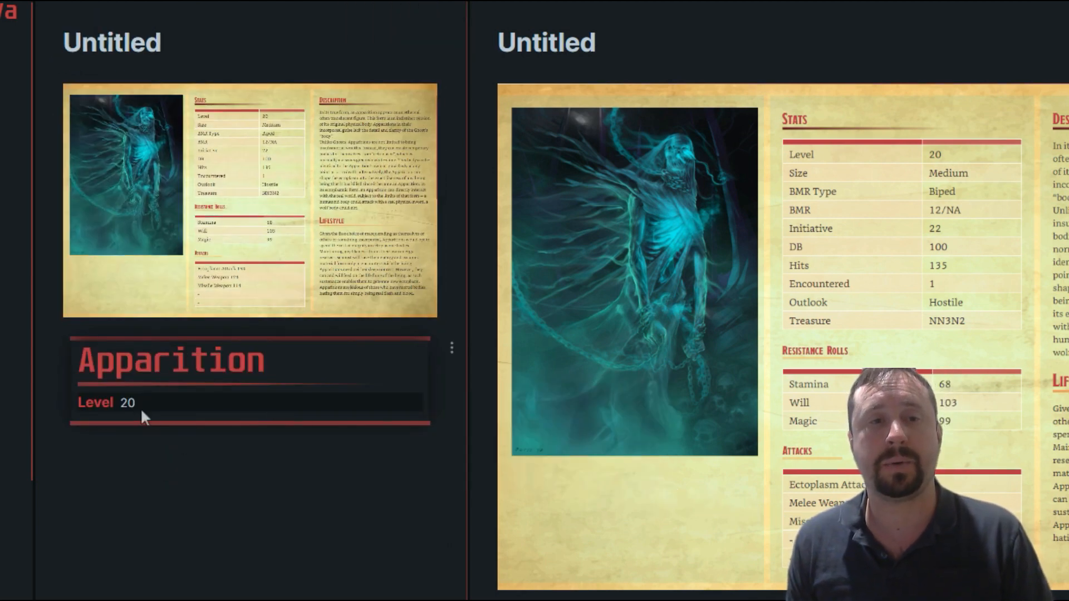
left_click(457, 18)
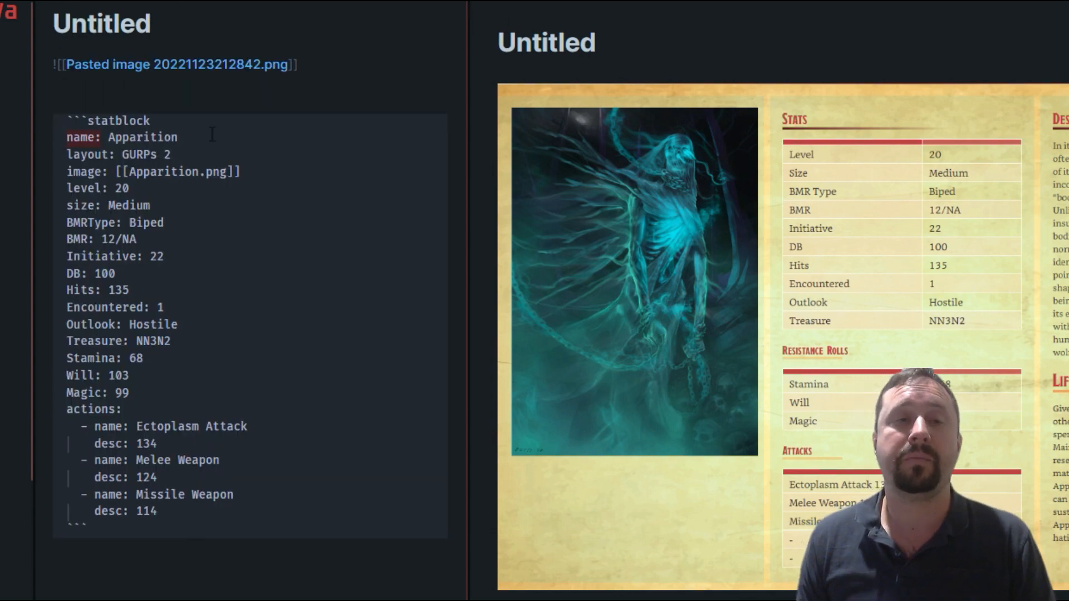
left_click(174, 156)
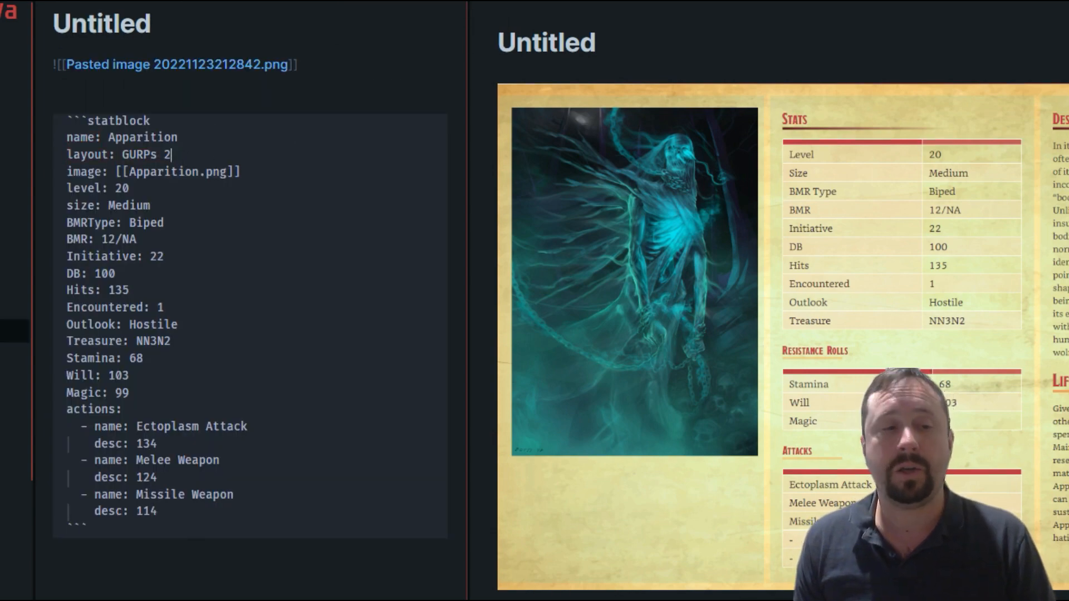
- Review the available Default Layout options in the TTRPG Statblocks settings, and close the settings without changing the layout
left_click(2, 599)
scroll(371, 167, "down", 6)
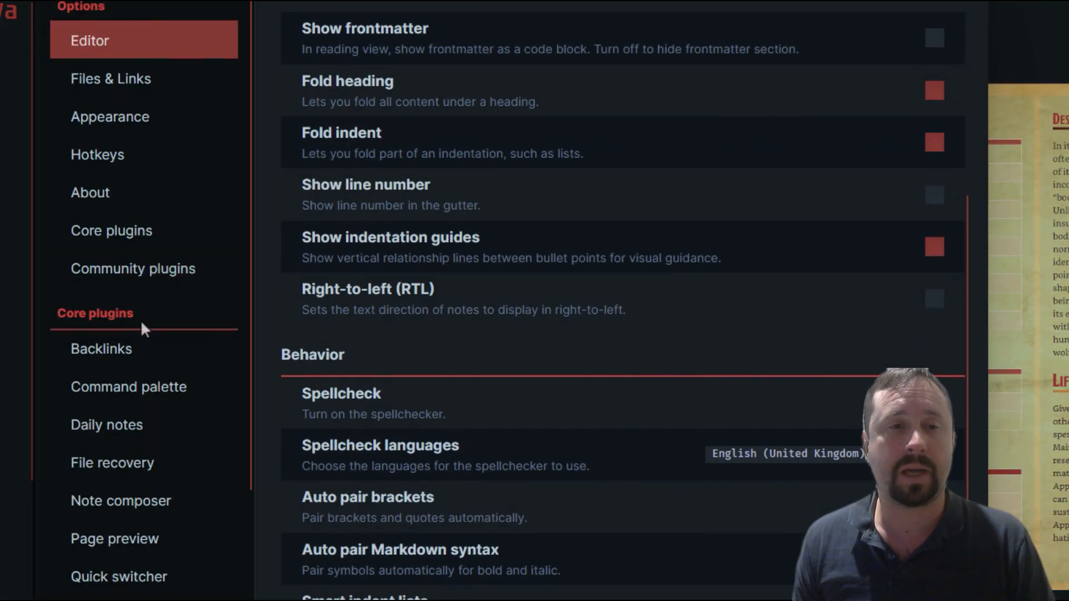
scroll(141, 320, "down", 6)
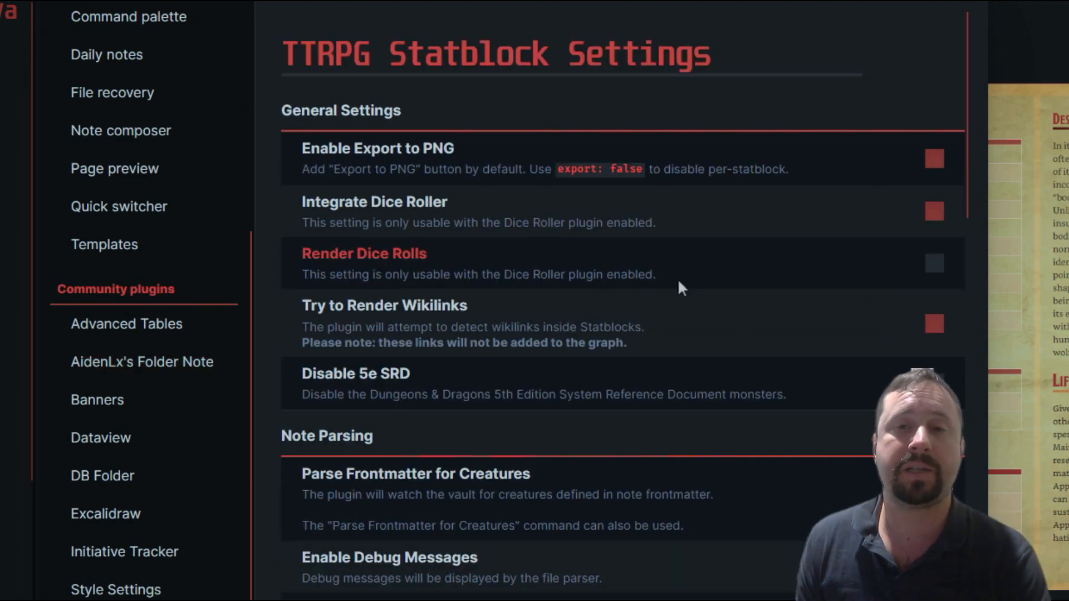
scroll(677, 278, "down", 12)
left_click(836, 250)
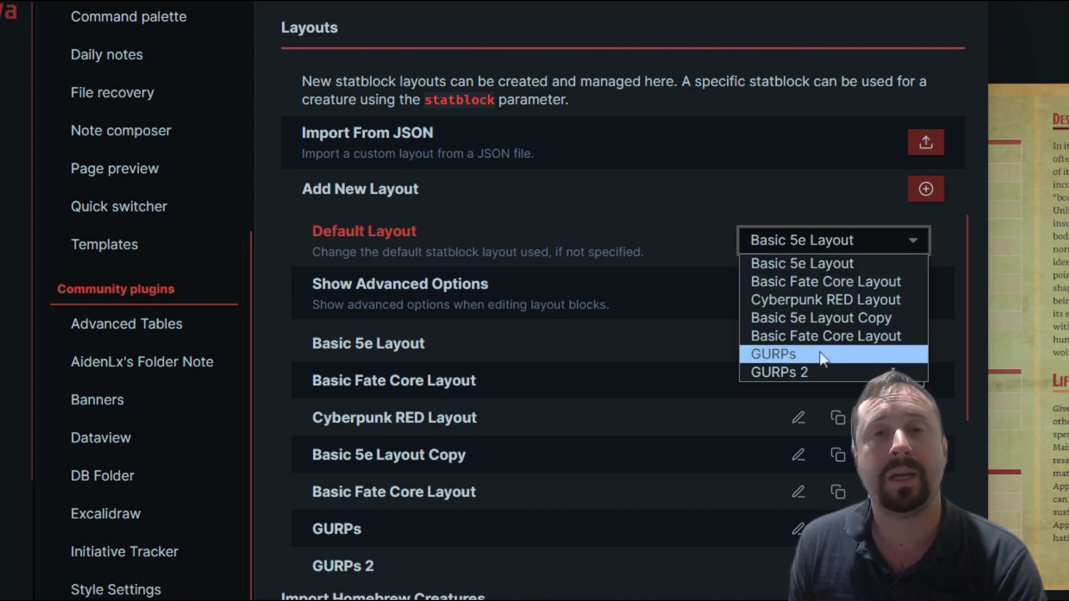
left_click(673, 198)
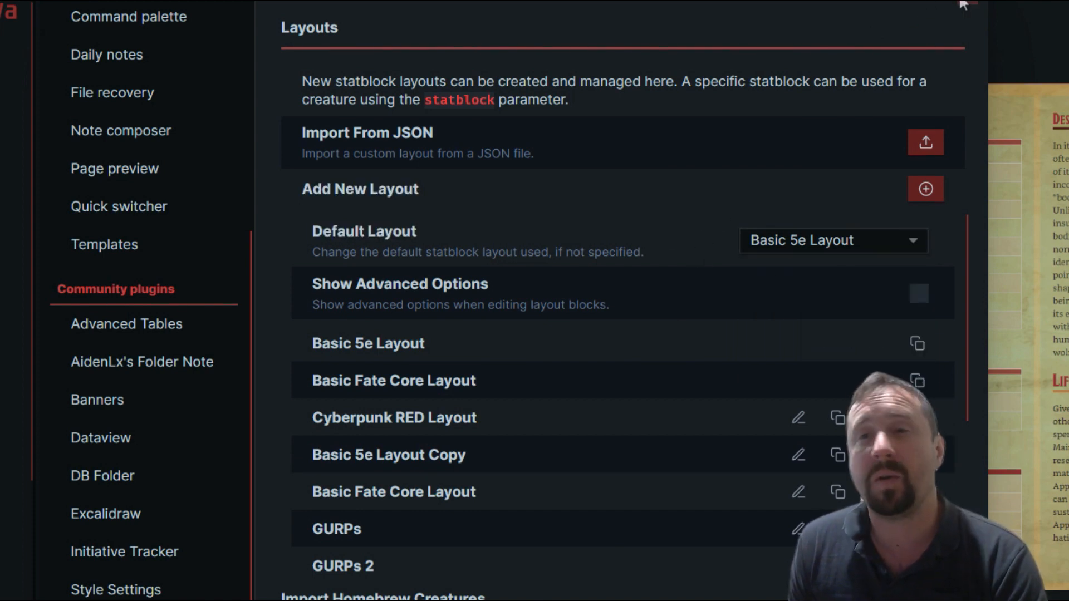
left_click(963, 5)
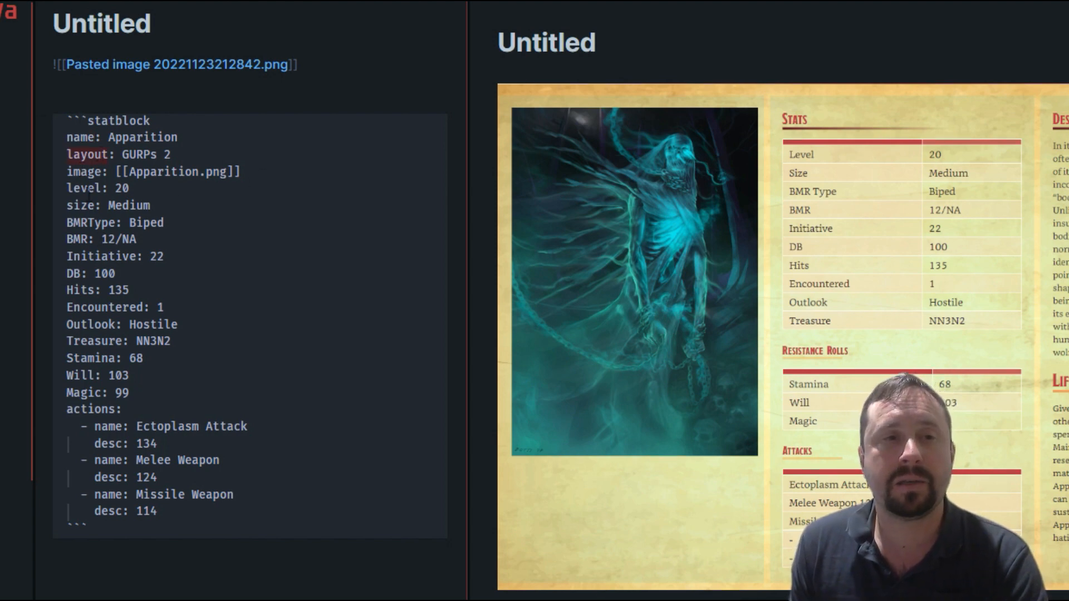
- Review the name, layout and image lines of the Apparition statblock and the full template code in the Untitled 2 note
left_click_drag(241, 171, 29, 136)
left_click(245, 172)
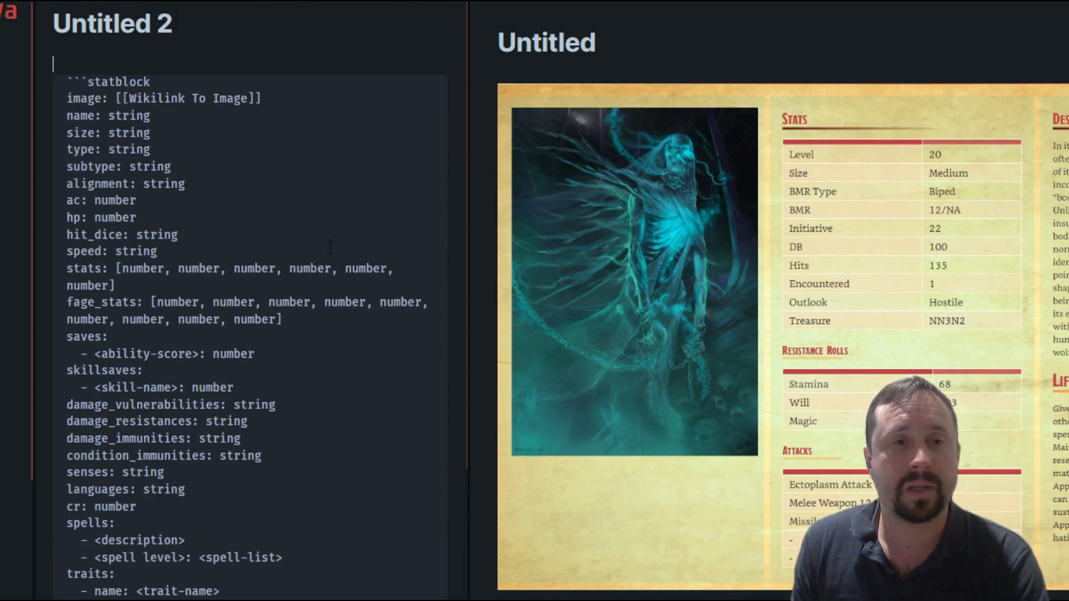
scroll(323, 242, "down", 6)
scroll(311, 238, "up", 6)
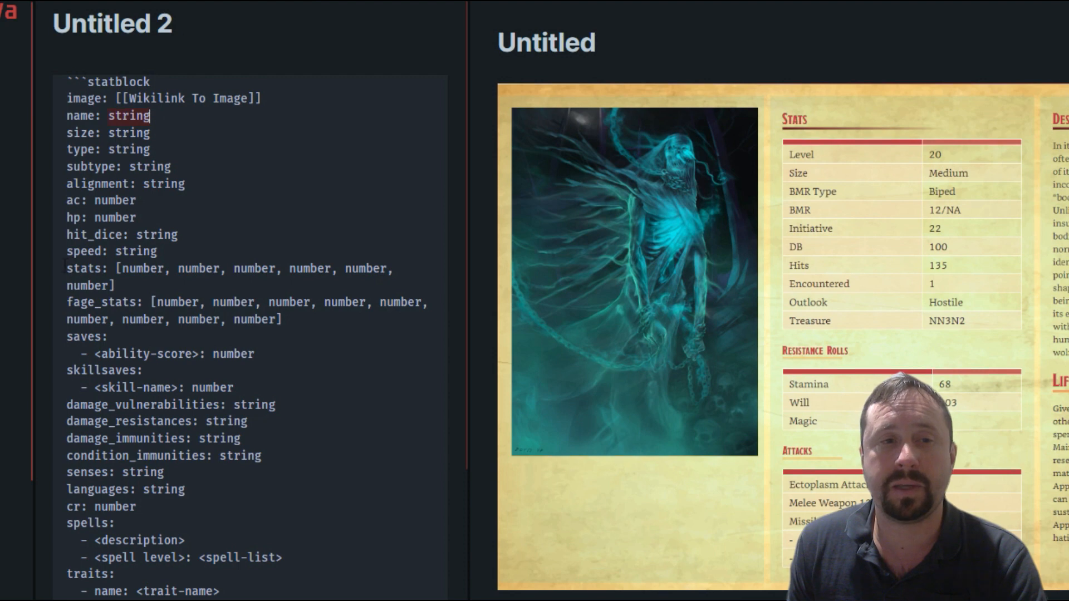
- Examine the individual number values of the stats line and the saves entry in the Untitled 2 statblock template
double_click(139, 268)
double_click(196, 268)
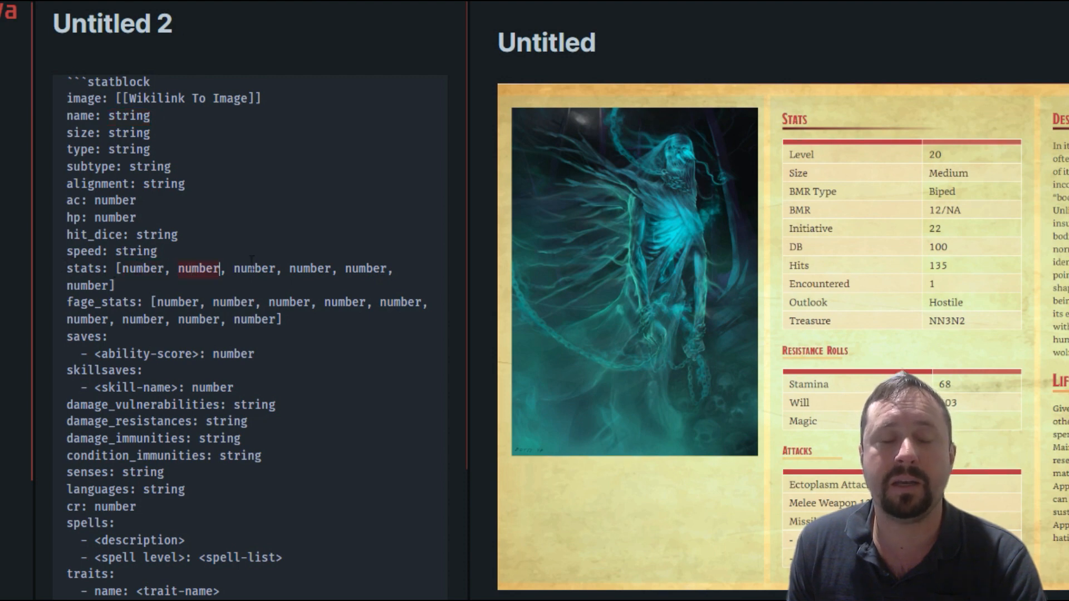
double_click(254, 269)
double_click(307, 268)
double_click(361, 269)
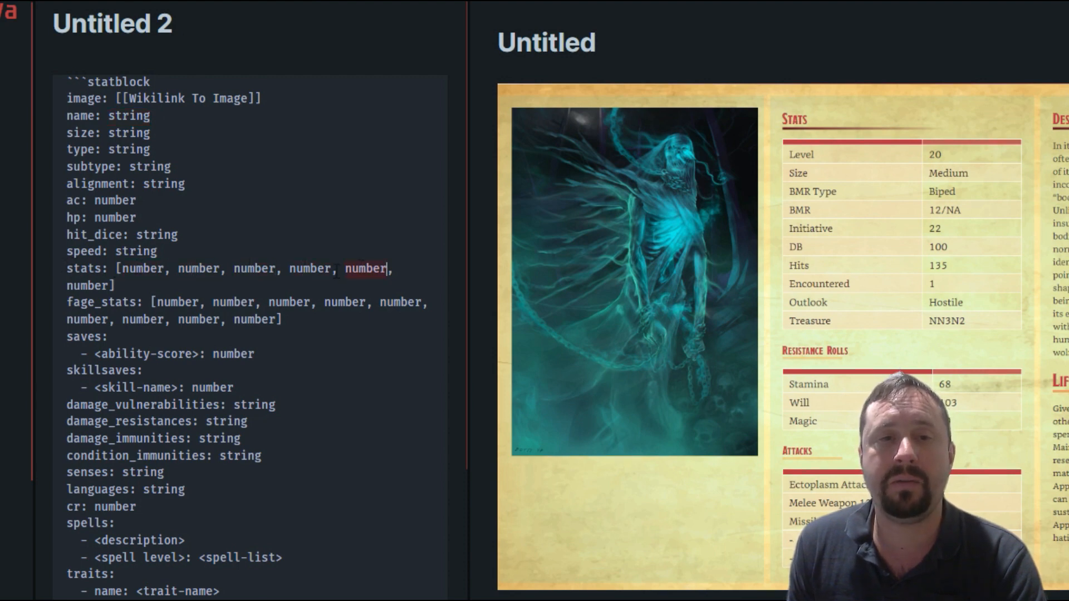
left_click_drag(337, 269, 334, 269)
left_click_drag(117, 269, 111, 269)
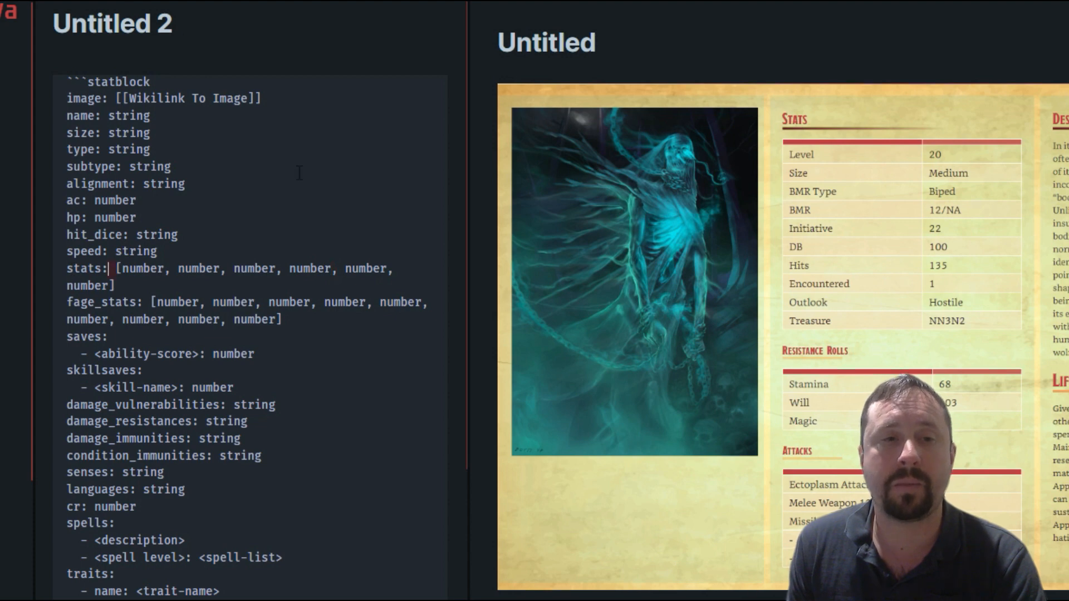
scroll(232, 295, "down", 3)
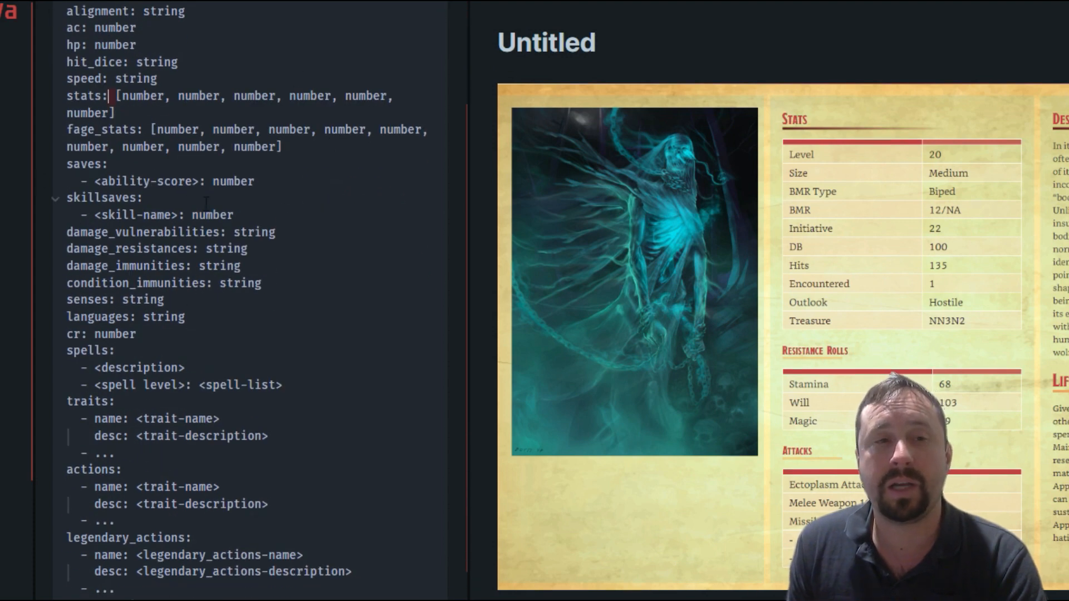
left_click_drag(256, 181, 66, 164)
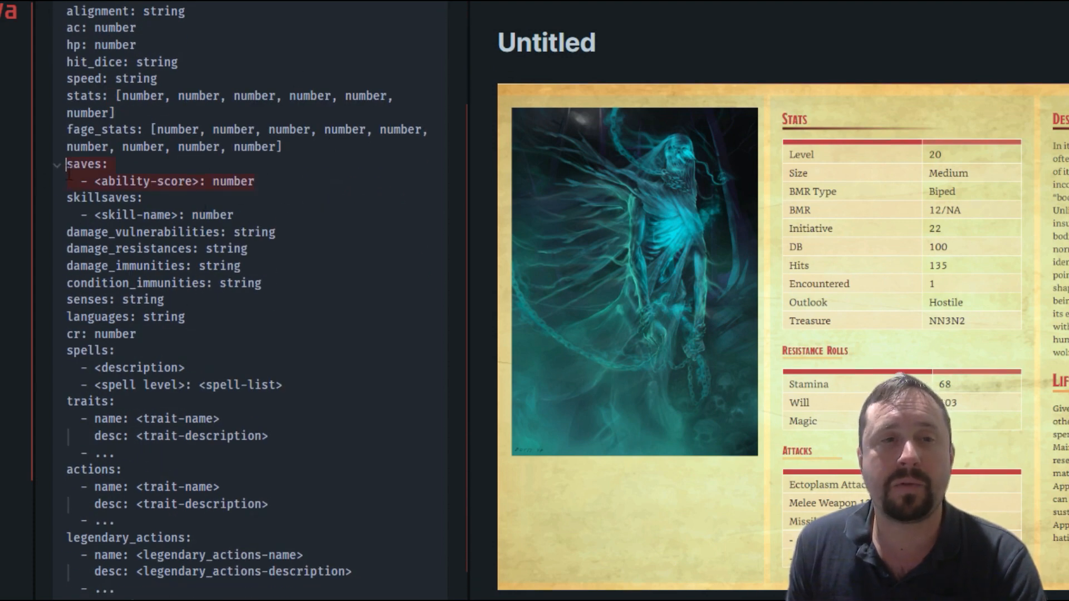
scroll(249, 293, "down", 3)
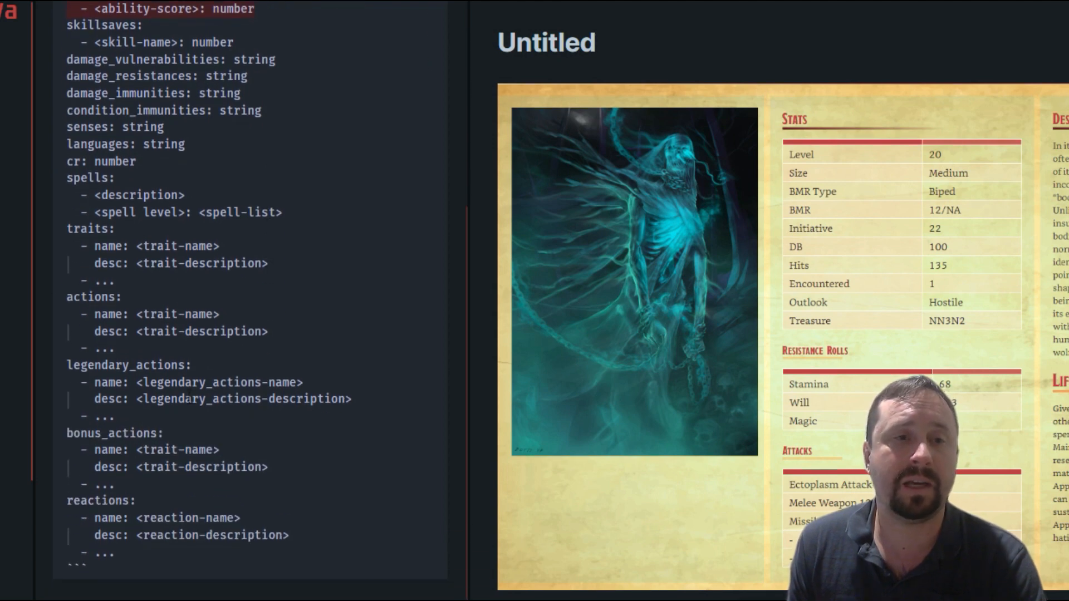
- Copy the actions section with its name and desc lines from the Untitled 2 statblock template
left_click_drag(282, 333, 53, 296)
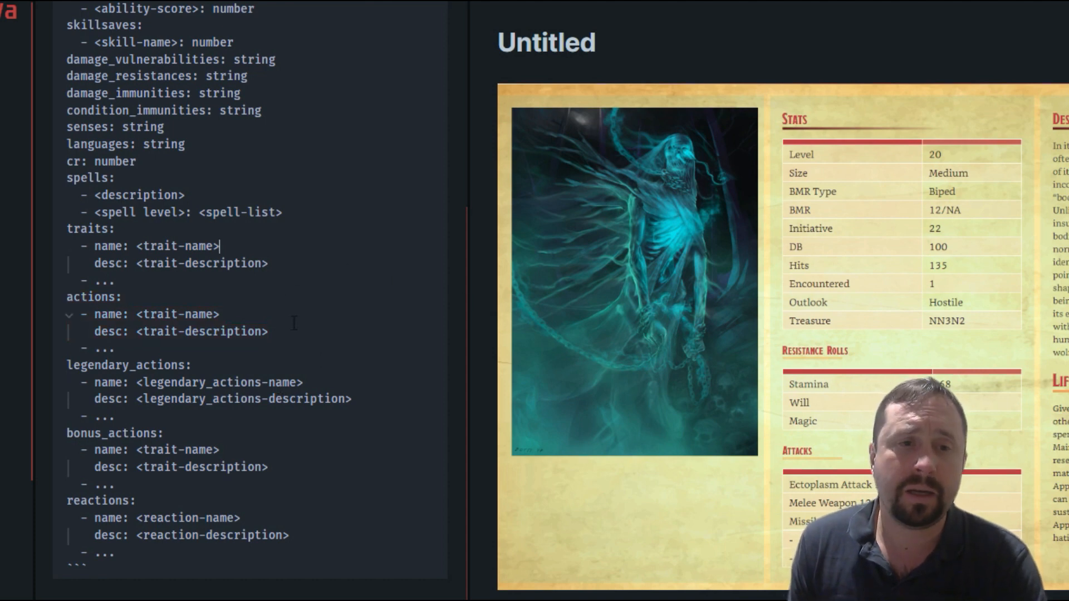
left_click_drag(294, 330, 15, 294)
key("ctrl+c")
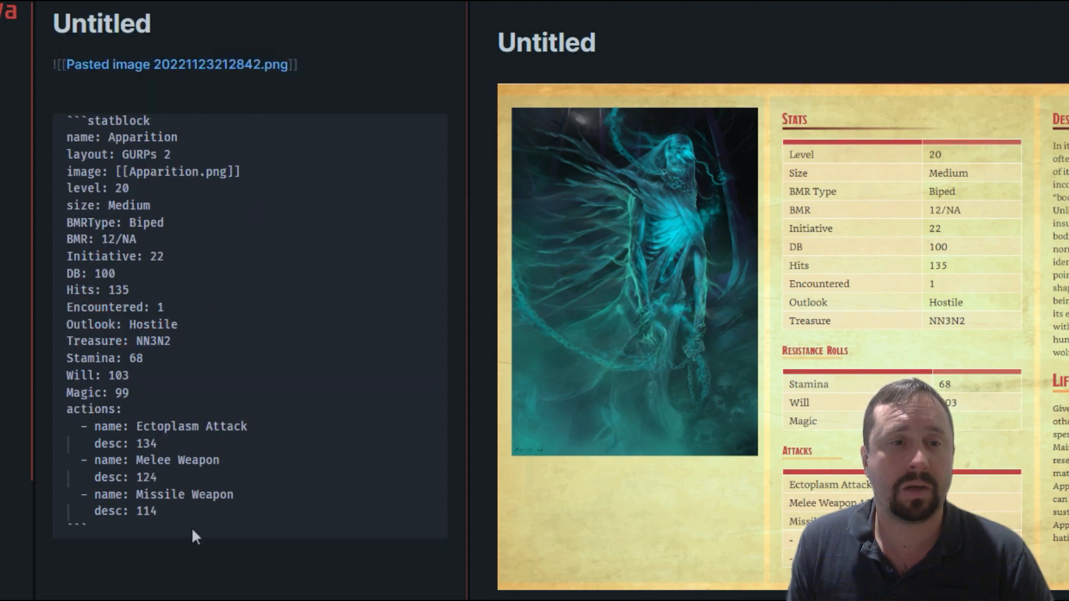
- Add an action entry with name <trait-name> and desc <trait-description> below the Missile Weapon entry in the Apparition statblock
key("Return")
key("BackSpace")
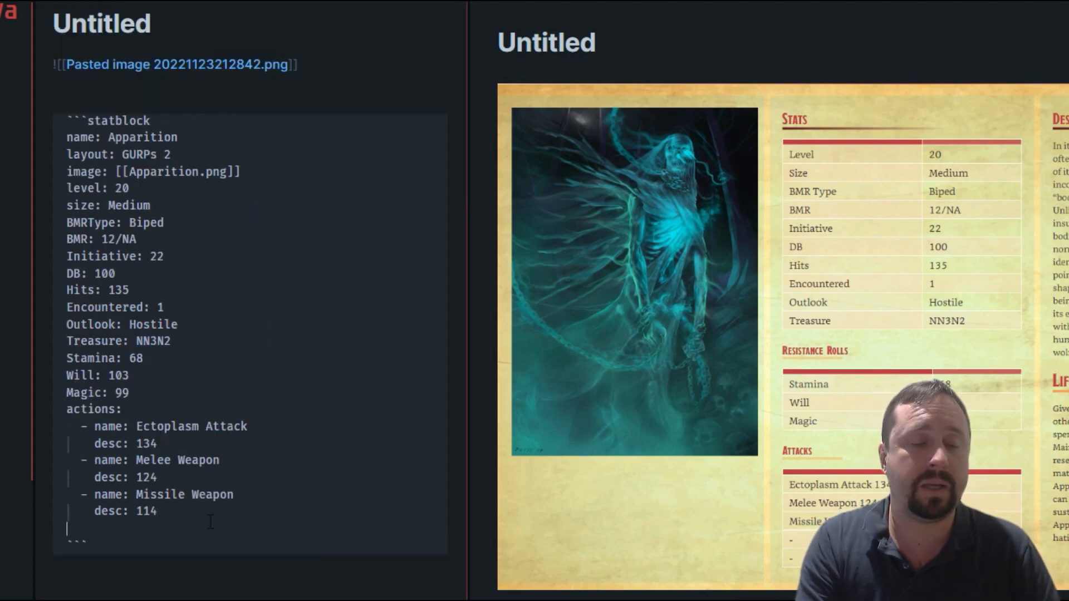
key("ctrl+v")
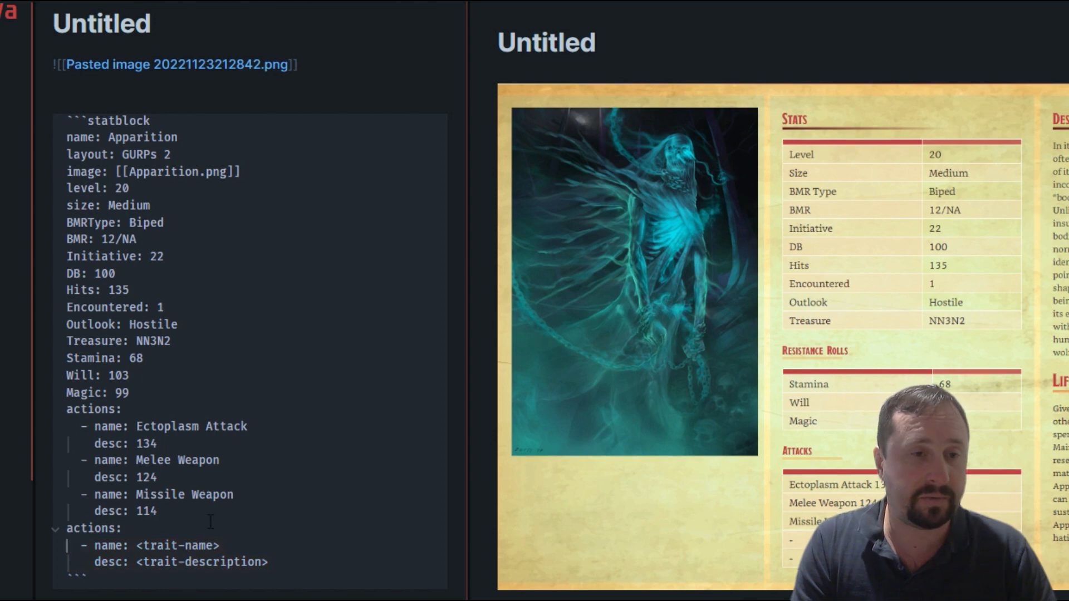
key("Up")
key("Up")
key("End")
key("Return")
key("BackSpace")
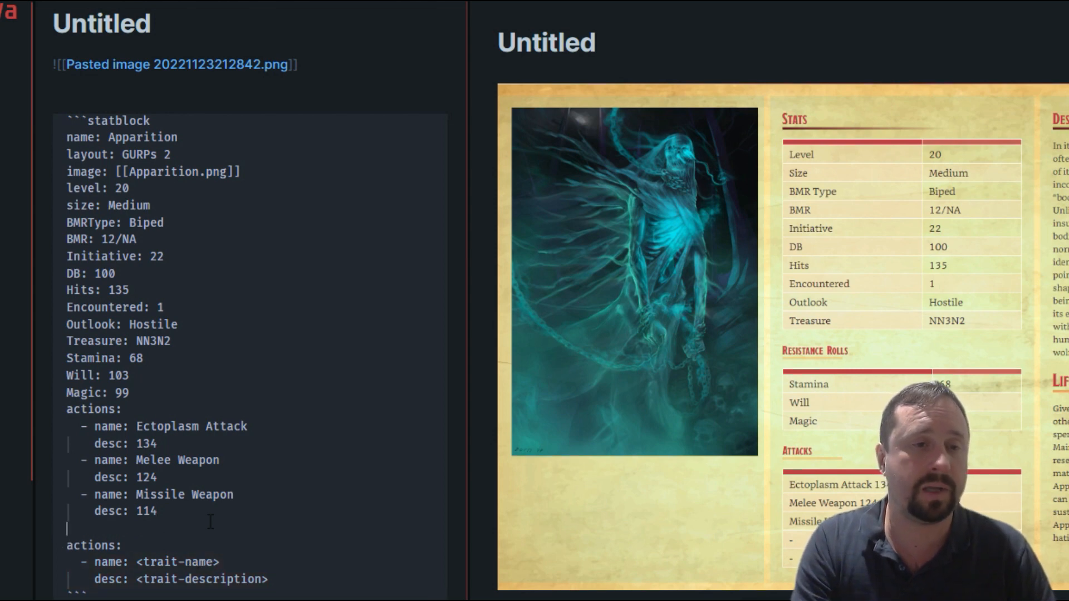
type("- name: <trait-name>     desc: <trait-description>")
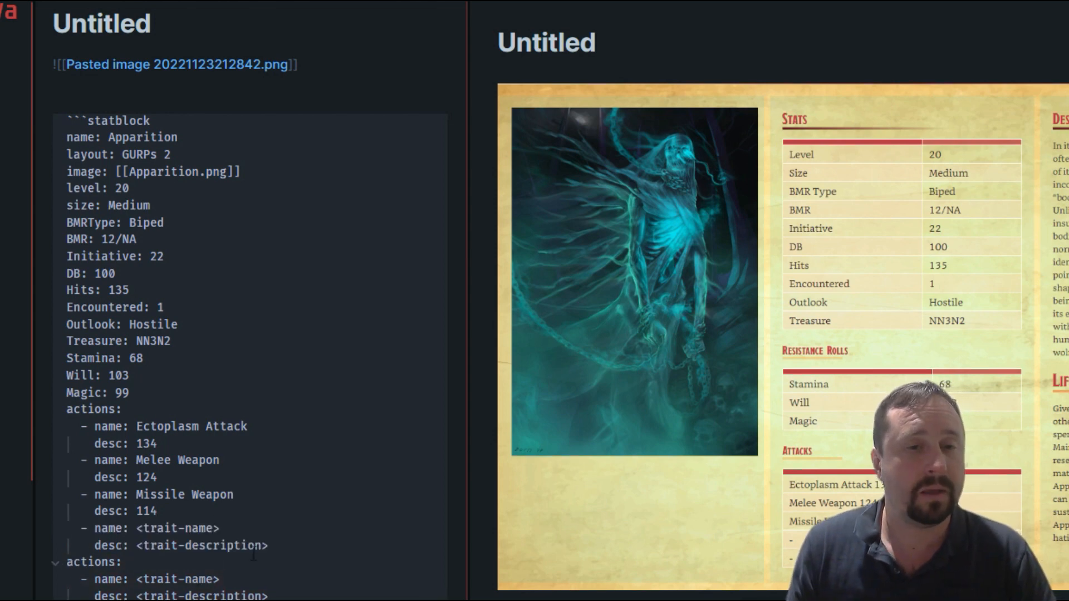
- Delete the duplicate actions section and its blank line at the end of the Apparition statblock
left_click_drag(275, 592, 24, 564)
key("BackSpace")
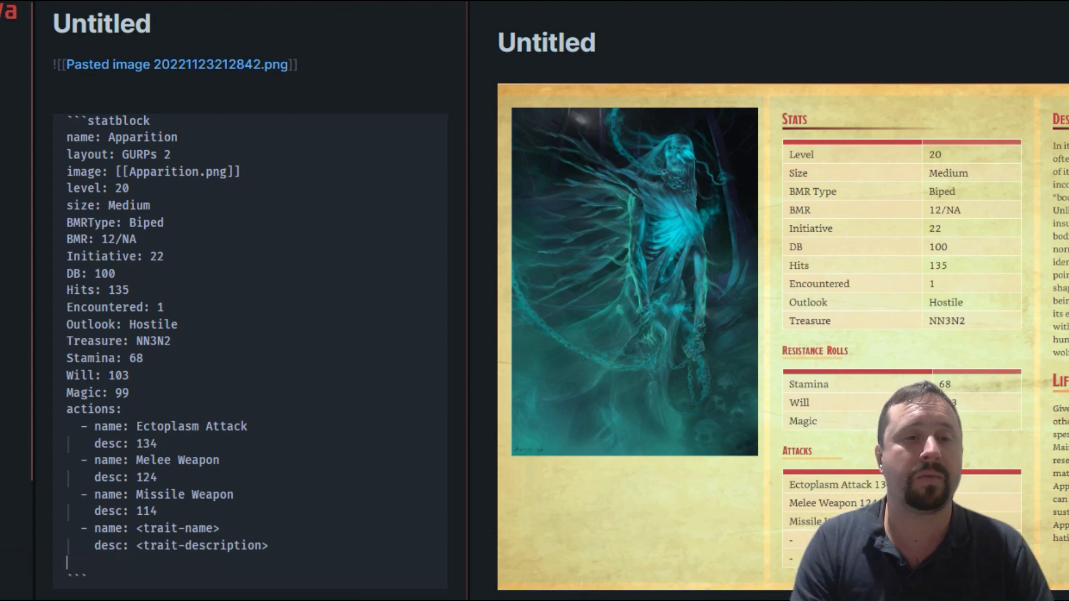
key("BackSpace")
- Set the new action entry's name to "Action Name" and its desc to "Action Description"
key("Up")
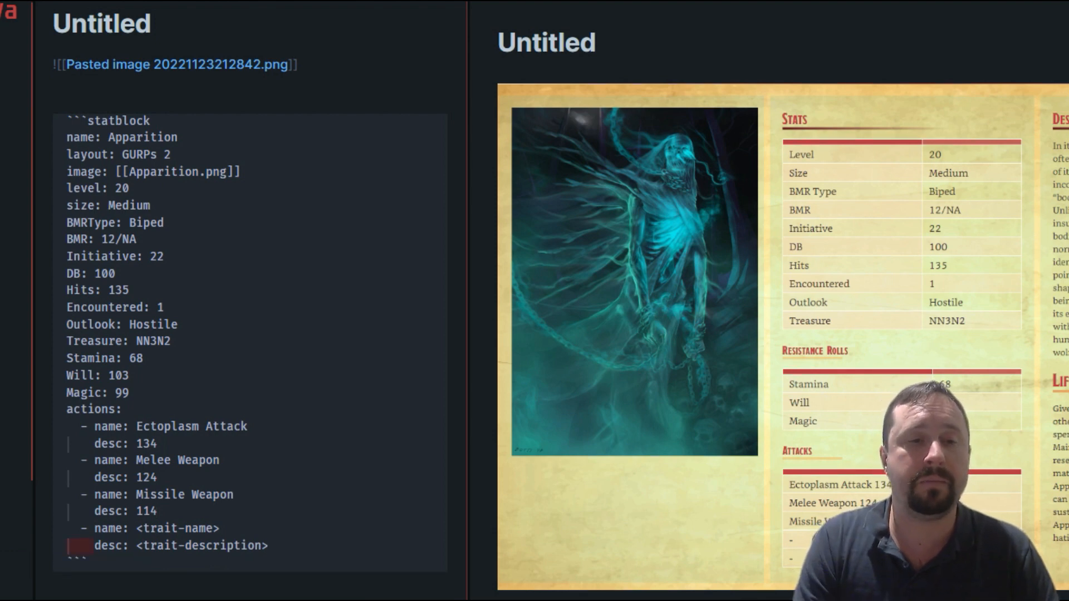
type("Action Name")
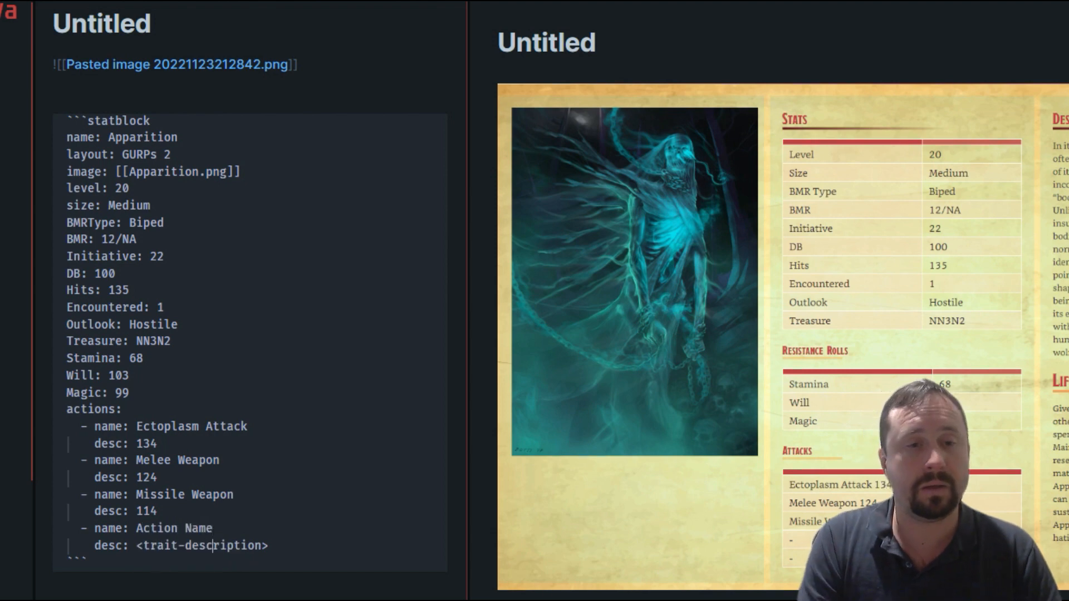
key("End")
key("Left")
type("A")
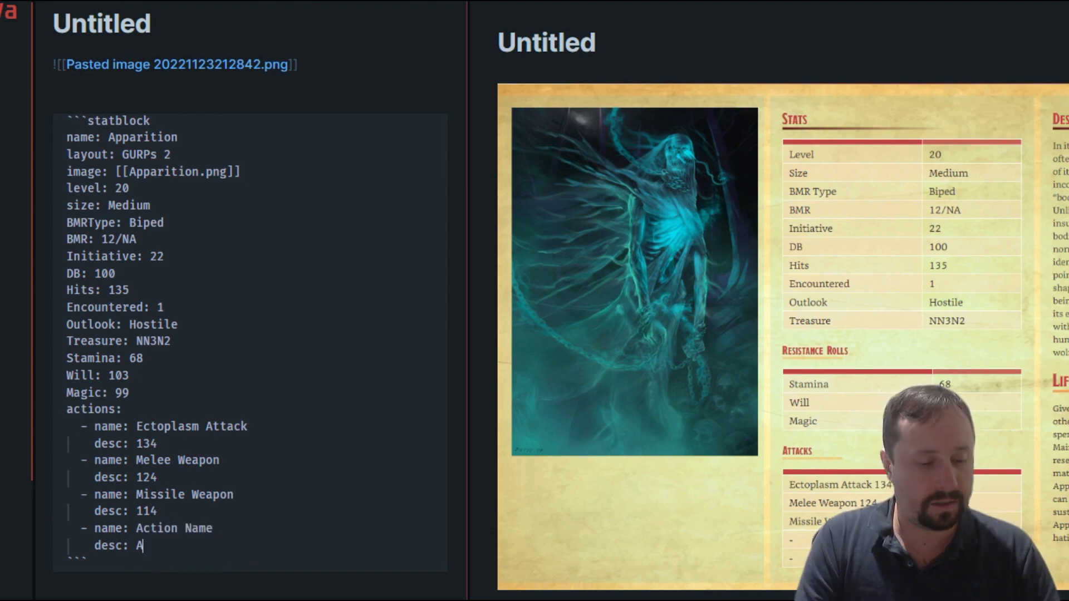
type("ction Description")
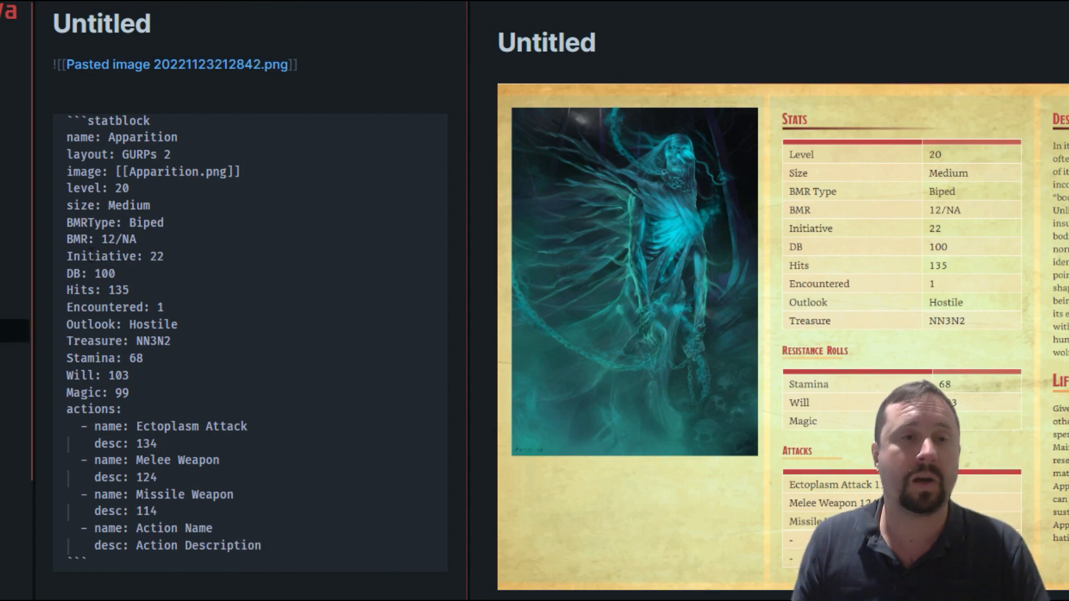
- Examine the name, size and type fields and their string values in the Untitled 2 statblock template
left_click(117, 274)
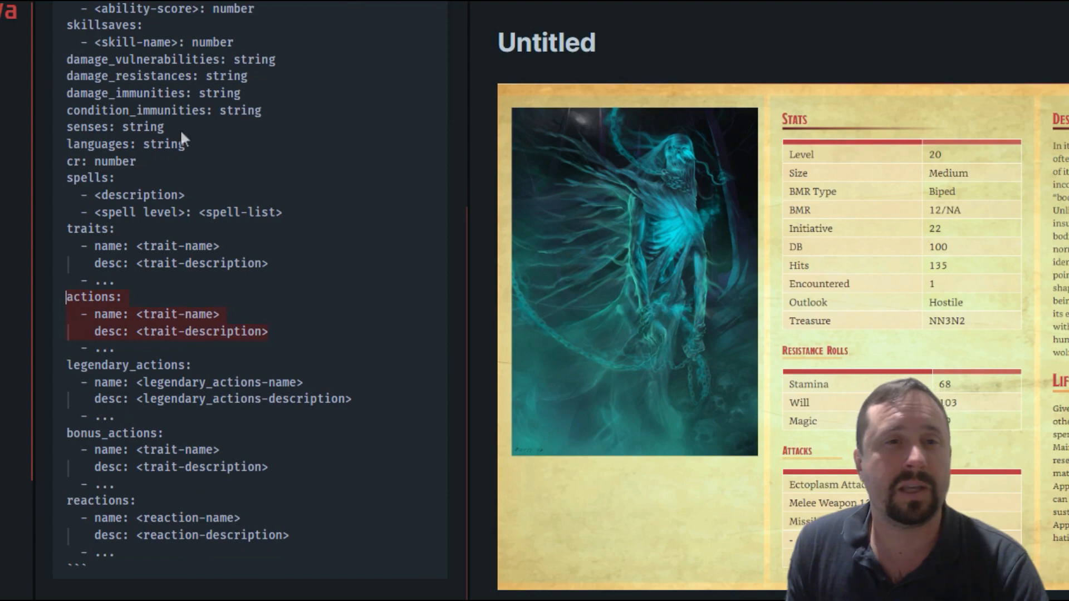
scroll(279, 239, "up", 5)
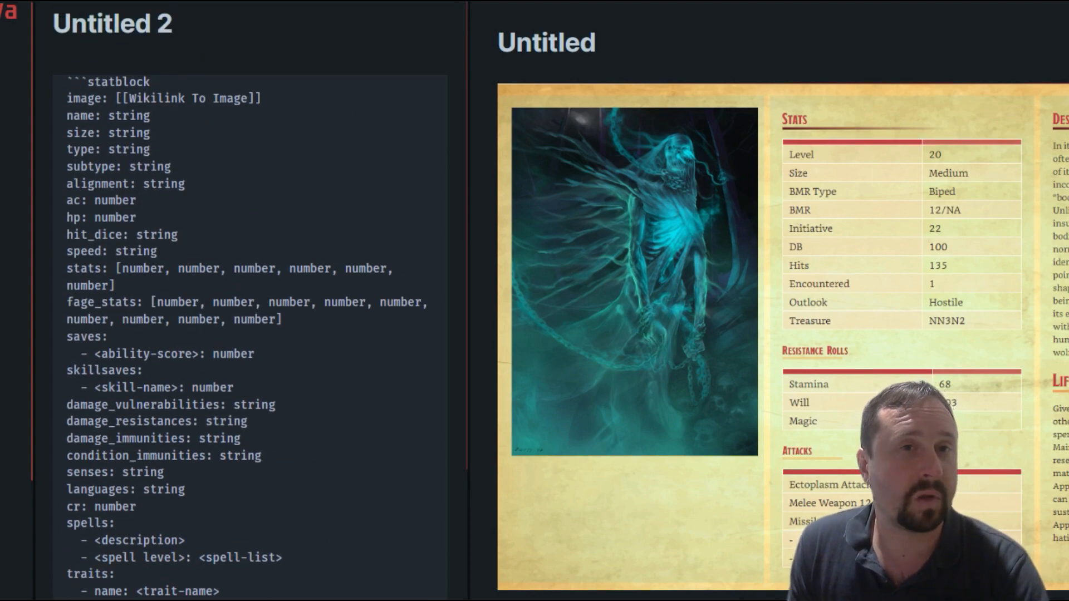
double_click(81, 132)
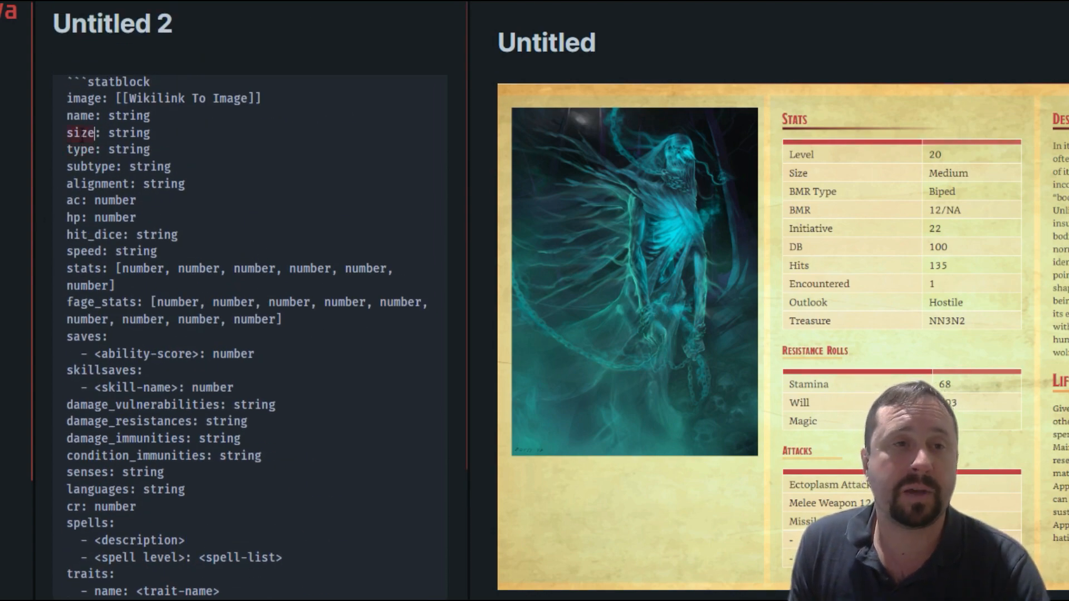
double_click(77, 116)
left_click(82, 150)
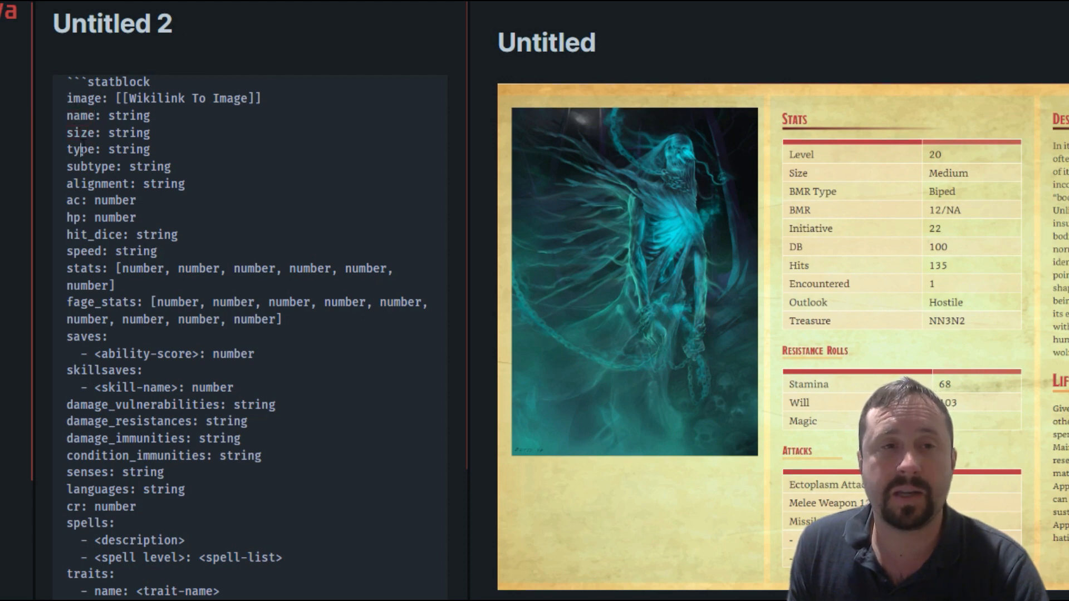
double_click(124, 133)
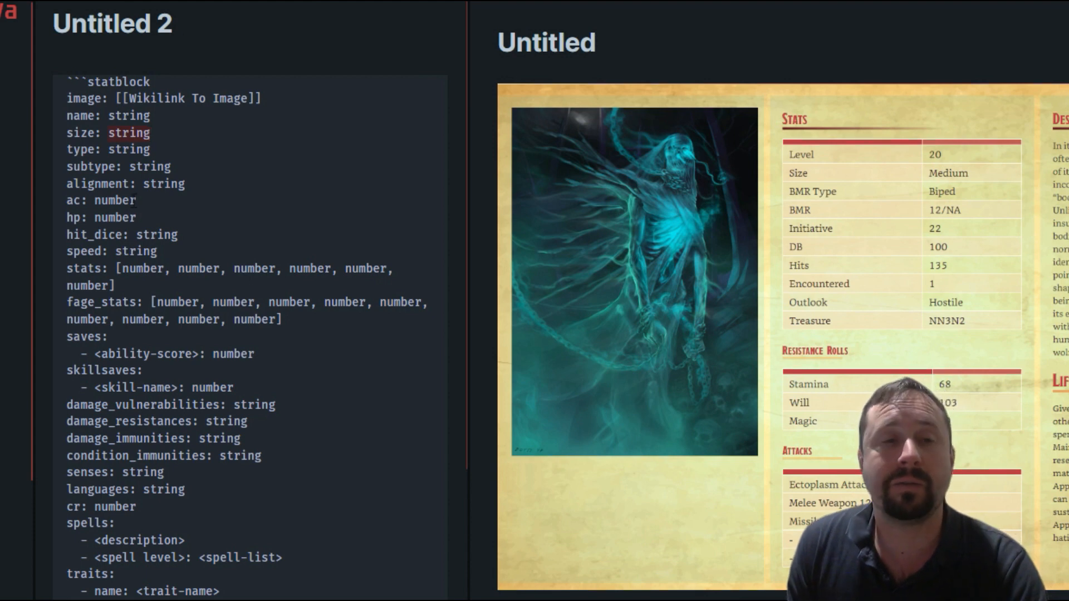
- Examine the whole stats line and its separate number values in the Untitled 2 statblock template
left_click(233, 235)
left_click(170, 292)
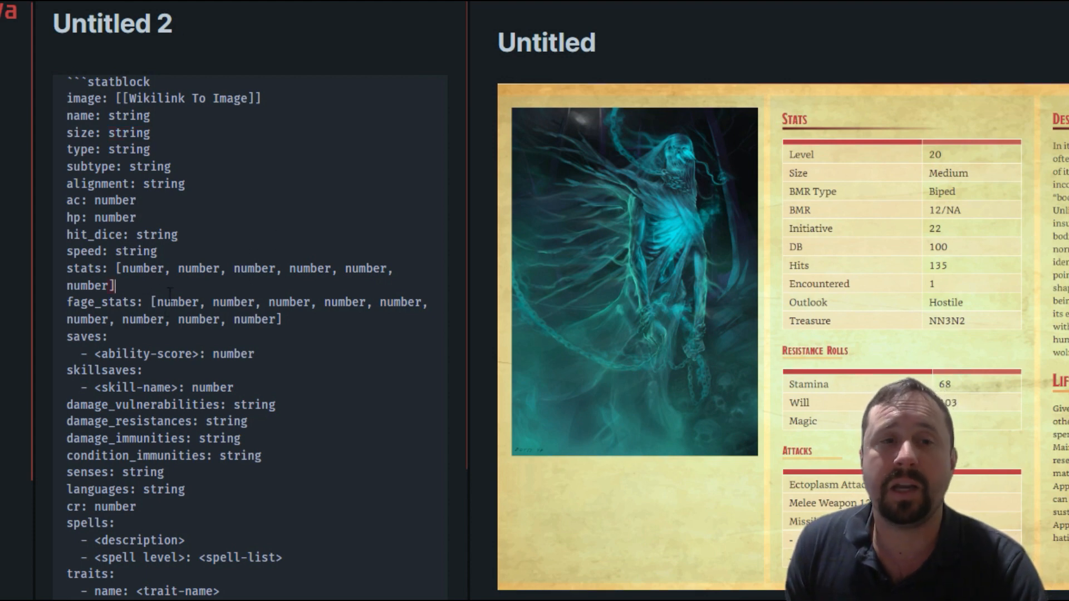
left_click(80, 268)
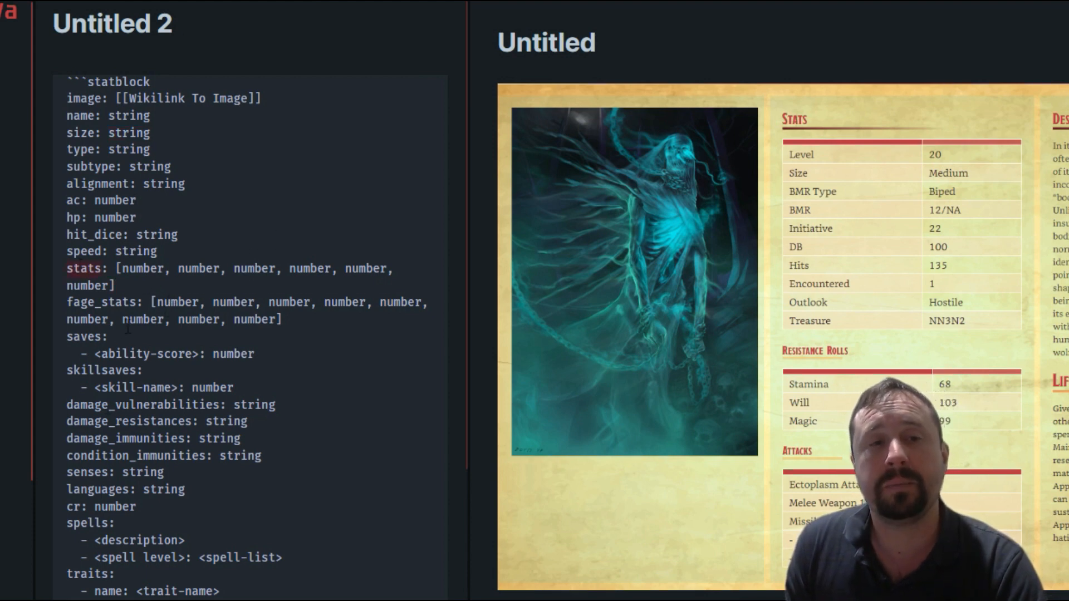
left_click_drag(120, 287, 59, 265)
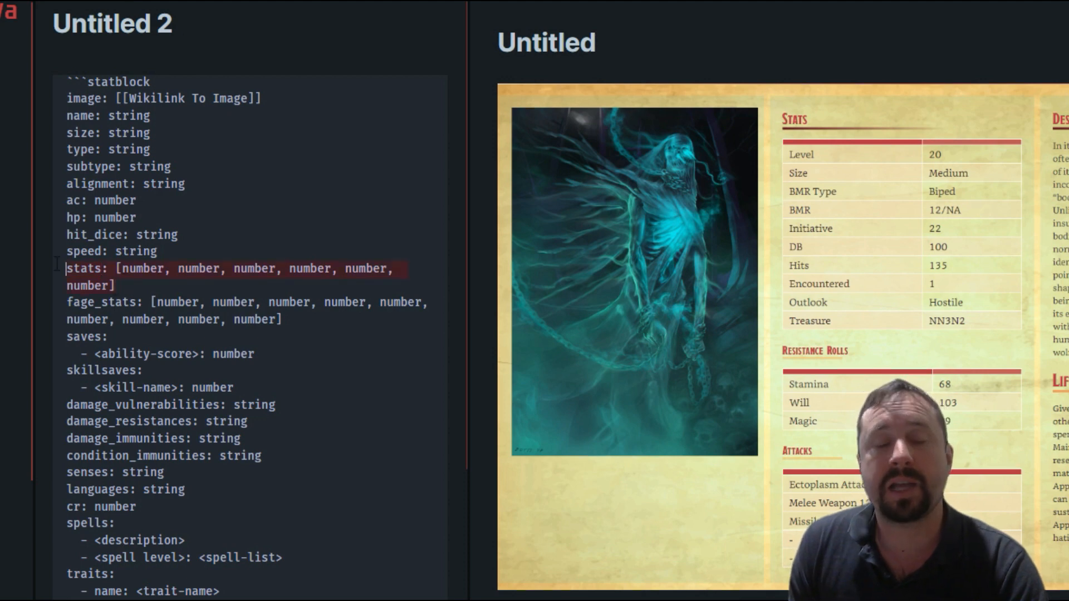
left_click(190, 186)
double_click(188, 267)
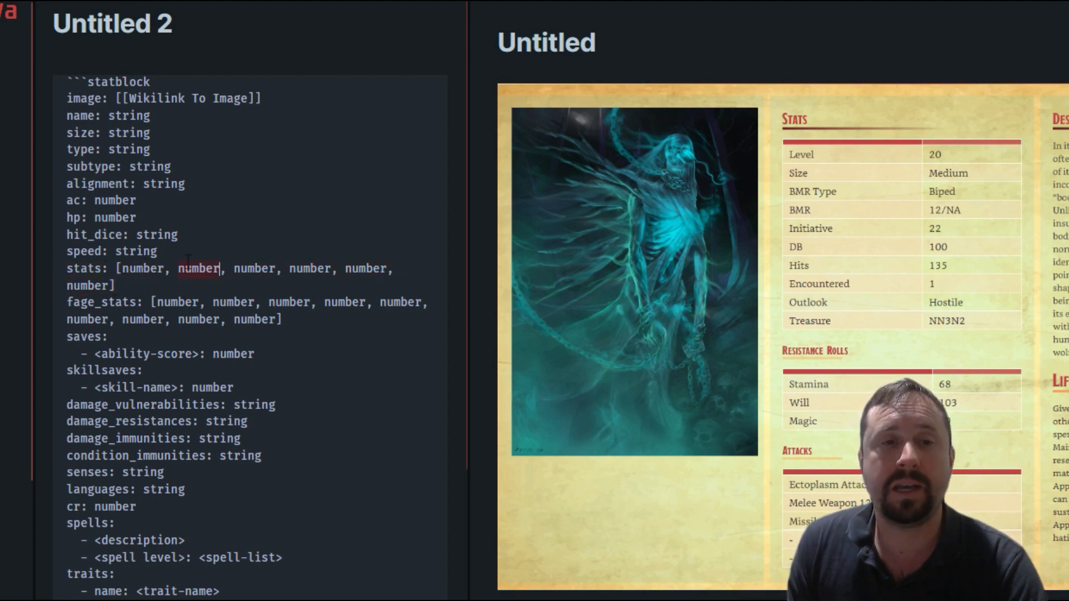
double_click(365, 269)
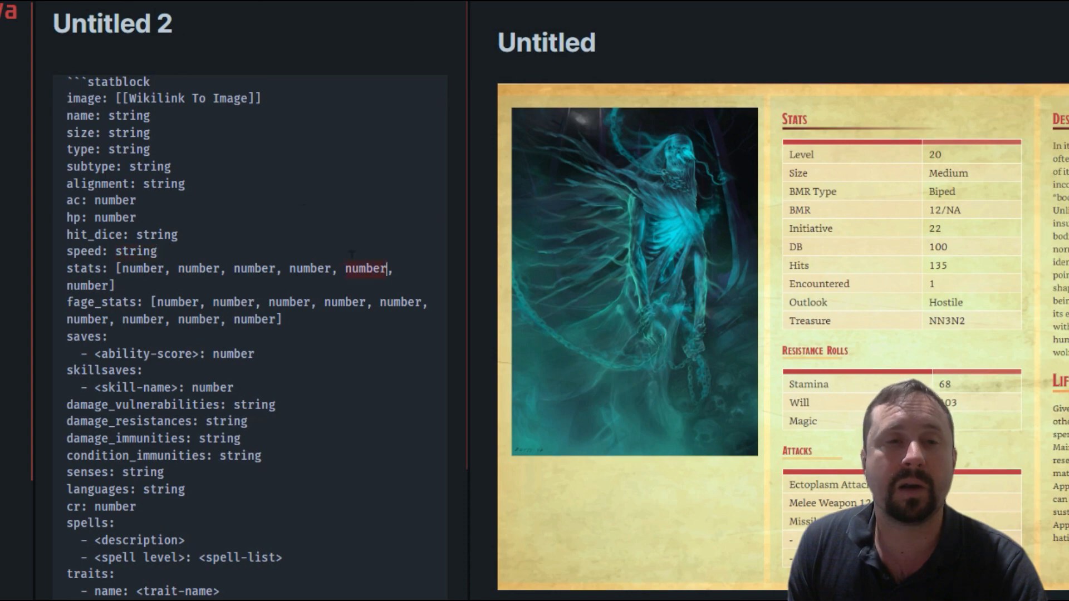
scroll(302, 122, "down", 3)
scroll(303, 121, "up", 3)
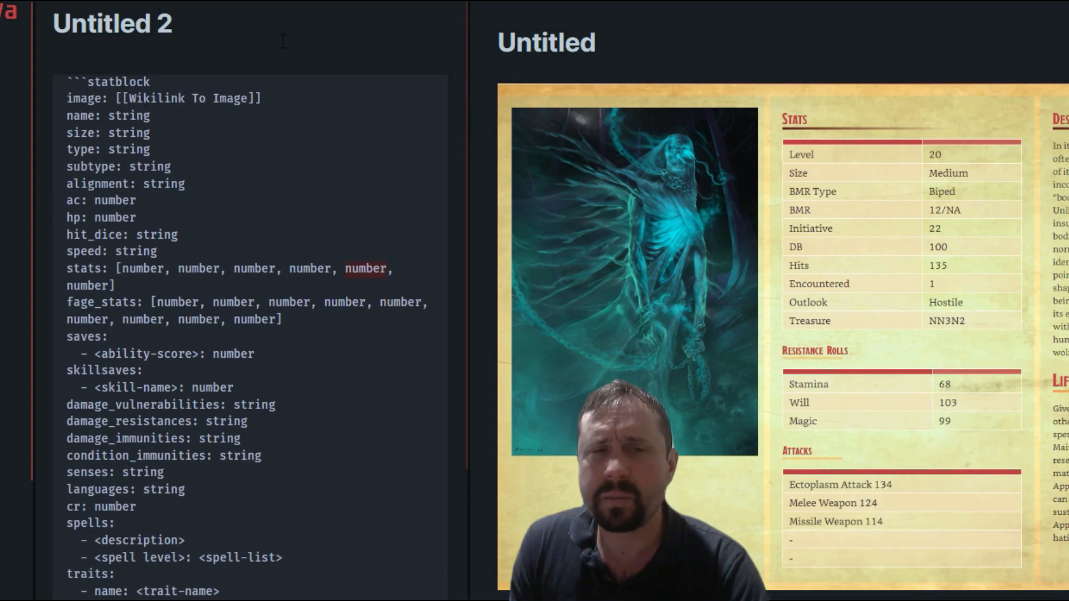
- Return to the Untitled note and review the Stamina, Will, Magic and actions lines of the Apparition statblock
left_click(211, 1)
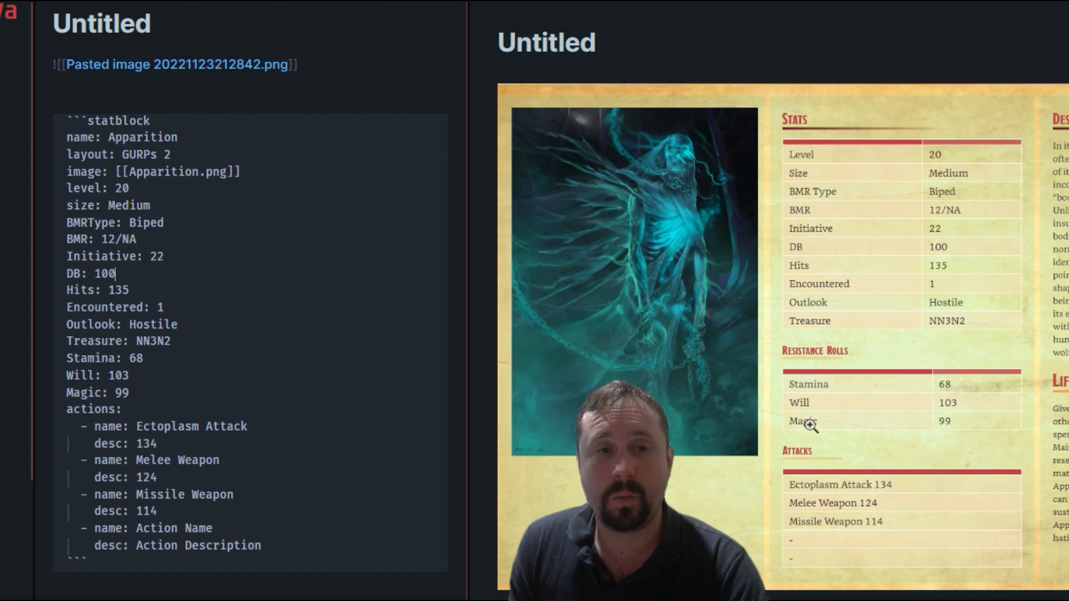
left_click_drag(129, 392, 22, 357)
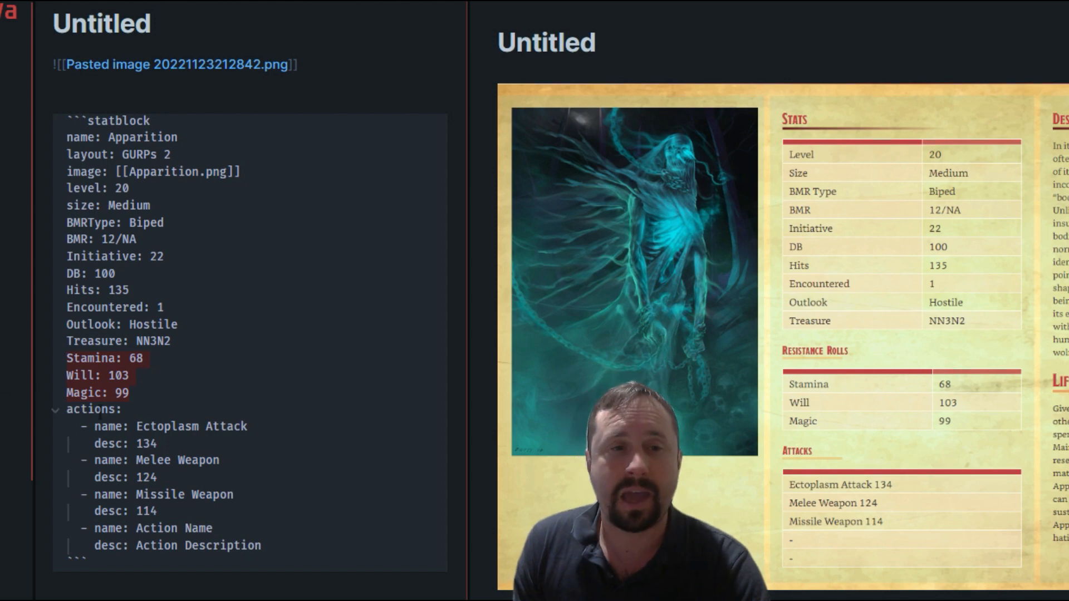
key("shift+Up")
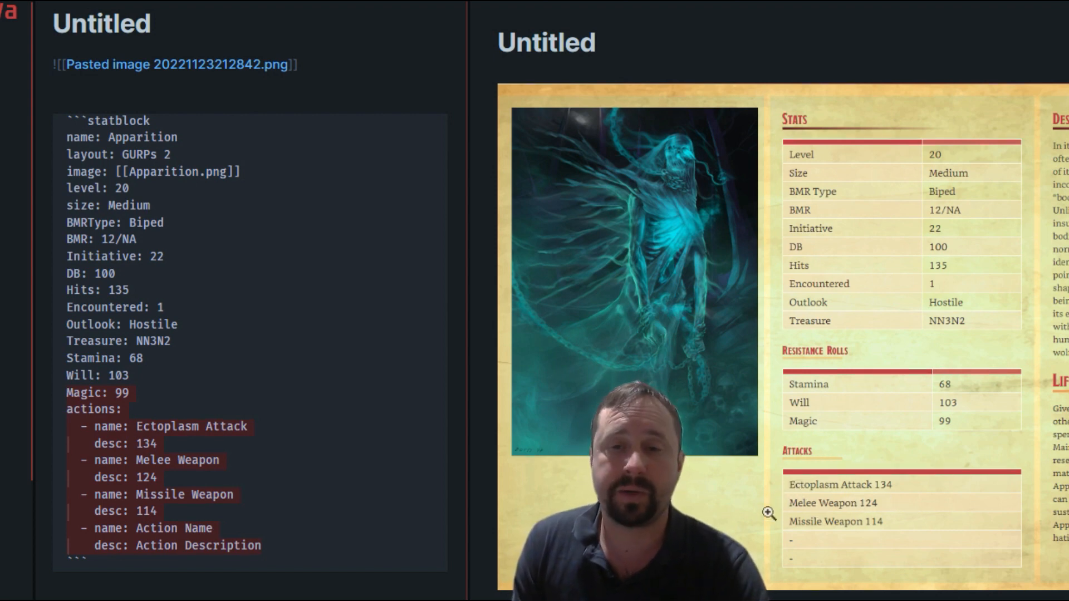
- Delete the Action Name entry and its desc line from the Apparition statblock's actions list
left_click(309, 544)
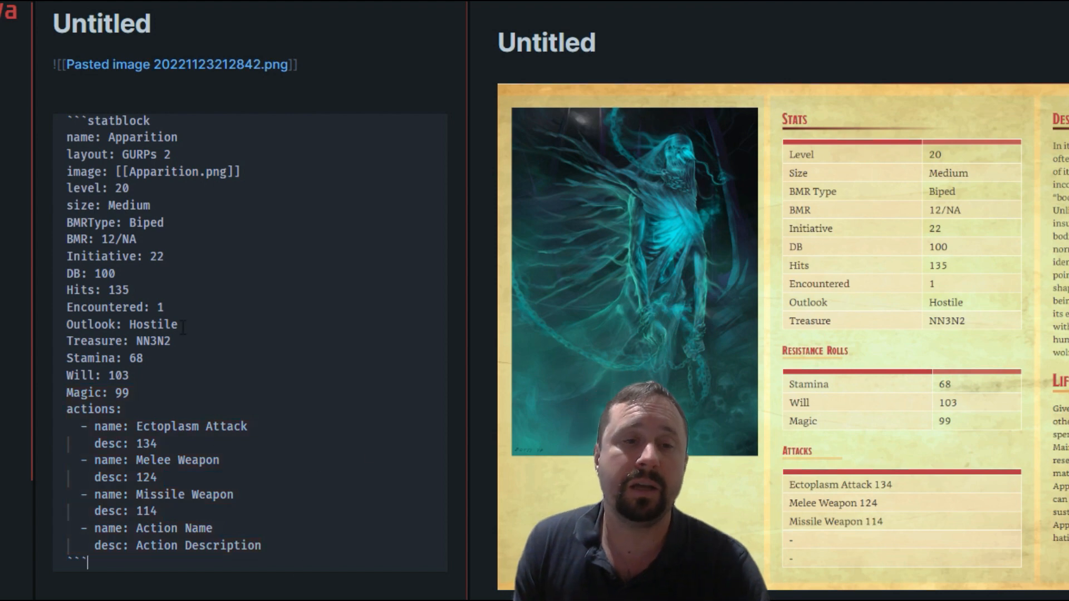
left_click_drag(310, 544, 22, 526)
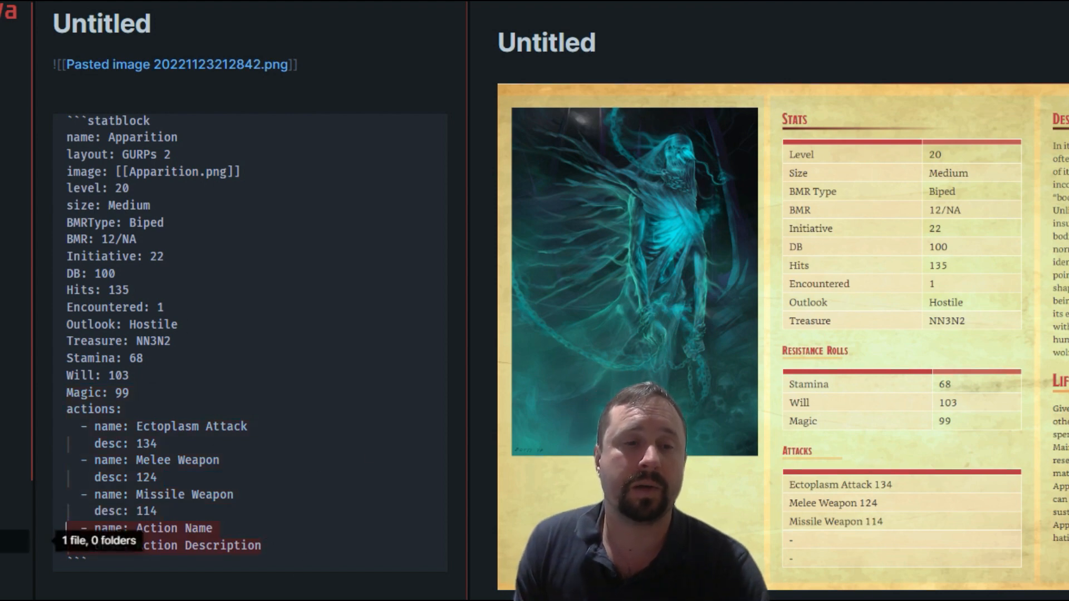
key("BackSpace")
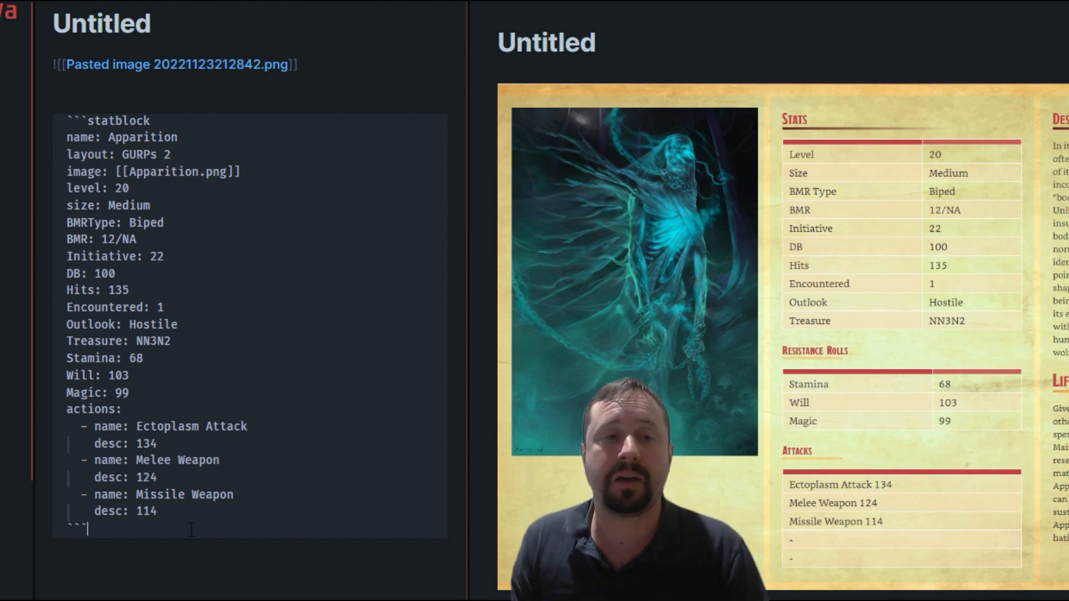
- Copy the reactions section from the Untitled 2 template into the Apparition statblock, below the Missile Weapon entry
left_click_drag(348, 511, 202, 381)
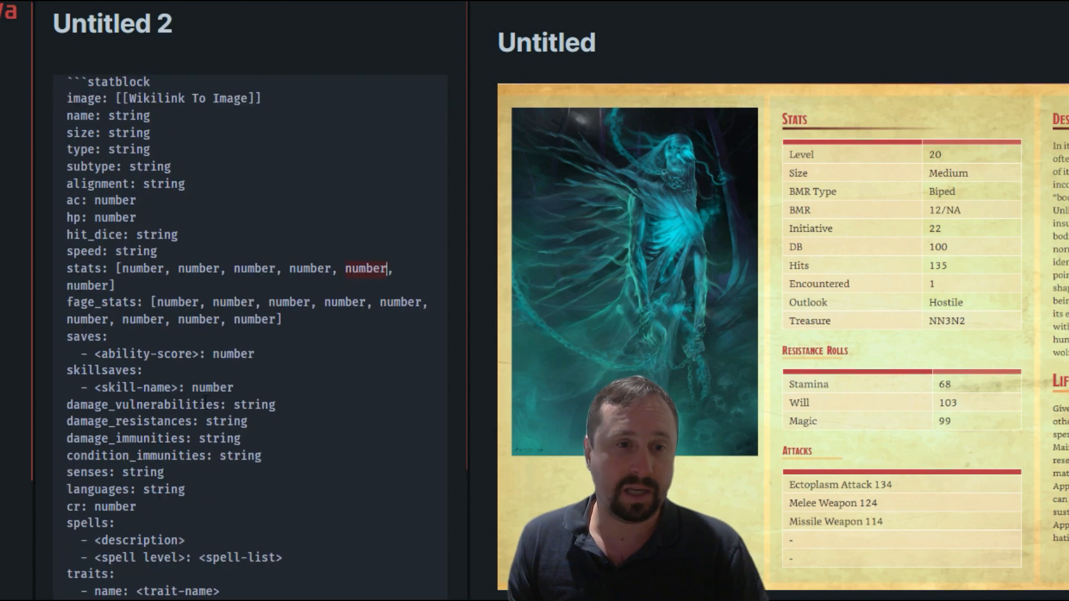
scroll(108, 504, "down", 5)
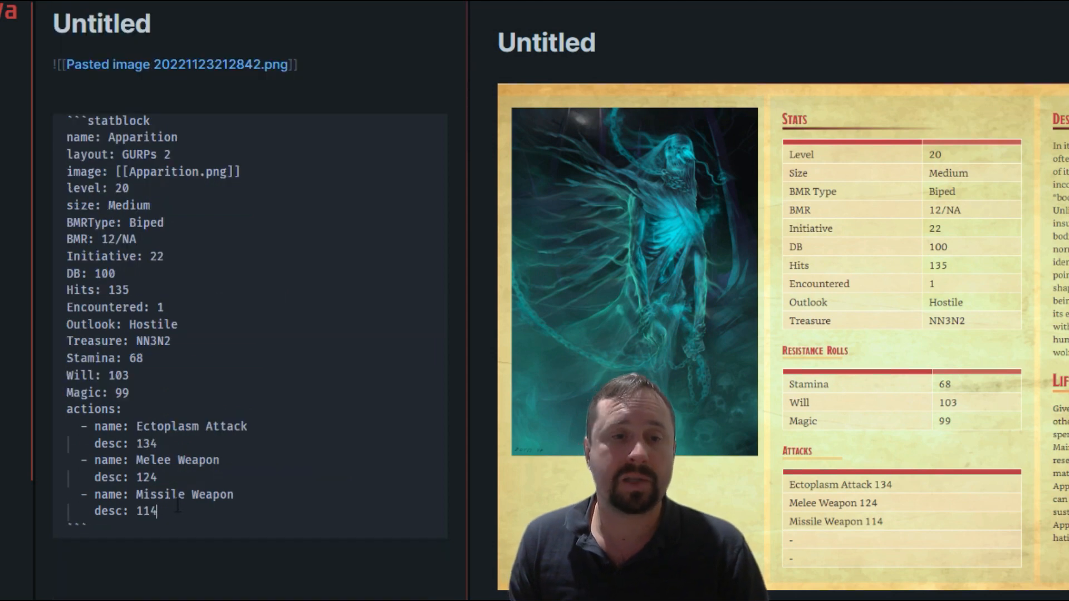
key("Return")
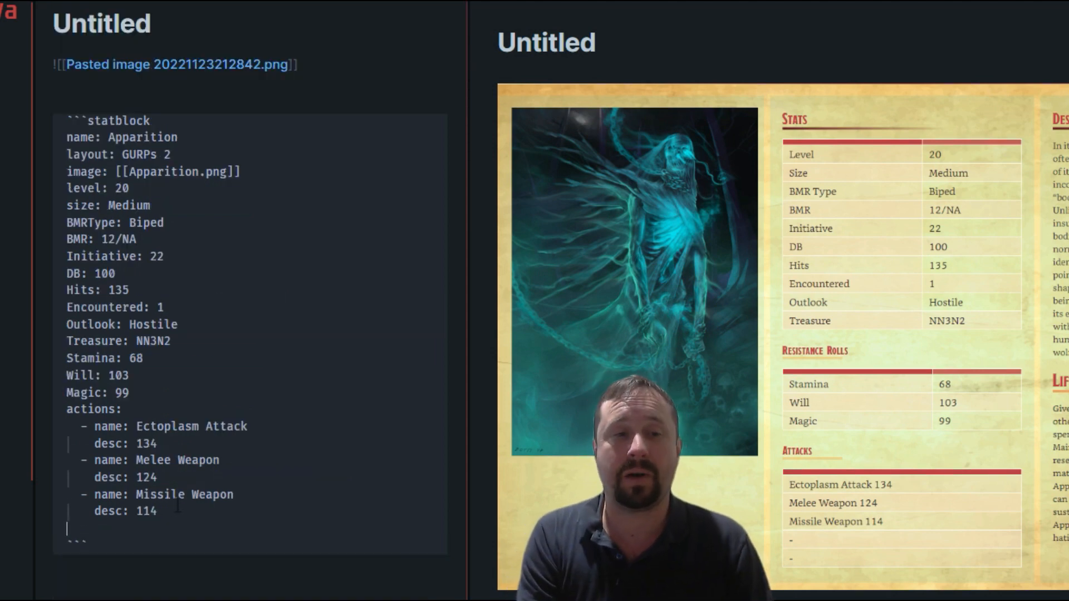
type("reactions:   - name: <reaction-name>     desc: <reaction-description>   - ...")
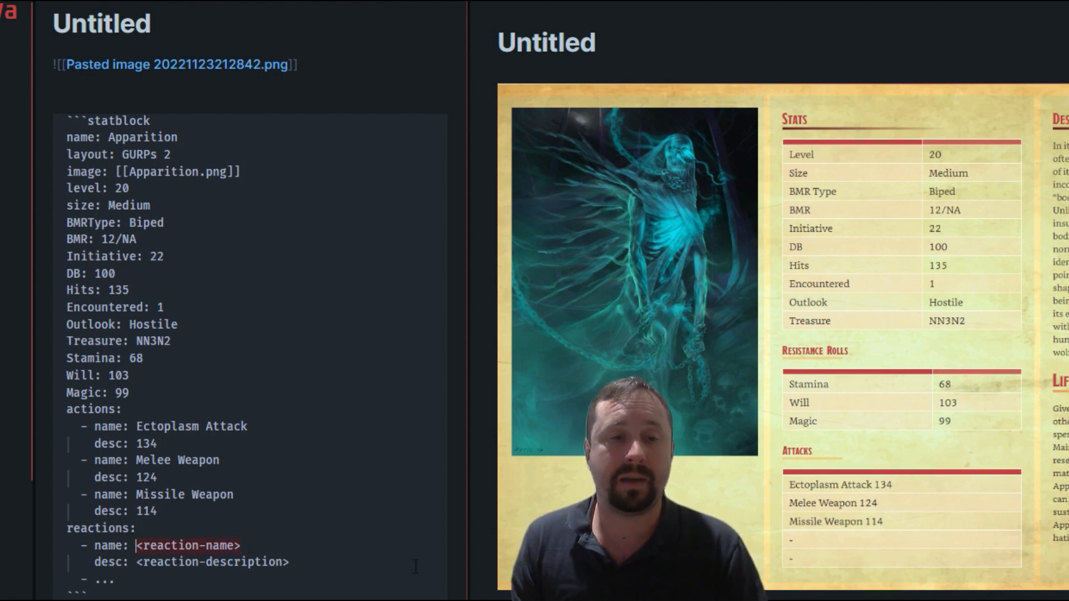
- Set the reaction's name to "Reactiom" and its desc to "Reaction Description", and remove the "- ..." line beneath it
type("Reaction")
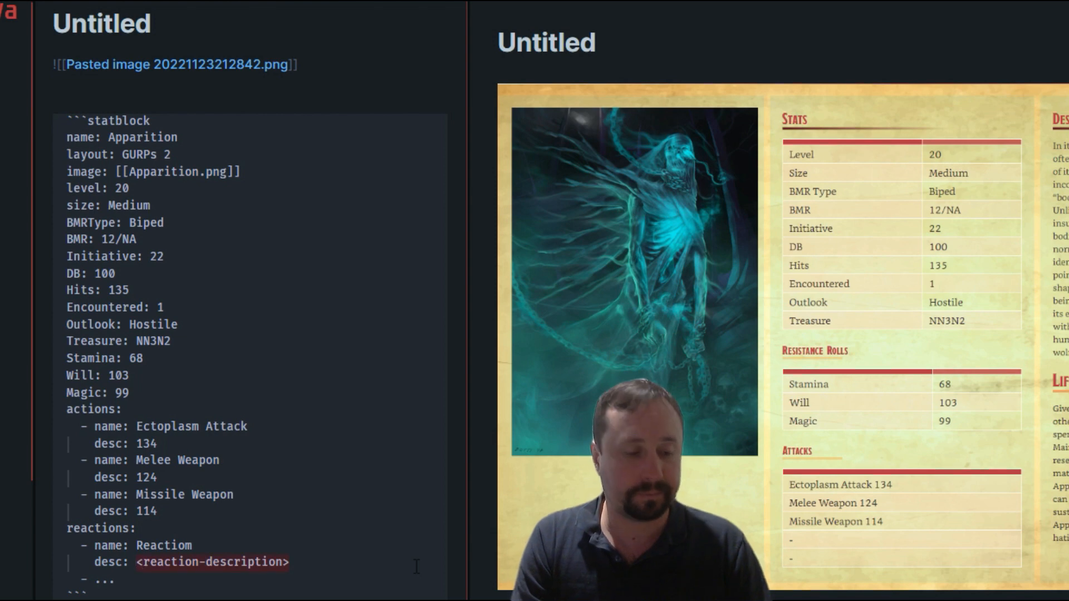
type("Reaction De")
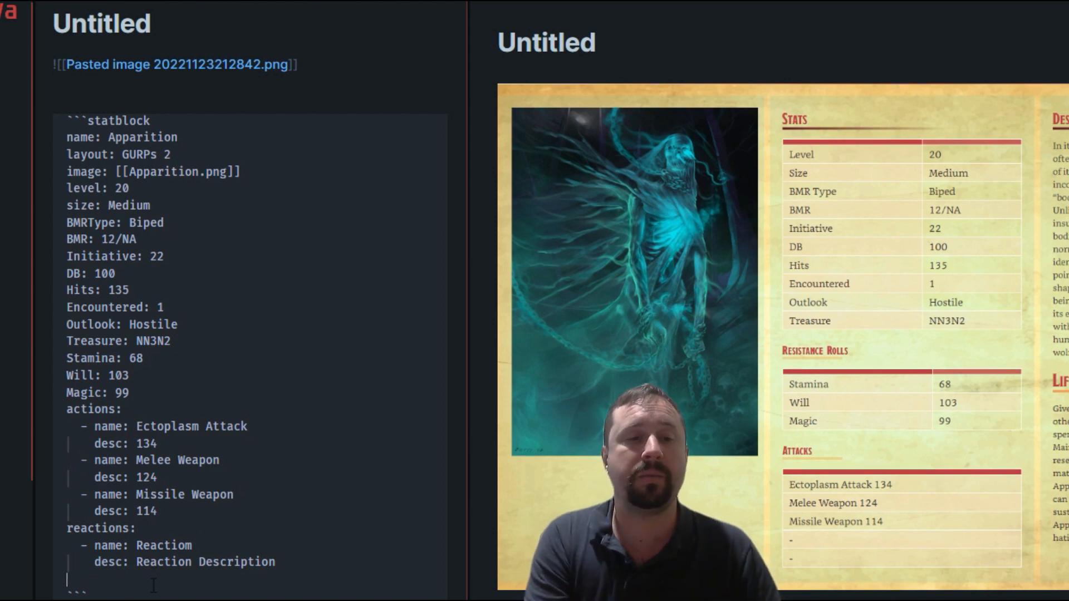
key("BackSpace")
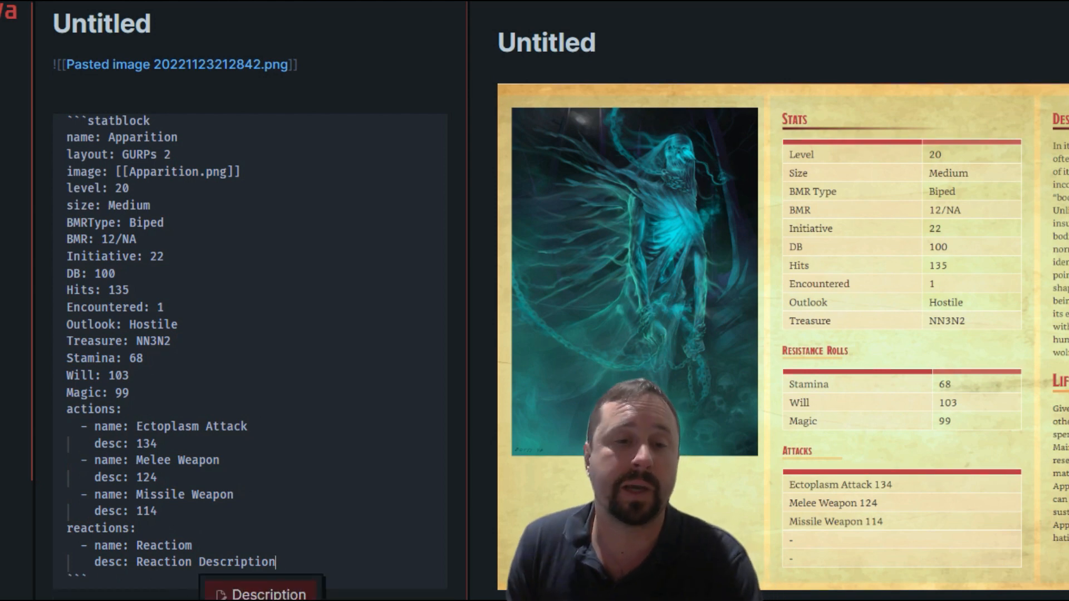
left_click(88, 580)
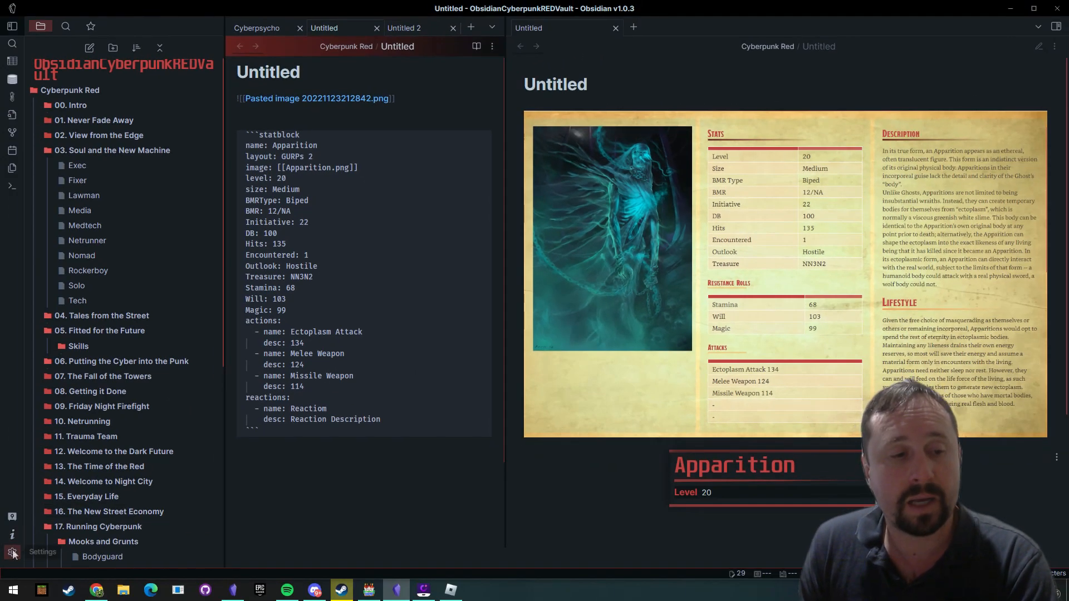
- Open the TTRPG Statblocks plugin settings and delete the GURPs 2 layout from the Layouts list
left_click(12, 552)
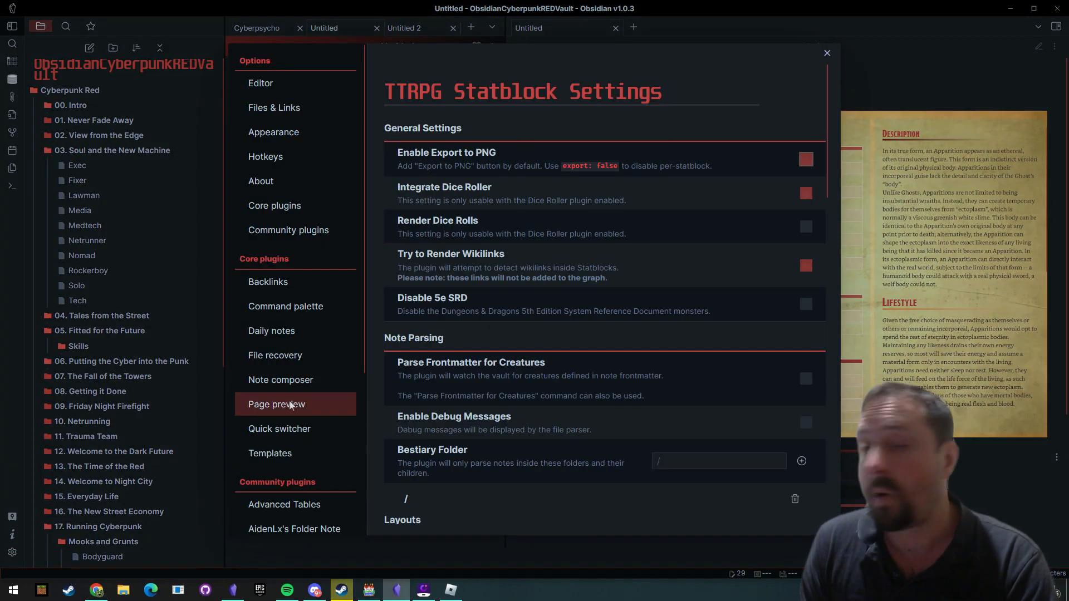
scroll(323, 329, "down", 5)
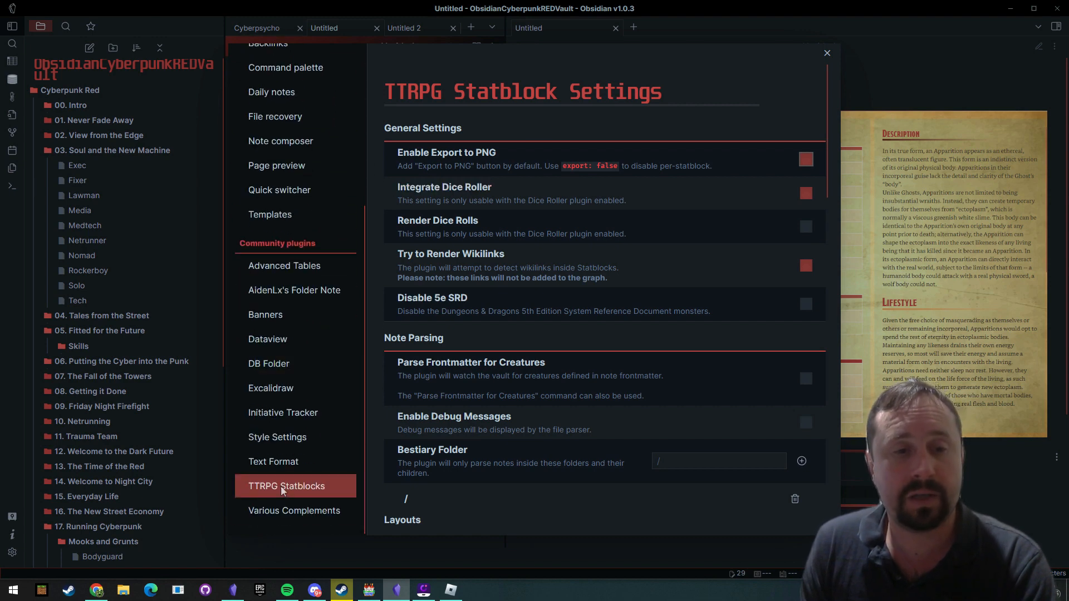
scroll(626, 275, "down", 8)
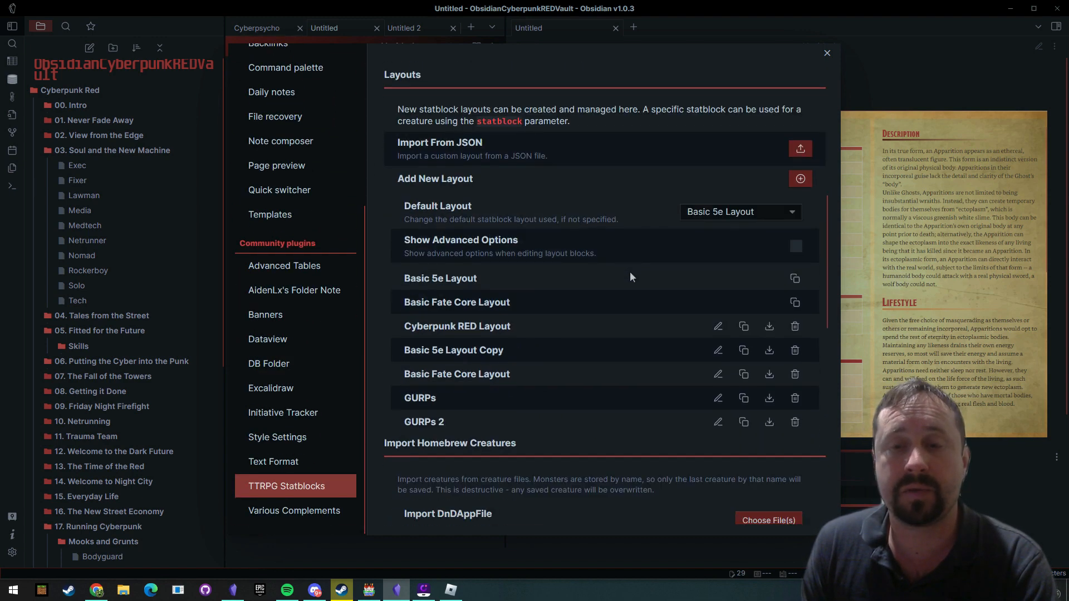
scroll(633, 256, "up", 1)
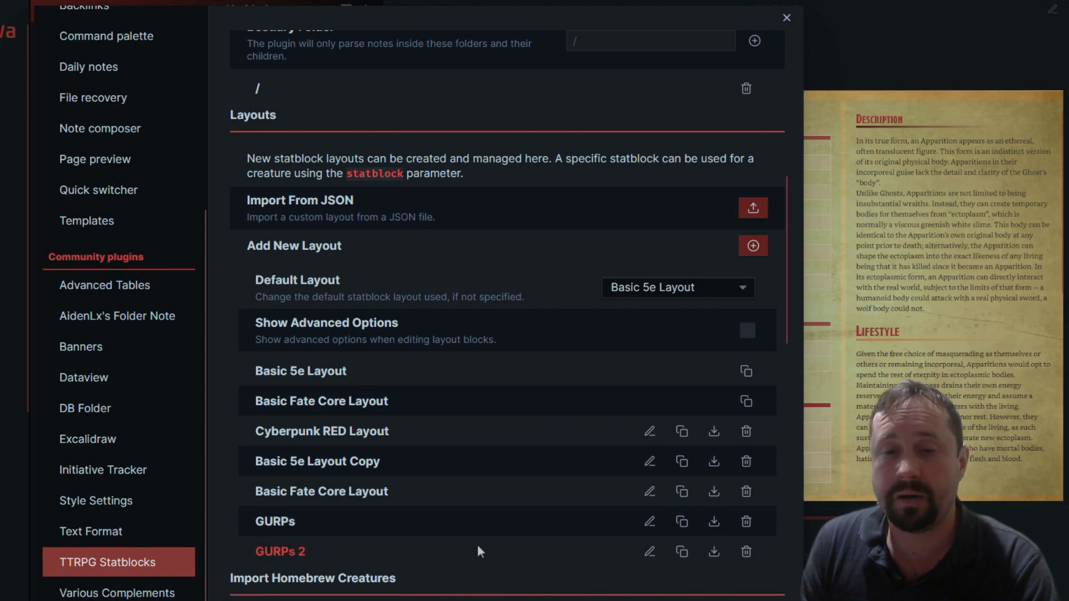
left_click(746, 551)
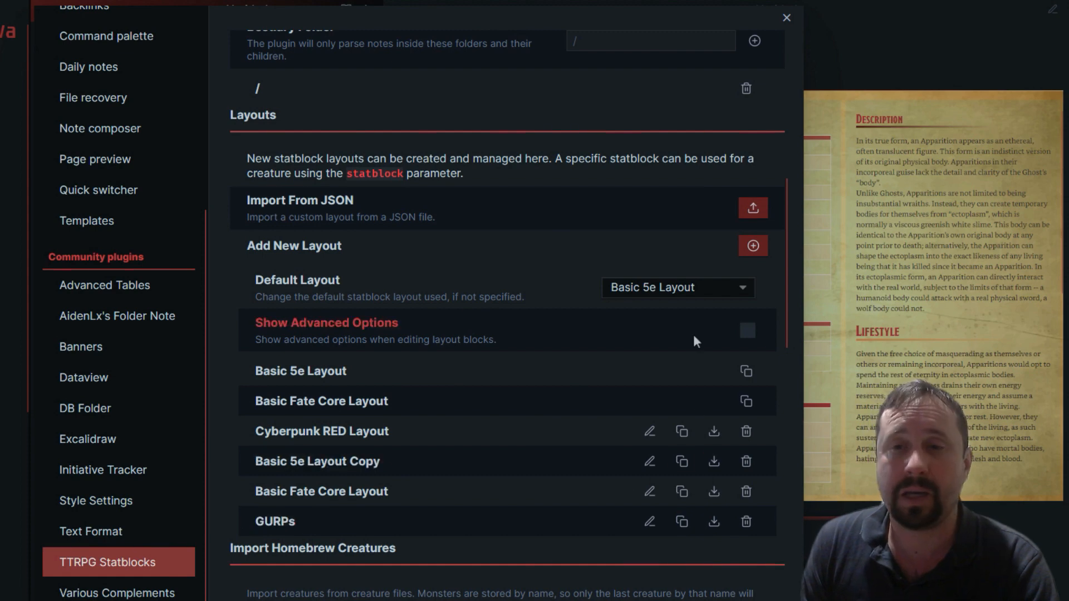
- Create a new statblock layout, entering "GURPs 2" in its name field
left_click(748, 245)
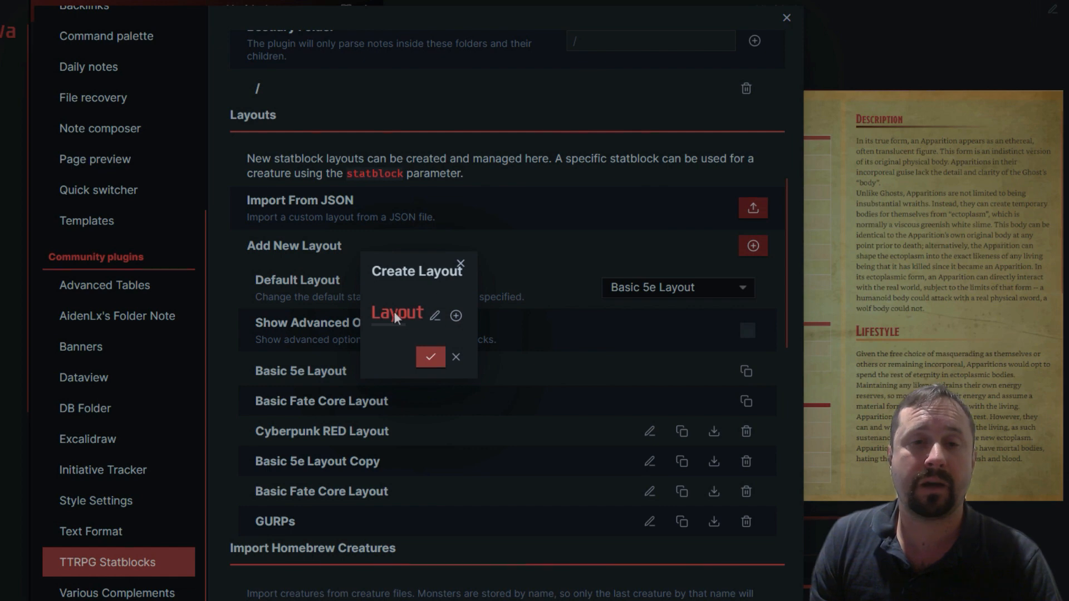
left_click(435, 315)
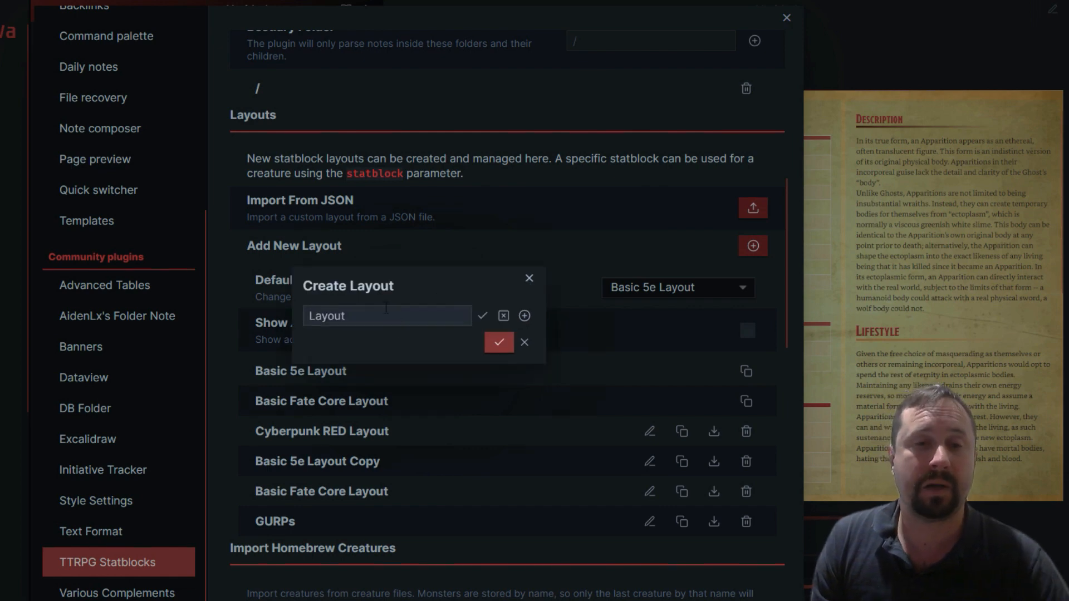
type("GURPs 2")
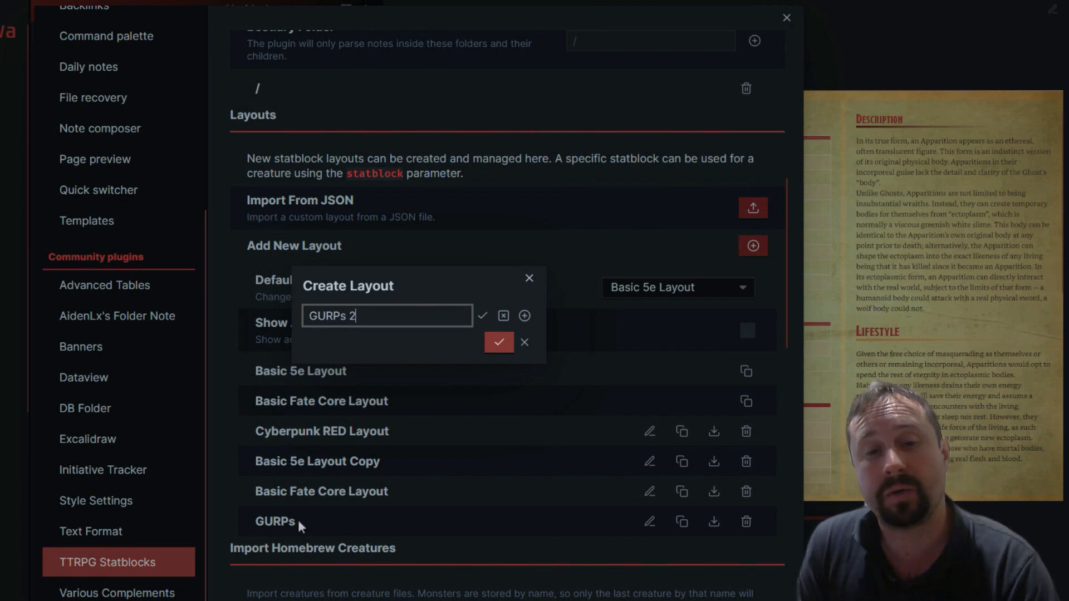
left_click(501, 342)
scroll(493, 460, "down", 3)
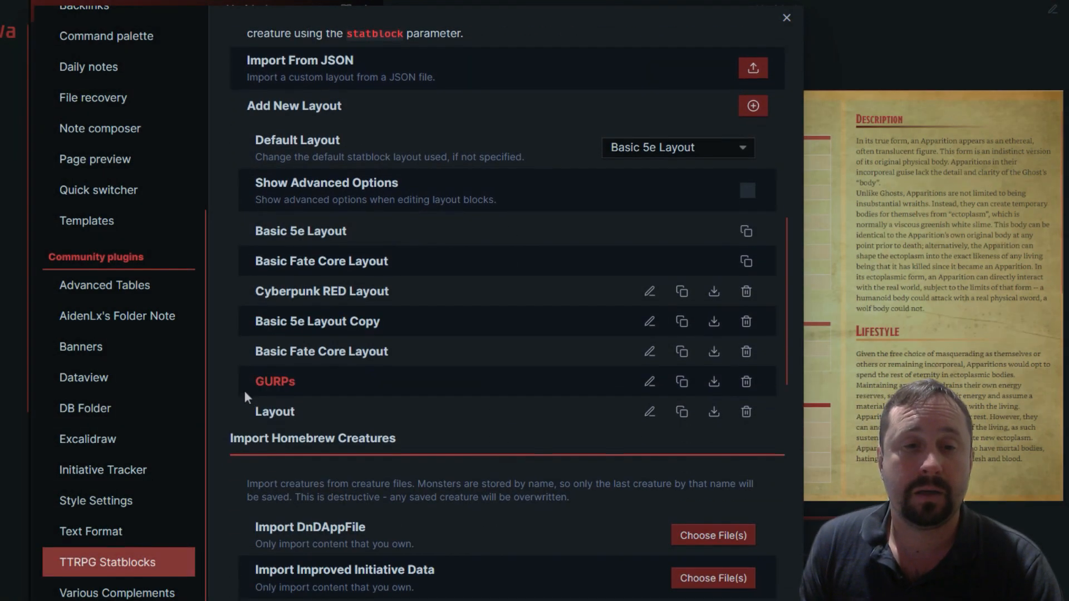
- Rename the newly created layout named "Layout" to "GURPs 2" and close the settings
left_click(649, 412)
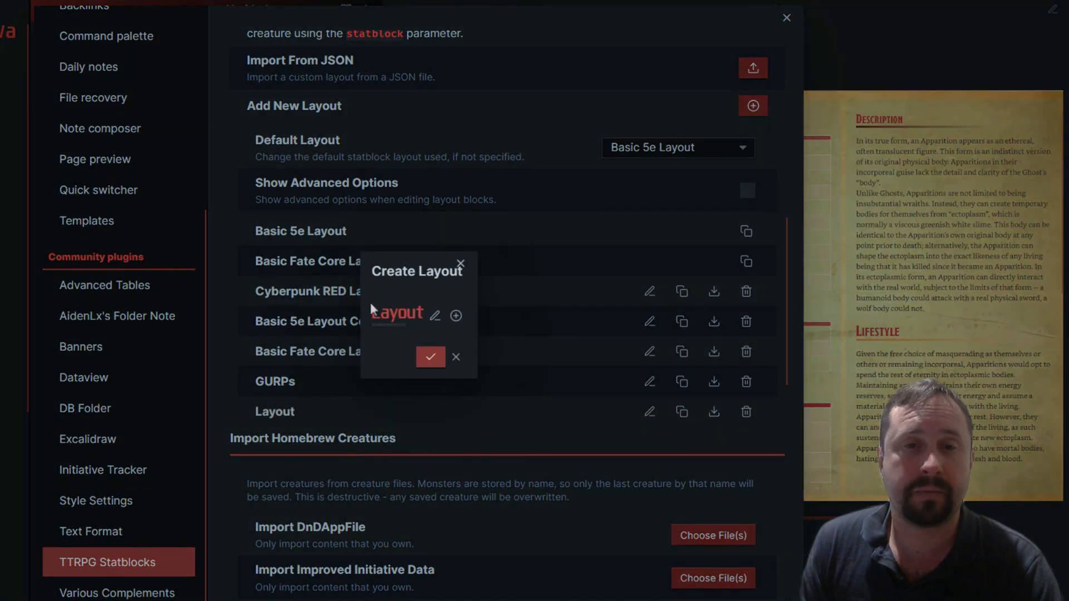
left_click(438, 313)
key("ctrl+a")
type("Gu")
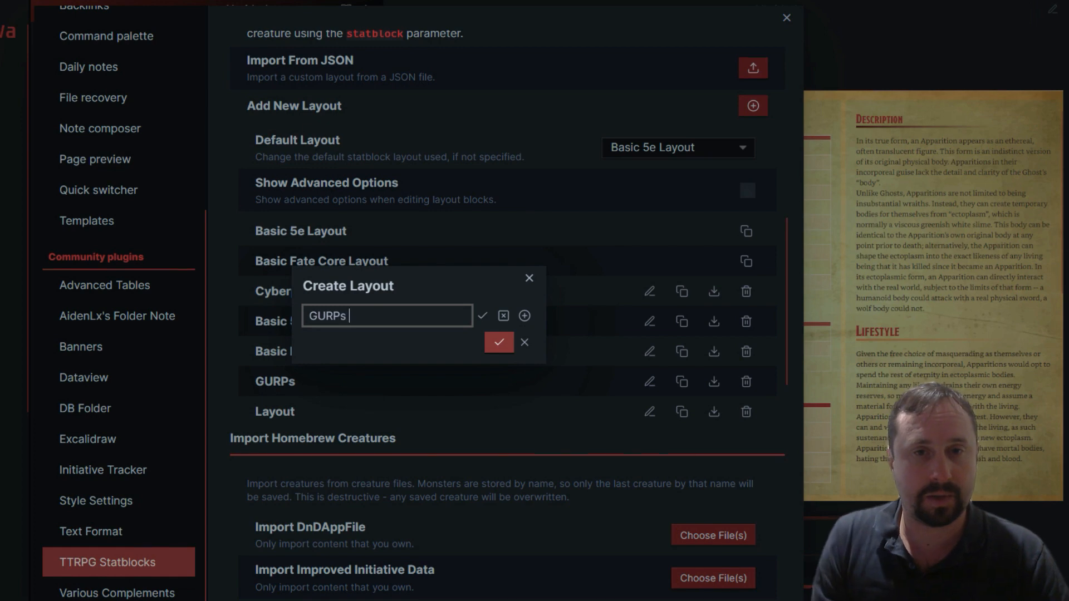
left_click(482, 316)
left_click(428, 354)
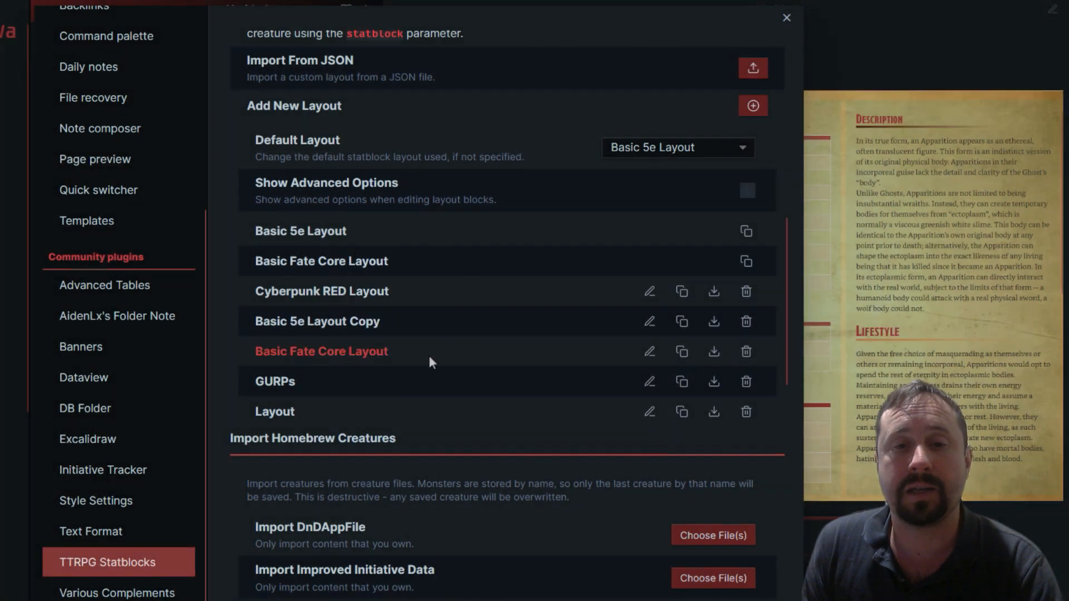
scroll(417, 356, "down", 1)
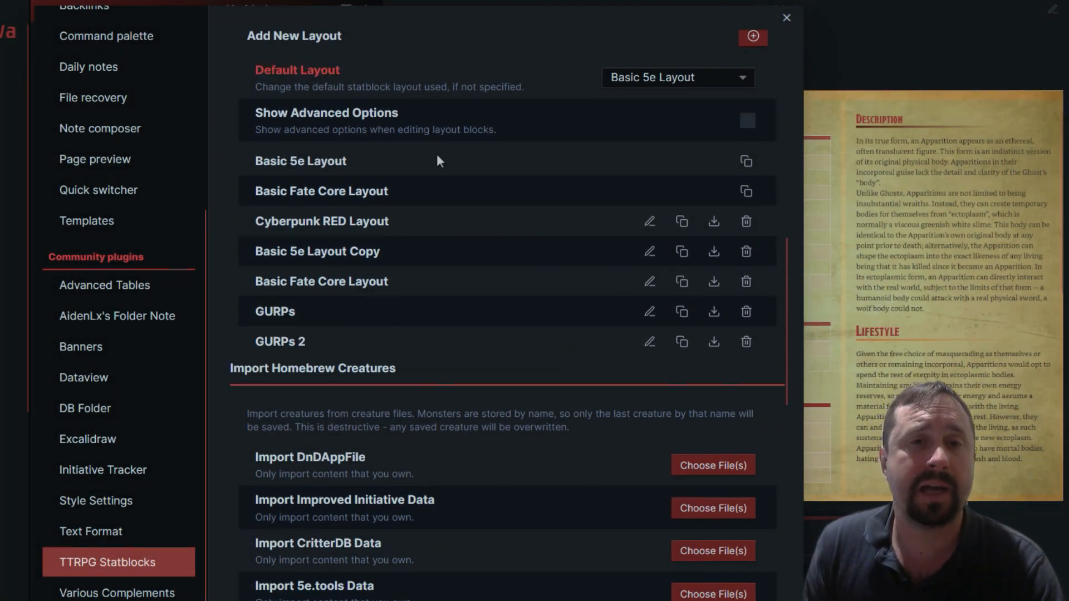
scroll(437, 153, "up", 4)
scroll(436, 146, "down", 3)
left_click(787, 17)
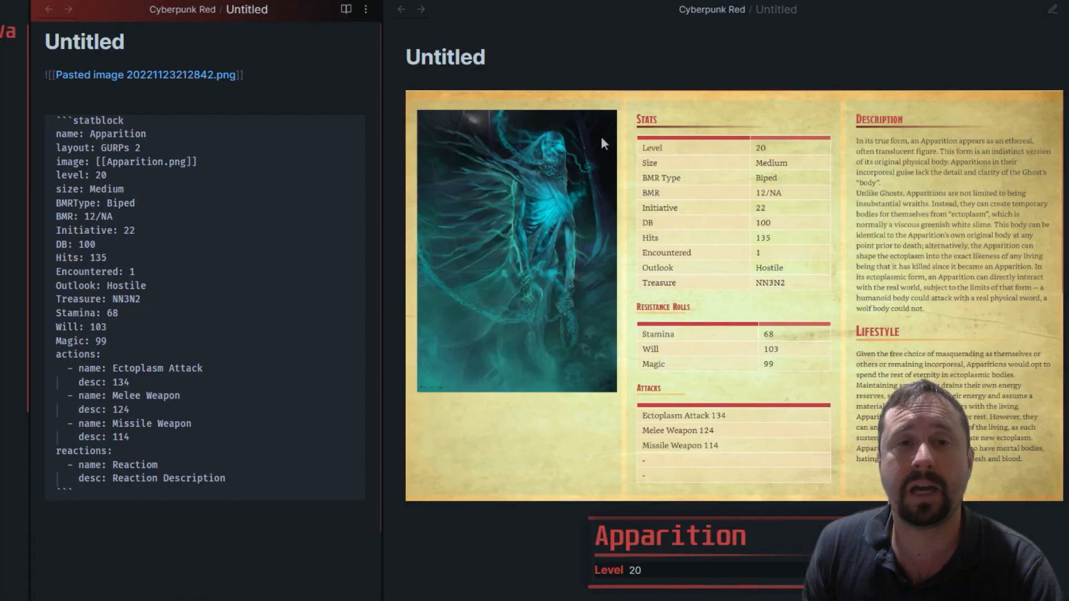
- Switch the Untitled note between reading and editing views to check how the Apparition statblock renders with the GURPs 2 layout
left_click(346, 9)
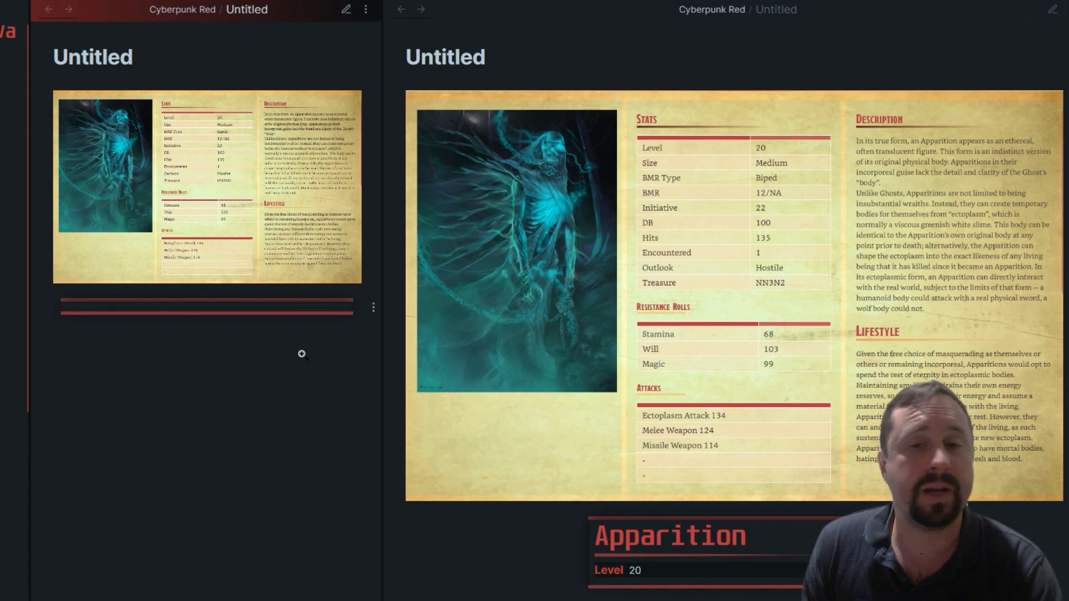
left_click(346, 9)
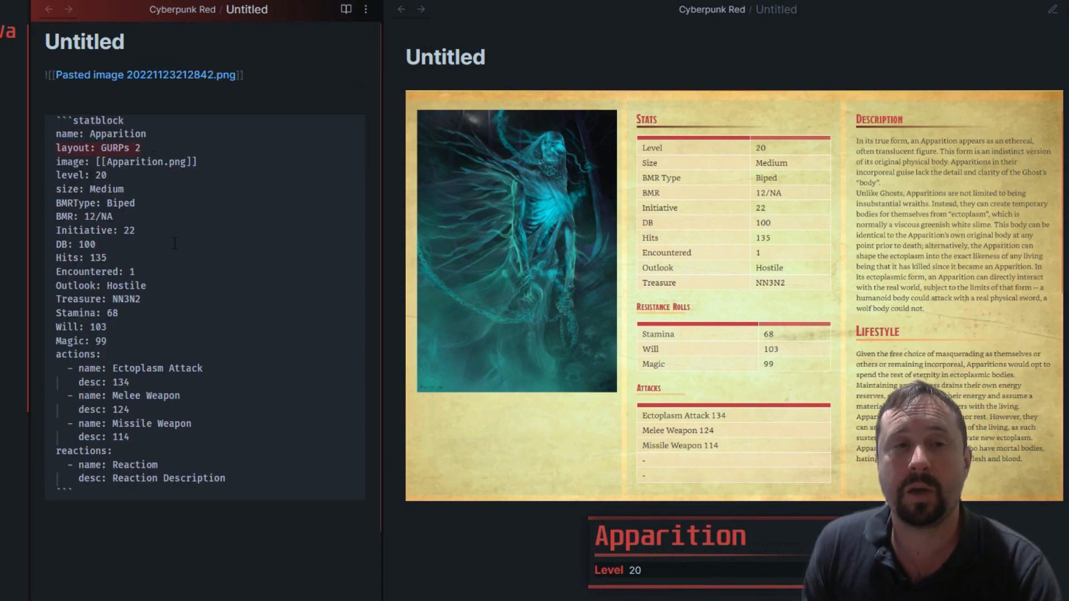
left_click(346, 9)
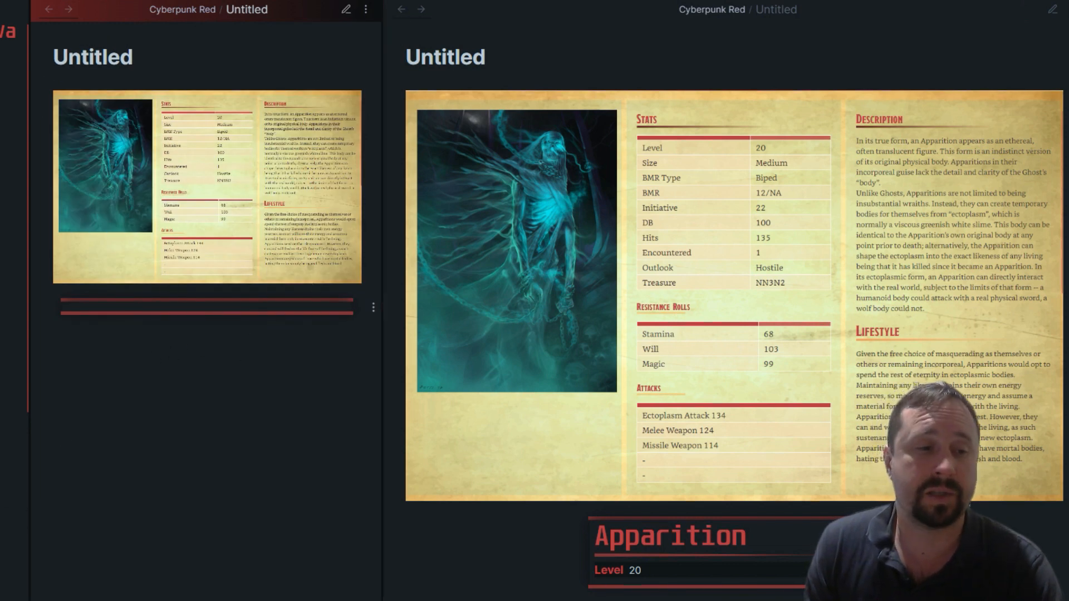
- Return to the TTRPG Statblocks settings and add a Group block to the GURPs 2 layout
key("ctrl+comma")
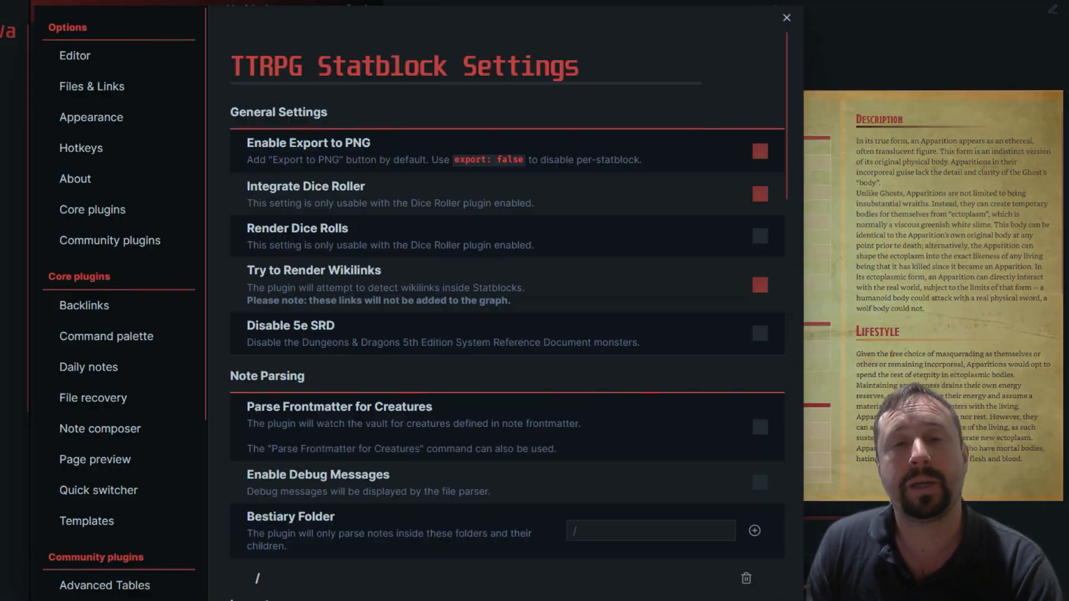
scroll(91, 179, "down", 5)
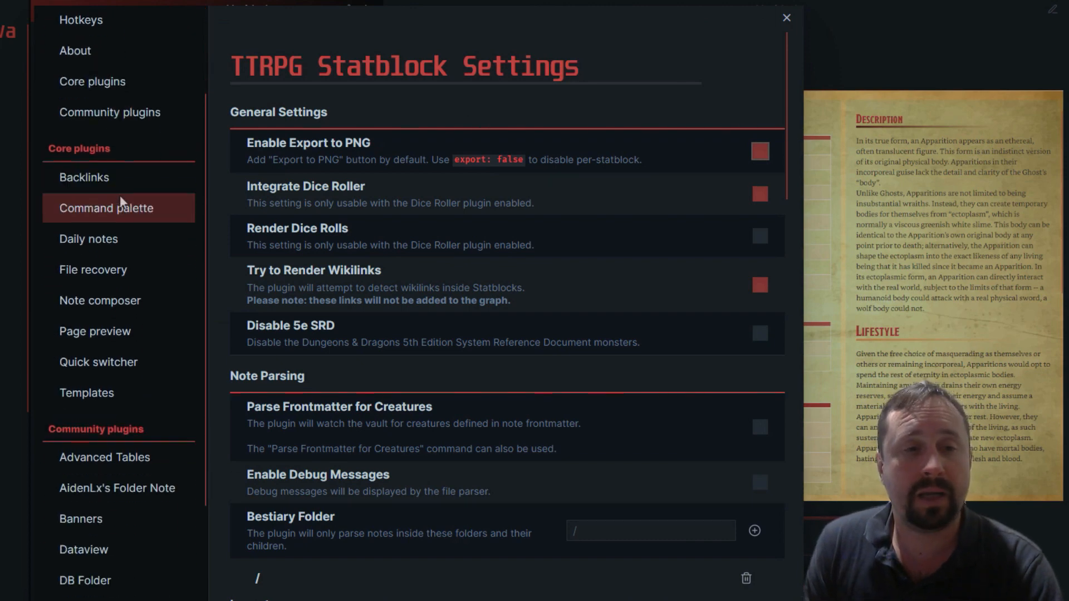
scroll(504, 301, "down", 10)
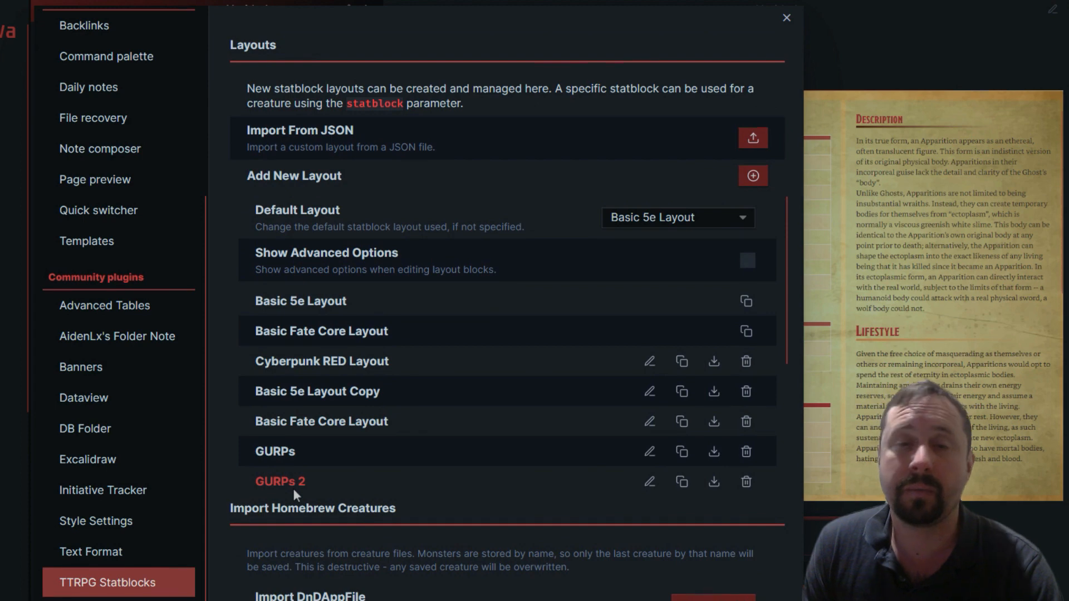
left_click(650, 481)
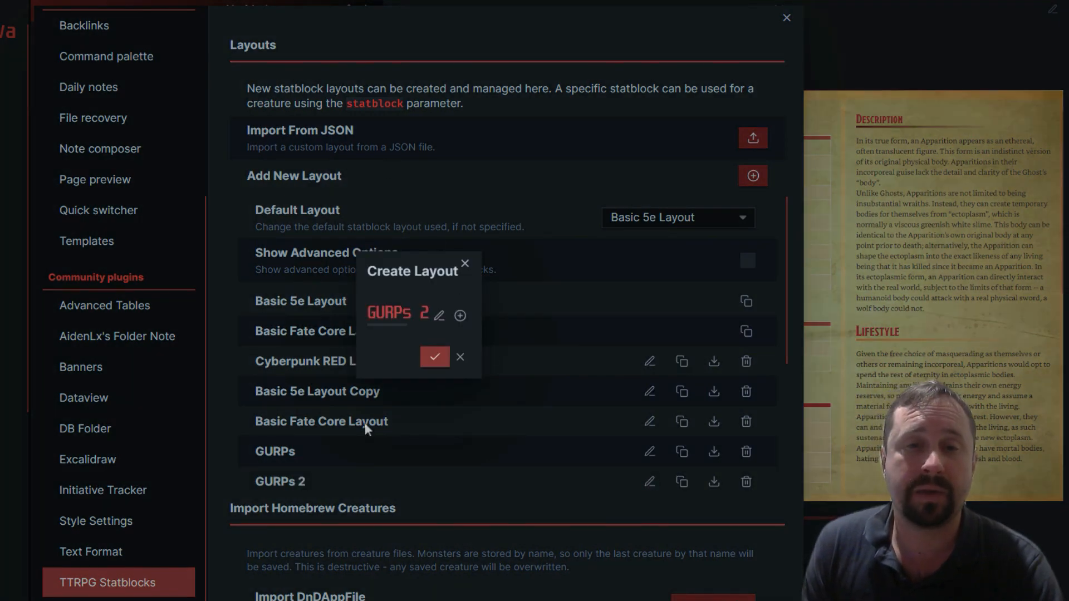
left_click(465, 264)
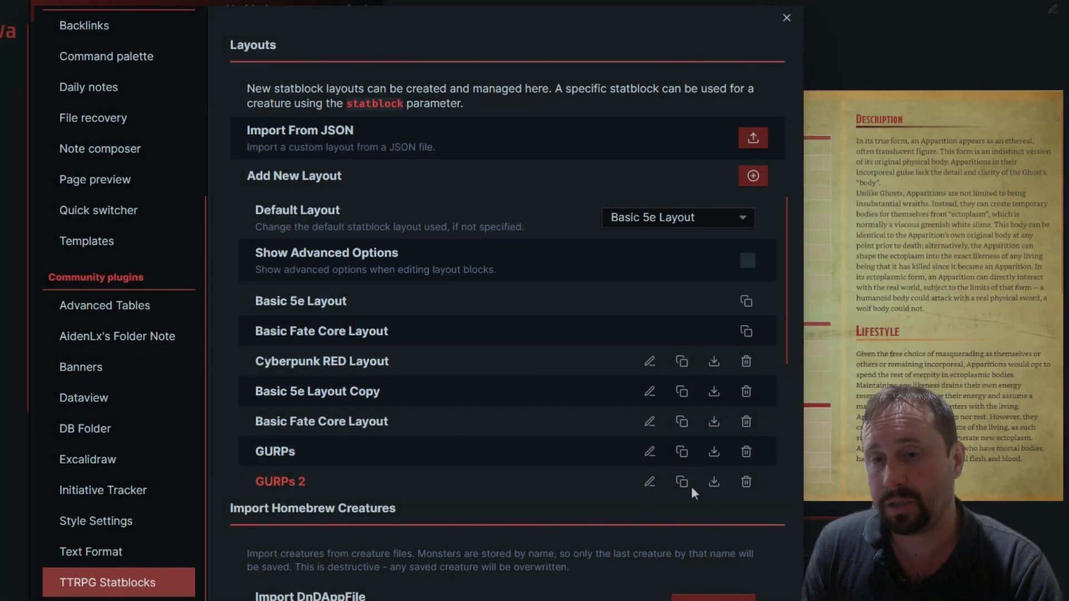
left_click(648, 482)
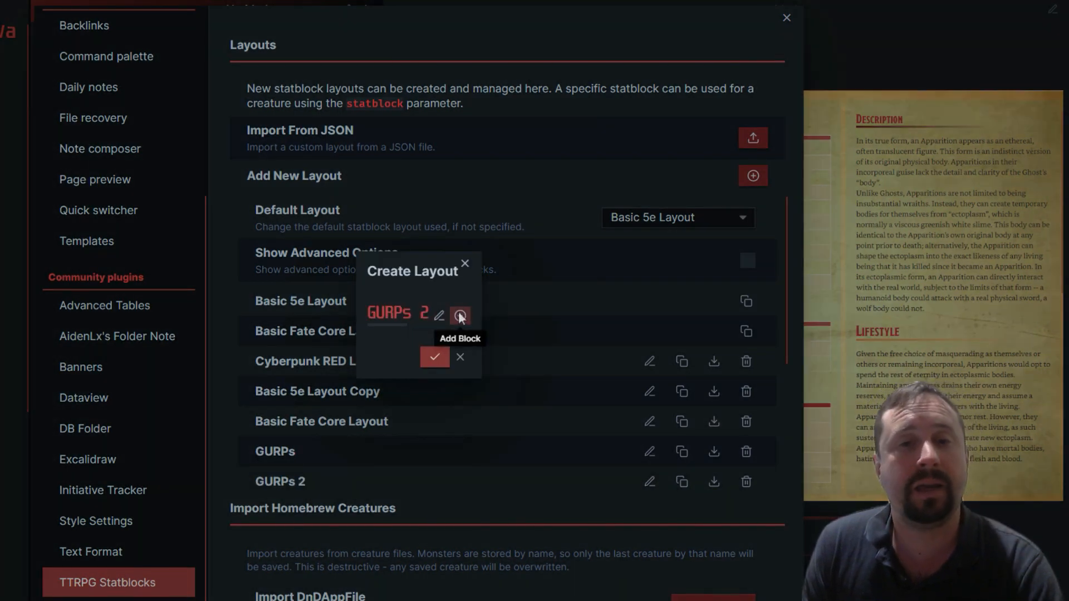
left_click(459, 315)
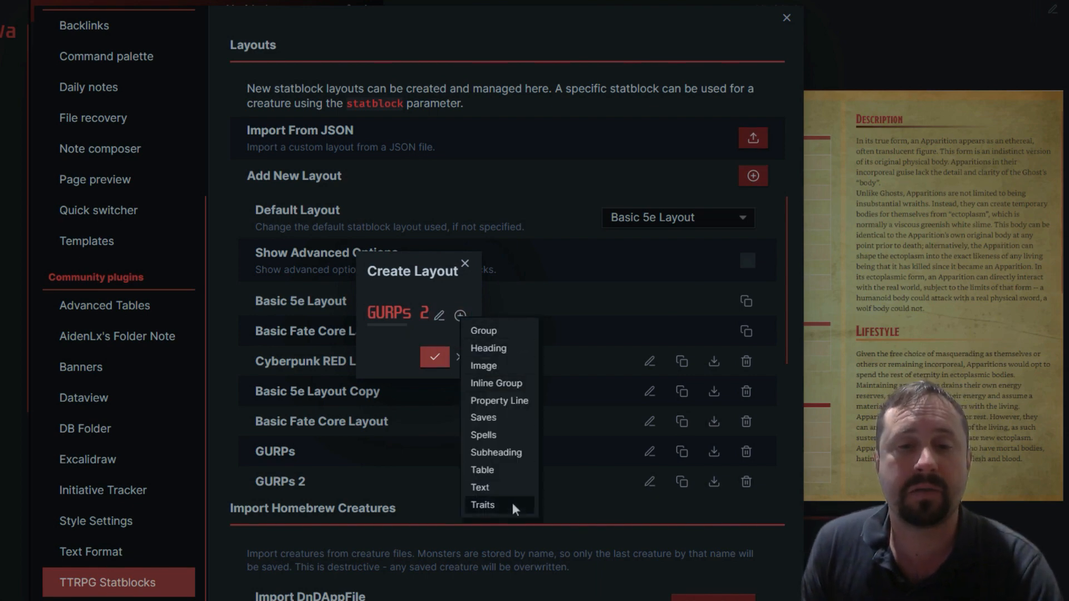
left_click(508, 331)
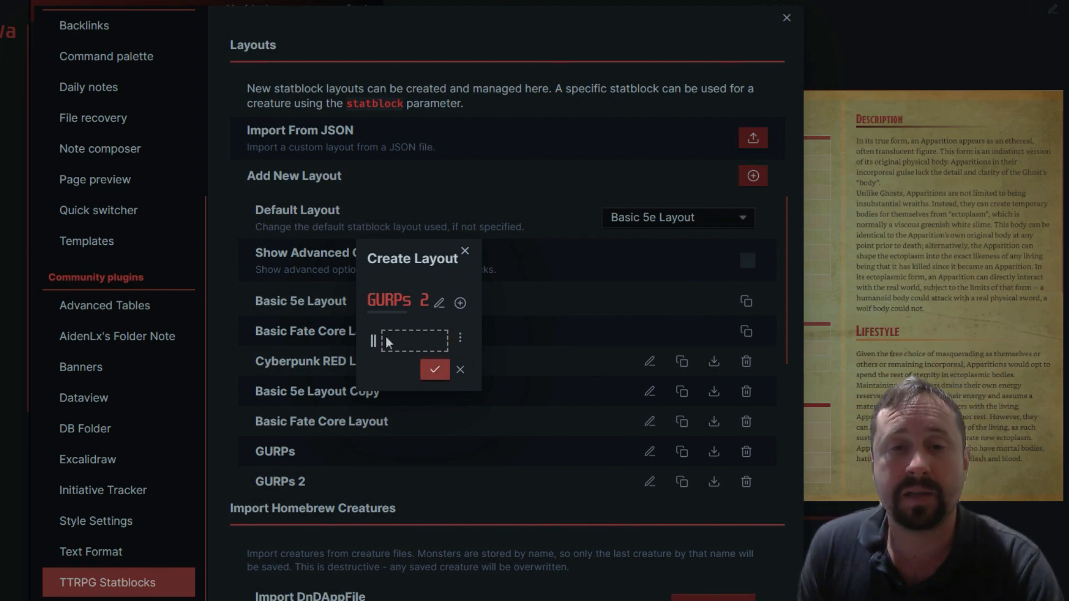
- Edit the group block in the GURPs 2 layout and enable its Has Rule option
left_click(460, 338)
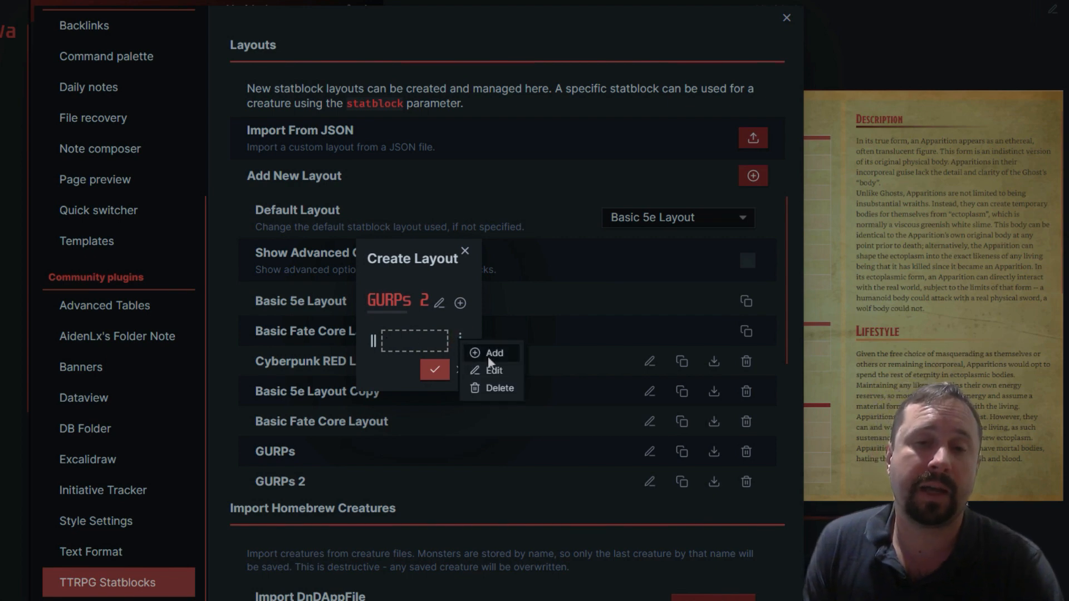
left_click(495, 372)
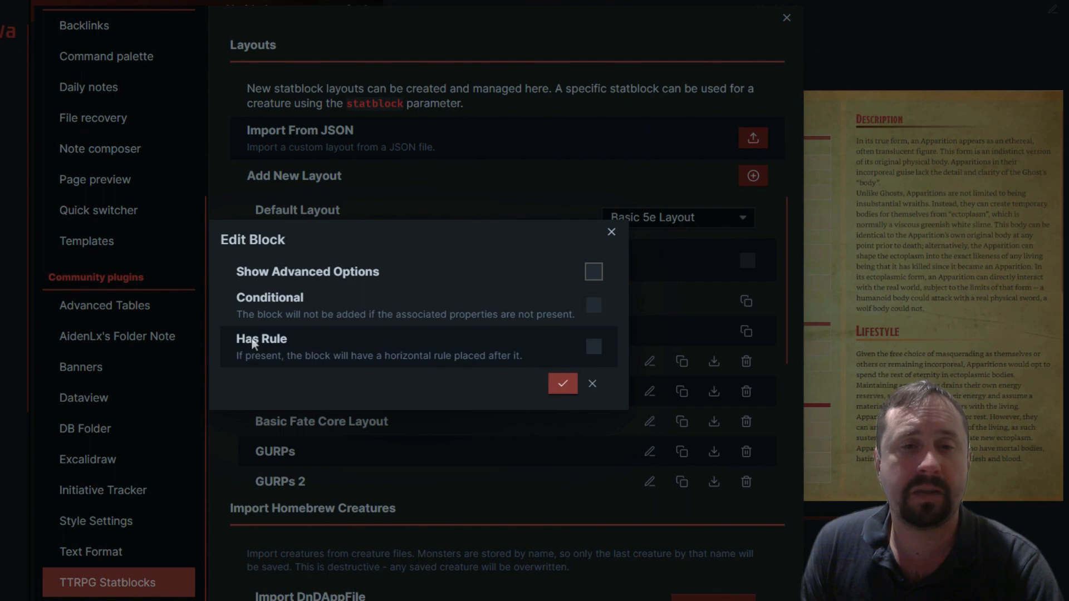
left_click(592, 349)
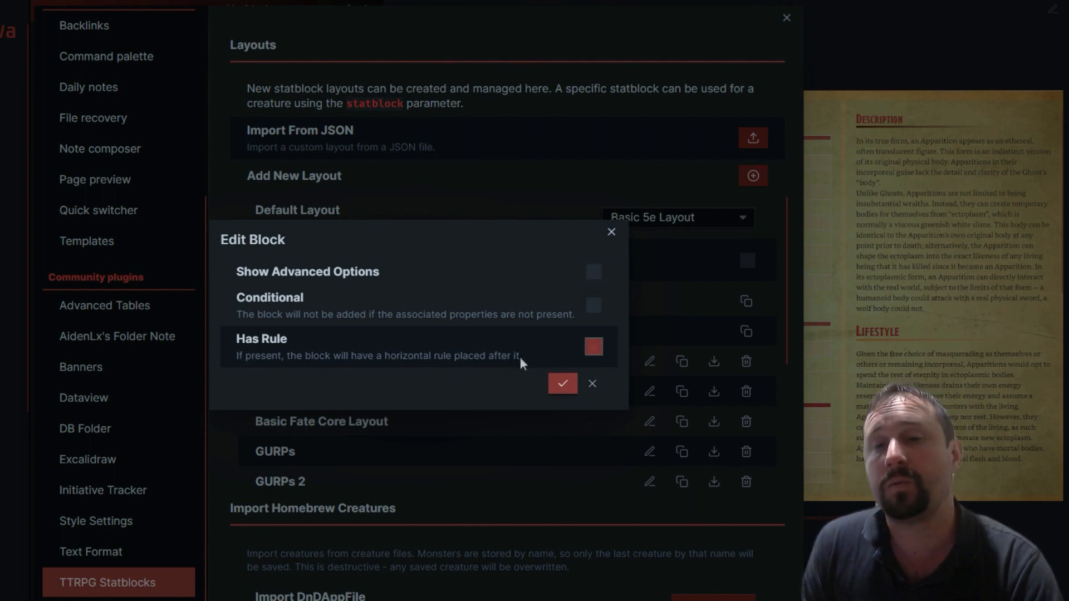
left_click(563, 383)
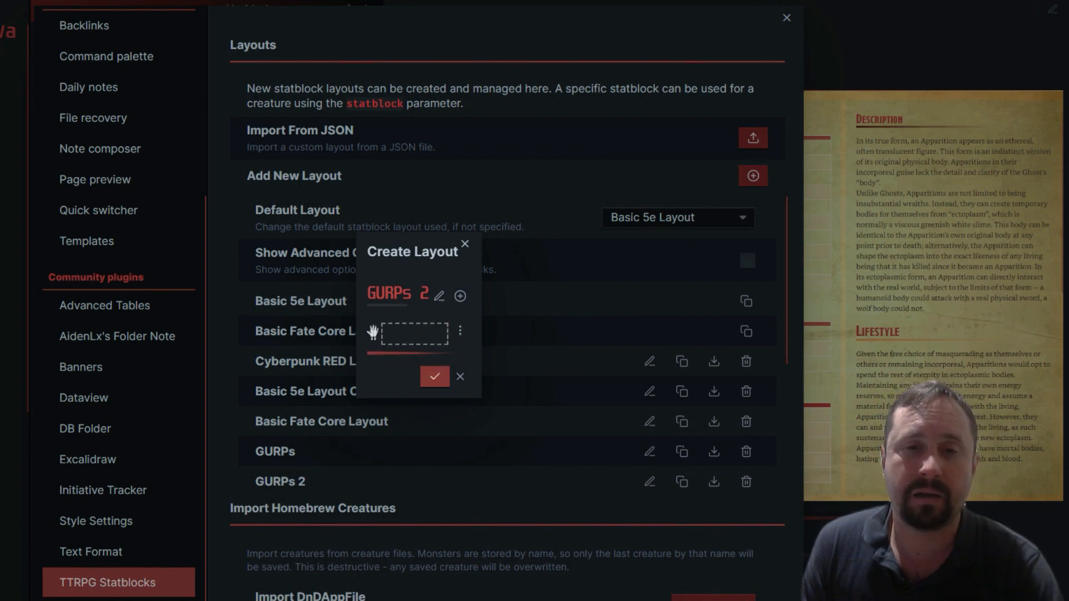
left_click(459, 331)
left_click(489, 362)
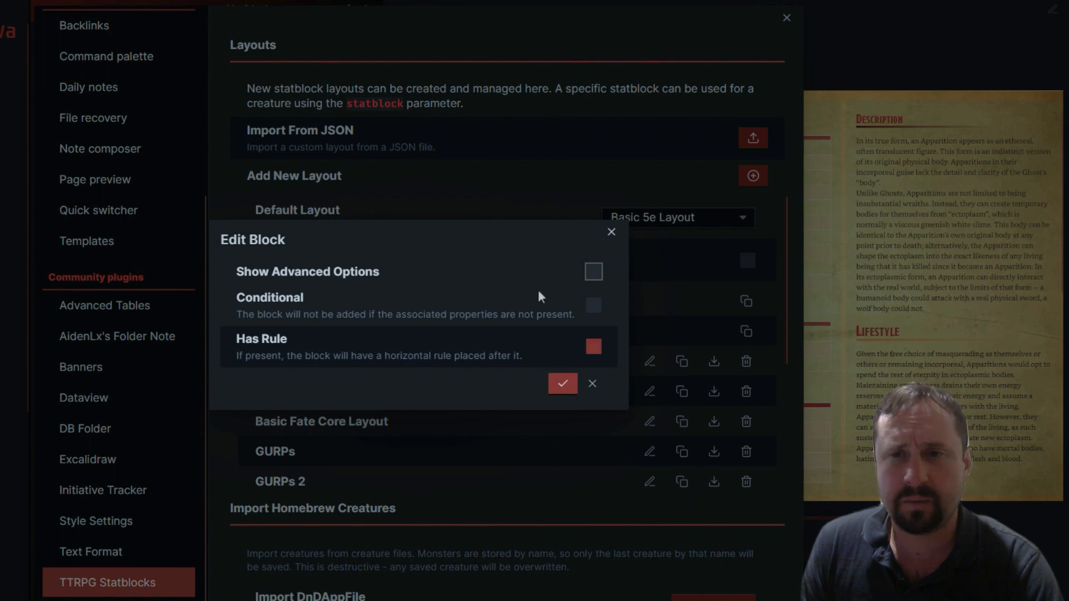
left_click(611, 232)
- Add a Heading block inside the group of the GURPs 2 layout
left_click(460, 329)
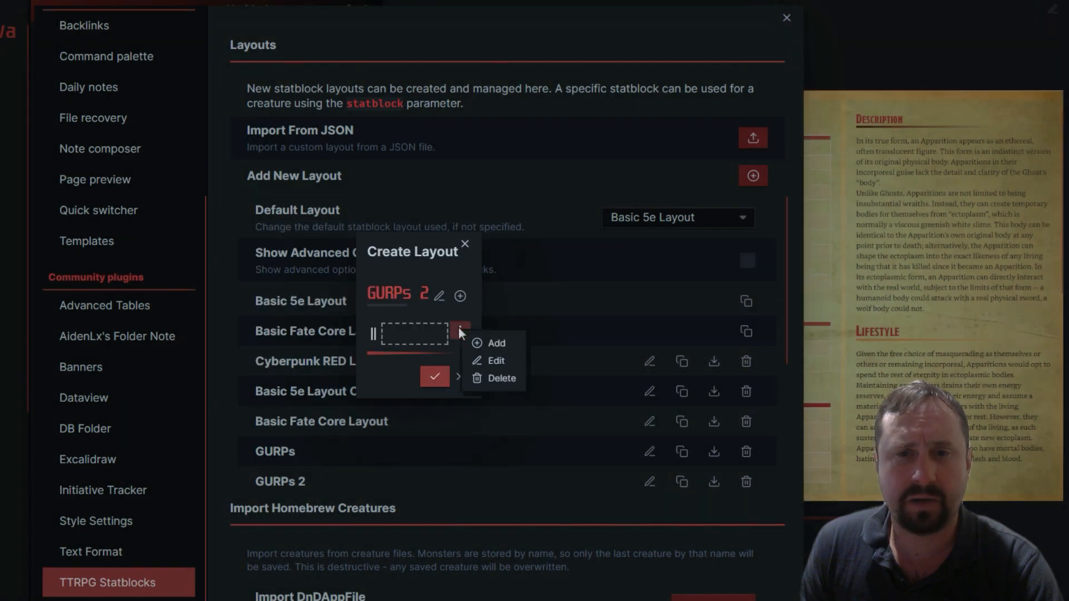
left_click(495, 341)
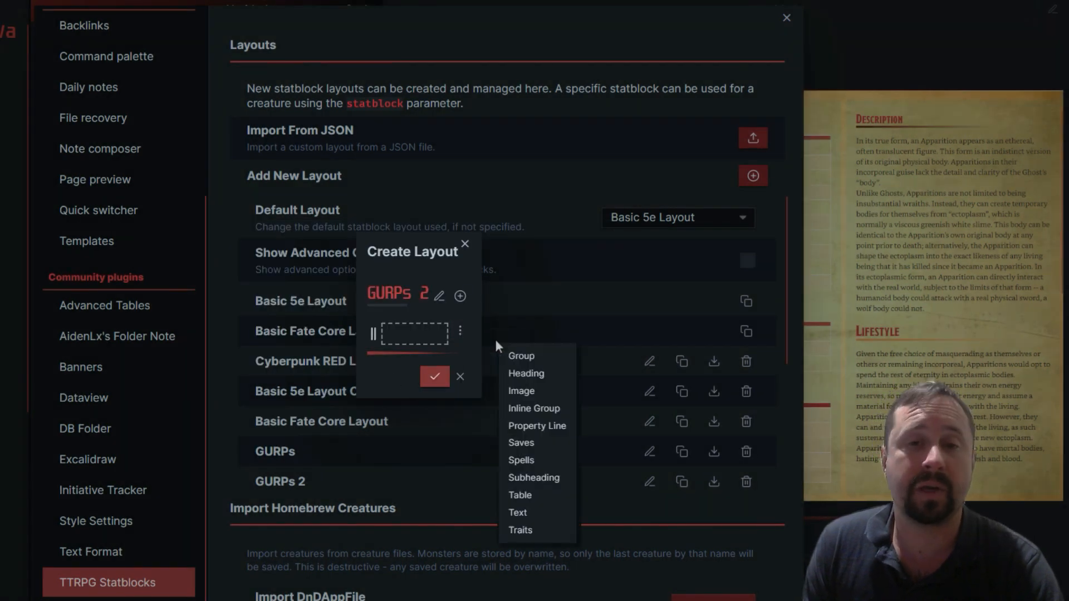
left_click(547, 372)
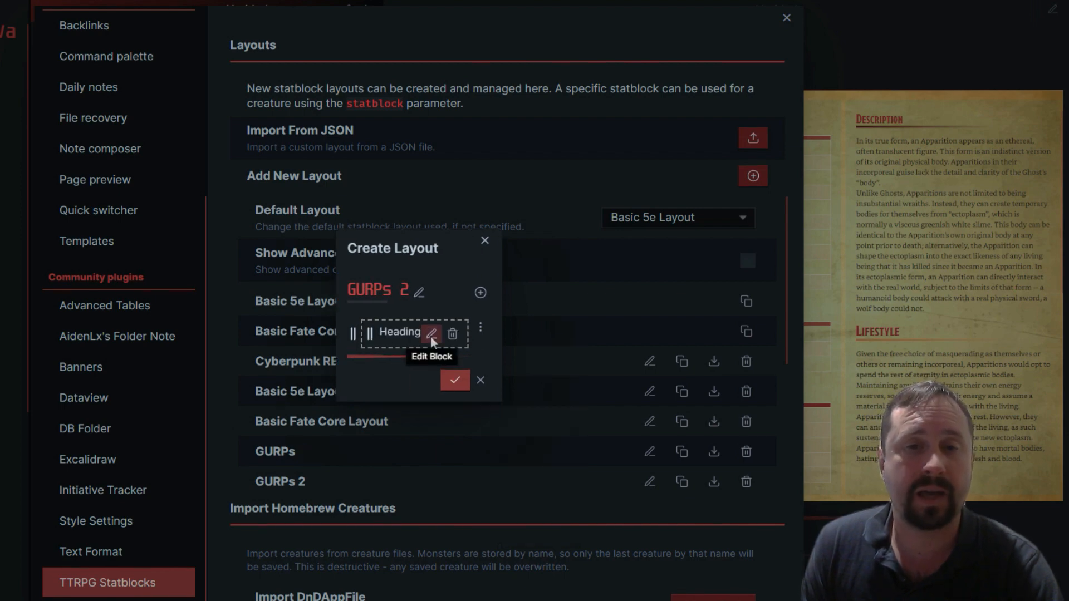
- Link the Heading block in the GURPs 2 layout to the monster property name and save the layout
left_click(431, 334)
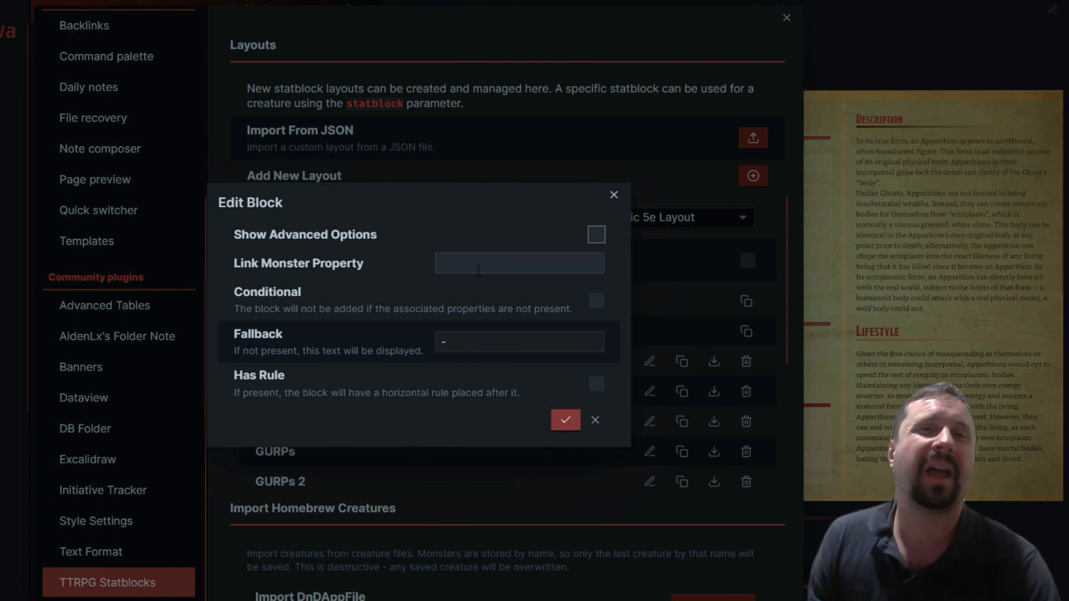
left_click(500, 263)
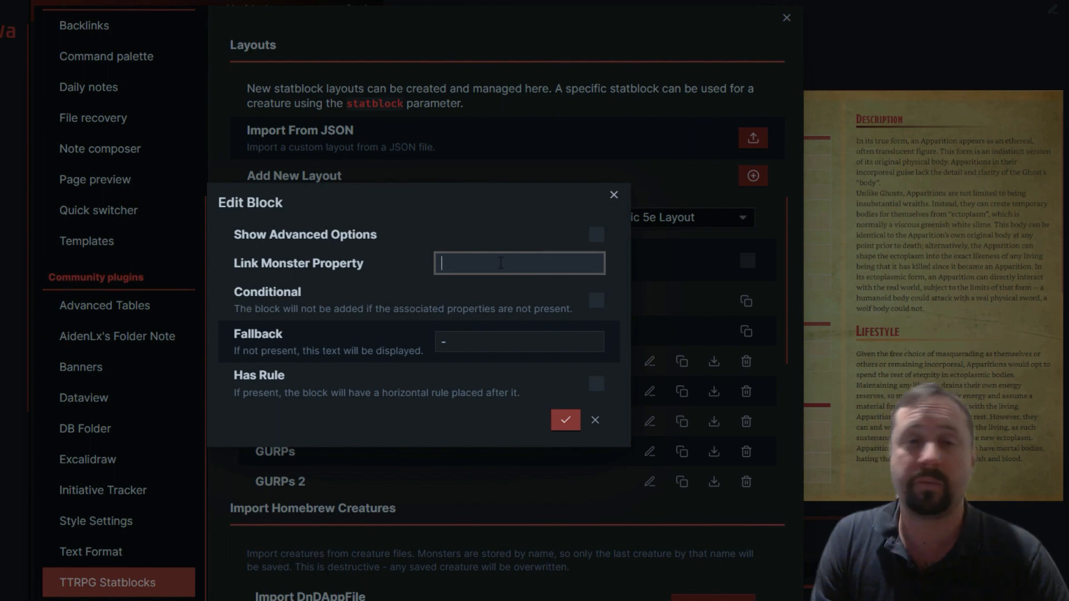
type("name")
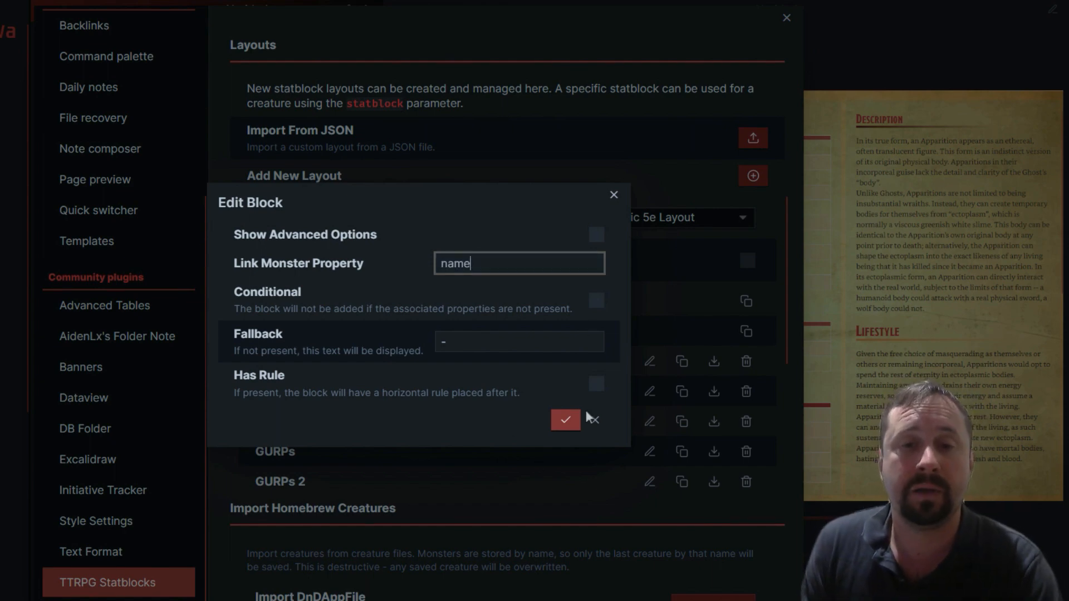
left_click(565, 419)
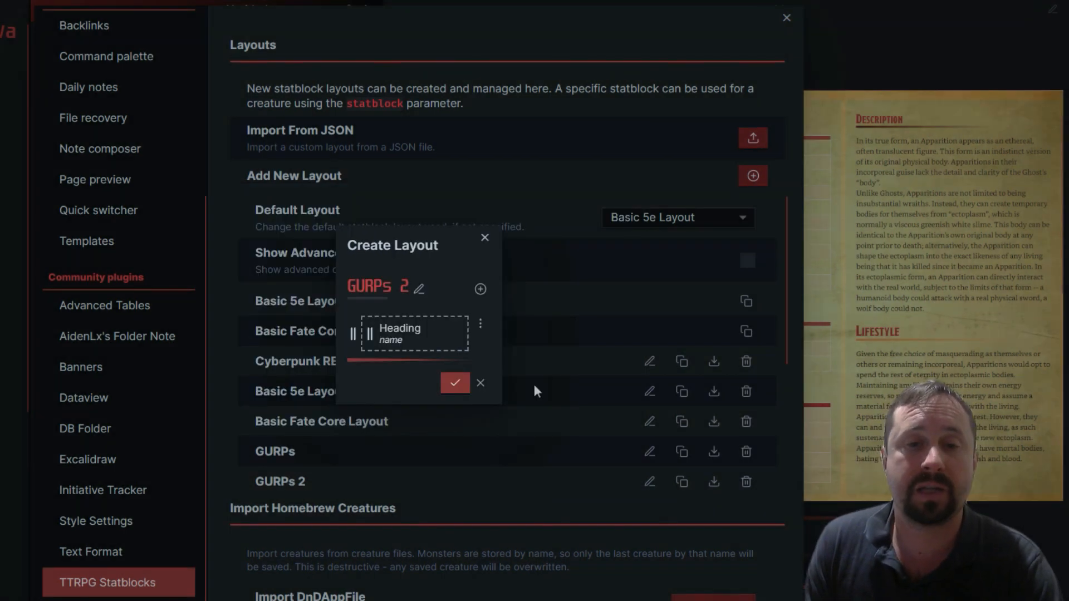
left_click(454, 383)
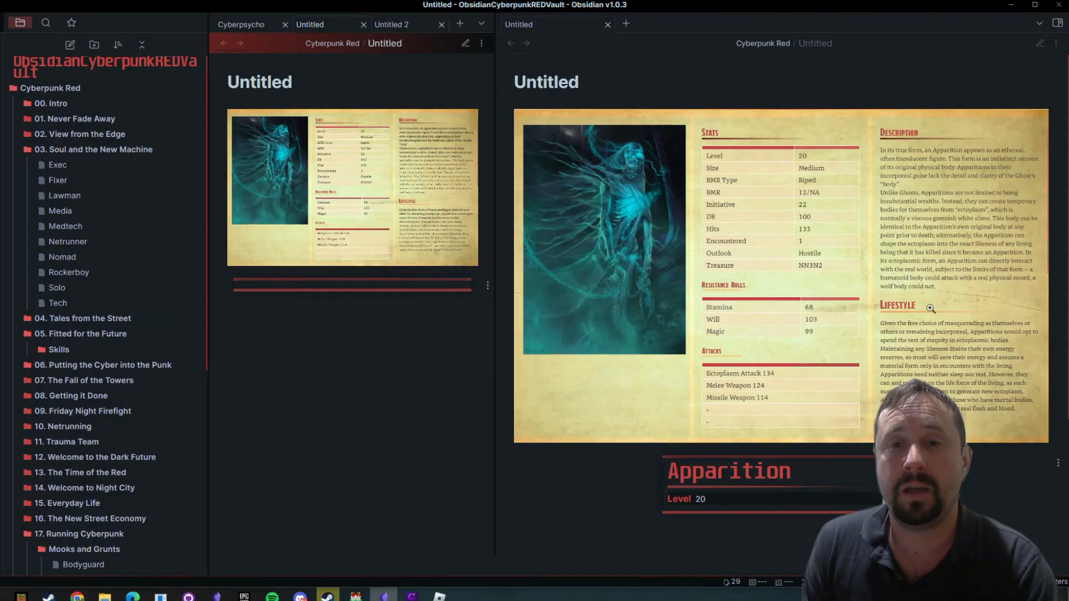
- Reload the app without saving to refresh the Apparition statblock with the updated GURPs 2 layout
left_click(465, 43)
left_click(465, 44)
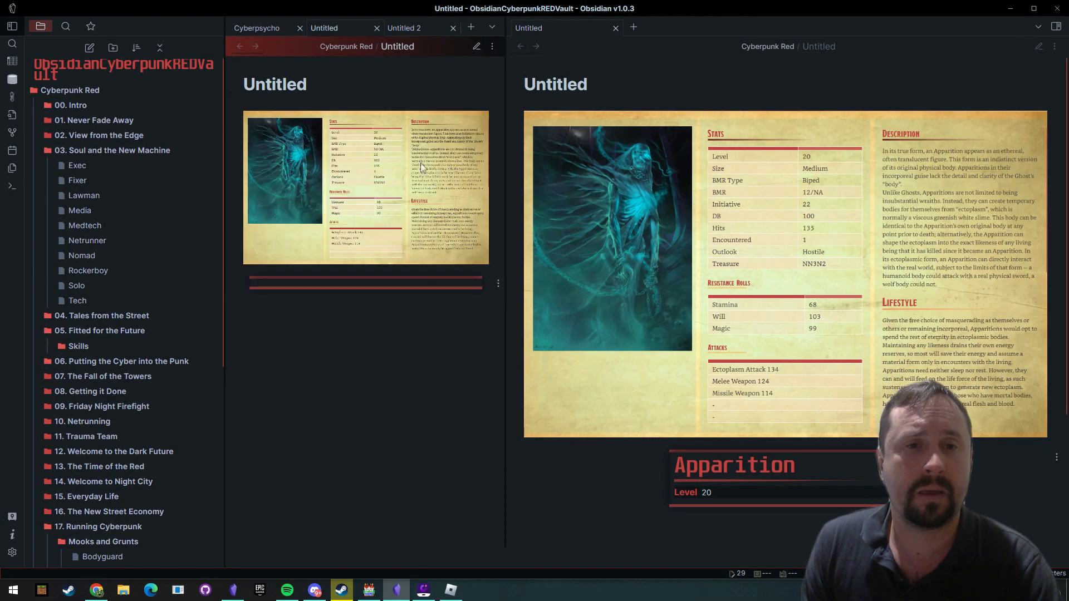
key("ctrl+p")
type("r")
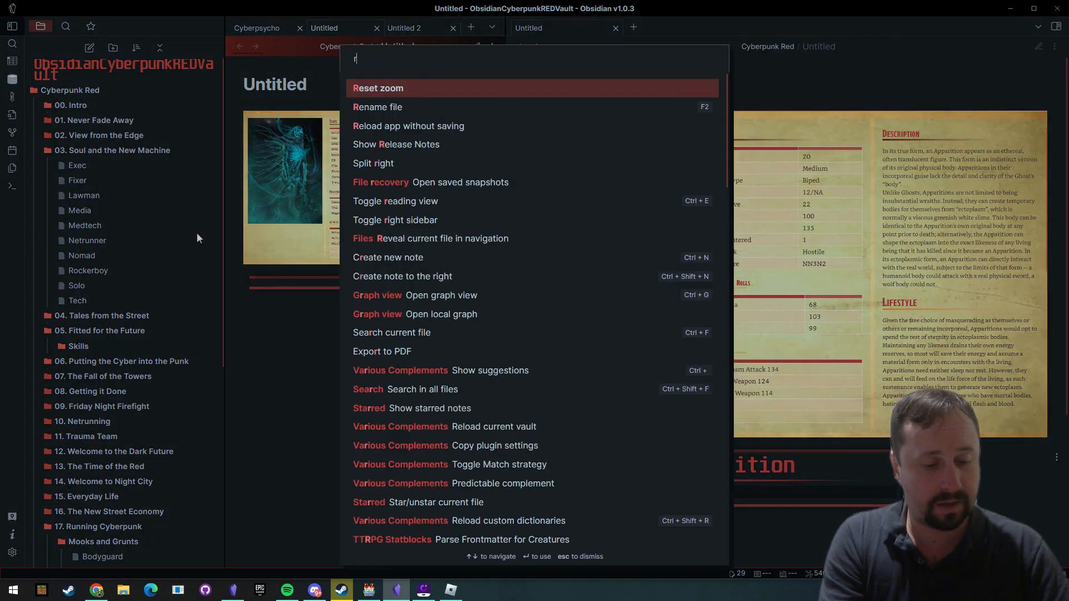
type("el")
key("Return")
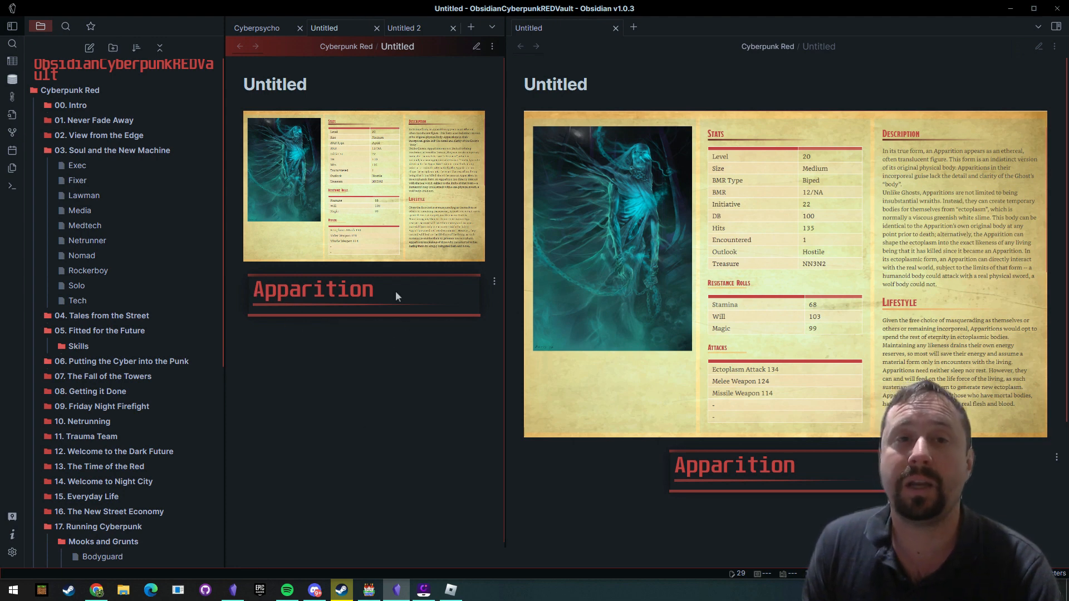
- Examine the name line in the source of the Apparition statblock and return the note to reading view
left_click(476, 47)
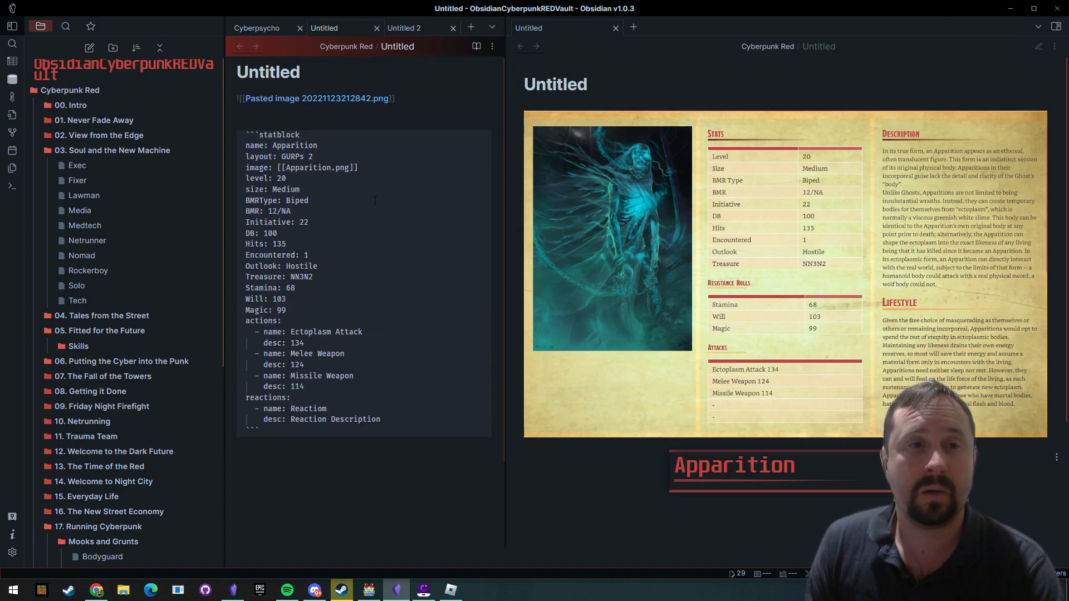
left_click(246, 146)
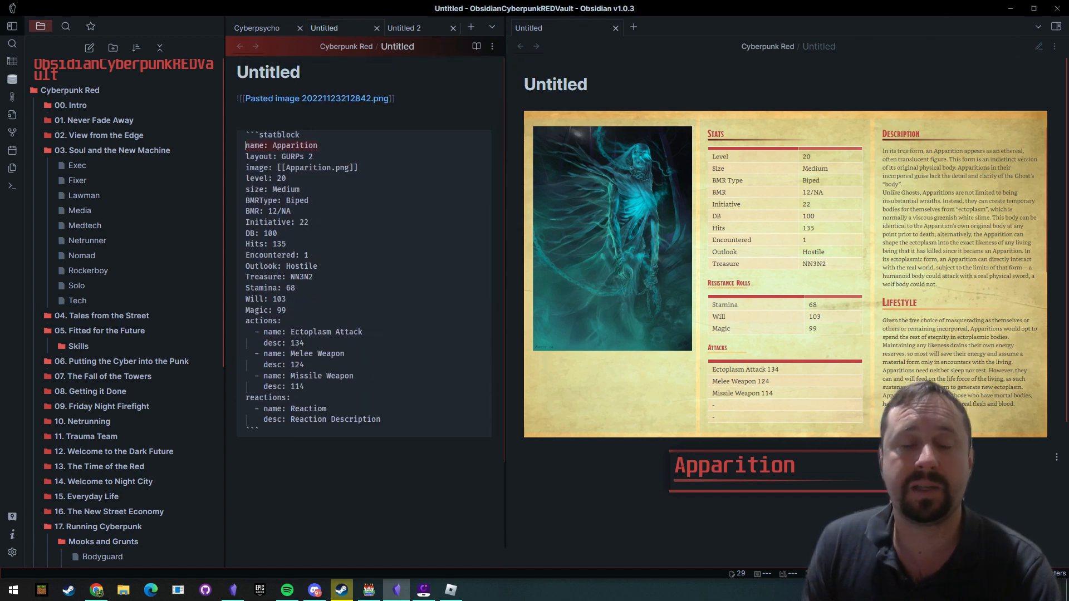
left_click(476, 47)
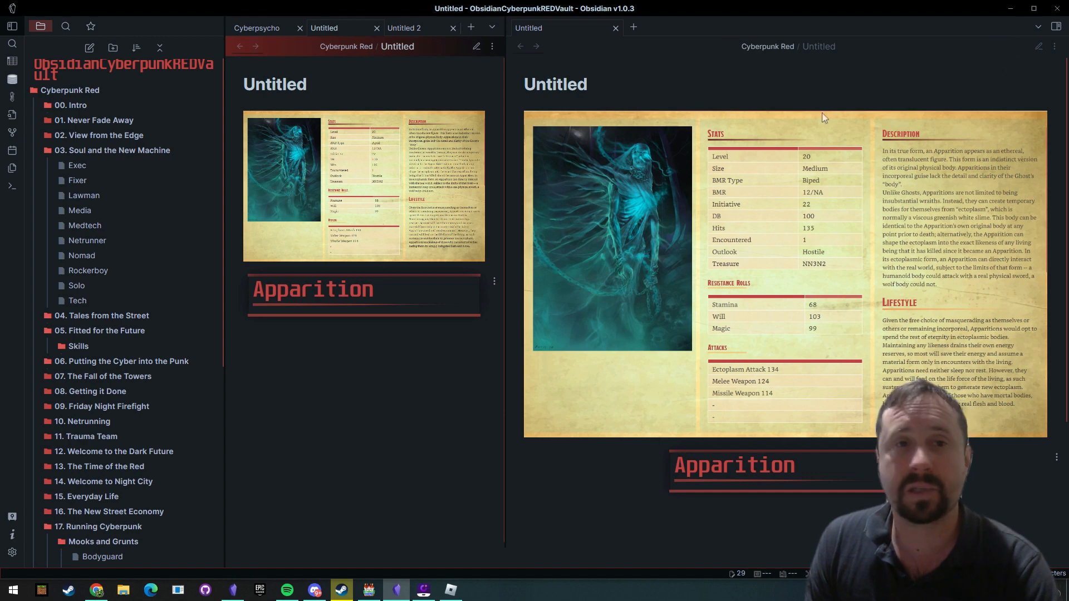
- Show the Untitled note's source in the wider pane and capture a screenshot of the Apparition statblock code for reference
left_click(1038, 46)
scroll(784, 302, "up", 2)
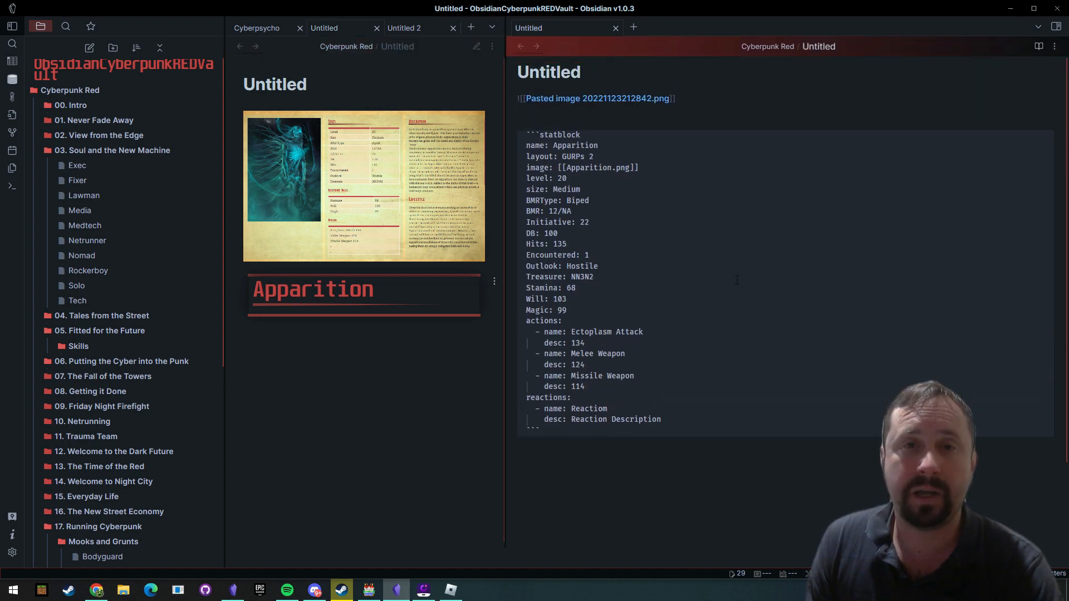
scroll(785, 302, "down", 1)
scroll(785, 302, "up", 1)
left_click(355, 412)
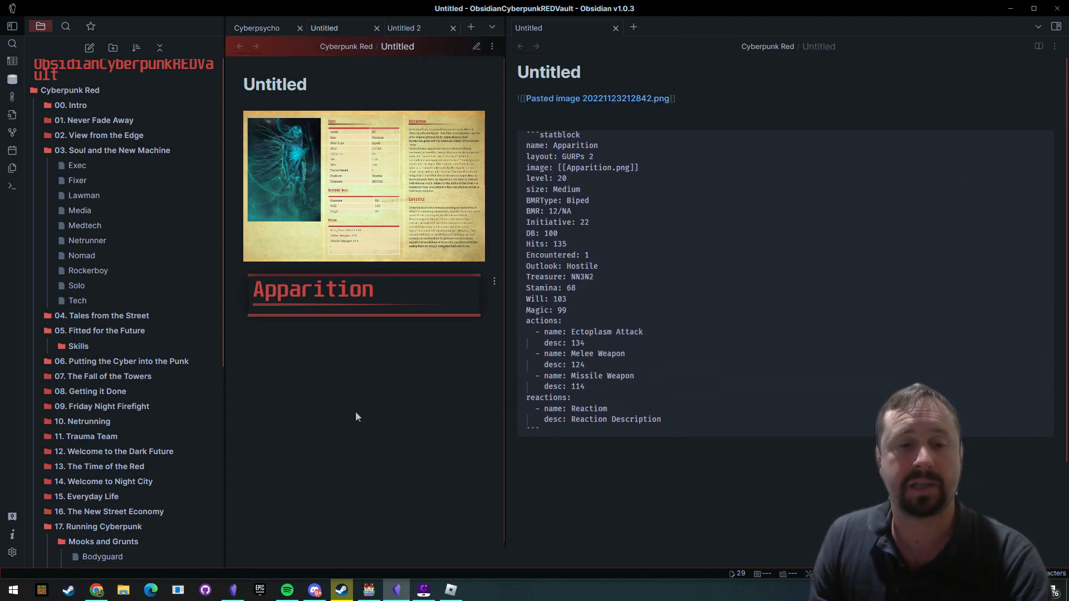
key("ctrl+Print")
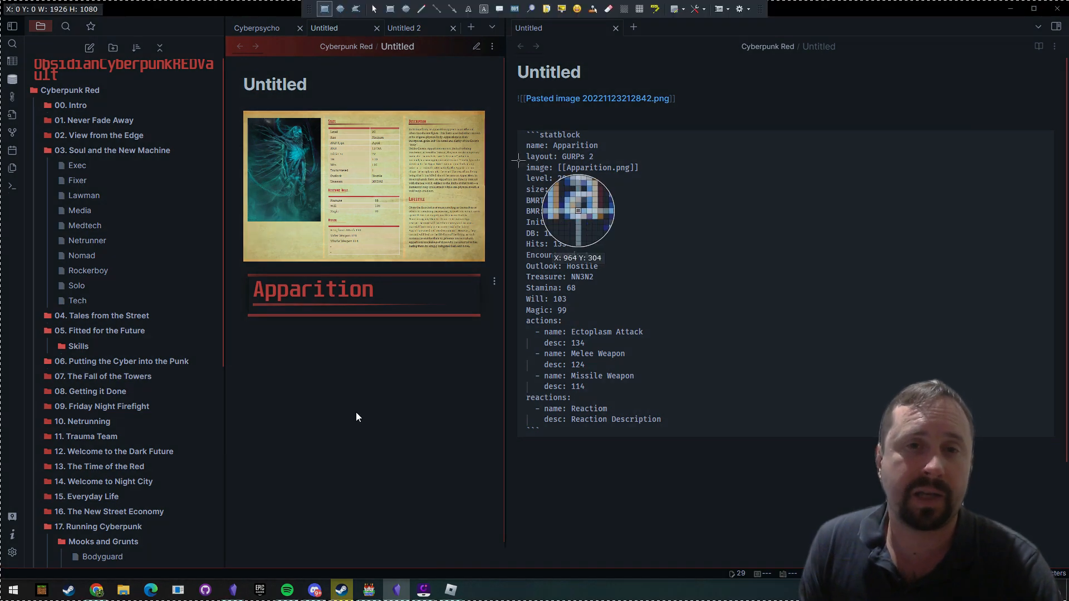
left_click_drag(512, 115, 670, 442)
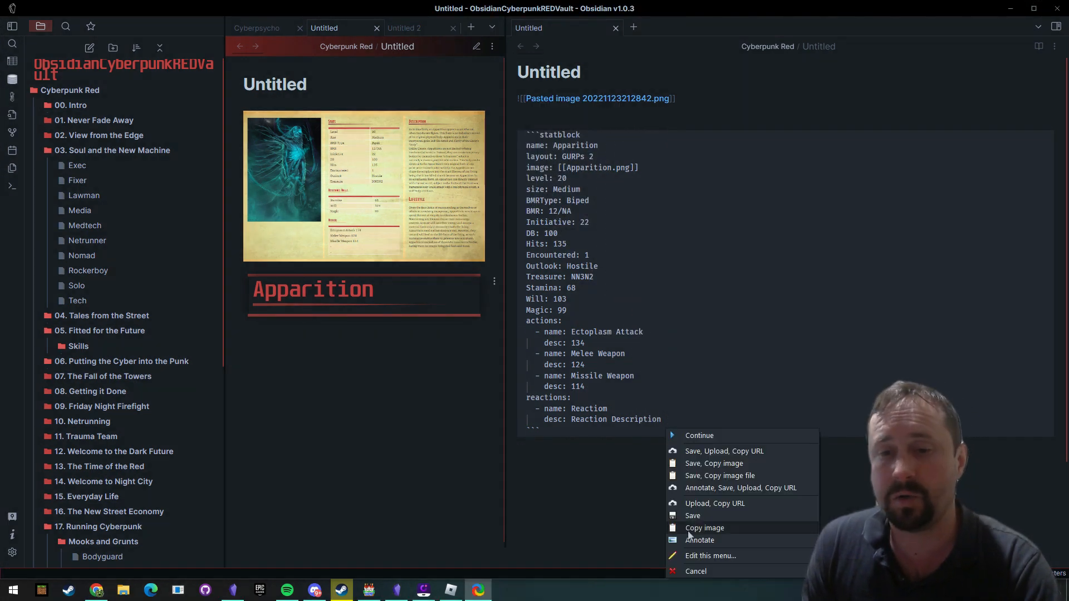
left_click(692, 539)
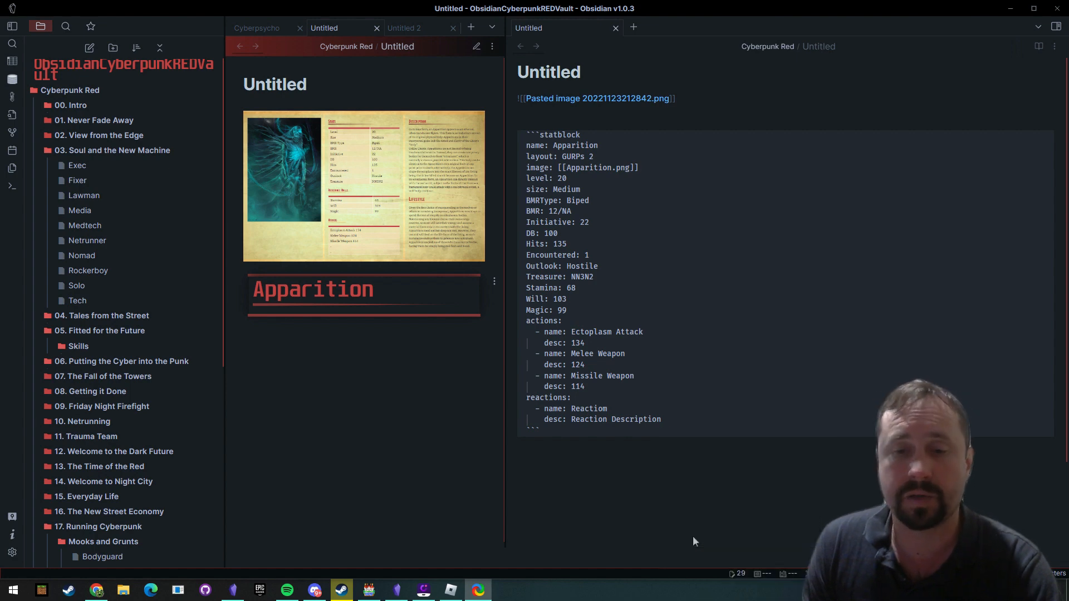
left_click_drag(527, 94, 1068, 73)
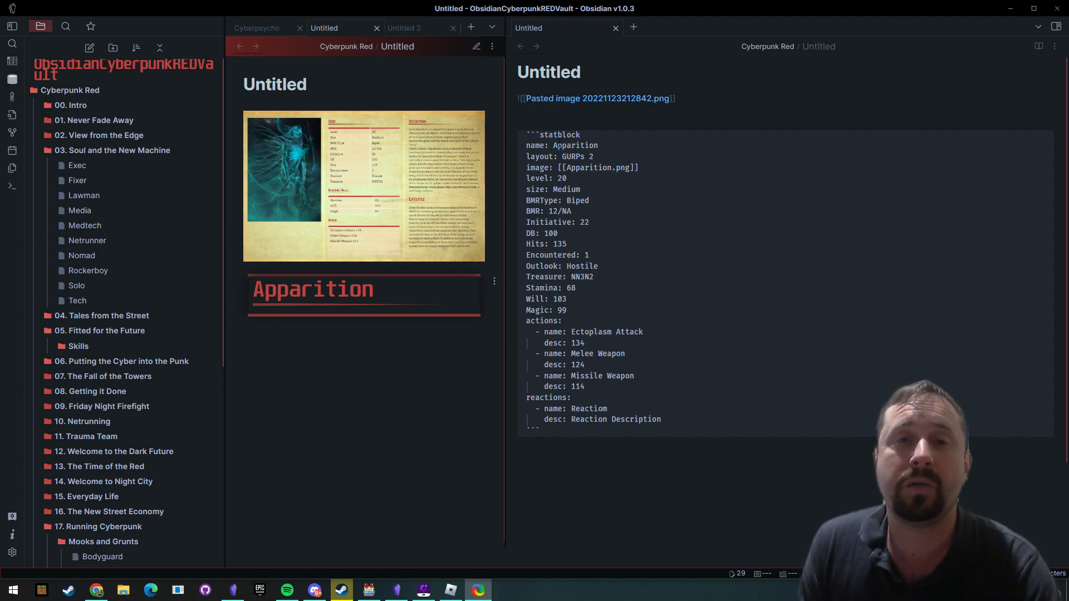
left_click(12, 553)
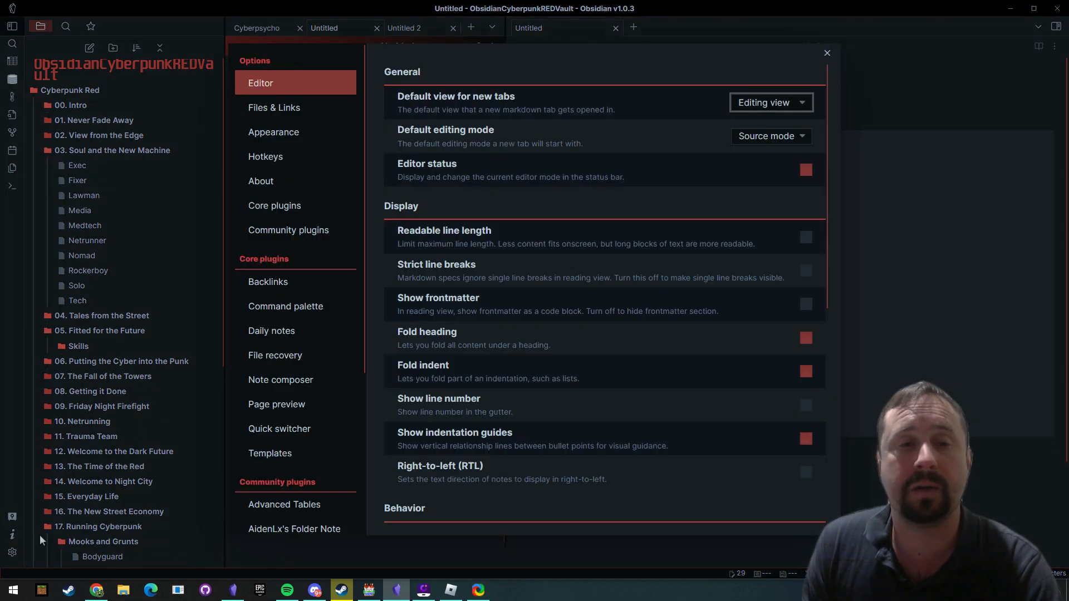
scroll(565, 225, "down", 1)
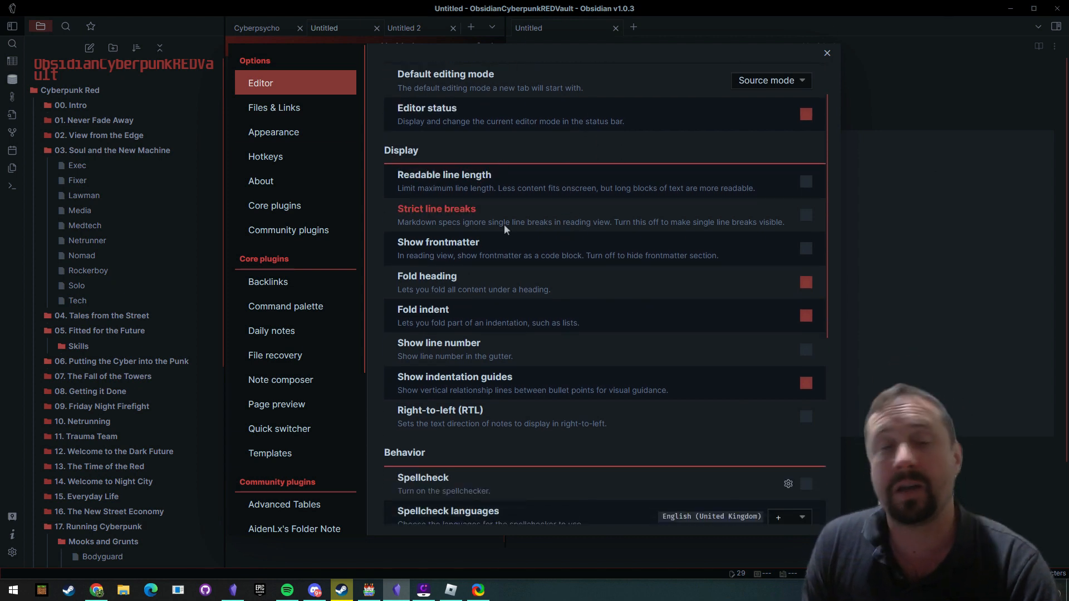
scroll(590, 250, "down", 5)
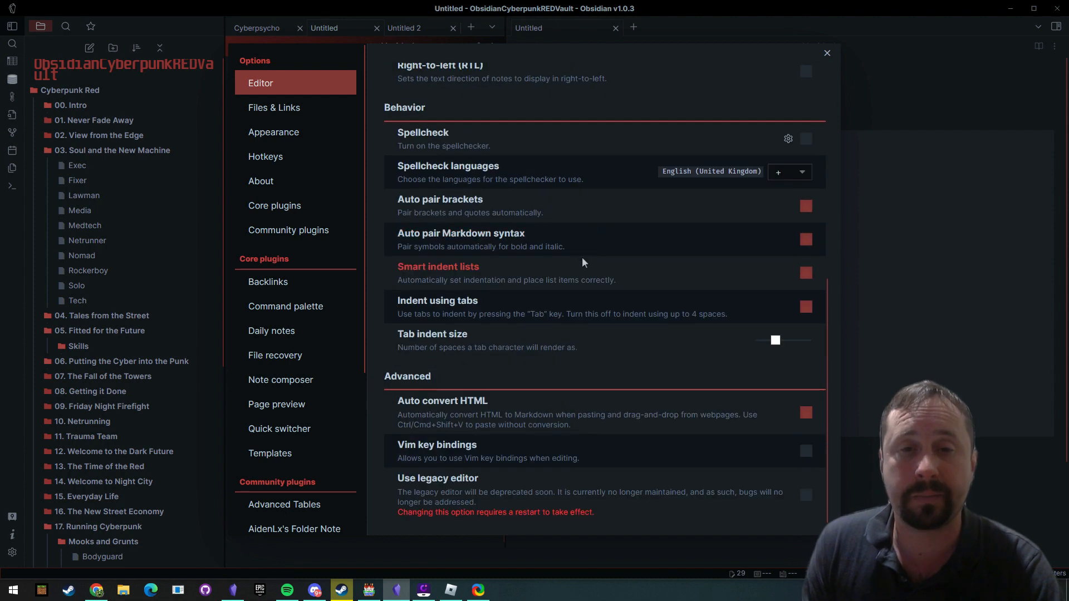
scroll(312, 285, "down", 4)
left_click(287, 486)
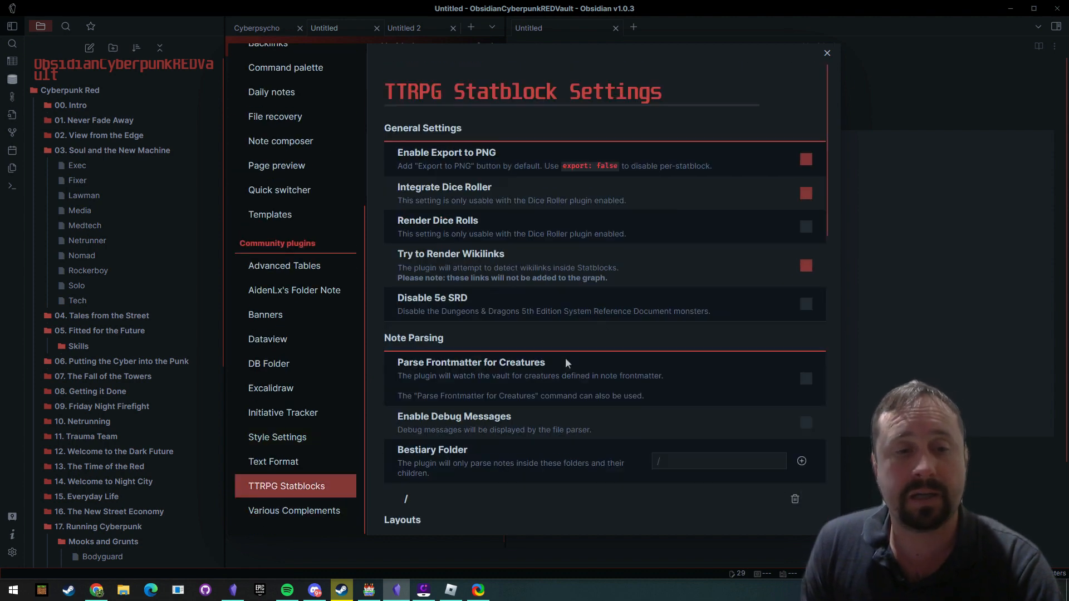
scroll(713, 223, "down", 9)
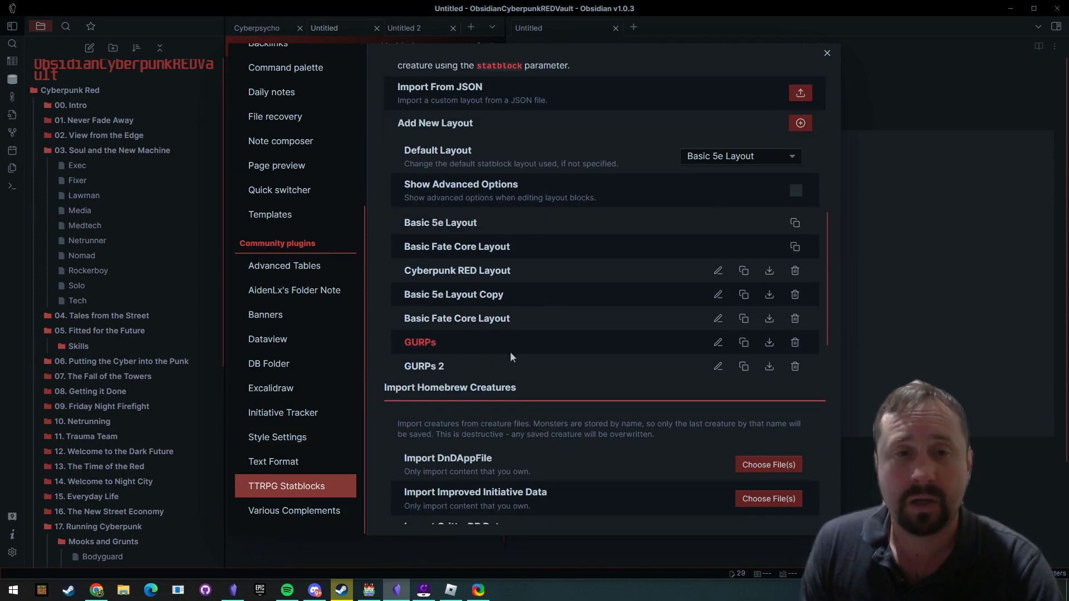
left_click(718, 368)
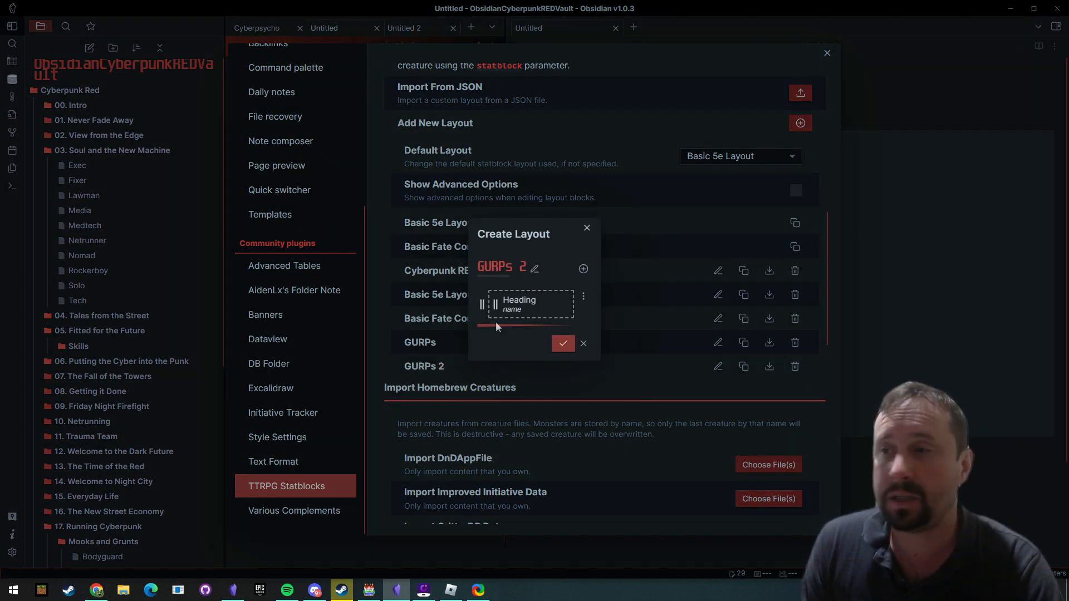
left_click(900, 221)
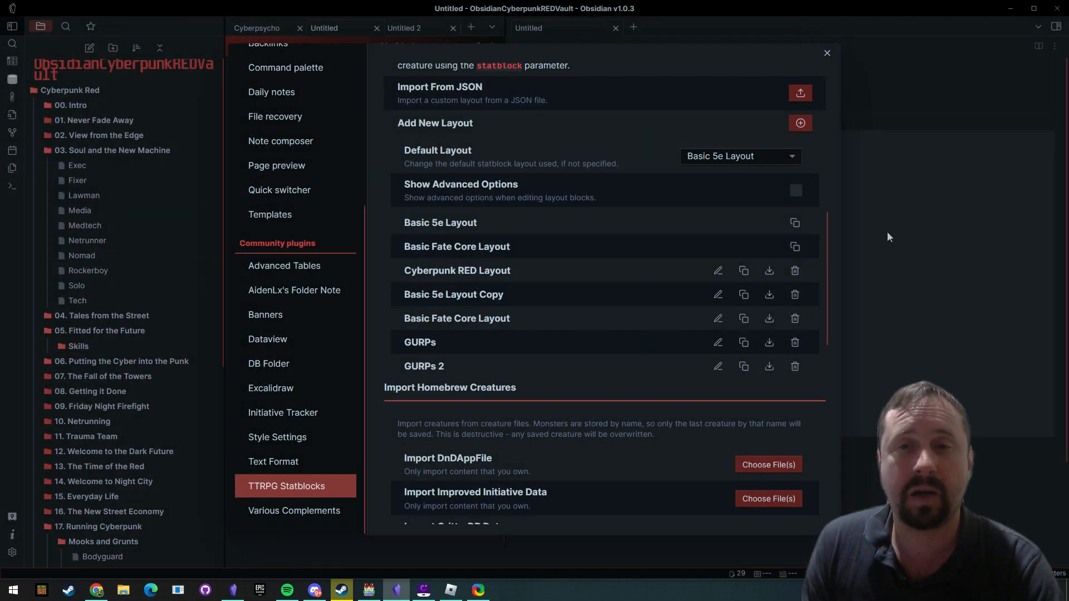
left_click(887, 231)
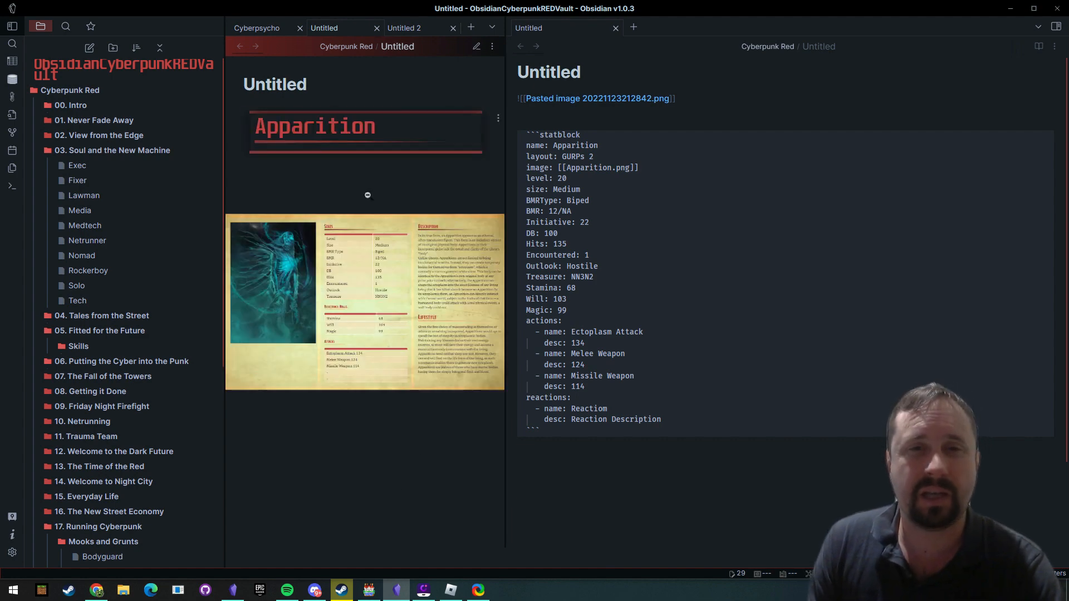
- Return the wider pane to reading view and capture a screenshot of the original Apparition stat sheet image
left_click(1039, 46)
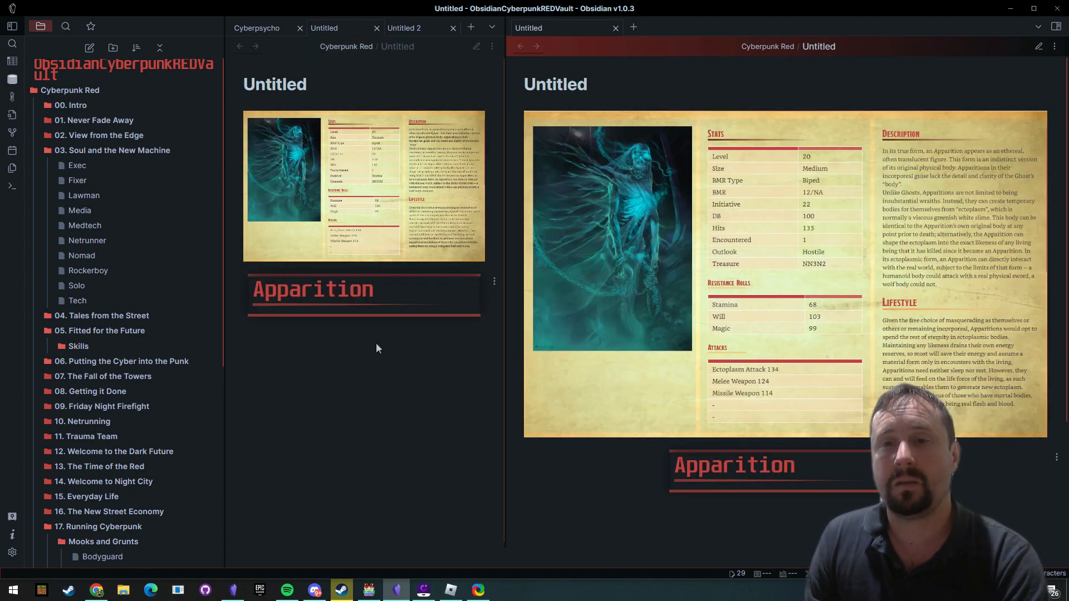
key("ctrl+Print")
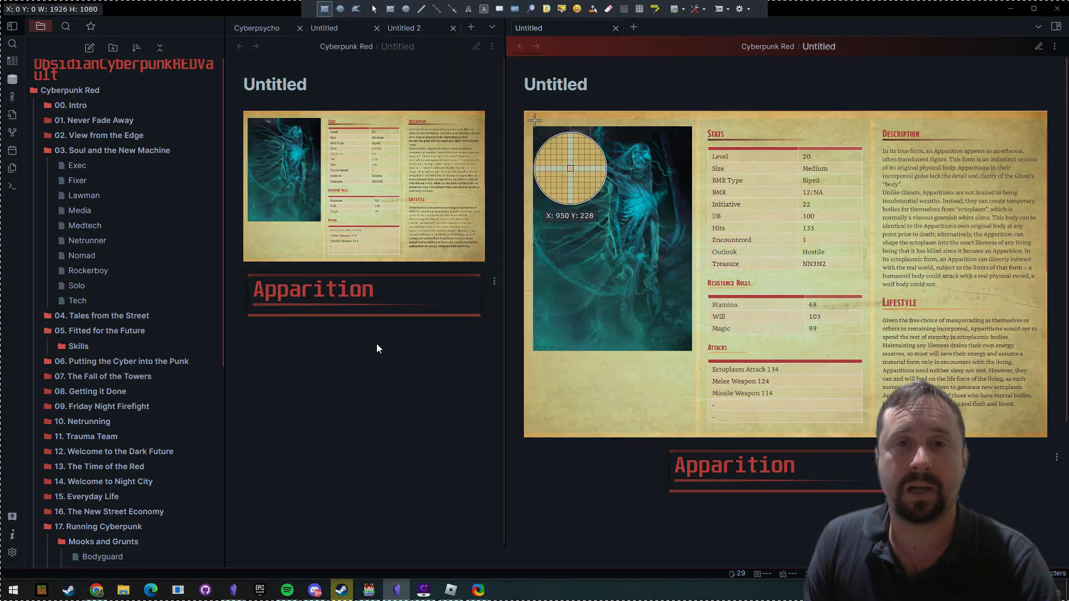
left_click_drag(534, 119, 1043, 433)
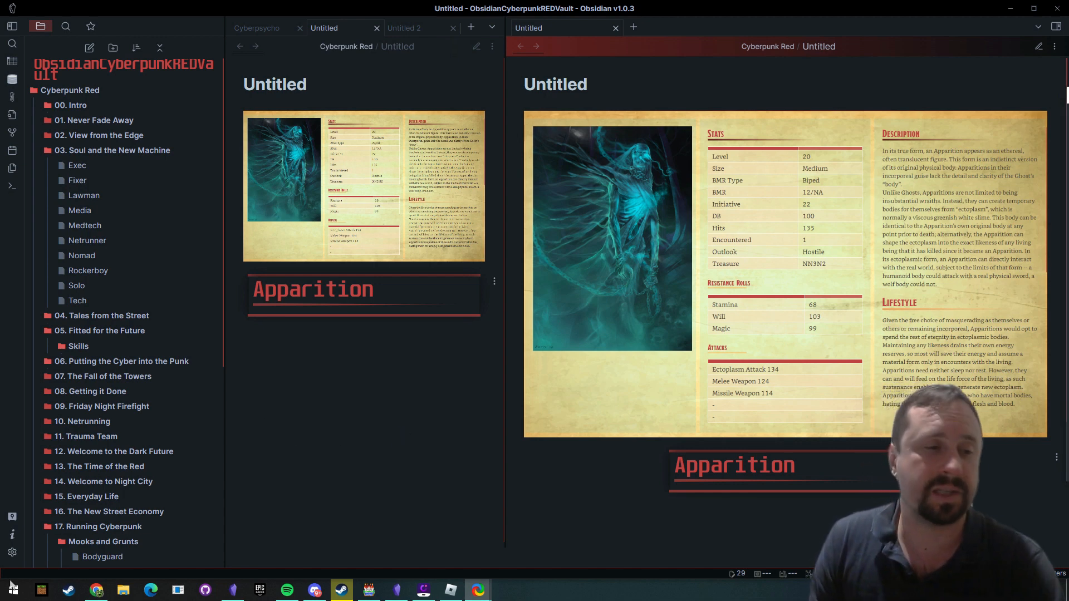
- Edit the GURPs 2 layout in the TTRPG Statblocks settings and add a second top-level Group block below the heading group
left_click(12, 552)
scroll(292, 279, "down", 2)
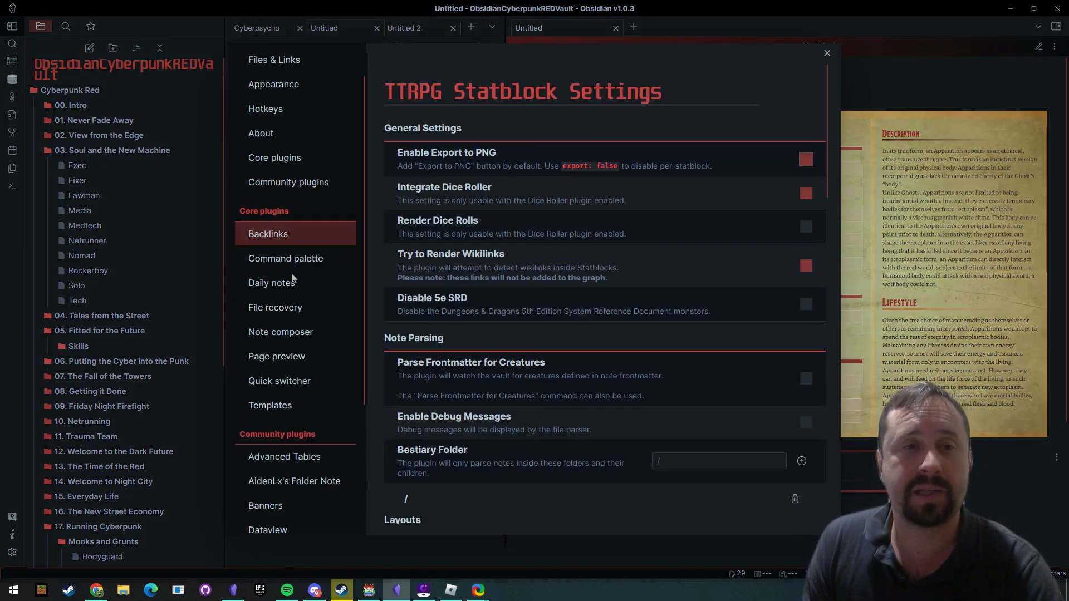
scroll(292, 278, "down", 3)
scroll(683, 216, "down", 5)
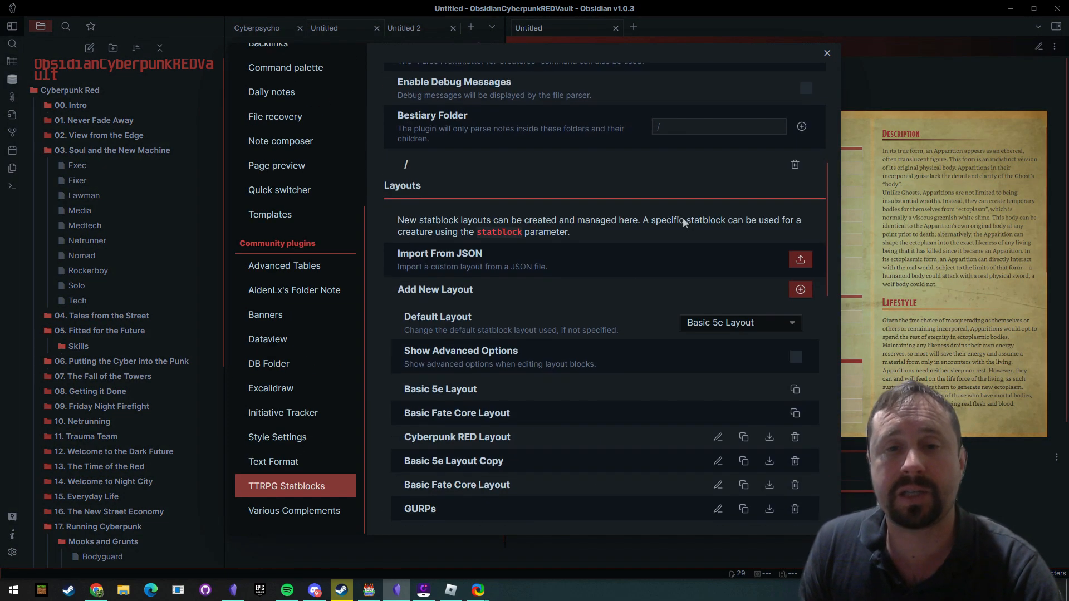
scroll(684, 222, "down", 7)
scroll(690, 215, "up", 3)
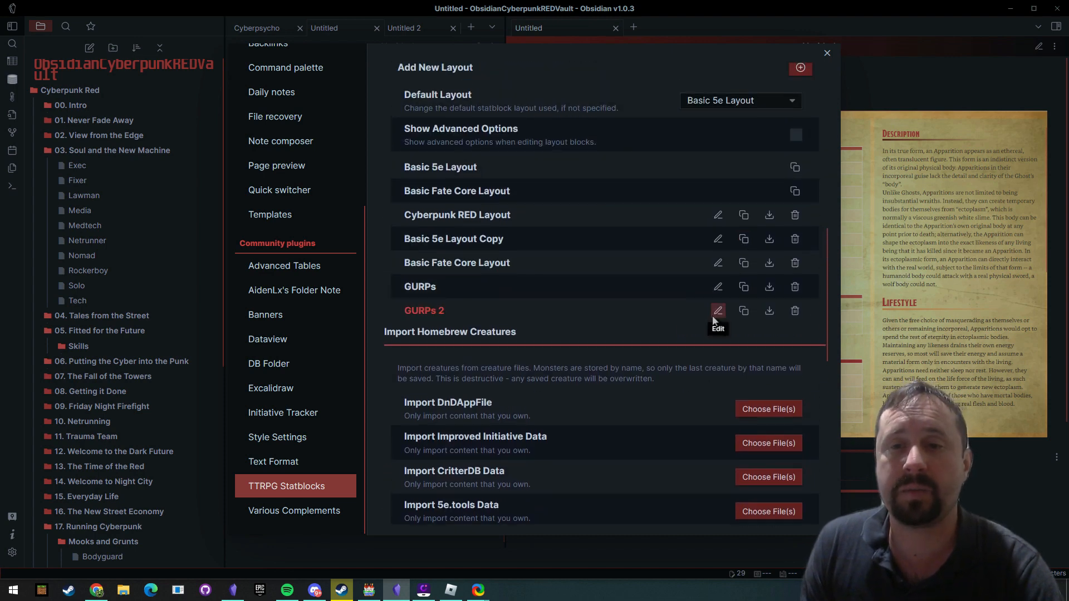
left_click(718, 312)
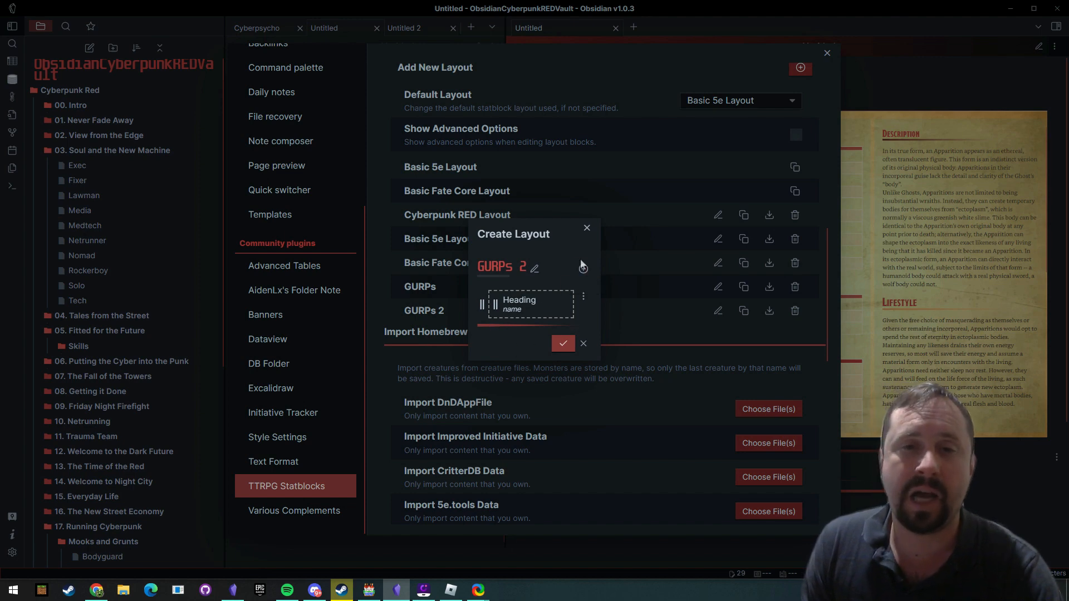
left_click(583, 296)
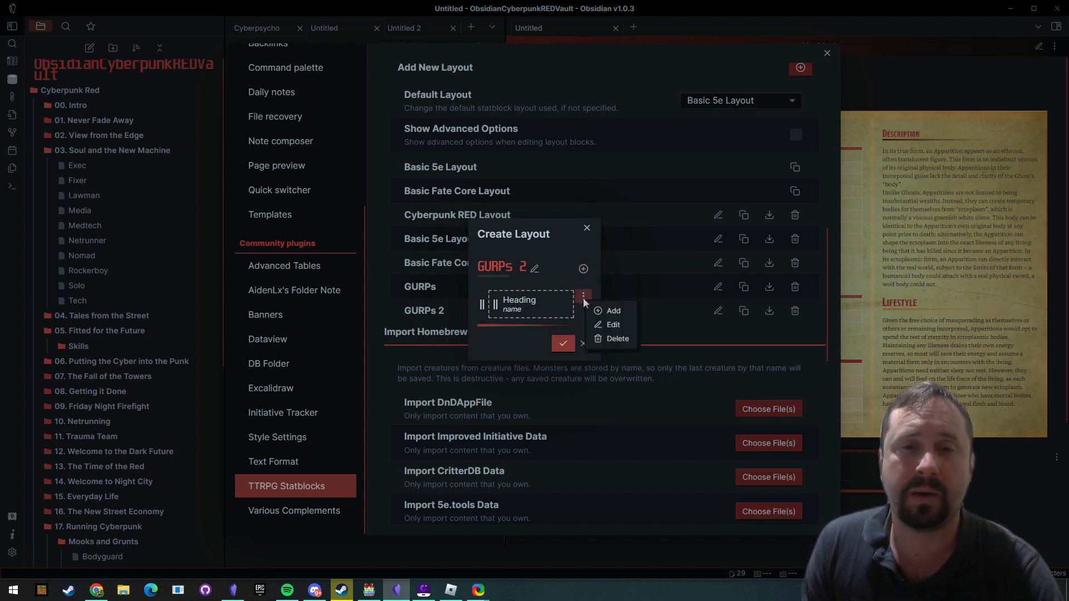
left_click(582, 268)
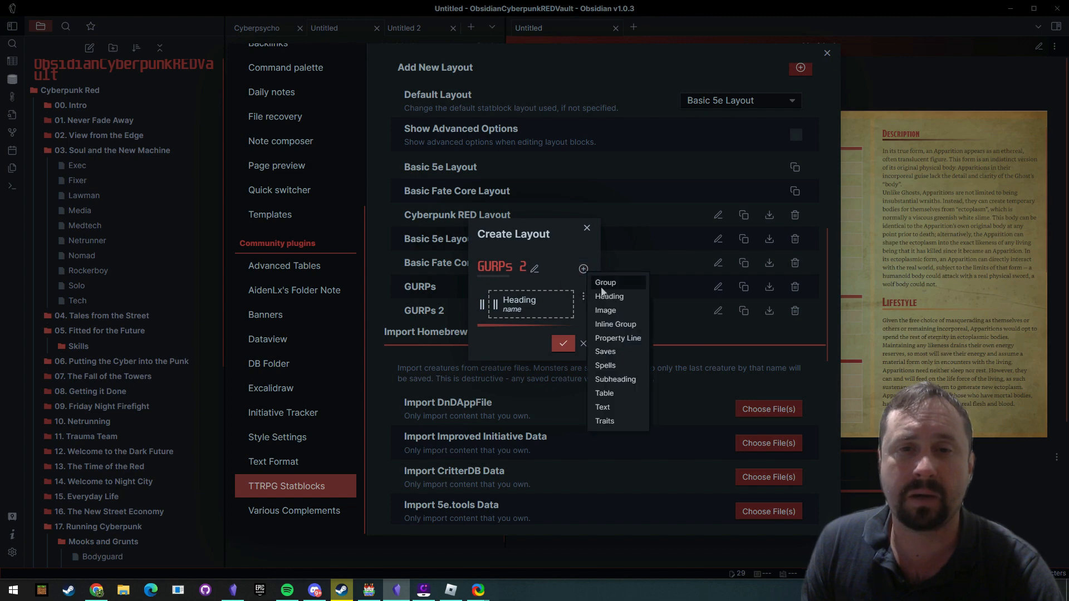
left_click(606, 283)
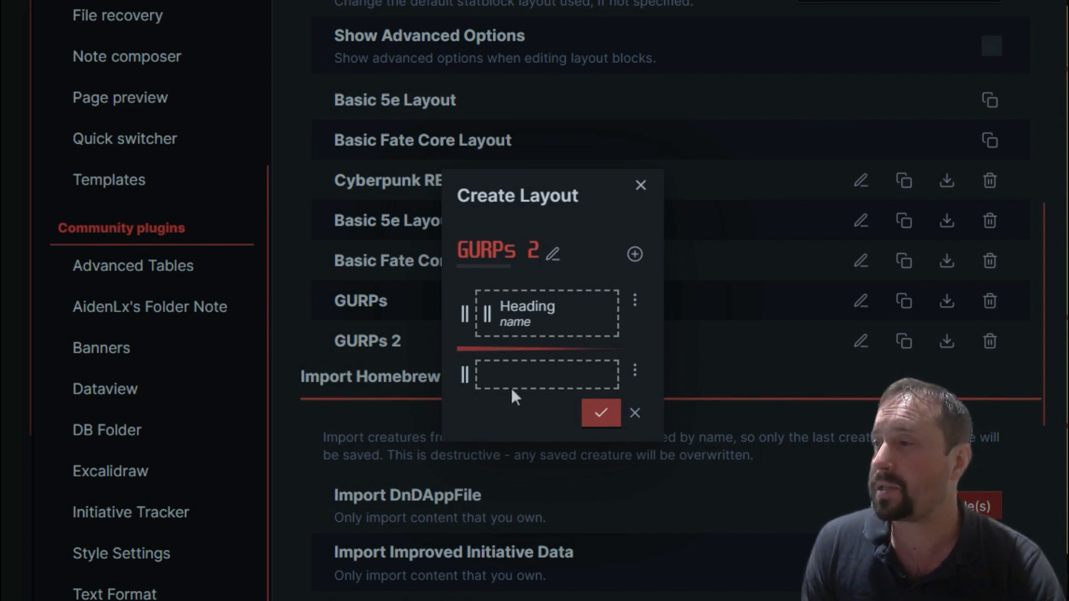
- Add a Property Line block to the empty second group of the GURPs 2 layout and link it to the level property
left_click(636, 368)
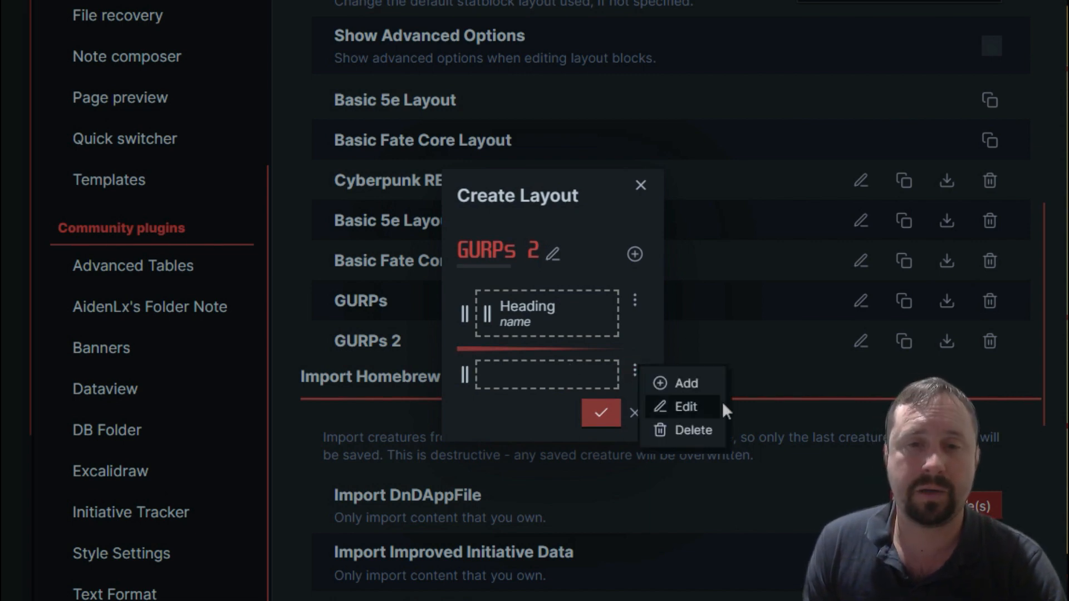
left_click(688, 382)
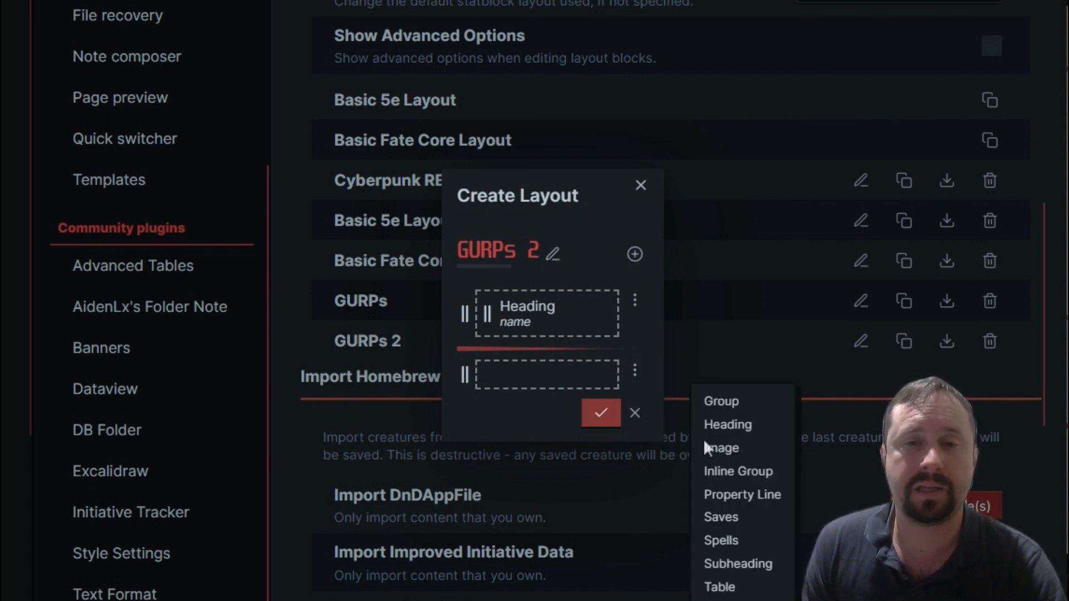
left_click(733, 490)
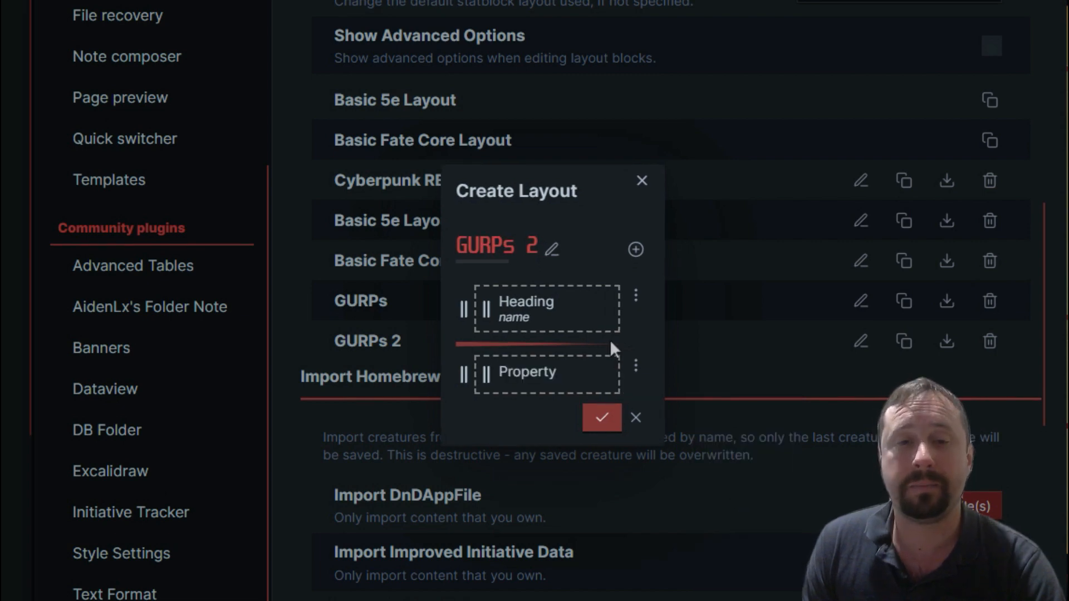
left_click(569, 373)
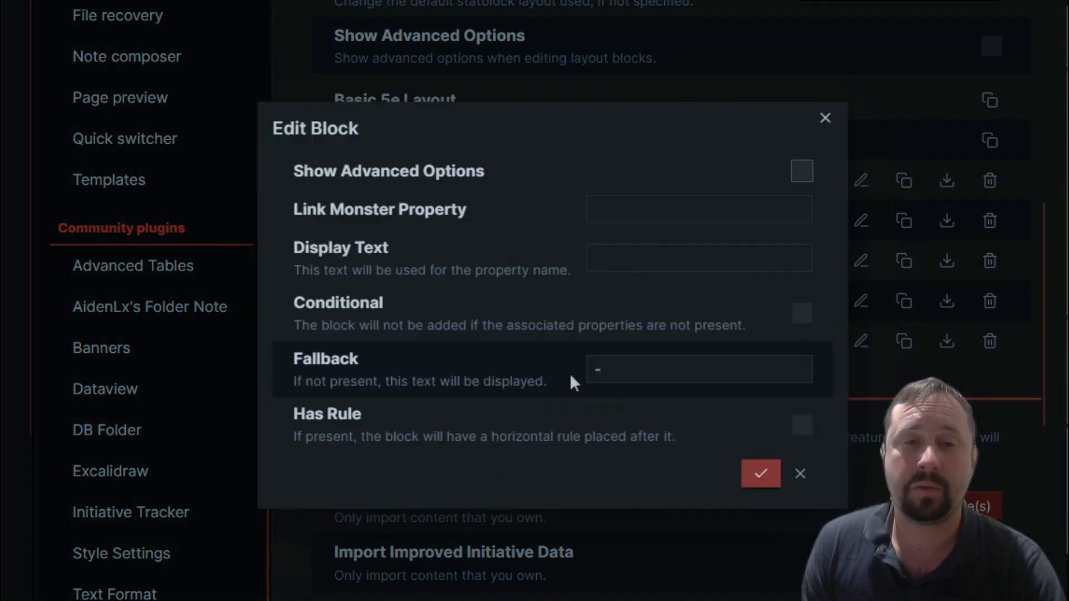
left_click(611, 201)
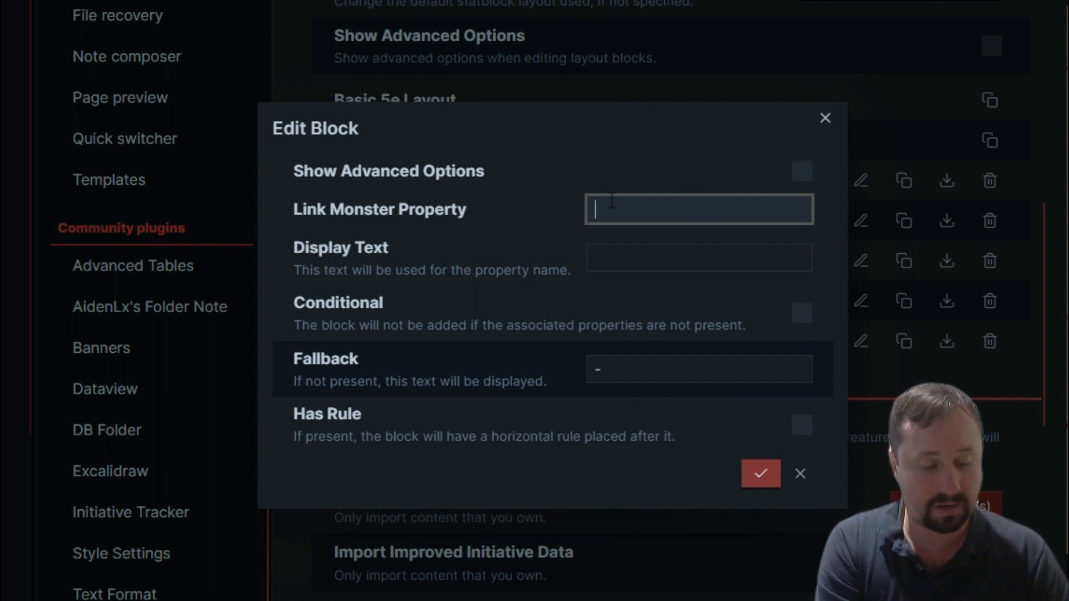
type("level")
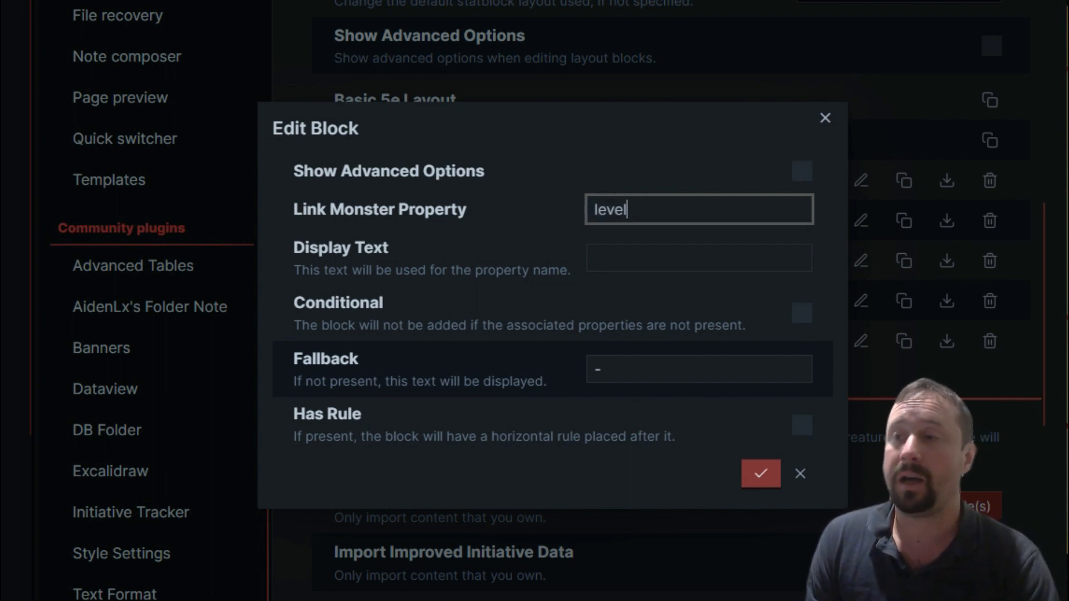
- Check the property name against the Apparition code screenshot, and set the block's display text to Level
left_click_drag(1068, 14, 946, 2)
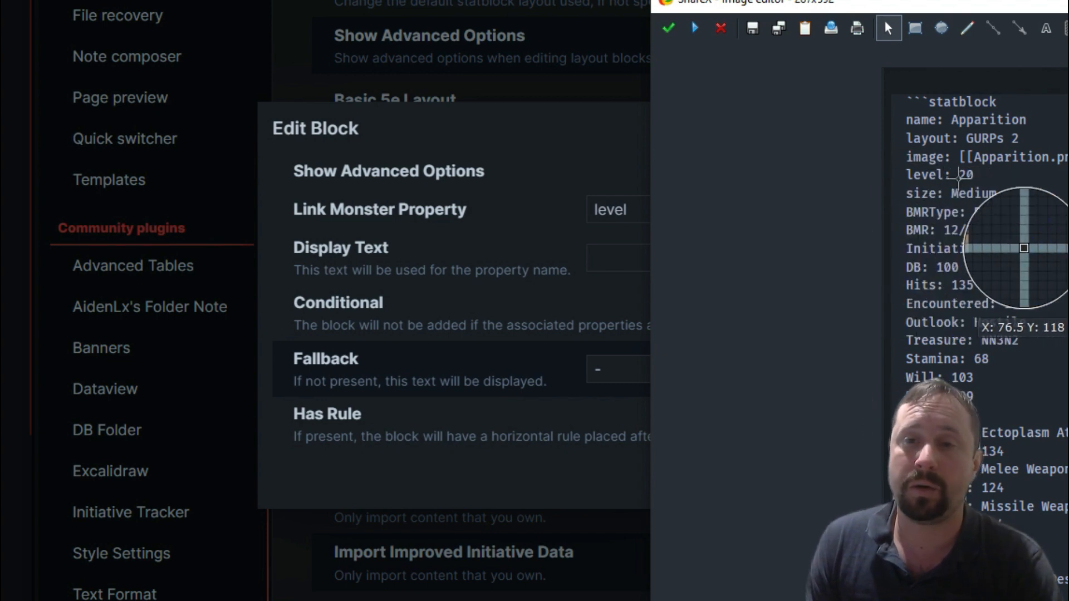
left_click_drag(965, 5, 1068, 7)
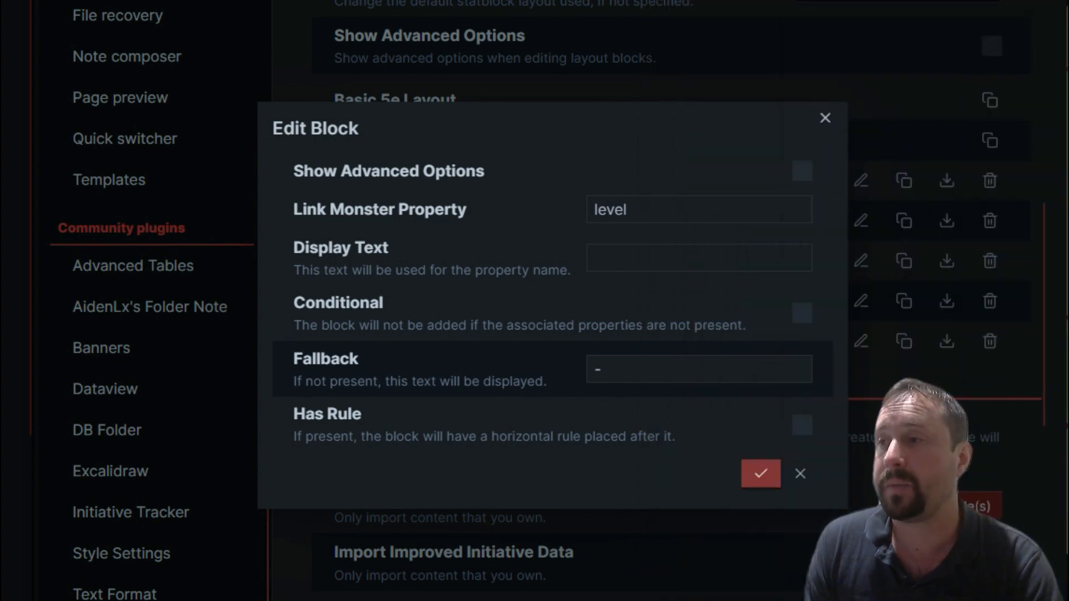
left_click(596, 253)
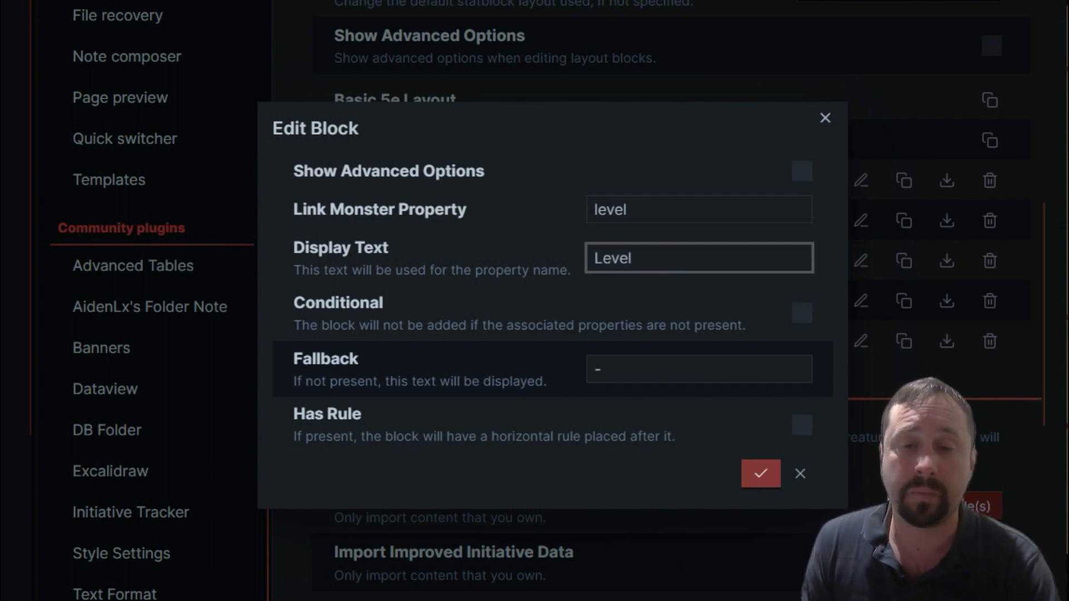
left_click(753, 472)
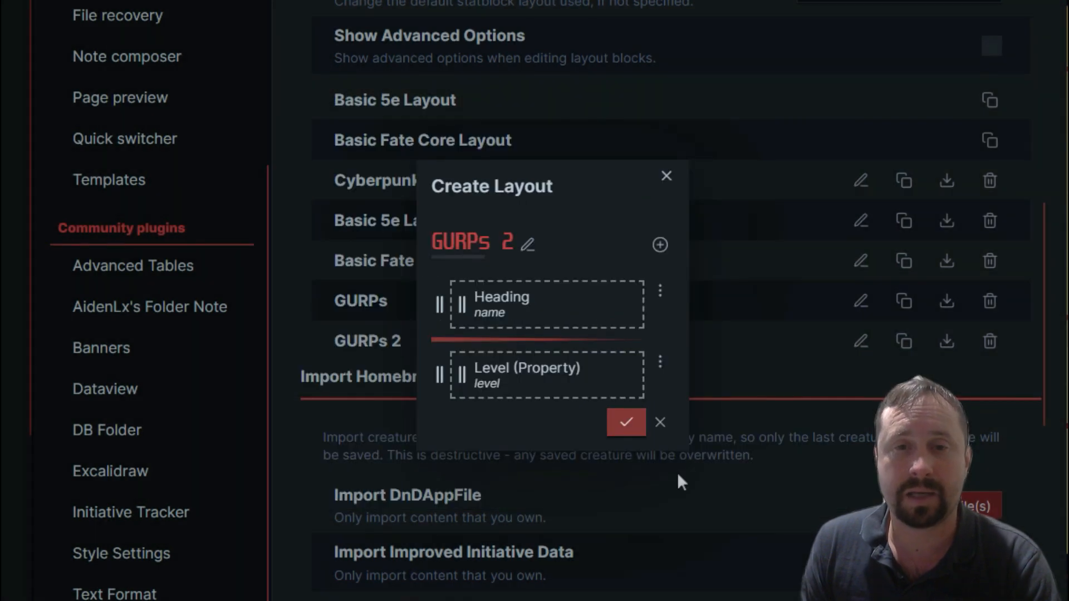
- Save the GURPs 2 layout and reload the Untitled note in the narrower pane to refresh its Apparition statblock
left_click(623, 422)
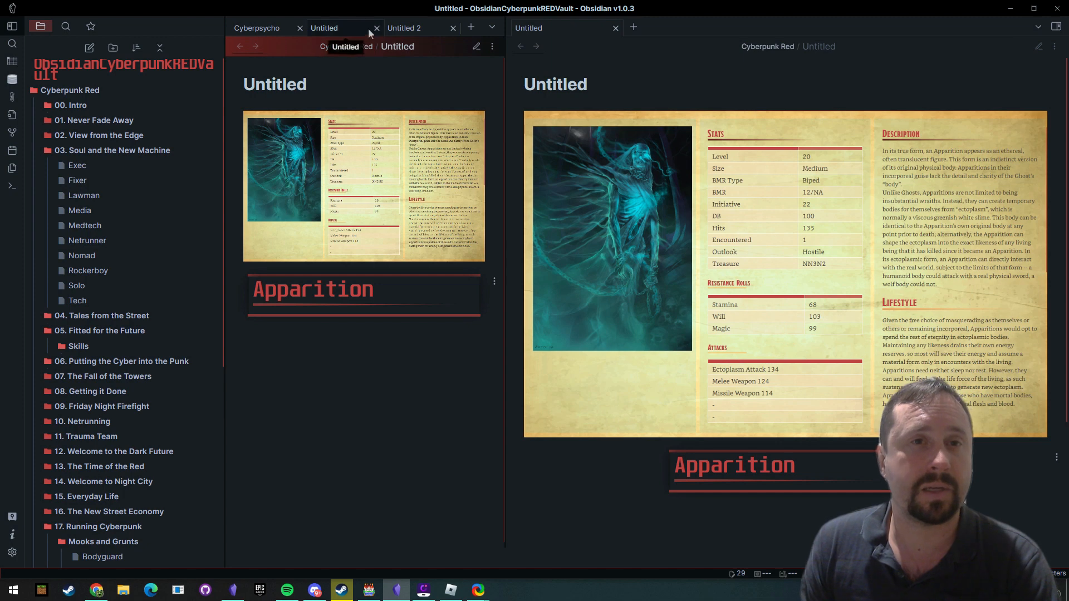
left_click(100, 228)
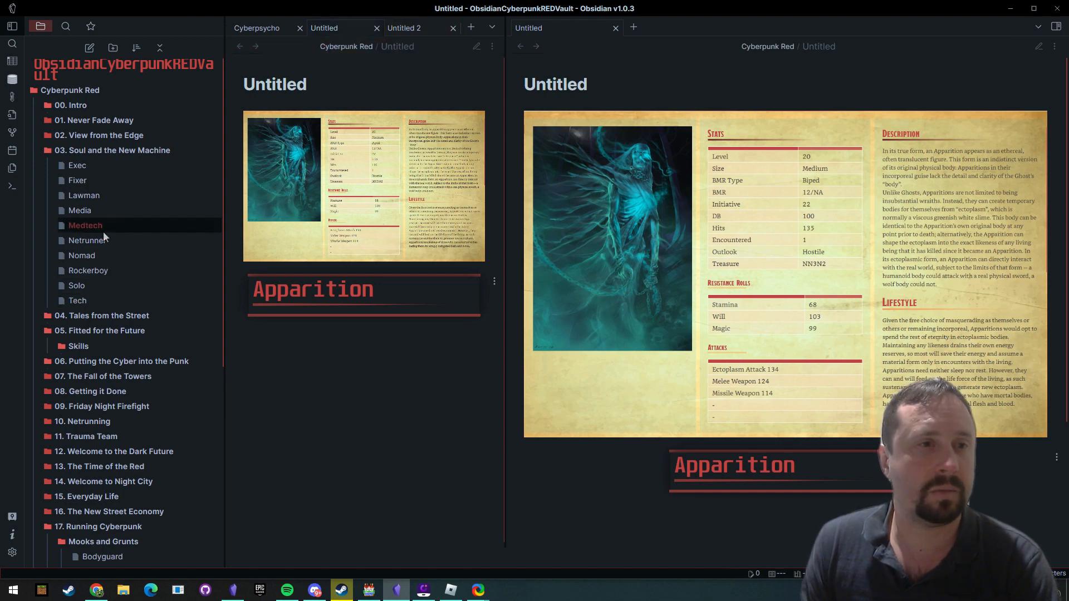
left_click(238, 48)
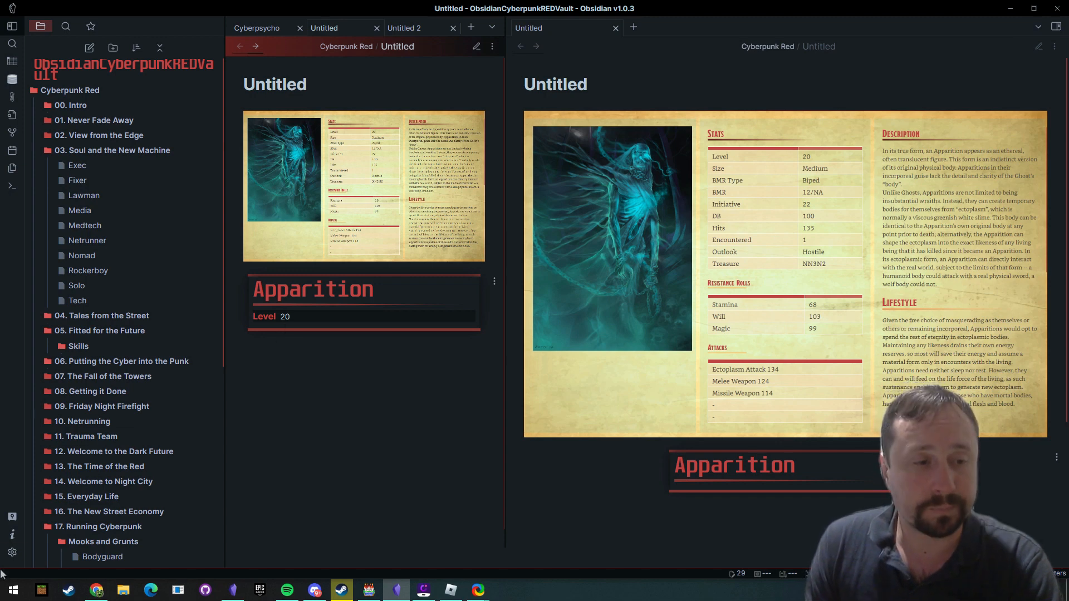
- Reopen the GURPs 2 layout in the TTRPG Statblocks settings and add a Property Line block below Level in the second group
left_click(12, 552)
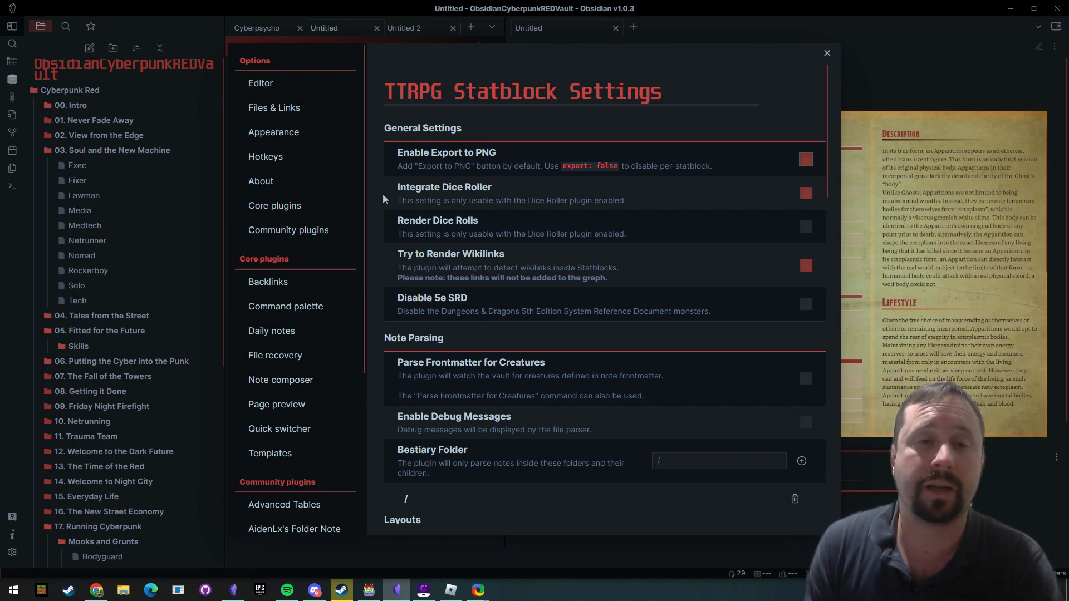
scroll(613, 301, "down", 5)
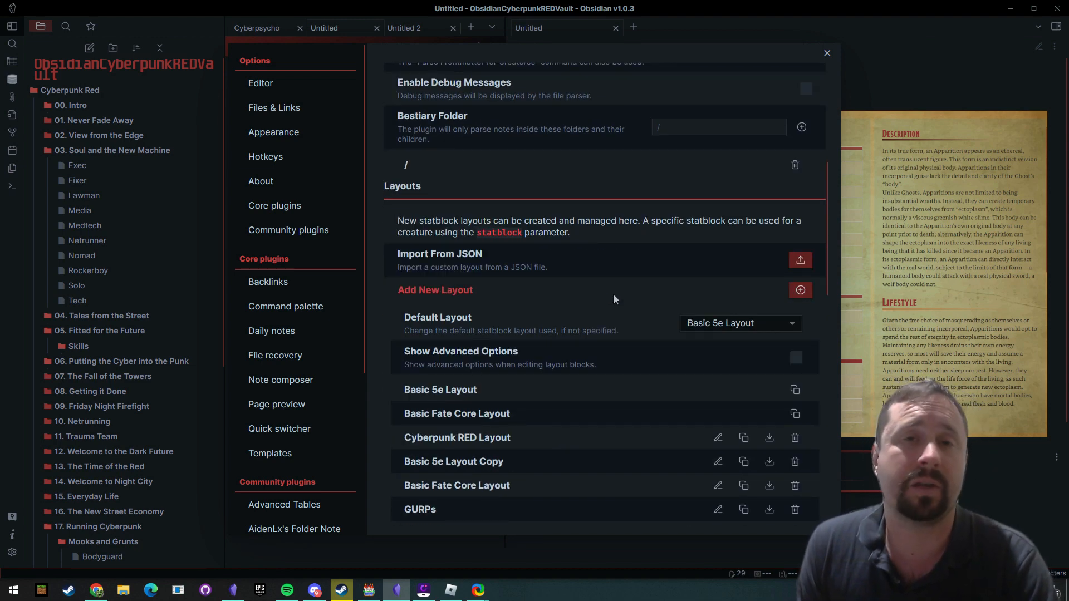
scroll(622, 309, "down", 1)
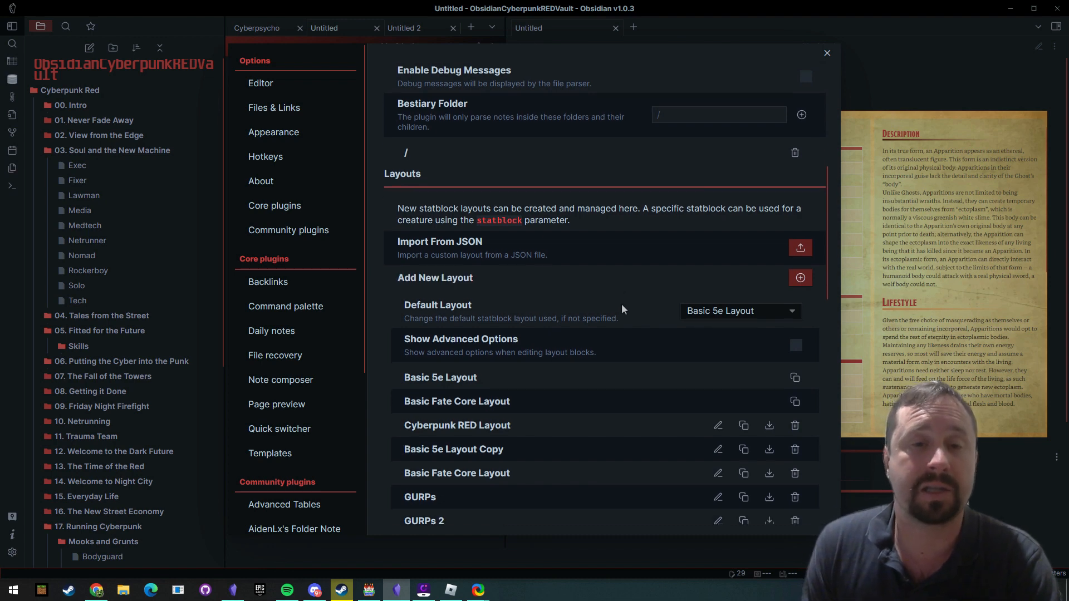
scroll(621, 303, "down", 2)
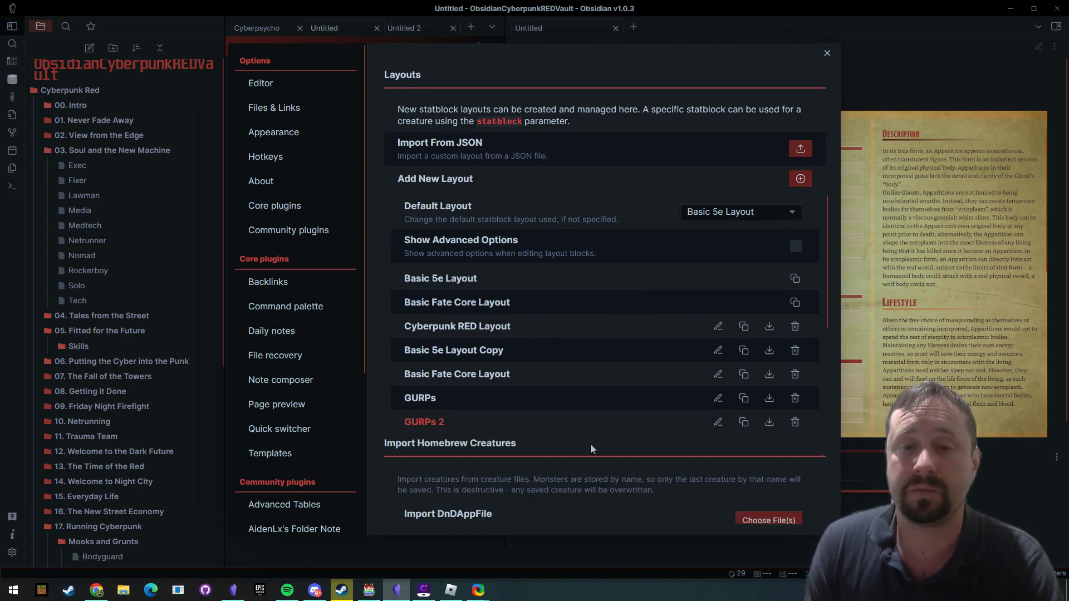
left_click(718, 423)
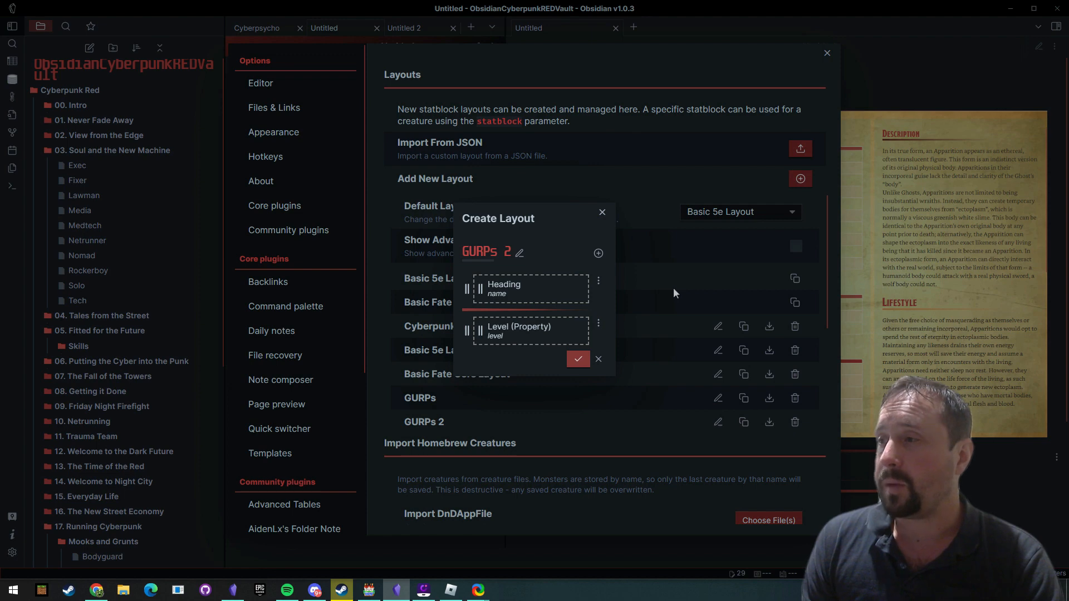
left_click(601, 327)
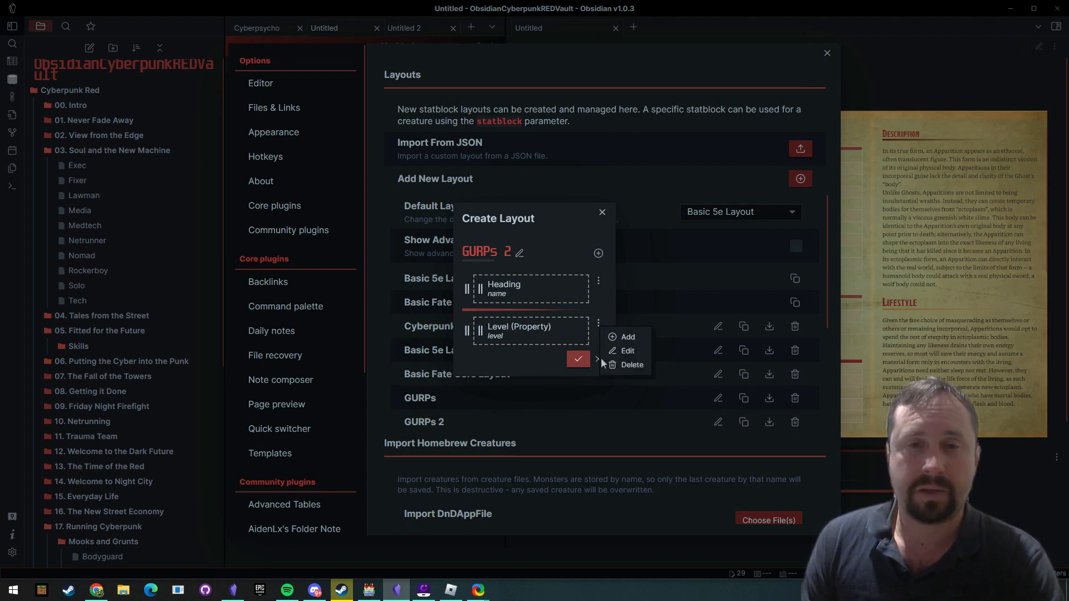
left_click(617, 340)
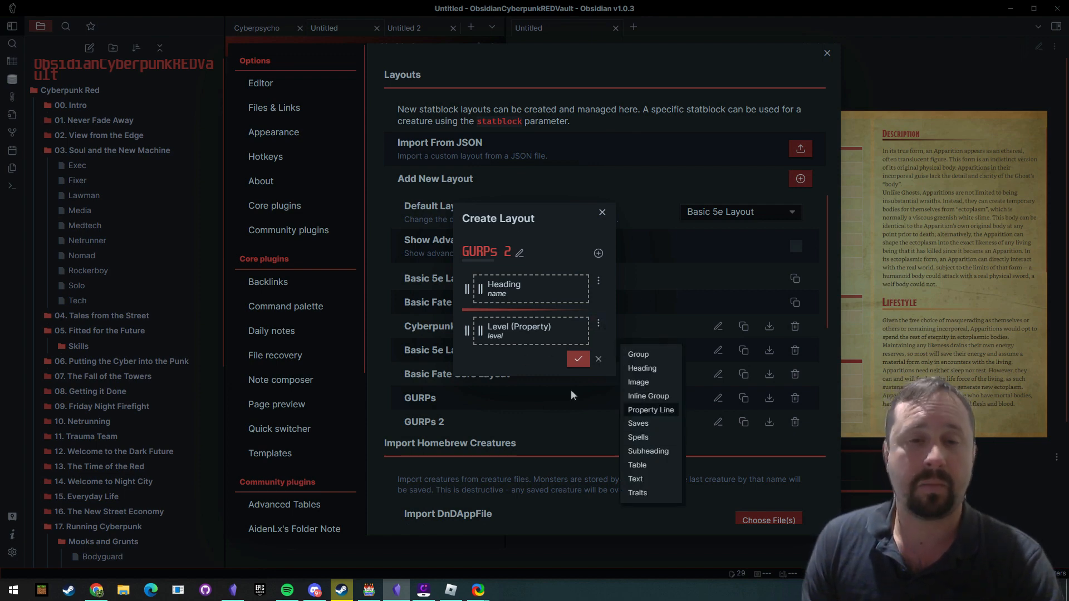
left_click(647, 401)
- Link the new property block to the size property and give it the display text Size
left_click(560, 343)
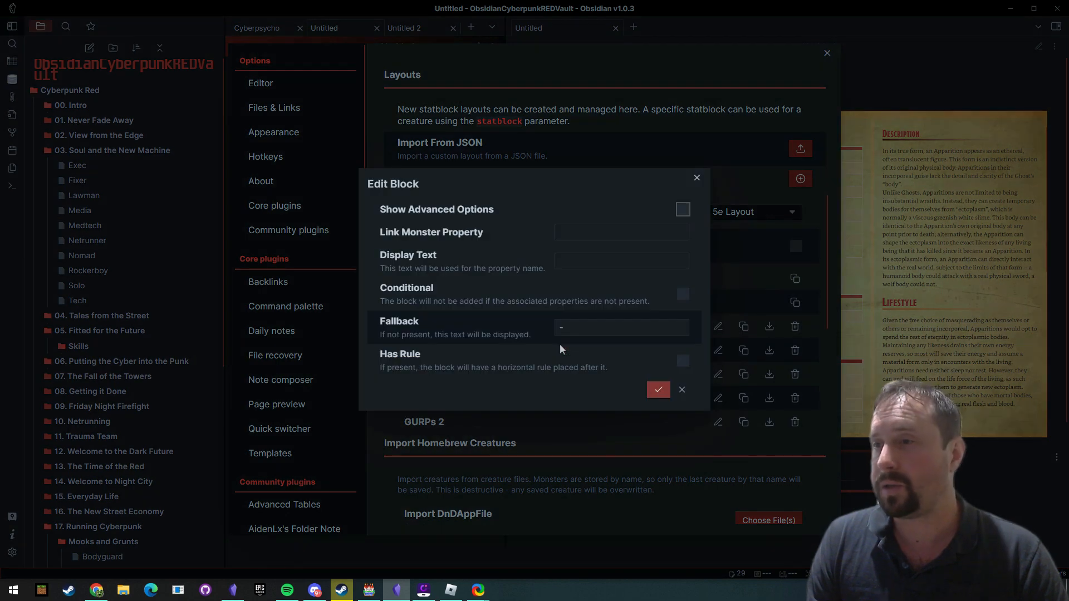
left_click(579, 229)
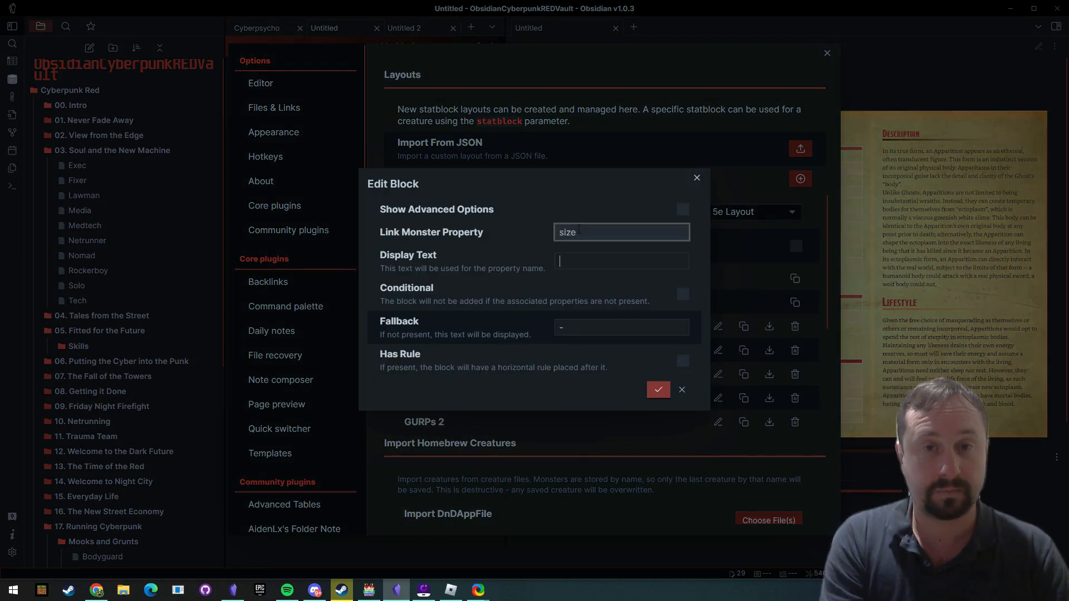
key("Tab")
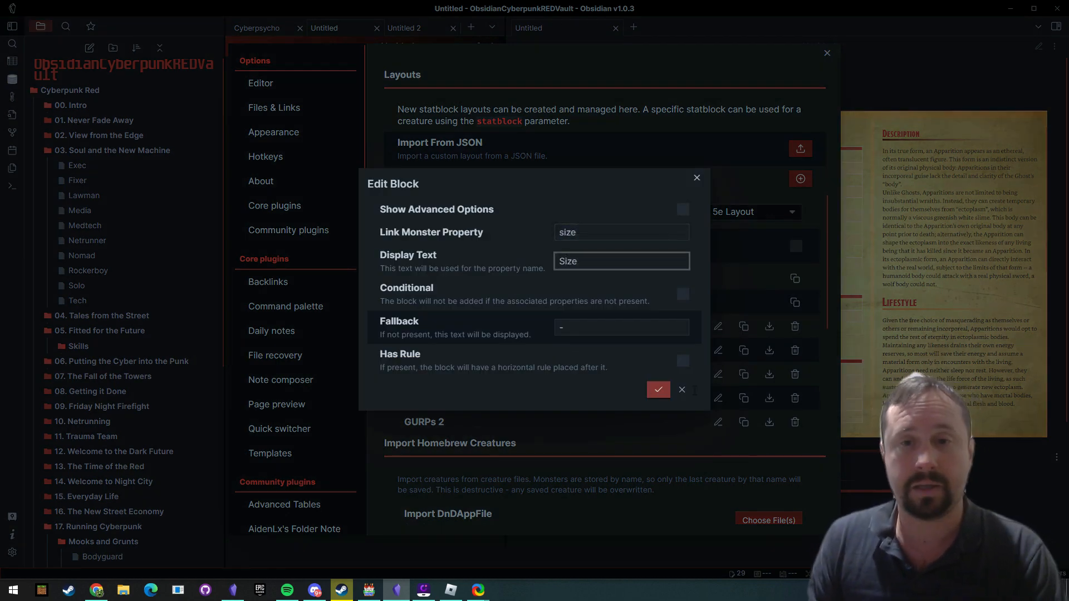
left_click(659, 391)
- Add a third Property Line block below Size in the second group
left_click(599, 311)
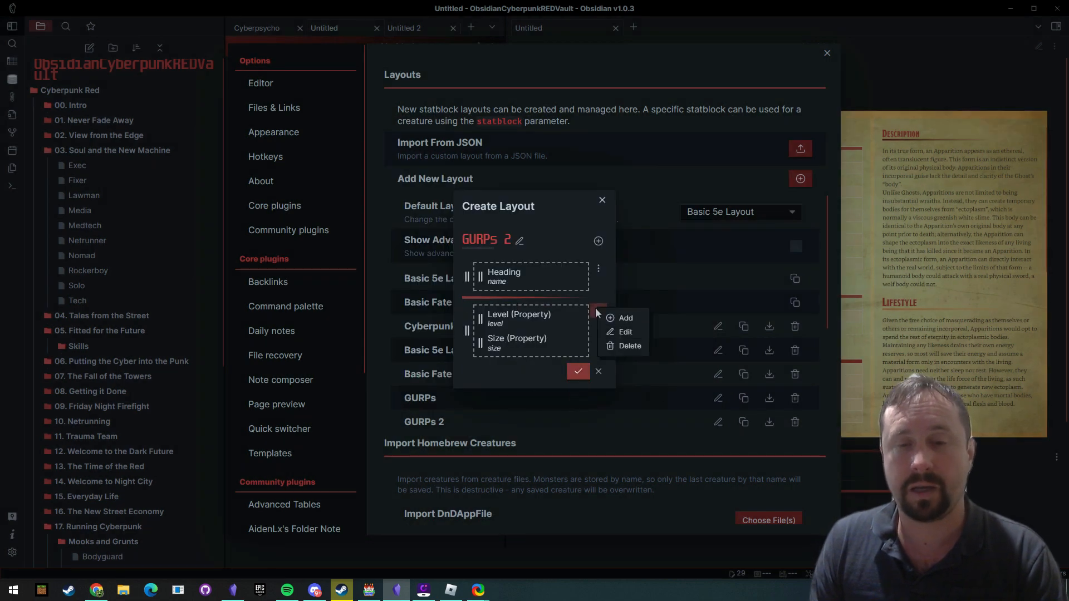
left_click(625, 325)
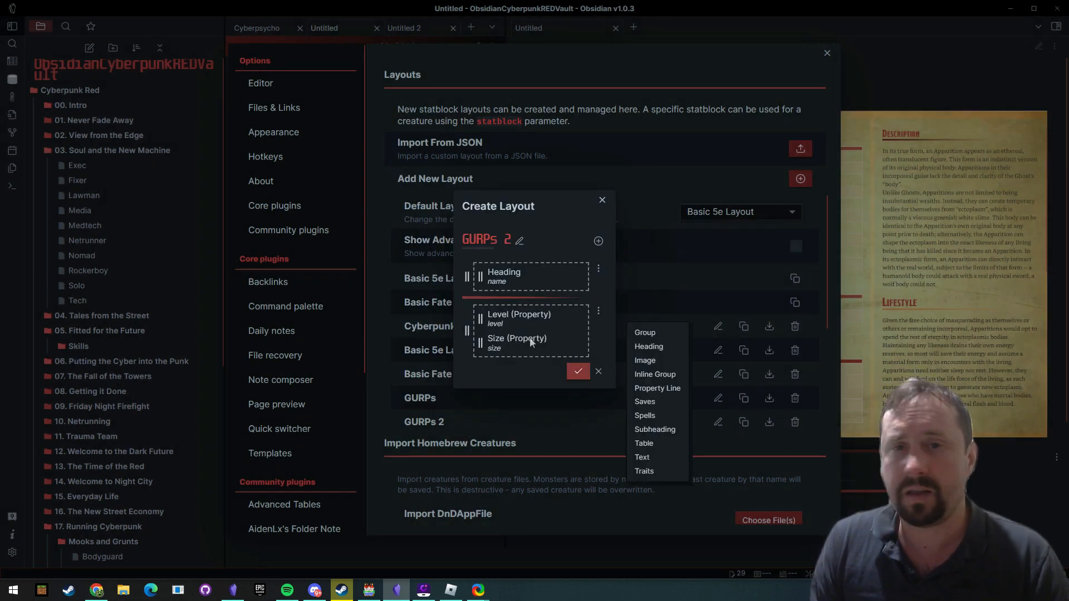
left_click(599, 311)
left_click(625, 326)
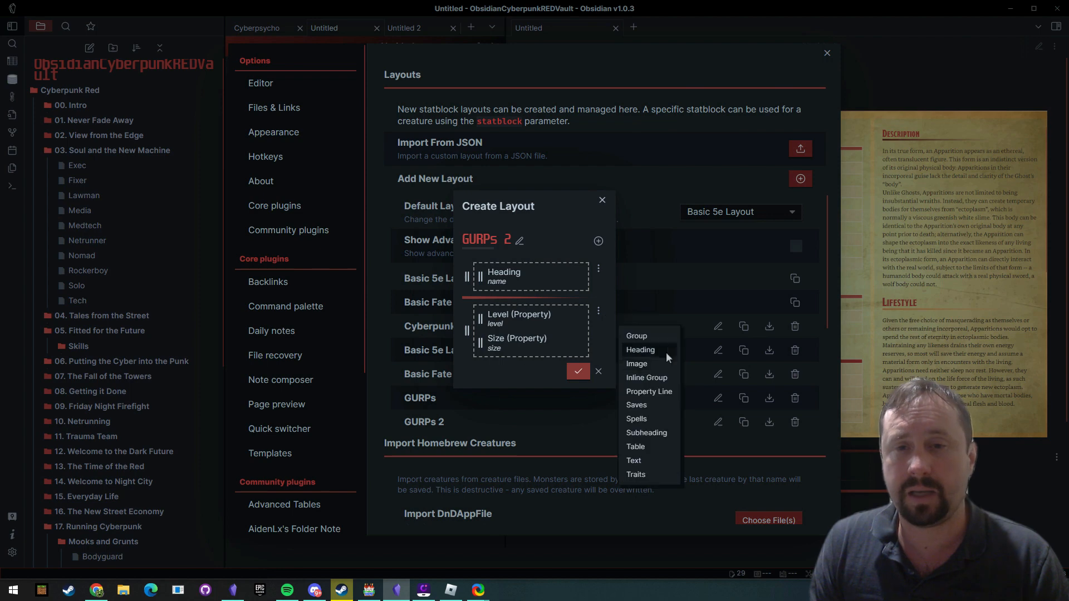
left_click(647, 392)
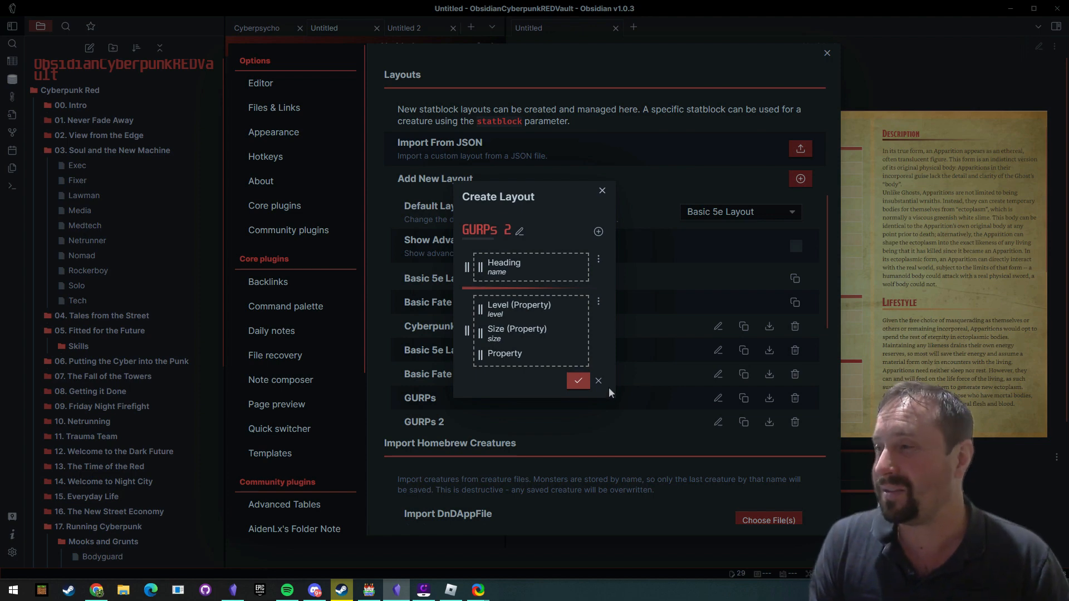
- Link the third property block to BMRType and set its display text to BMR Type
mouse_move(564, 337)
left_click(559, 357)
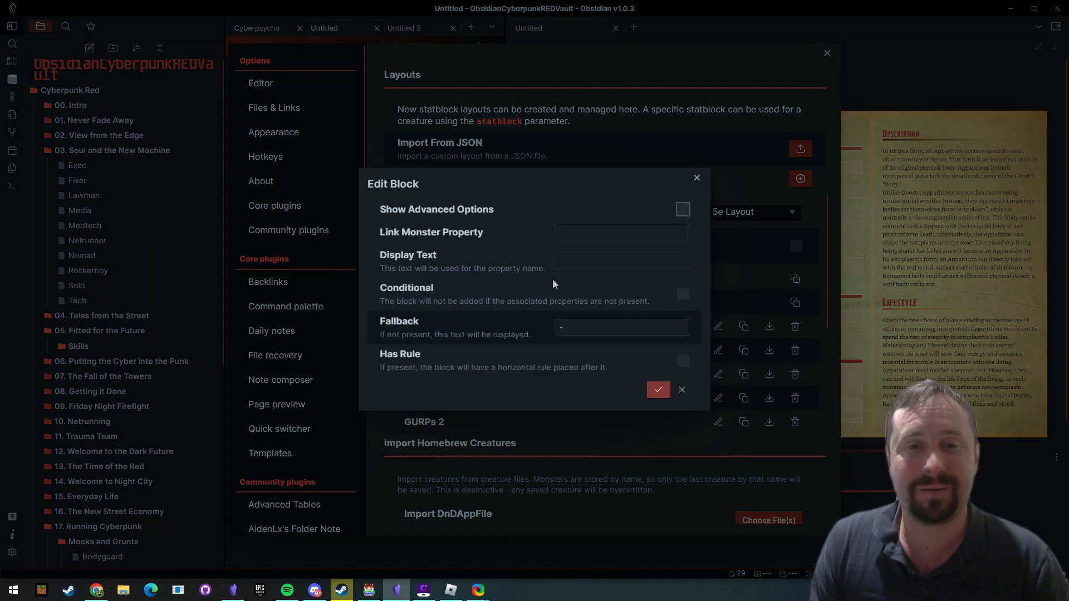
left_click(584, 233)
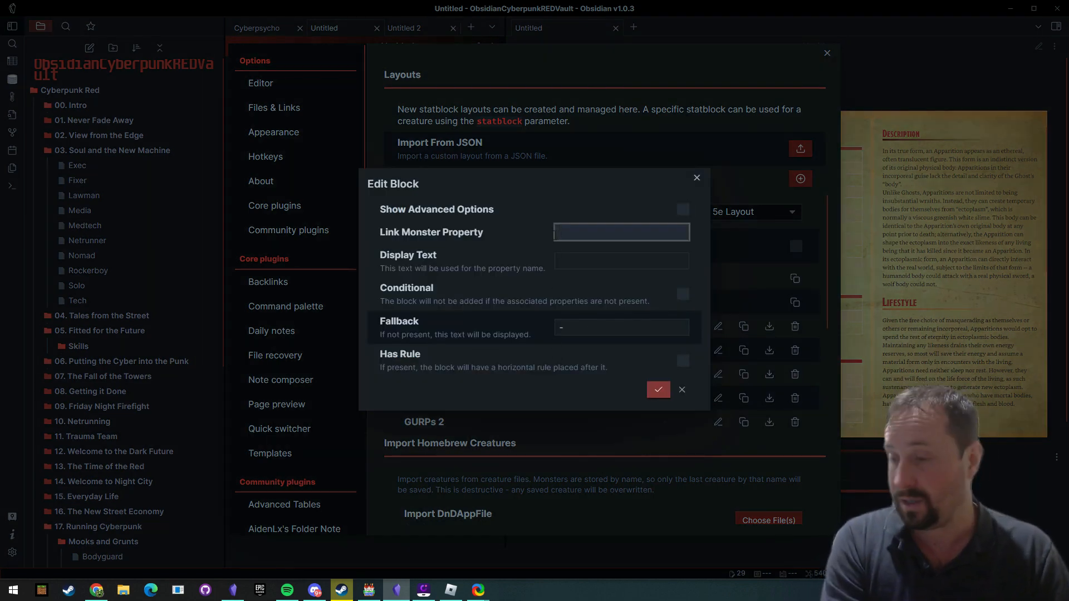
type("BMRTy")
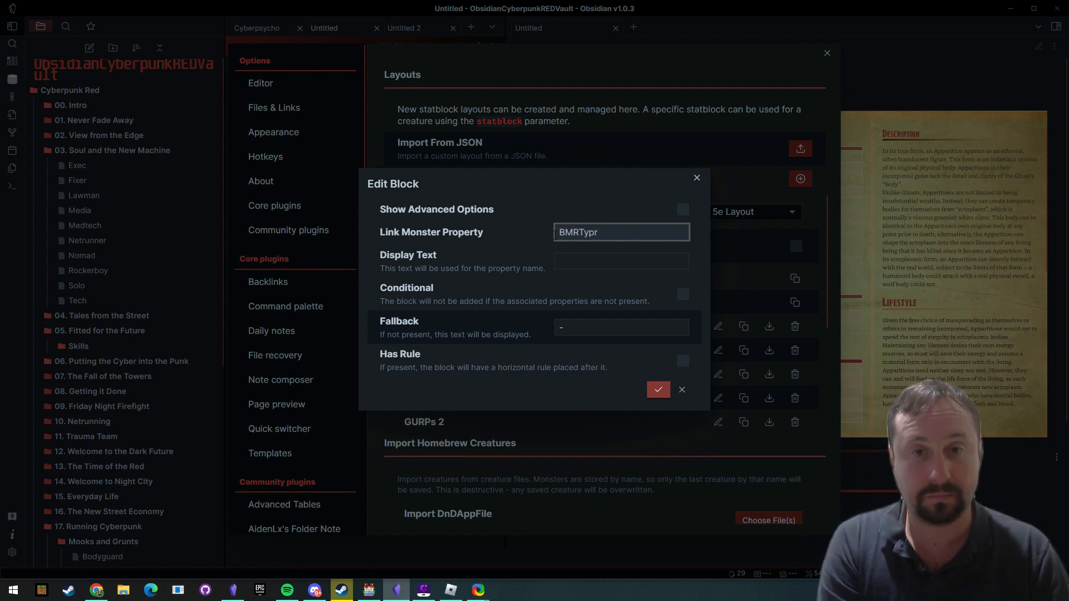
type("pe")
key("ctrl+c")
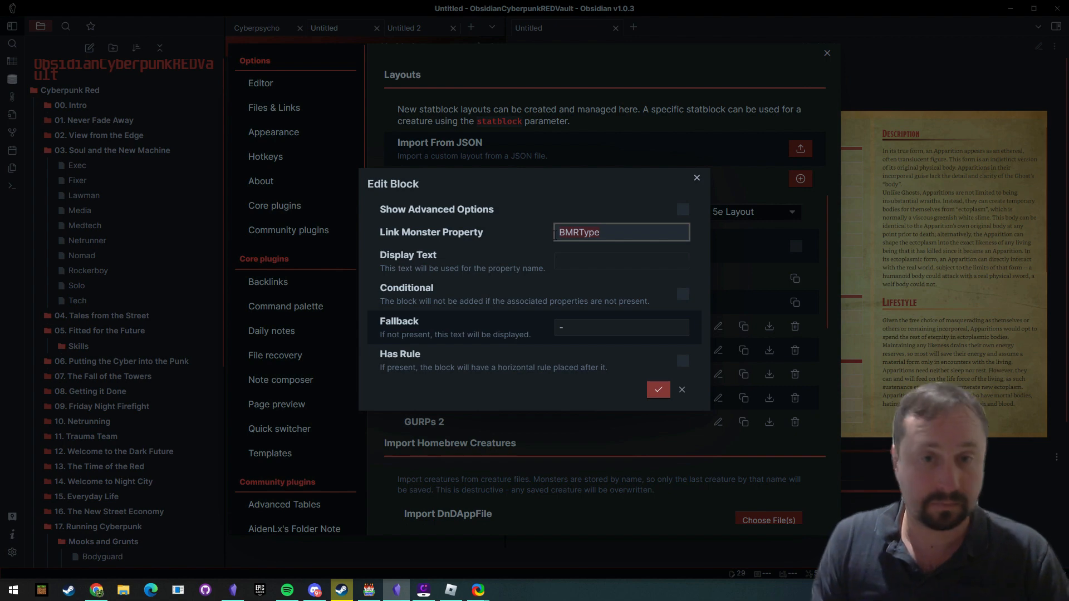
left_click(566, 263)
key("ctrl+v")
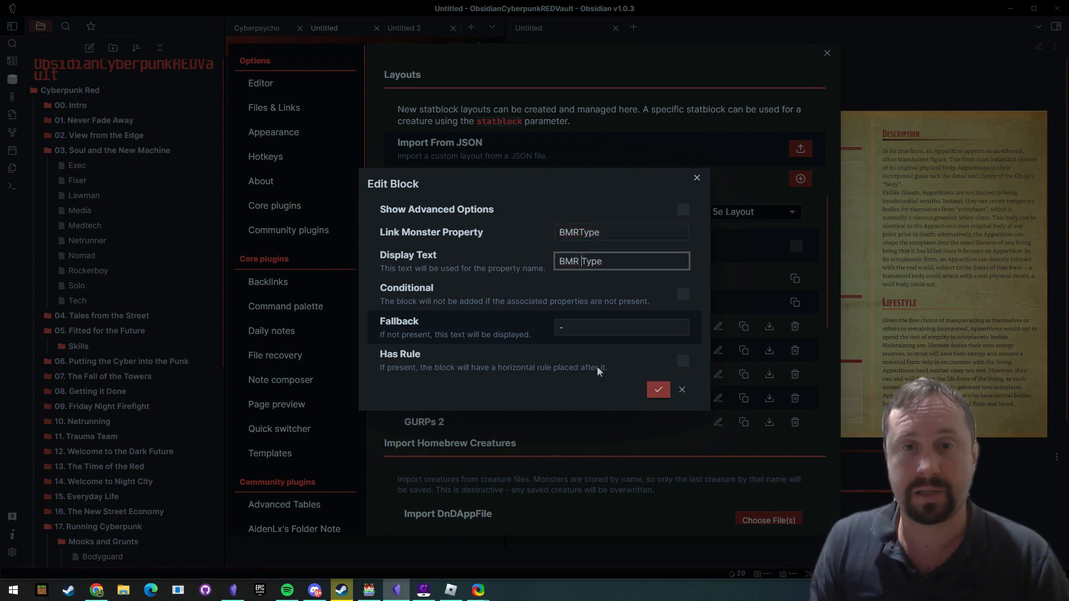
left_click(656, 389)
- Save the layout with its Size and BMR Type blocks, close the settings and reload the Untitled note in the narrower pane
left_click(587, 384)
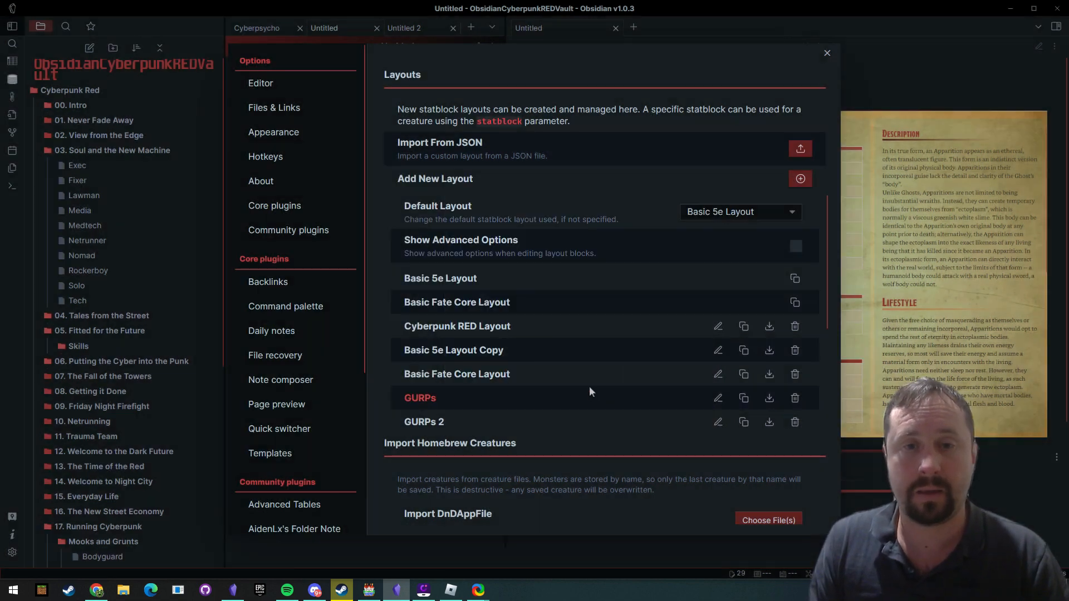
left_click(826, 54)
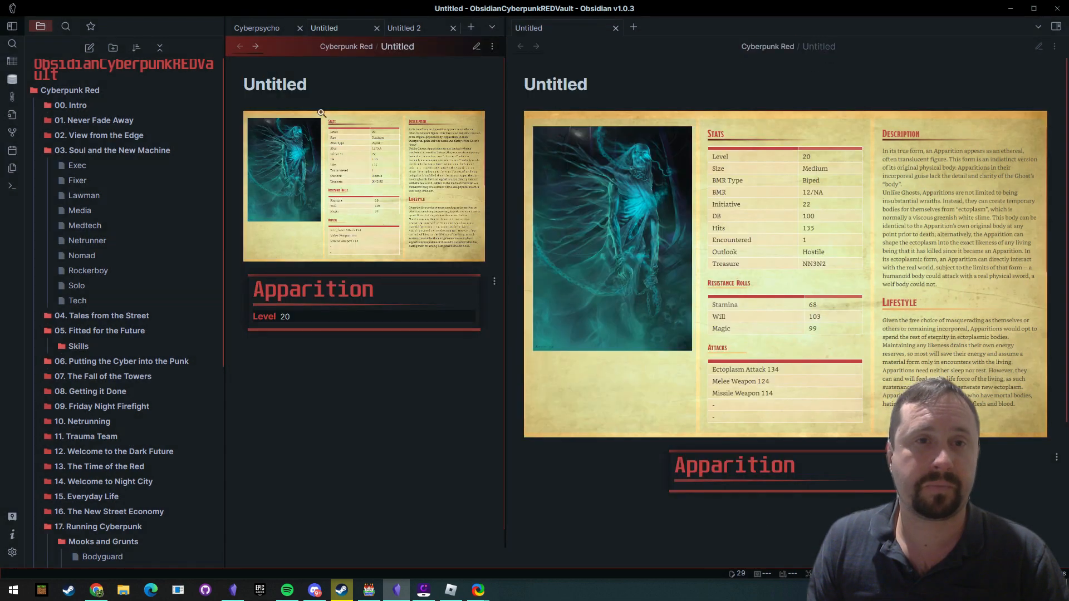
left_click(256, 46)
left_click(239, 46)
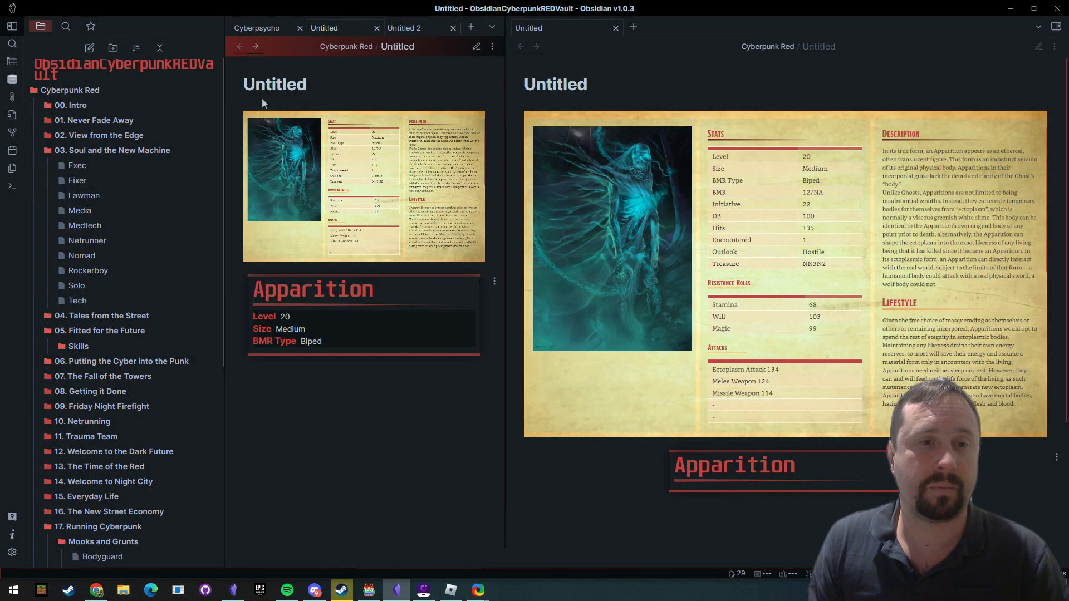
- Open the GURPs 2 layout for editing in the TTRPG Statblocks plugin settings
left_click(12, 552)
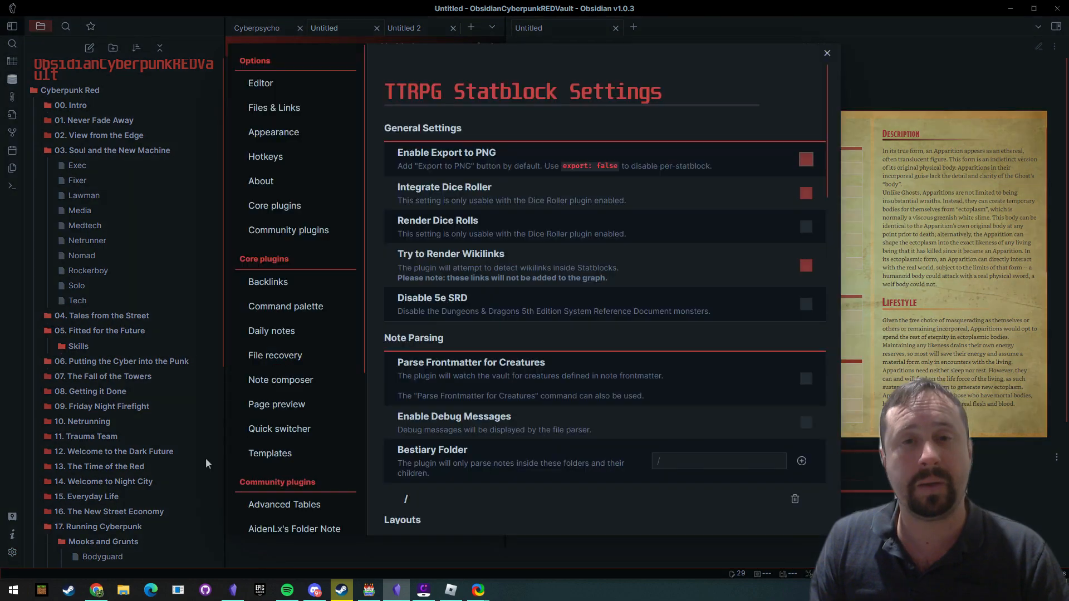
left_click(273, 234)
scroll(583, 213, "down", 4)
scroll(662, 335, "down", 3)
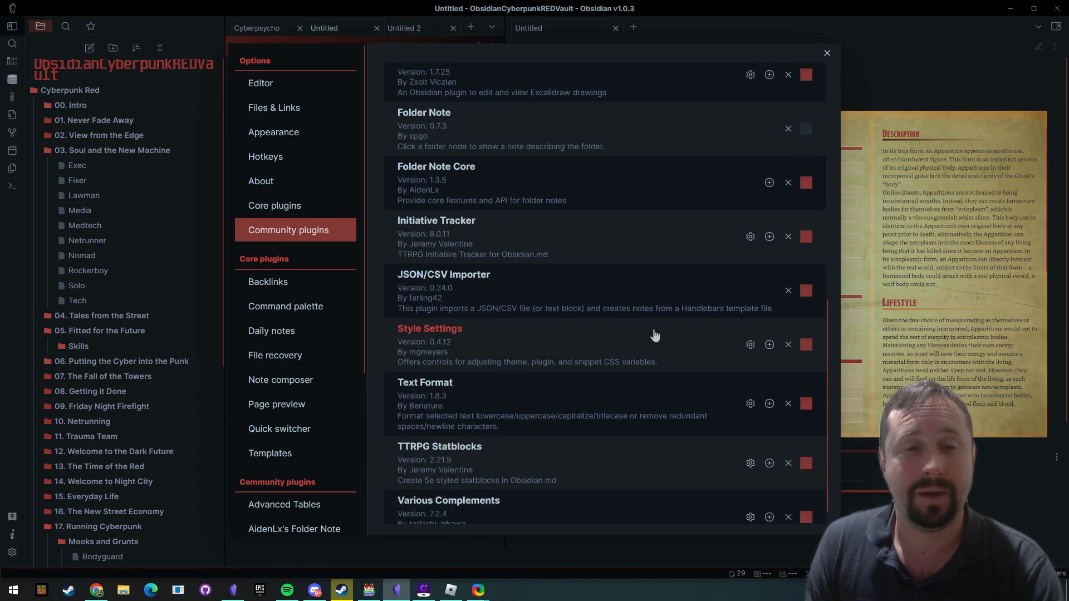
scroll(282, 448, "down", 4)
left_click(285, 511)
left_click(309, 485)
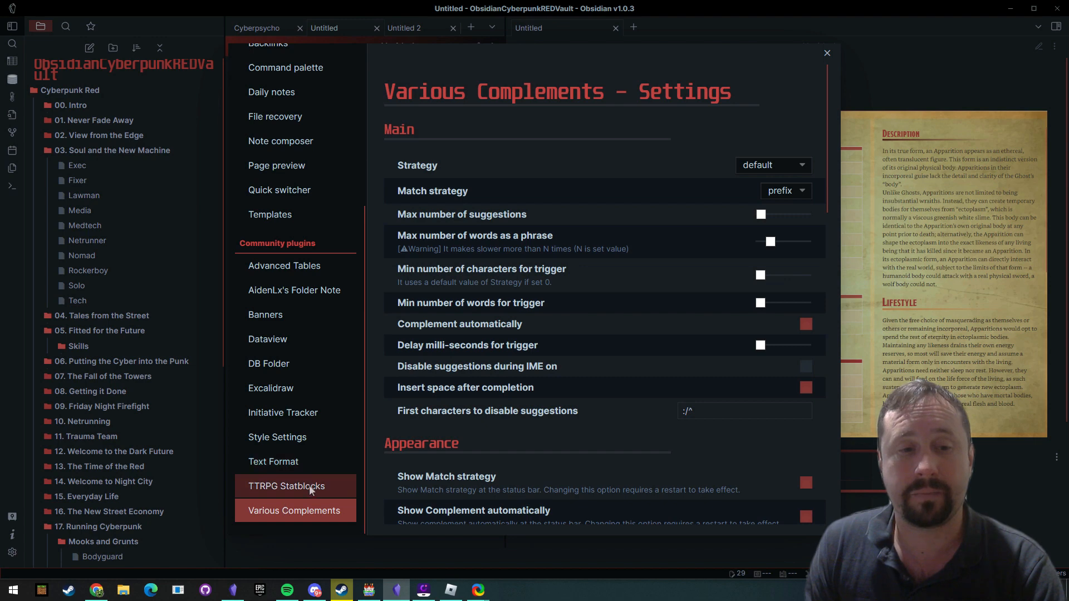
scroll(640, 284, "down", 10)
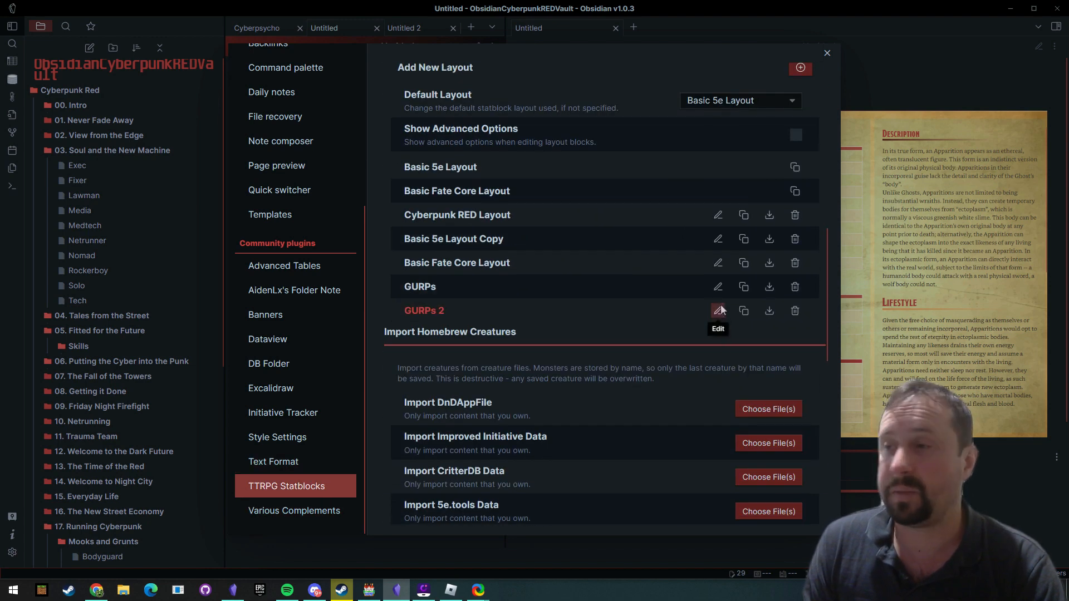
left_click(718, 310)
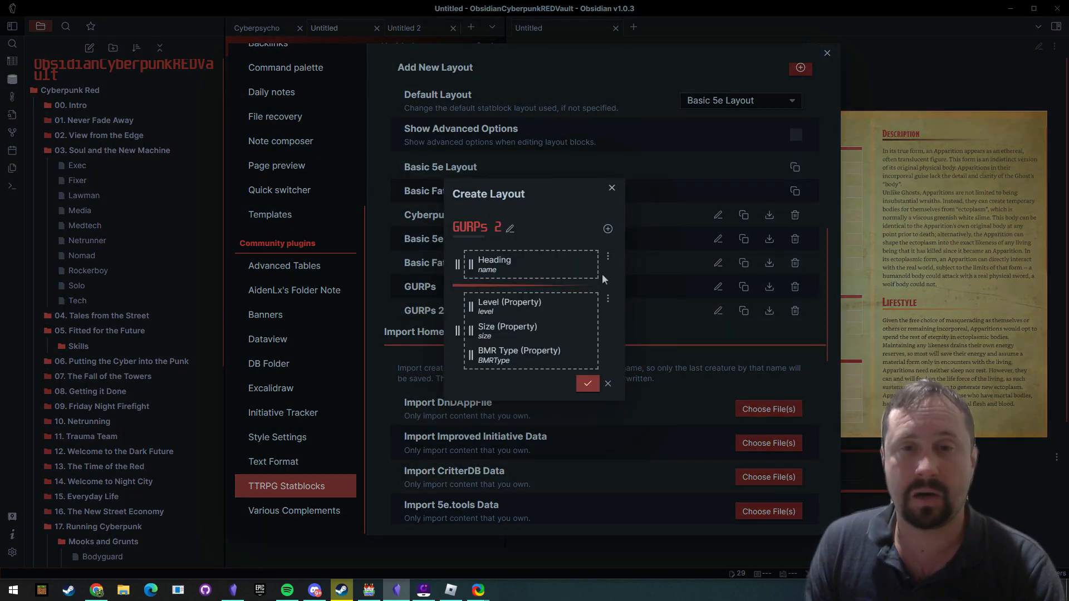
- Add a fourth Property Line block below BMR Type in the second group
left_click(608, 298)
left_click(640, 312)
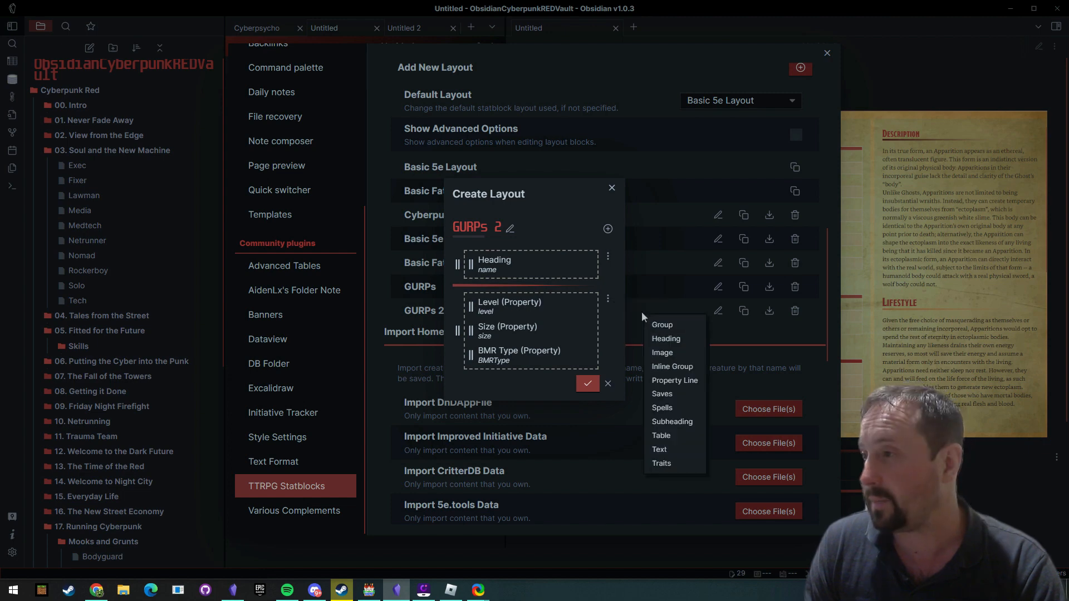
left_click(675, 383)
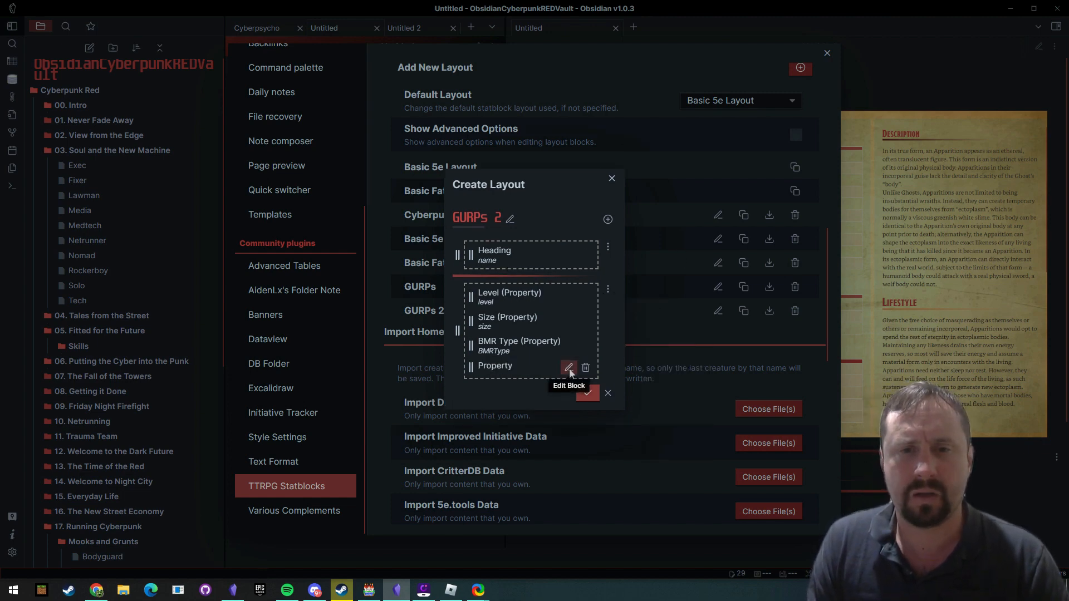
- Try to link the fourth property block to BMR with the display text BMR
left_click(568, 368)
left_click(560, 235)
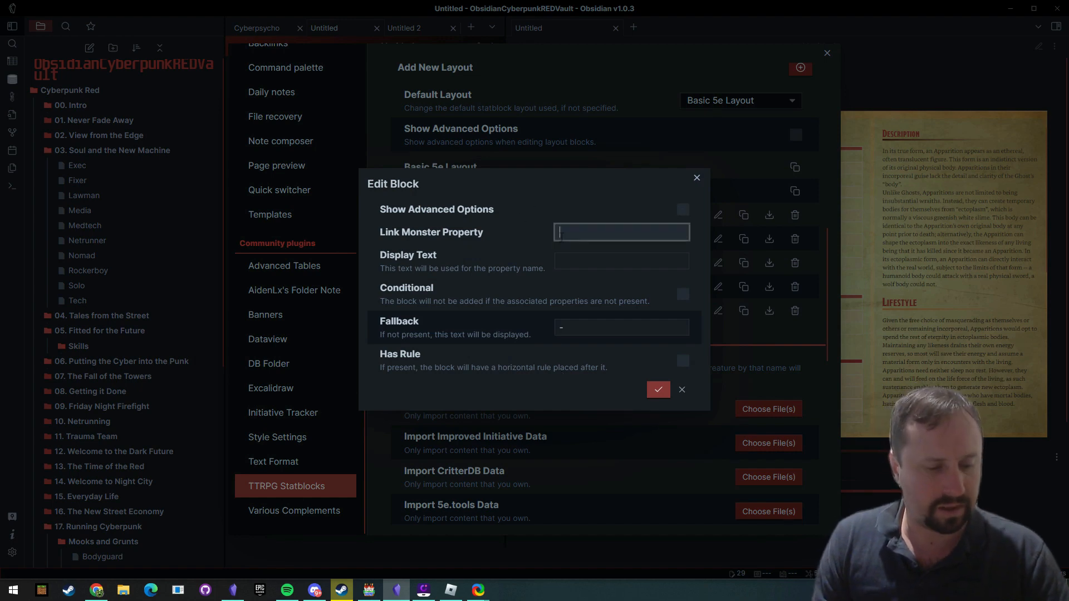
type("BN")
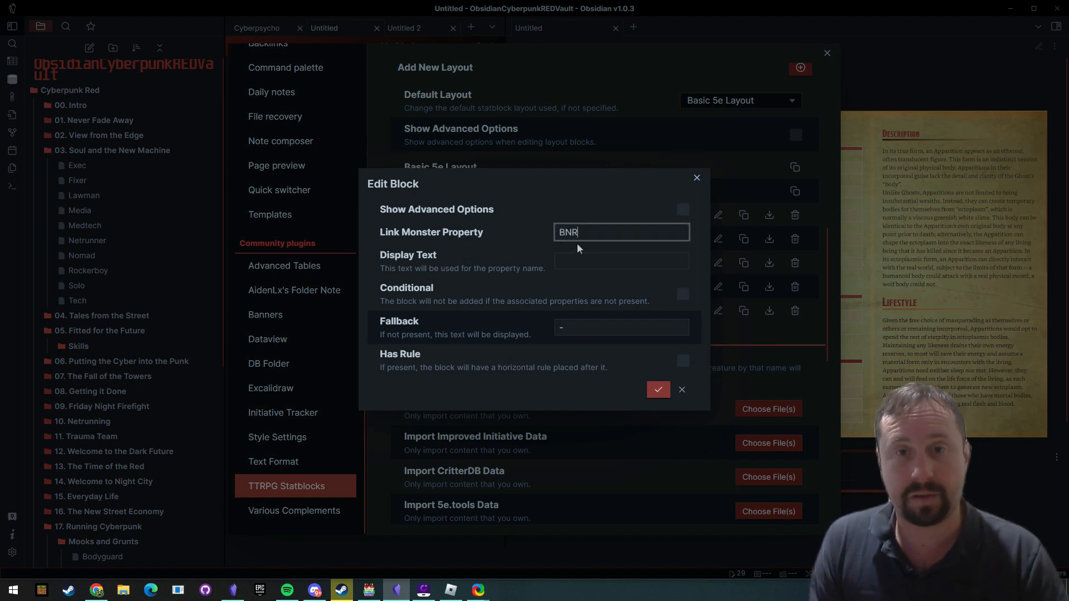
key("BackSpace")
type("MR")
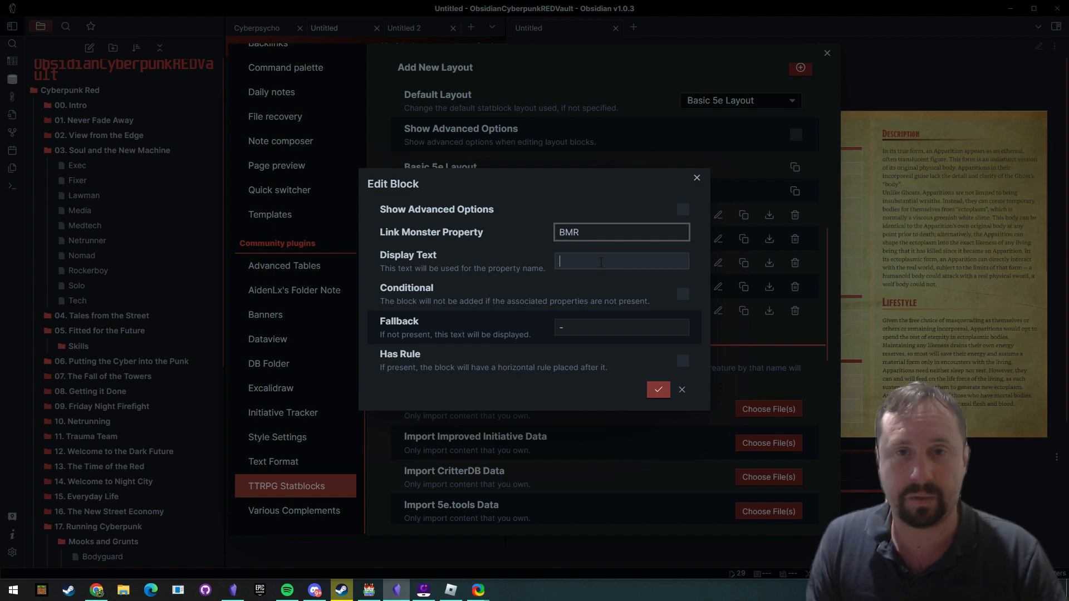
left_click(601, 262)
type("BMR")
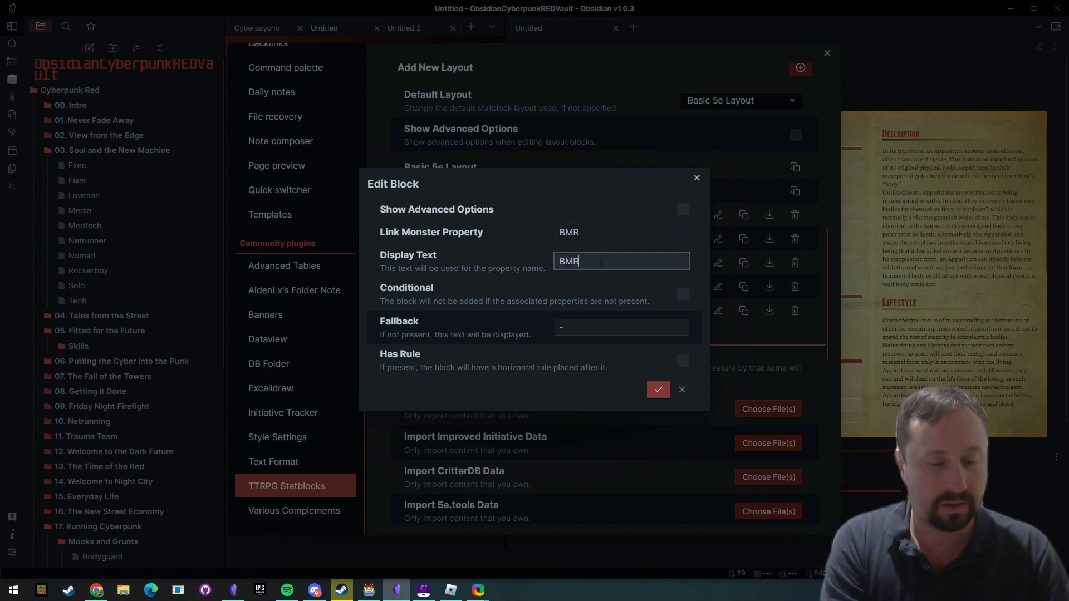
left_click(658, 389)
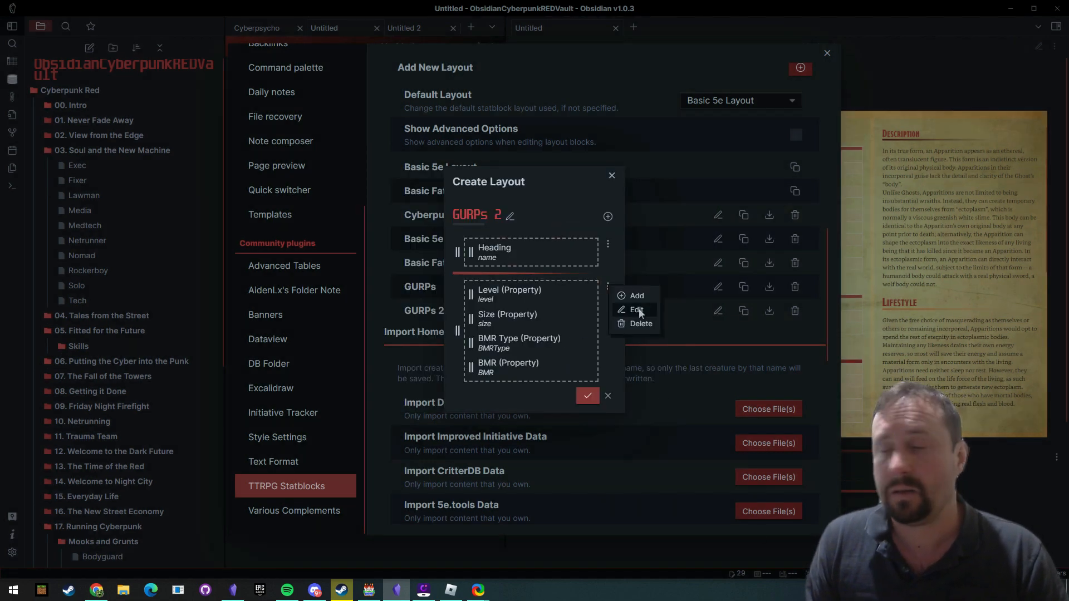
left_click(636, 288)
scroll(586, 367, "down", 3)
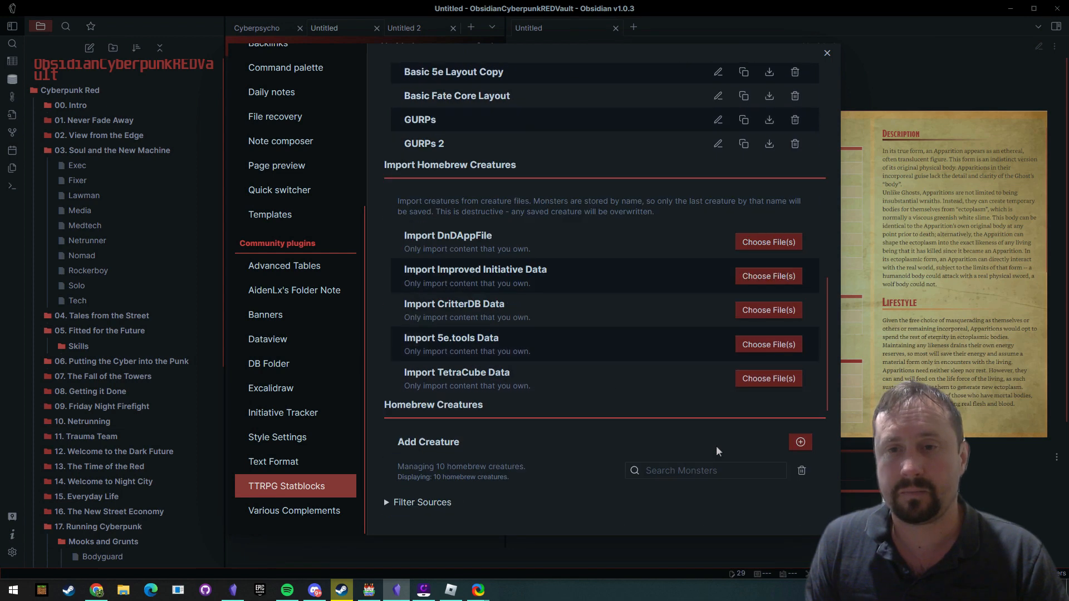
- Reopen the GURPs 2 layout and add a Property Line block below BMR Type in the second group
left_click(718, 143)
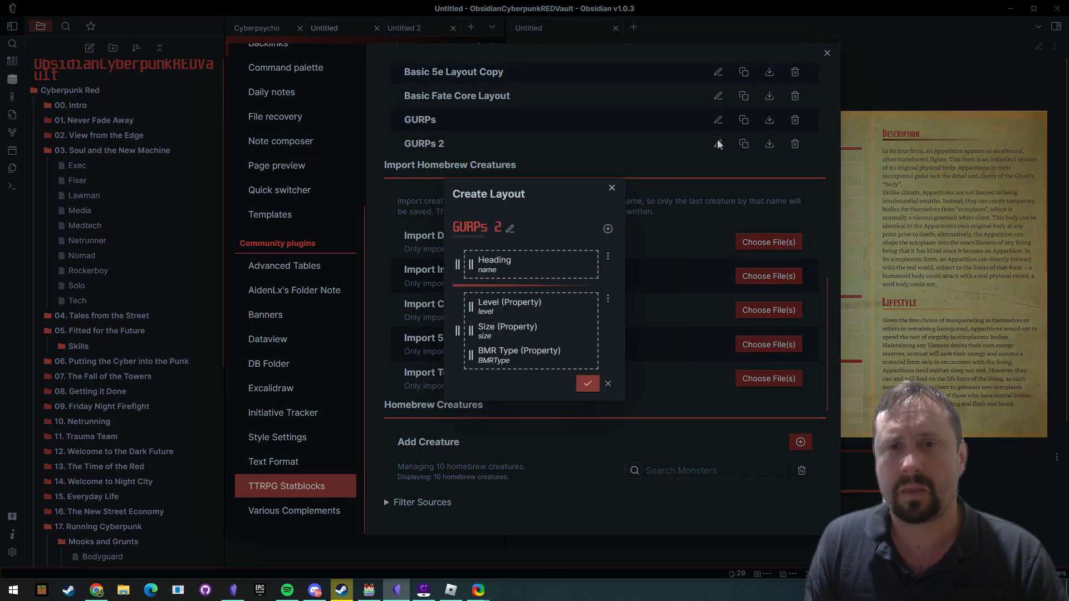
left_click(609, 299)
left_click(625, 315)
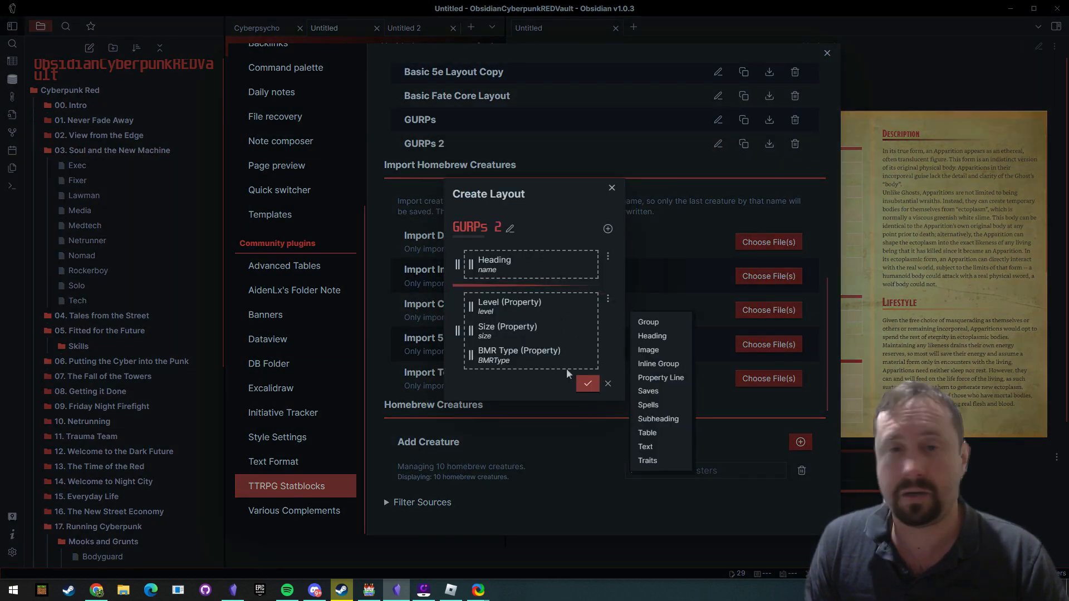
left_click(608, 299)
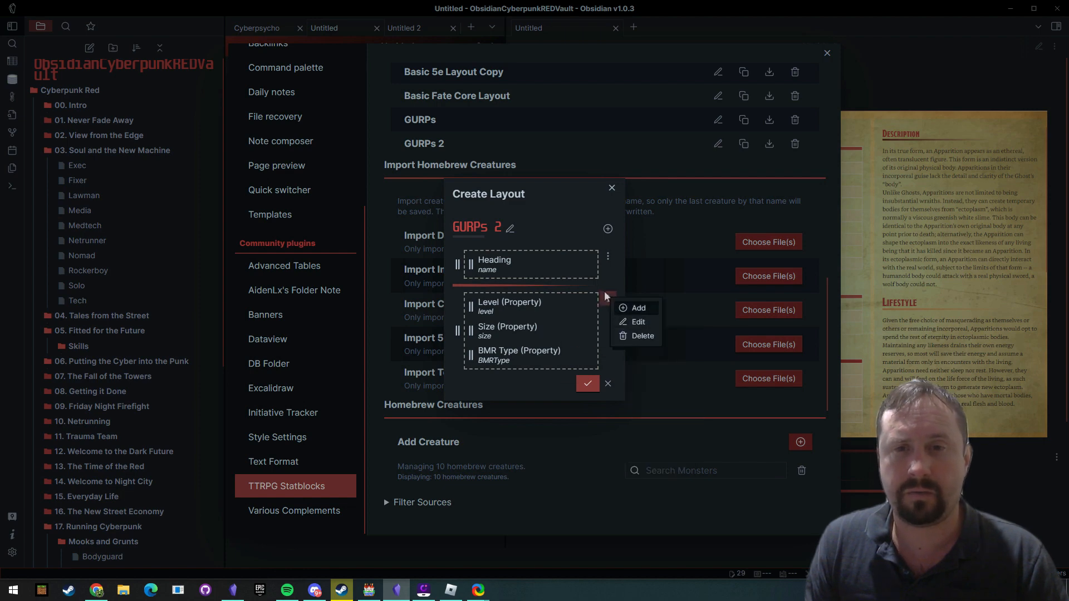
left_click(634, 308)
left_click(653, 371)
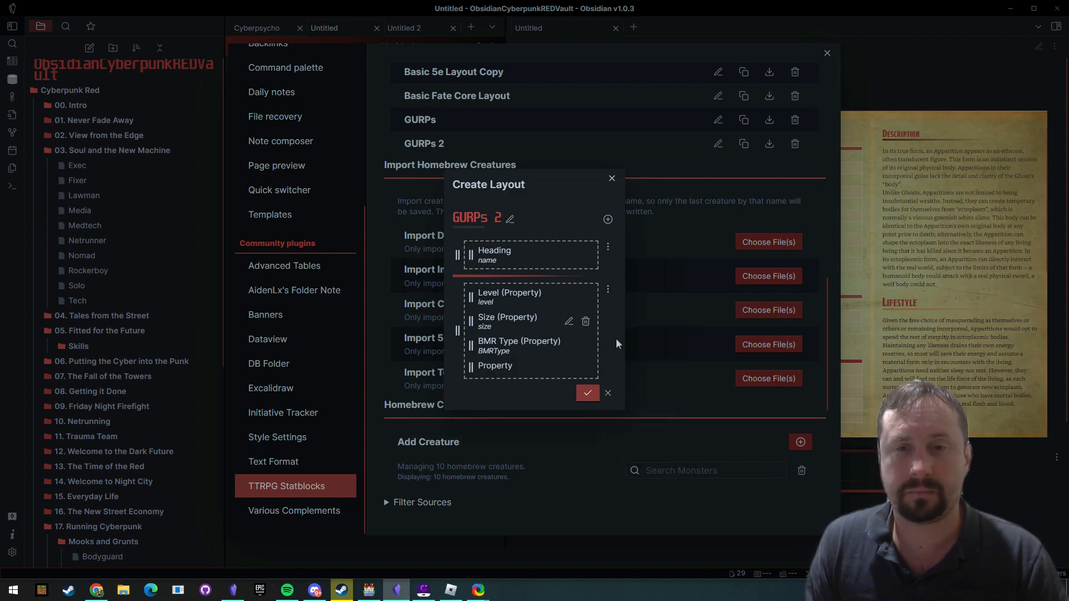
- Link the new property block to Initiative and set its display text to Initiative
left_click(568, 368)
left_click(573, 232)
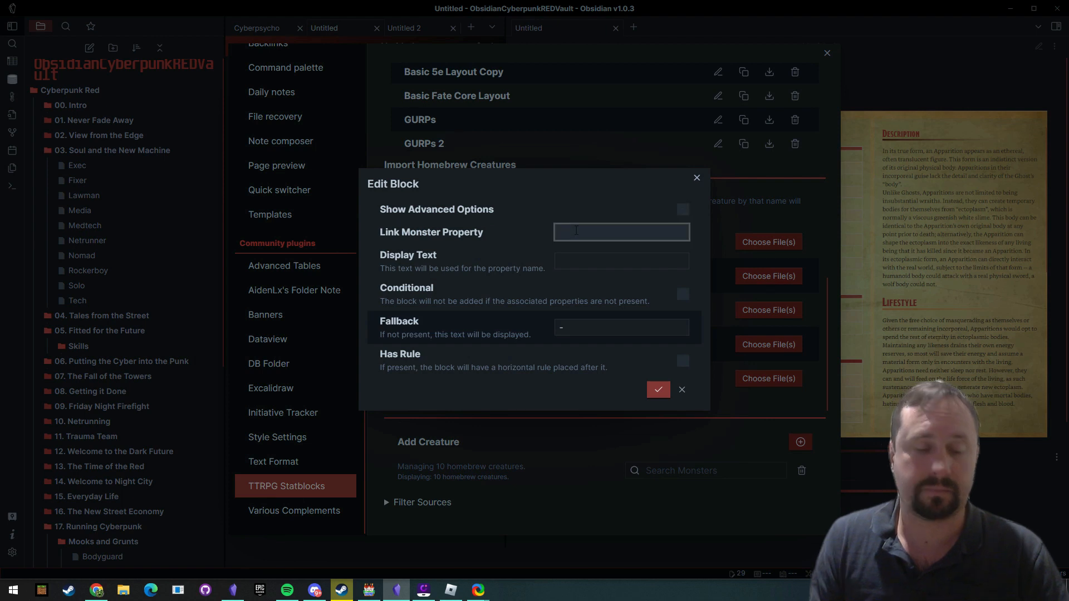
type("Initiative")
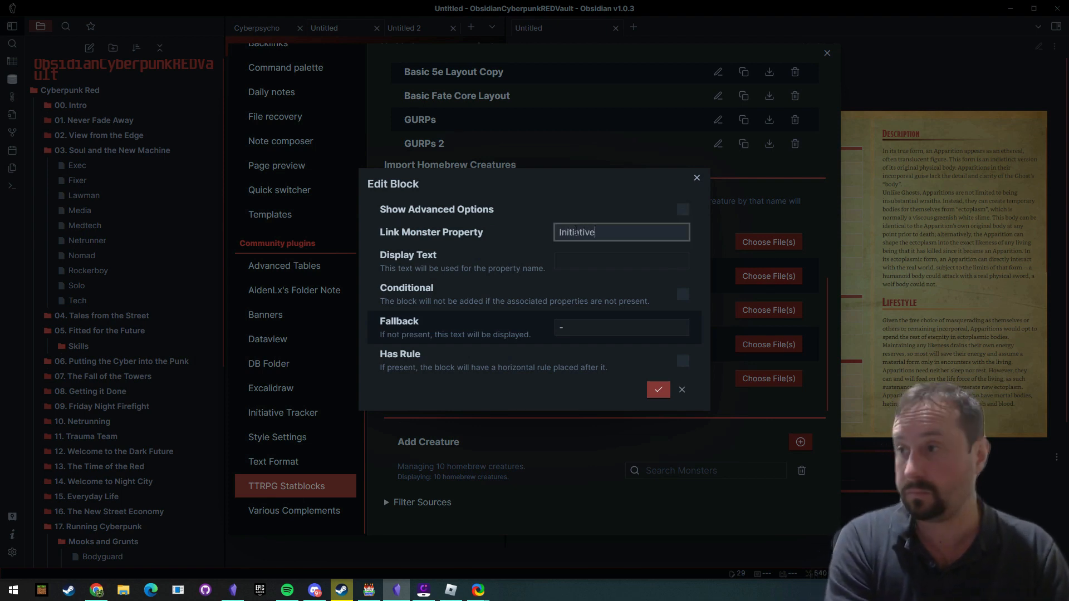
left_click_drag(599, 233, 552, 235)
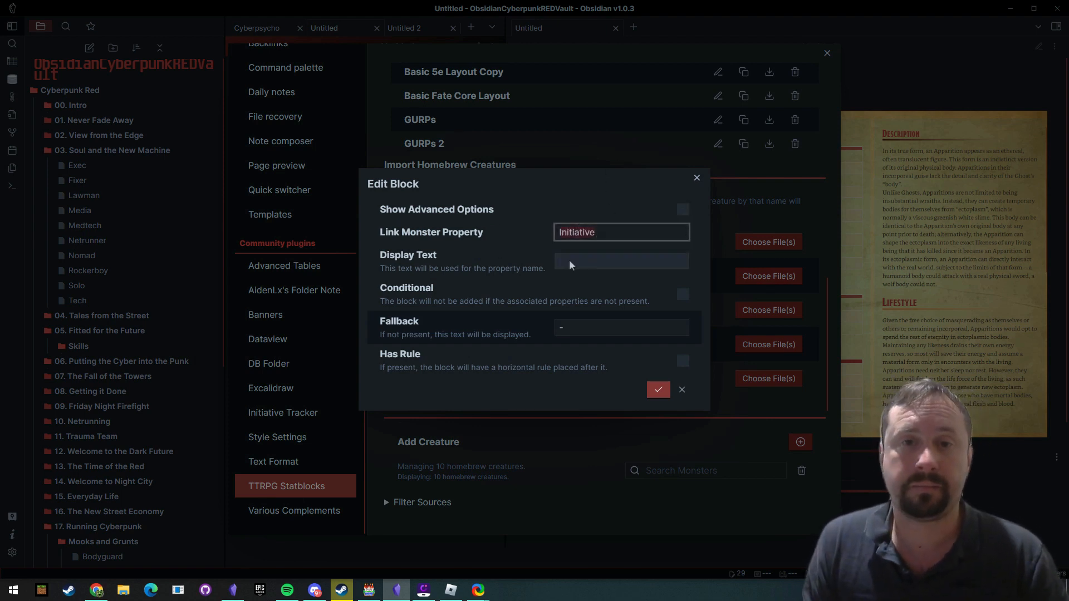
left_click(569, 262)
type("Initiative")
left_click(658, 389)
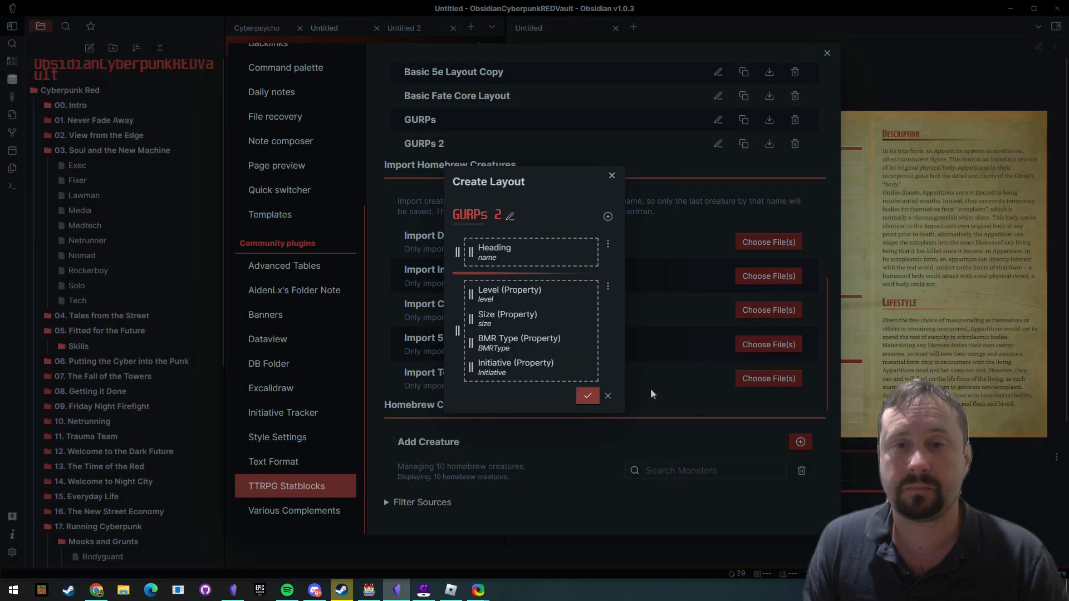
- Add a Property Line block below Initiative in the second group
left_click(608, 286)
mouse_move(630, 300)
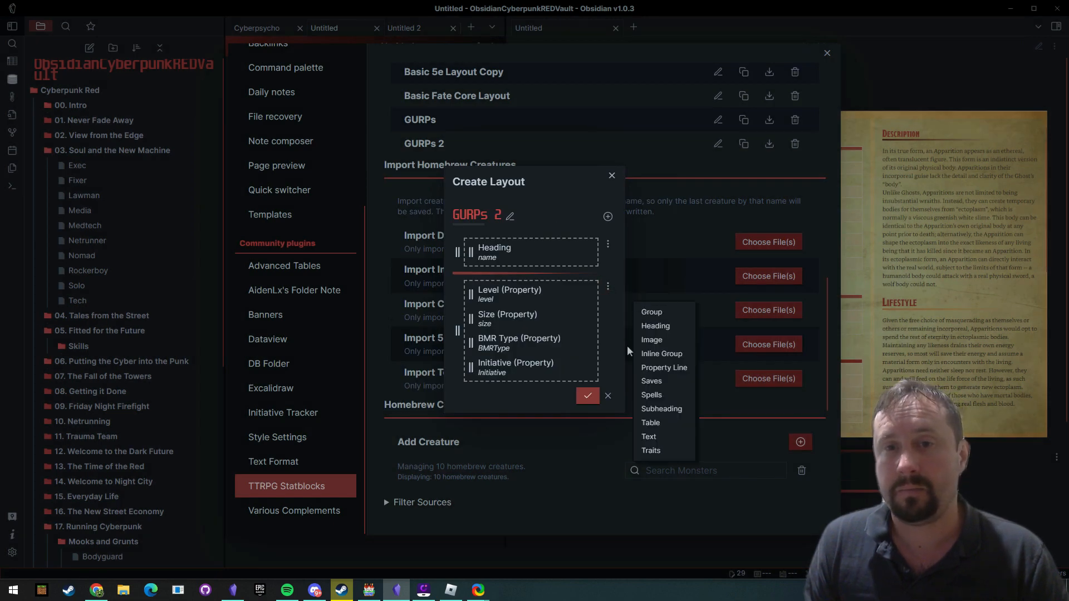
left_click(661, 365)
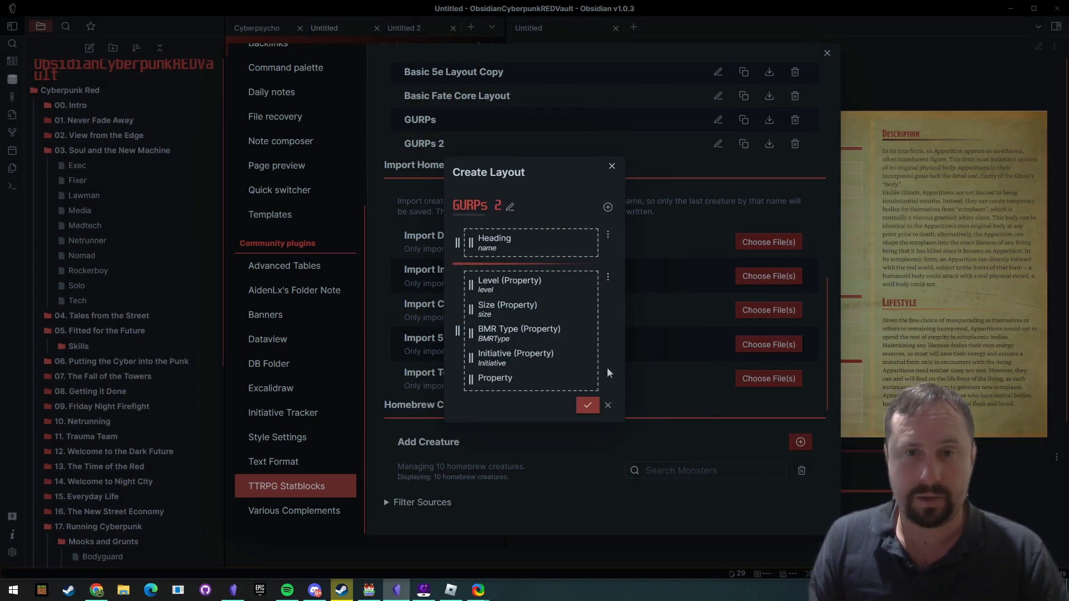
- Link the block below Initiative to the DB property and give it the display text DB
left_click(572, 379)
left_click(596, 232)
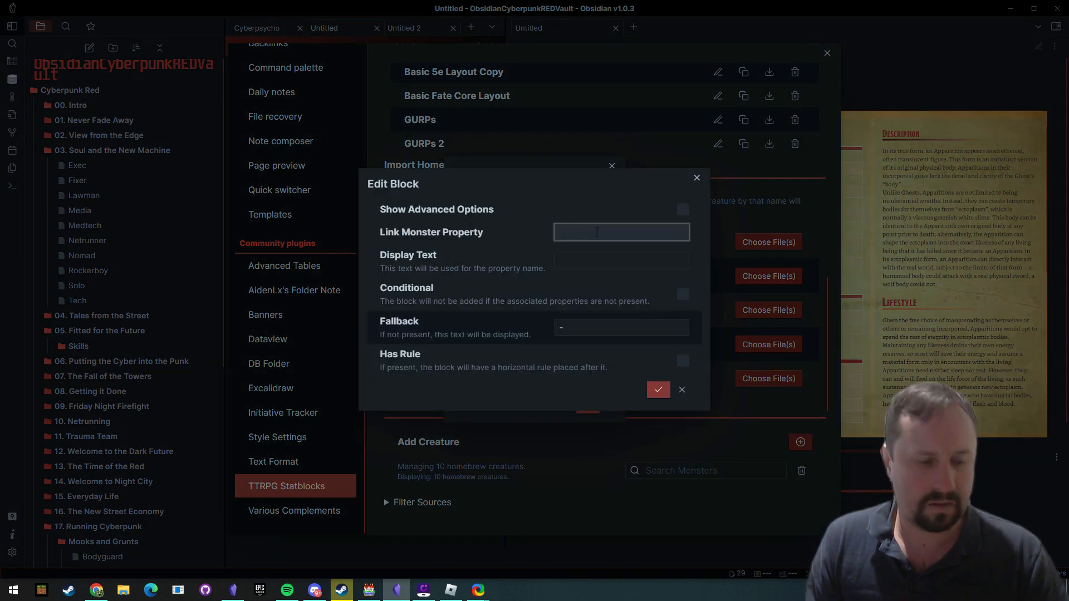
type("DB")
left_click(592, 261)
type("DNB")
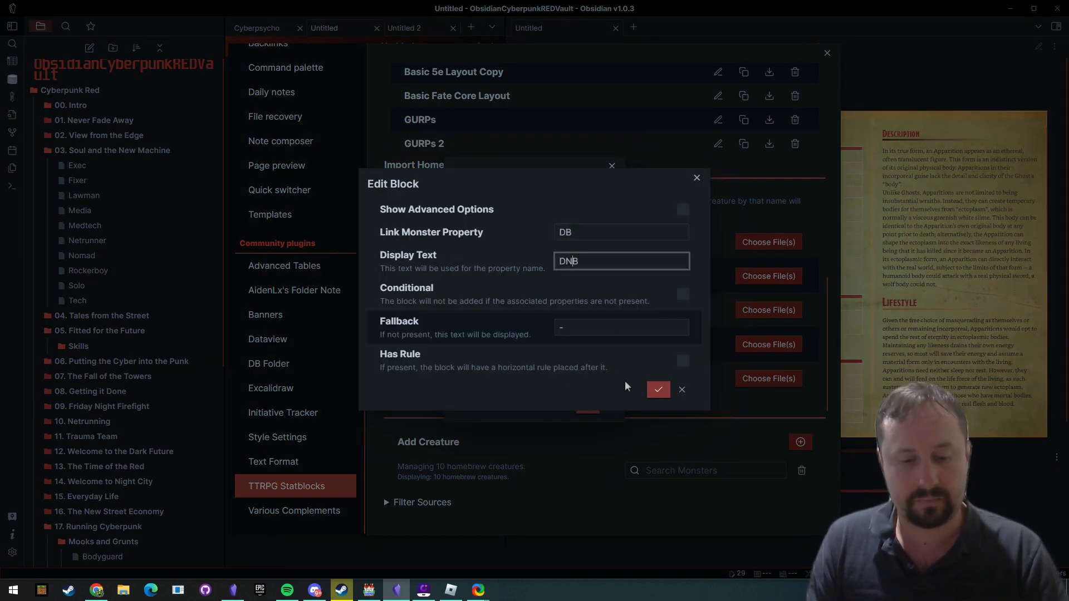
key("BackSpace")
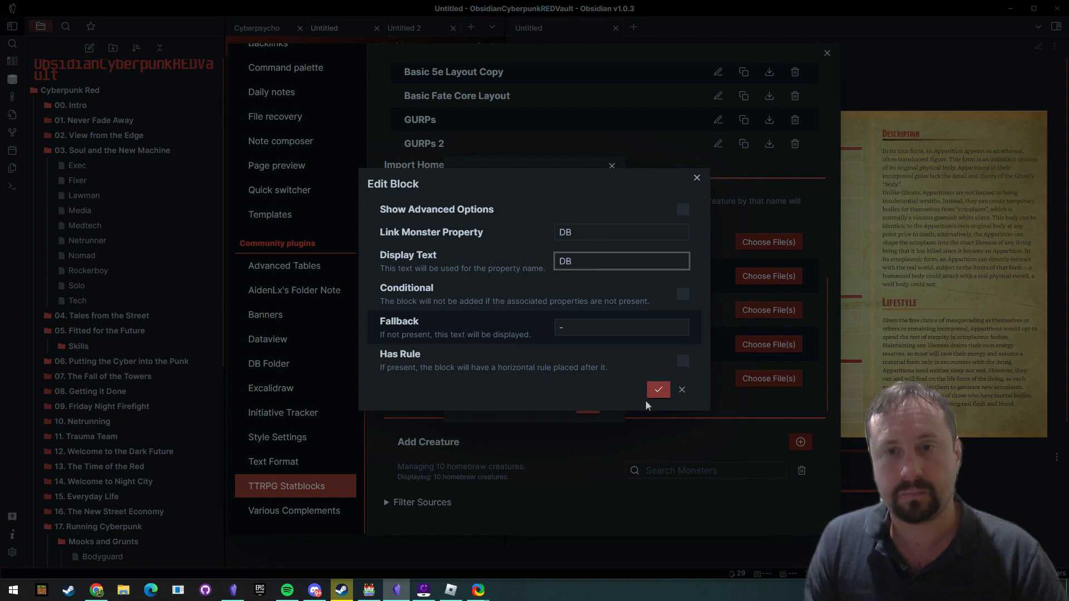
left_click(658, 390)
- Add a Property Line block below DB in the second group
left_click(608, 274)
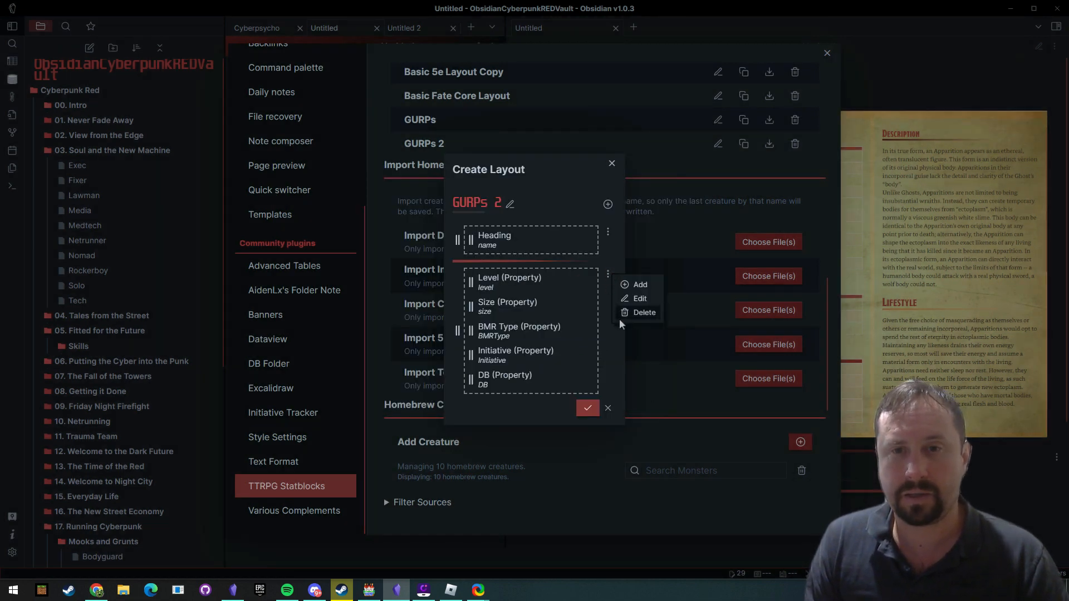
left_click(626, 284)
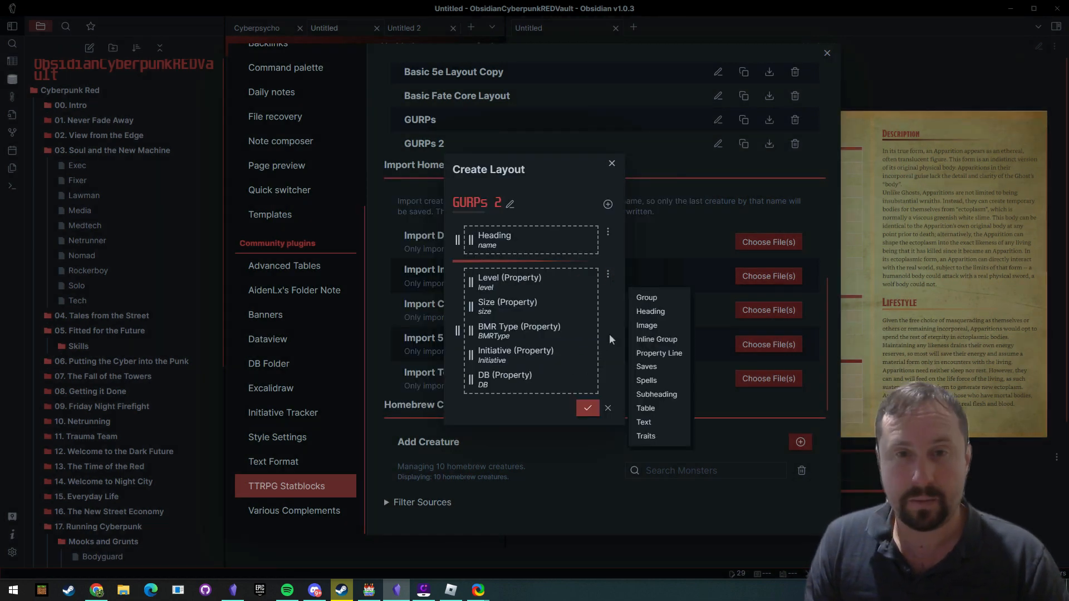
left_click(608, 274)
left_click(639, 290)
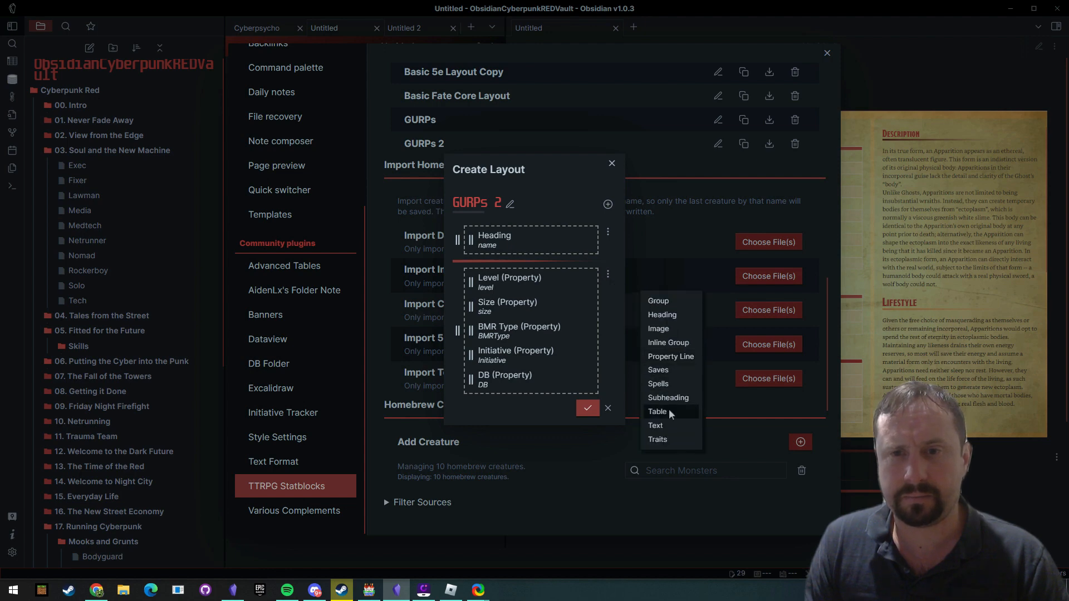
left_click(675, 359)
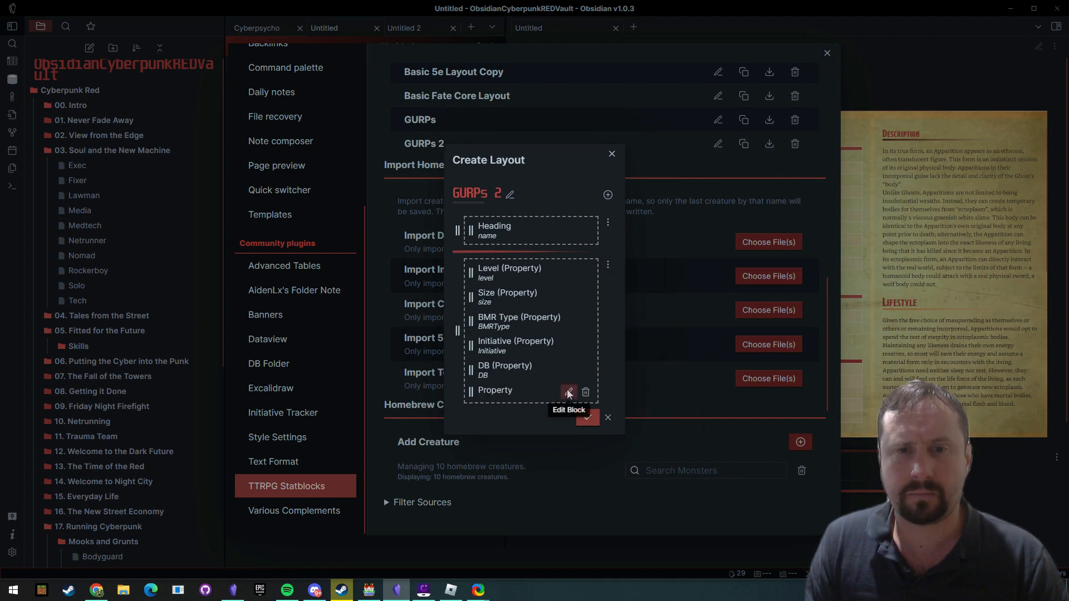
- Link the block below DB to the Hits property and set its display text to Hits
left_click(568, 392)
left_click(584, 233)
type("Hits")
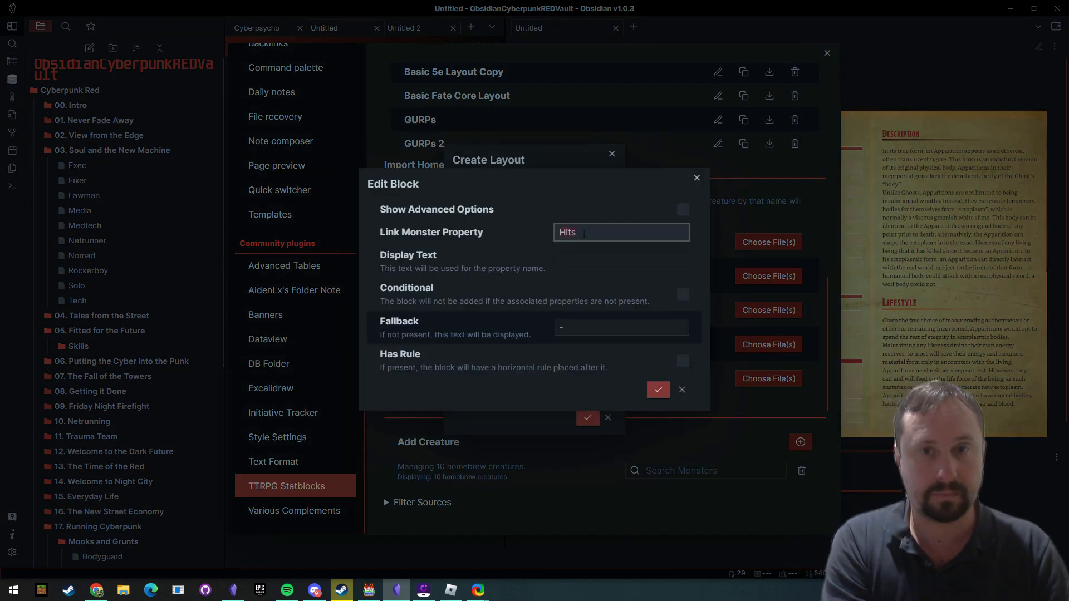
key("Tab")
type("Hits")
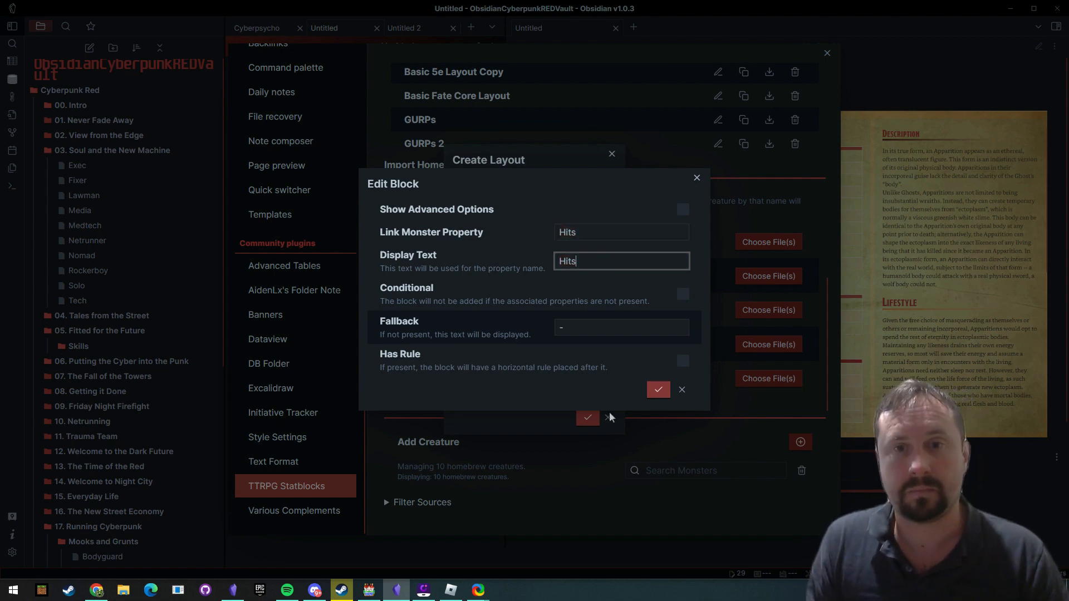
left_click(658, 391)
- Add a Property Line block below Hits in the second group
left_click(608, 262)
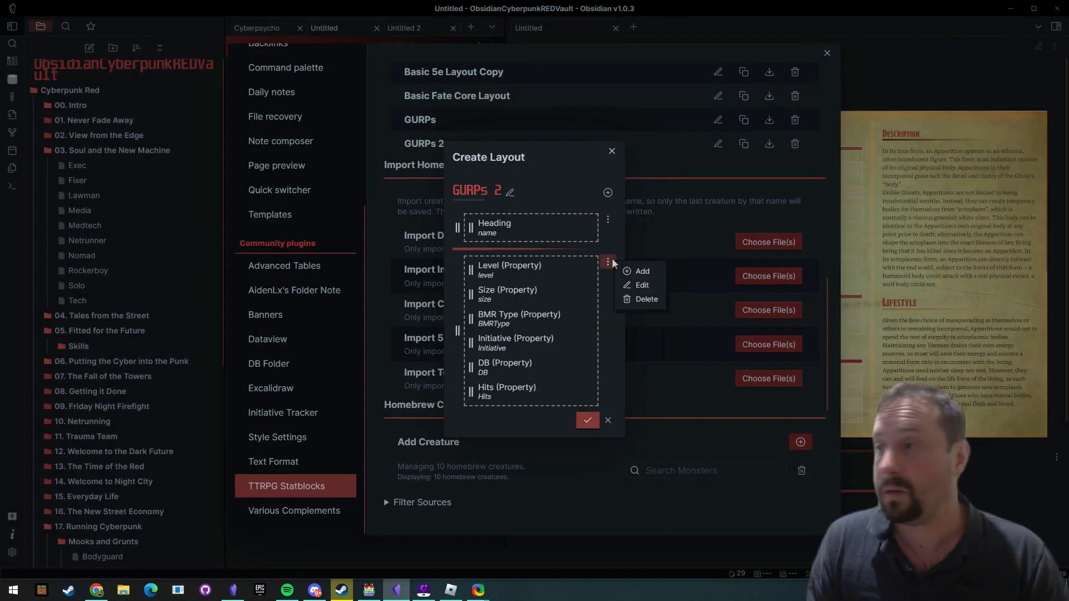
left_click(643, 272)
left_click(678, 342)
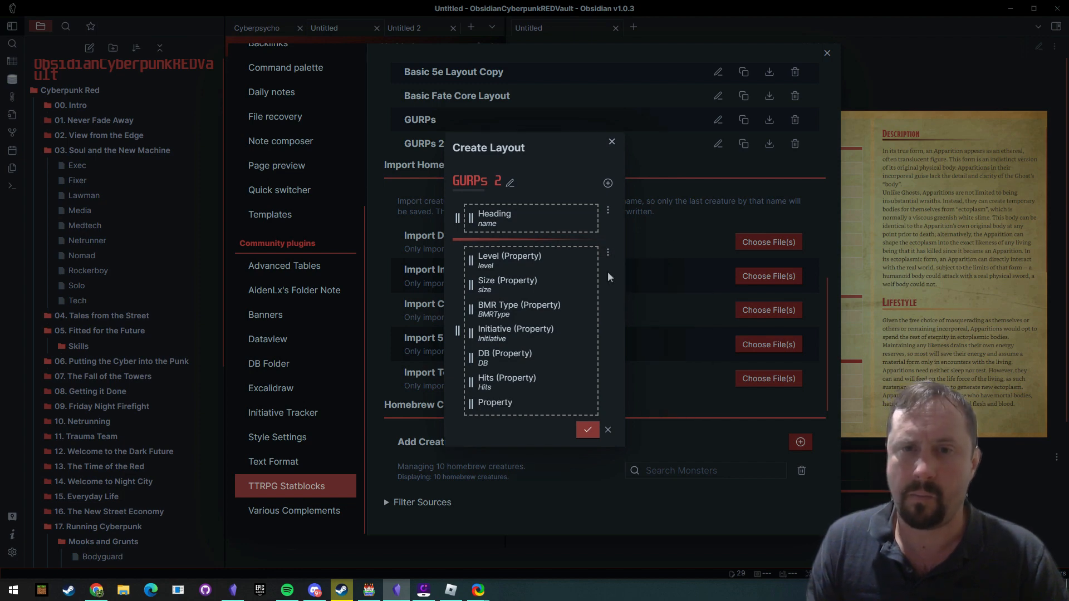
- Link the block below Hits to the Encountered property and set its display text to Encountered
left_click(569, 404)
left_click(573, 230)
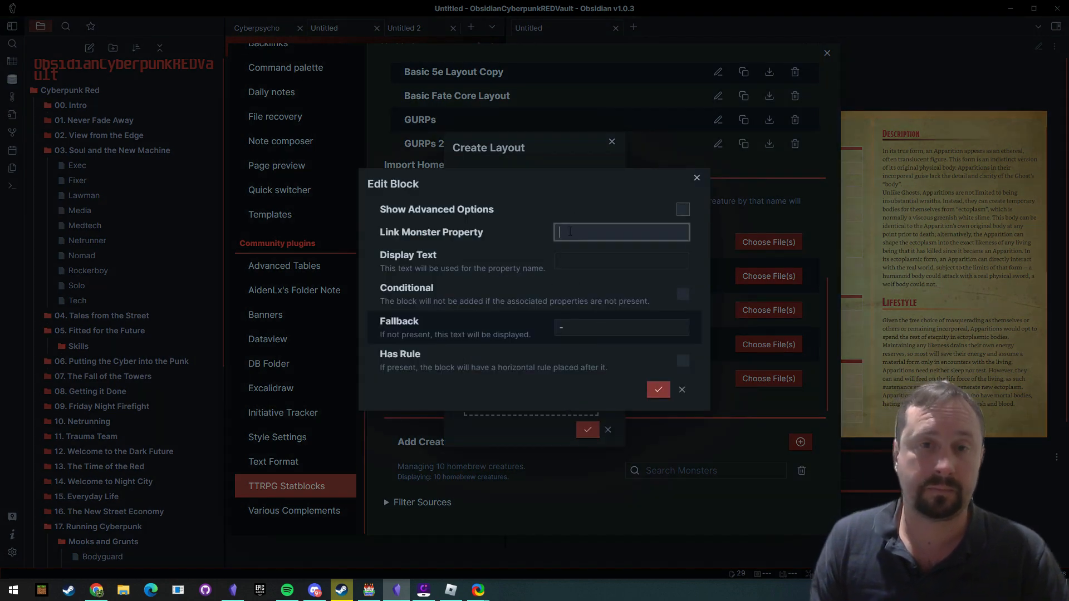
type("Encountered")
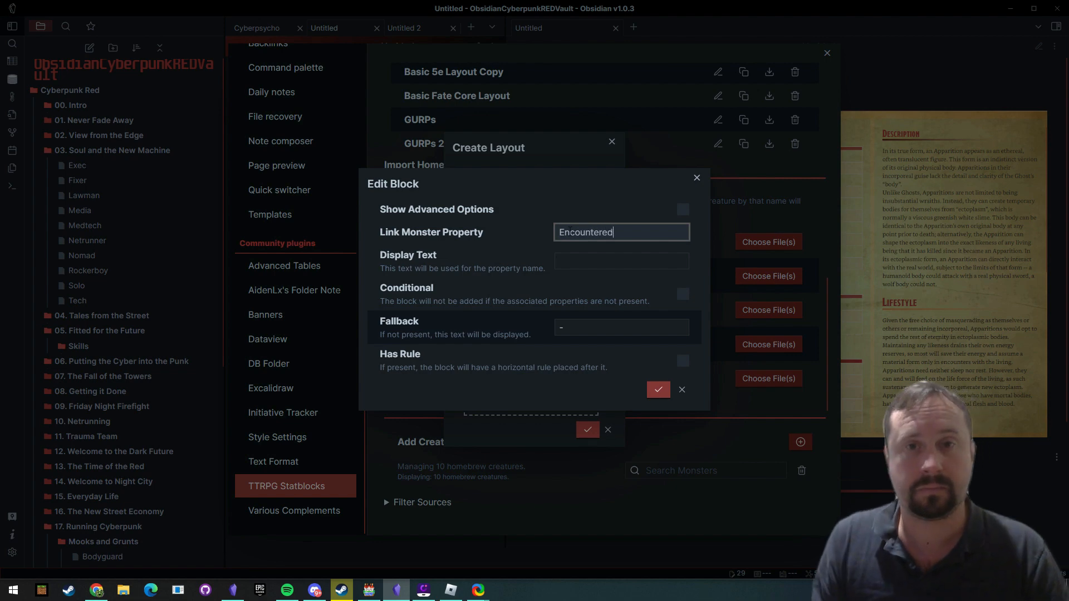
double_click(584, 232)
key("ctrl+c")
left_click(612, 264)
key("ctrl+v")
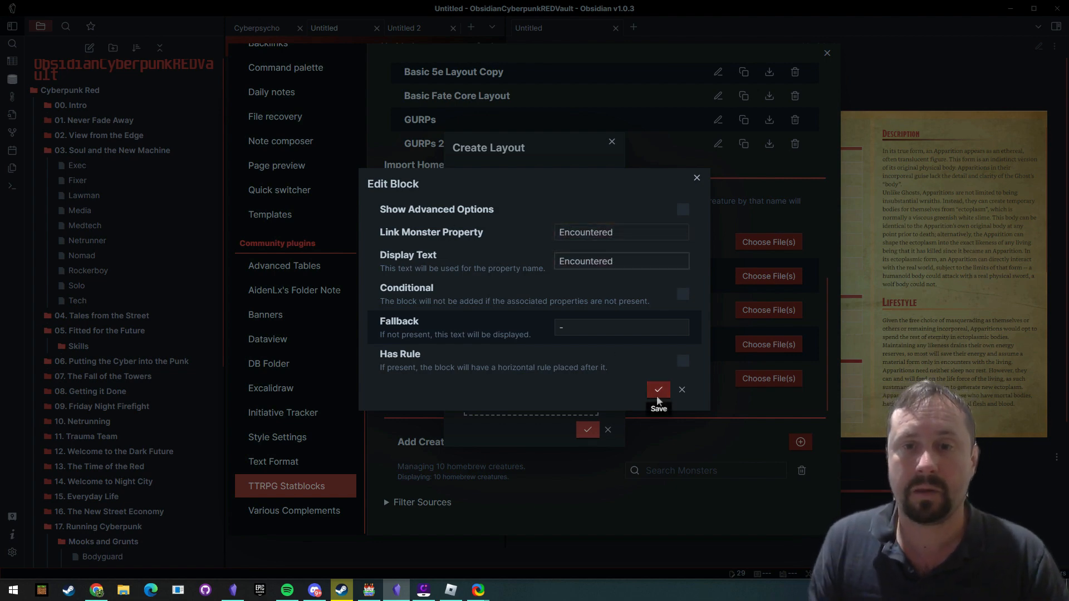
left_click(657, 391)
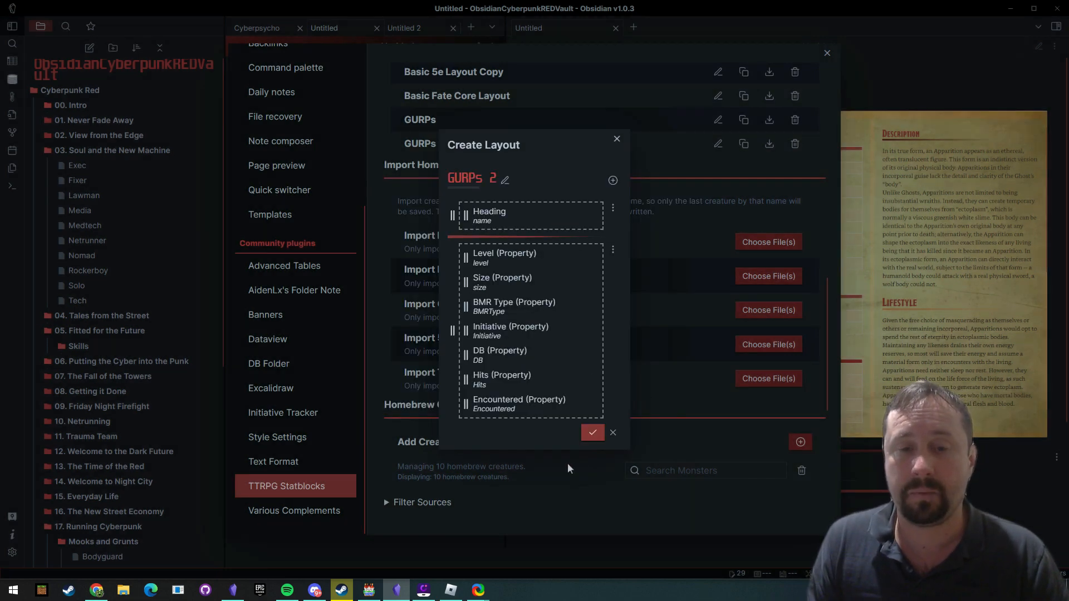
- Add a Property Line block below Encountered in the second group
left_click(613, 249)
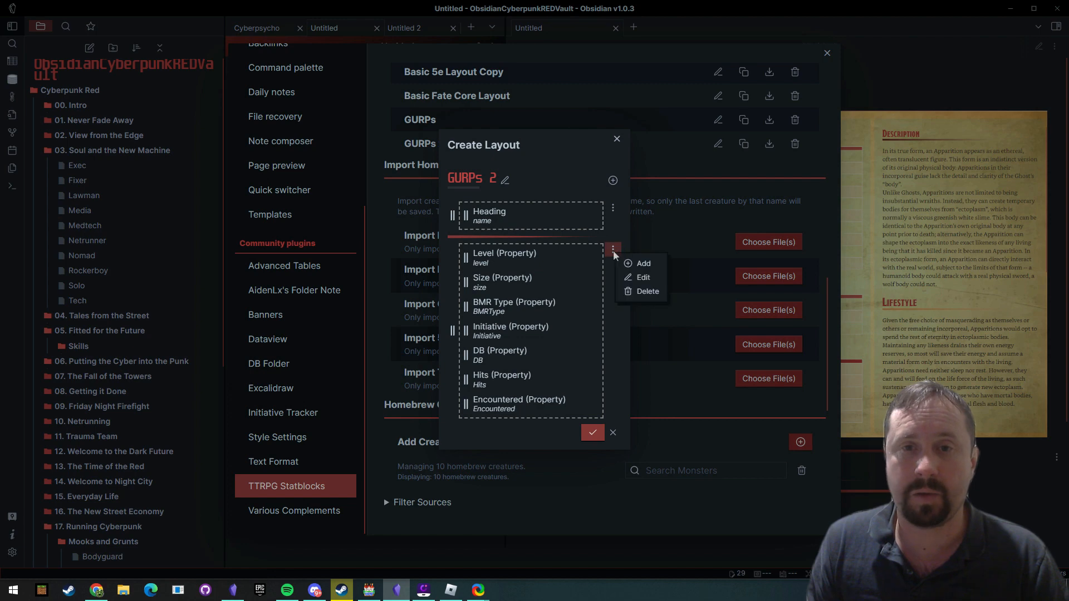
left_click(643, 265)
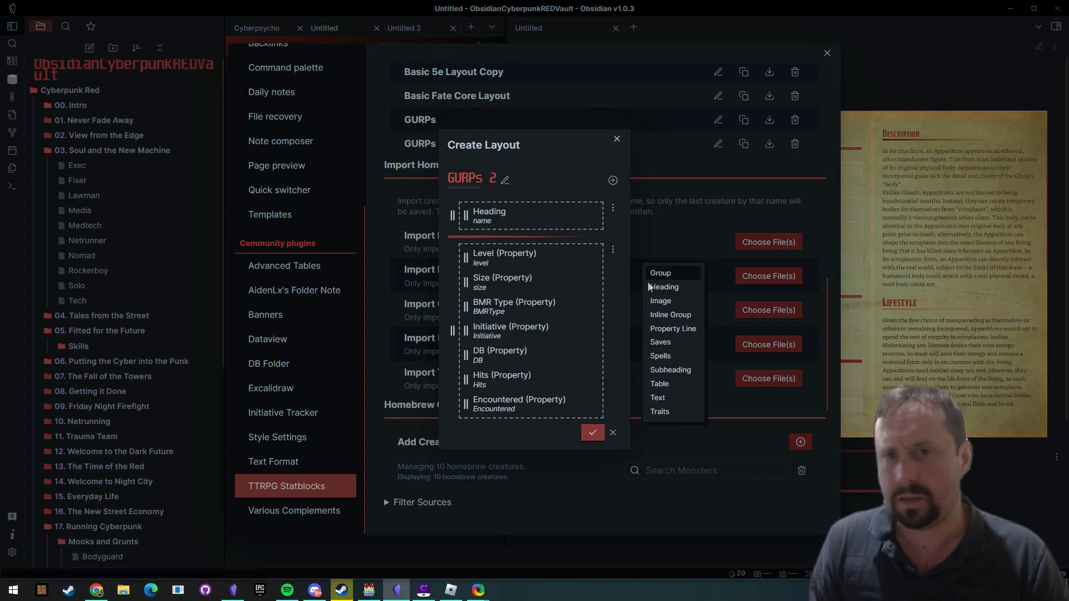
left_click(674, 325)
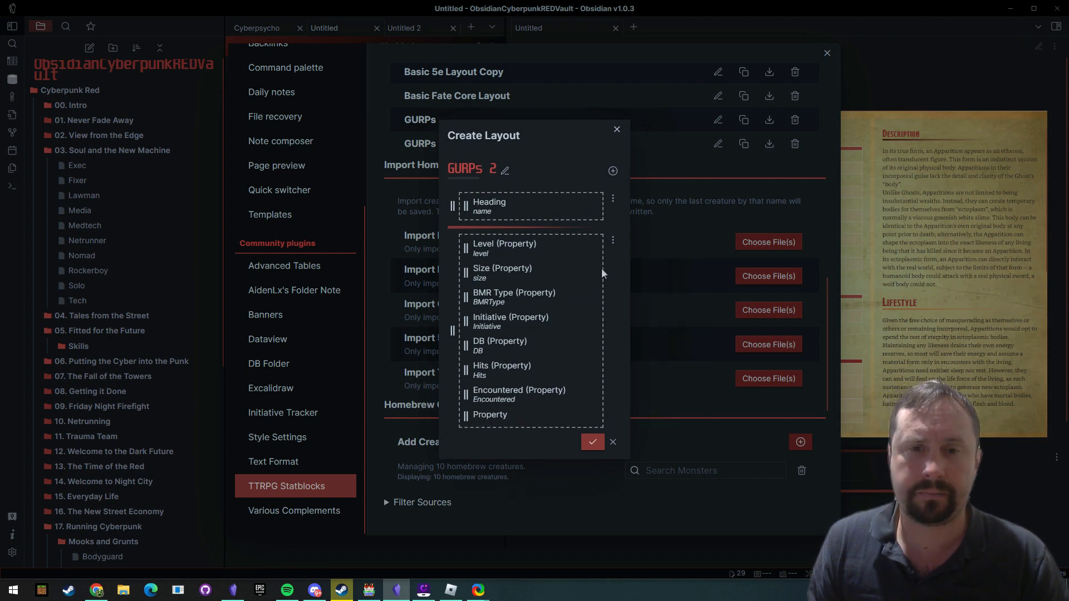
- Link the block below Encountered to the Outlook property and give it the display text Outlook
left_click(591, 415)
left_click(579, 230)
type("Outlook")
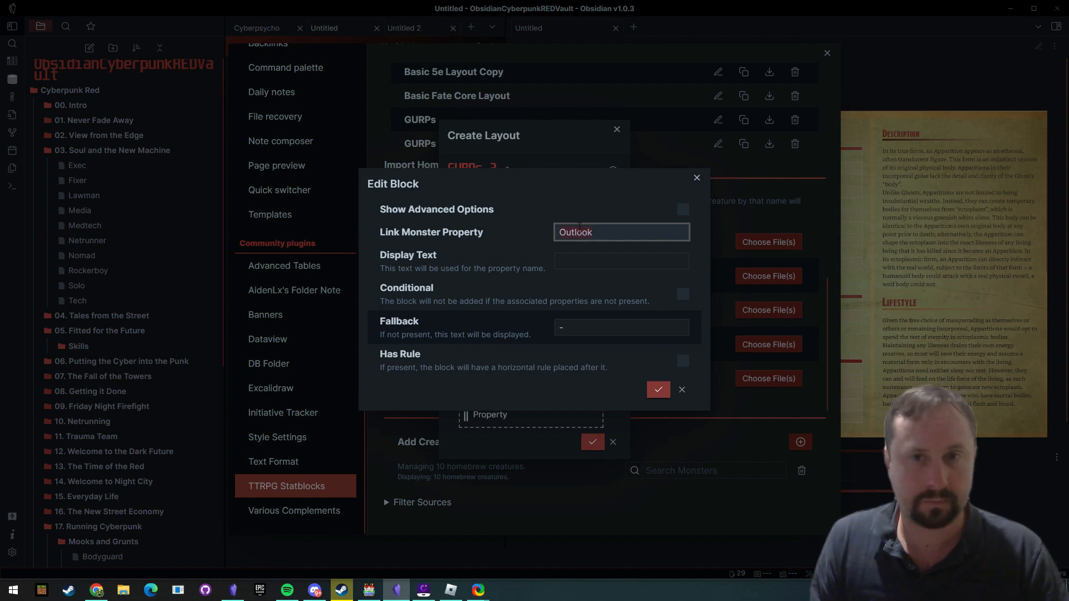
key("Tab")
type("Outlook")
left_click(658, 389)
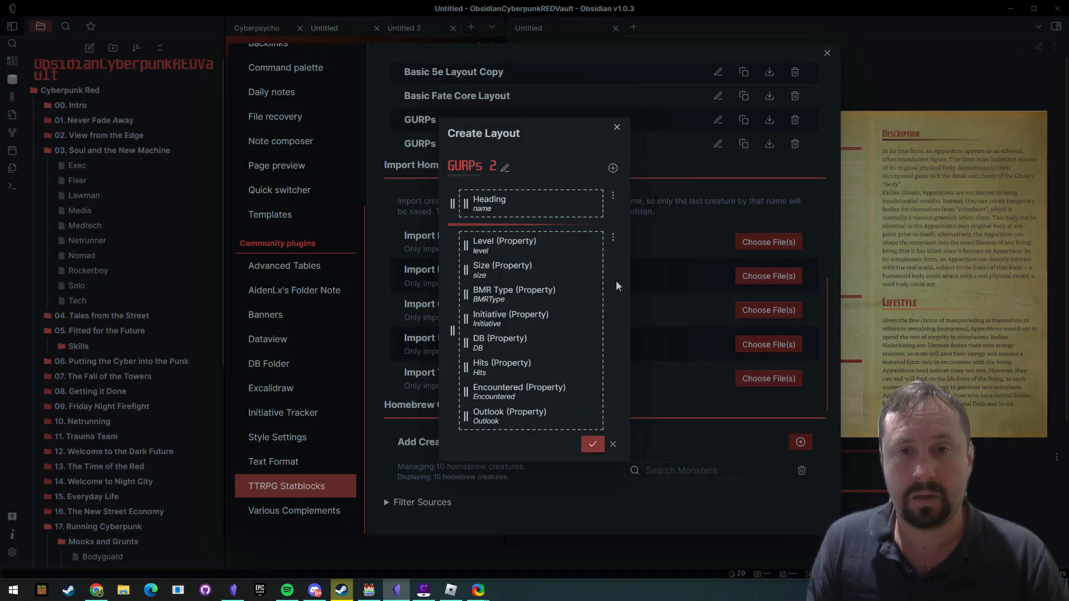
- Add a Property Line block below Outlook in the second group
left_click(613, 236)
left_click(641, 247)
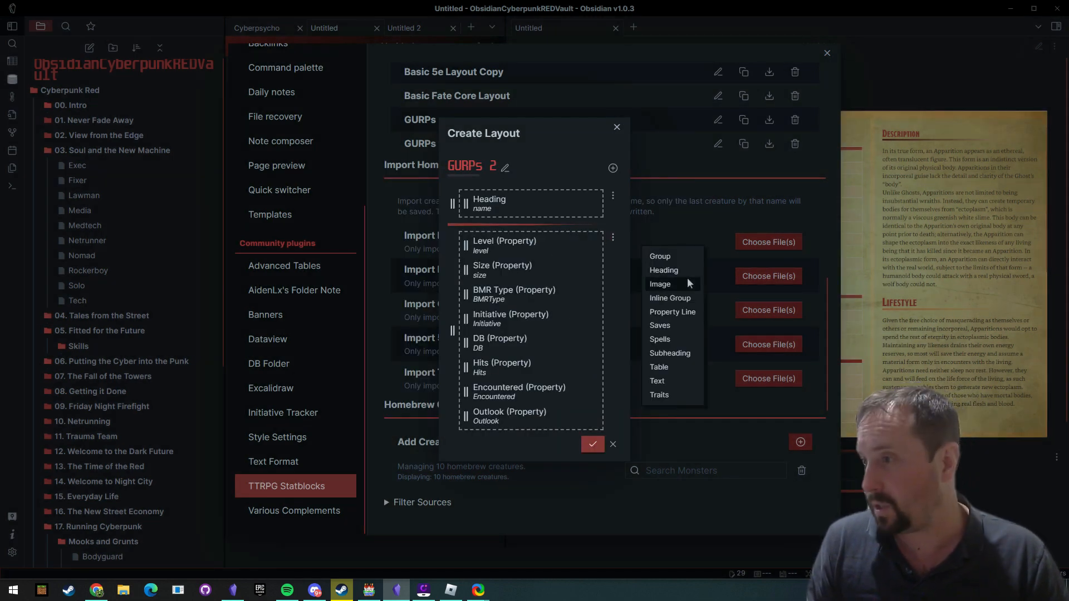
left_click(672, 312)
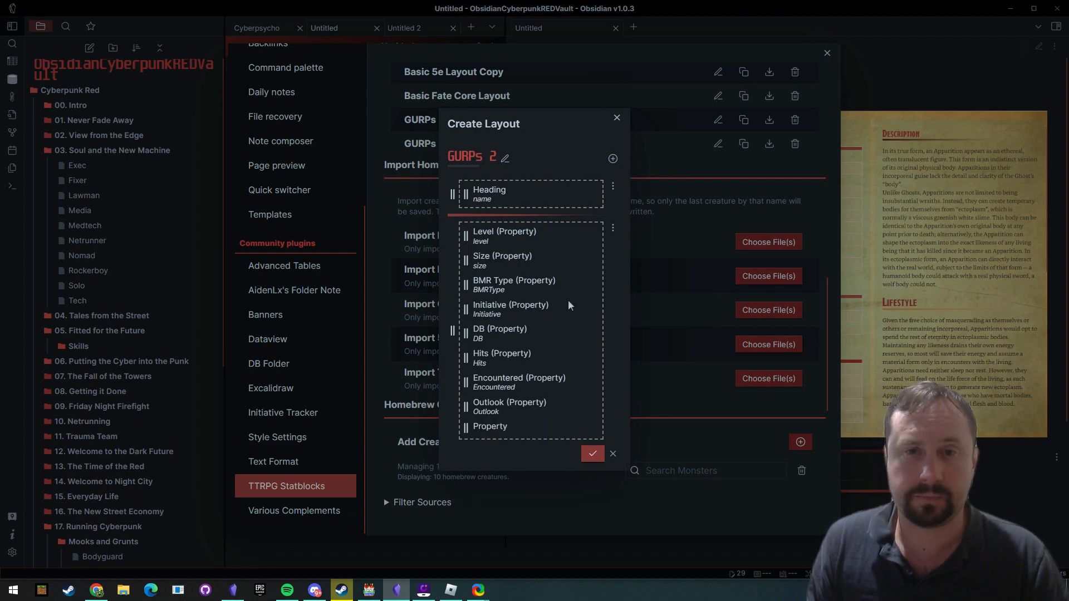
- Link the block below Outlook to the Treasure property and set its display text to Treasure
left_click(575, 428)
left_click(566, 230)
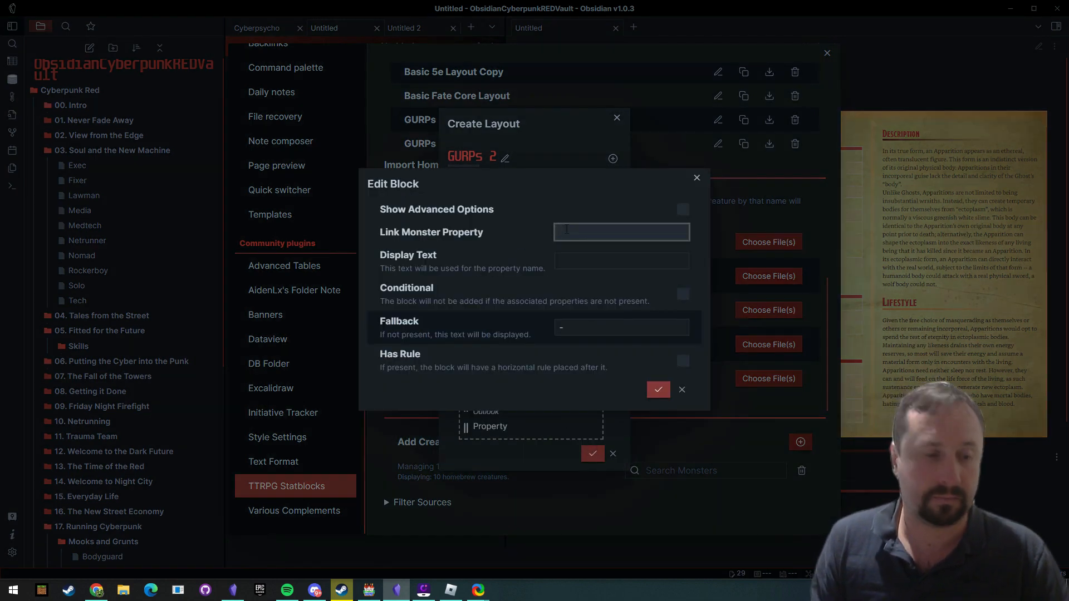
type("Treasure")
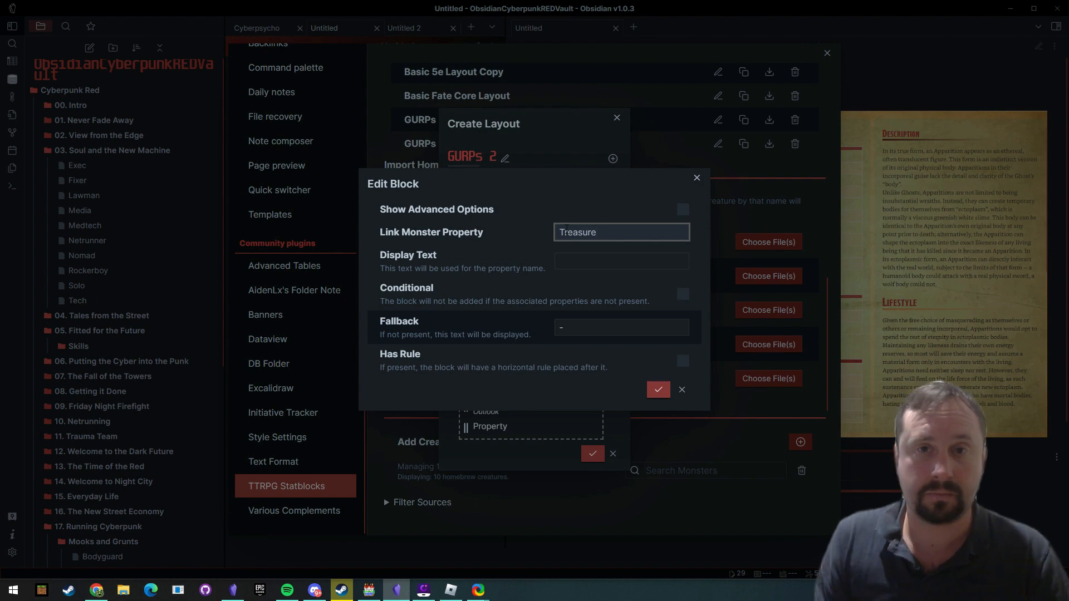
left_click(590, 262)
type("Treasure")
left_click(658, 389)
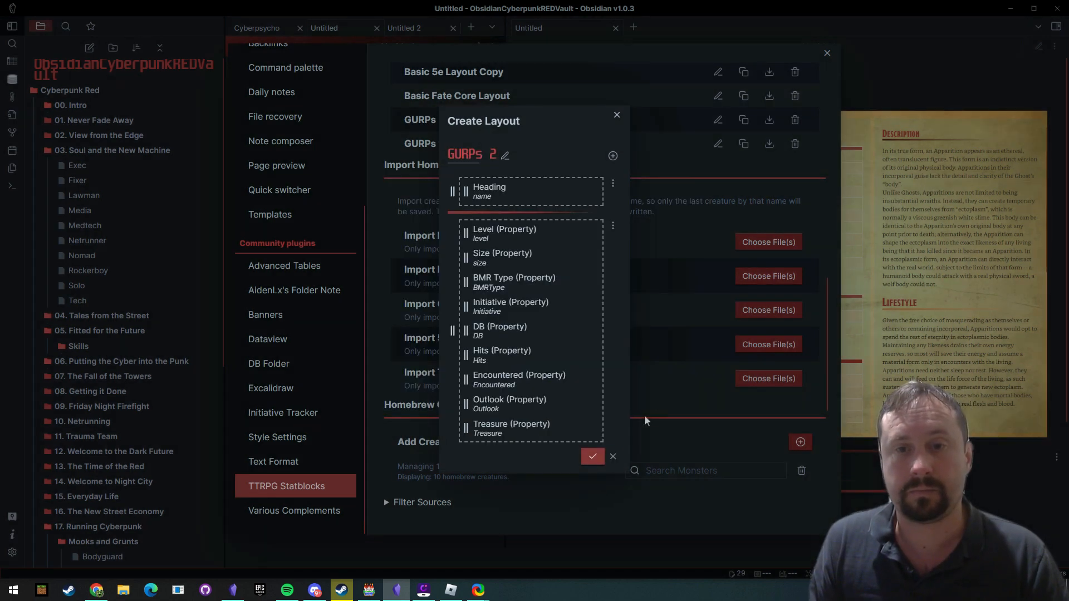
- Save the GURPs 2 layout, leave the settings and reload the Untitled note to refresh the Apparition statblock
left_click(592, 456)
left_click(978, 486)
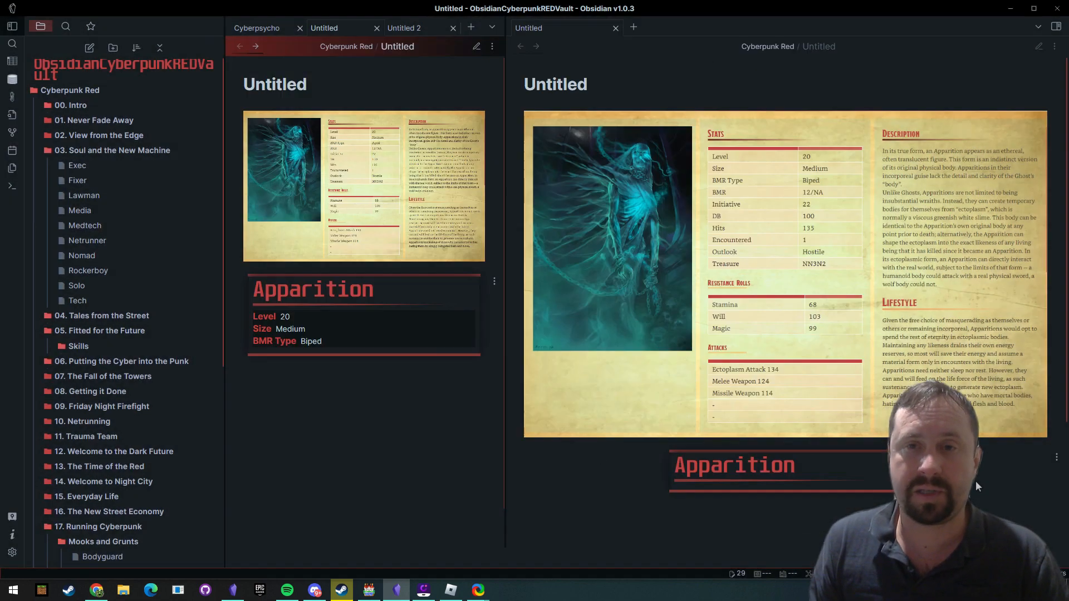
left_click(239, 46)
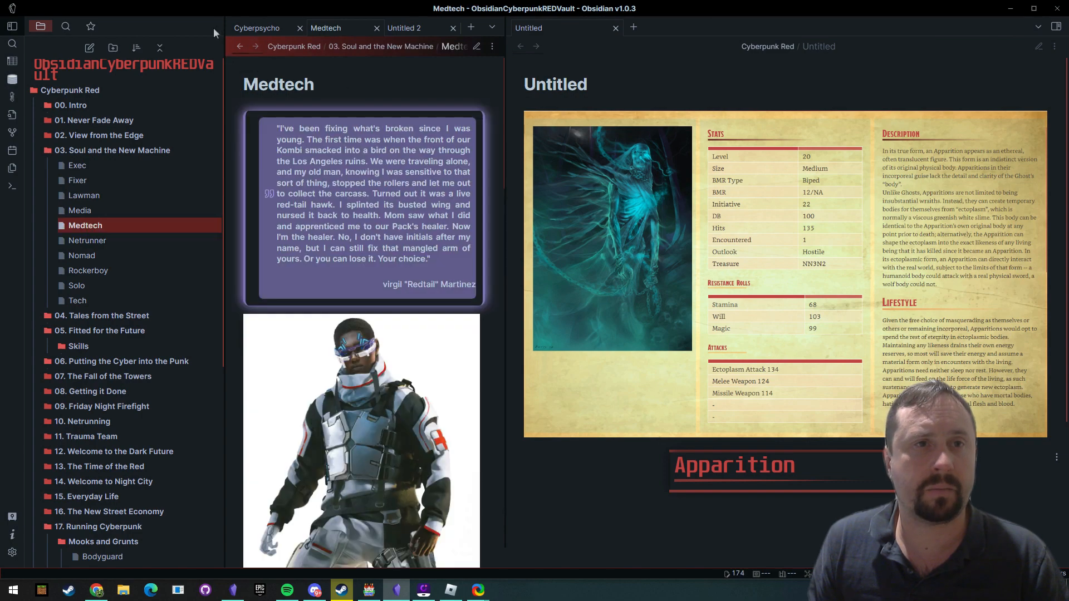
left_click(255, 46)
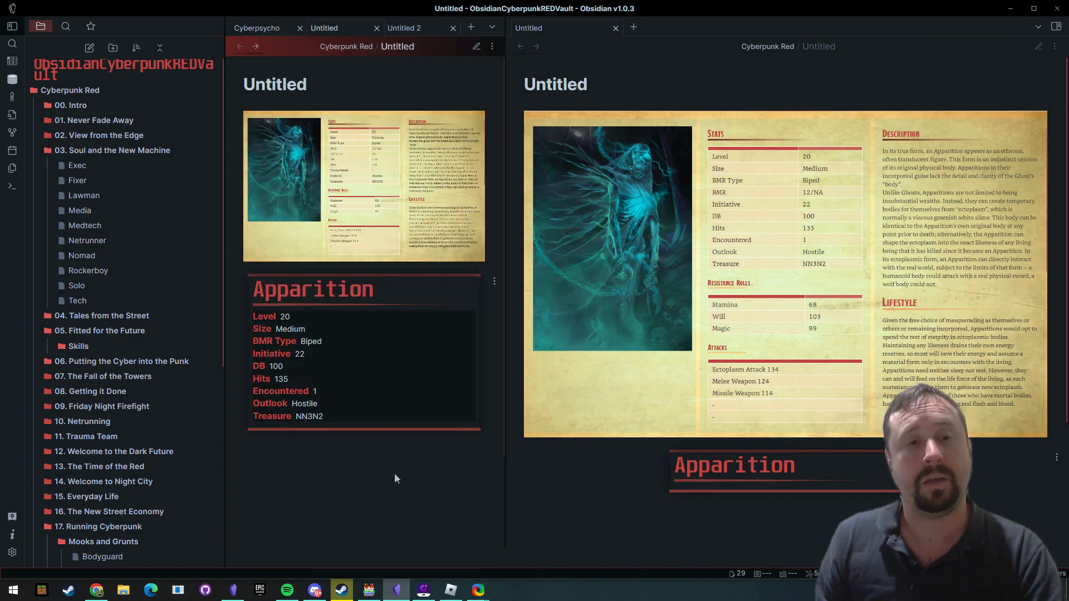
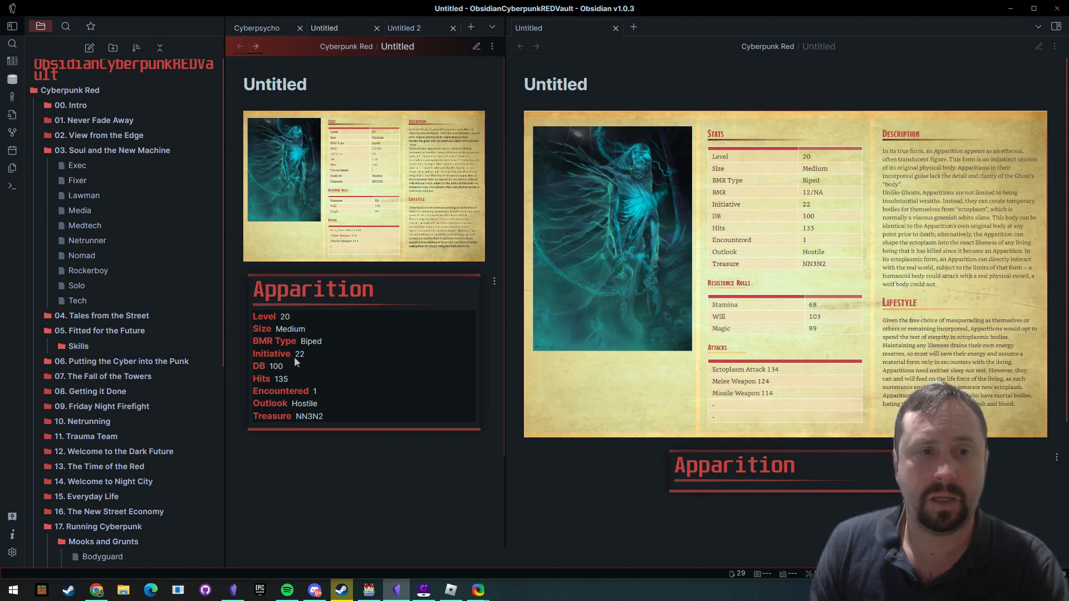
- Reopen the GURPs 2 layout for editing in the TTRPG Statblocks settings
left_click(13, 552)
scroll(296, 470, "down", 2)
scroll(298, 474, "down", 3)
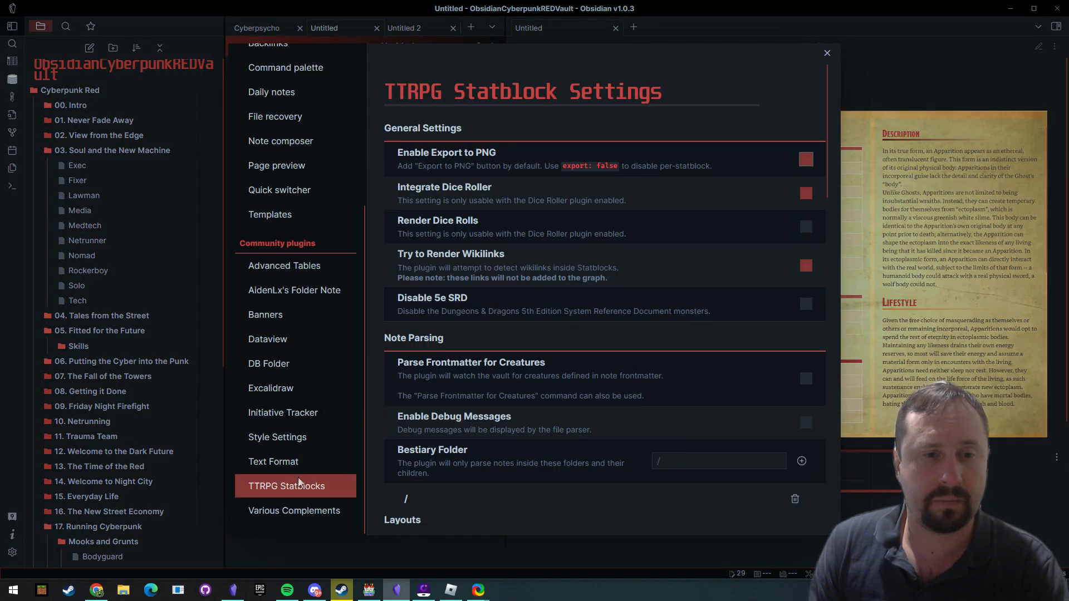
scroll(723, 321, "down", 6)
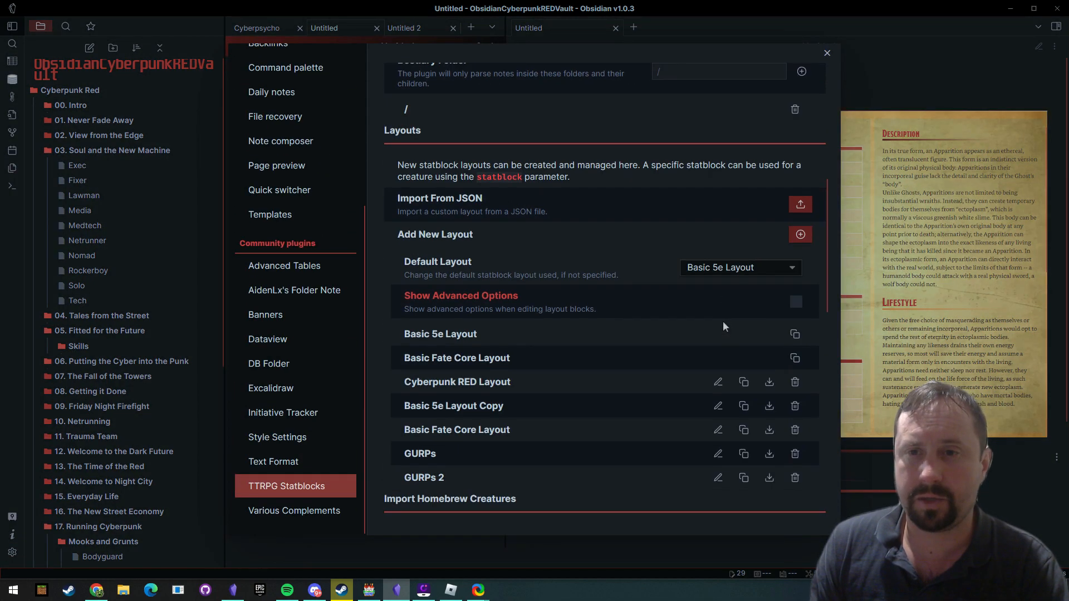
left_click(719, 481)
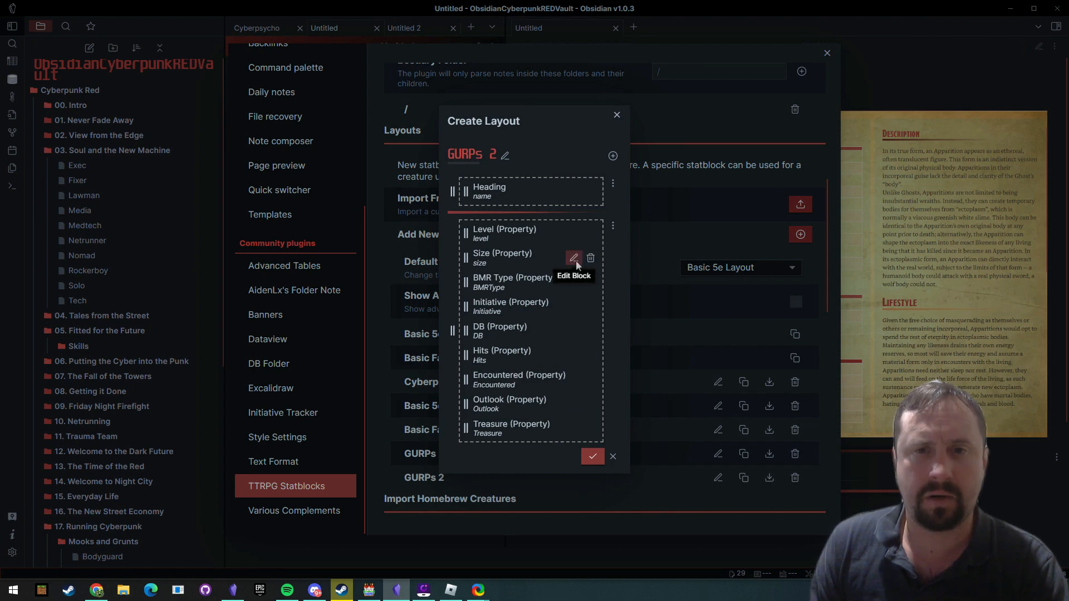
- Add a Property Line block below Treasure in the second group
left_click(613, 226)
left_click(646, 230)
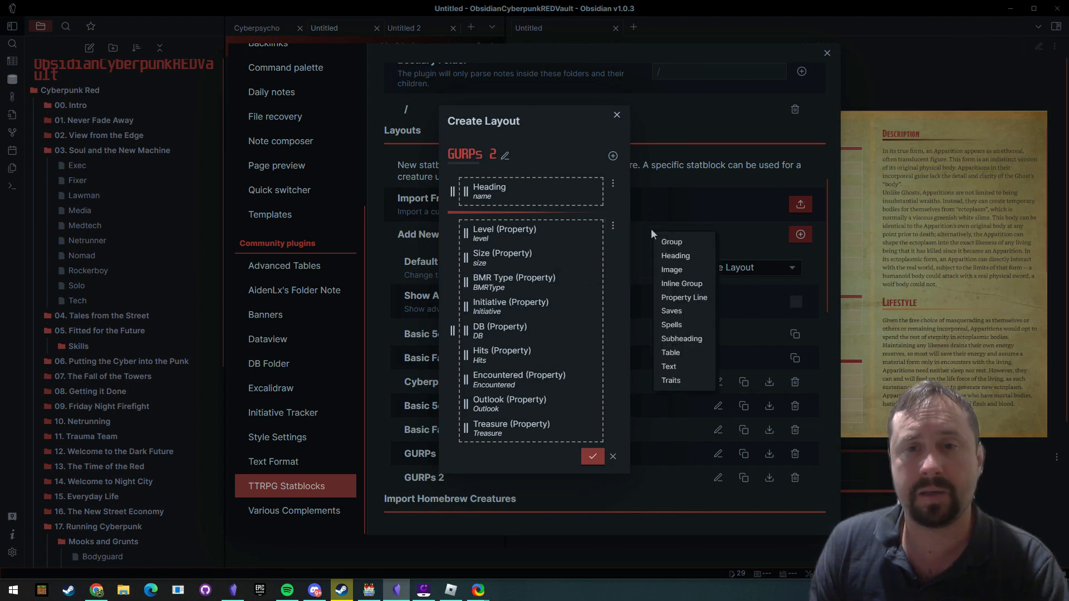
left_click(700, 297)
- Link the new block below Treasure to the BMR property
left_click(573, 440)
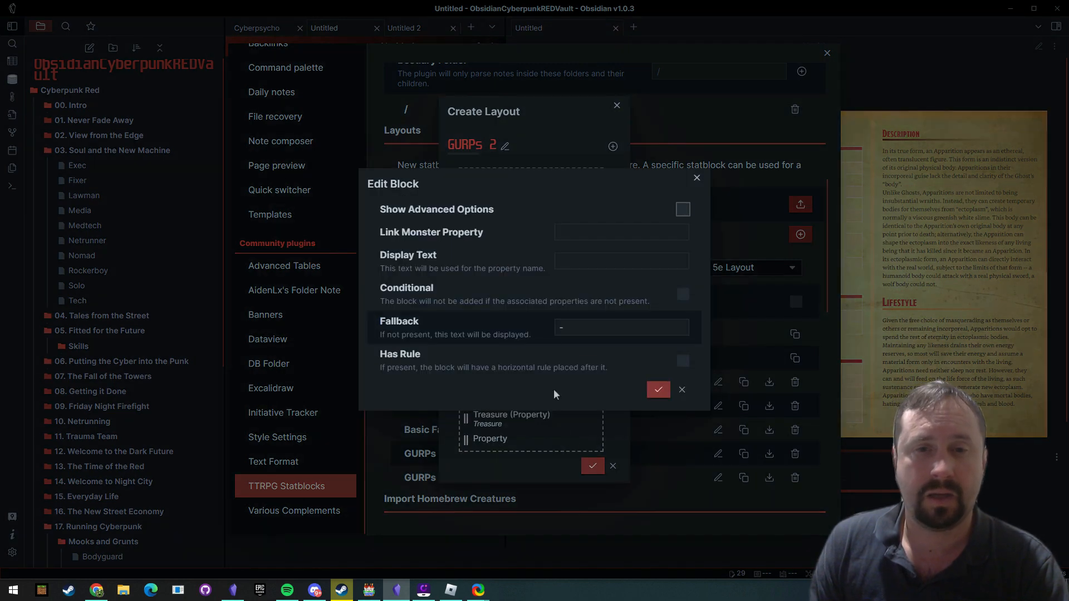
left_click(571, 232)
type("BMR")
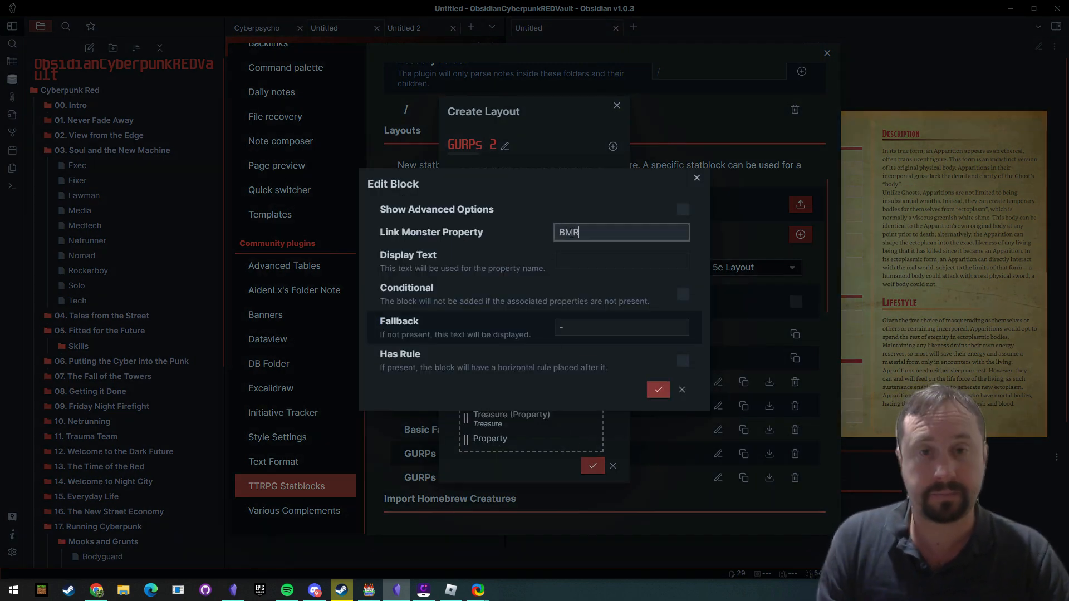
- Set the BMR property block's display text to BMR and place the block directly below BMR Type in the GURPs 2 layout
left_click(608, 262)
type("BMR")
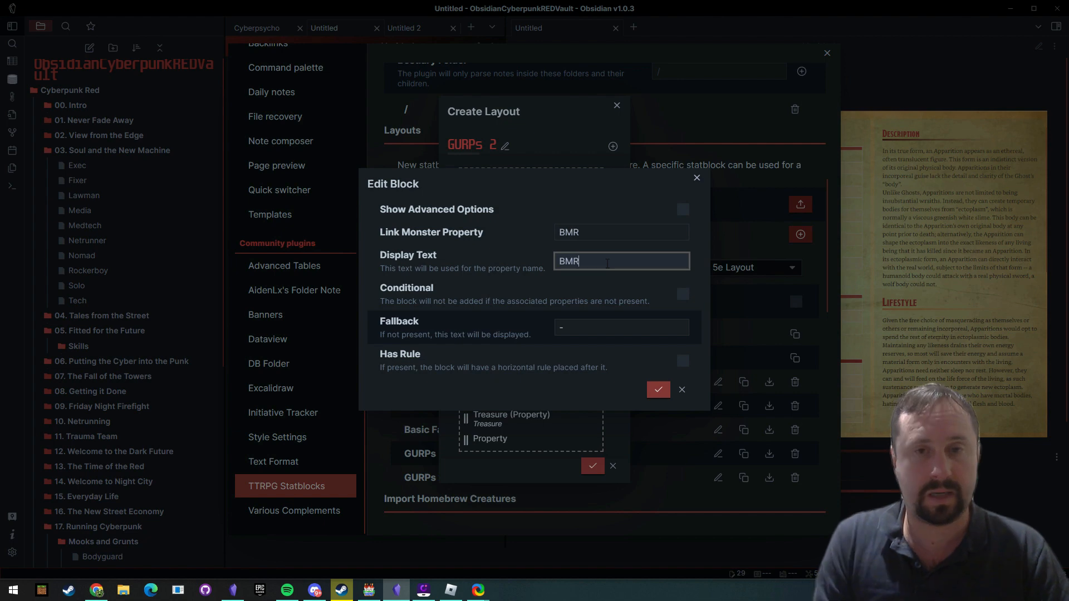
left_click(658, 389)
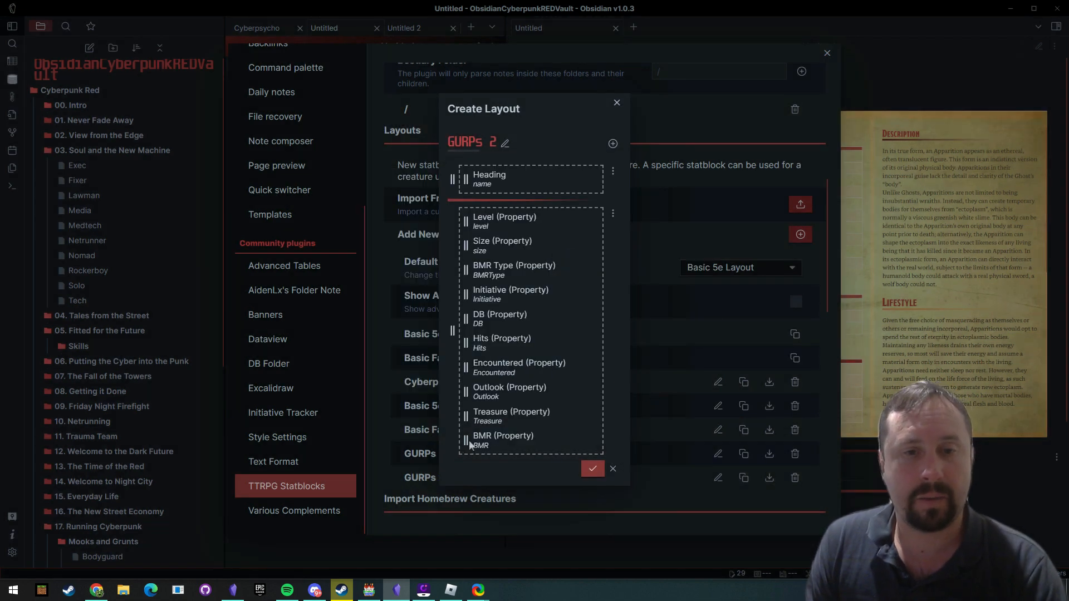
left_click_drag(466, 441, 465, 293)
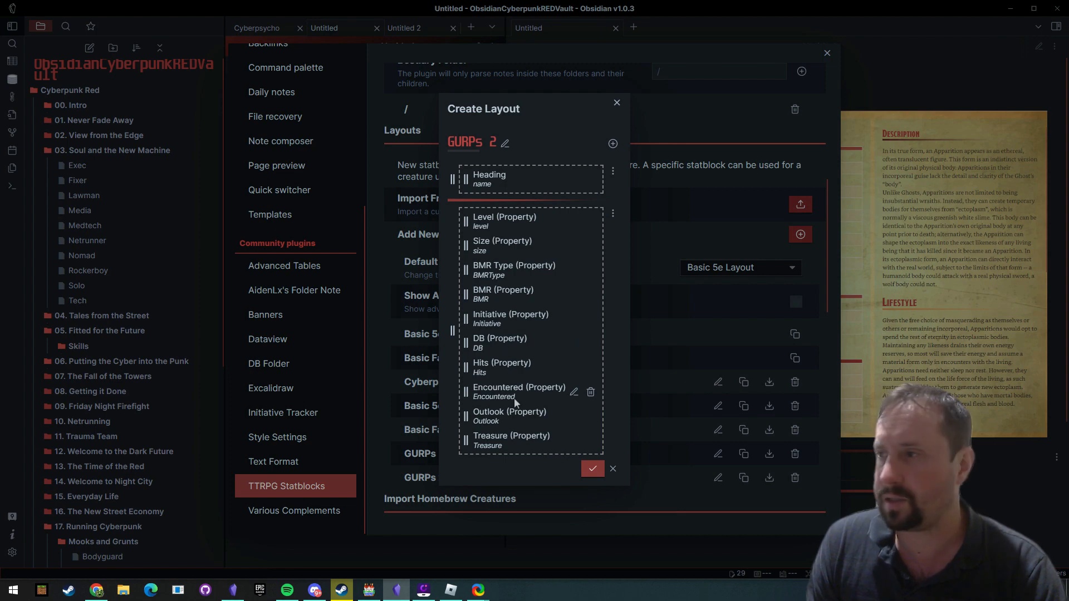
left_click(592, 468)
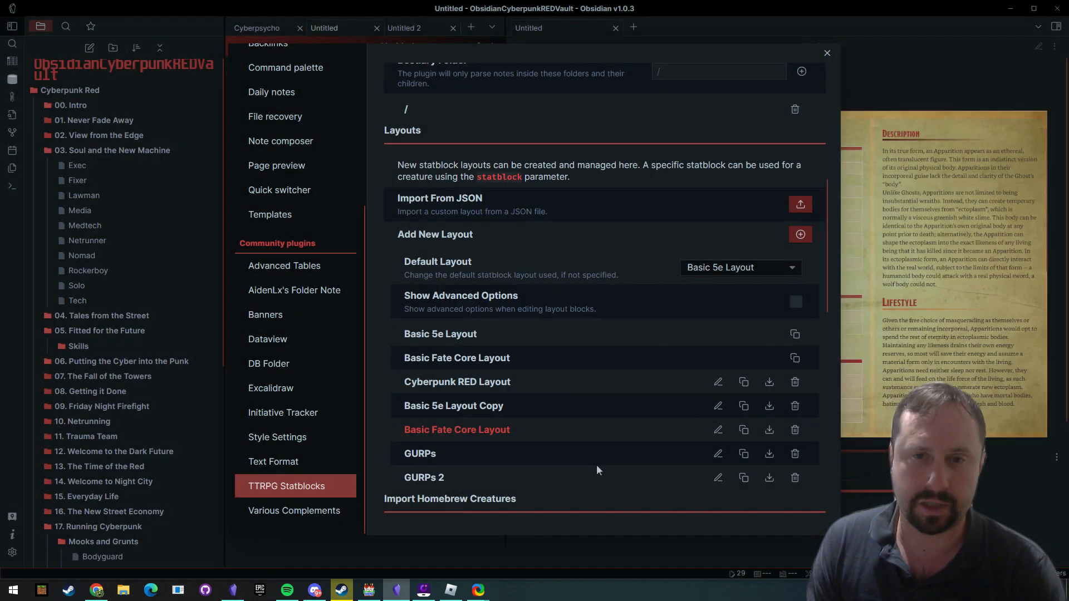
- Close the settings and reload the note to check the properties in the Apparition statblock
key("Escape")
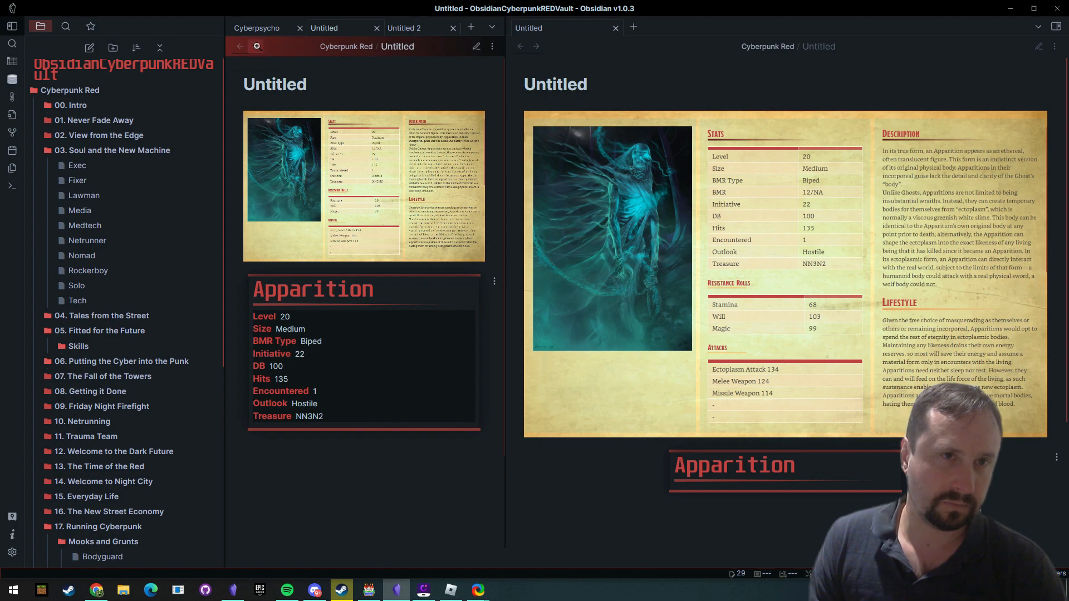
left_click(256, 46)
left_click(239, 46)
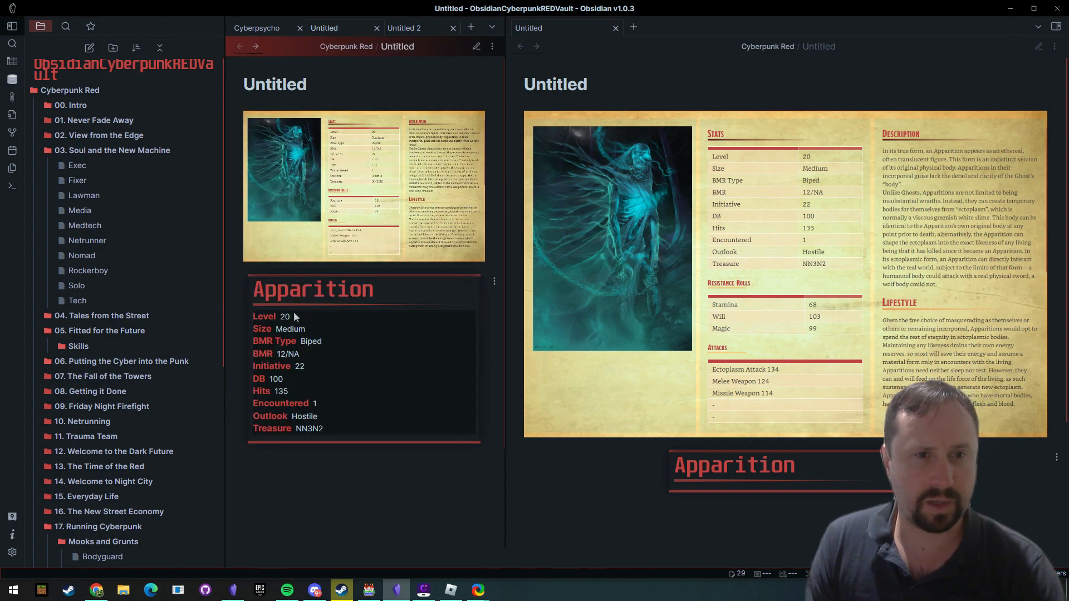
scroll(325, 271, "down", 3)
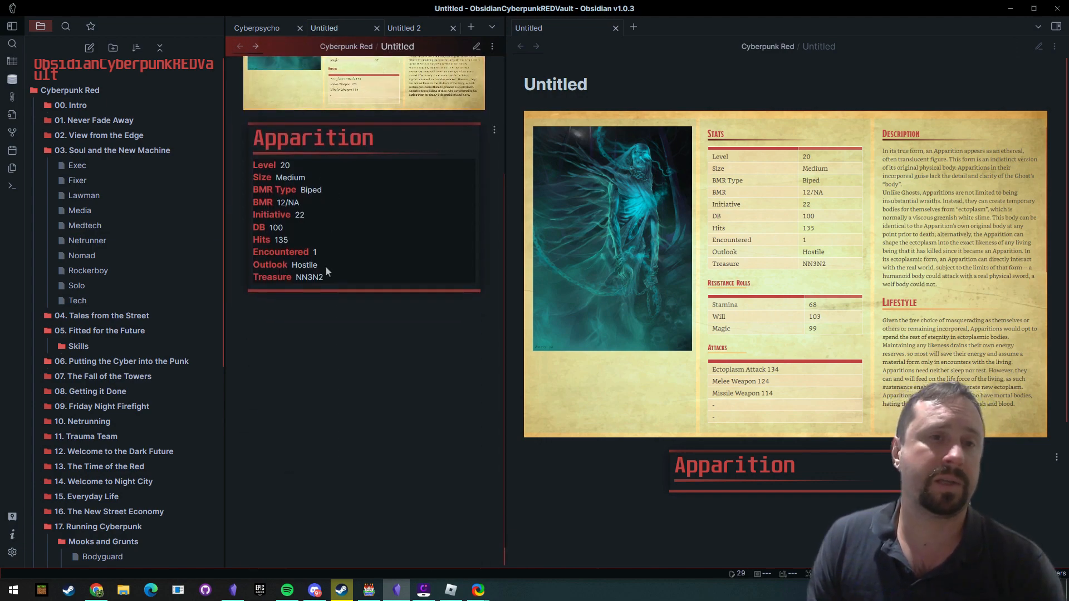
scroll(325, 265, "up", 3)
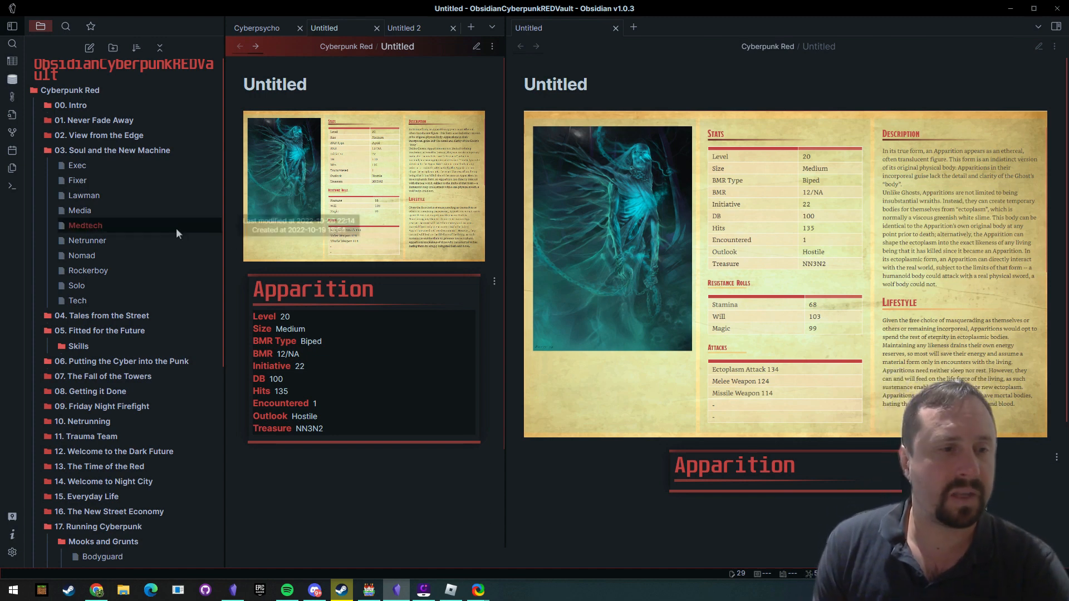
- Add a Subheading block to the property group of the GURPs 2 layout and place it above the Level property
left_click(12, 551)
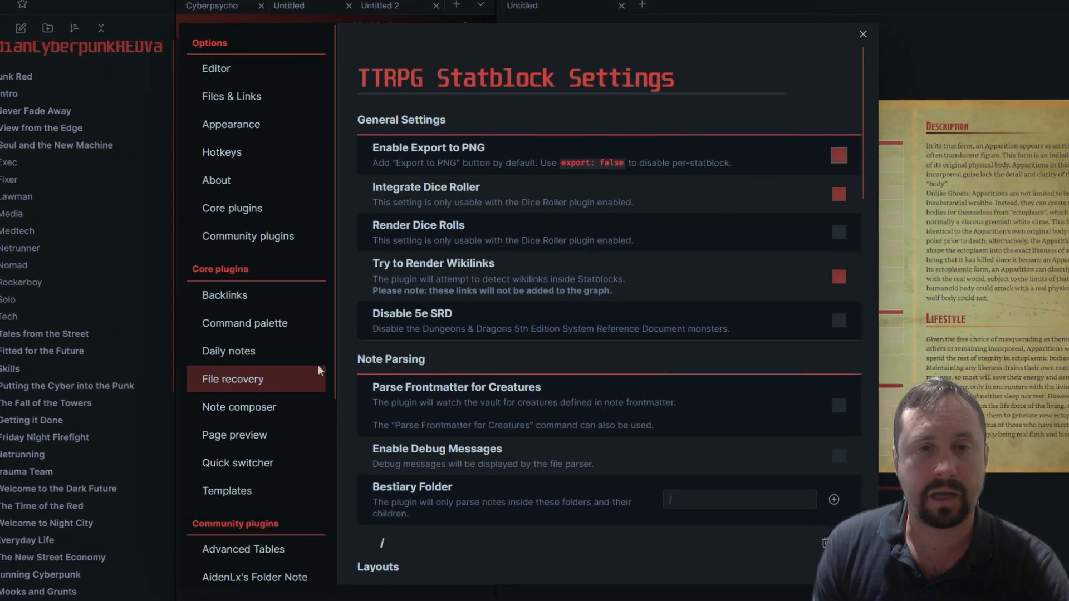
scroll(513, 333, "down", 20)
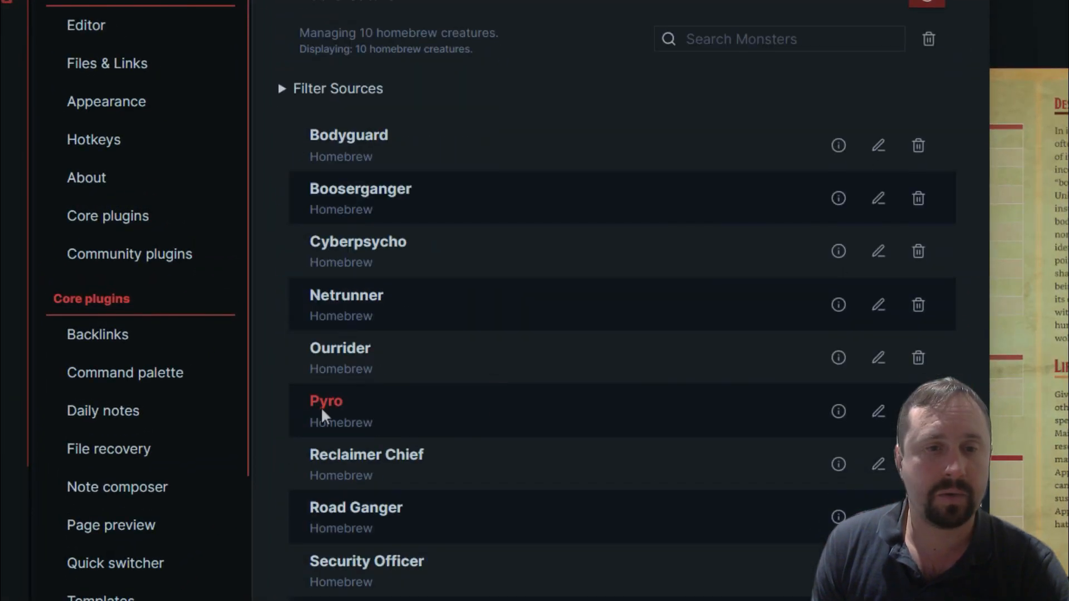
scroll(519, 380, "up", 15)
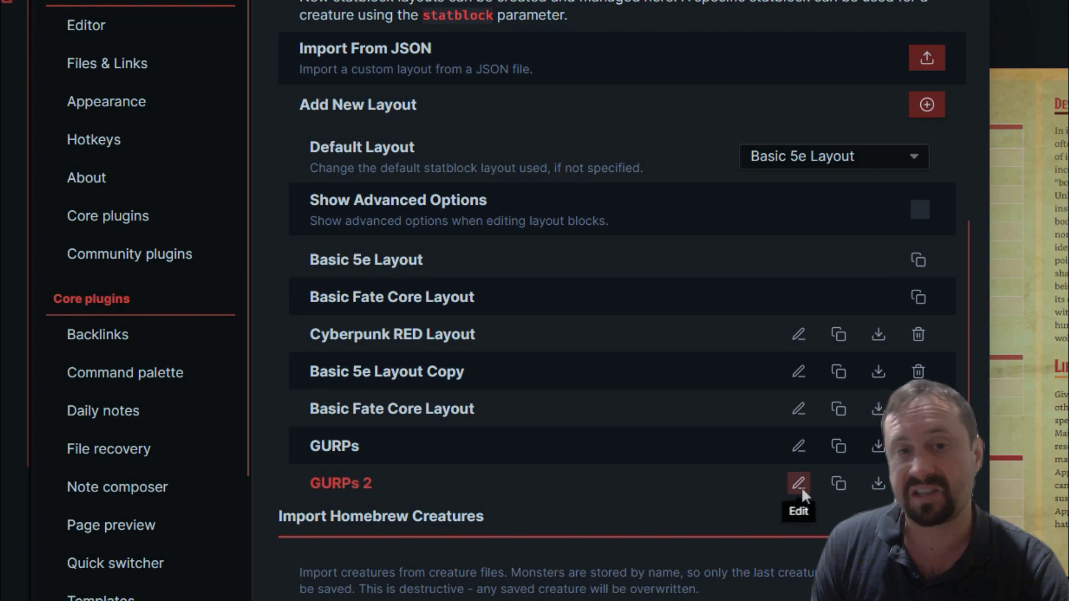
left_click(799, 484)
left_click(635, 227)
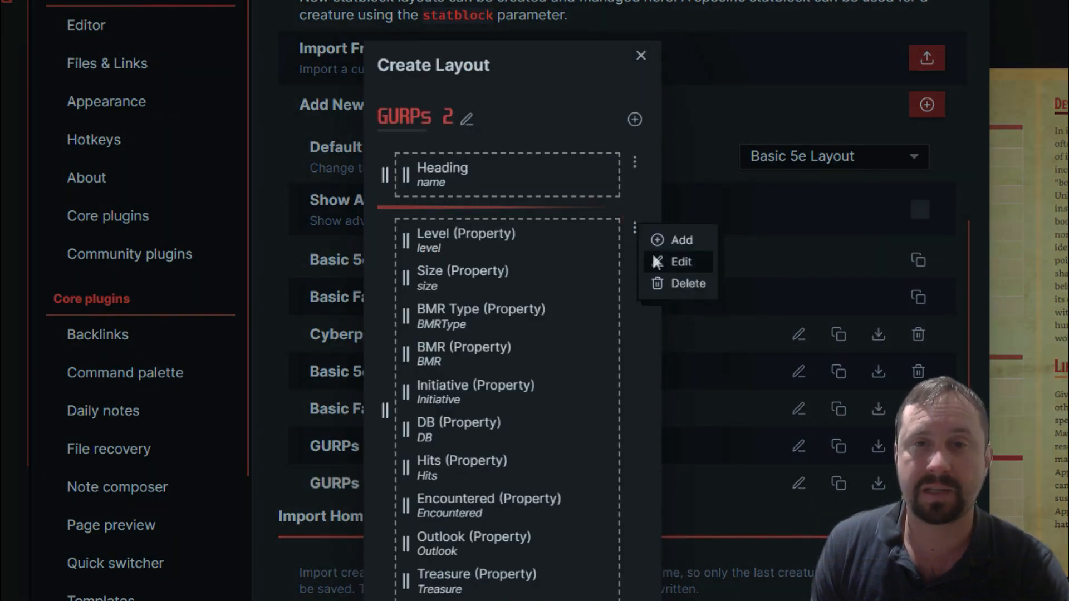
left_click(676, 238)
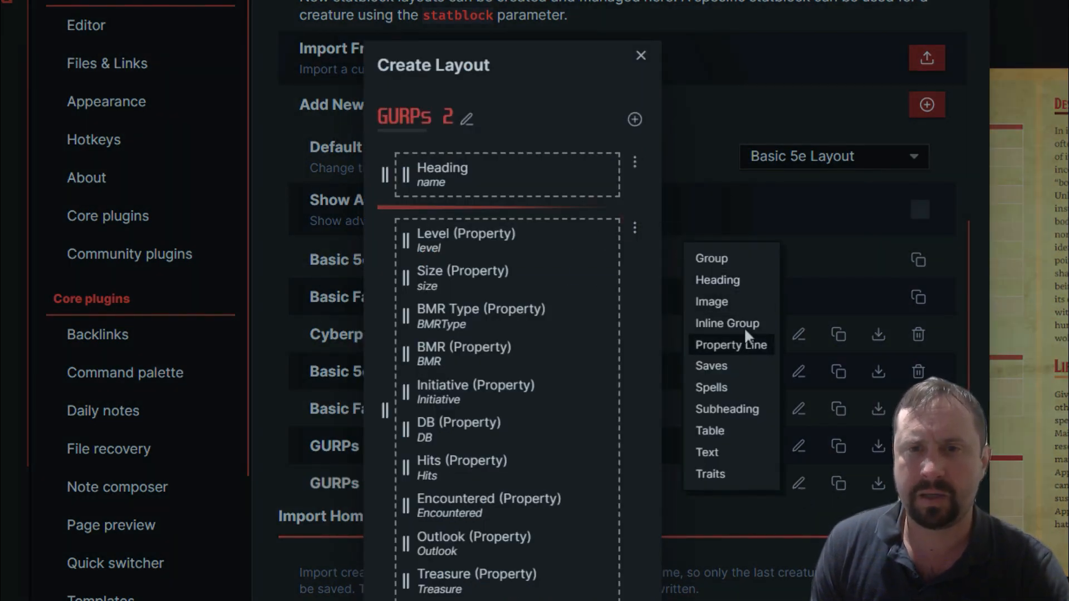
left_click(724, 413)
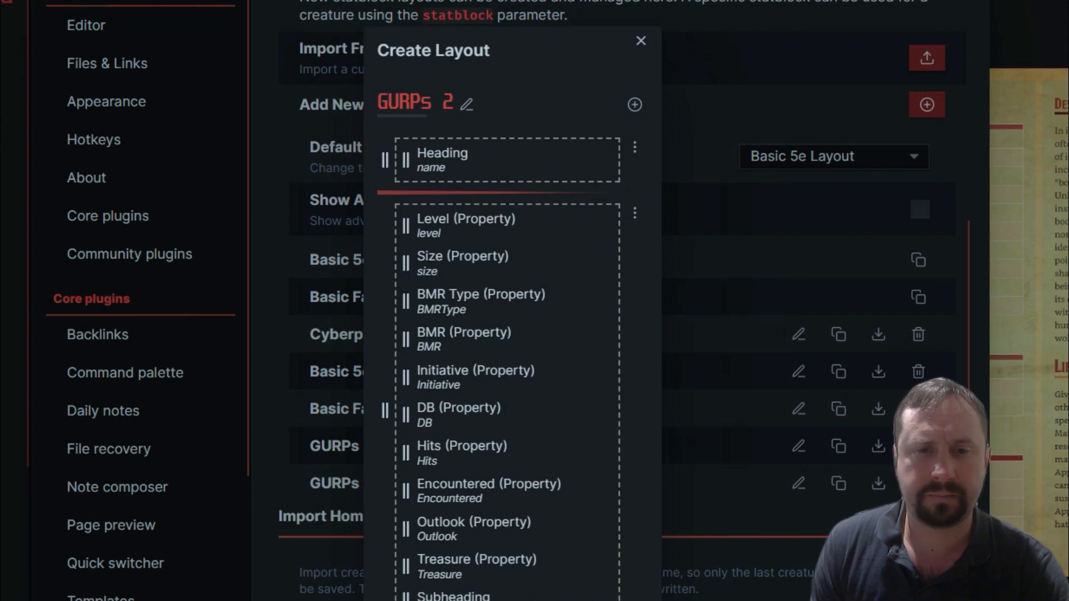
left_click_drag(406, 596, 408, 222)
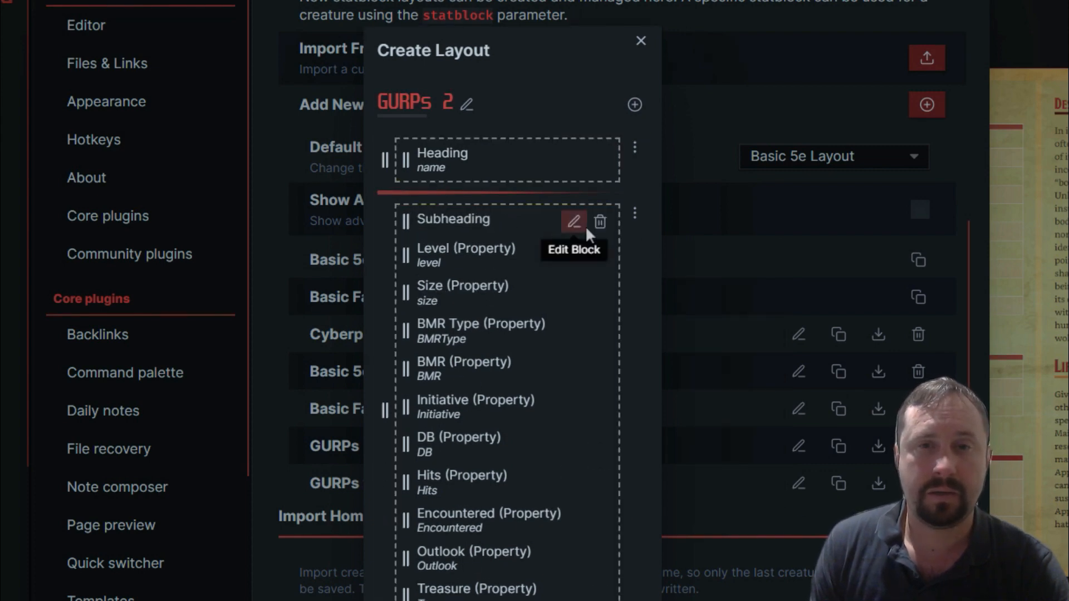
- Set the Subheading block's separator to Stats and clear its fallback text
left_click(575, 216)
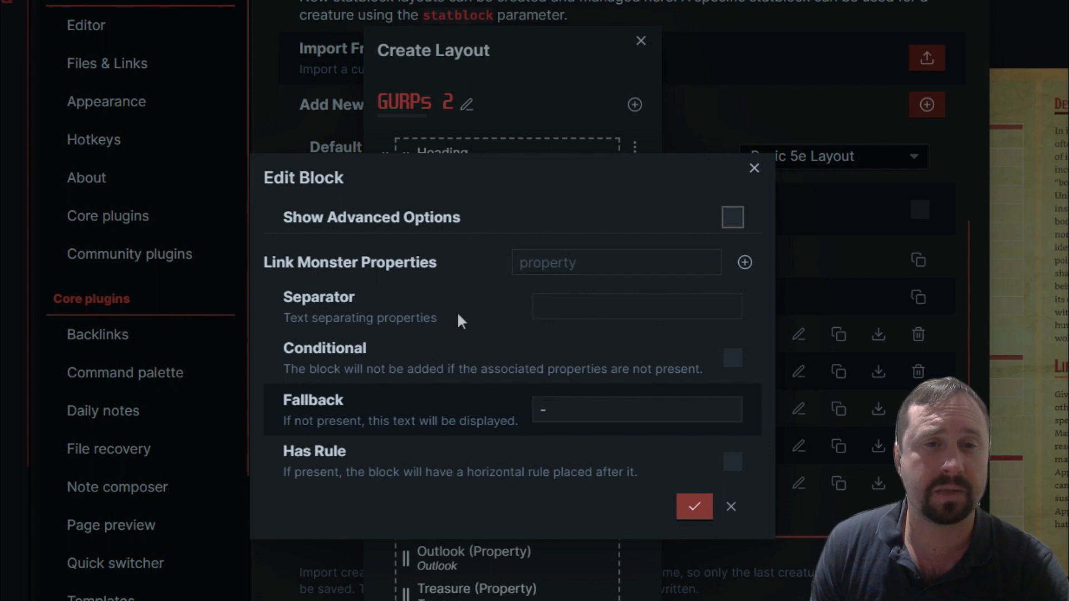
left_click(637, 306)
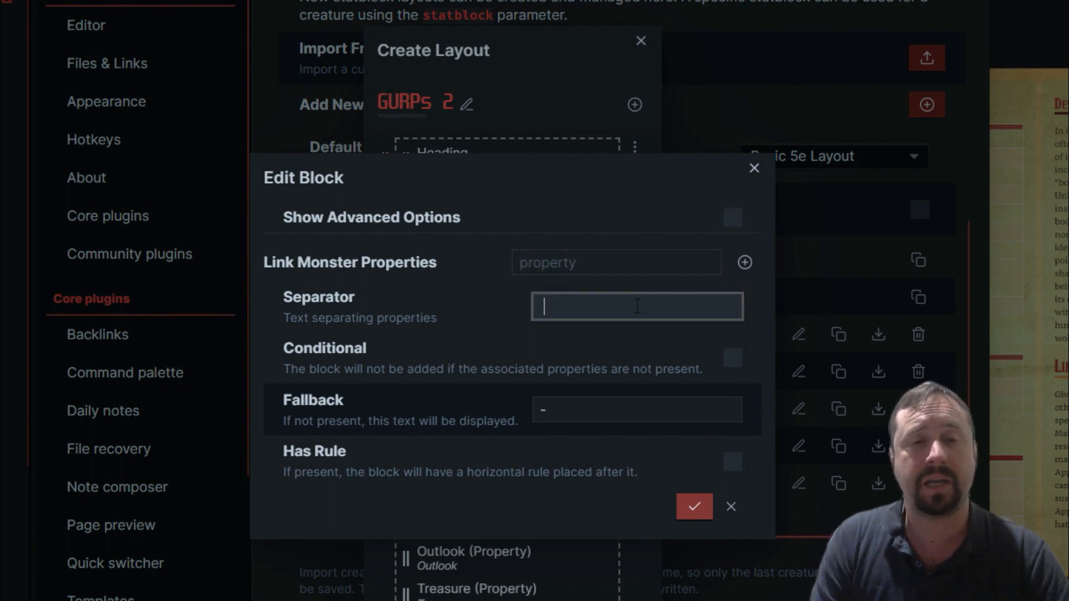
type("Stats")
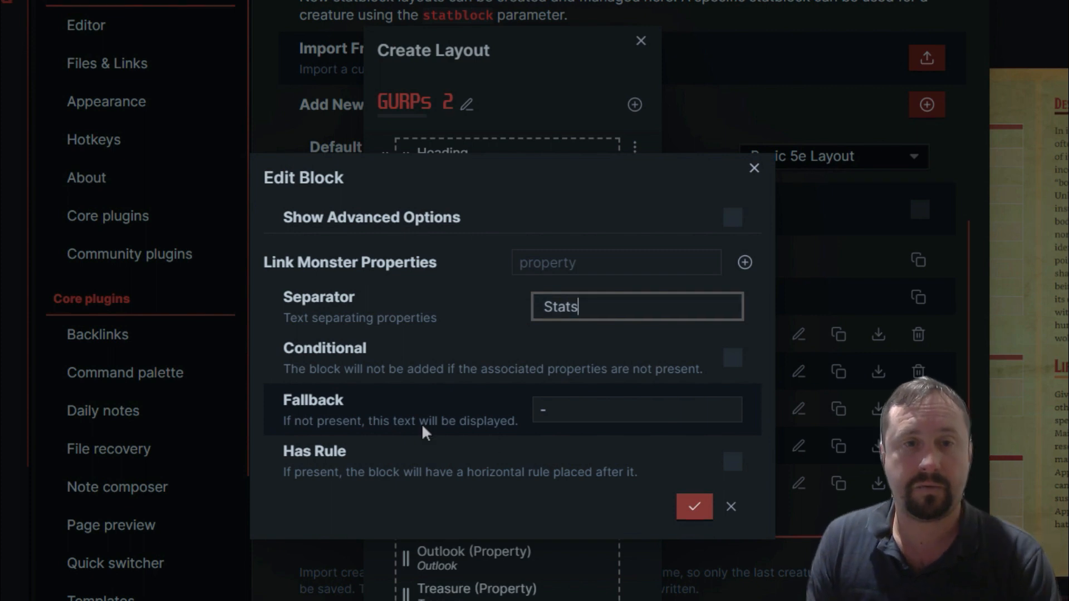
left_click(564, 415)
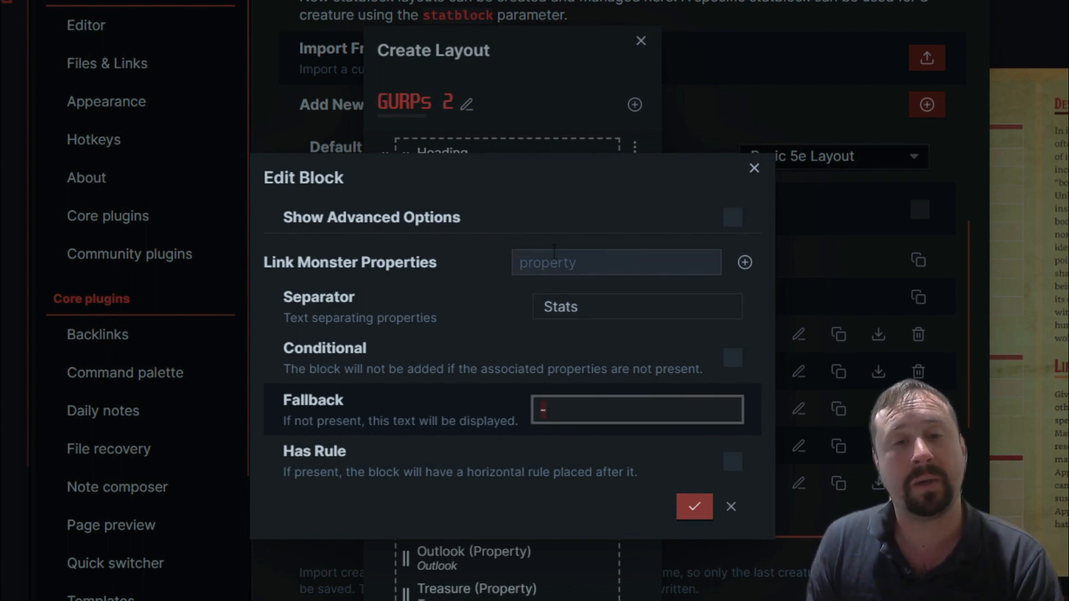
left_click_drag(485, 402, 480, 402)
key("BackSpace")
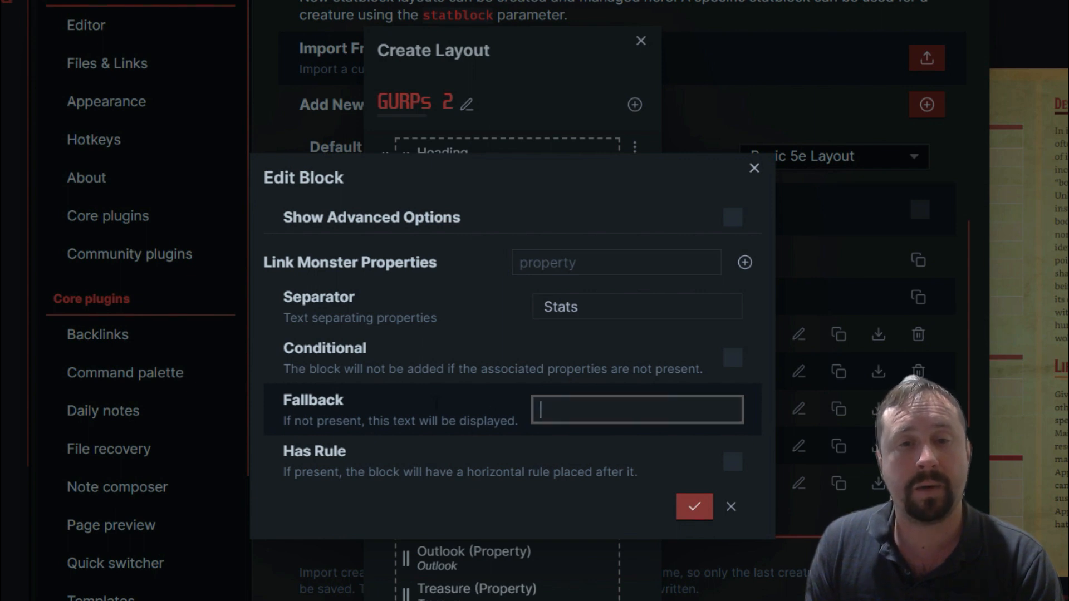
left_click(432, 403)
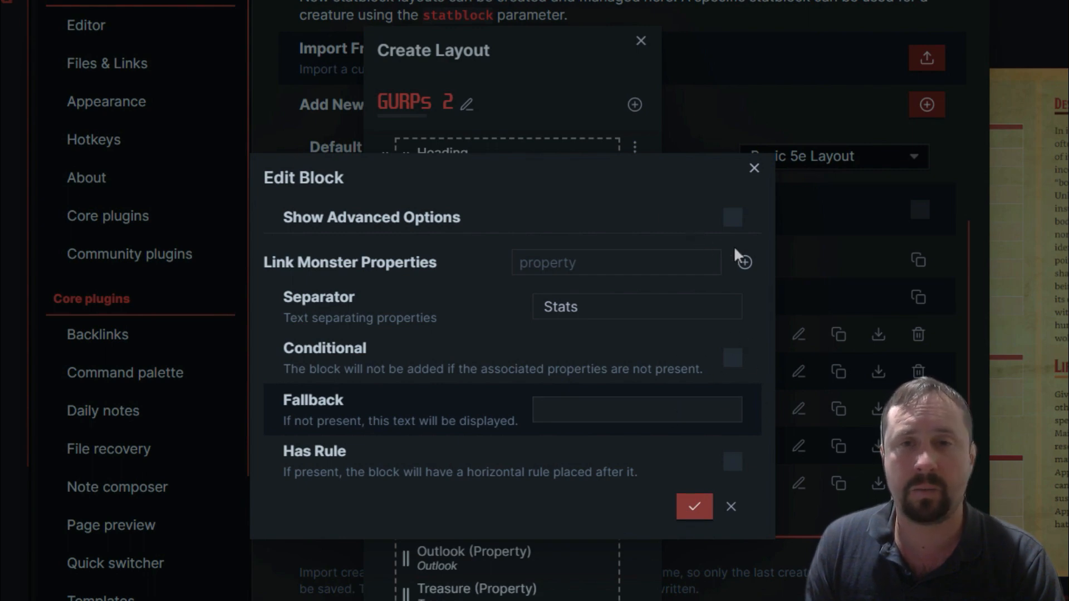
left_click(687, 514)
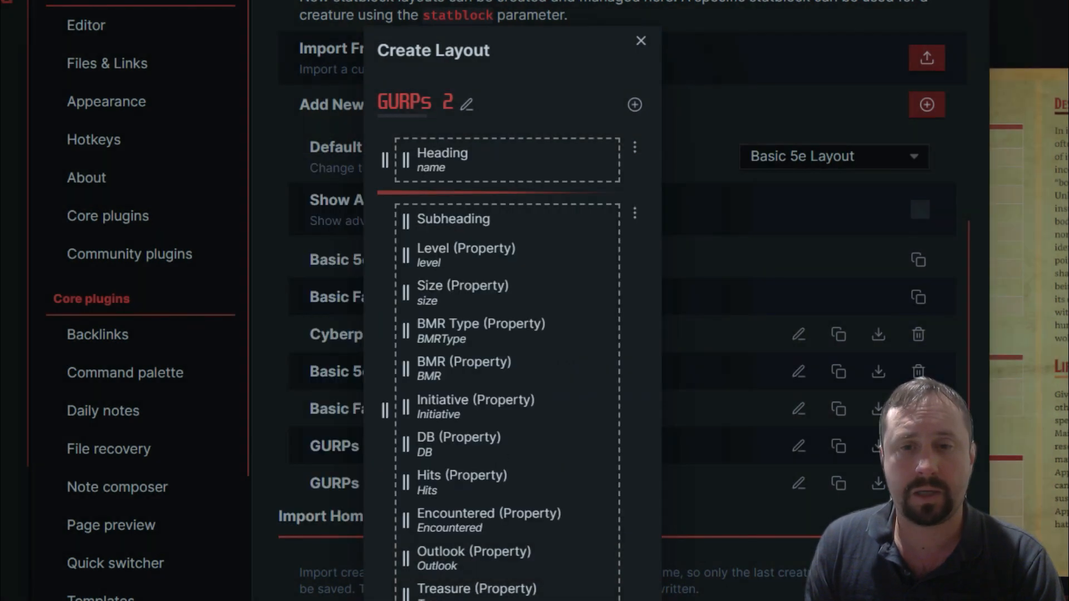
- Save the layout, leave the settings and reload the note to check the Apparition statblock for the subheading
left_click(529, 597)
key("Escape")
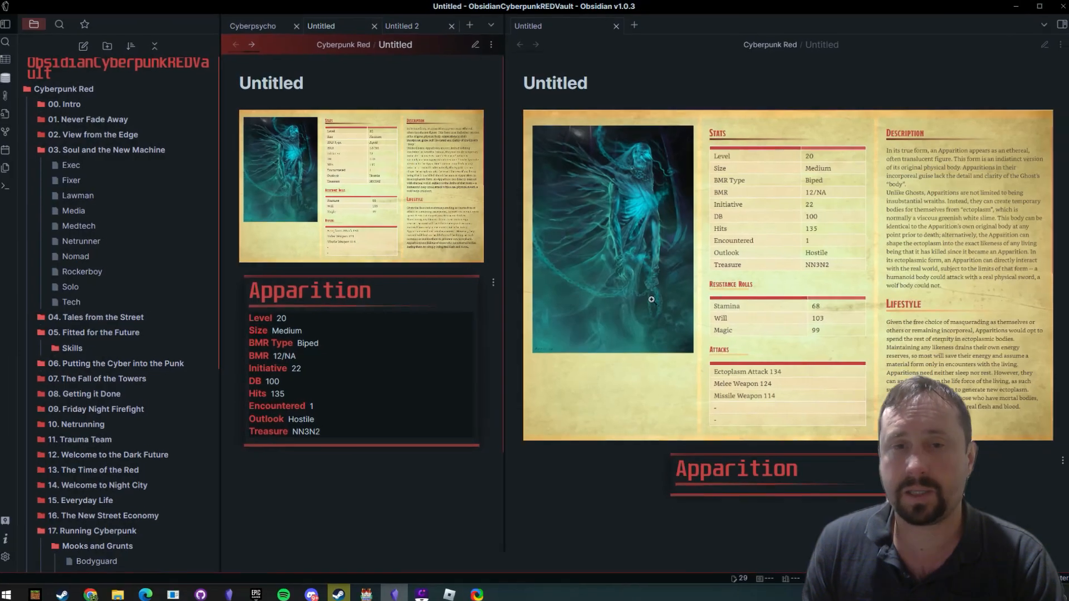
left_click(239, 46)
left_click(239, 47)
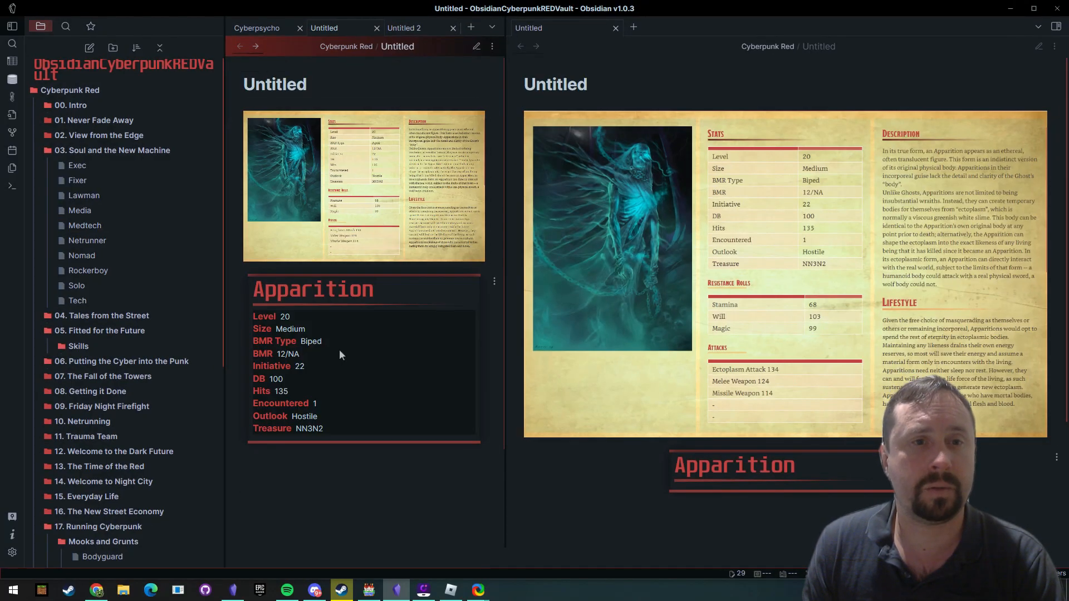
- Add a Text block to the property group of the GURPs 2 layout and place it directly above the Level property
left_click(11, 553)
scroll(389, 396, "down", 10)
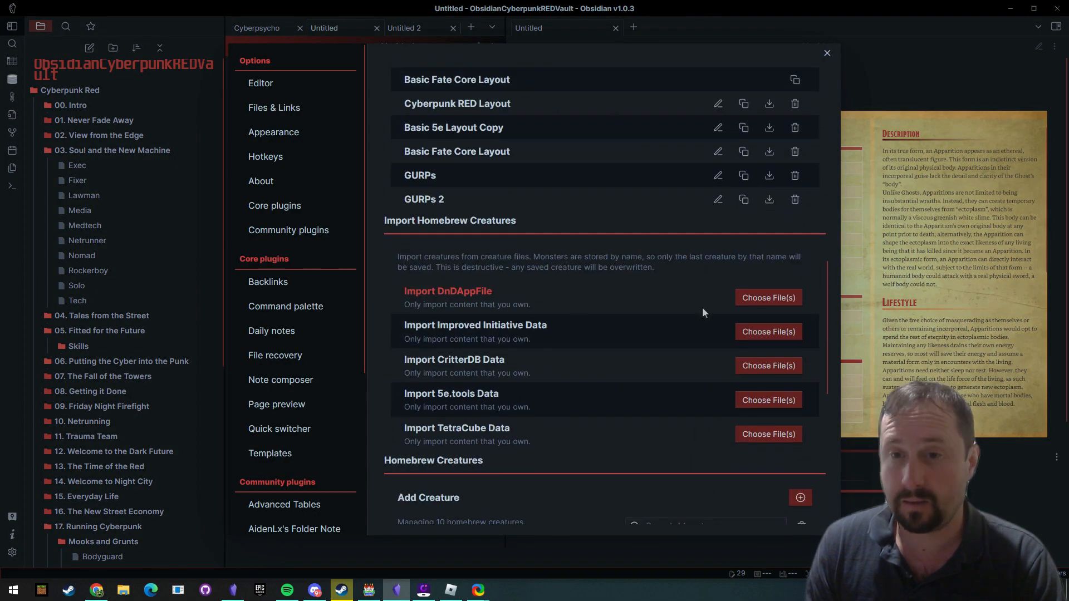
left_click(718, 200)
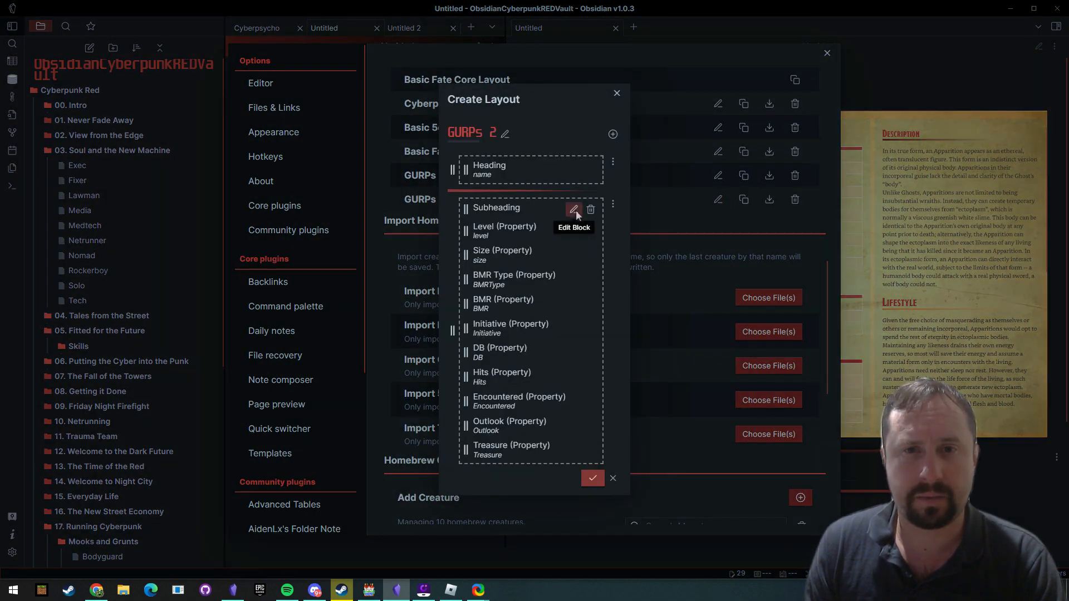
left_click(574, 209)
left_click(689, 174)
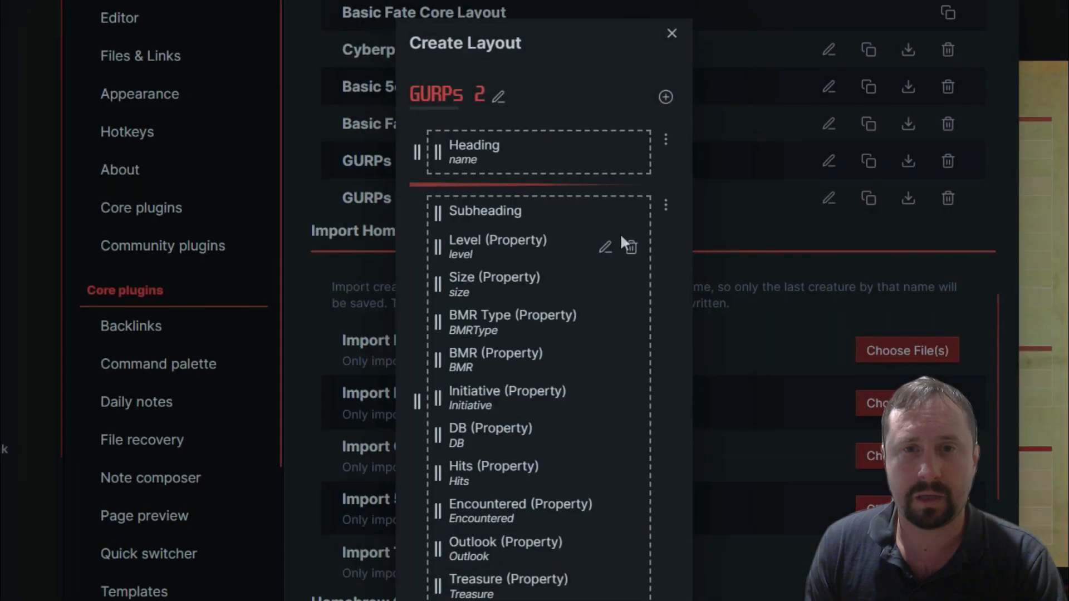
left_click(664, 208)
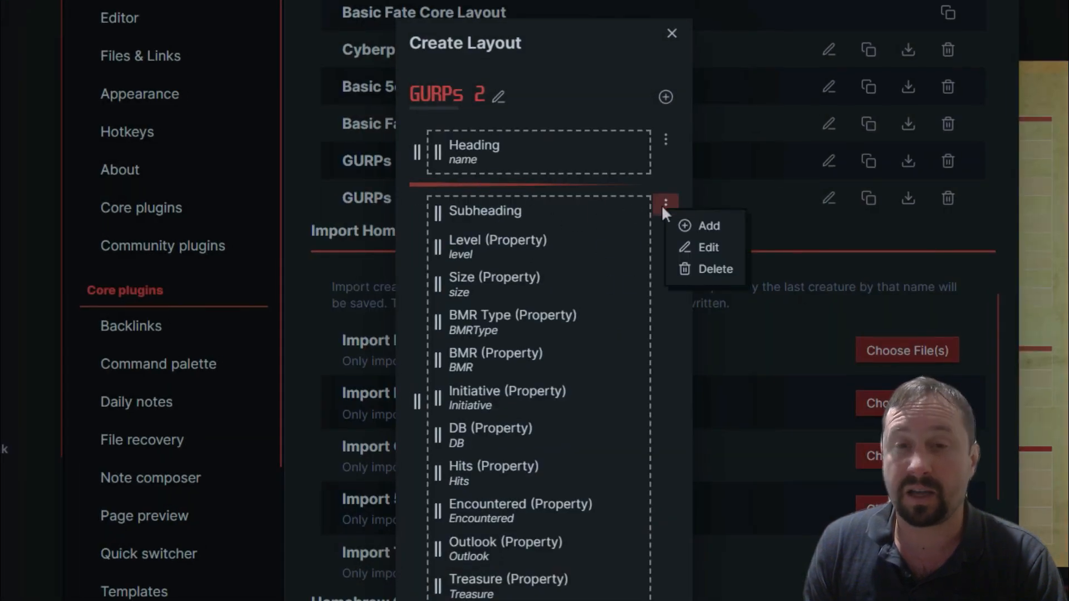
left_click(726, 220)
left_click(770, 434)
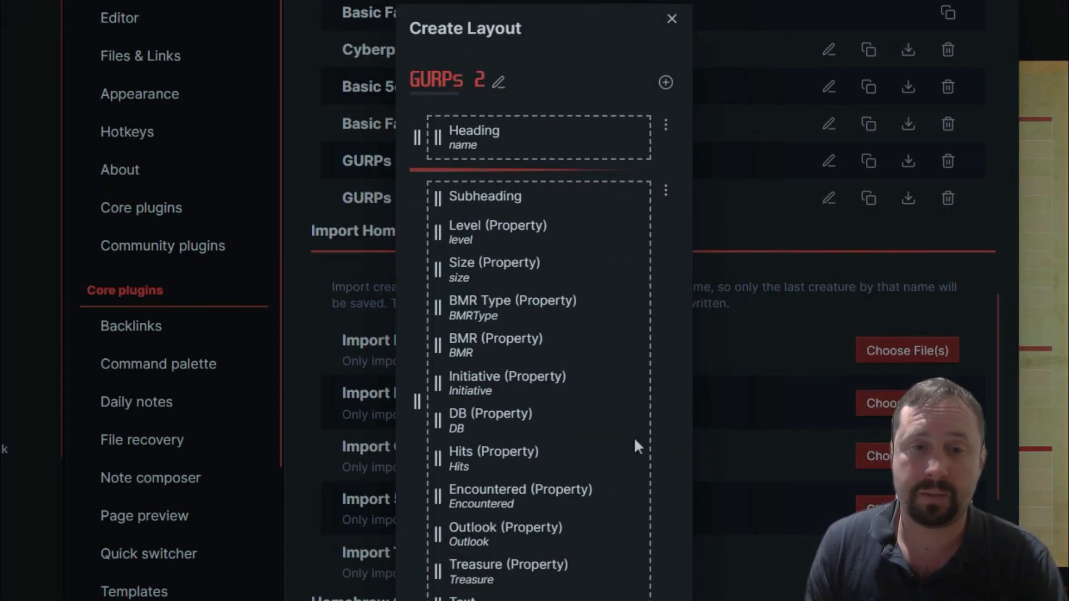
left_click_drag(438, 599, 462, 222)
- Set the Text block's section heading to Stats and clear its fallback text
left_click(604, 227)
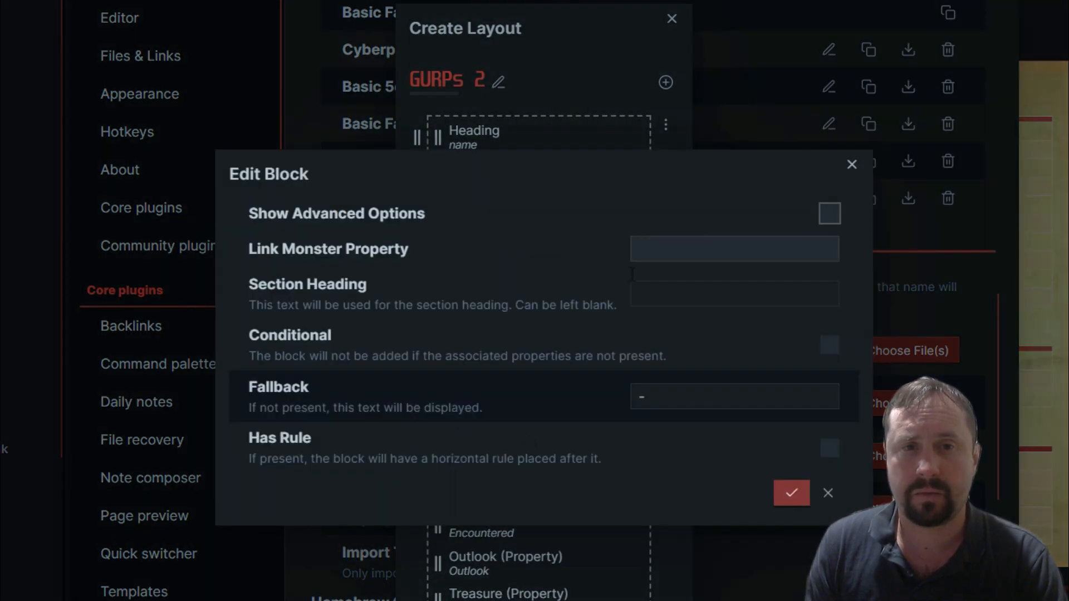
left_click(675, 283)
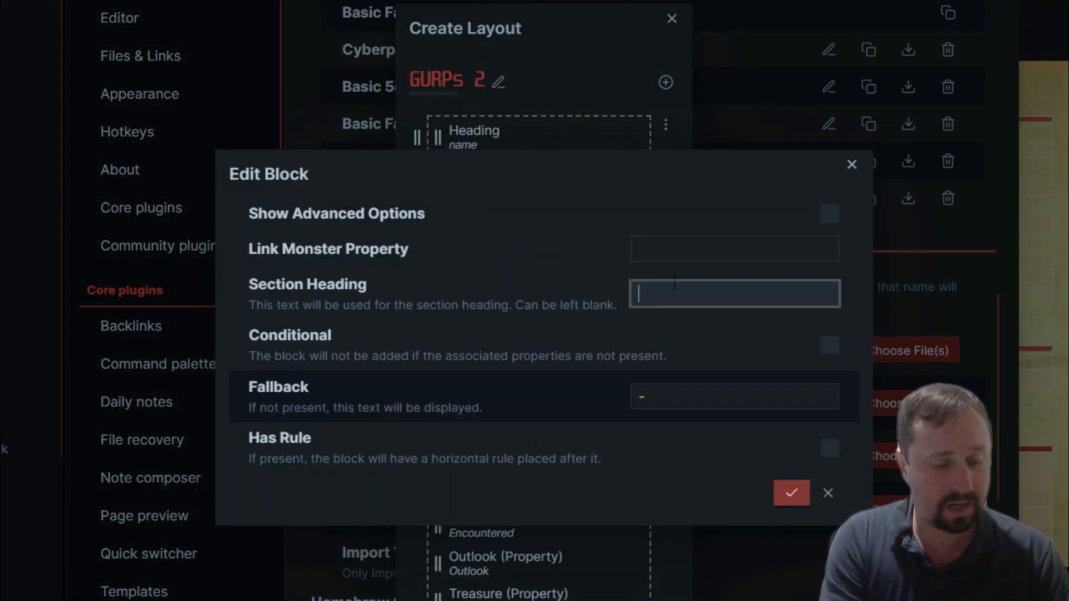
type("Stats")
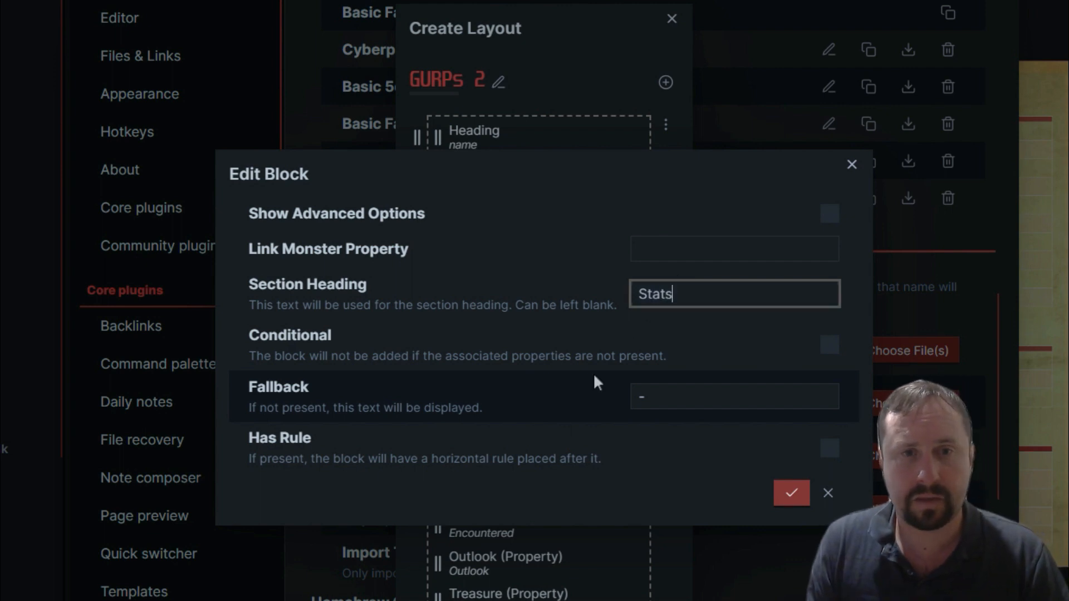
left_click(699, 396)
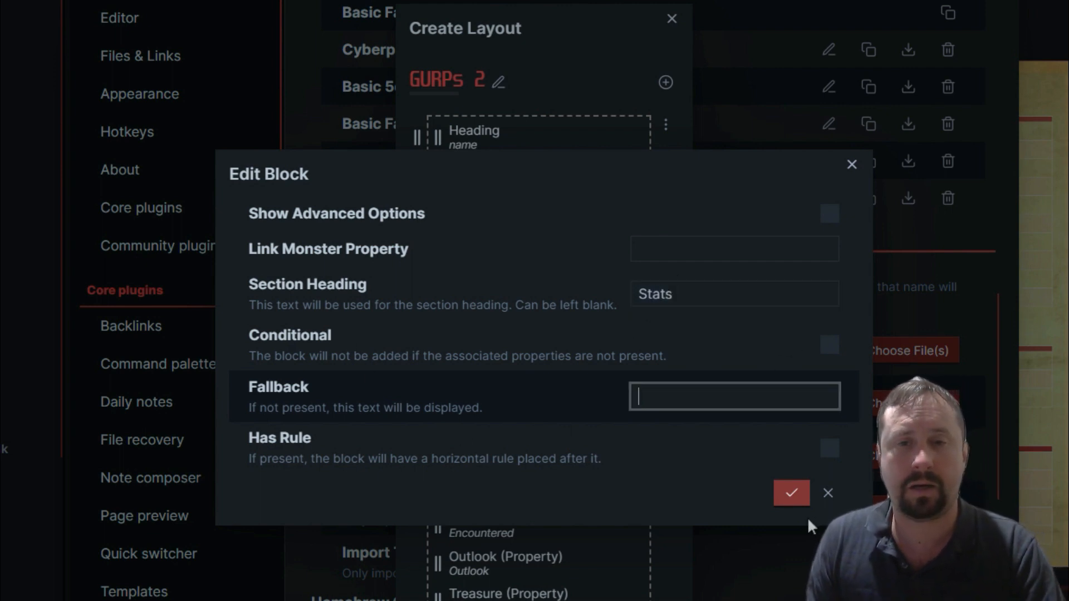
left_click(791, 493)
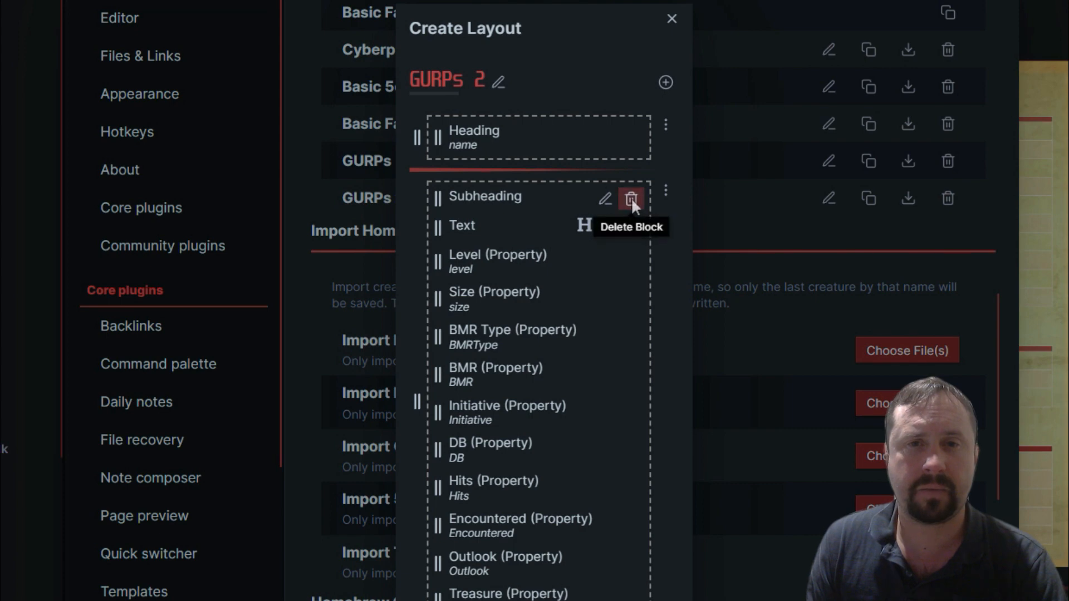
- Delete the Subheading block from the GURPs 2 layout and close the layout editor
left_click(631, 199)
key("Escape")
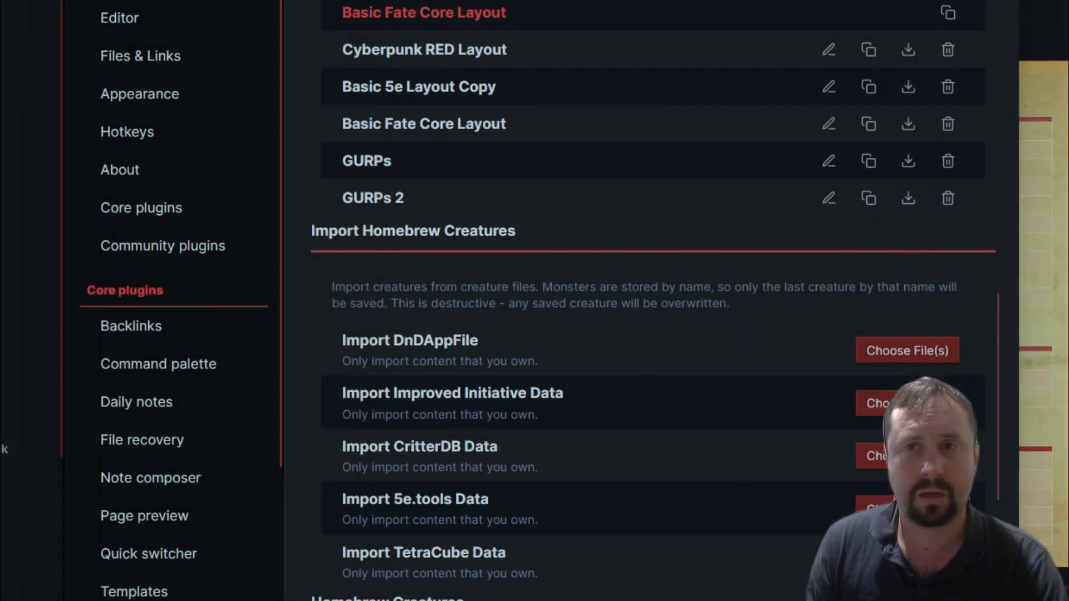
- Leave the settings, reload the note to check the Stats heading, and show the image property in the second pane's statblock source
key("Escape")
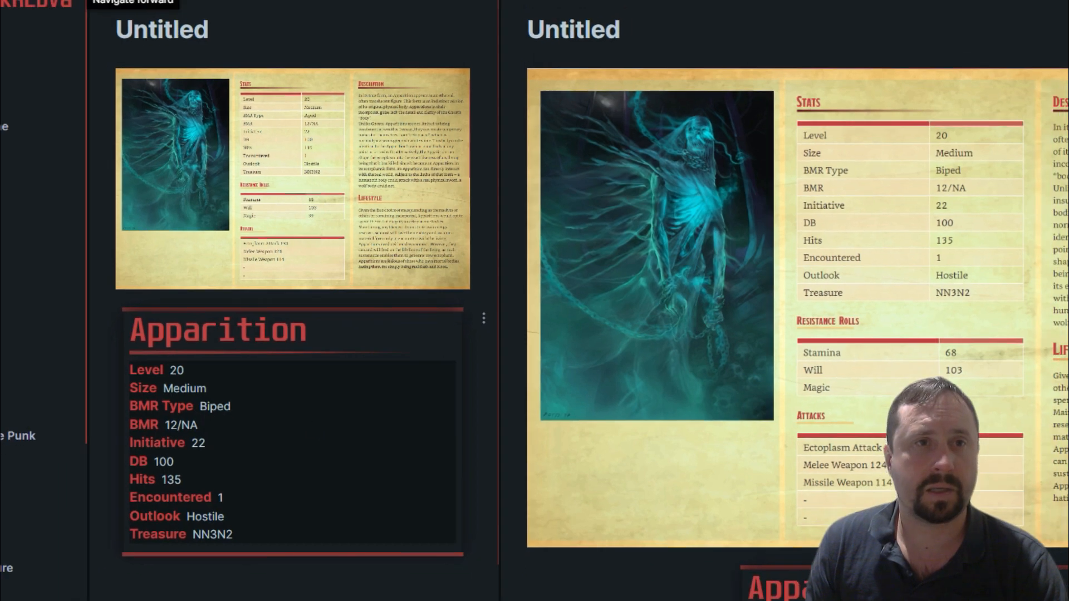
left_click(214, 22)
left_click(197, 22)
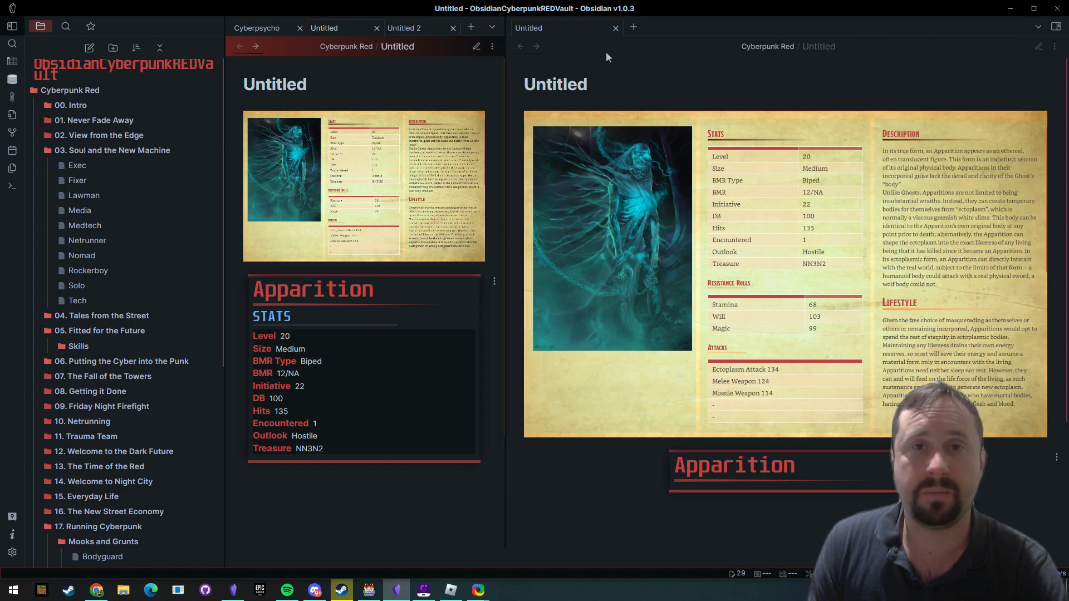
left_click(1039, 46)
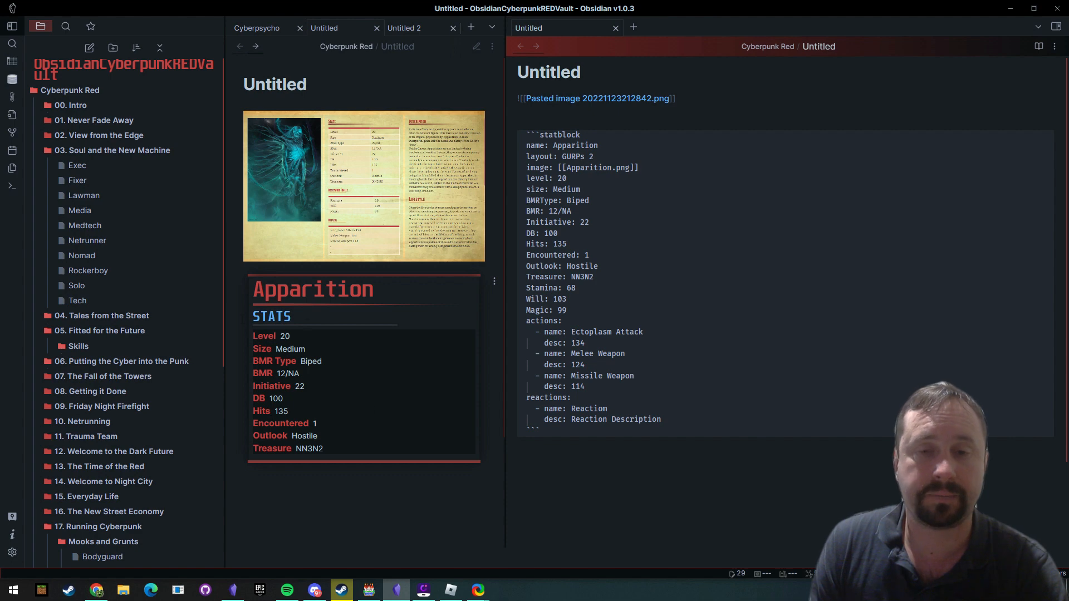
left_click_drag(638, 171, 593, 157)
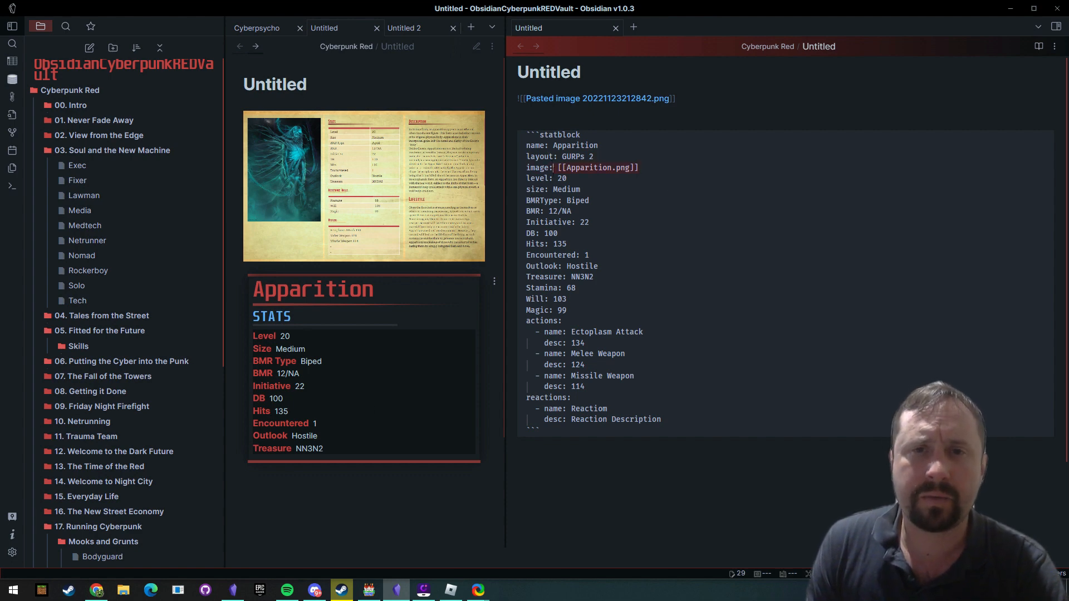
- Edit the GURPs 2 layout and add an Image block to the group that holds the Heading
left_click(9, 554)
scroll(301, 290, "down", 5)
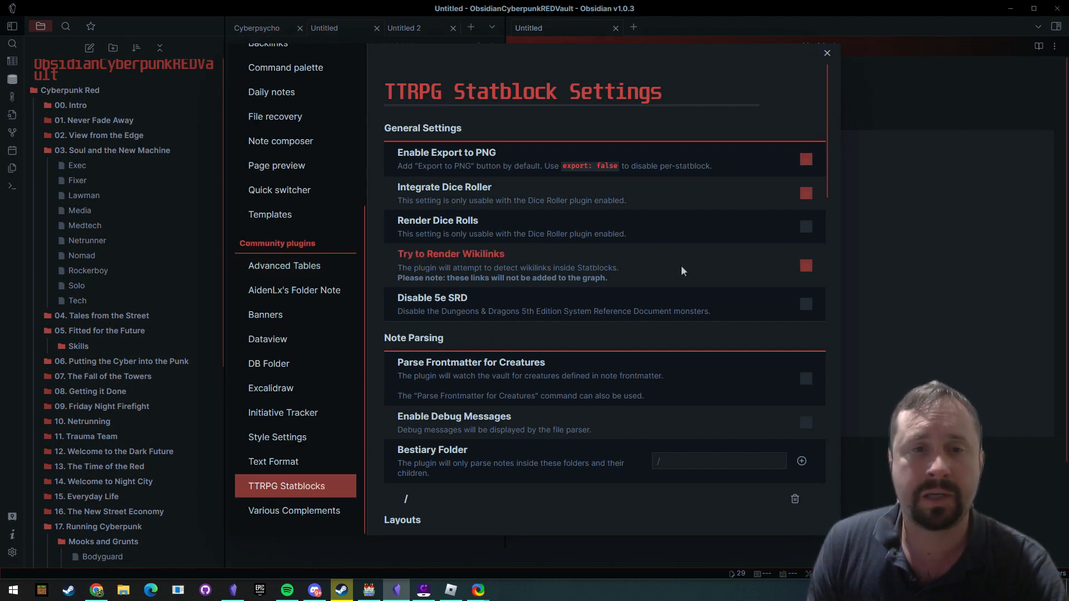
scroll(680, 265, "down", 7)
scroll(707, 303, "up", 5)
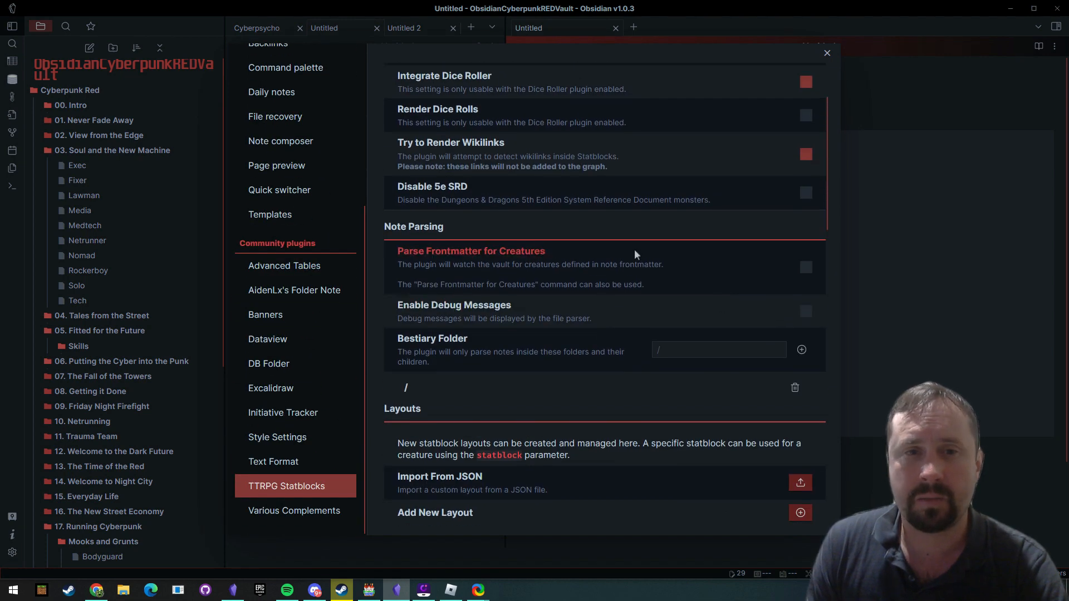
scroll(633, 262, "up", 3)
scroll(635, 273, "down", 9)
left_click(718, 421)
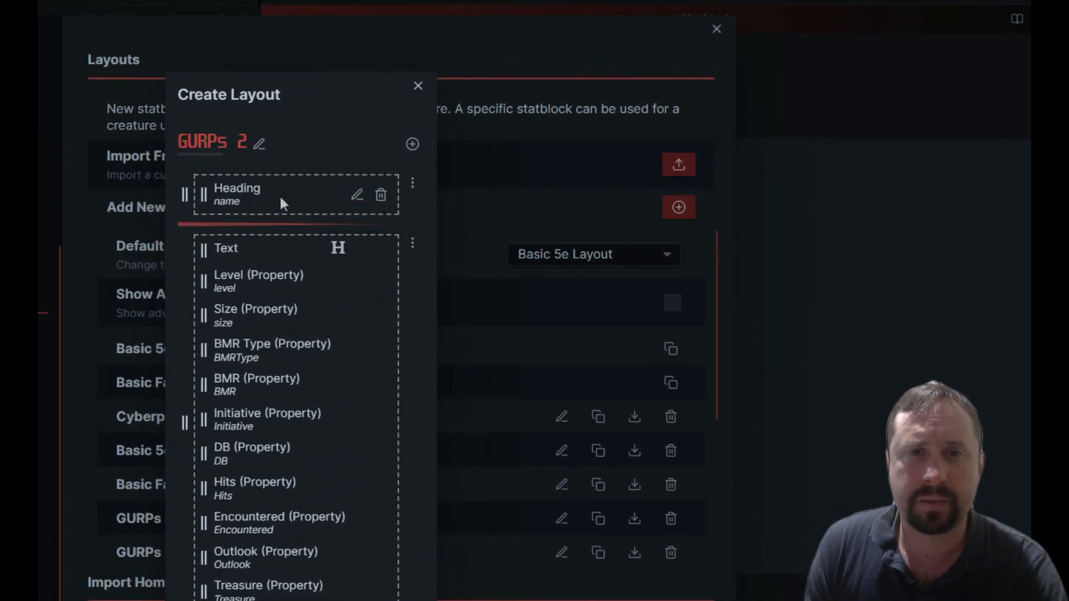
left_click(411, 185)
left_click(441, 198)
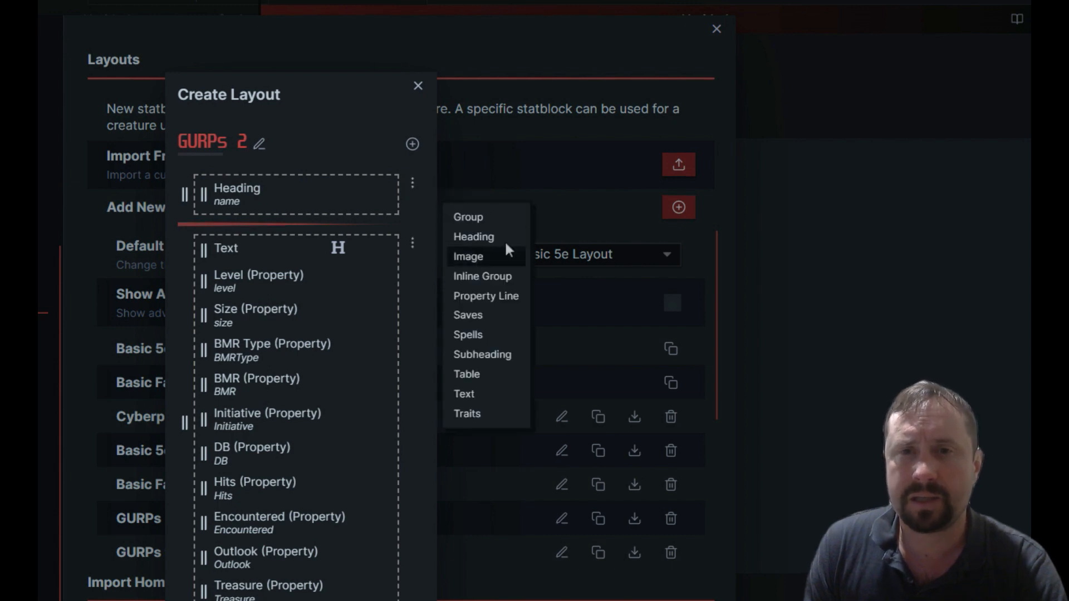
left_click(469, 257)
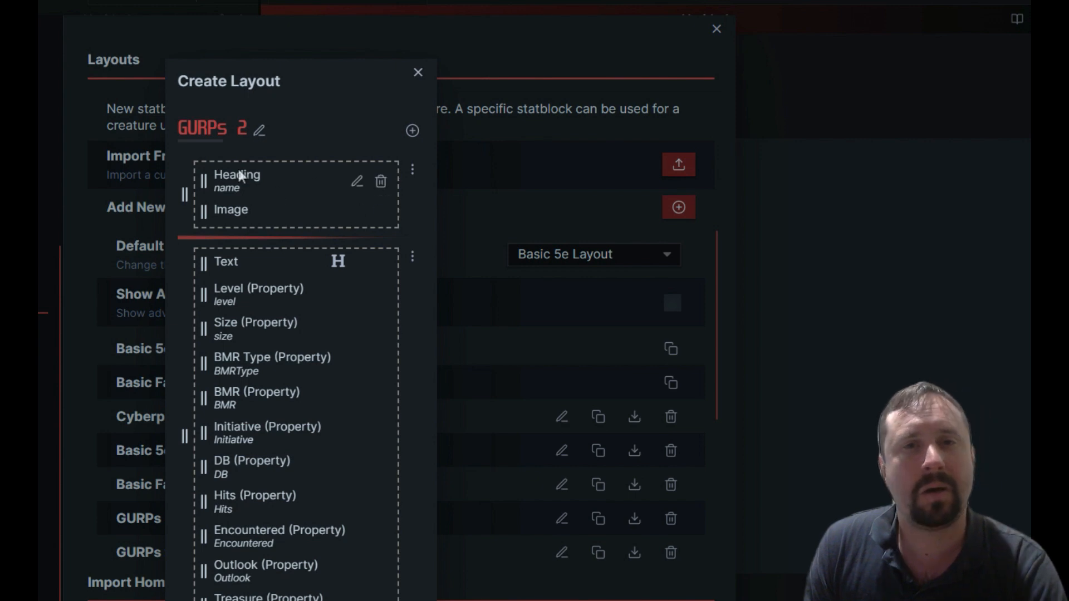
- Add an Inline Group to the GURPs 2 layout and place it between the heading group and the property group
left_click(413, 172)
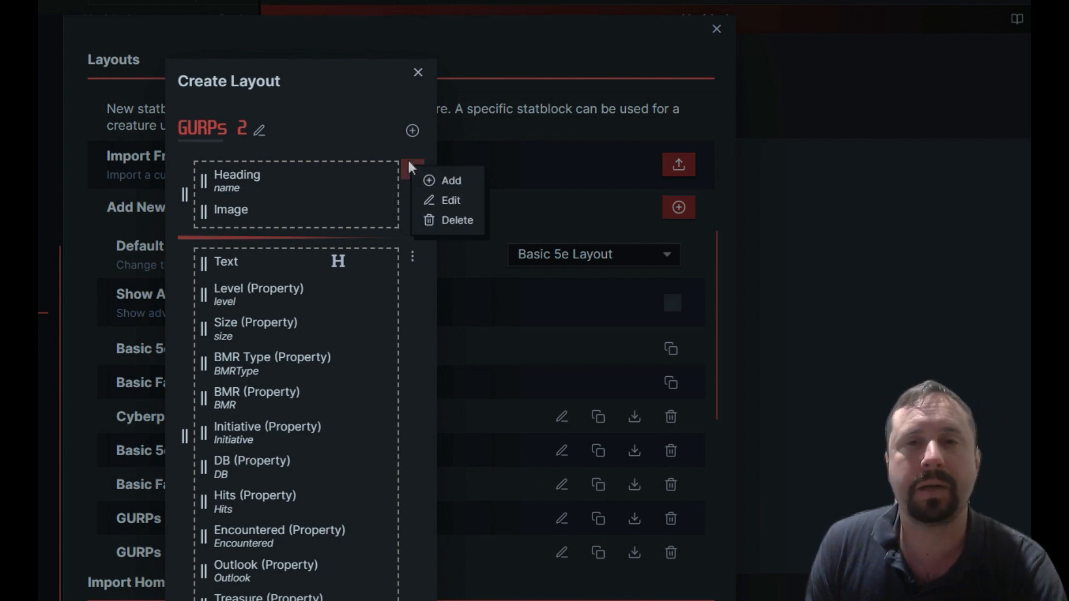
left_click(412, 131)
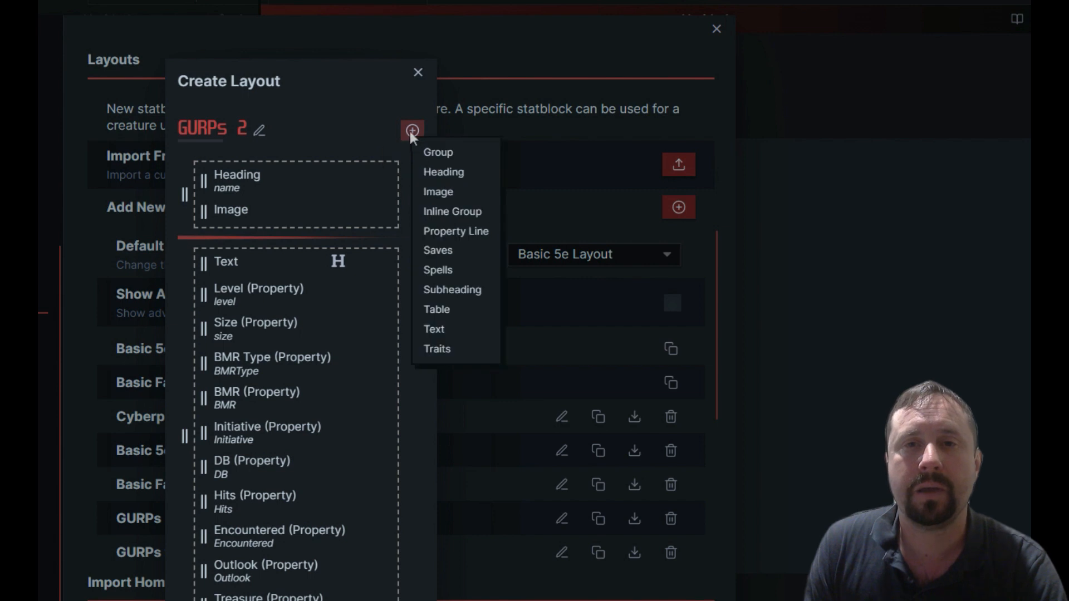
left_click(463, 211)
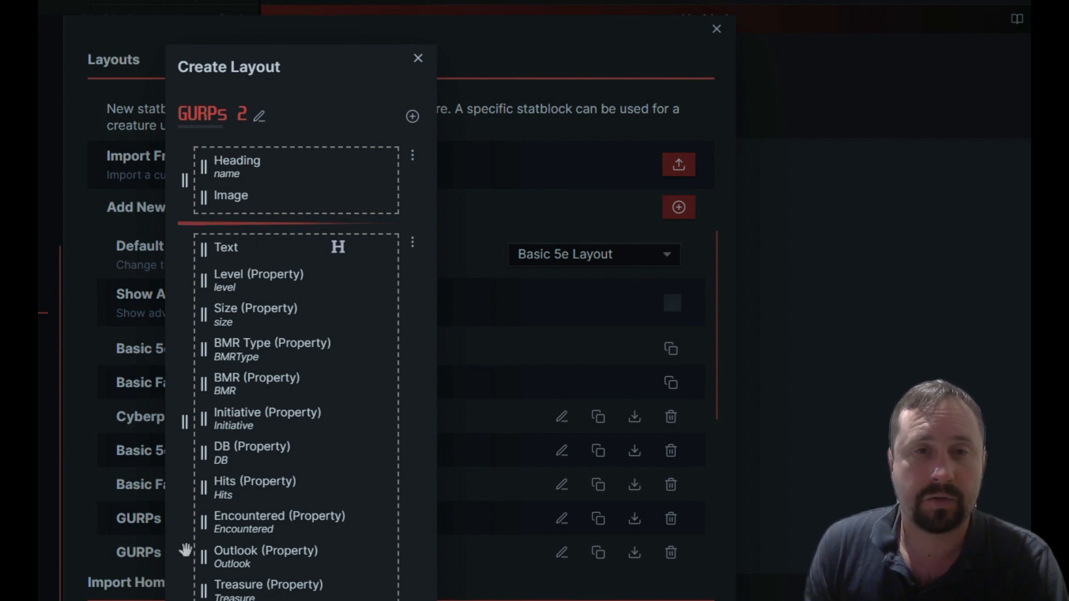
left_click_drag(185, 550, 187, 238)
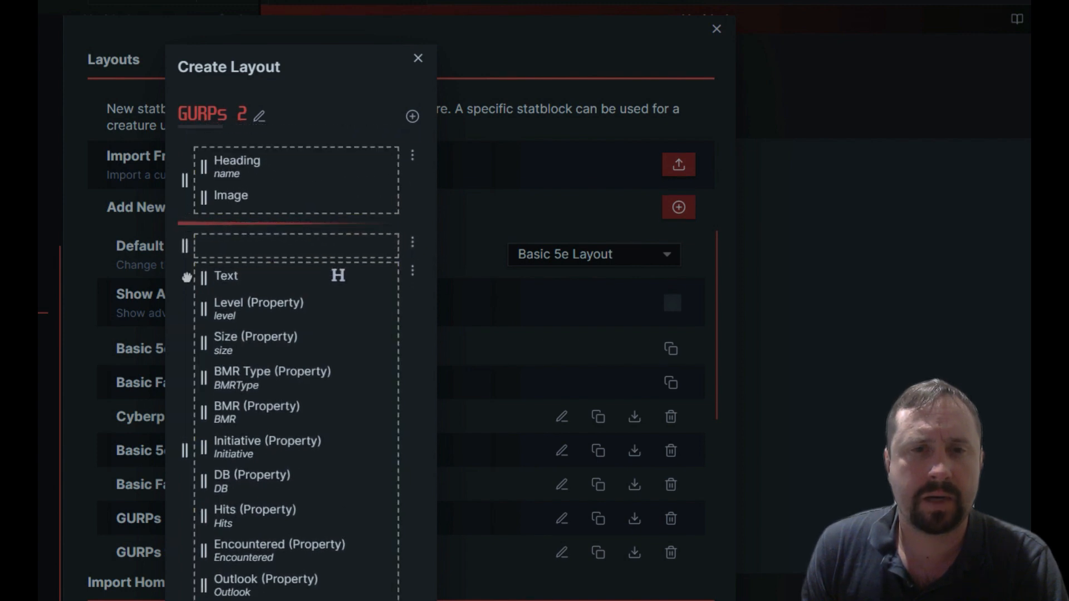
- Enable Has Rule for the empty inline group so a horizontal rule follows it
left_click(412, 242)
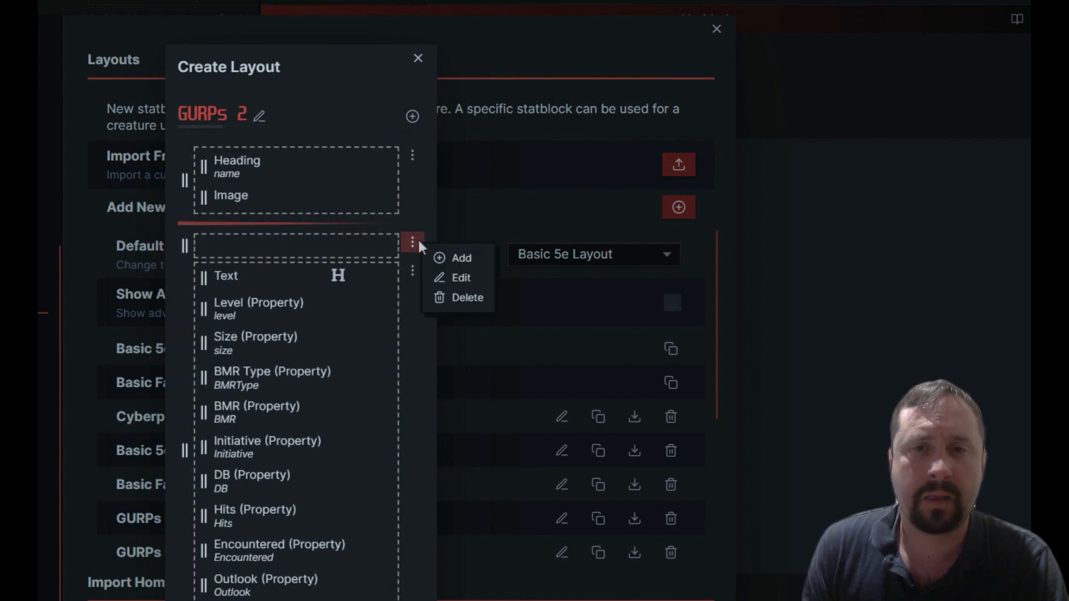
left_click(460, 277)
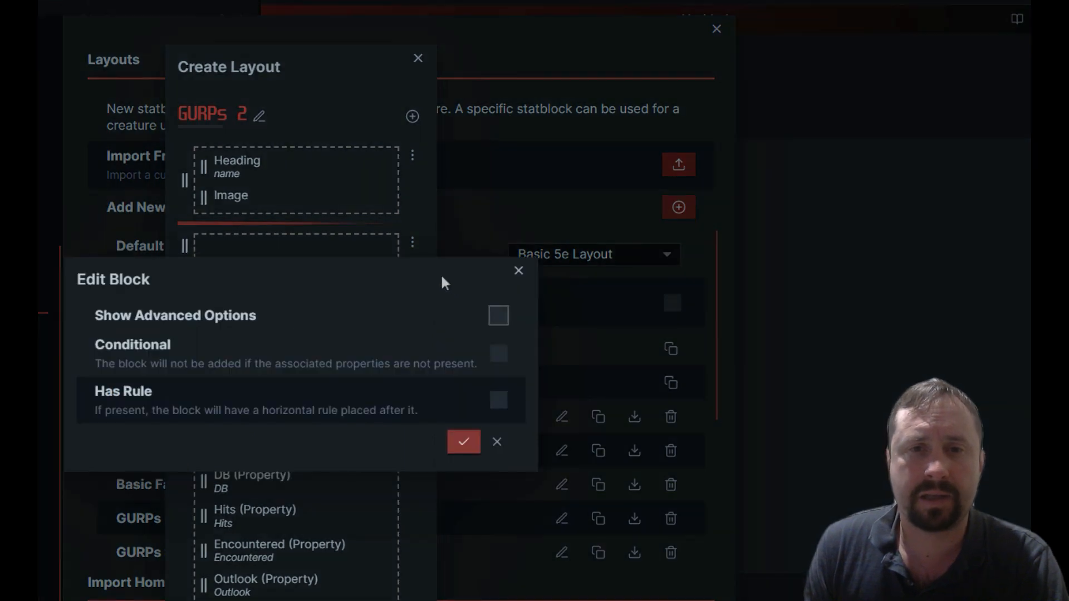
left_click(499, 400)
left_click(464, 442)
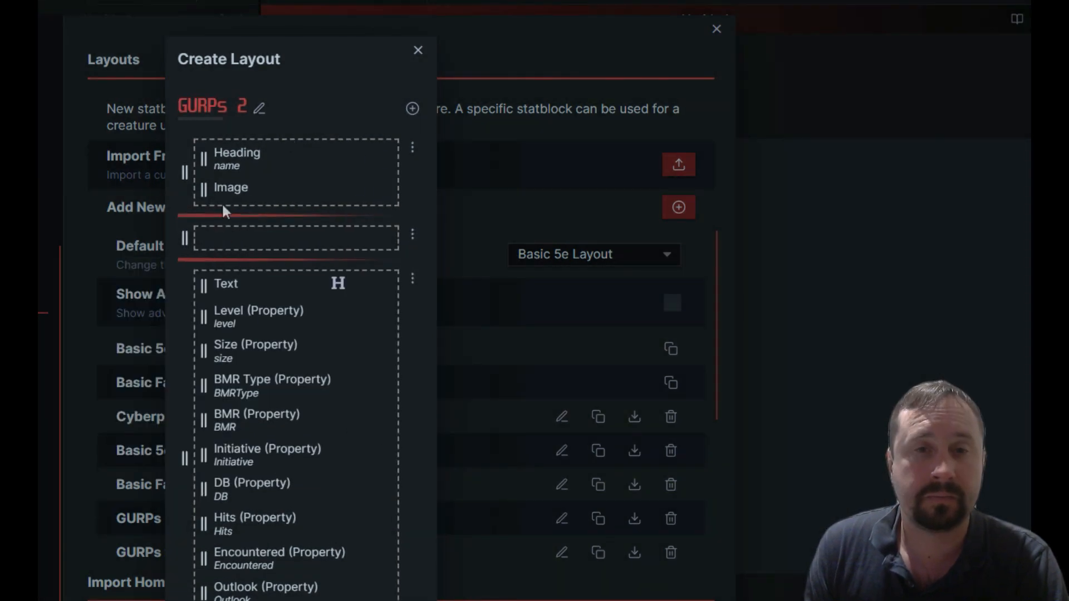
- Move the Heading and Image blocks side by side into the inline group and delete the emptied original group
left_click_drag(205, 154, 207, 234)
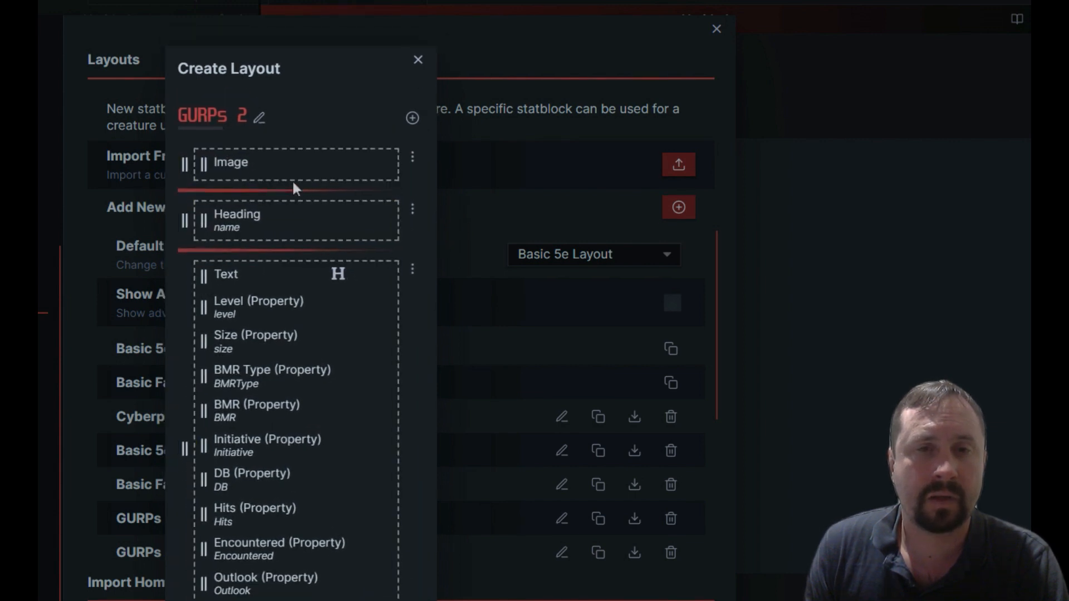
left_click_drag(212, 167, 310, 217)
left_click(423, 159)
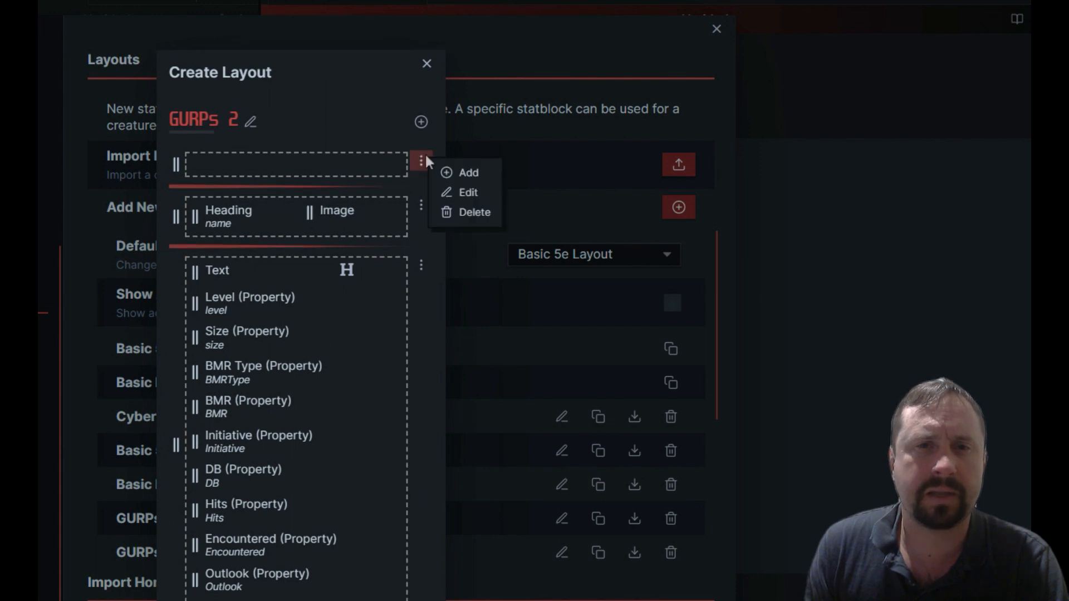
left_click(472, 212)
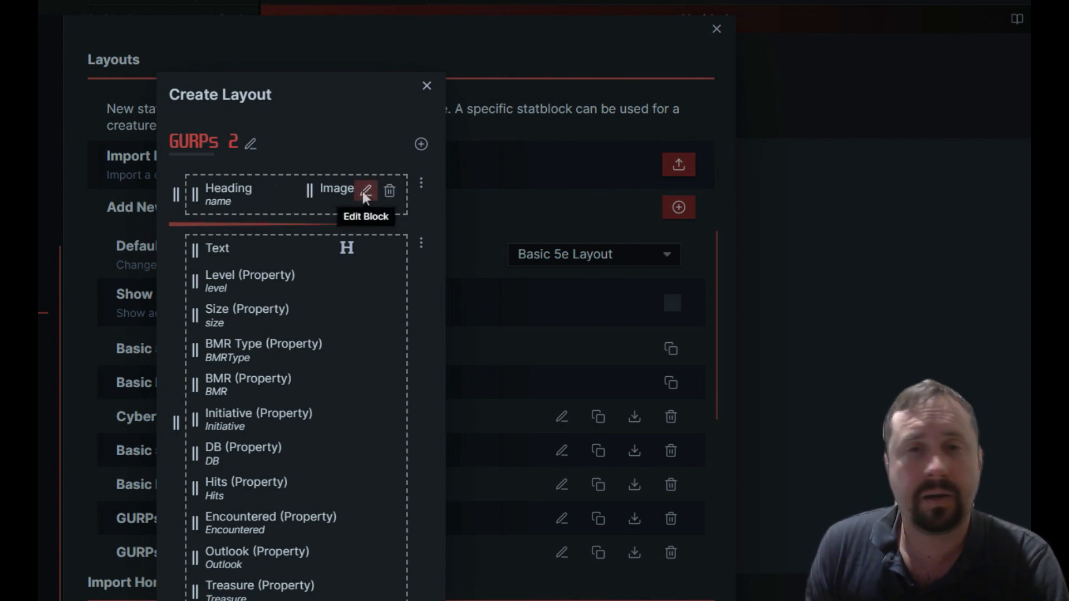
- Link the Image block to the monster property image, make it Conditional, and save the GURPs 2 layout
left_click(366, 192)
left_click(374, 314)
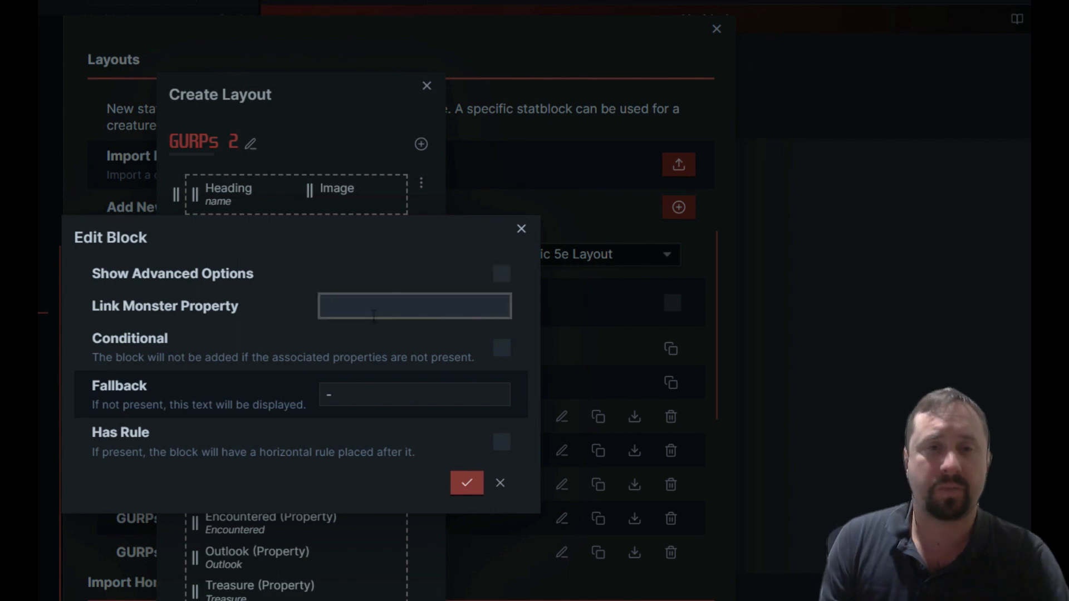
type("image")
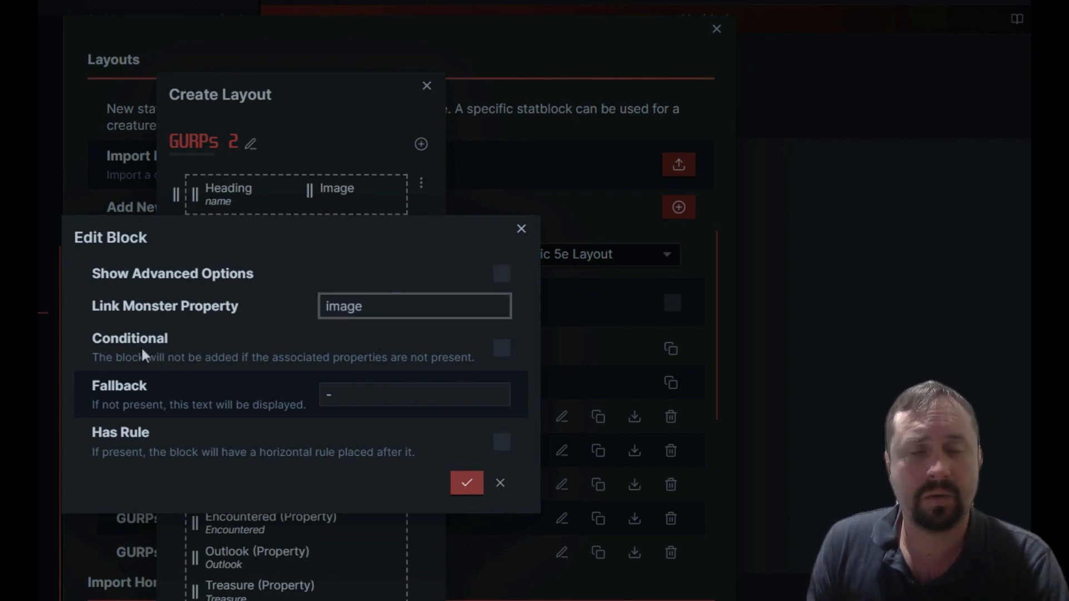
left_click(499, 351)
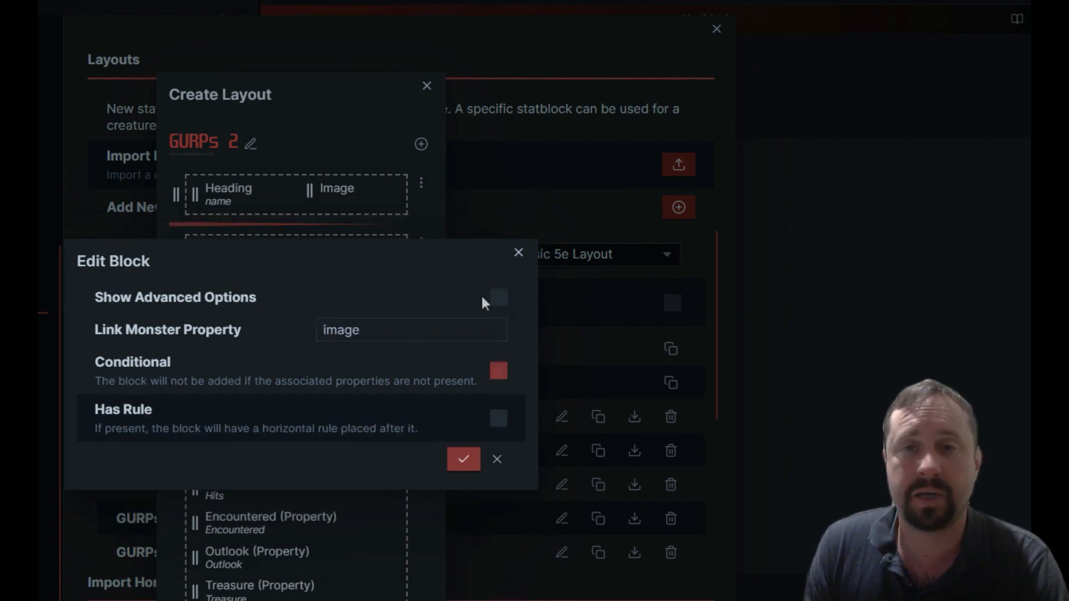
left_click(497, 298)
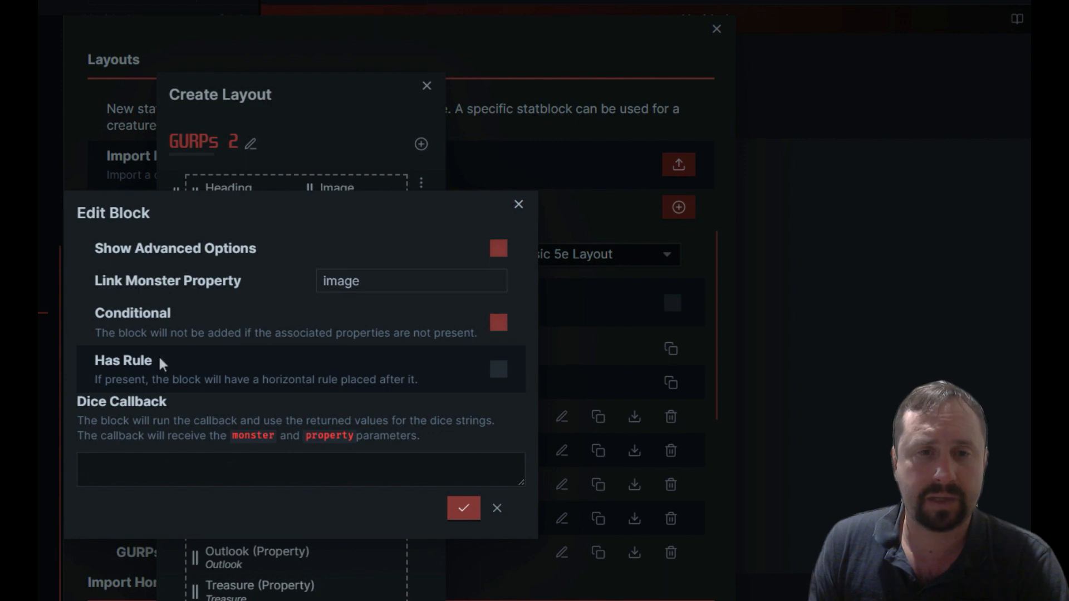
left_click(499, 246)
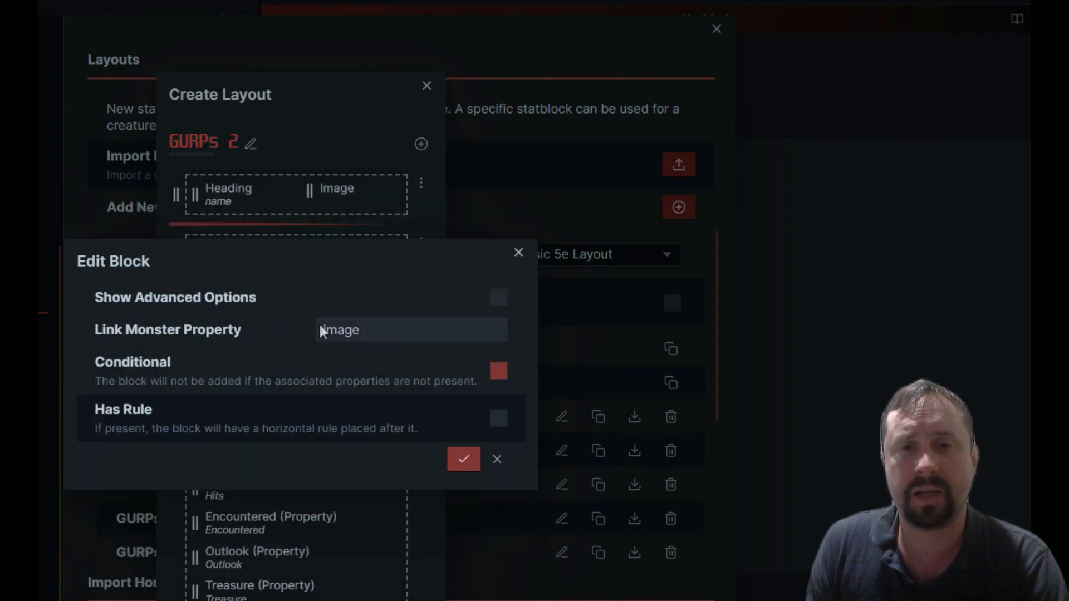
left_click(464, 460)
left_click(518, 533)
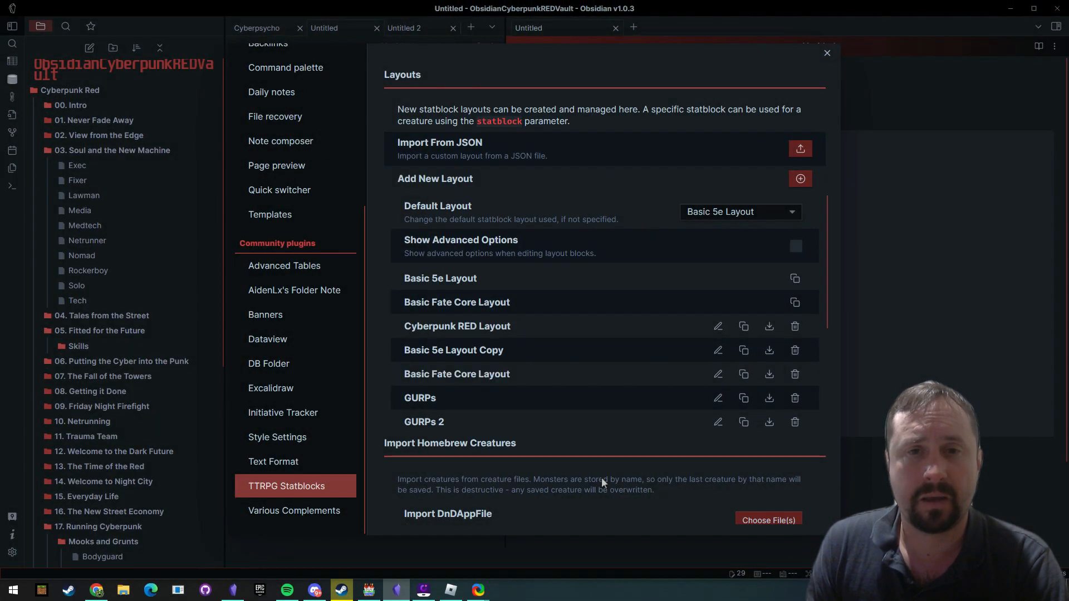
- Leave the settings, reload the note and enlarge the Apparition statblock's picture to check how it renders
key("Escape")
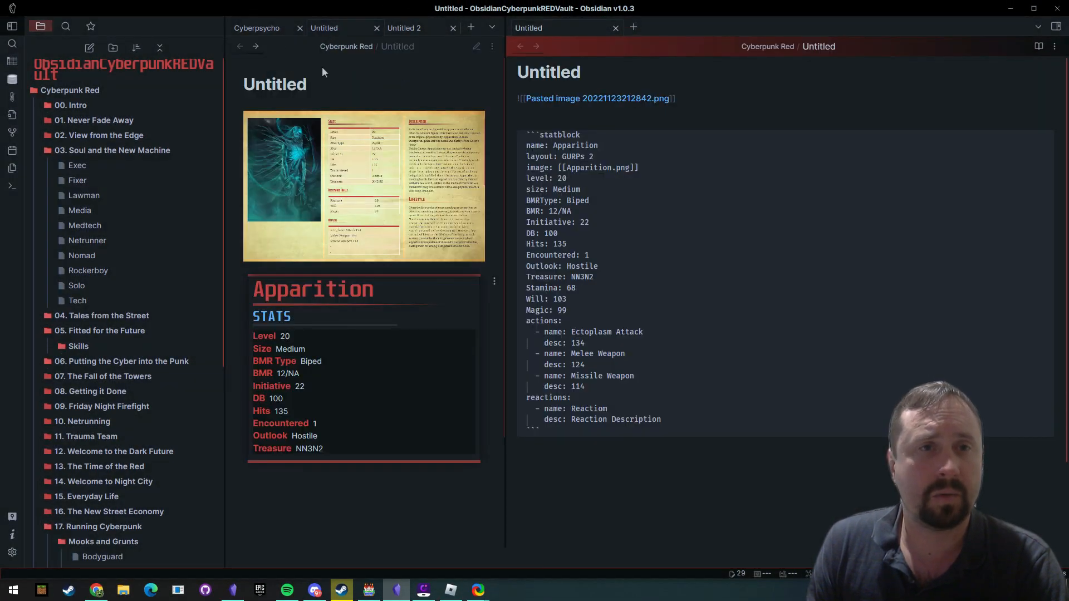
left_click(239, 46)
key("ctrl+alt+Right")
left_click(455, 291)
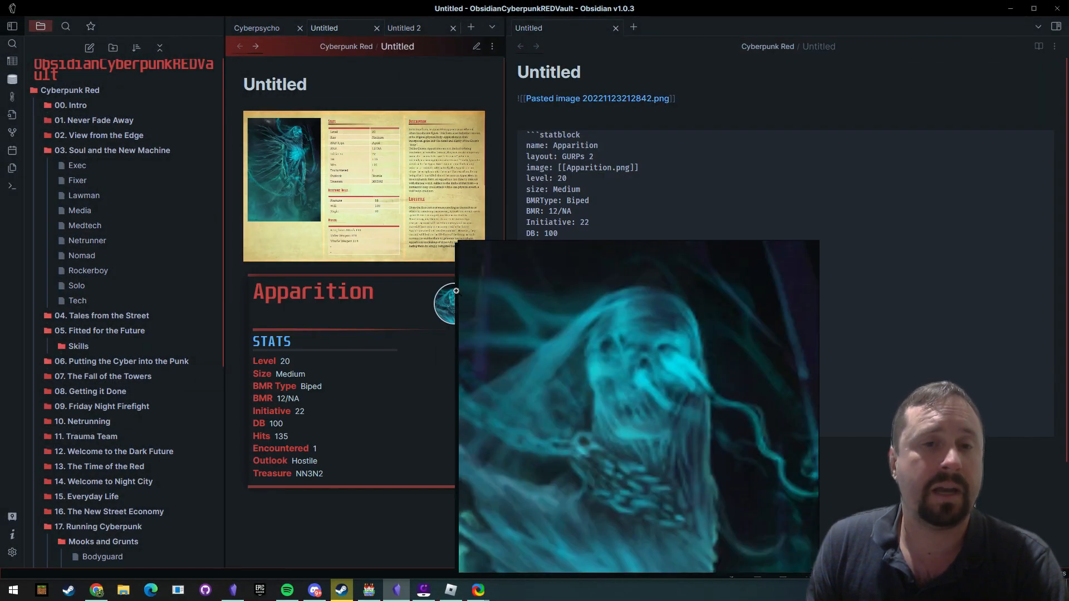
left_click(372, 520)
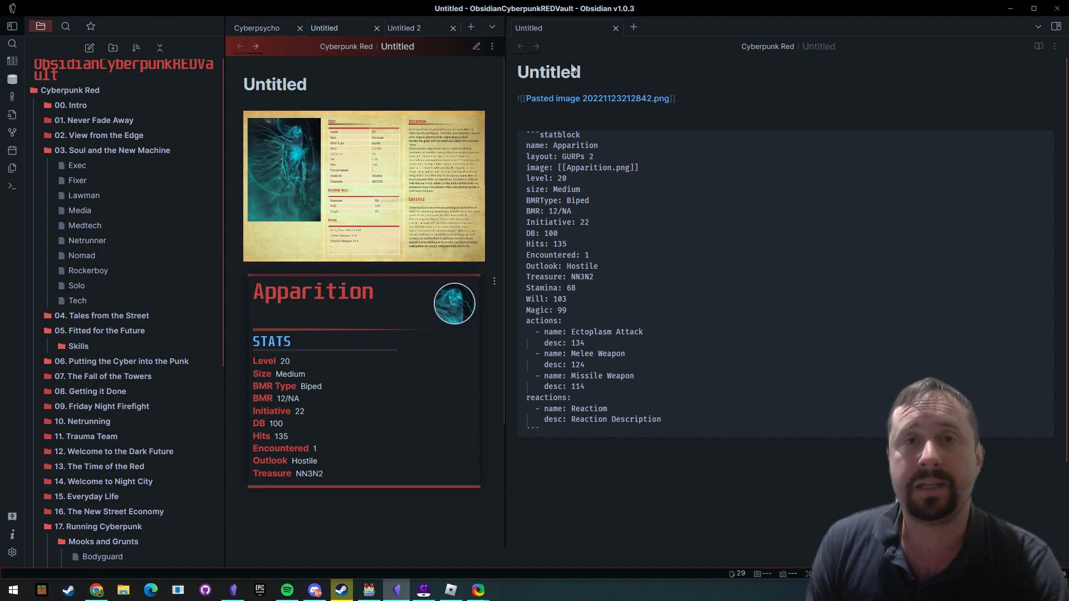
left_click_drag(284, 166, 276, 431)
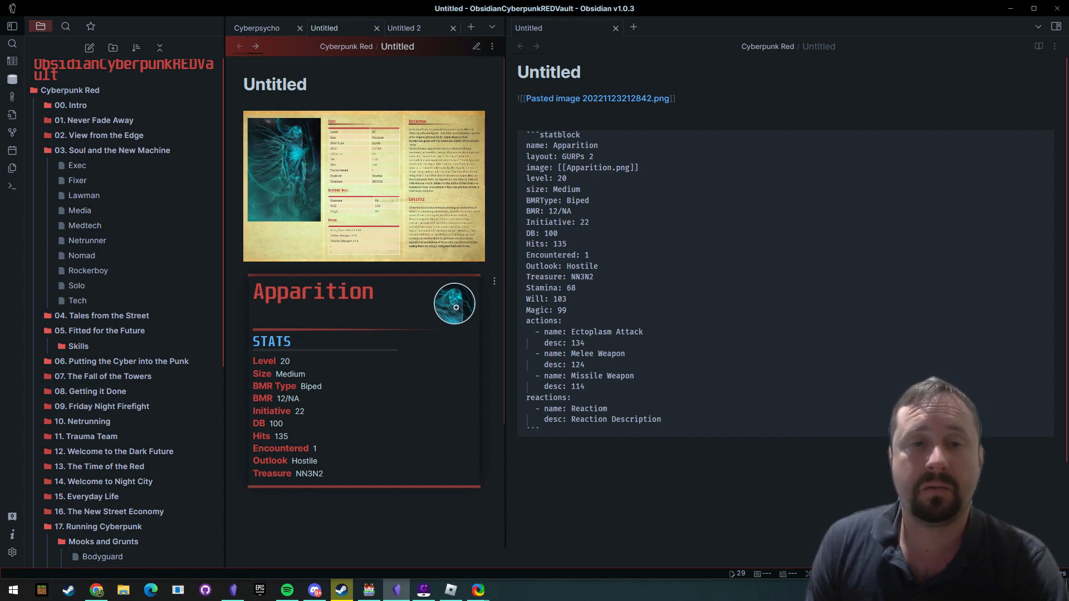
mouse_move(453, 308)
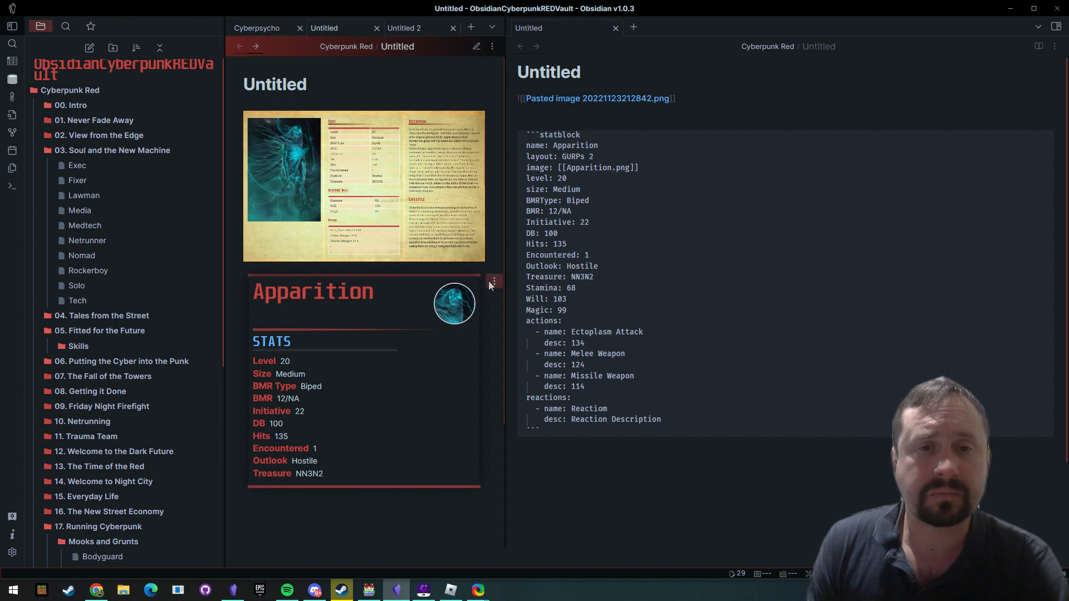
- Remove the image line from the Apparition statblock source and paste it back below the layout line to compare the statblock
left_click_drag(640, 167, 498, 164)
key("ctrl+c")
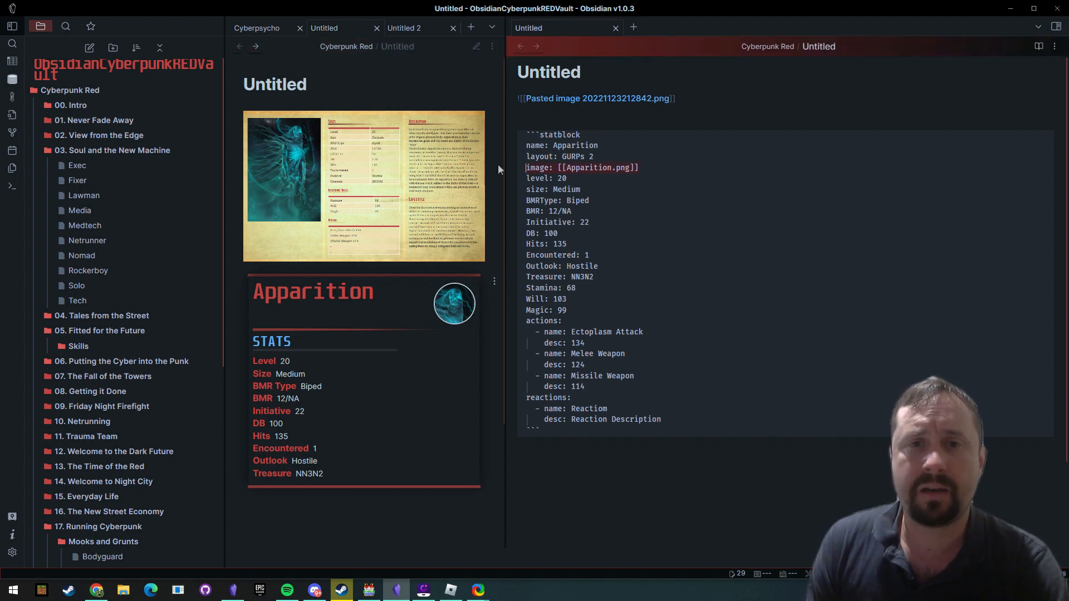
key("BackSpace")
key("BackSpace")
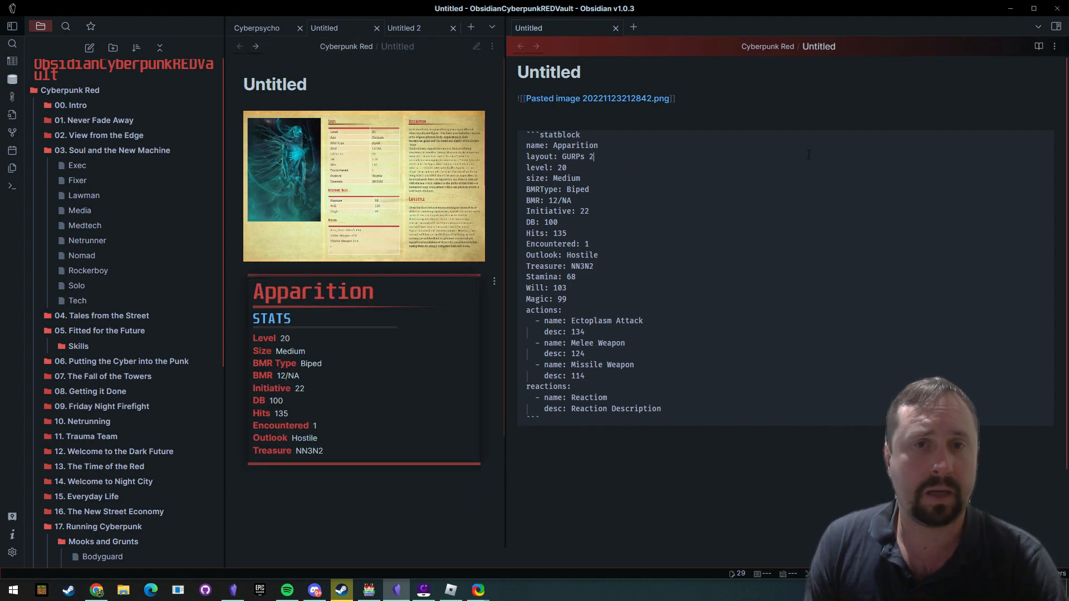
key("Return")
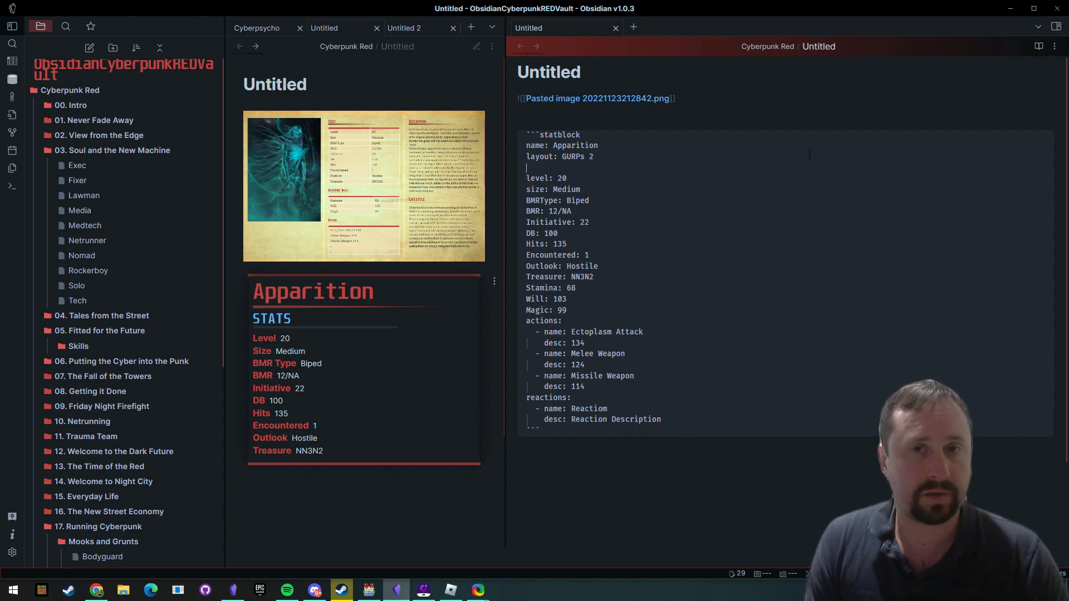
key("ctrl+v")
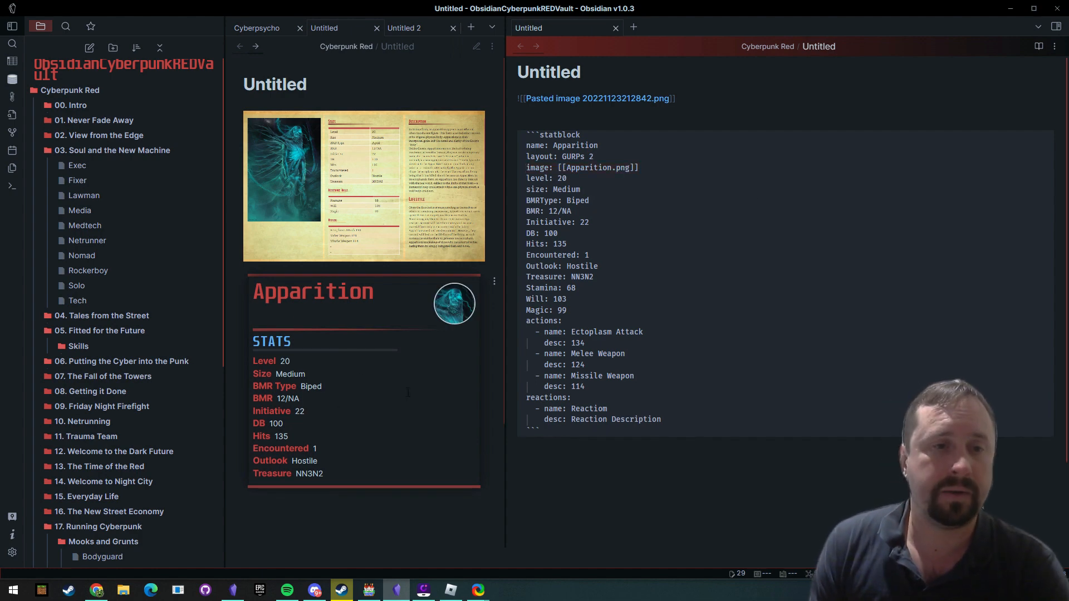
- Open the GURPs 2 layout for editing in the plugin settings and give the Stats property group a horizontal rule after it
left_click(12, 554)
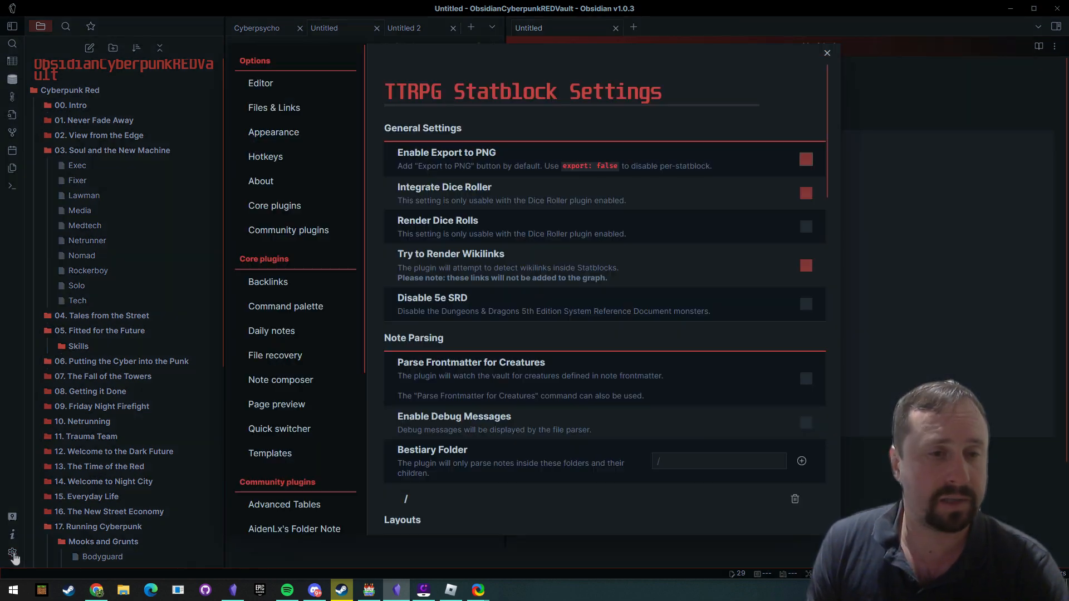
scroll(286, 415, "down", 1)
scroll(499, 358, "down", 10)
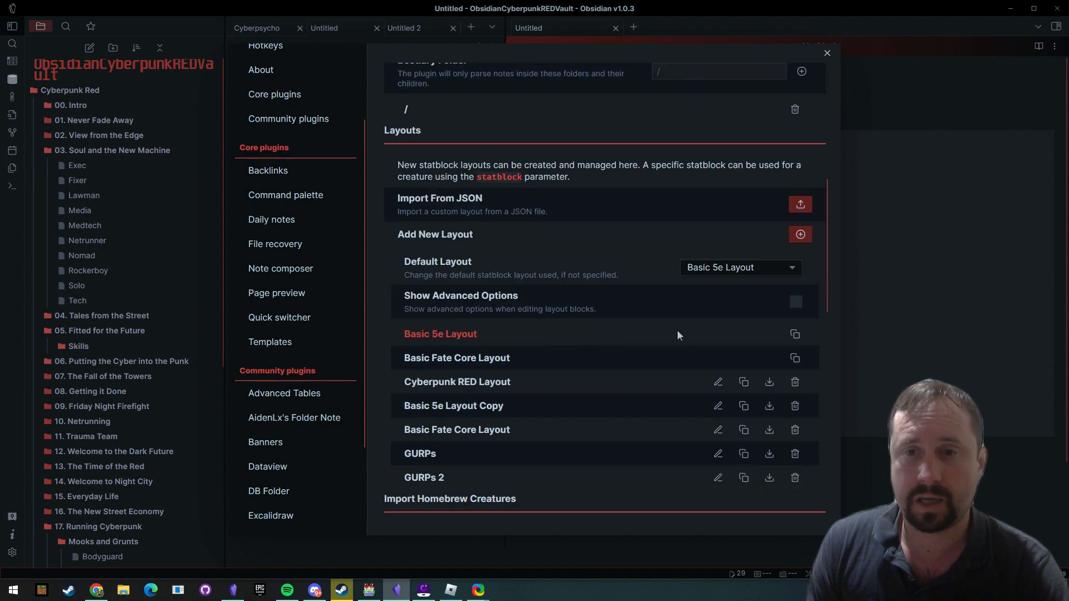
left_click(719, 366)
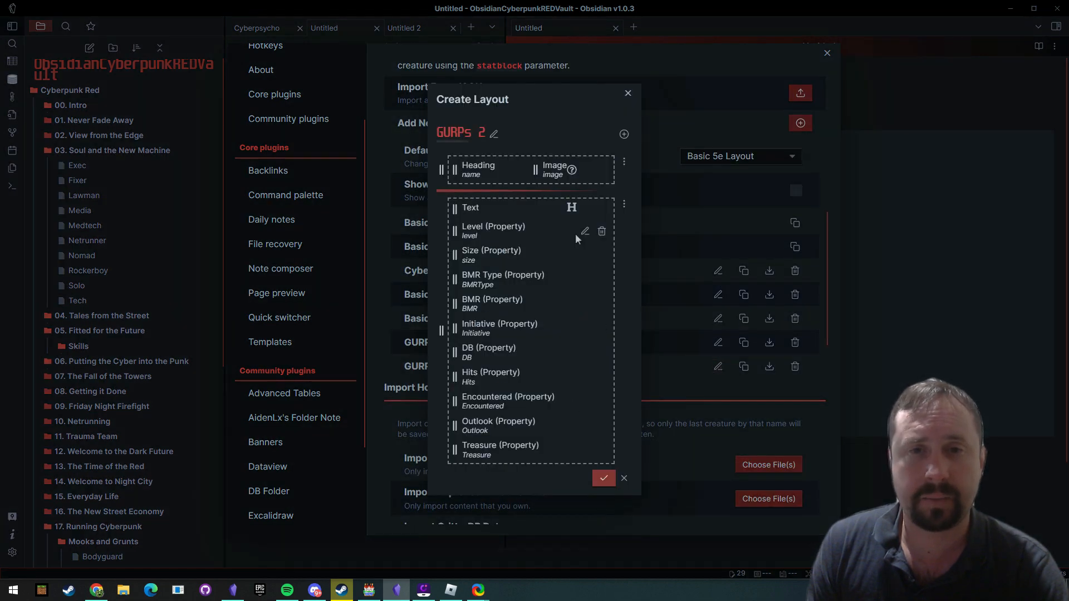
left_click(625, 205)
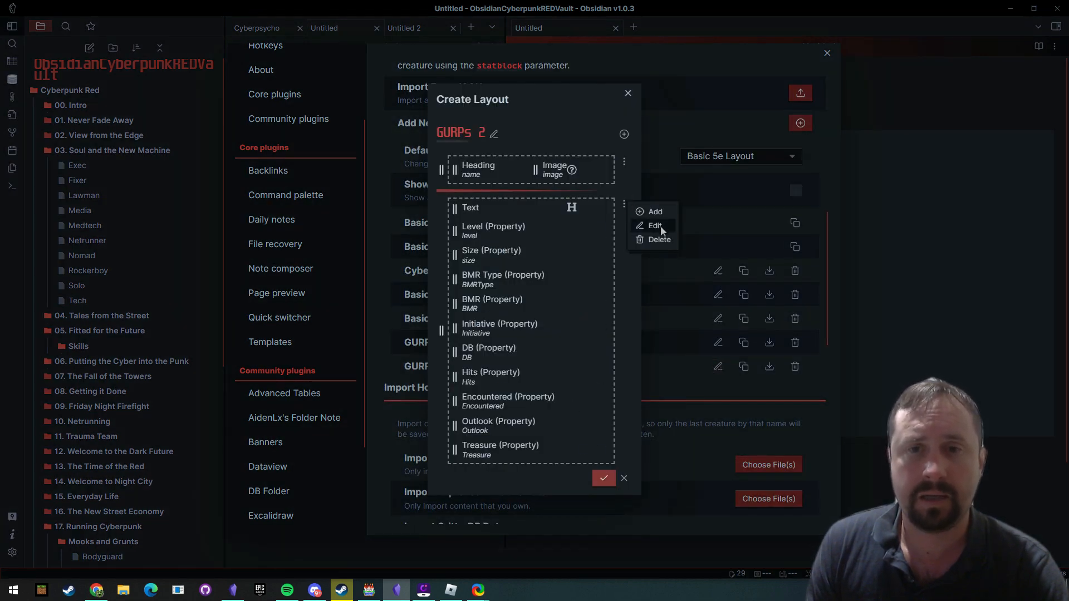
left_click(659, 226)
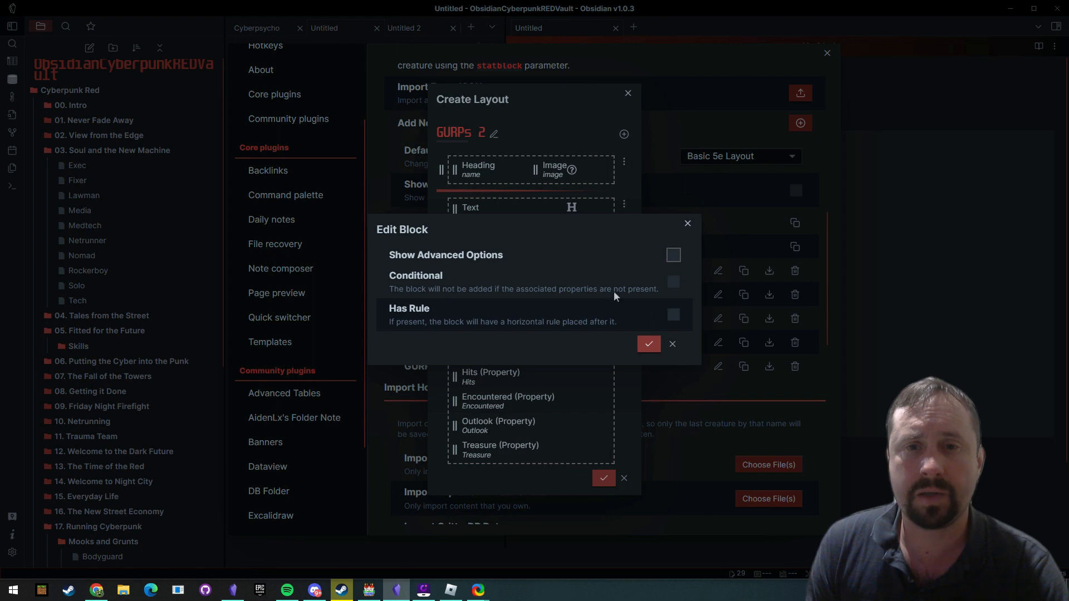
left_click(673, 317)
left_click(649, 343)
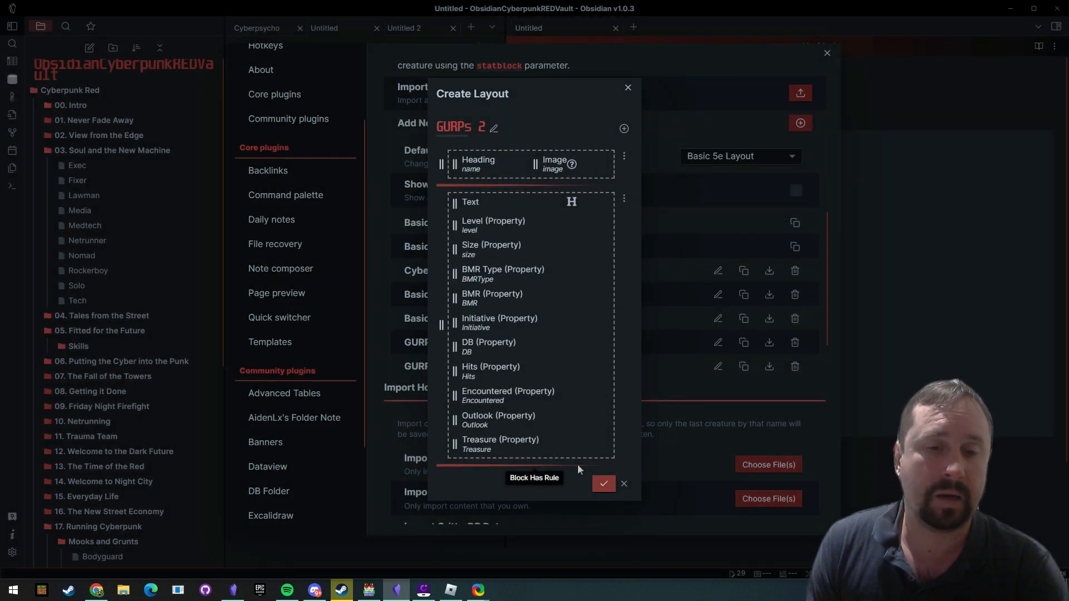
left_click(622, 129)
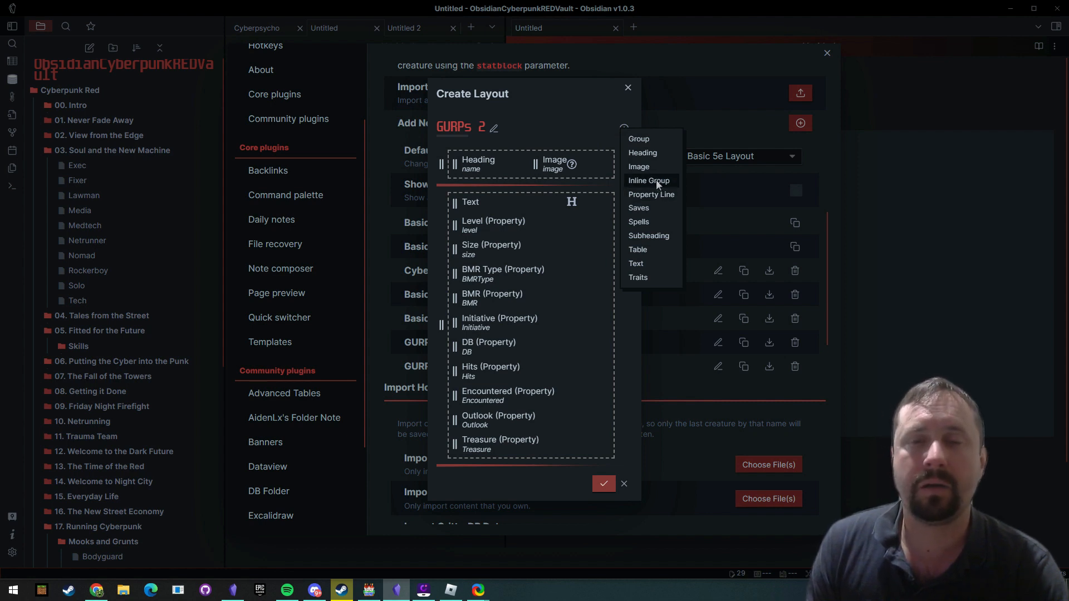
left_click(641, 250)
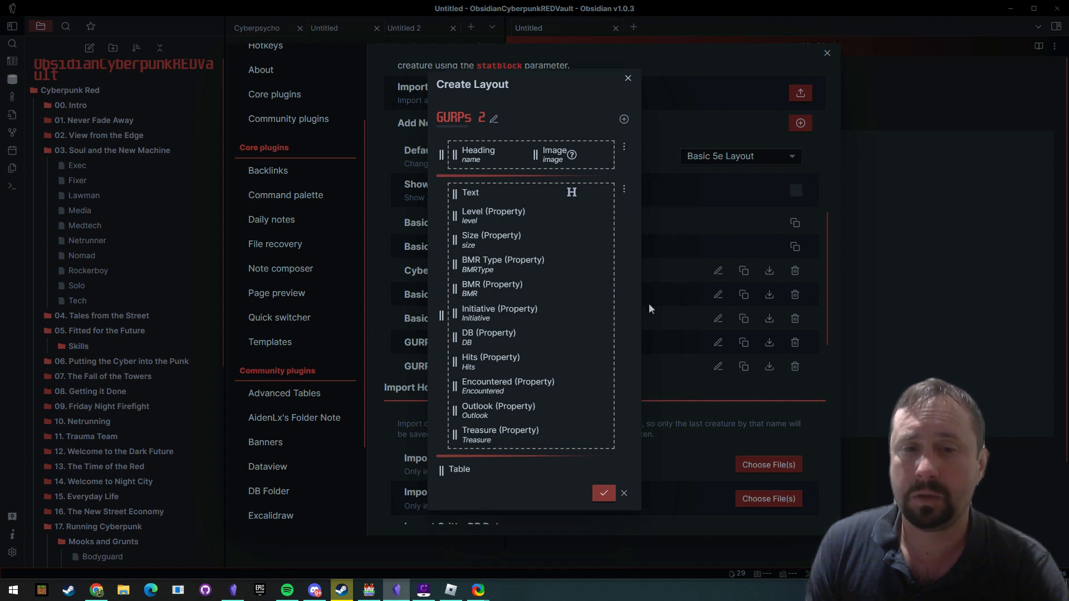
left_click(605, 471)
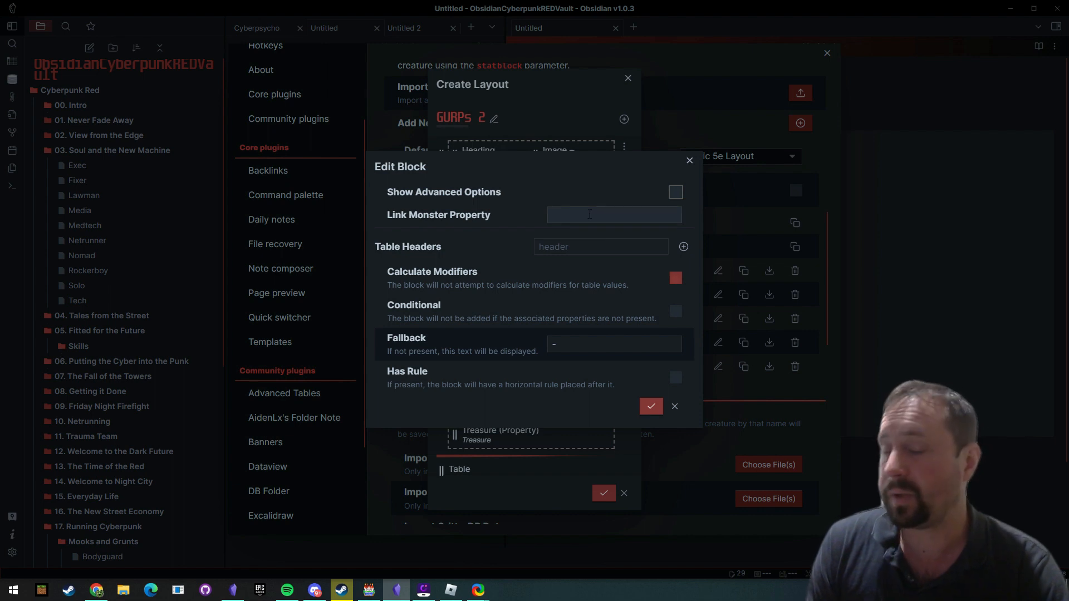
left_click(689, 160)
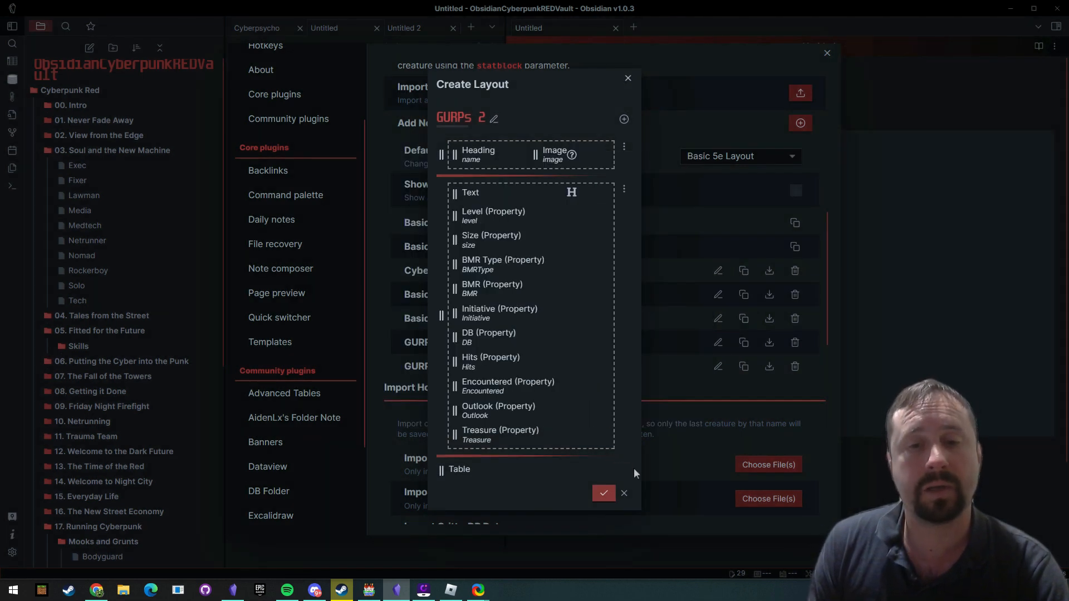
left_click(618, 471)
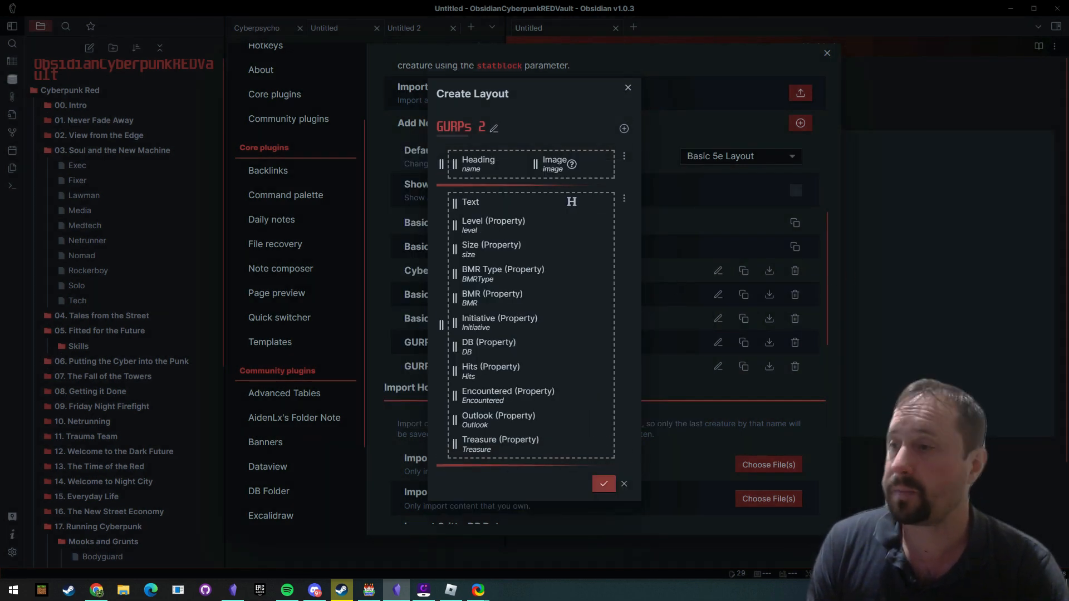
- Examine the screenshots of the statblock source and the reference sheet for the Resistance Rolls section, moving them aside when done
left_click_drag(1068, 95, 850, 107)
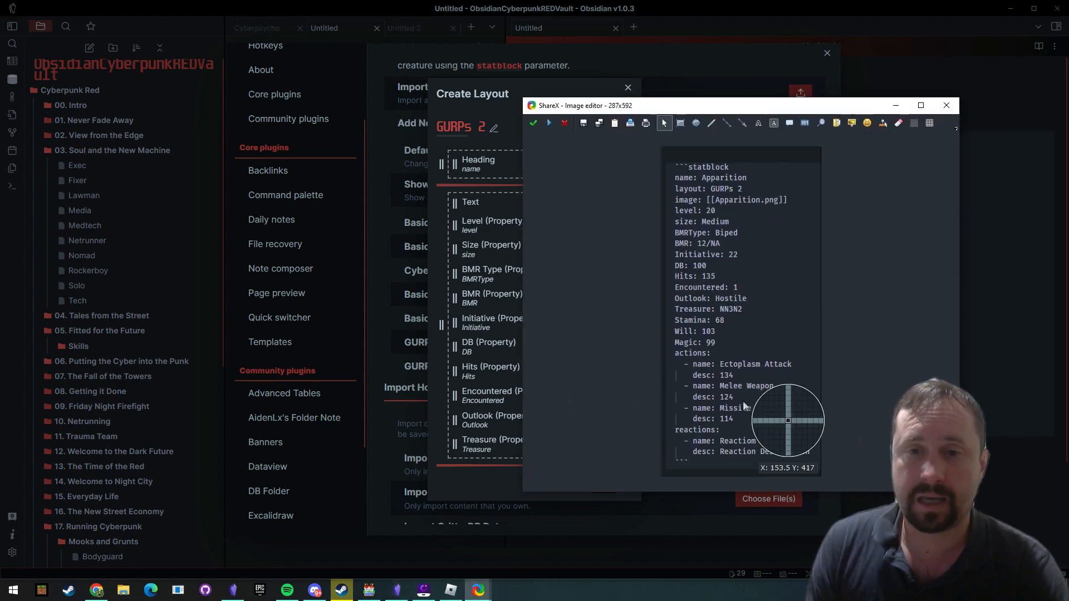
left_click_drag(1068, 119, 498, 112)
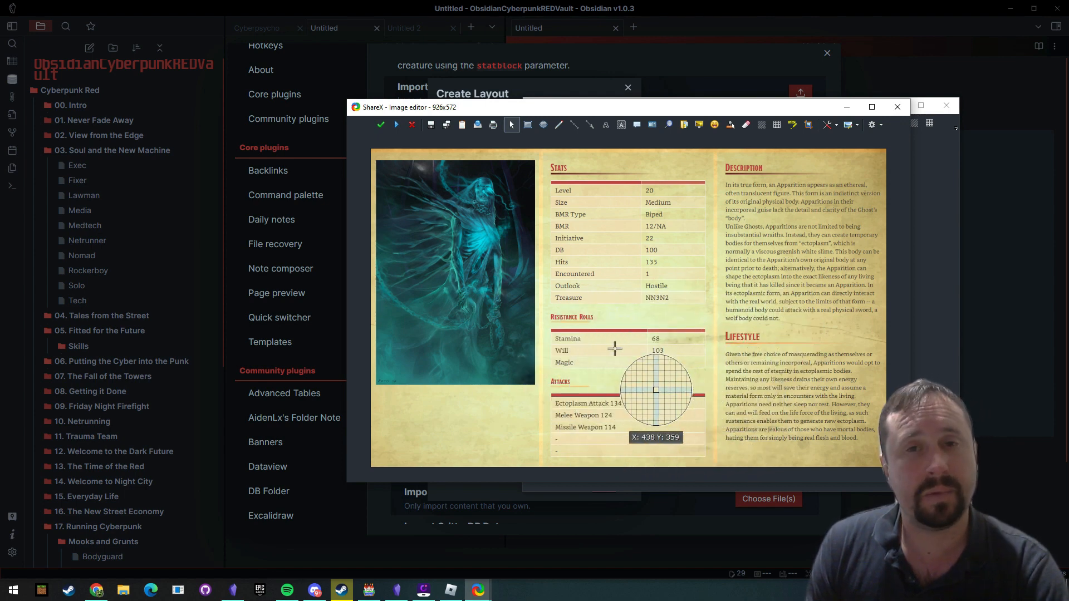
left_click_drag(756, 109, 1068, 106)
left_click_drag(657, 107, 1068, 106)
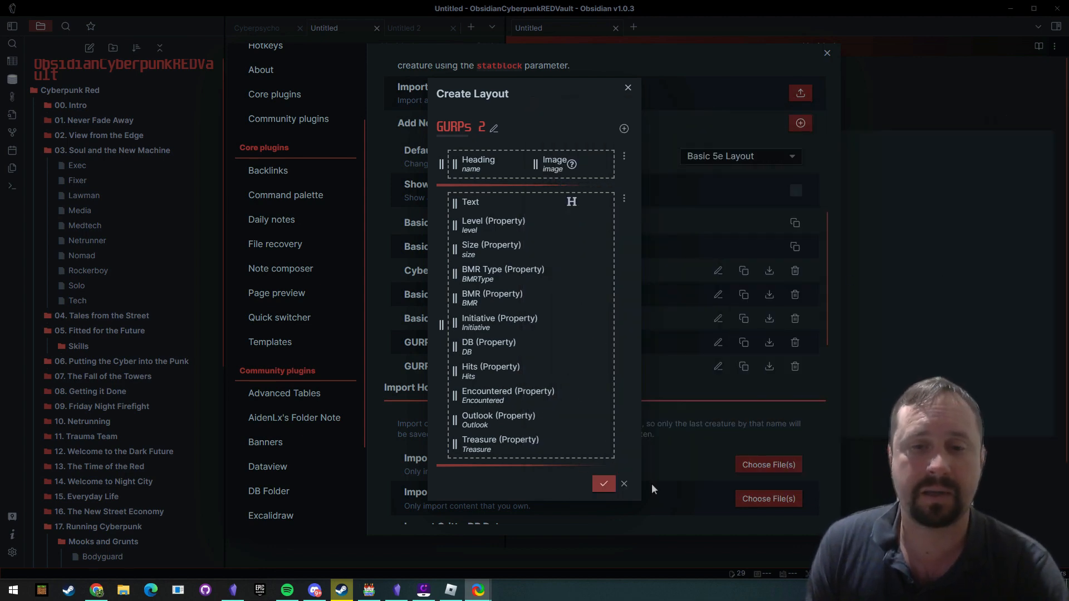
- Add an Inline Group below the Stats group of the layout and fill it with three Property Line blocks
left_click(624, 128)
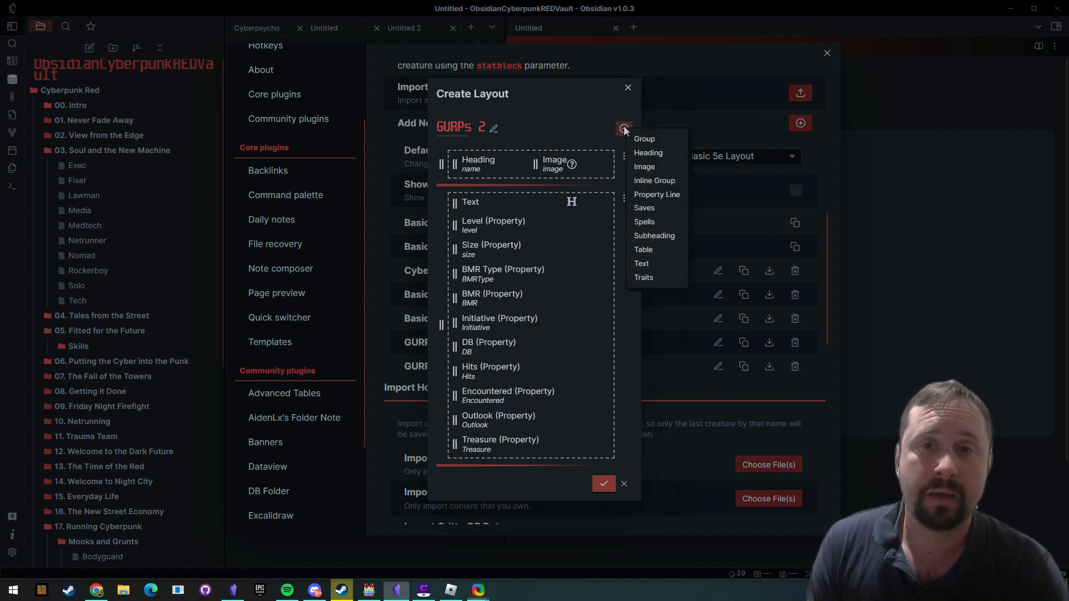
left_click(662, 179)
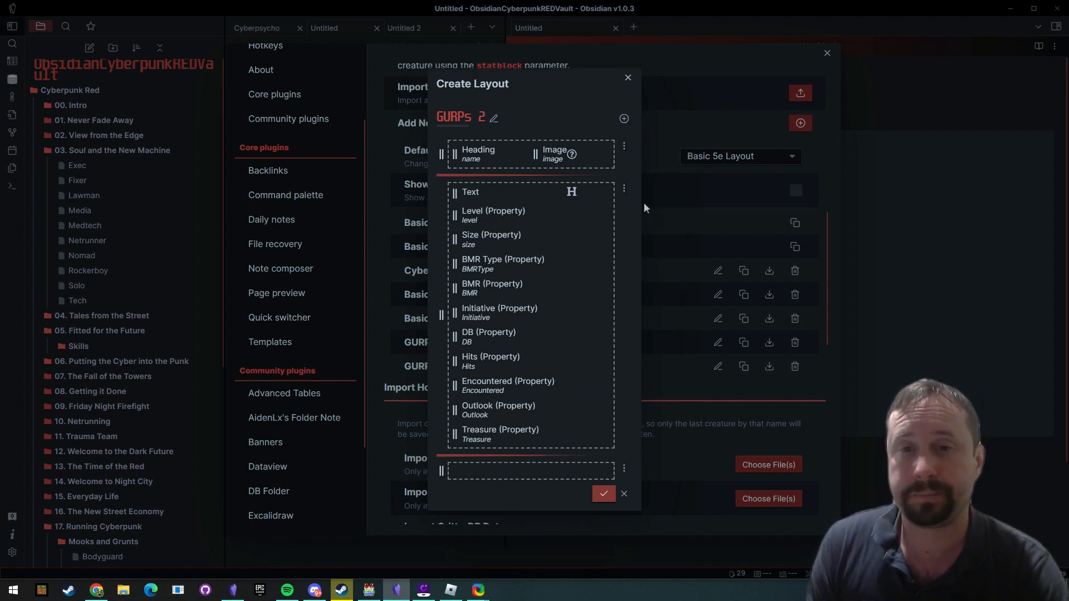
left_click(624, 469)
left_click(659, 481)
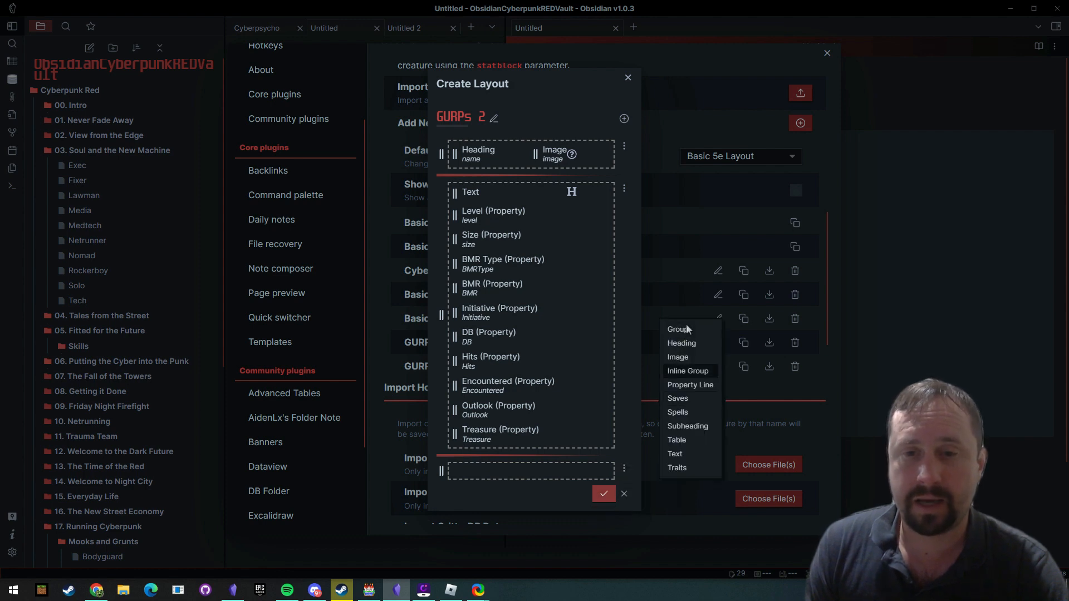
left_click(695, 385)
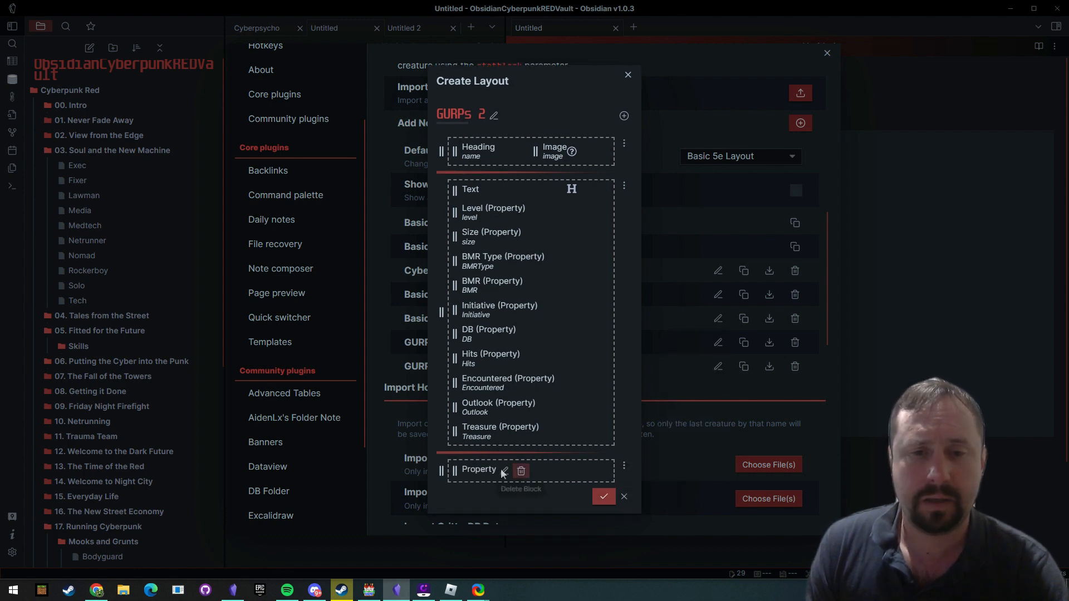
left_click(624, 468)
left_click(640, 482)
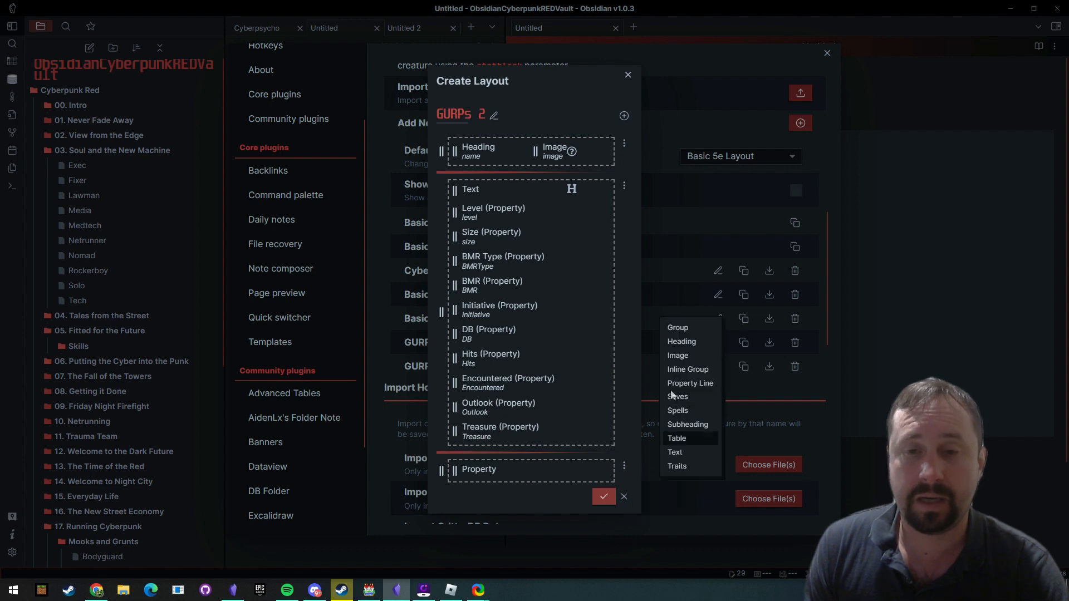
left_click(690, 385)
left_click(625, 466)
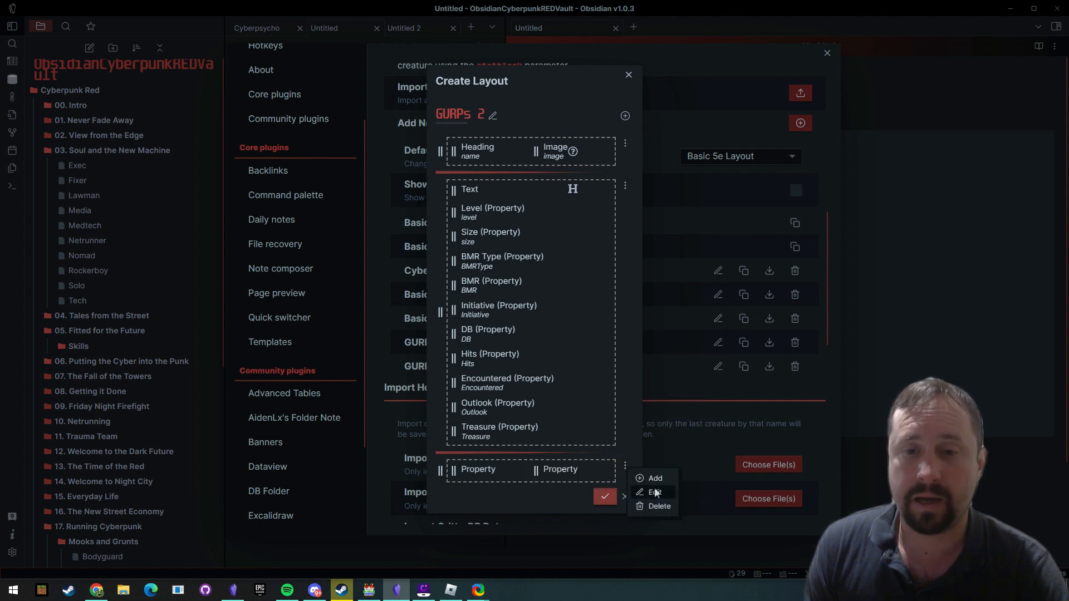
left_click(652, 480)
left_click(676, 388)
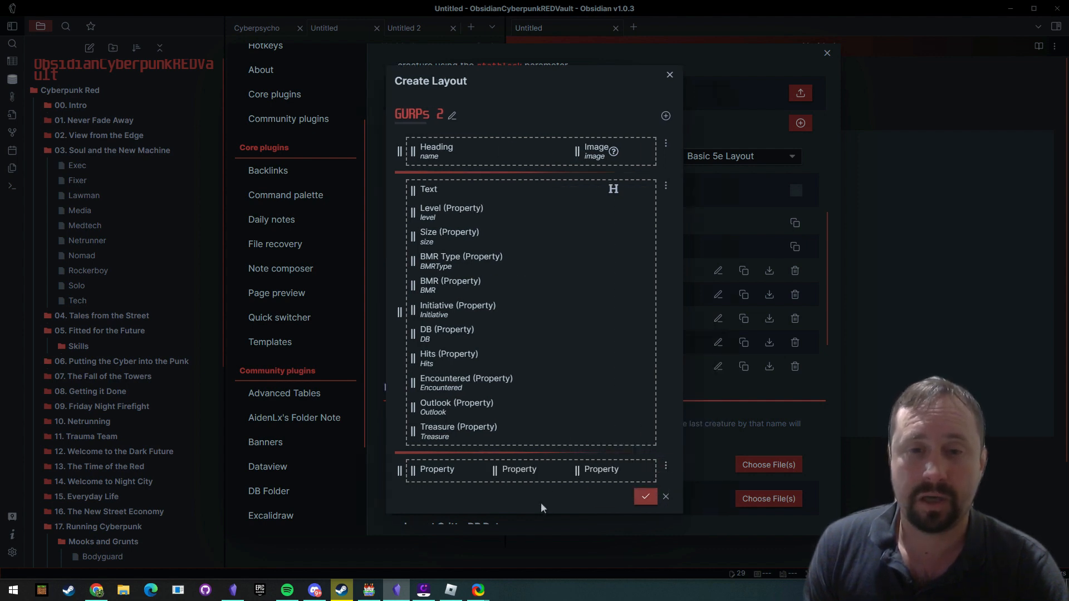
- Link the first property in the new inline group to Stamina, with Stamina as its display text
left_click(466, 470)
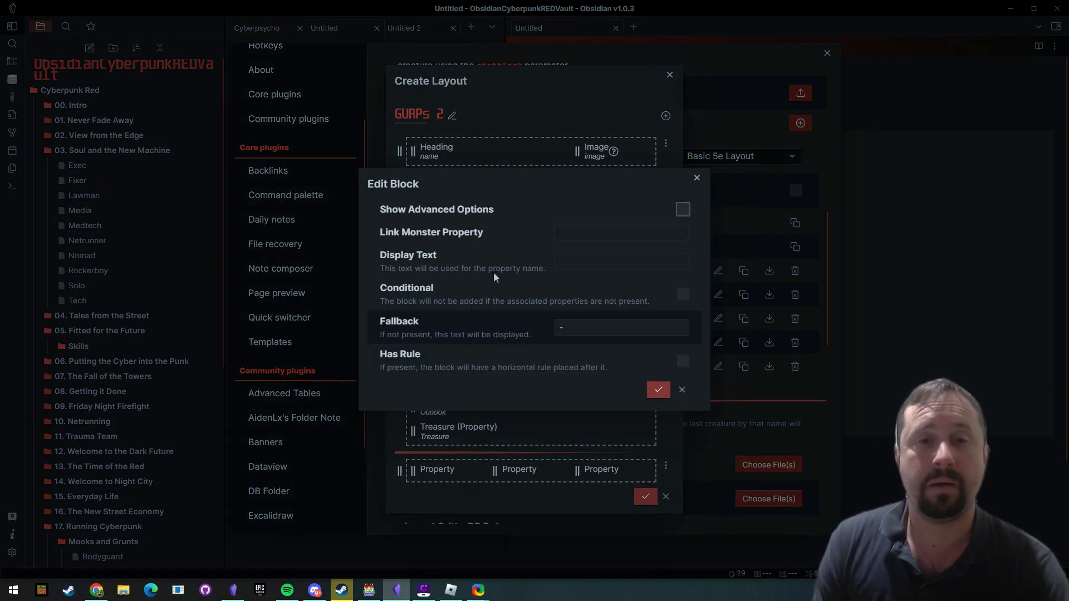
left_click(595, 231)
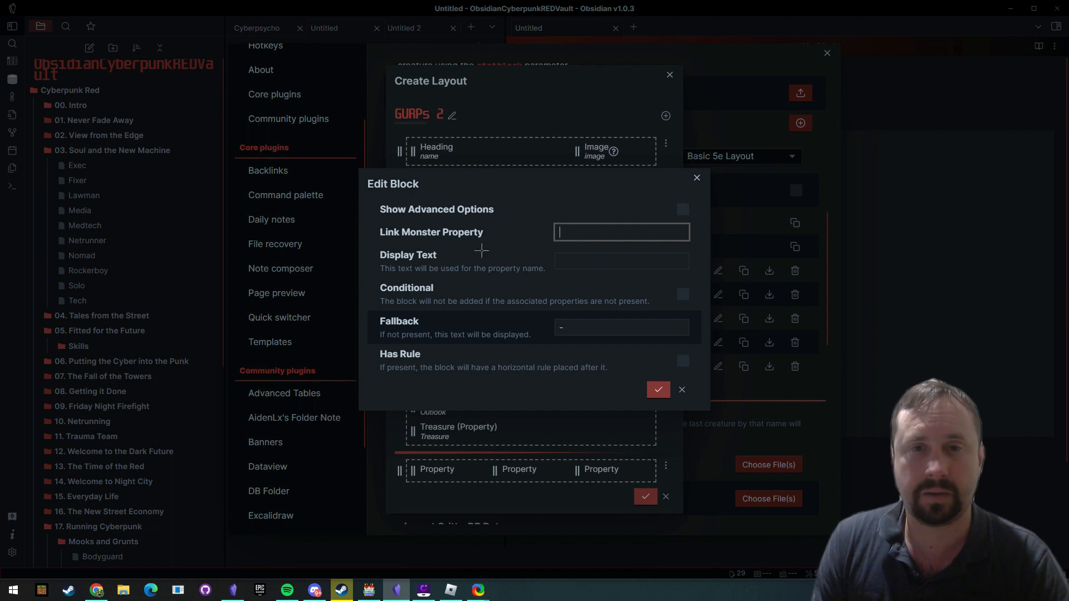
type("Stamina")
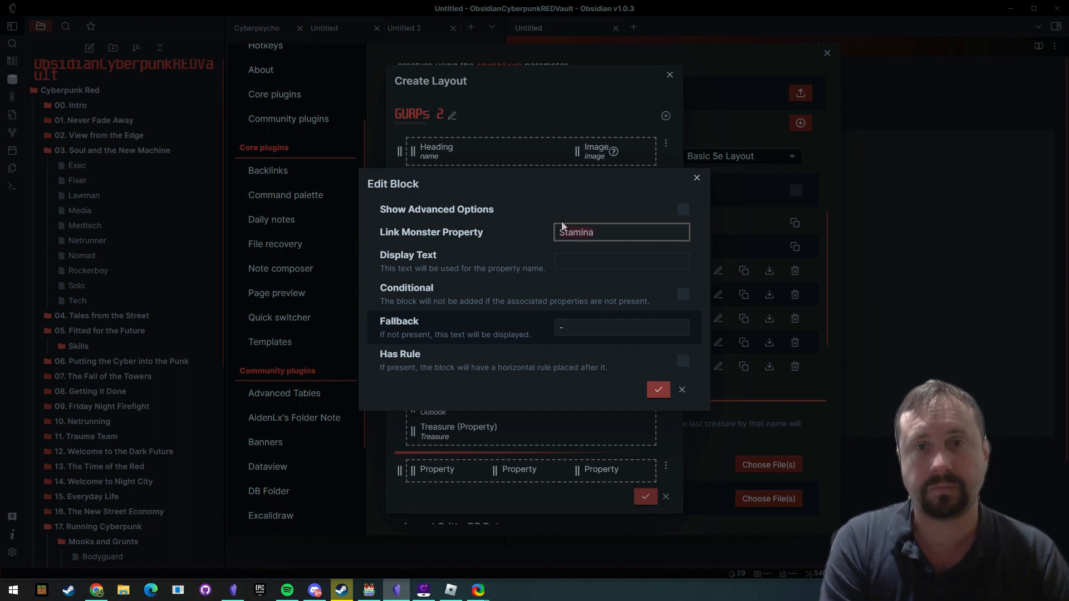
left_click(622, 261)
type("Stamina")
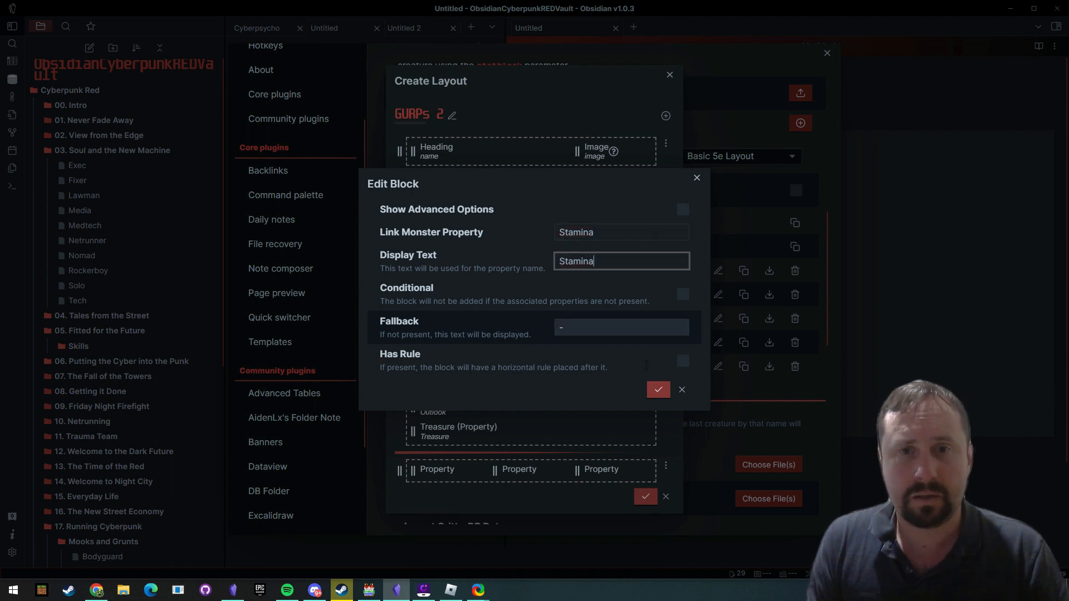
left_click(658, 389)
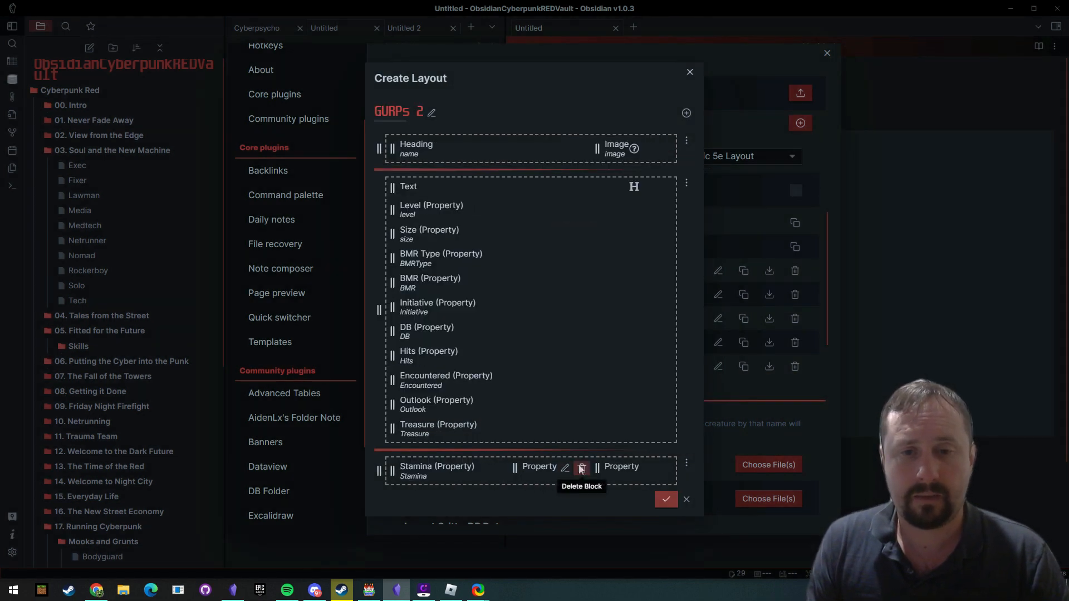
- Restore the inline group's third Property Line and link the middle property to Will, with Will as its display text
left_click(645, 462)
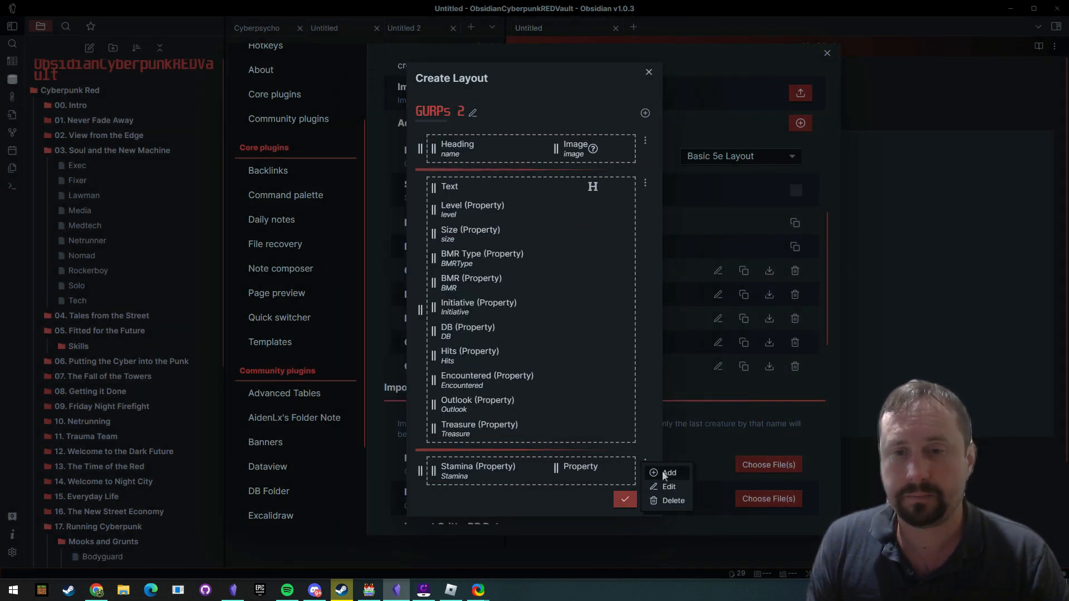
left_click(666, 473)
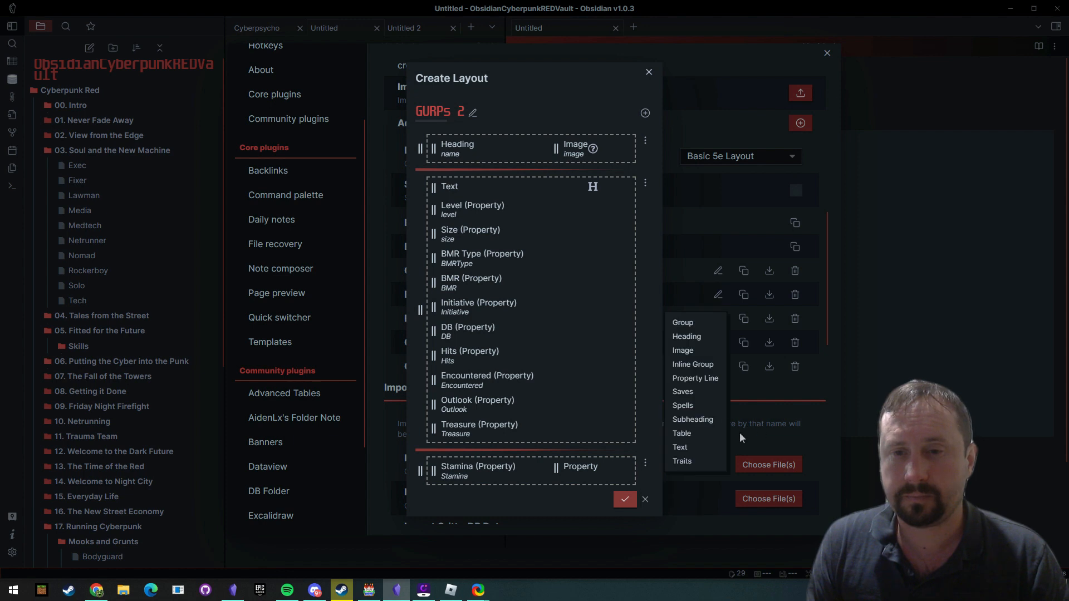
left_click(556, 468)
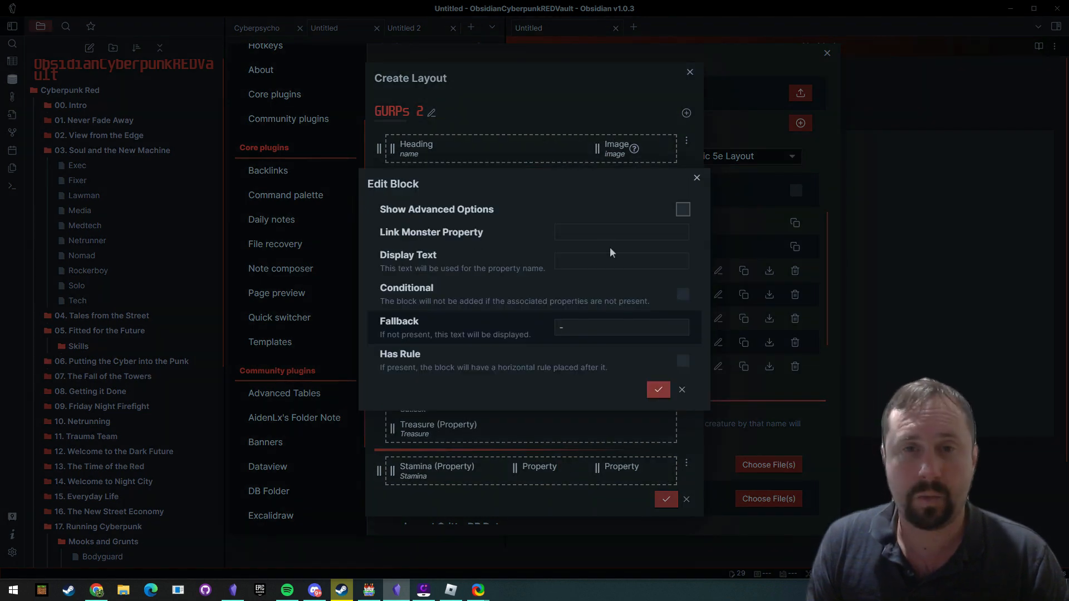
left_click(601, 231)
type("Will")
key("Tab")
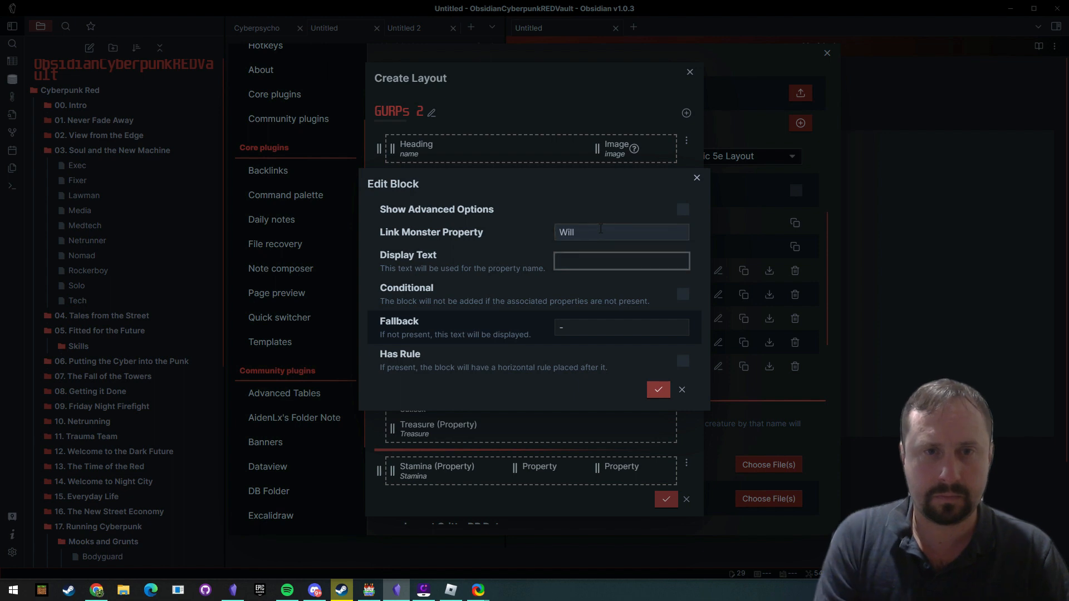
type("Will")
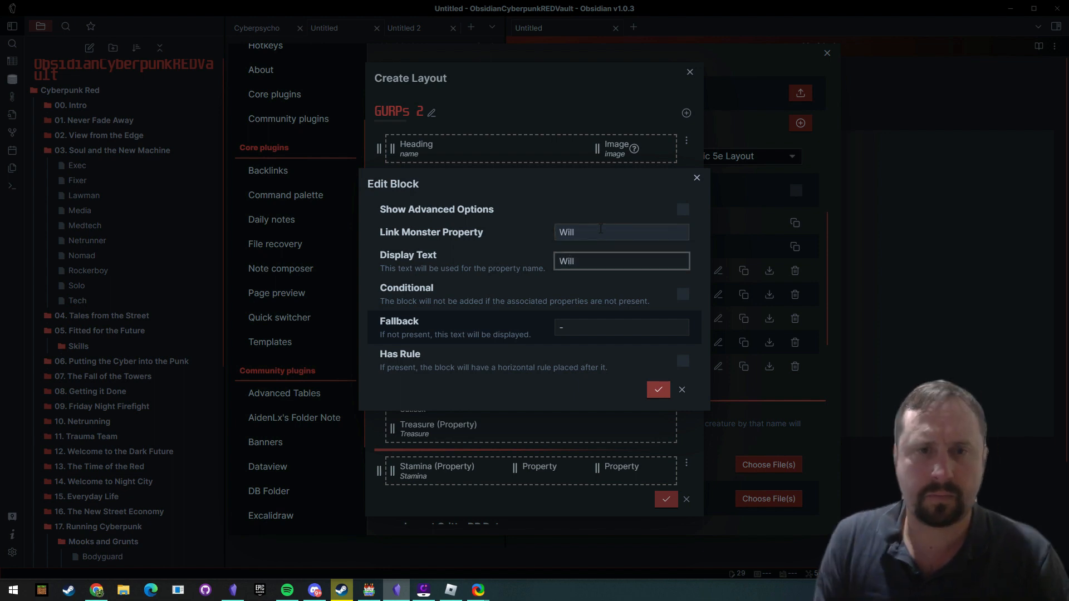
left_click(658, 390)
- Link the last property in the inline group to Magic with Magic as its display text, save the layout and leave the settings
left_click(659, 468)
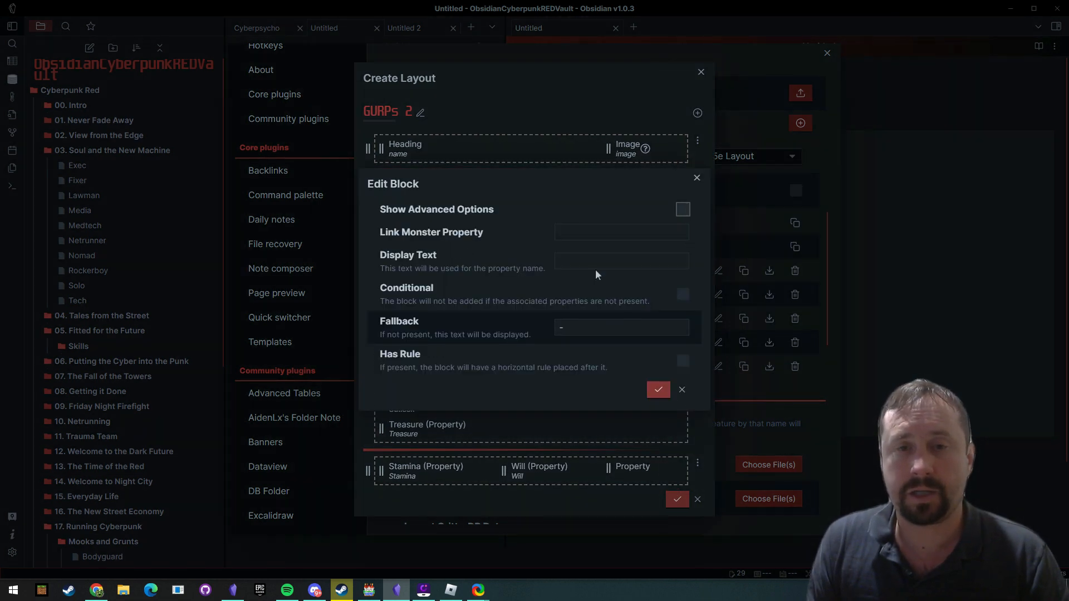
left_click(608, 232)
type("Magic")
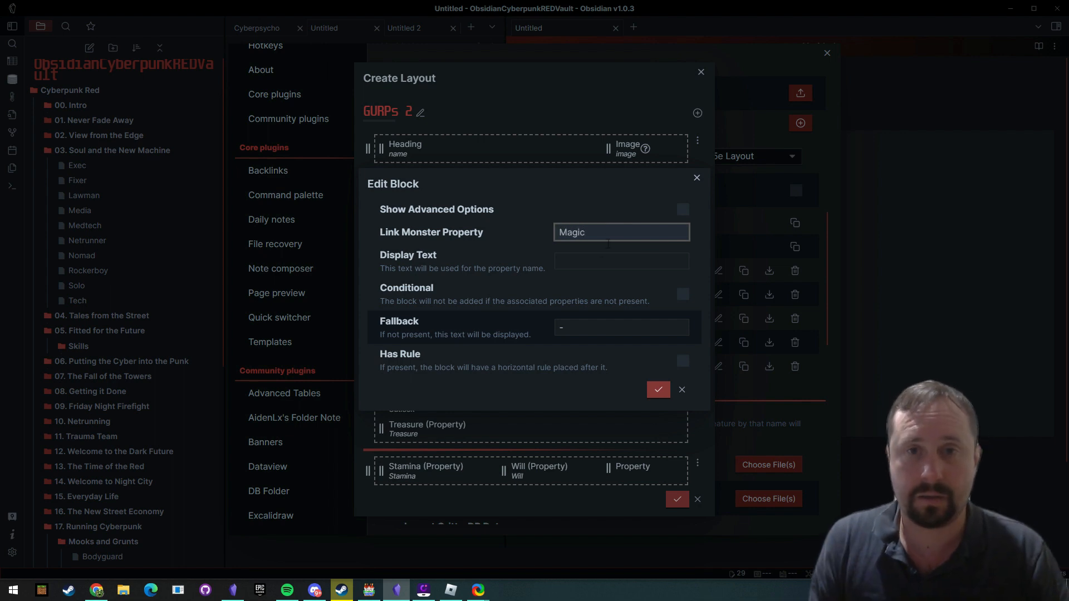
key("Tab")
type("Magic")
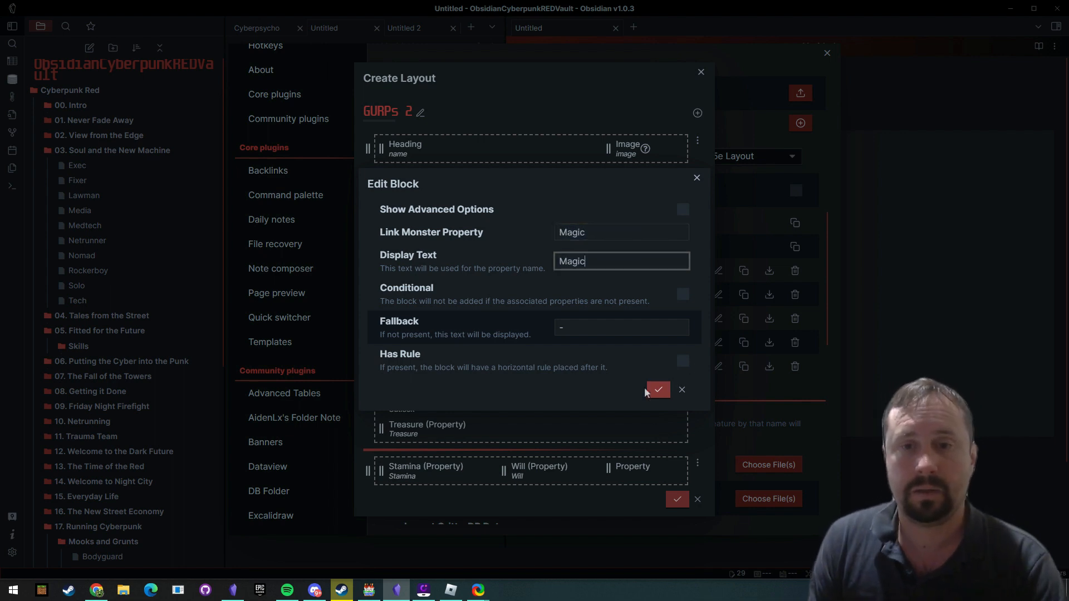
left_click(658, 389)
left_click(697, 500)
key("Escape")
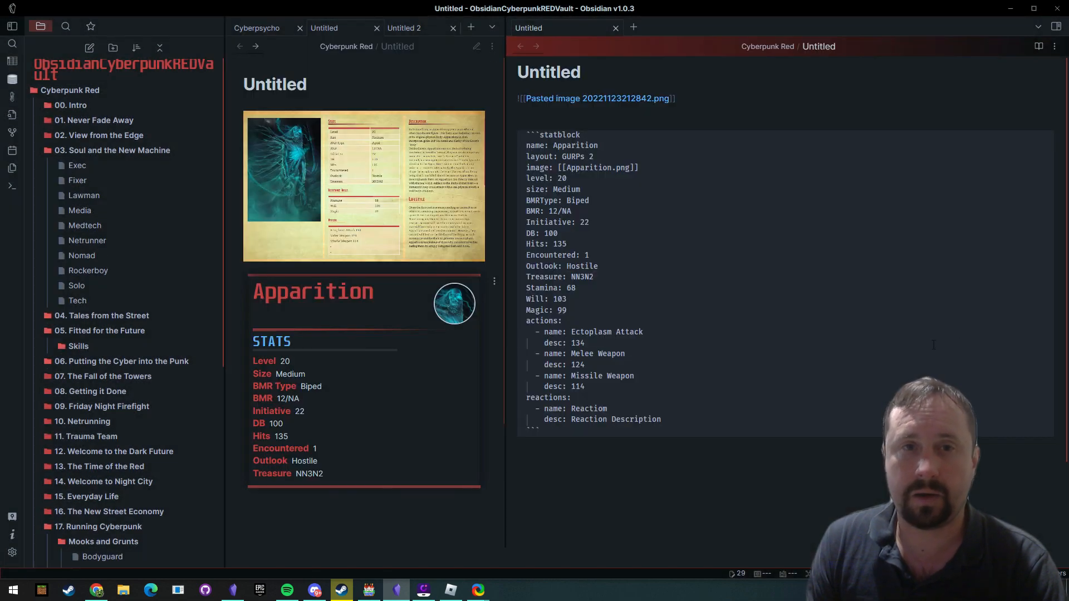
- Reload the Apparition note's preview and check the Stamina, Will and Magic row of the statblock
left_click(255, 47)
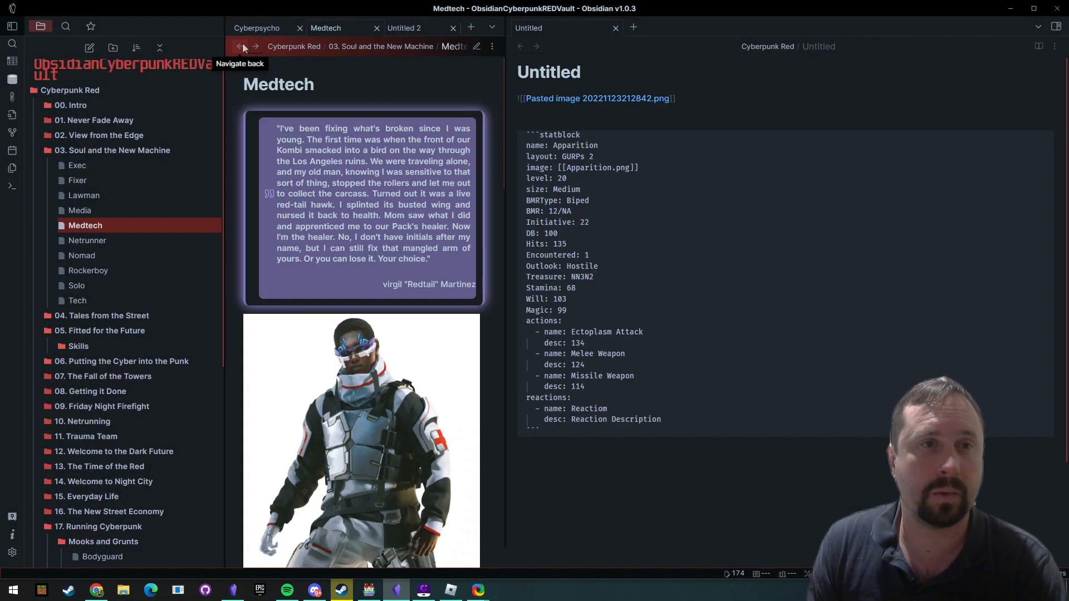
left_click(240, 47)
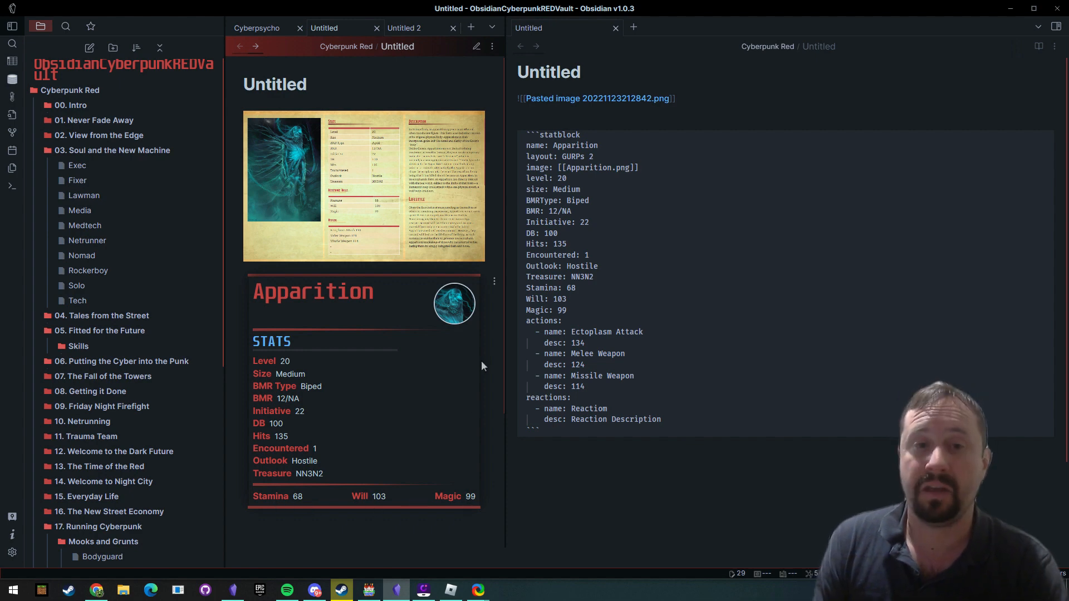
scroll(292, 352, "down", 2)
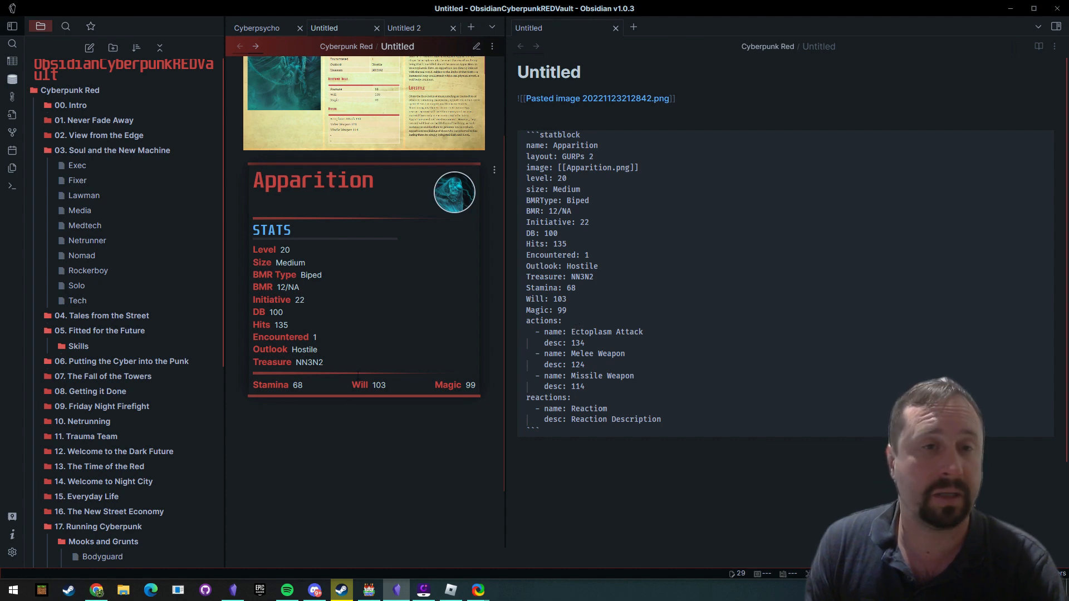
- Open the GURPs 2 layout for editing and give the Stamina, Will and Magic inline group a horizontal rule
left_click(12, 553)
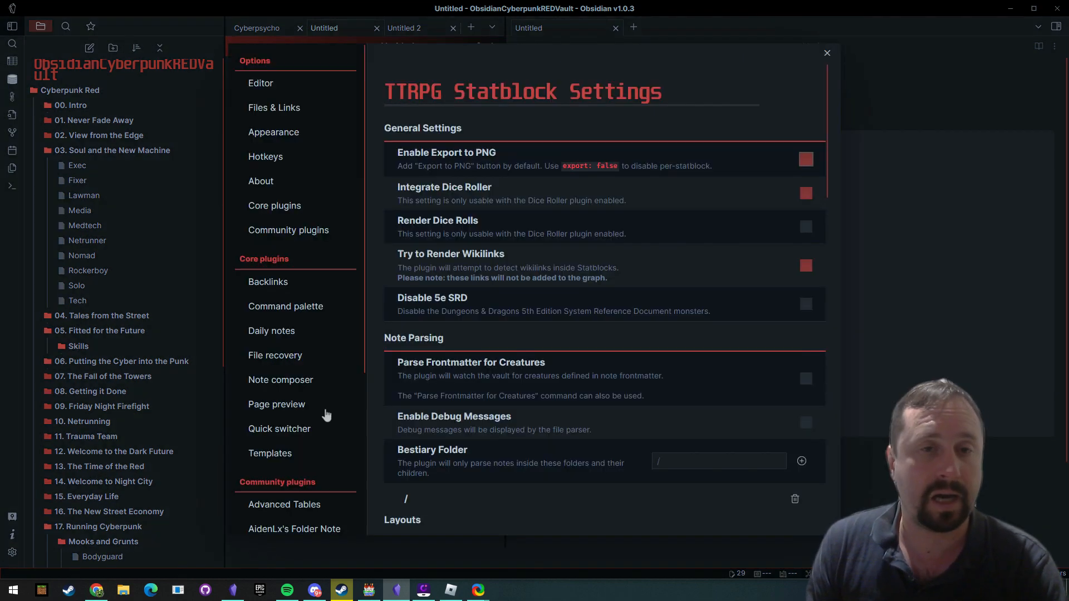
scroll(479, 303, "down", 5)
scroll(513, 299, "down", 2)
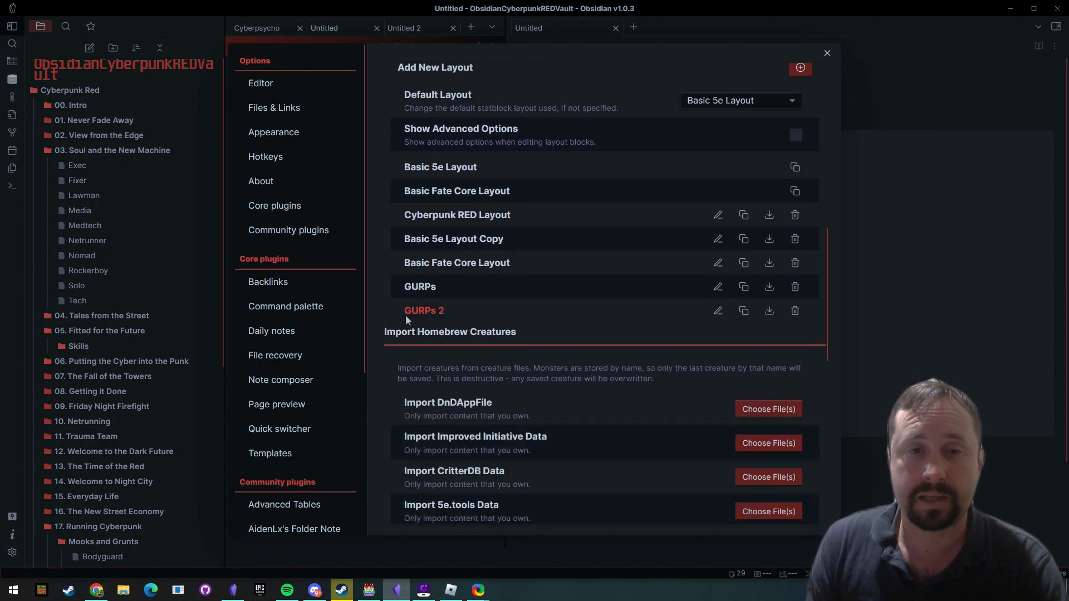
left_click(718, 310)
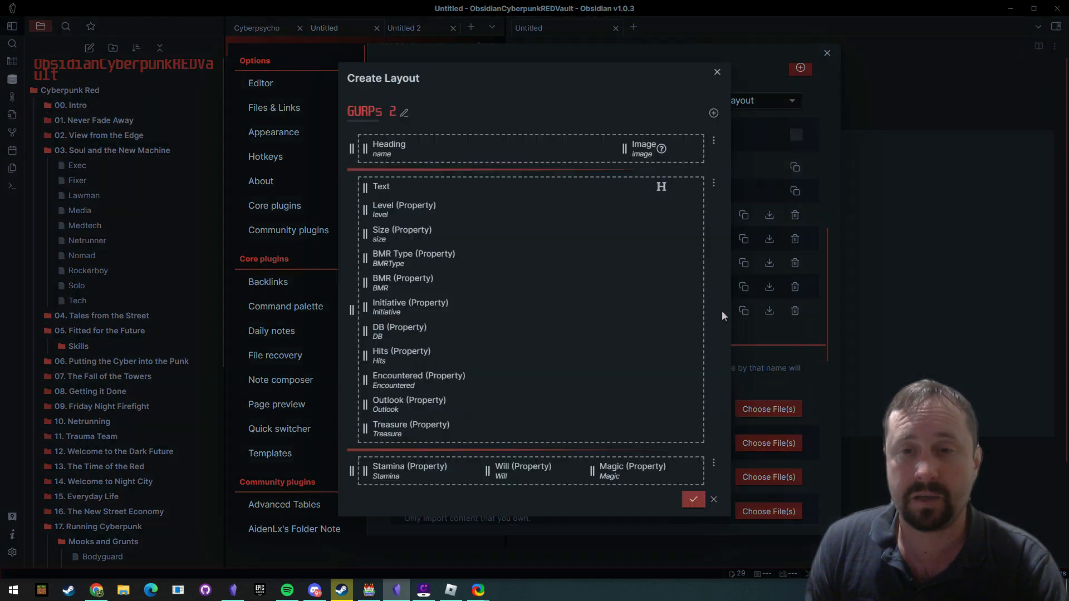
left_click(714, 463)
left_click(741, 489)
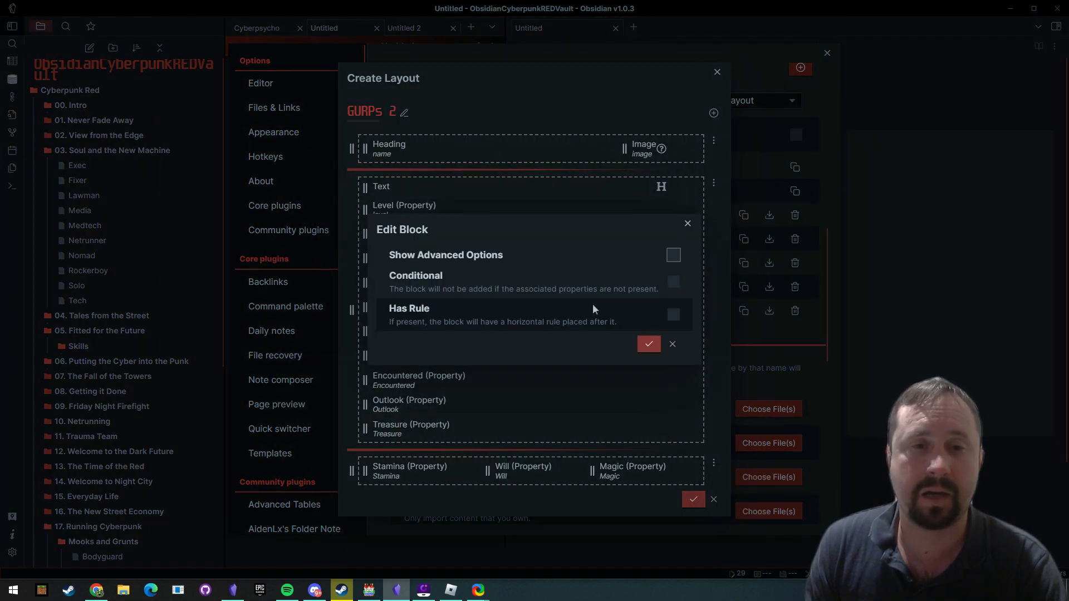
left_click(674, 315)
left_click(648, 344)
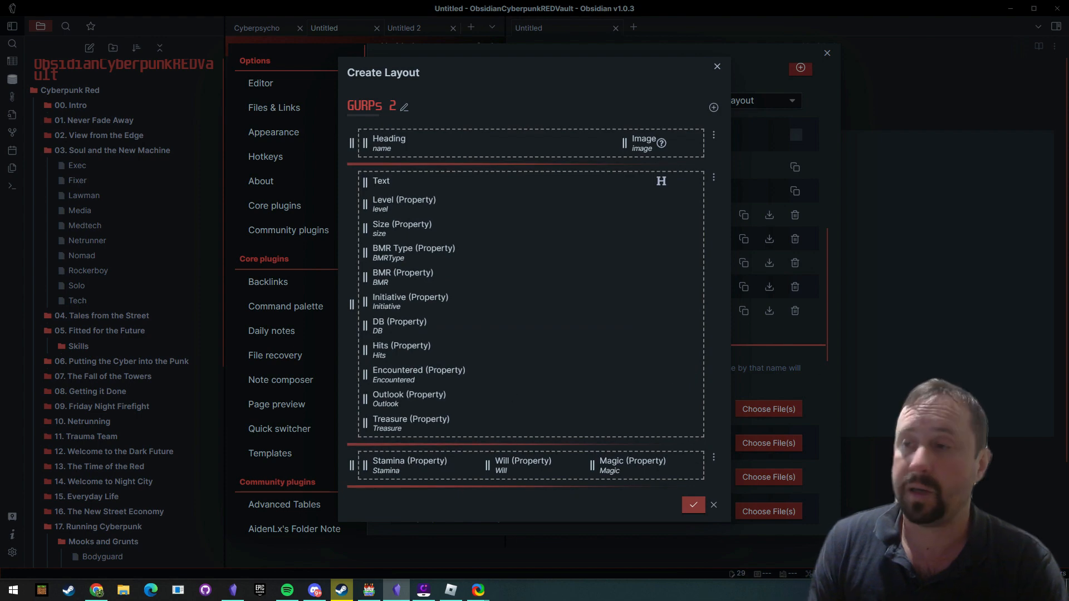
- Consult the Apparition reference image, then add a new group at the end of the layout containing a Traits block
left_click_drag(1068, 78, 690, 65)
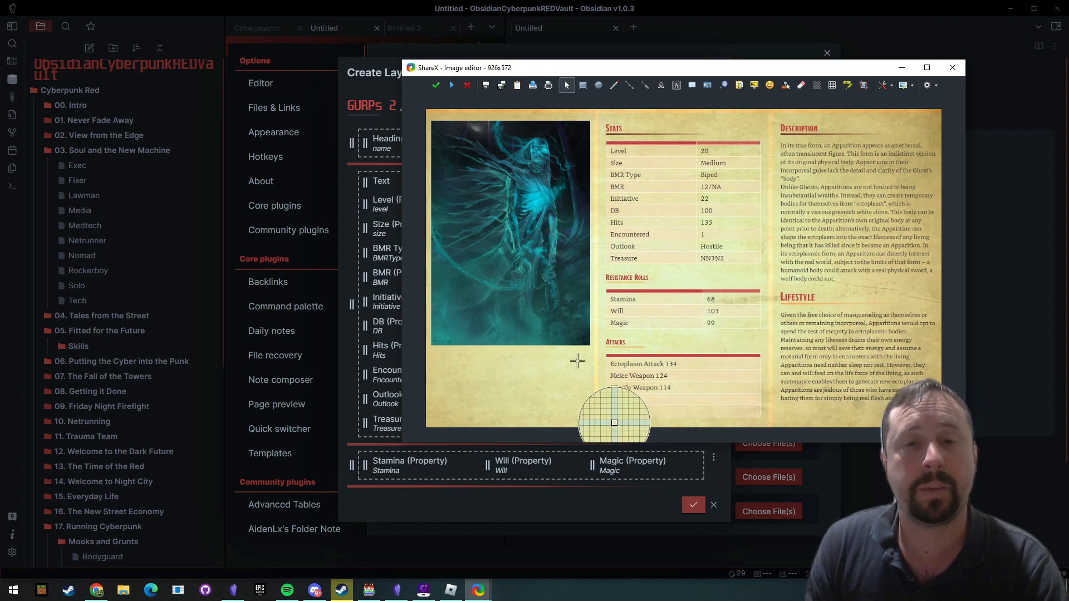
left_click_drag(624, 71, 1068, 75)
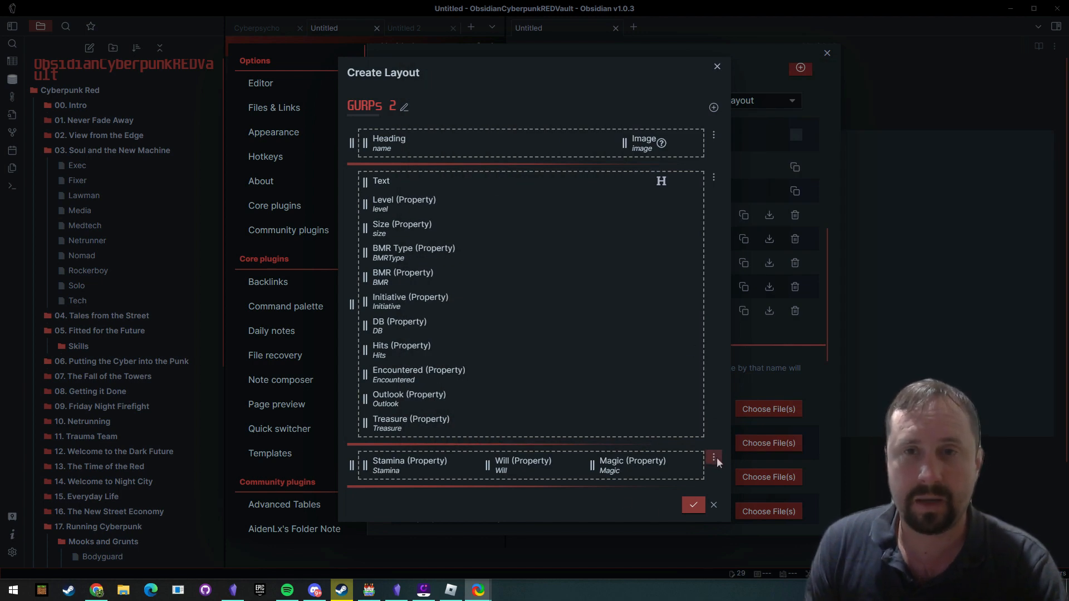
left_click(714, 106)
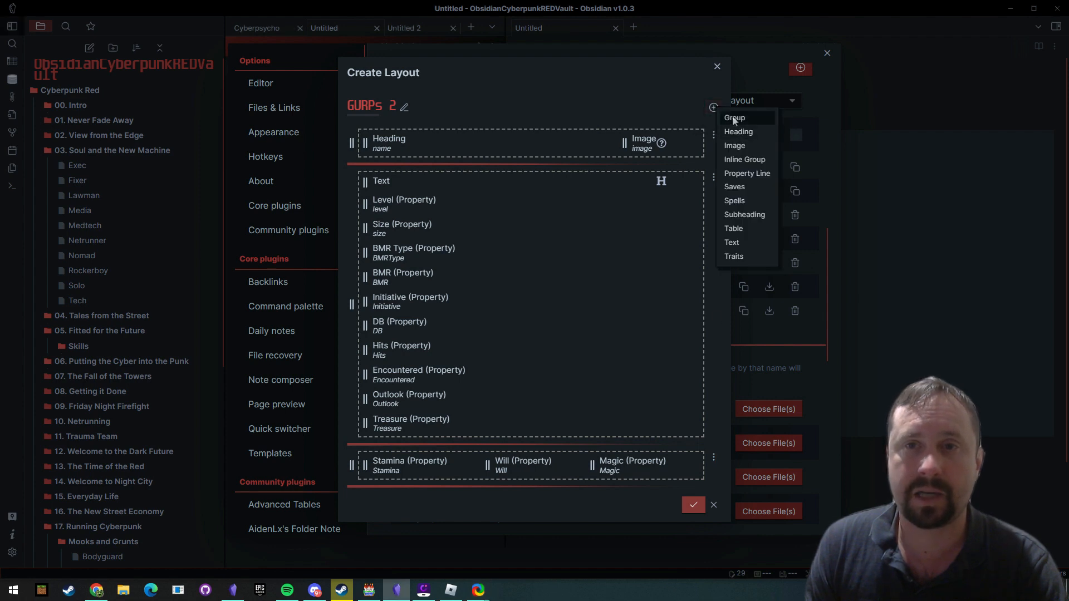
left_click(735, 118)
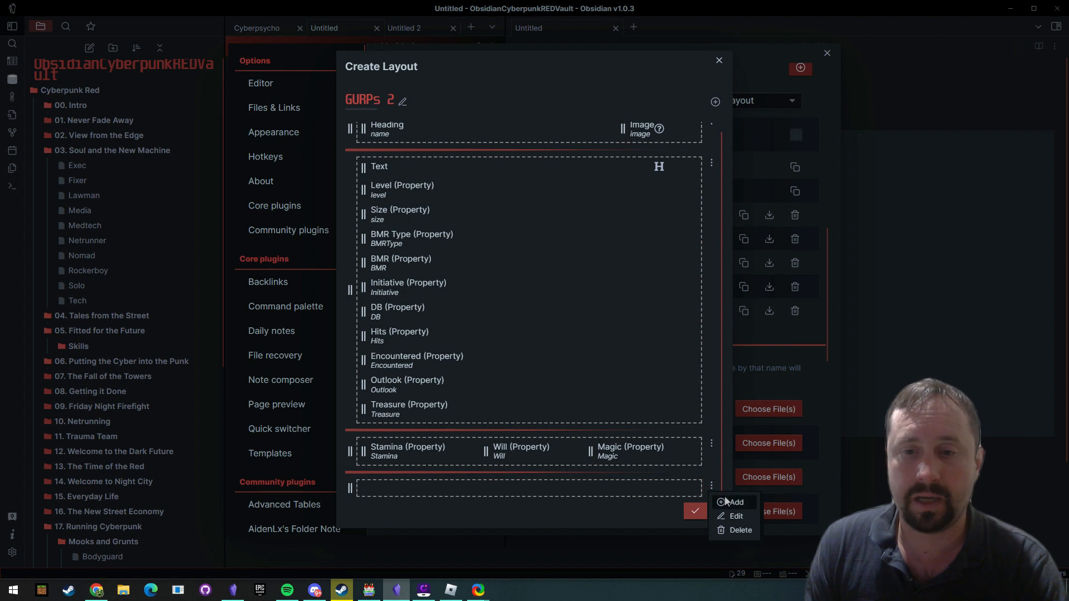
left_click(727, 502)
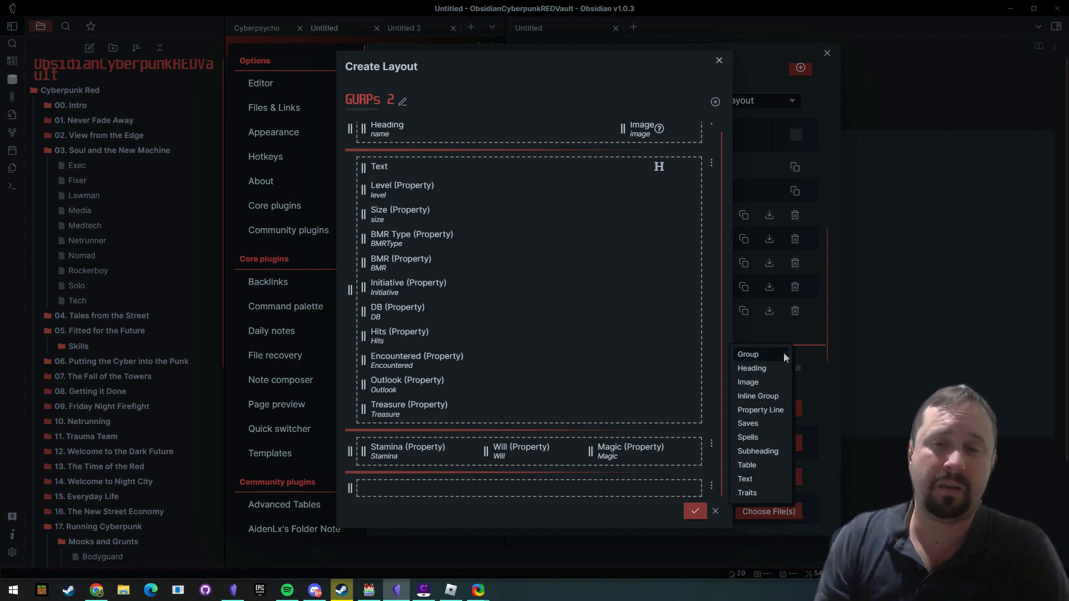
left_click(746, 493)
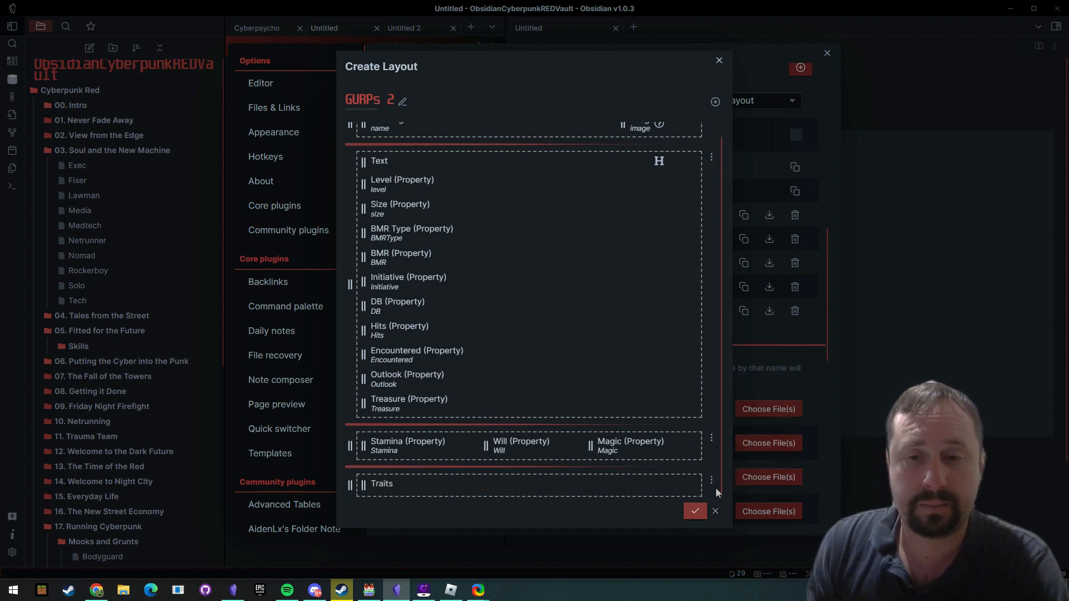
- Edit the new Traits block and link it to the actions monster property, checking the name against the statblock code capture
left_click(674, 486)
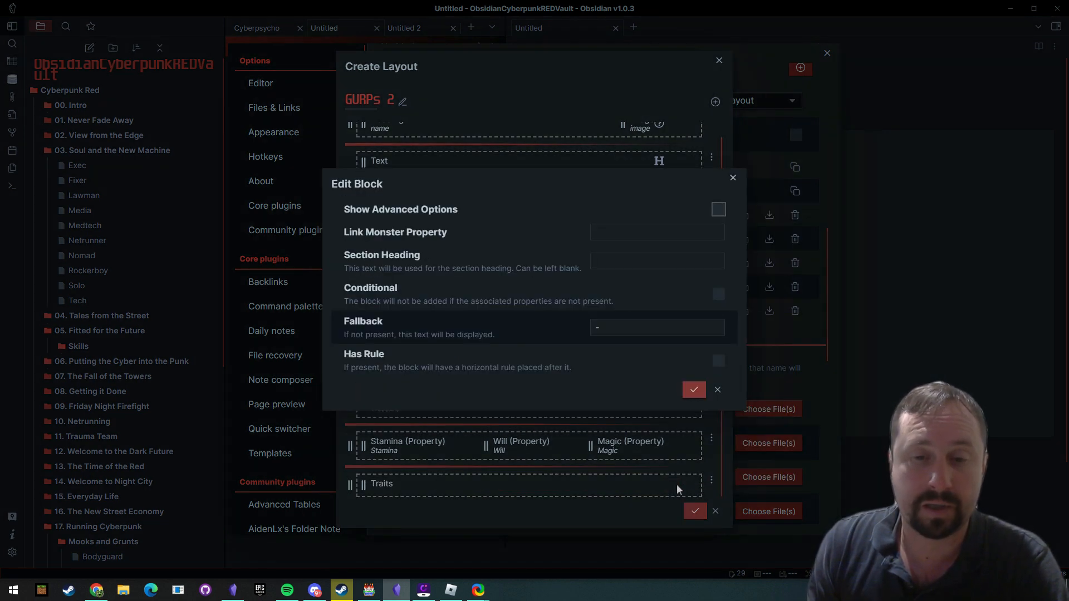
left_click(632, 230)
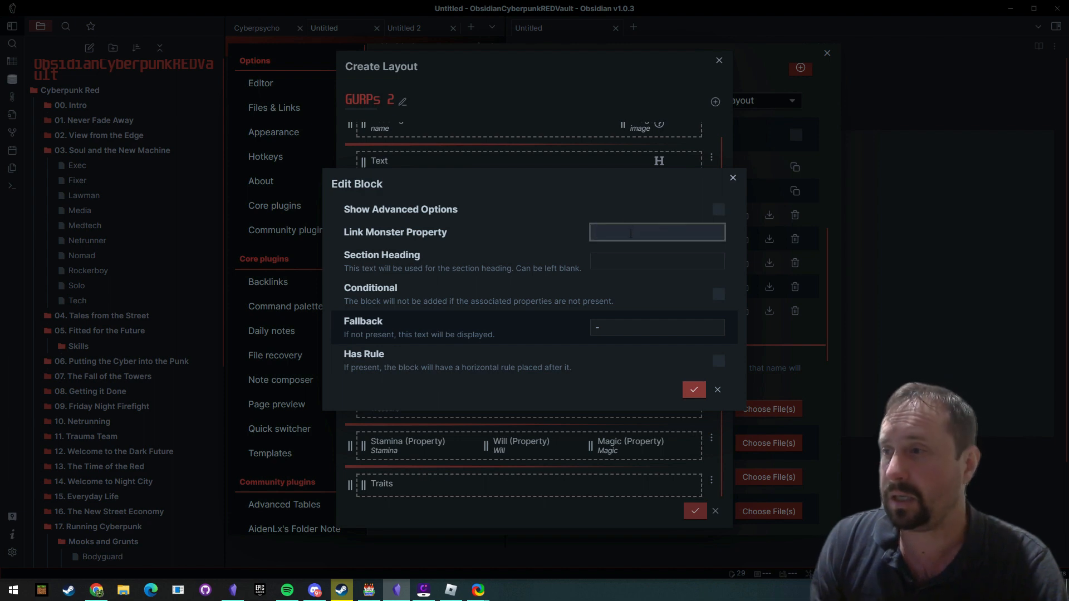
key("ctrl+Print")
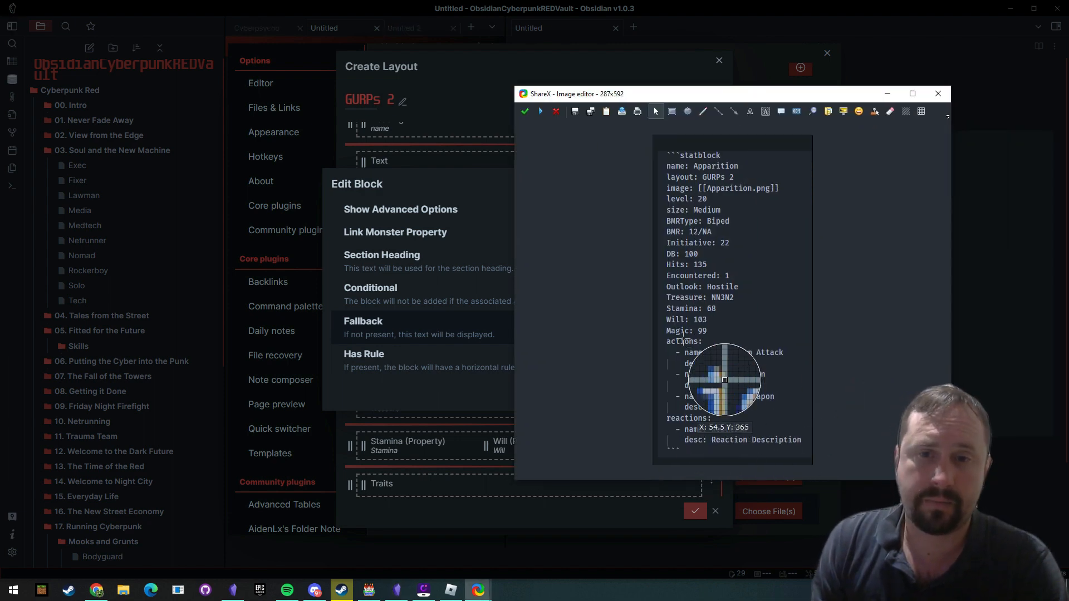
key("Escape")
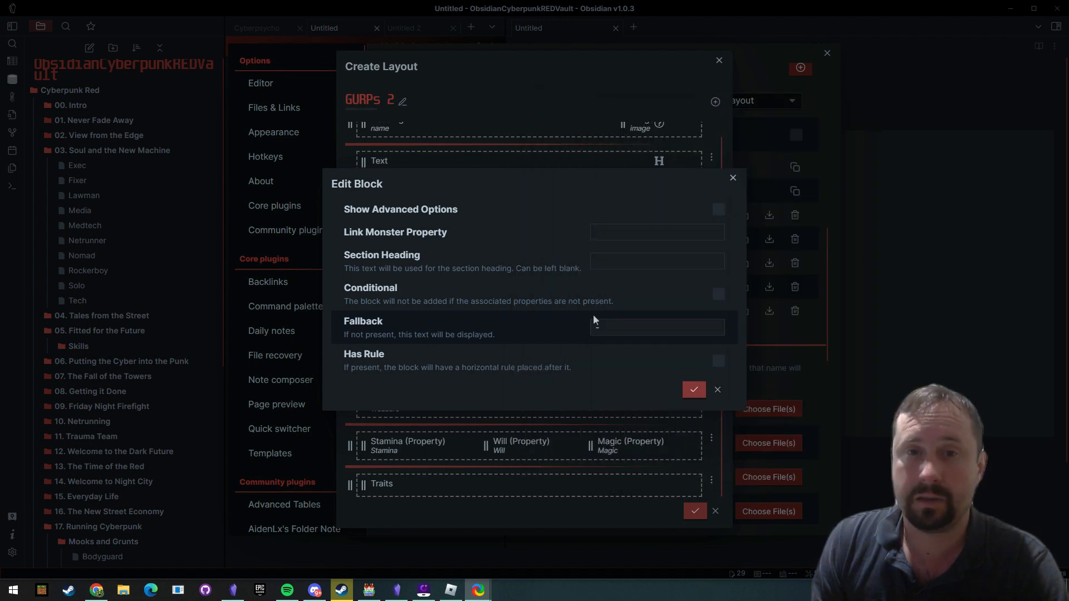
left_click(637, 231)
type("acrti")
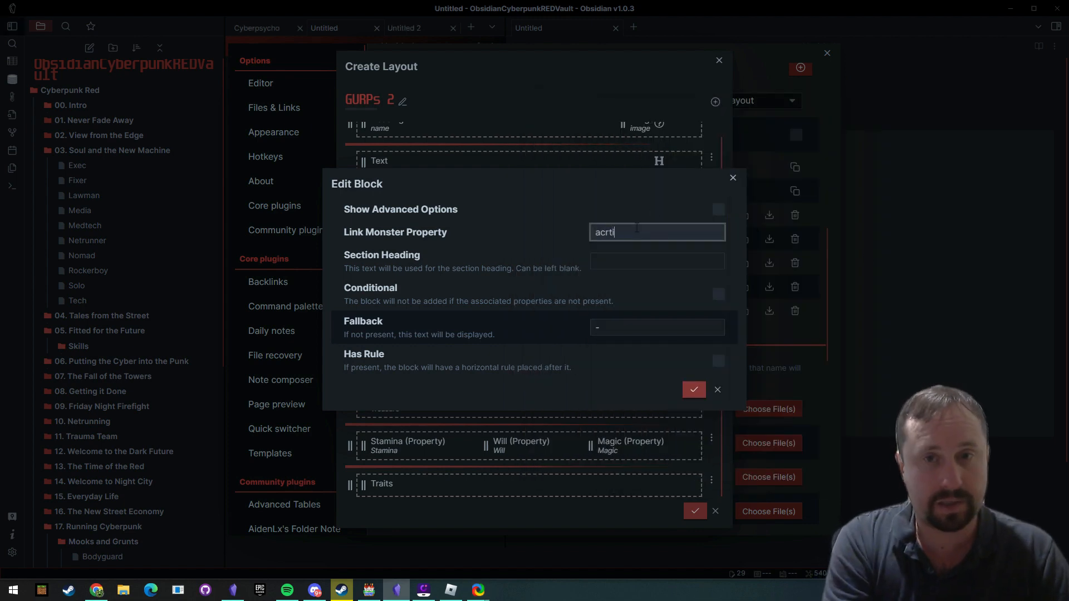
key("BackSpace")
key("BackSpace")
key("BackSpace")
type("tions")
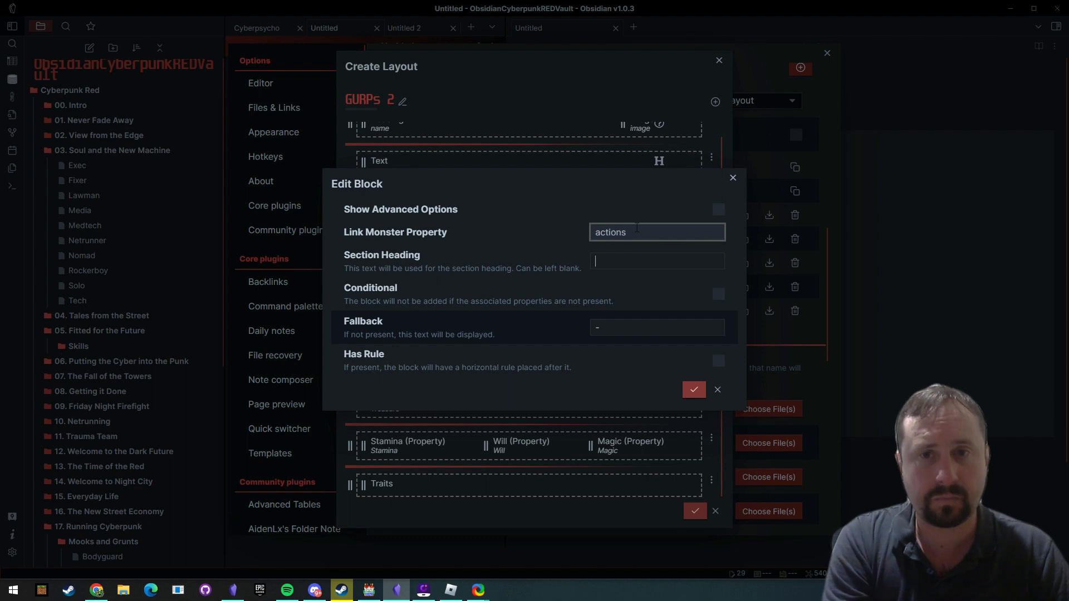
- Set the Traits block's section heading to Attacks, make the block conditional and save it
key("Tab")
type("Actions")
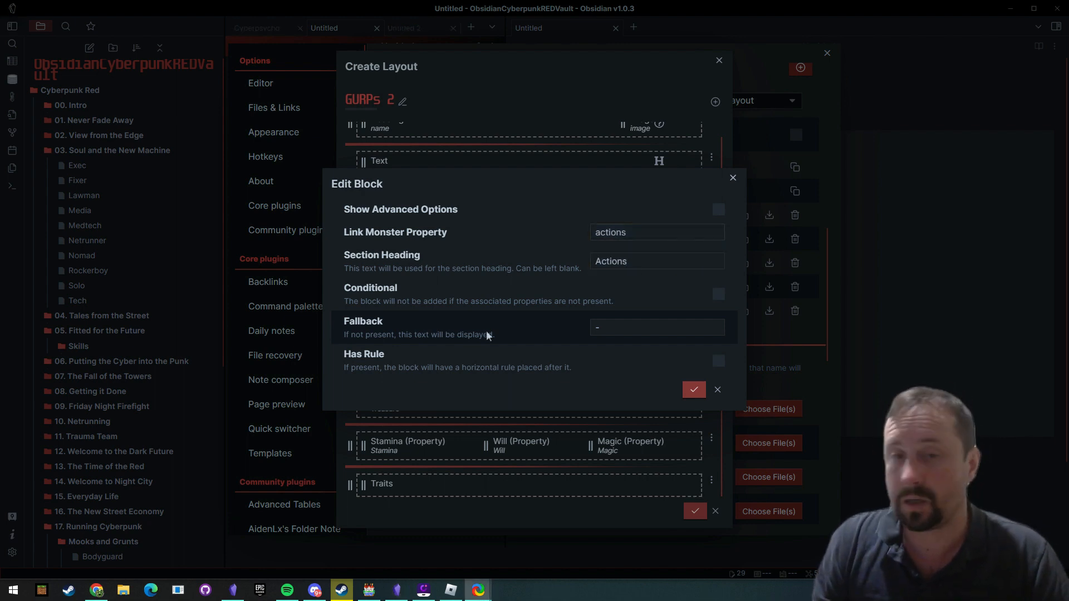
double_click(639, 260)
type("Attacks")
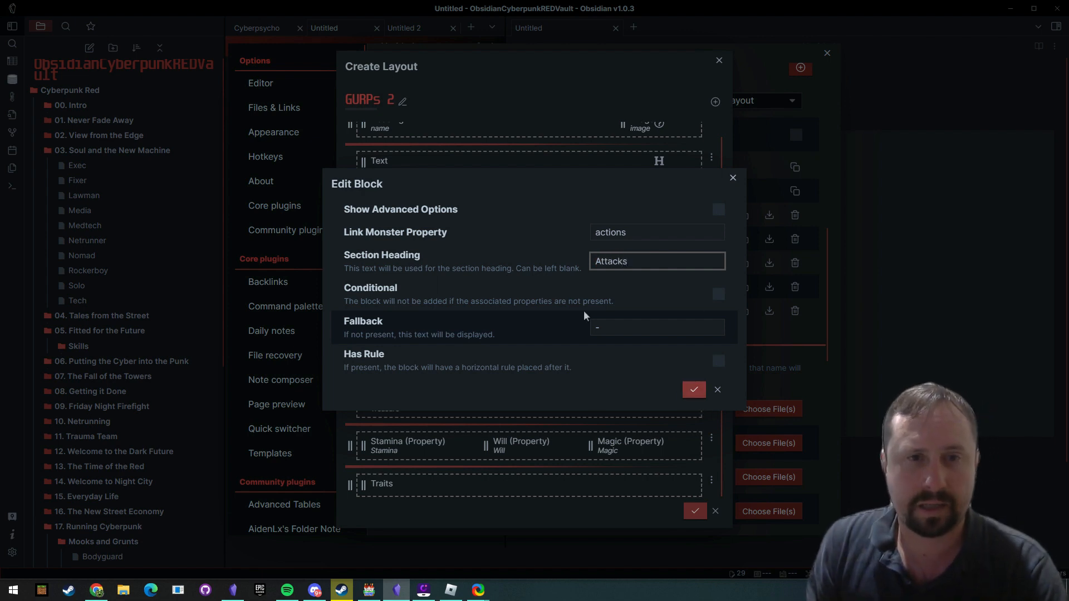
left_click(717, 294)
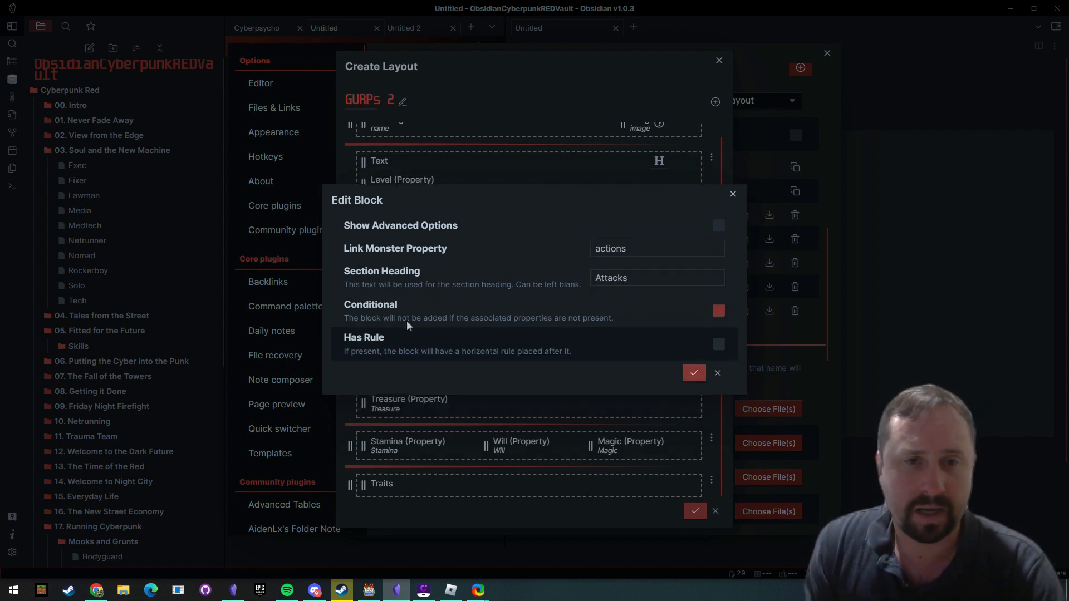
left_click(694, 373)
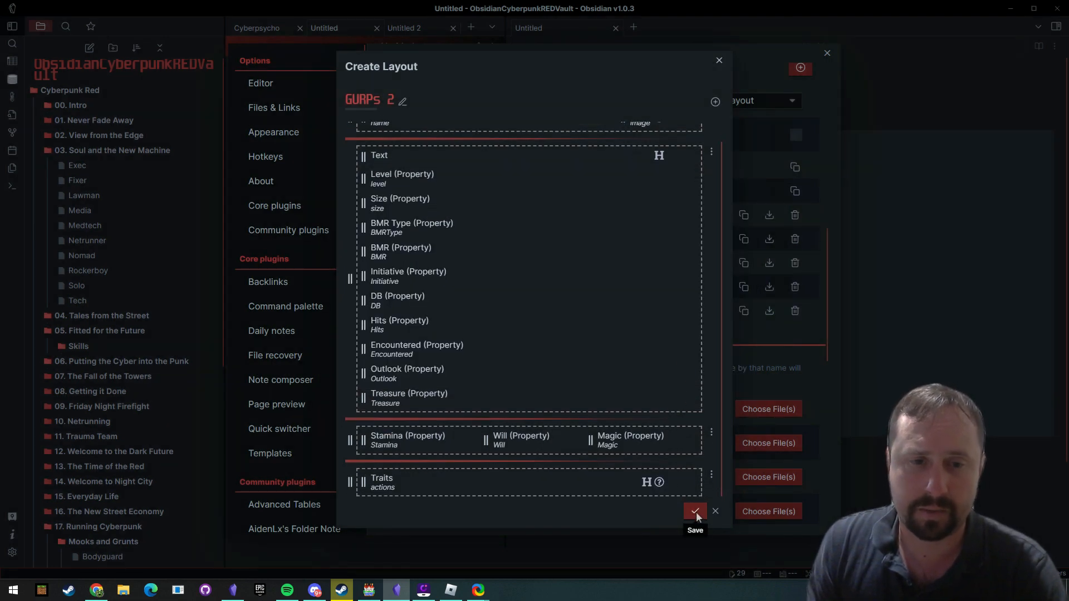
- Save the GURPs 2 layout, leave the settings and reload the Apparition note's preview
left_click(696, 511)
left_click(877, 324)
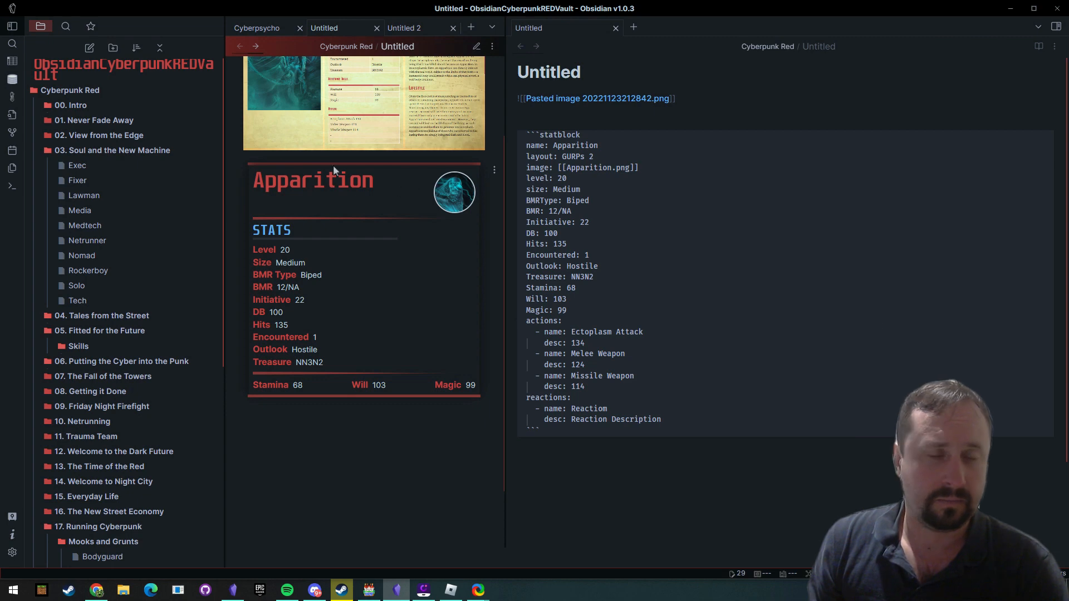
left_click(258, 46)
left_click(240, 46)
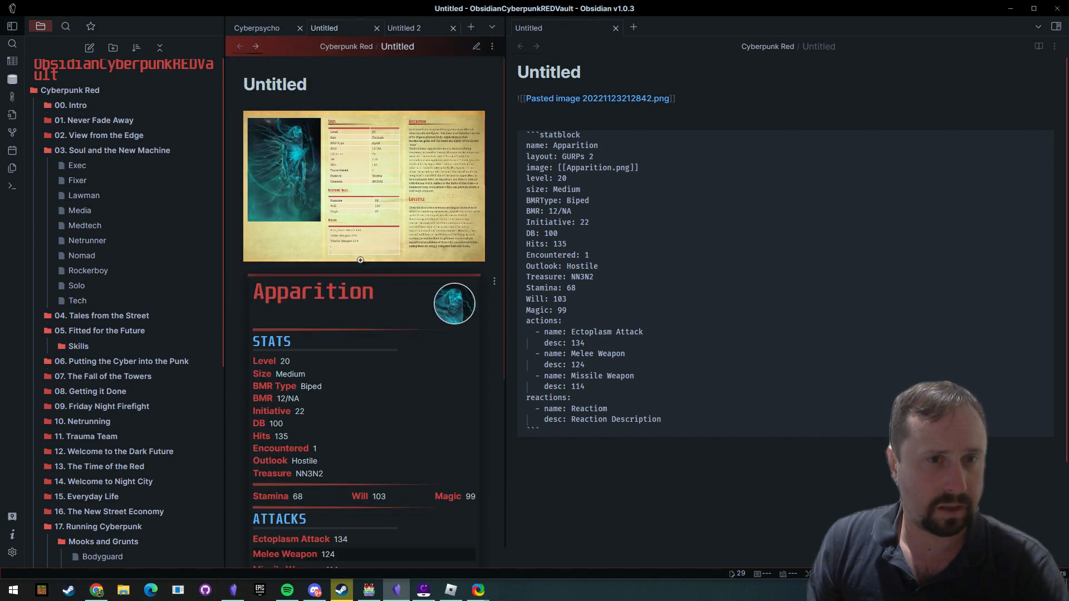
- Review the rendered statblock down to its Attacks section and compare it with the Apparition reference image
scroll(422, 352, "down", 5)
scroll(422, 352, "up", 4)
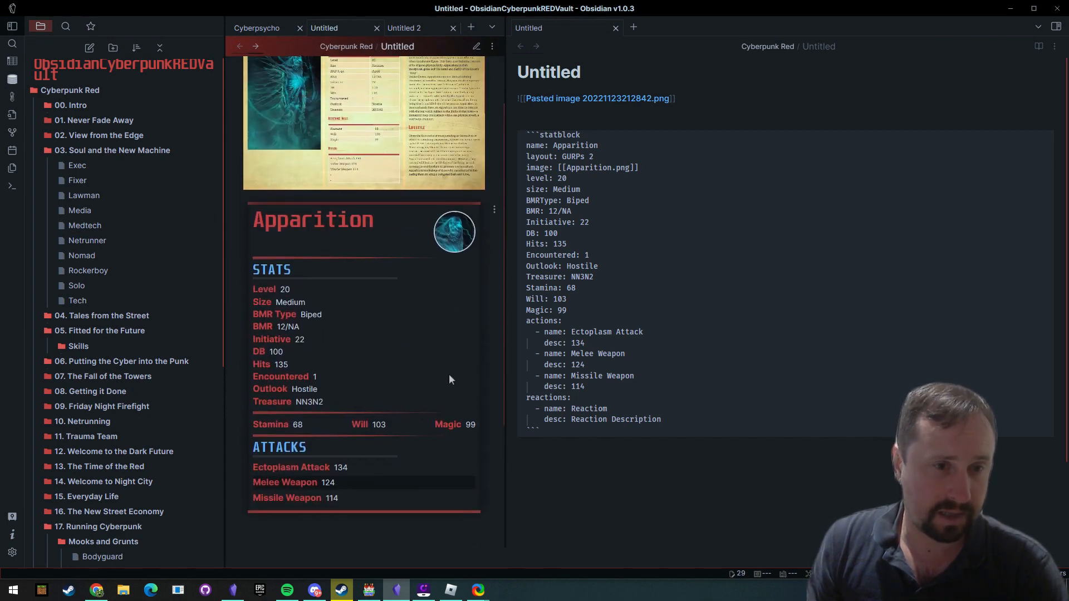
scroll(450, 380, "down", 2)
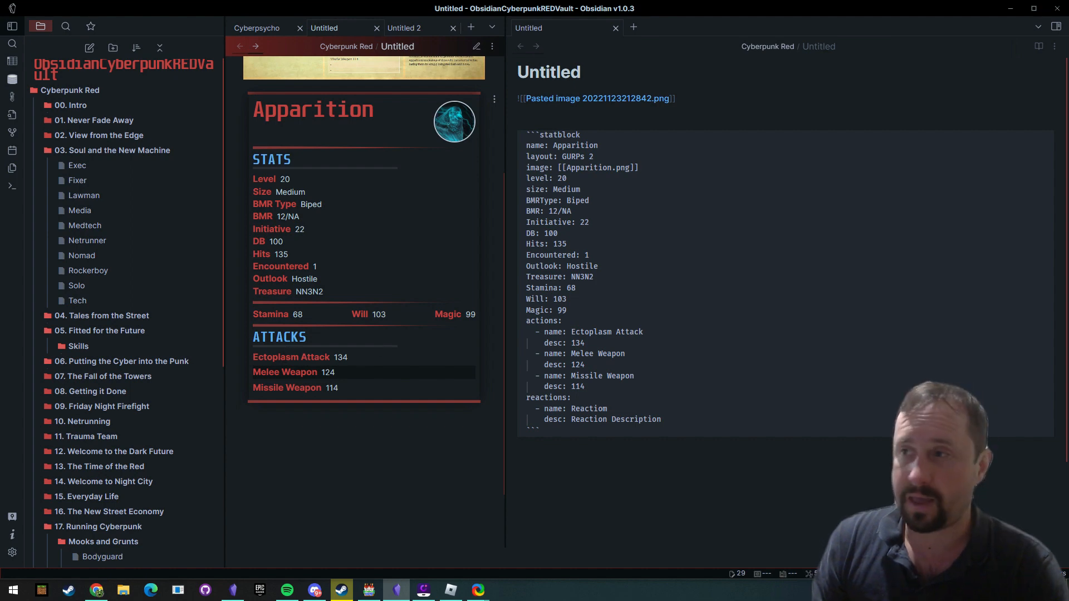
left_click_drag(1068, 124, 591, 113)
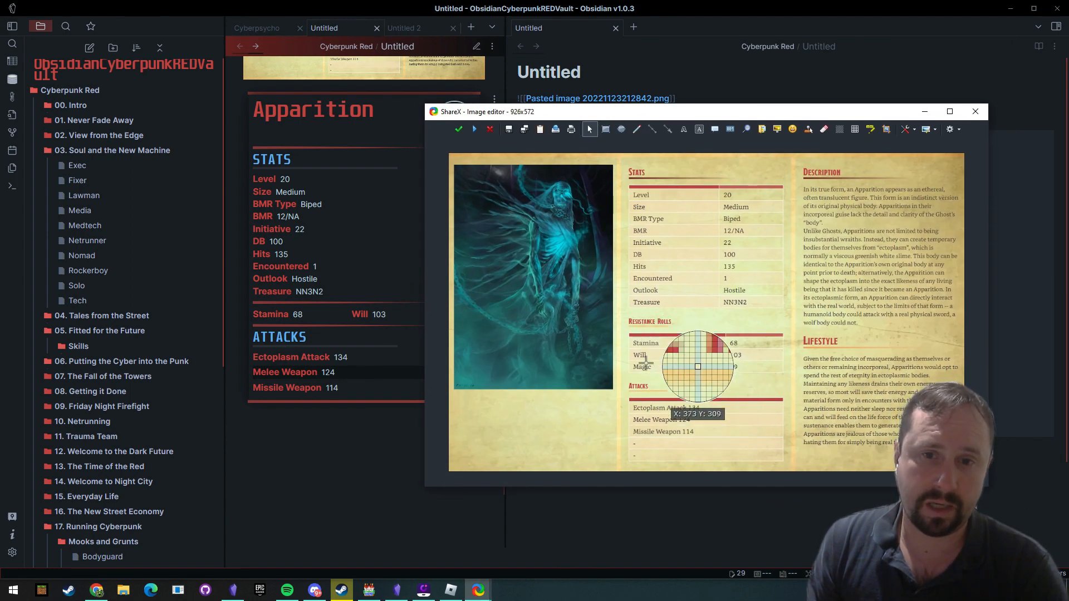
left_click_drag(685, 115, 1068, 119)
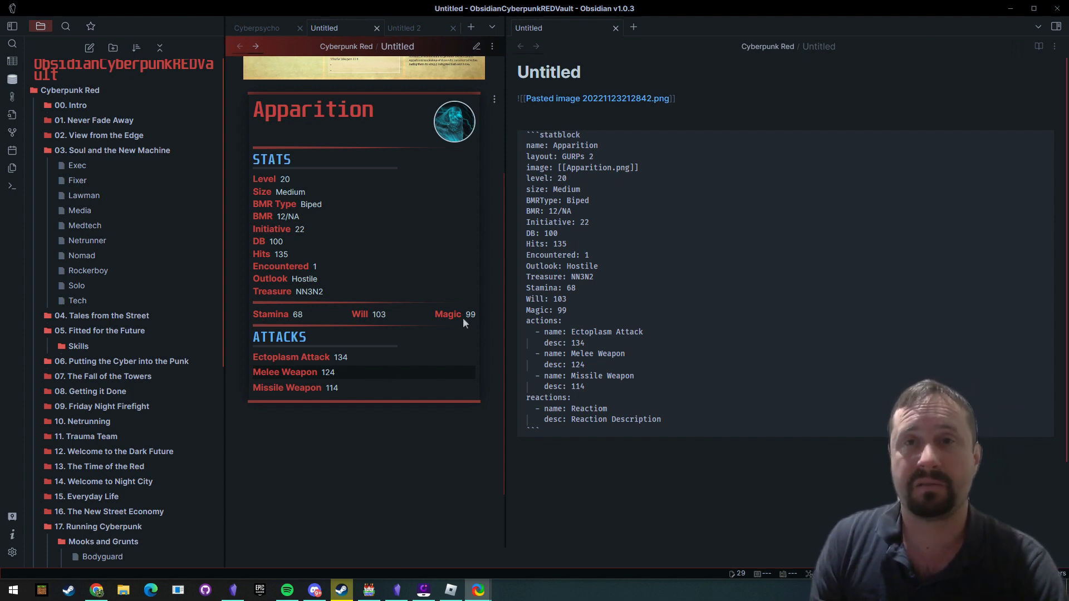
- Reopen the GURPs 2 layout and add a horizontal rule after the group holding the Traits block
left_click(12, 552)
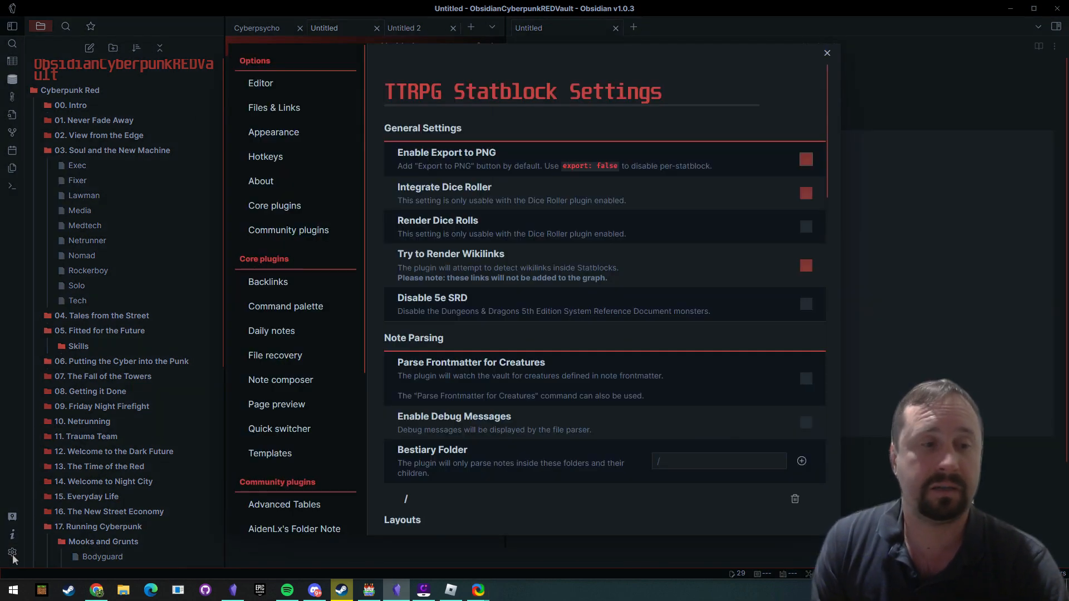
scroll(539, 233, "down", 8)
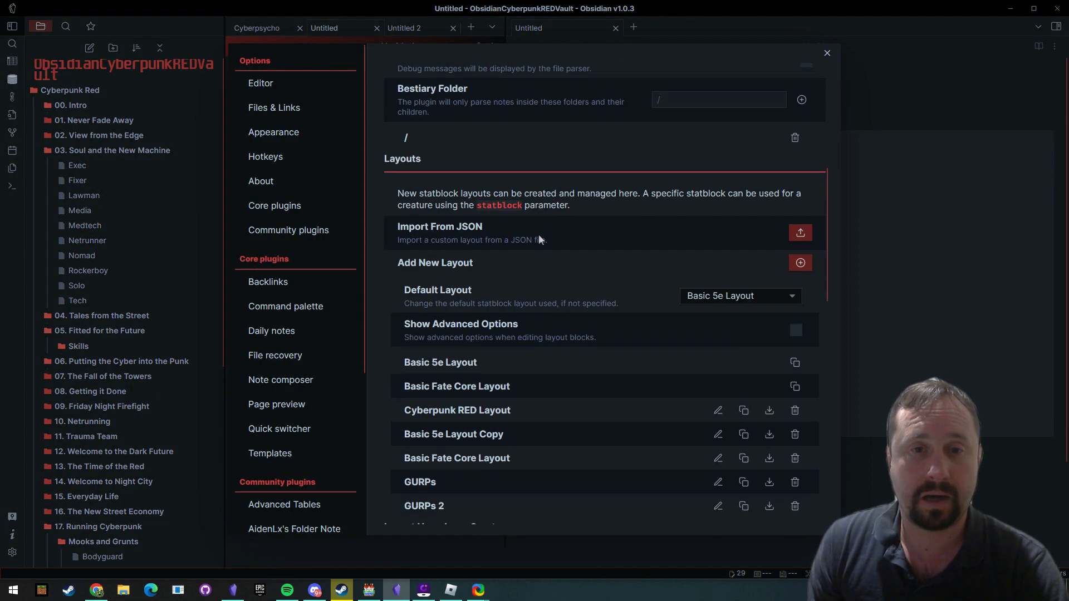
left_click(722, 369)
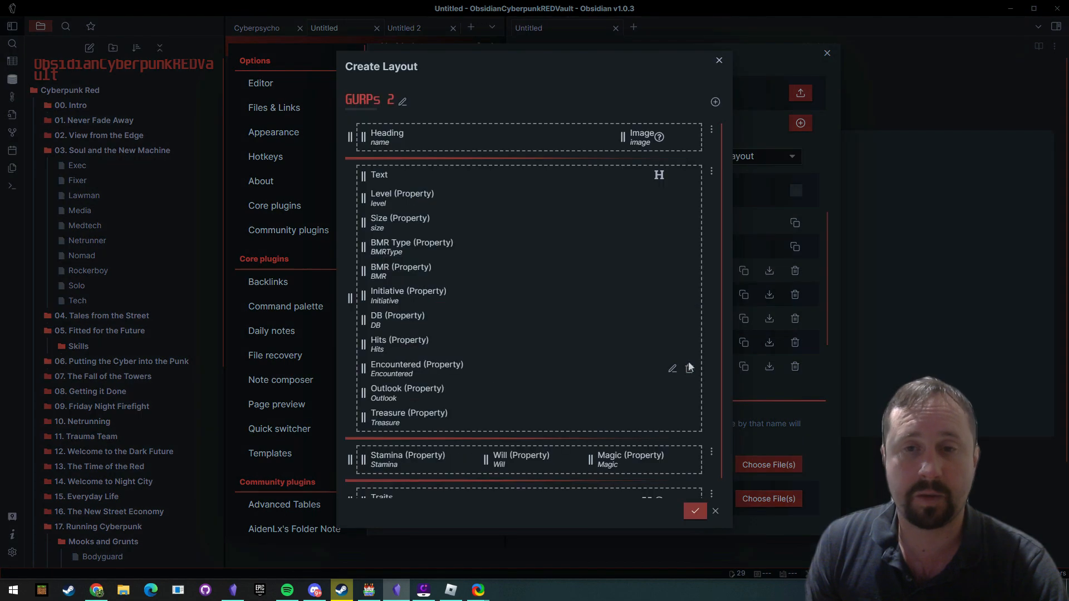
scroll(707, 329, "down", 1)
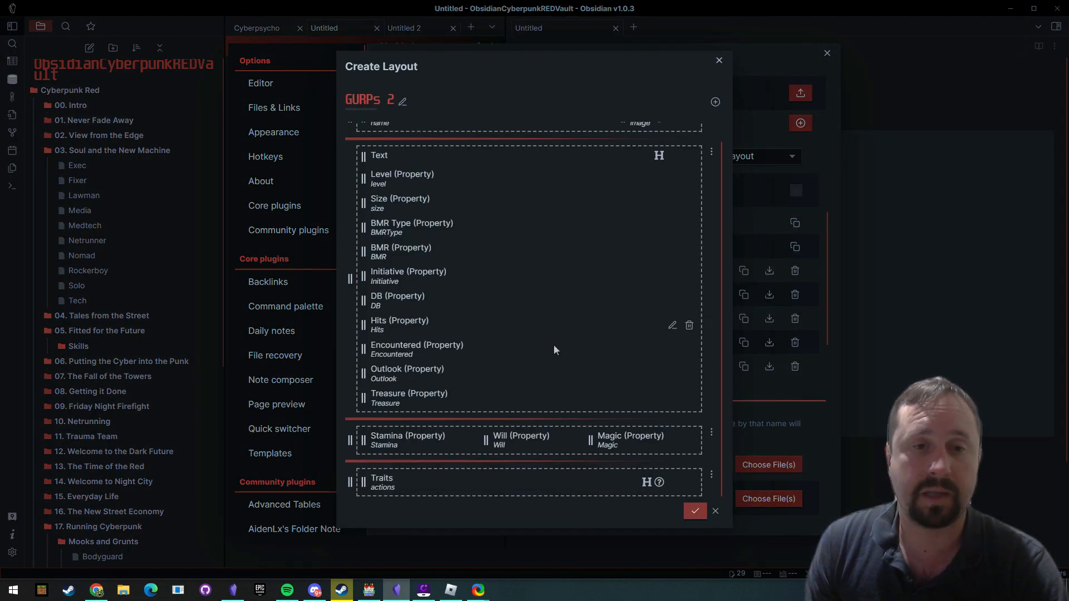
left_click(710, 474)
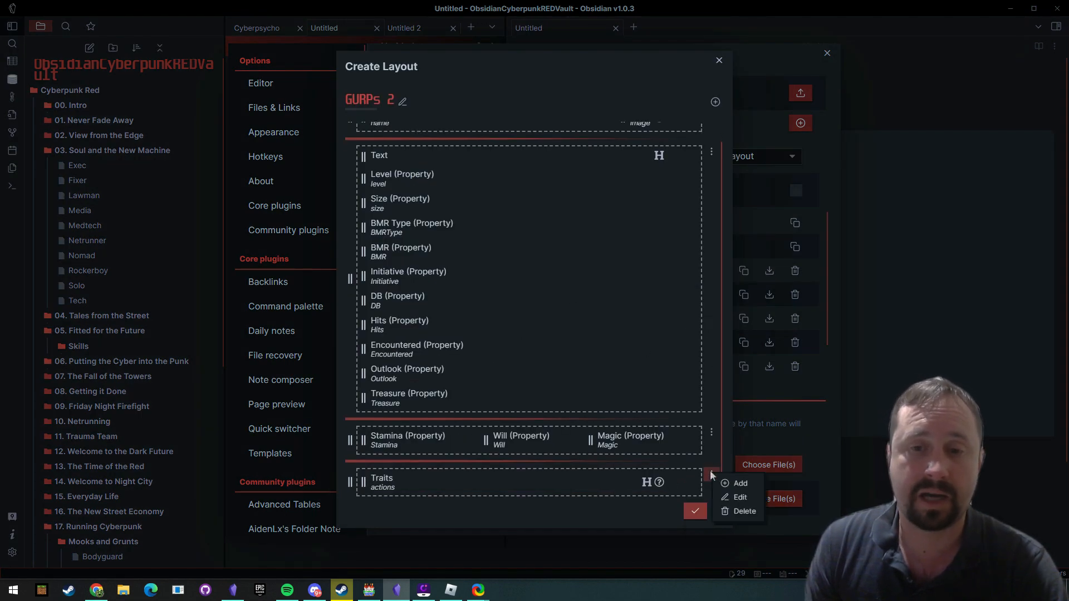
left_click(735, 497)
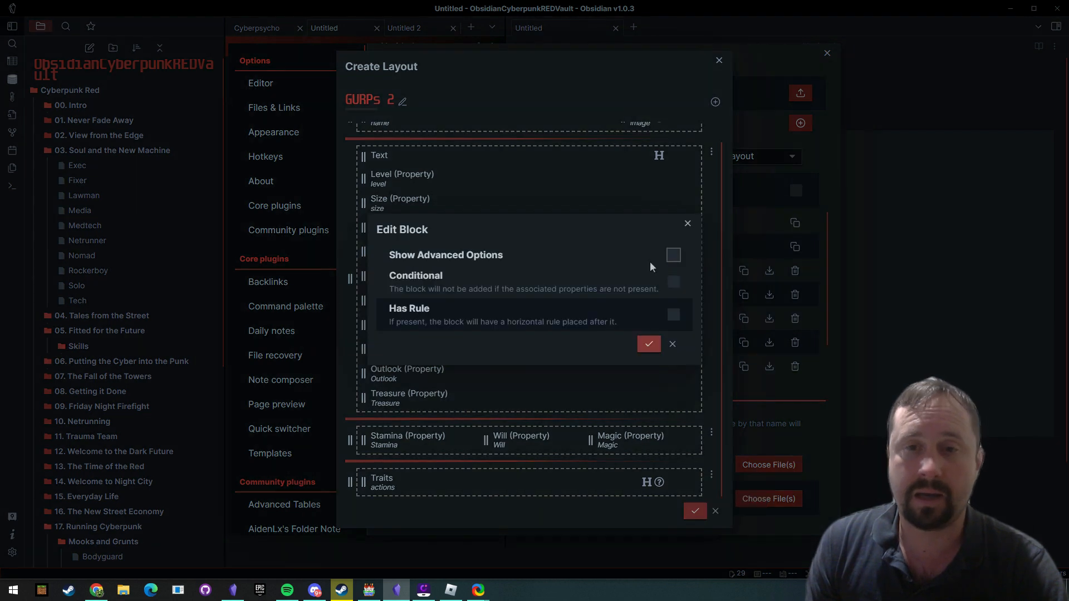
left_click(673, 315)
left_click(649, 344)
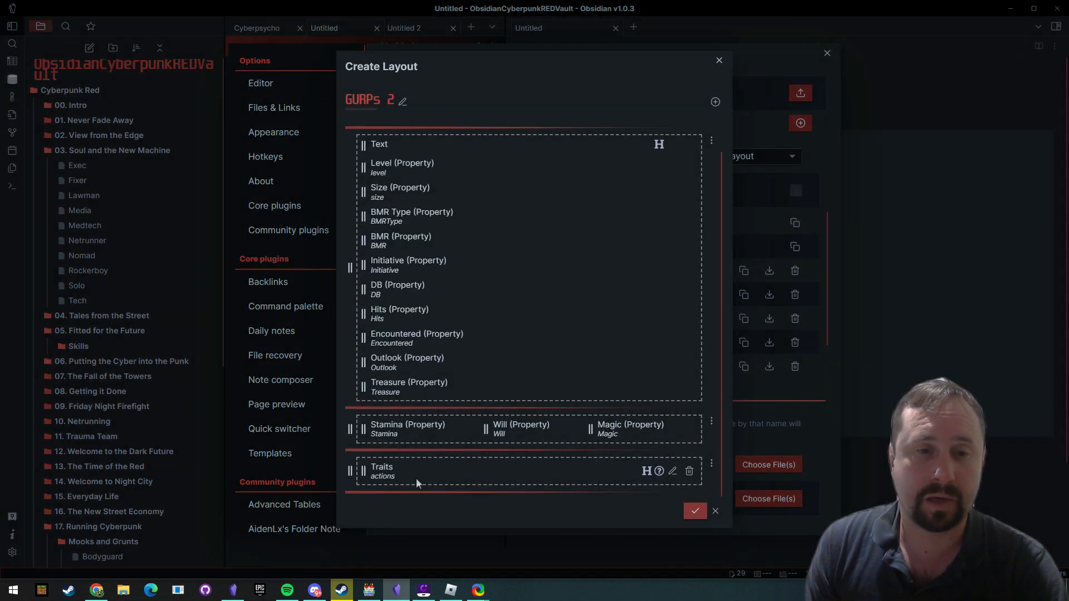
- Add a Saves block to the layout, link it to the reactions monster property and set its display text to Reactions
left_click(715, 102)
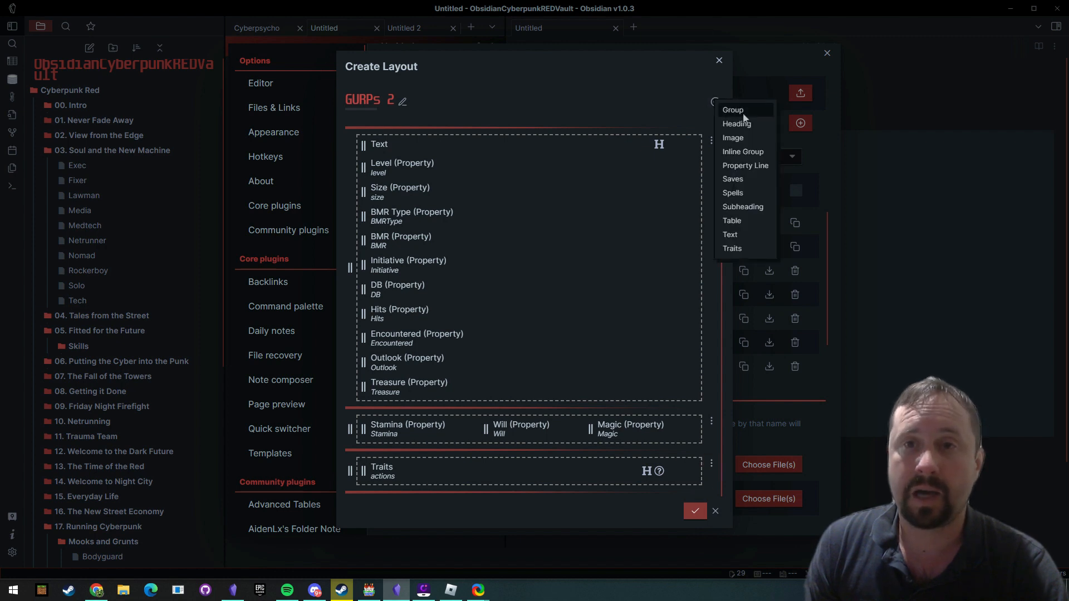
left_click(739, 179)
scroll(441, 480, "down", 5)
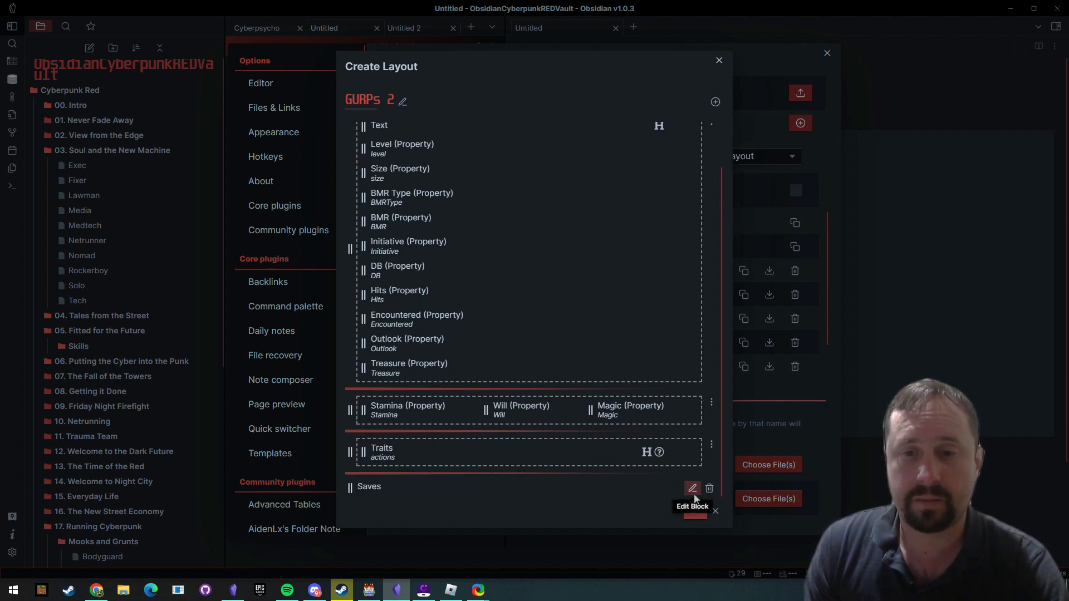
left_click(692, 489)
left_click(582, 228)
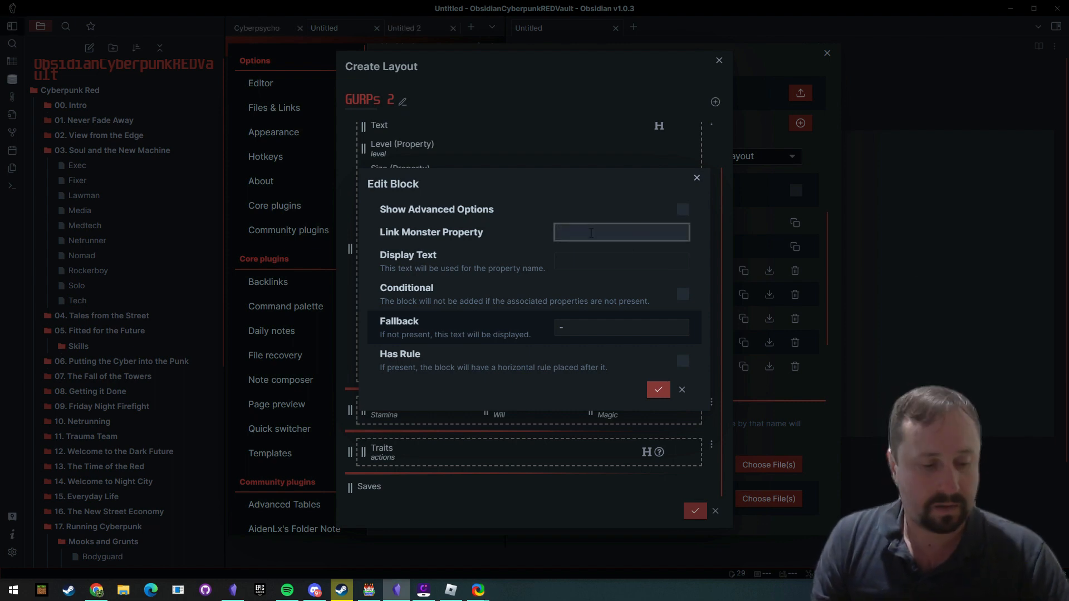
type("reactions")
key("Tab")
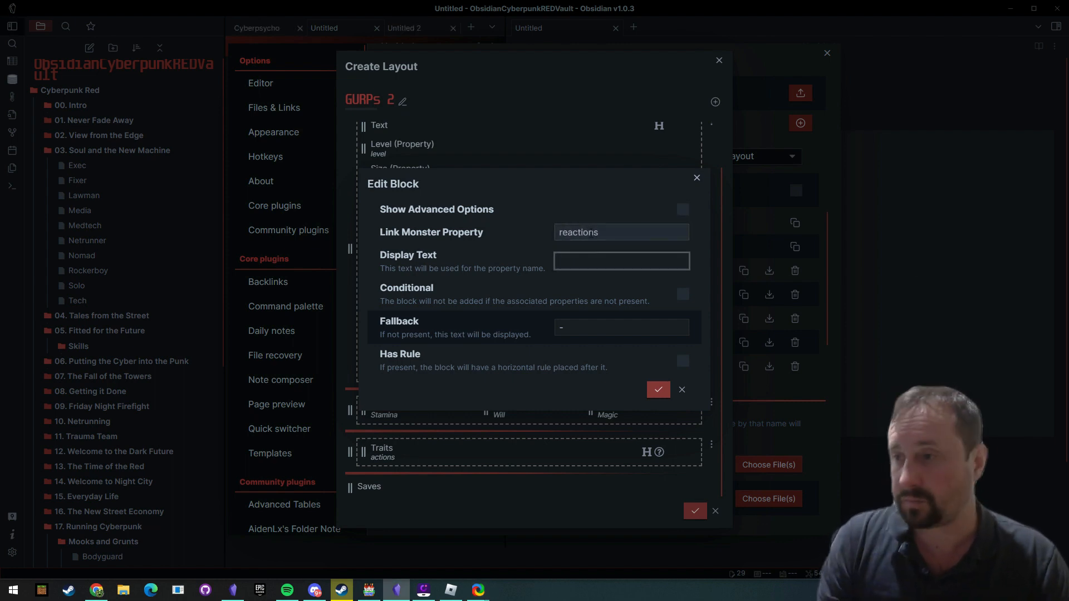
type("Reactions")
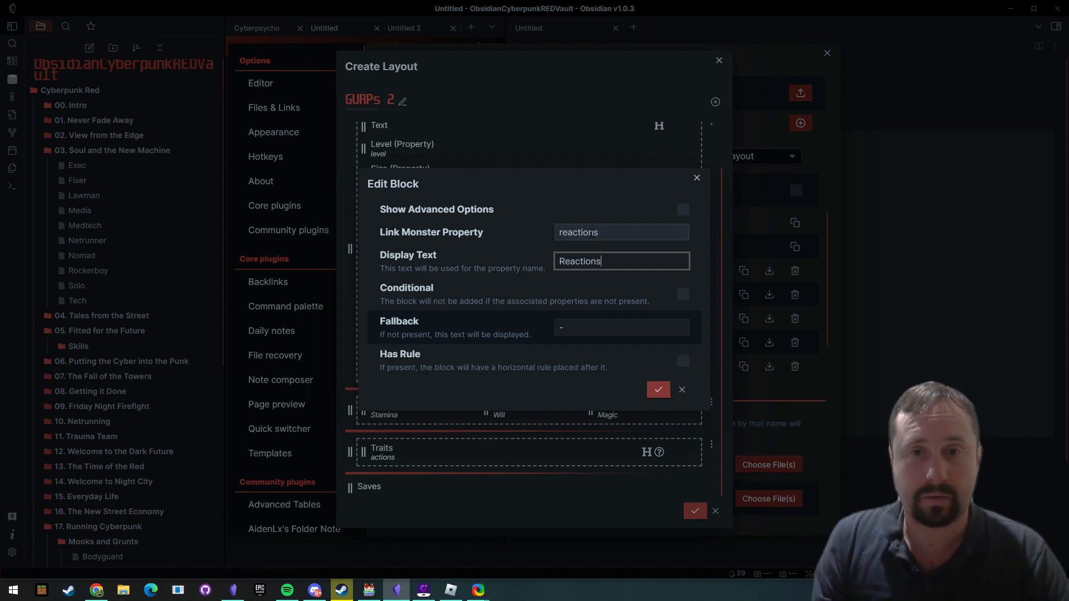
- Make the Reactions block conditional, show its advanced options and save the block
left_click(682, 295)
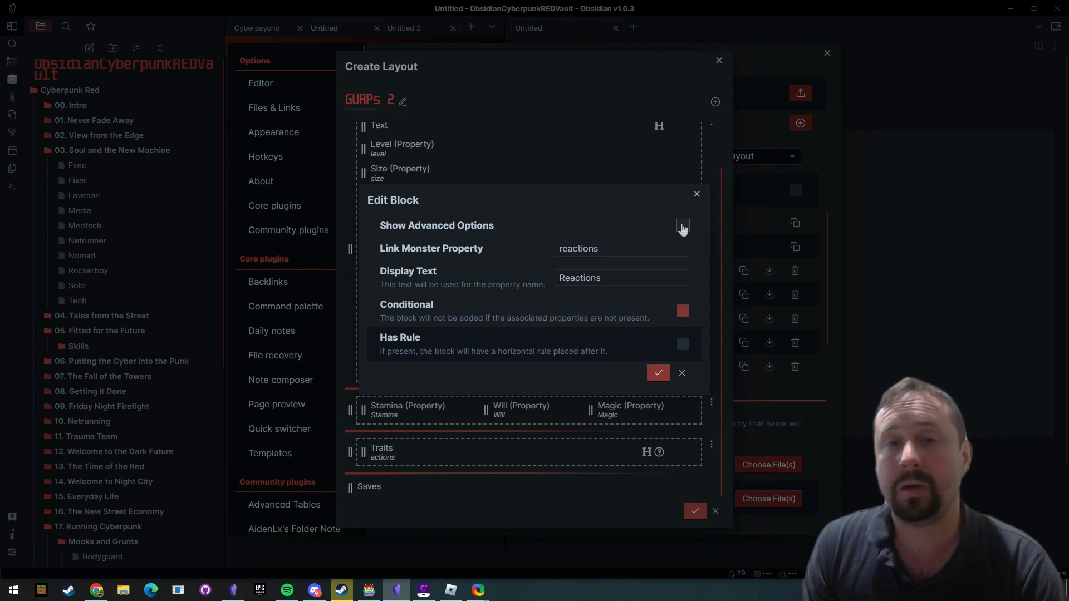
left_click(682, 227)
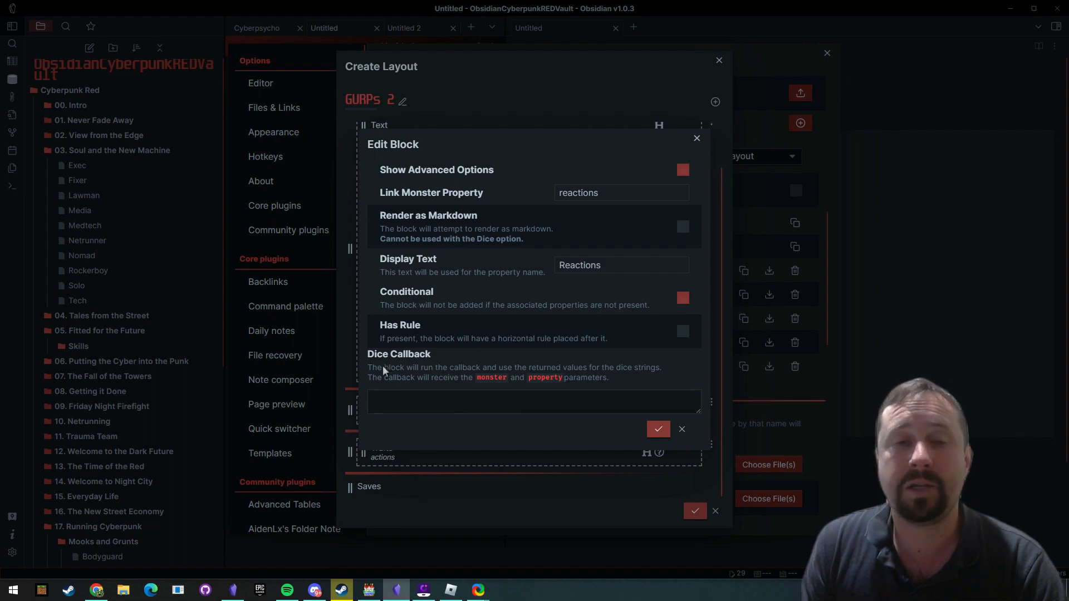
left_click(658, 429)
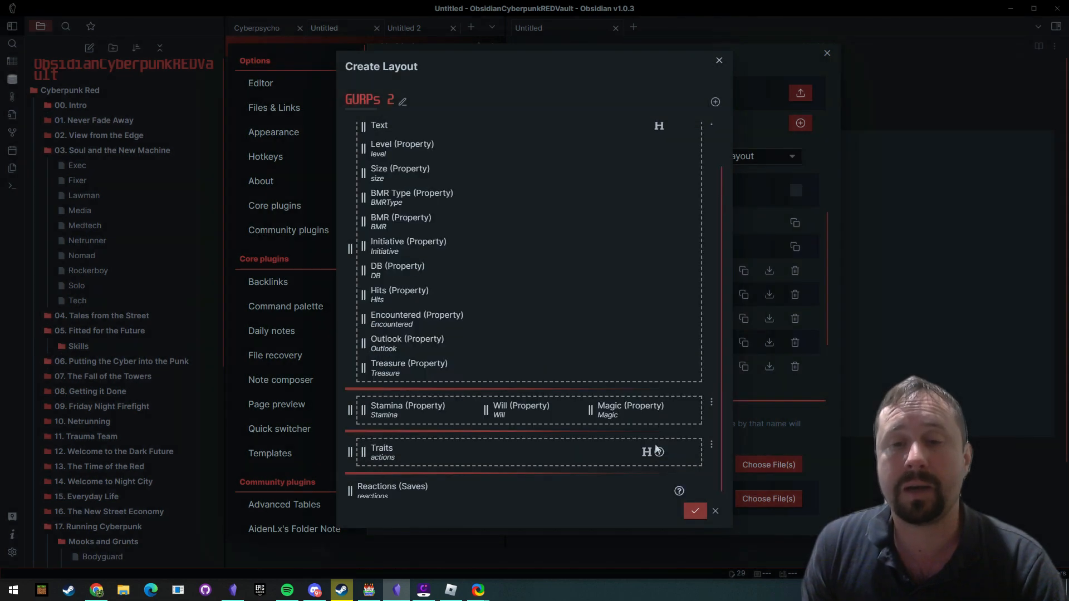
- Save the GURPs 2 layout with the Reactions block, leave the settings and reload the Apparition note's preview
left_click(694, 512)
key("Escape")
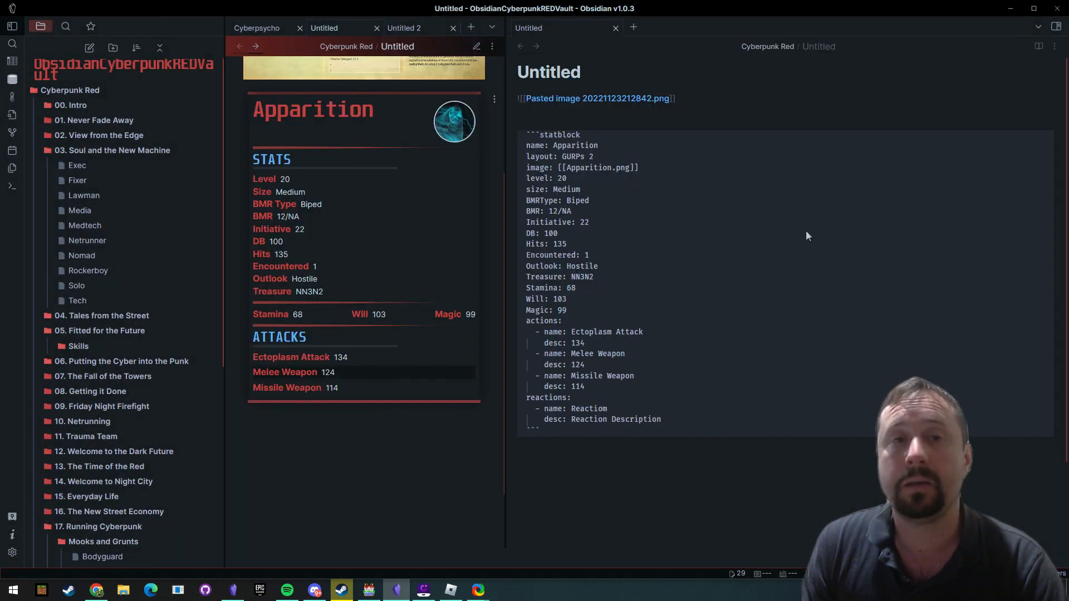
left_click(240, 48)
left_click(255, 46)
scroll(435, 399, "down", 8)
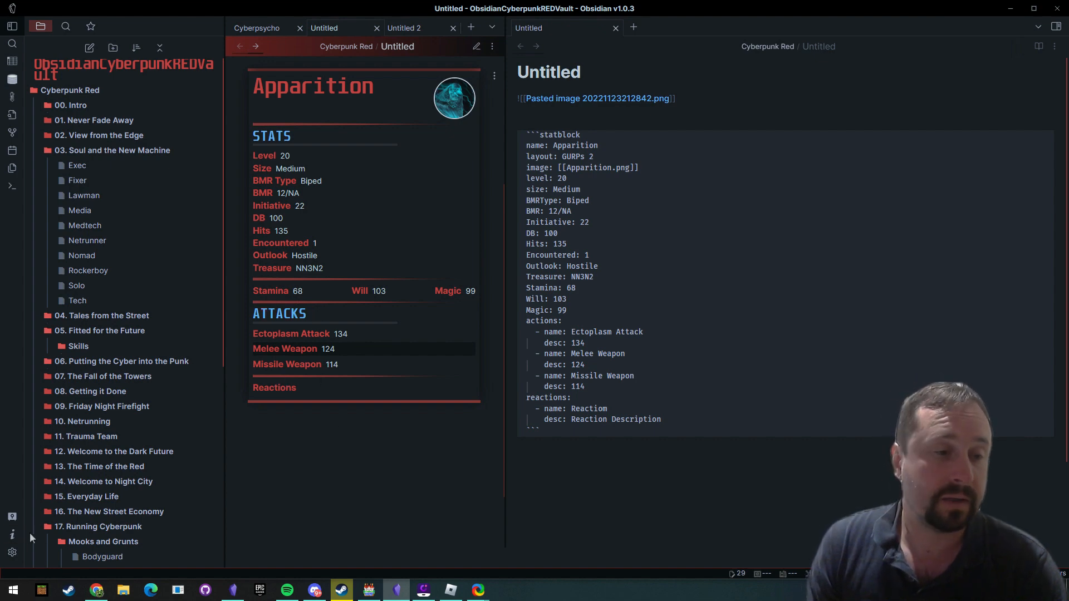
- Reopen the GURPs 2 layout in the TTRPG Statblocks settings and delete the Reactions saves block
left_click(12, 552)
scroll(300, 273, "down", 4)
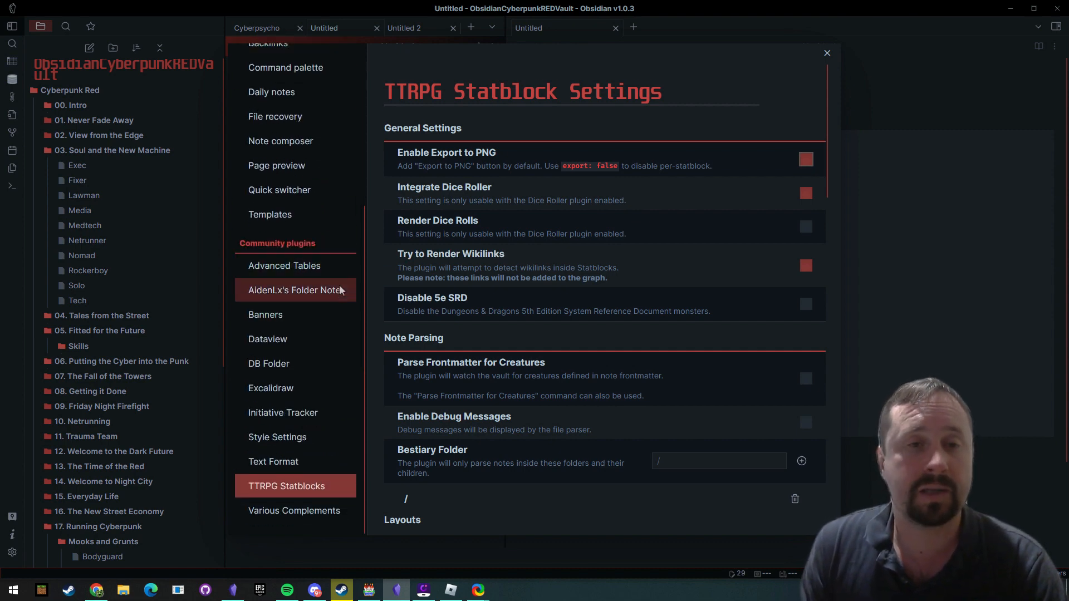
scroll(699, 191, "down", 5)
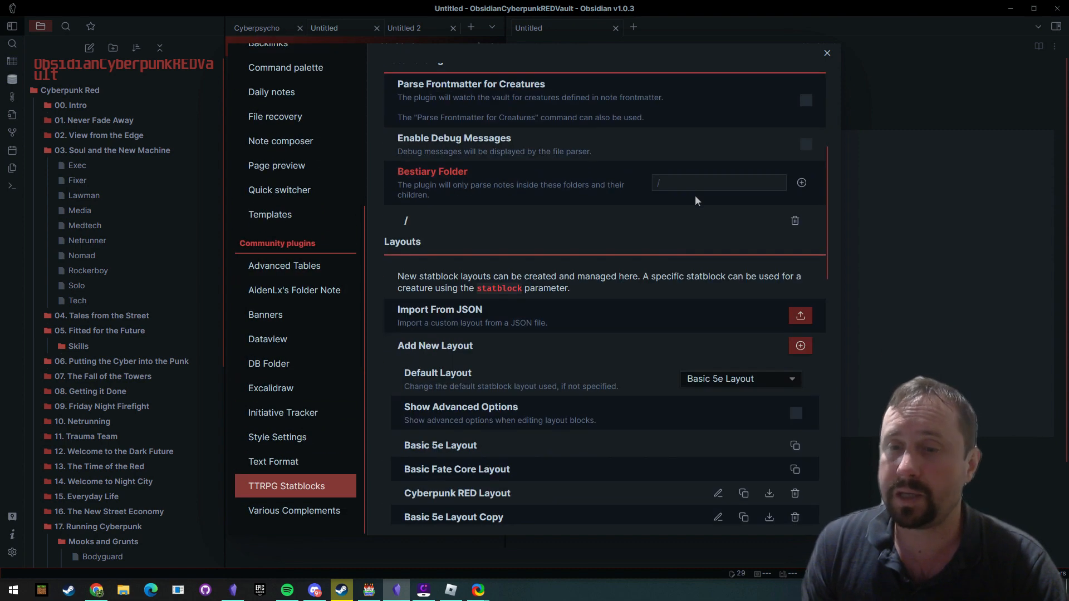
scroll(695, 194, "down", 3)
left_click(718, 422)
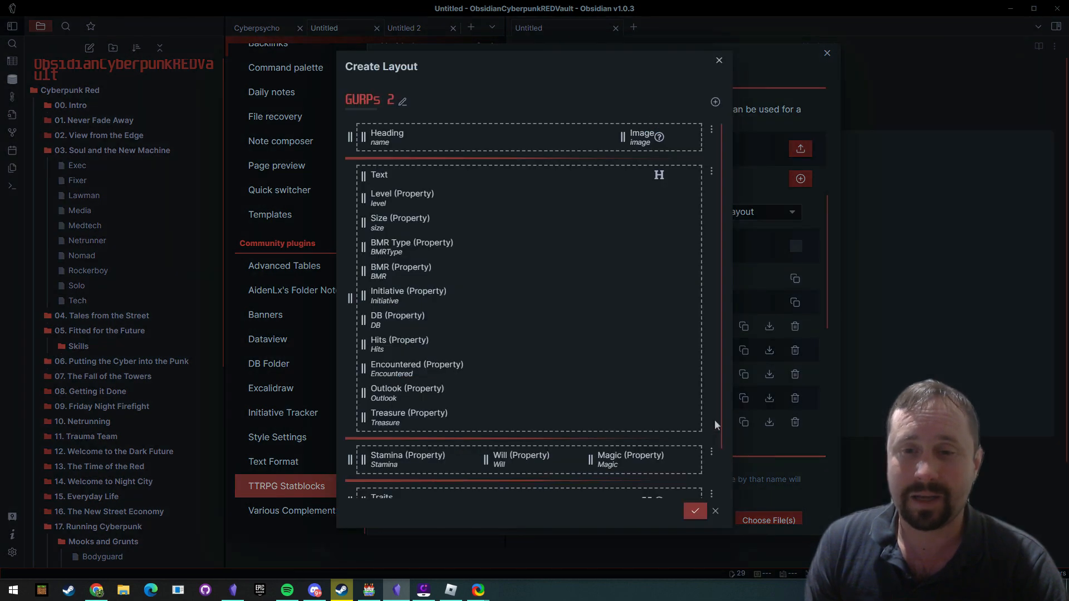
scroll(556, 390, "down", 1)
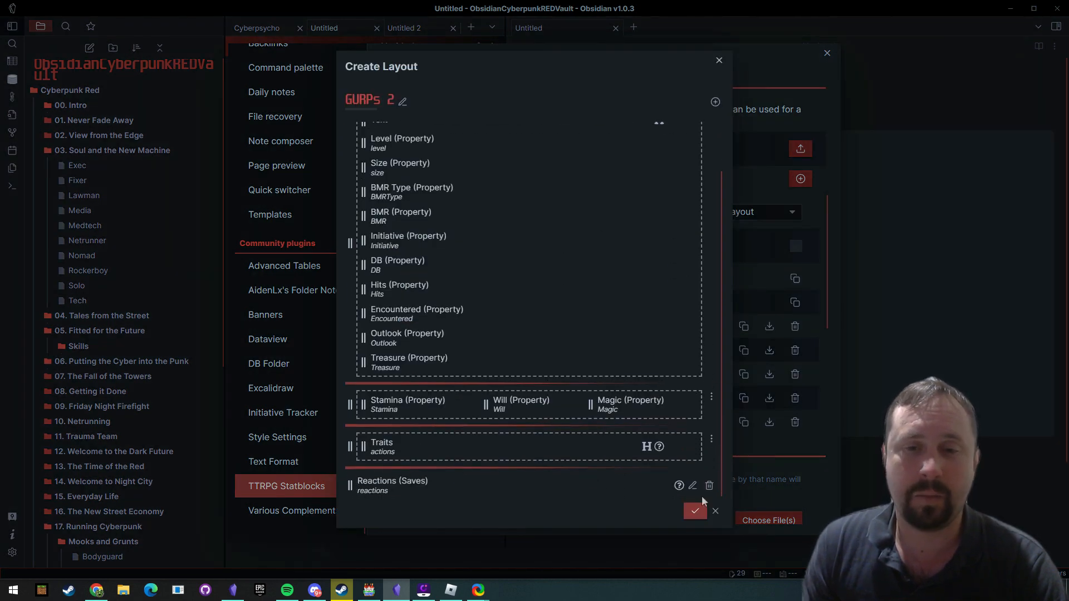
scroll(699, 393, "up", 1)
scroll(703, 434, "down", 1)
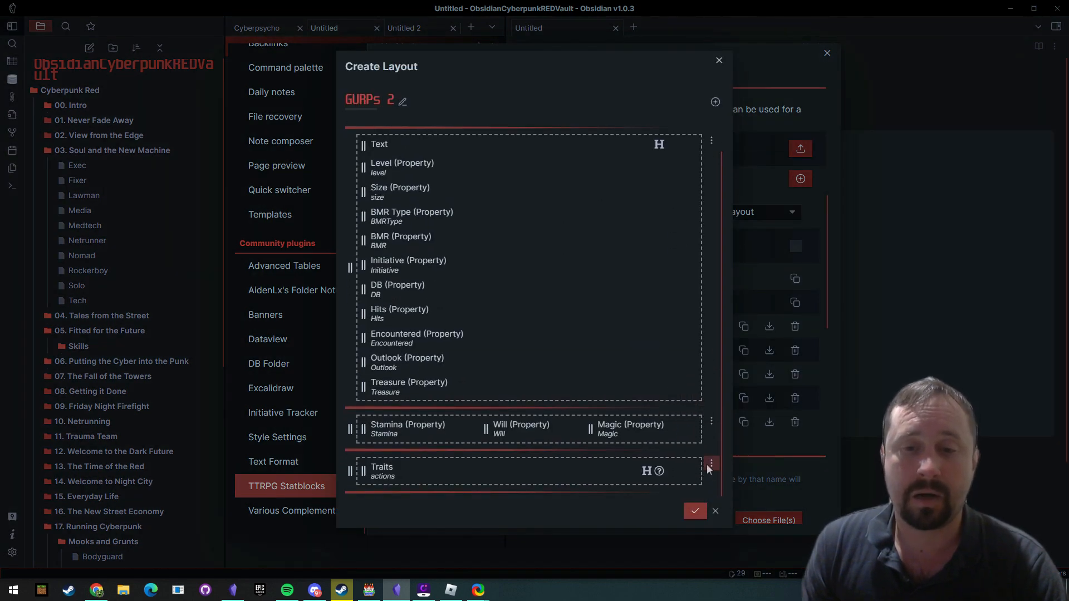
- Remove the horizontal rule after the Traits group, save the GURPs 2 layout and leave the settings
left_click(711, 464)
left_click(736, 484)
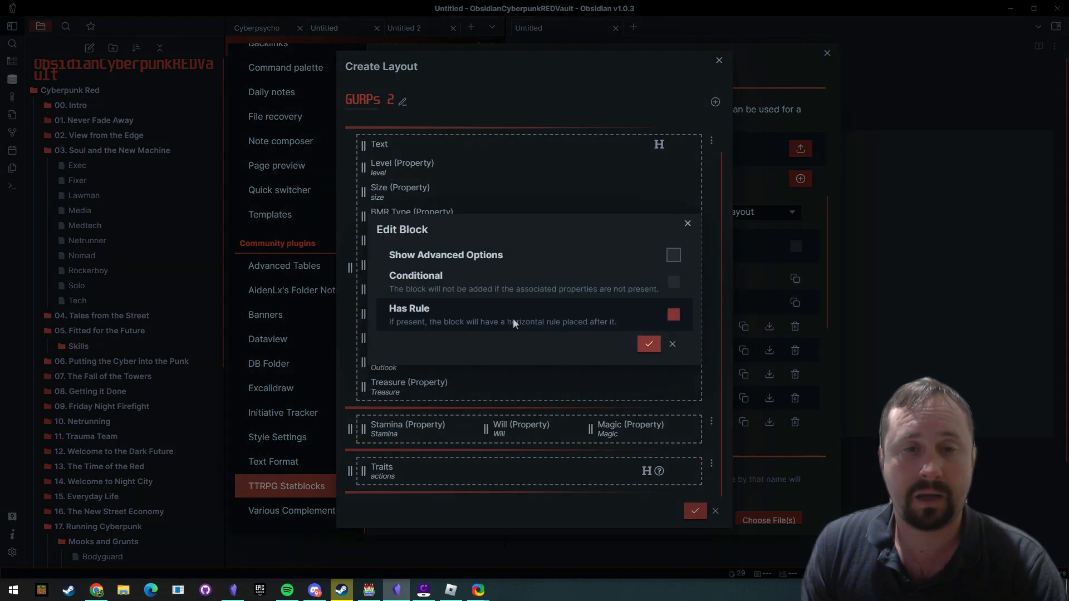
left_click(673, 314)
left_click(648, 344)
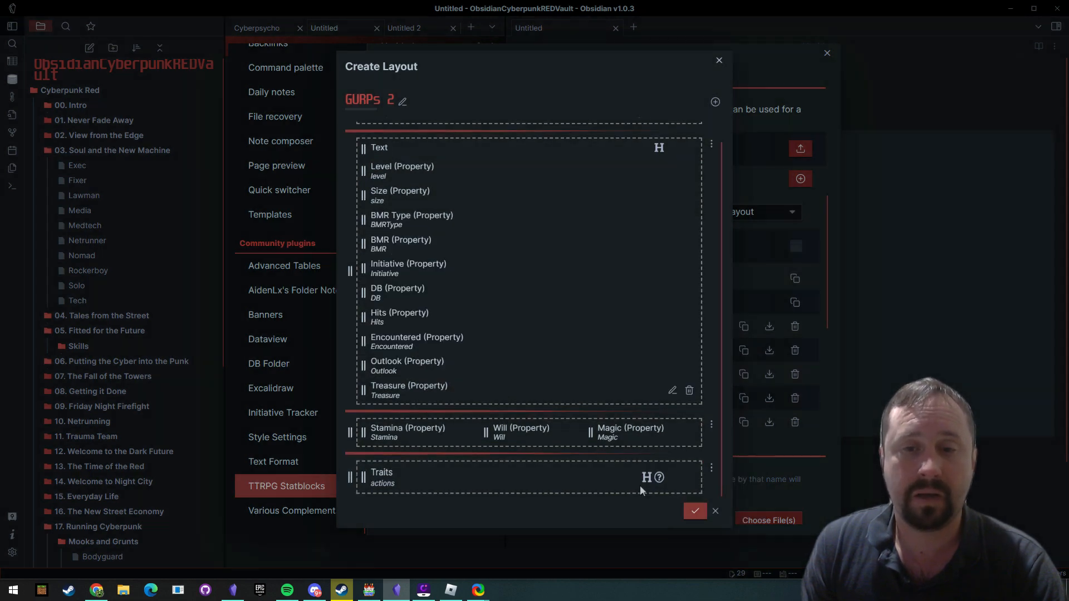
left_click(696, 508)
key("Escape")
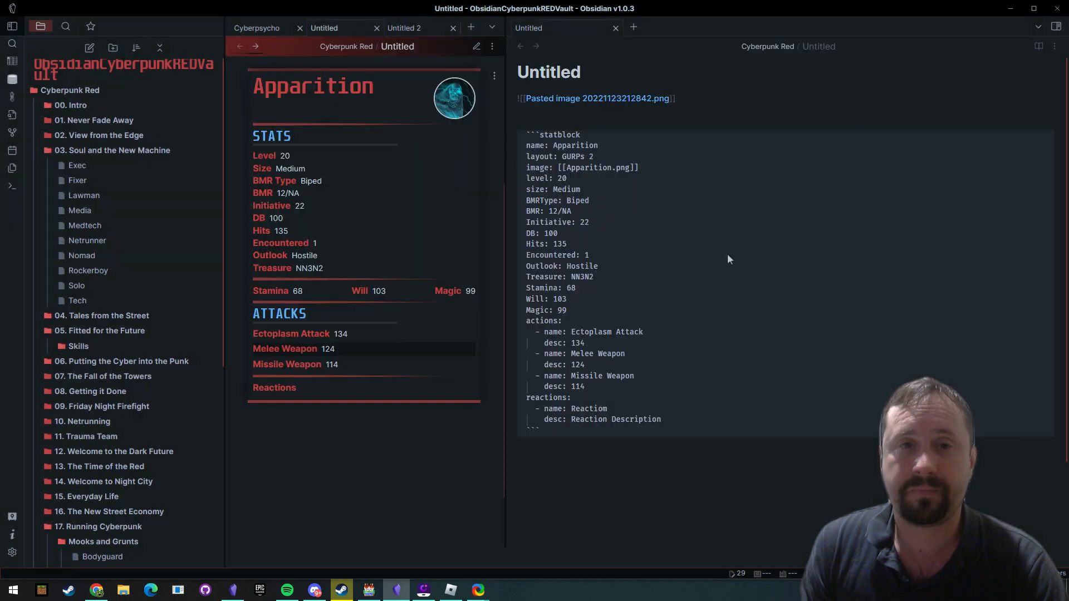
- Examine the full Apparition statblock code alongside its rendered preview
scroll(424, 246, "down", 4)
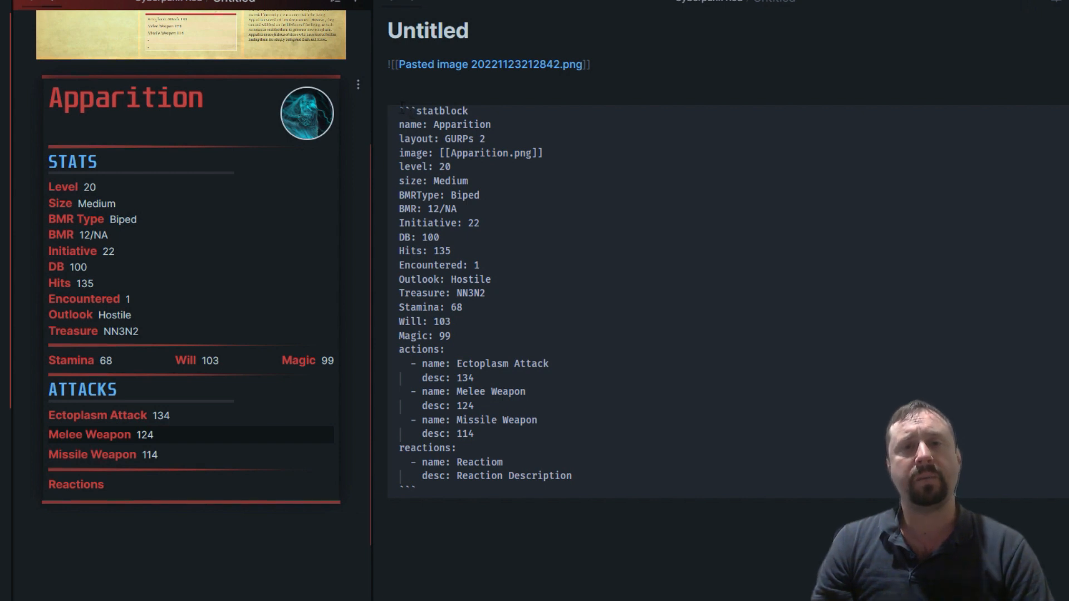
left_click_drag(402, 107, 412, 138)
left_click_drag(548, 445, 562, 506)
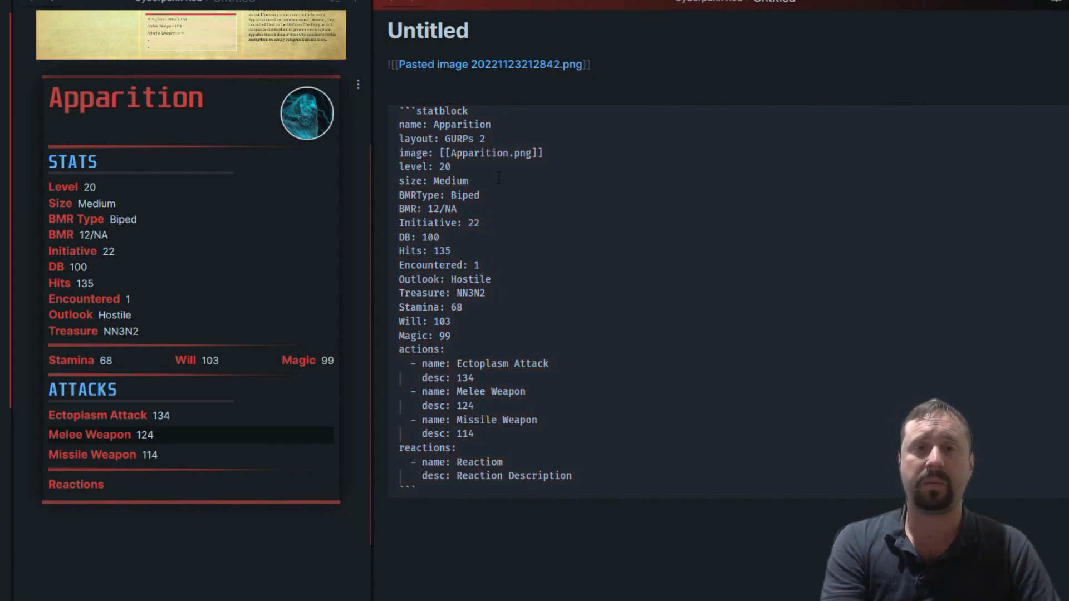
- Duplicate the size: Medium line in the statblock code, rename the copy's key to reaction, and remove the copied line
type("size: Medium")
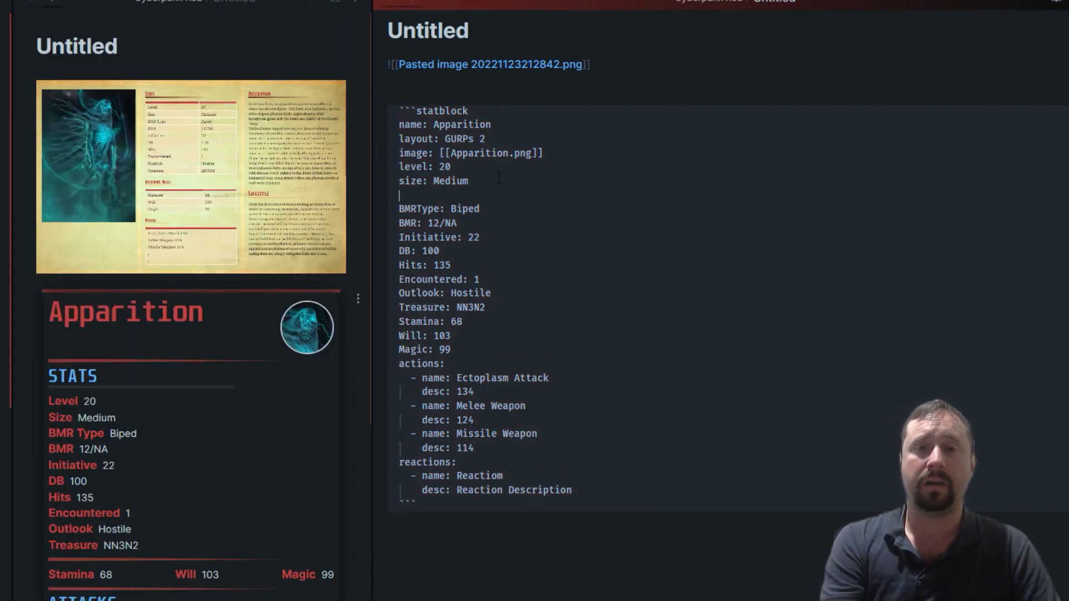
key("Right")
key("Right")
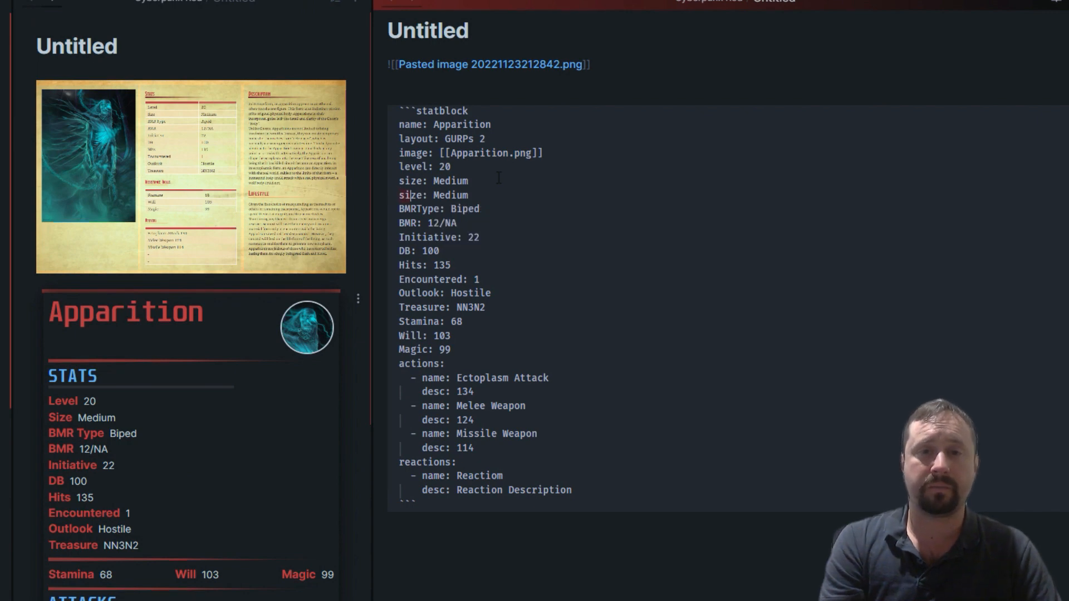
type("reaction")
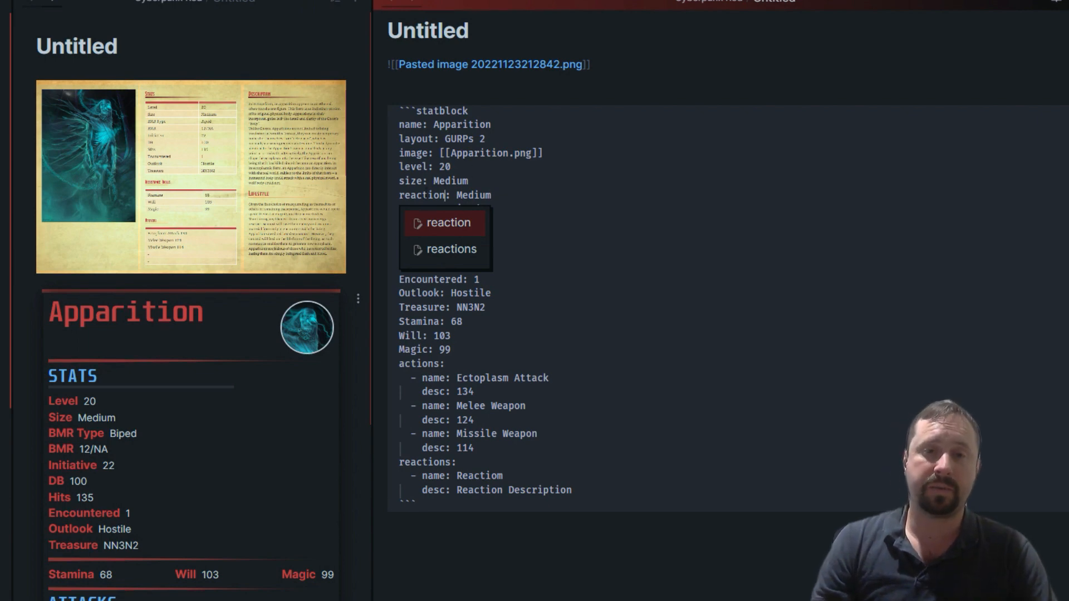
key("Right")
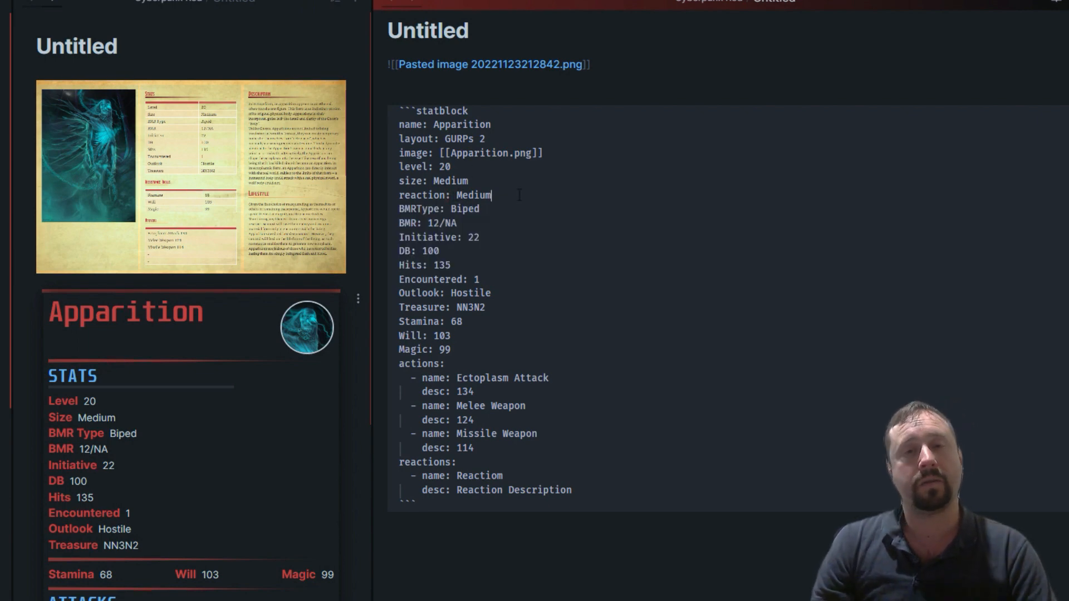
key("BackSpace")
key("BackSpace")
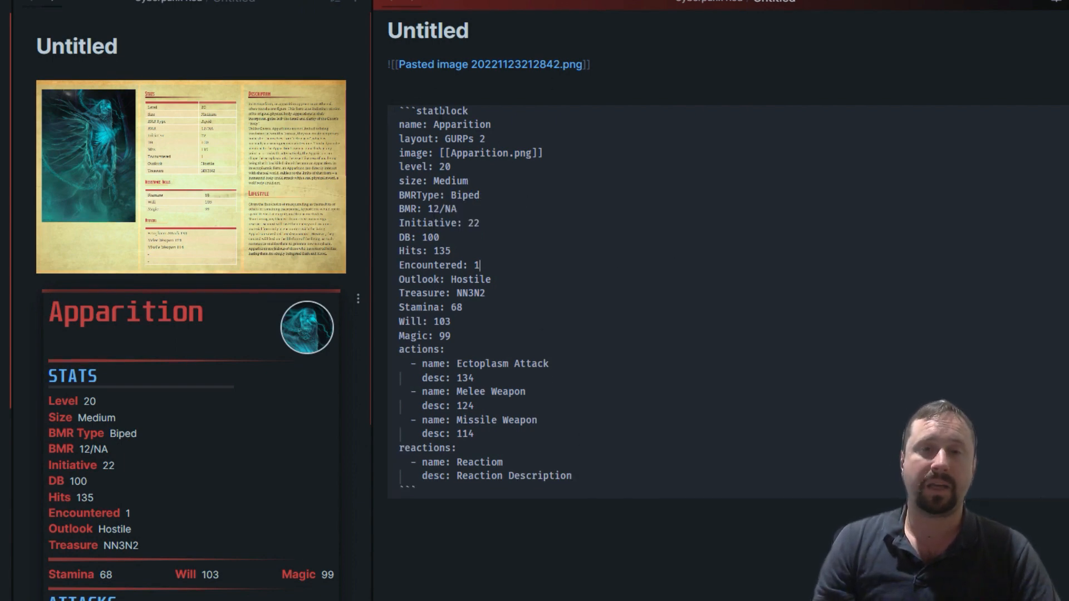
- Review the name and layout lines of the Apparition statblock code by highlighting each one
left_click_drag(491, 125, 384, 125)
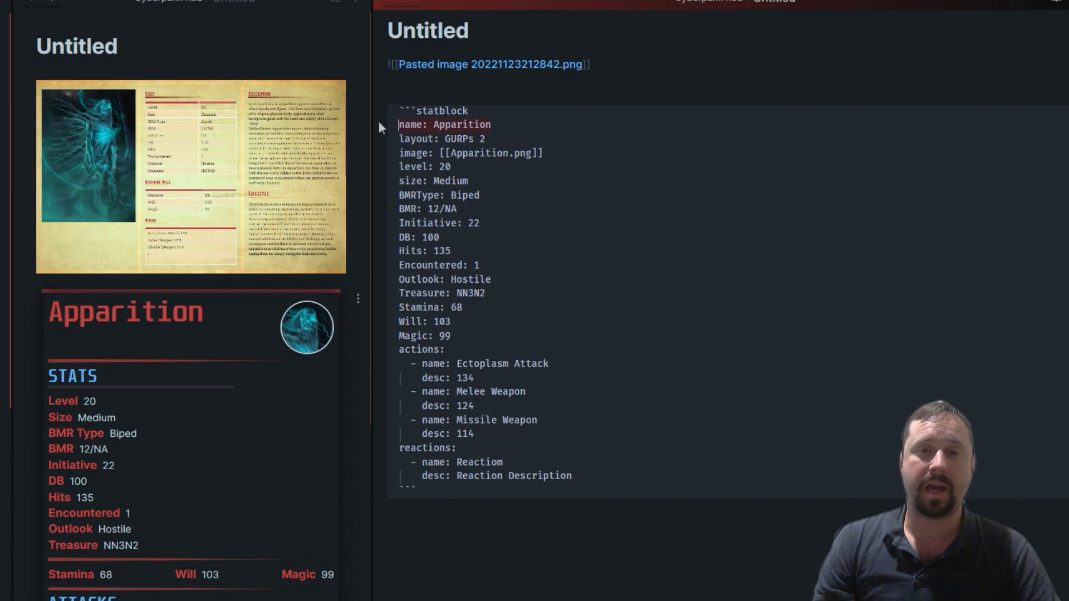
left_click(495, 137)
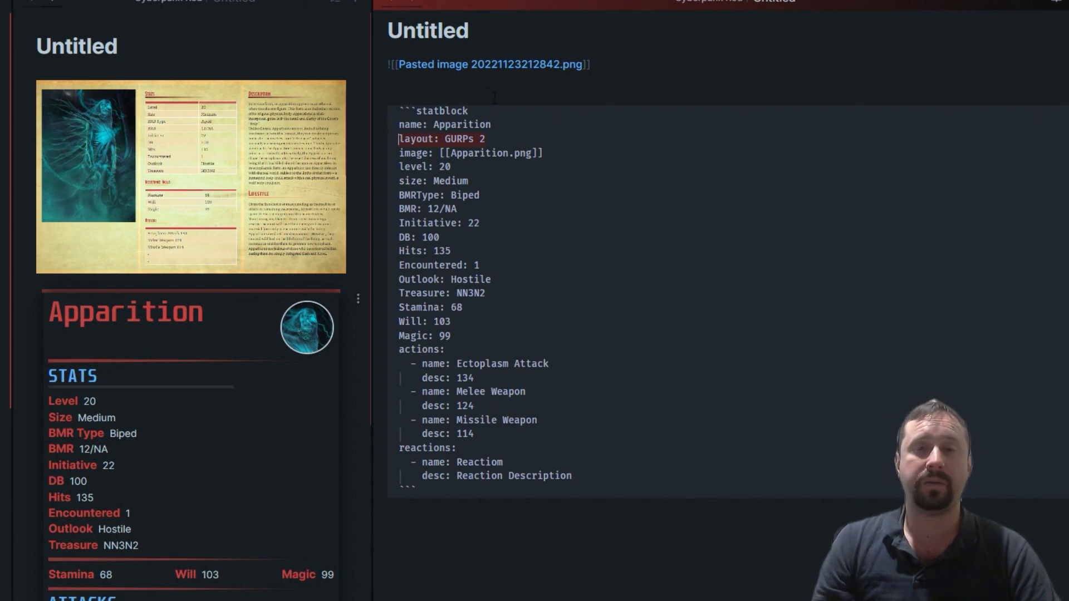
left_click_drag(457, 139, 307, 141)
left_click(615, 153)
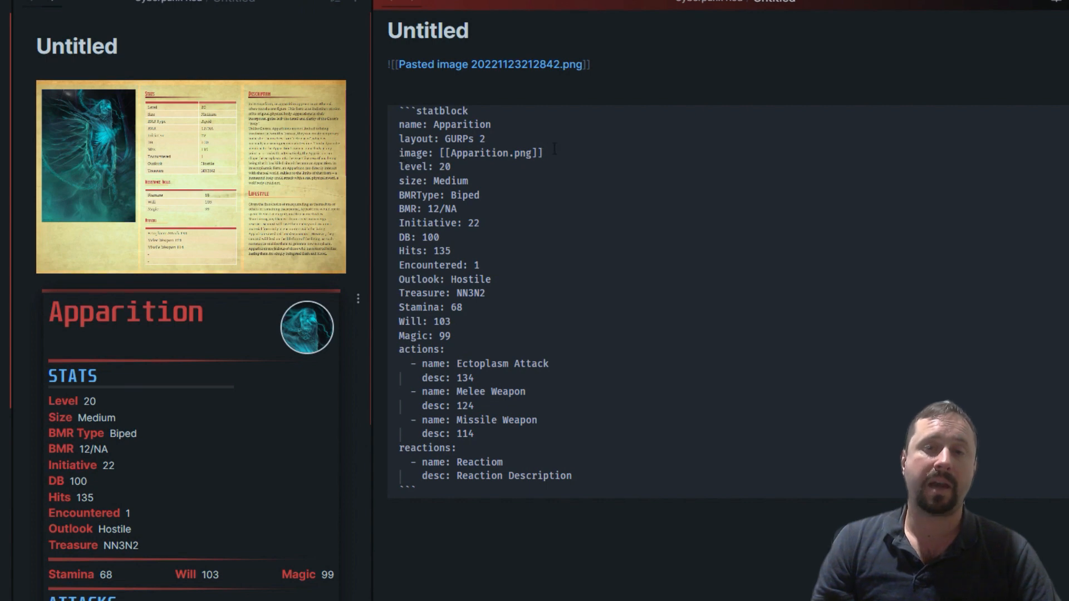
- Review the image line, the stat lines from level to Magic and the actions list of the Apparition code by highlighting them
left_click_drag(551, 154, 343, 141)
left_click(589, 157)
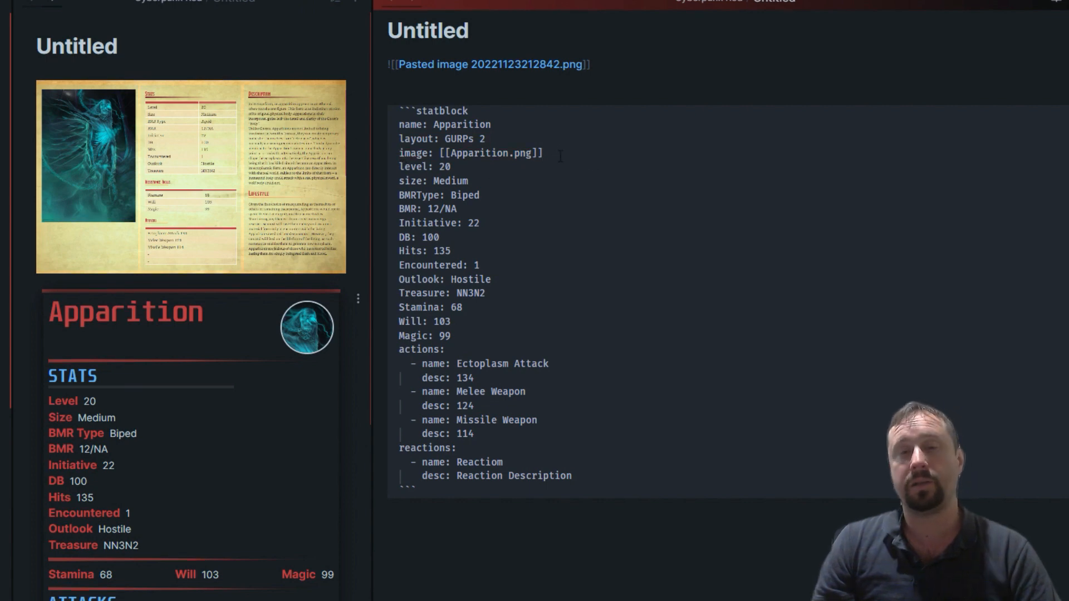
left_click_drag(398, 167, 449, 323)
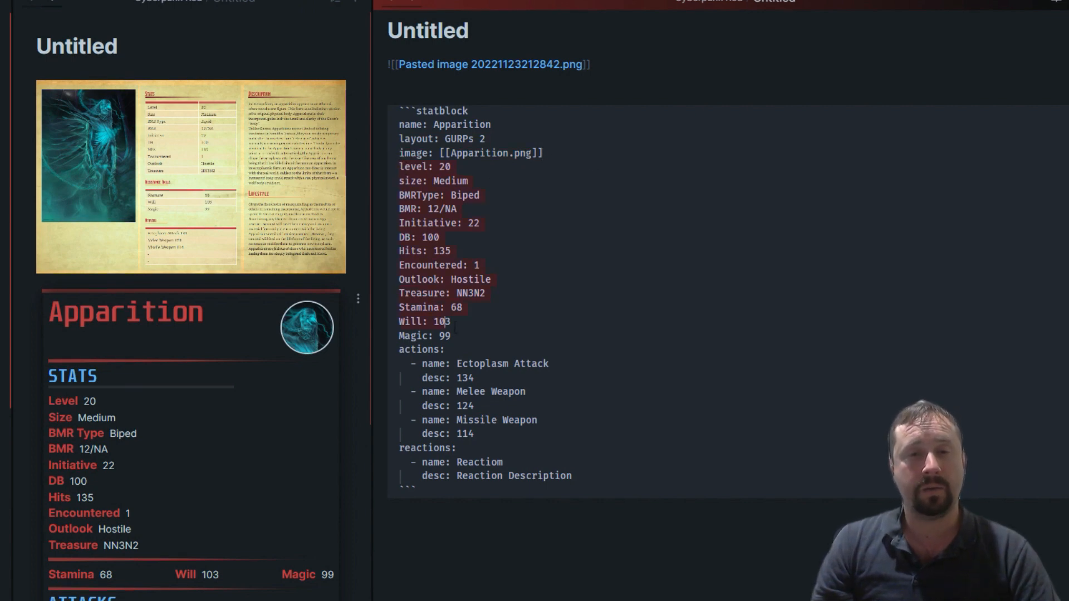
left_click_drag(488, 427, 399, 349)
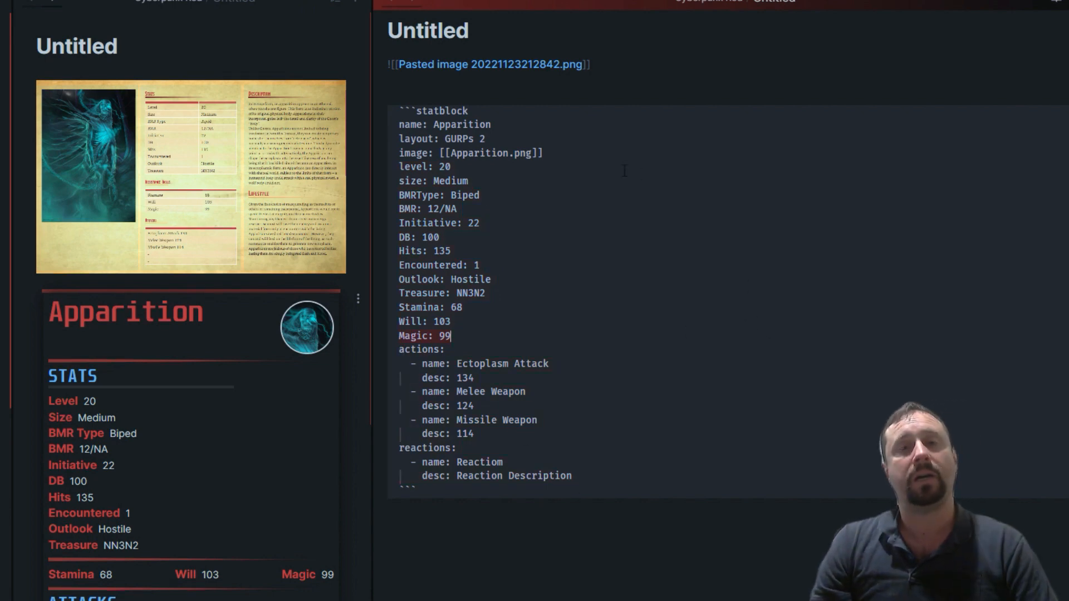
scroll(590, 154, "down", 3)
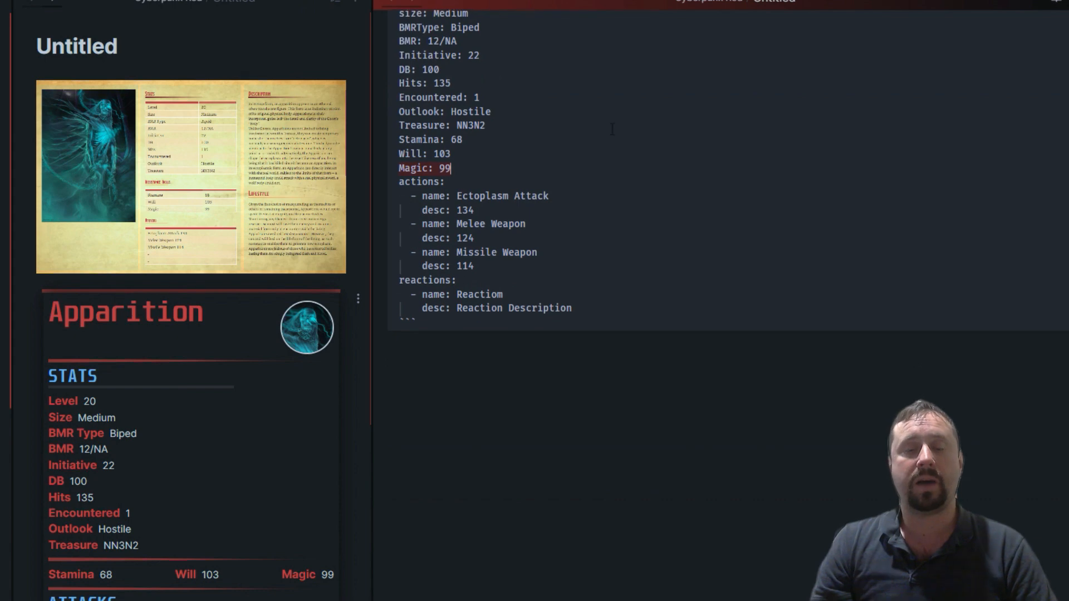
scroll(610, 129, "up", 3)
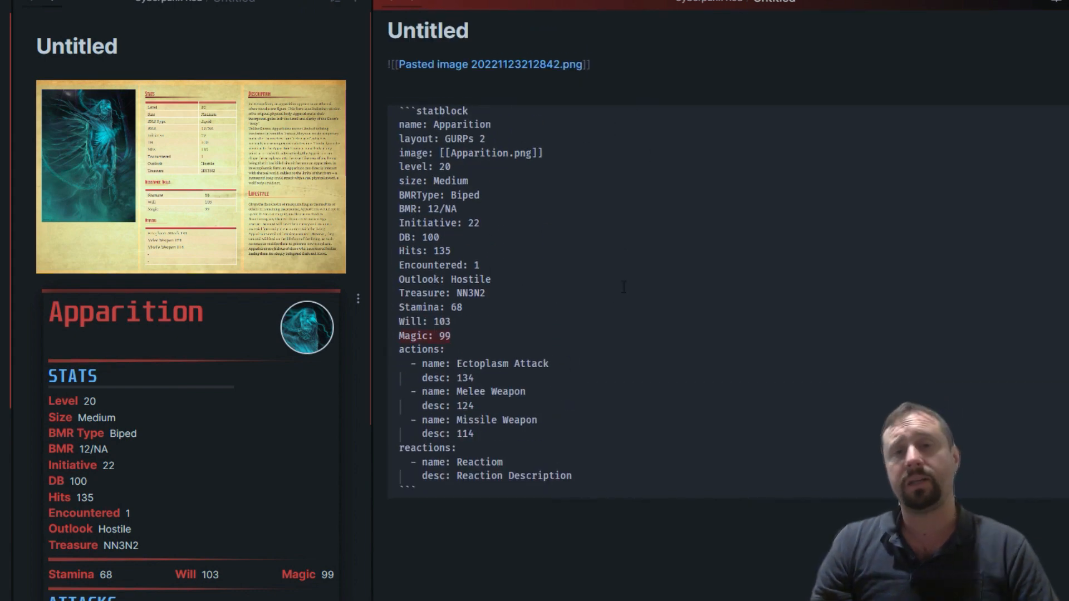
- Try adding a stray line reading sadsad under the Missile Weapon description, and remove it from the statblock code
left_click(493, 440)
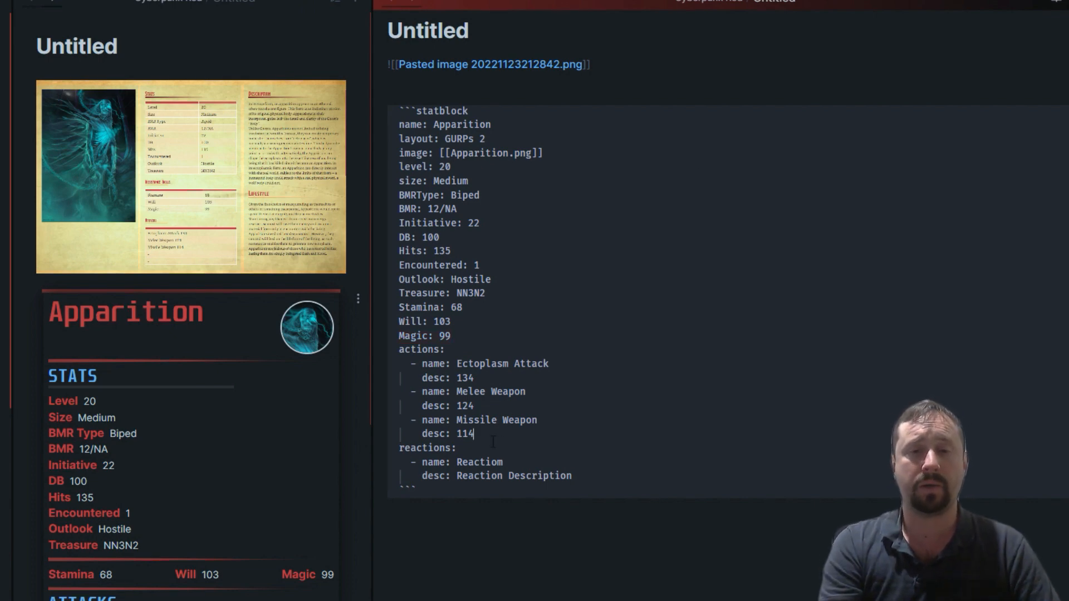
key("Return")
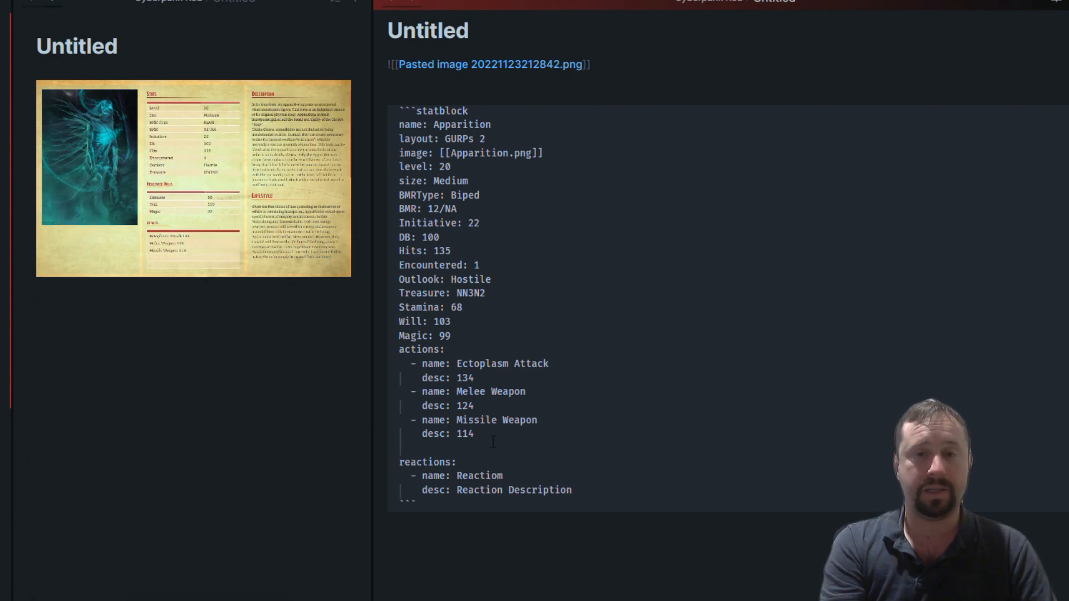
type("sadsad")
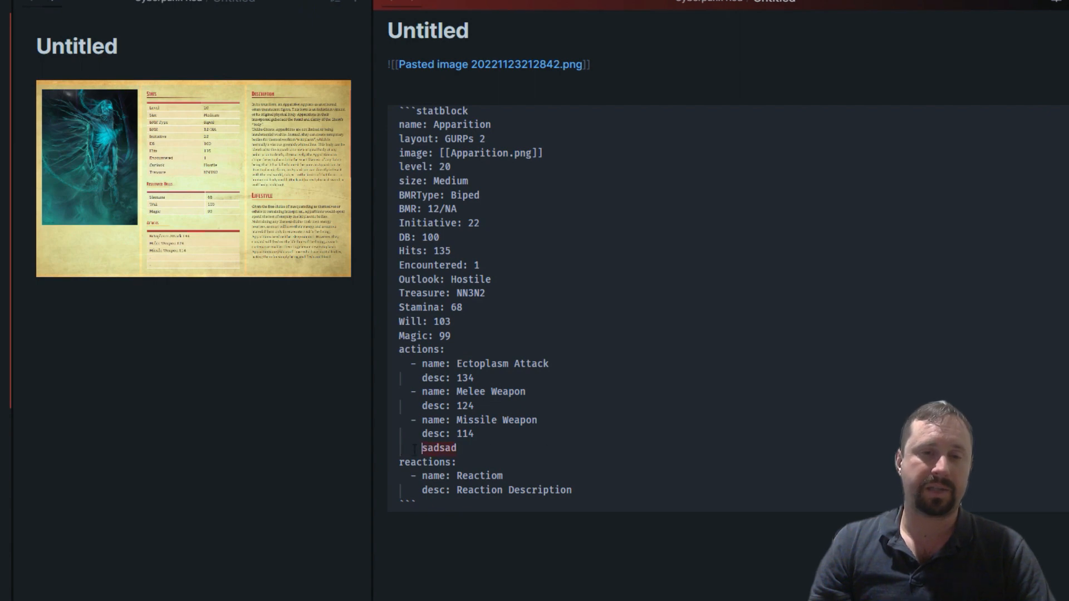
key("BackSpace")
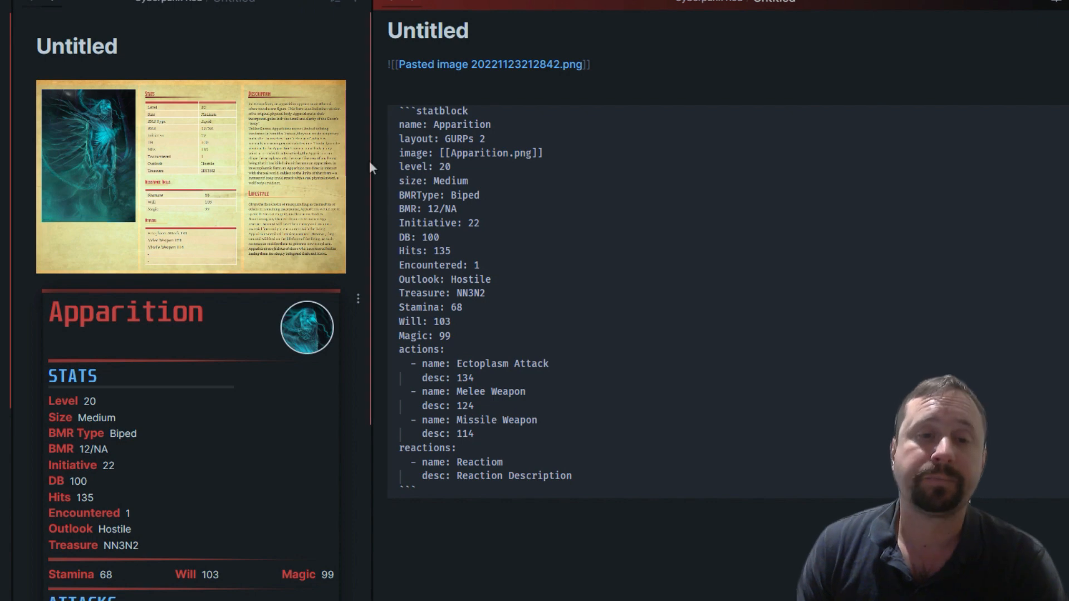
- Check the rendered Apparition statblock and save it to the bestiary
scroll(395, 446, "down", 1)
scroll(395, 501, "up", 1)
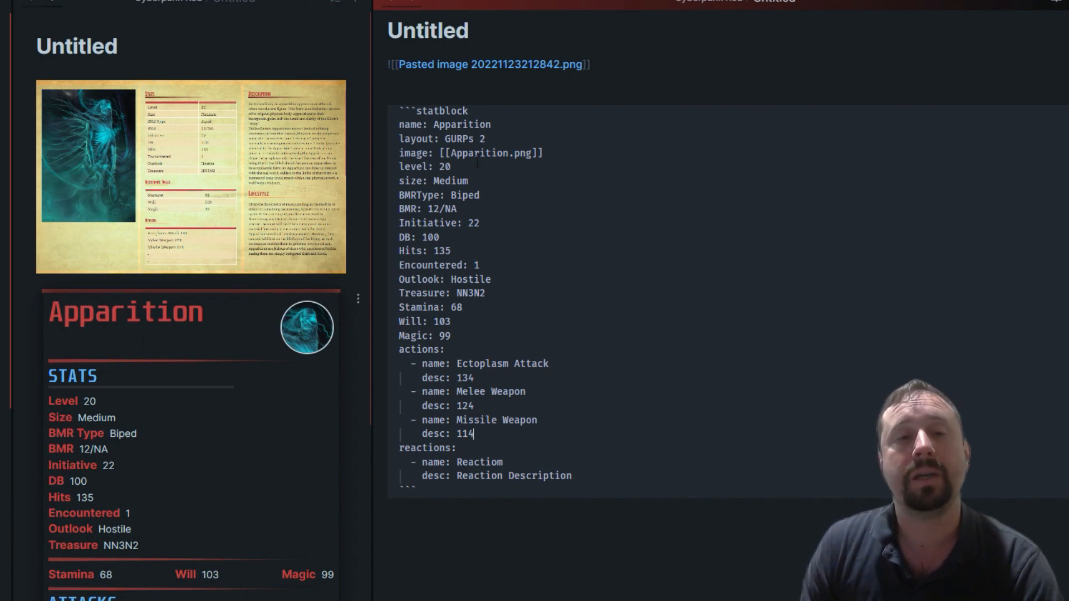
scroll(299, 262, "down", 3)
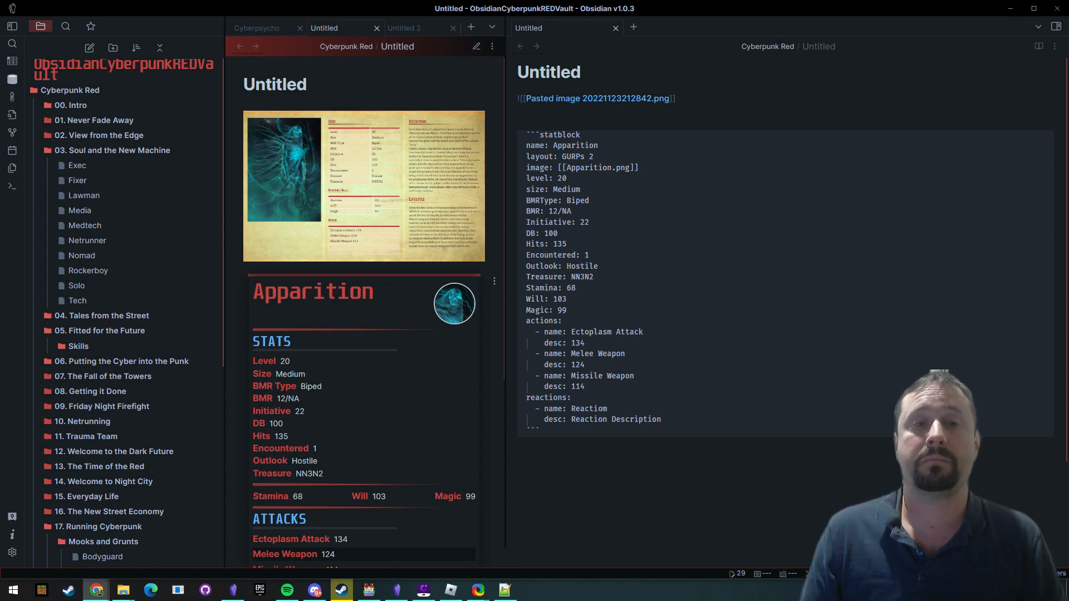
scroll(385, 243, "down", 3)
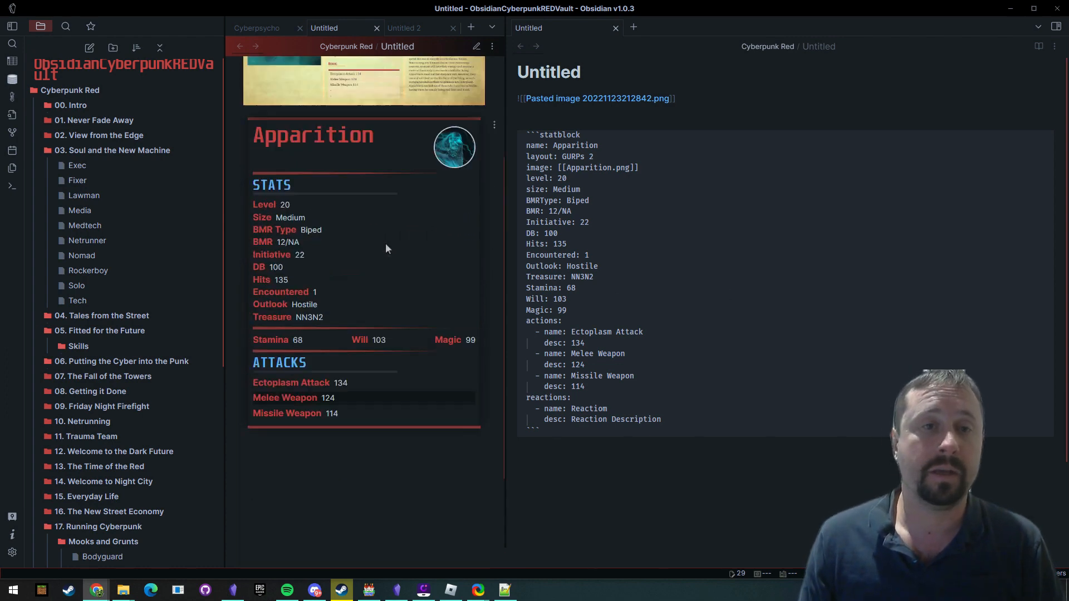
scroll(385, 242, "up", 2)
scroll(367, 188, "down", 2)
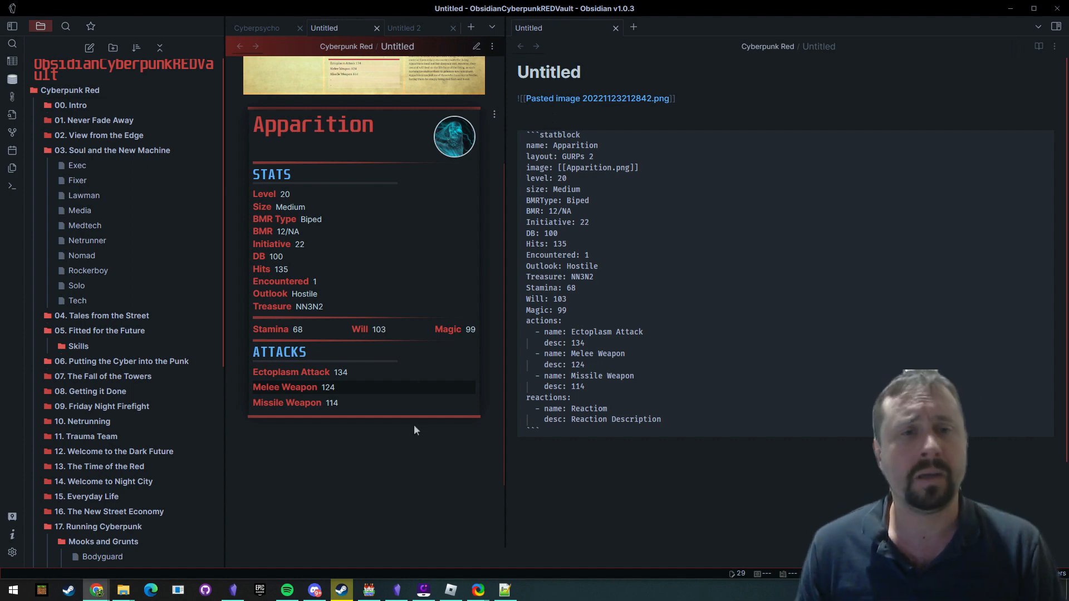
left_click(426, 350)
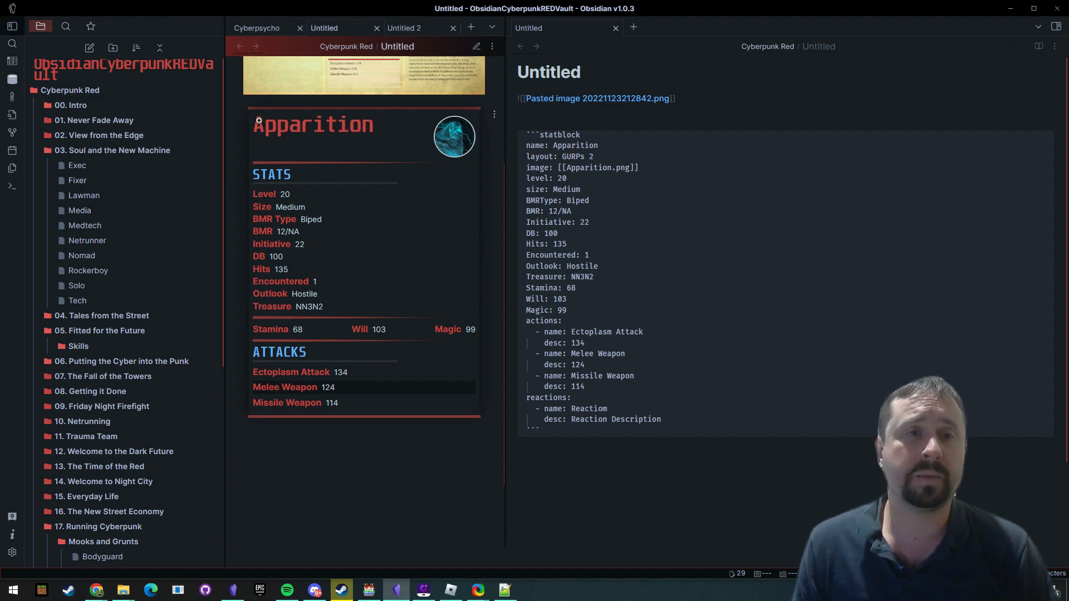
left_click(493, 115)
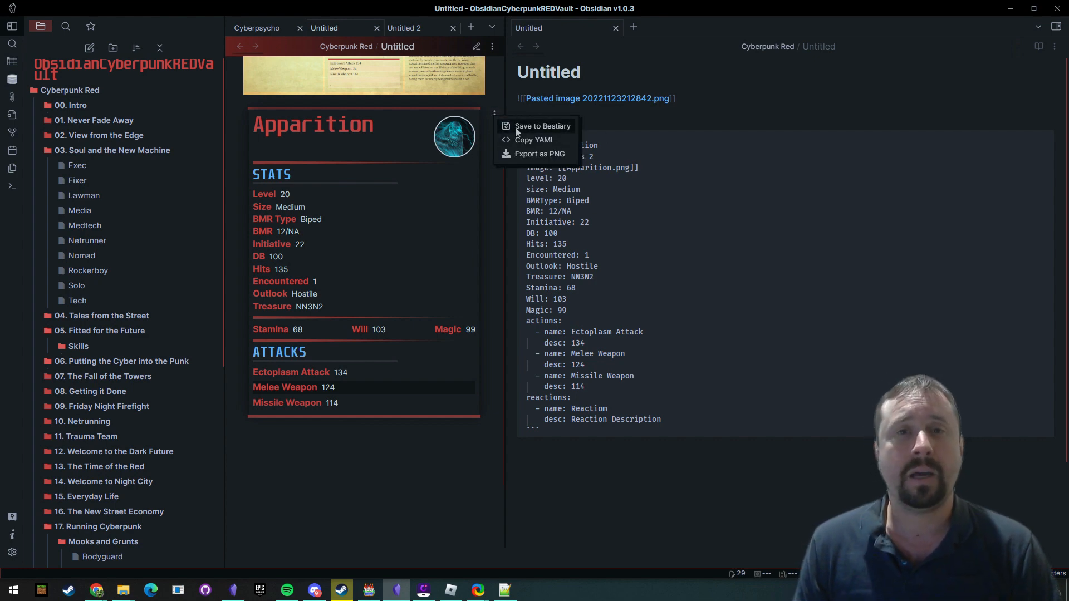
left_click(548, 140)
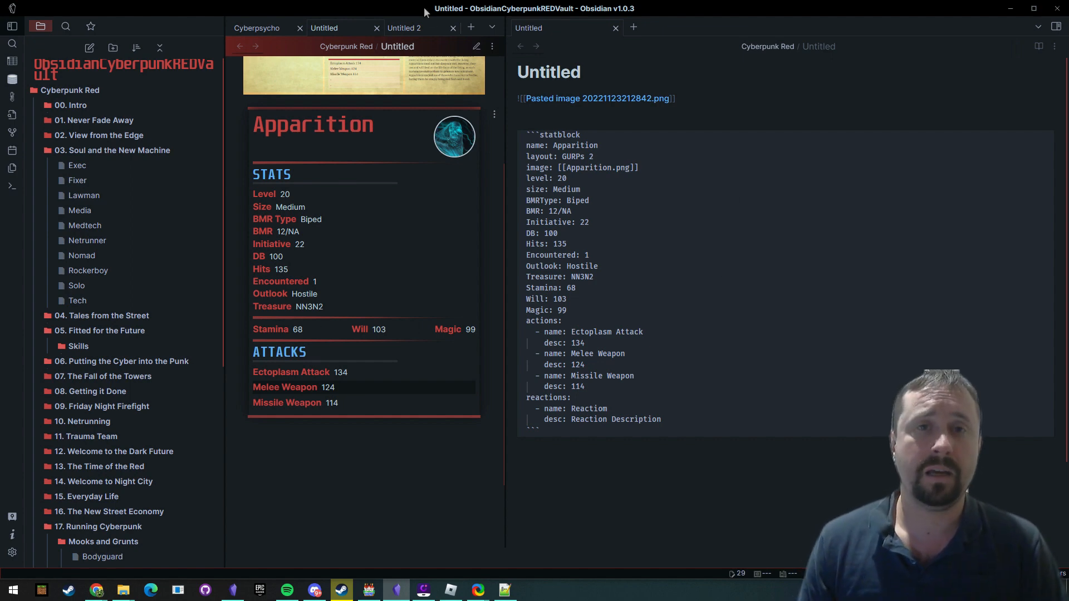
left_click(476, 46)
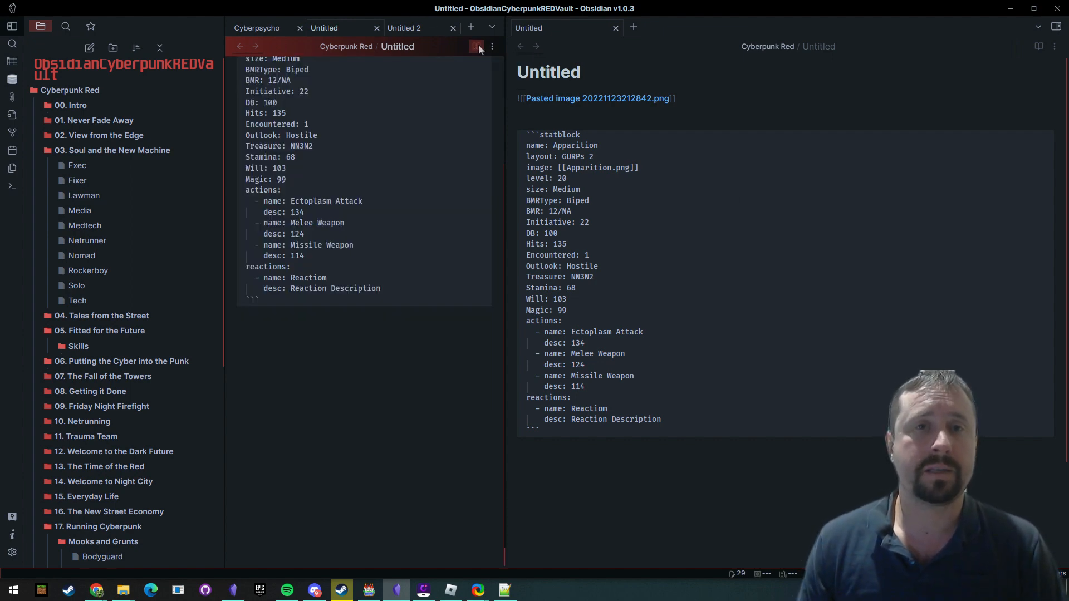
- Insert the Insert Monster (TTRPG Statblock) template below the Apparition code, separated from it by a blank line
left_click(677, 471)
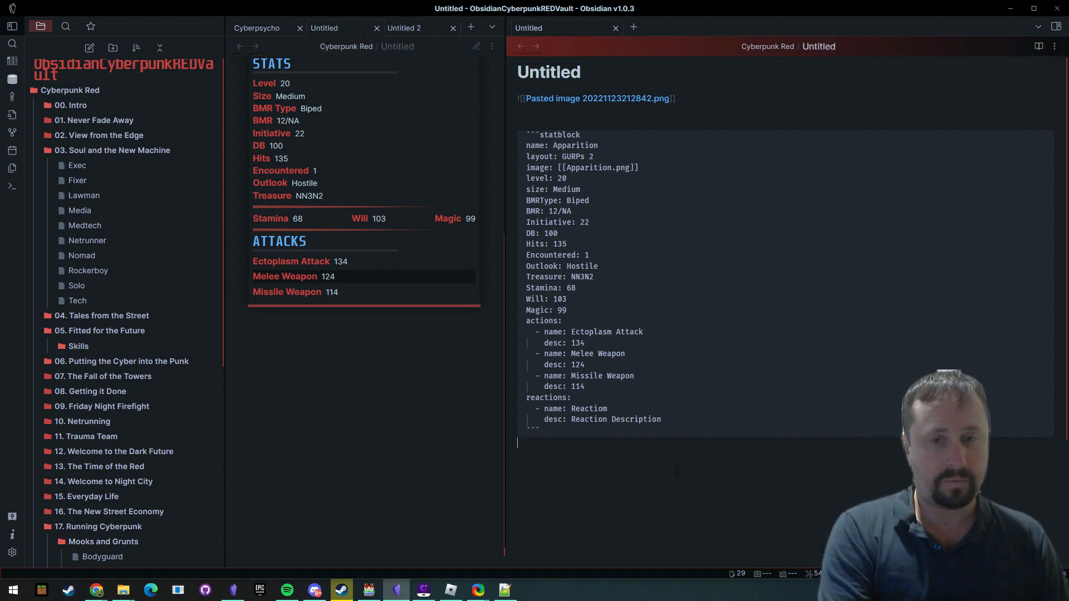
key("alt+e")
type("mm")
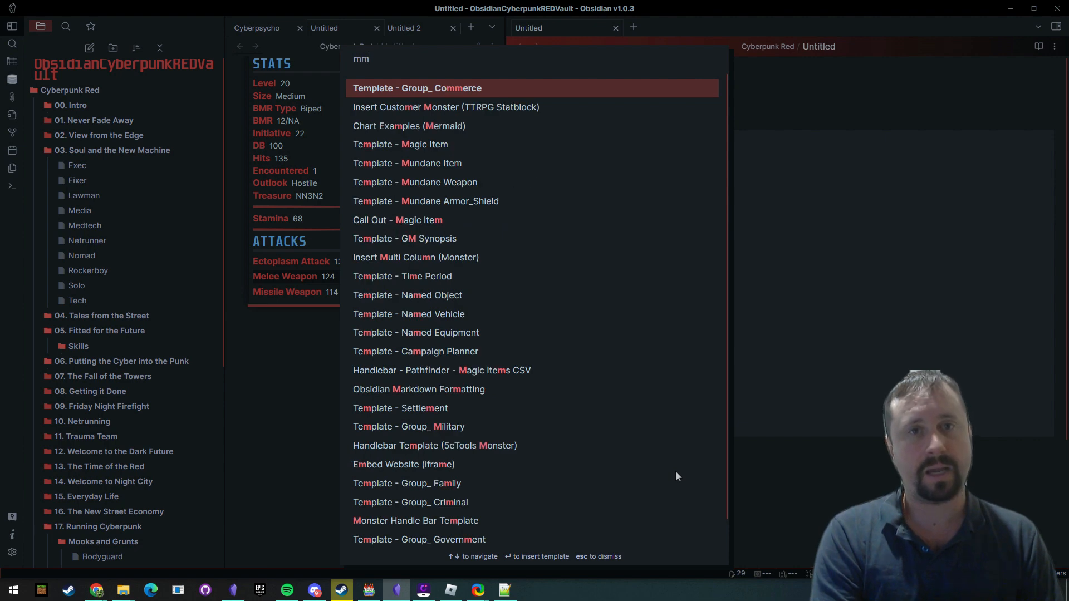
key("BackSpace")
key("BackSpace")
type("mons")
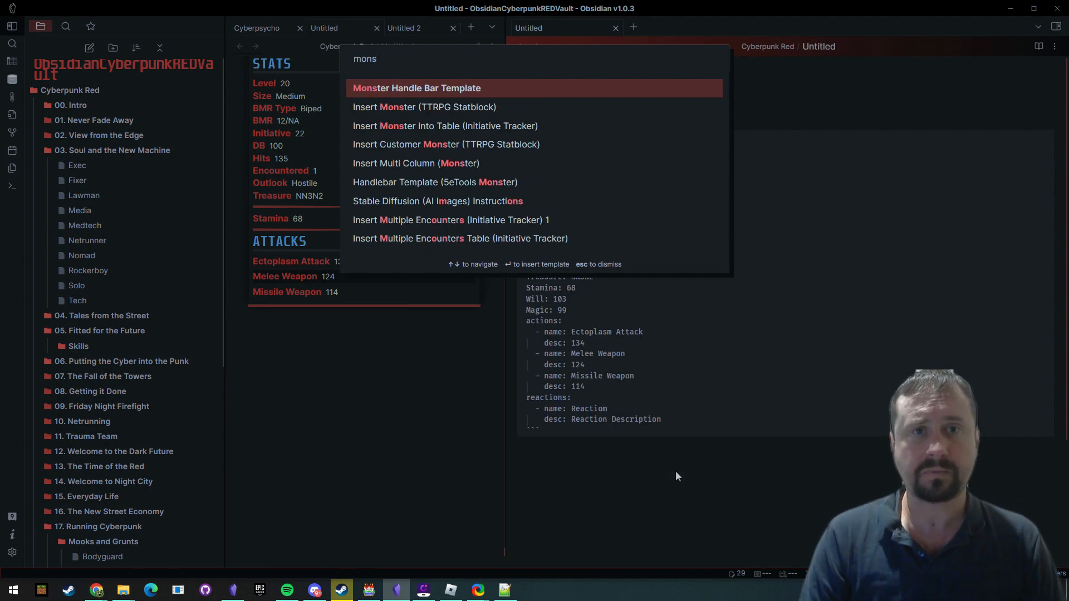
key("Down")
key("Return")
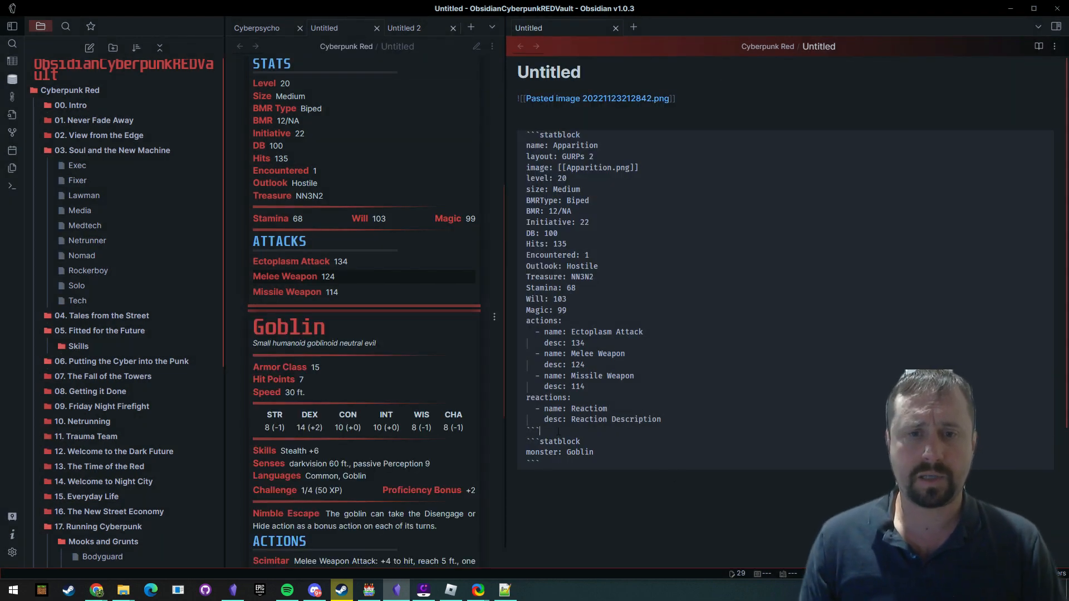
key("Return")
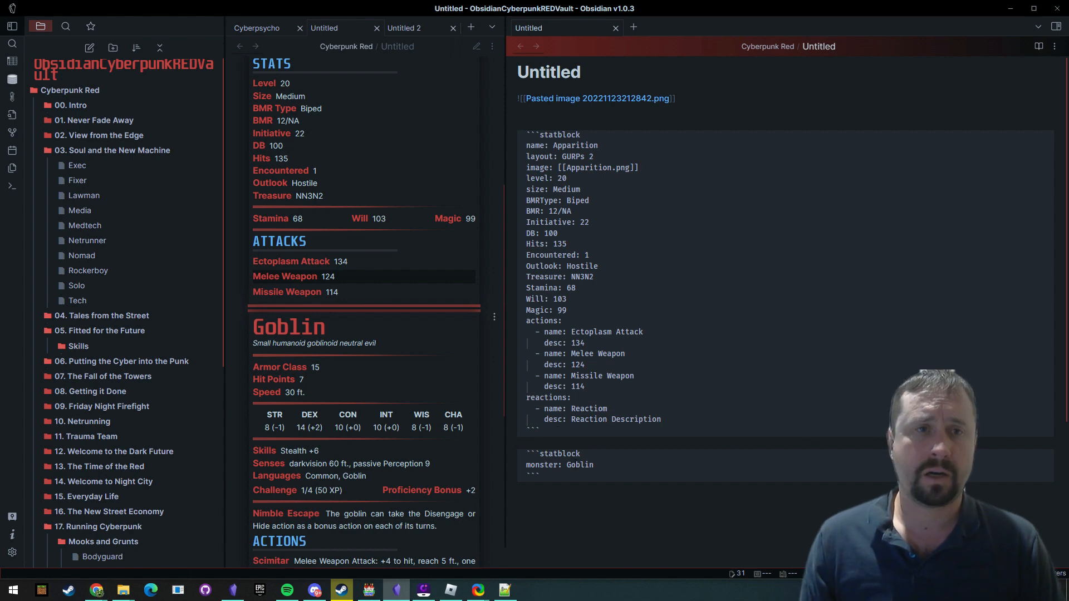
- Replace Goblin with Apparition as the monster in the inserted statblock and view its rendered preview
double_click(575, 145)
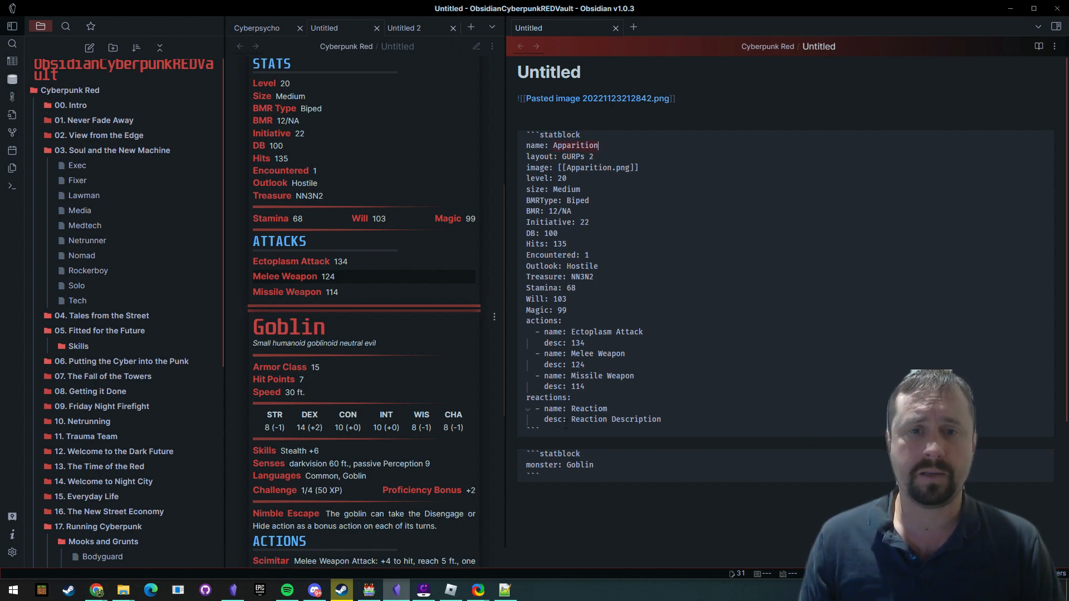
double_click(579, 465)
key("ctrl+v")
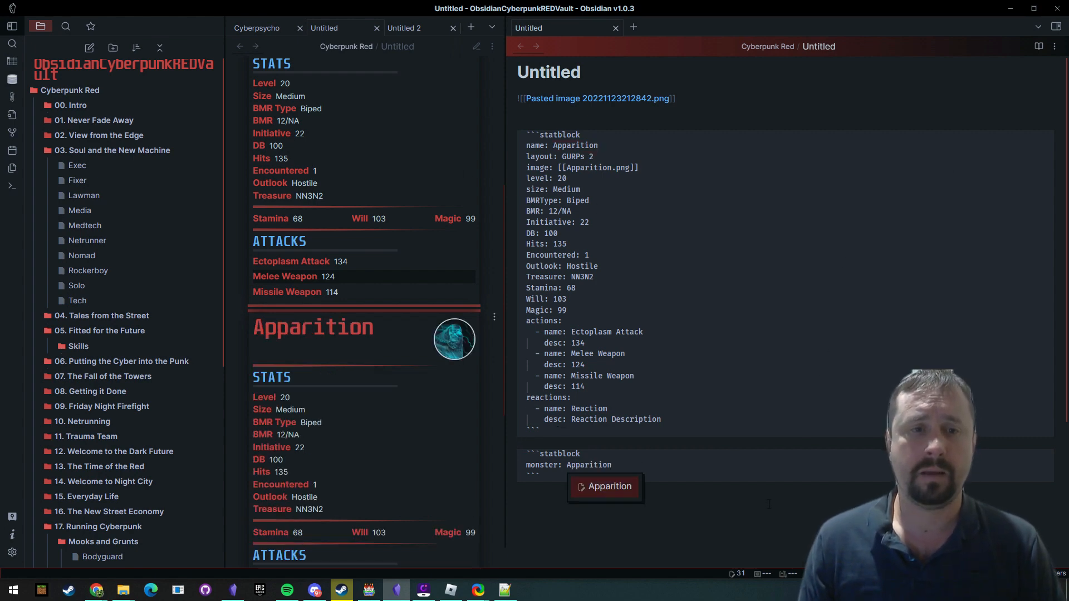
left_click(769, 504)
scroll(335, 338, "down", 5)
scroll(320, 278, "up", 3)
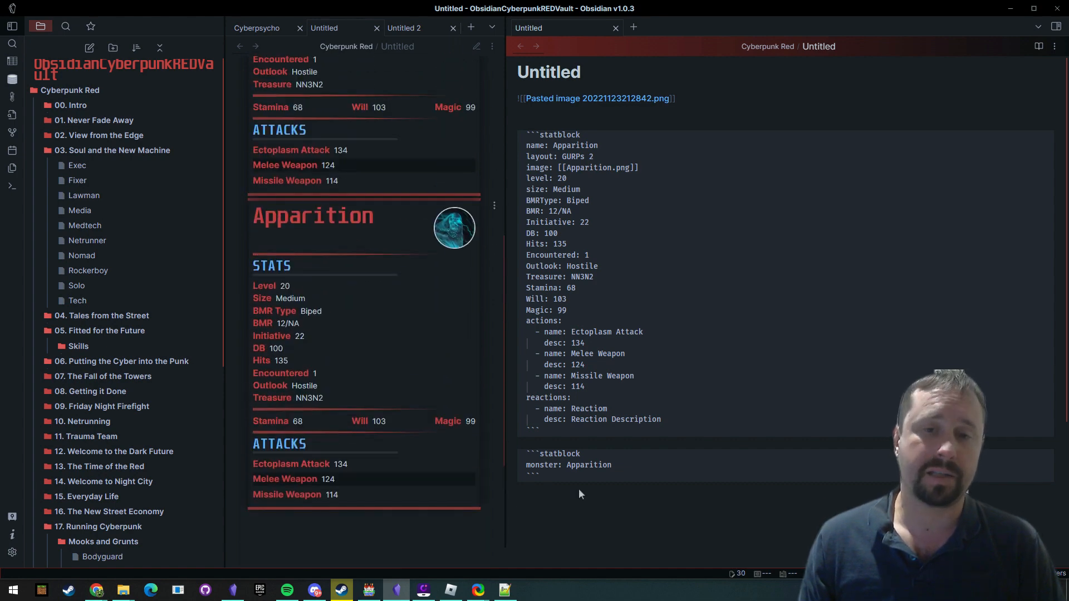
- Copy the short monster: Apparition statblock into a new note and display that note in reading view
left_click_drag(539, 476, 525, 453)
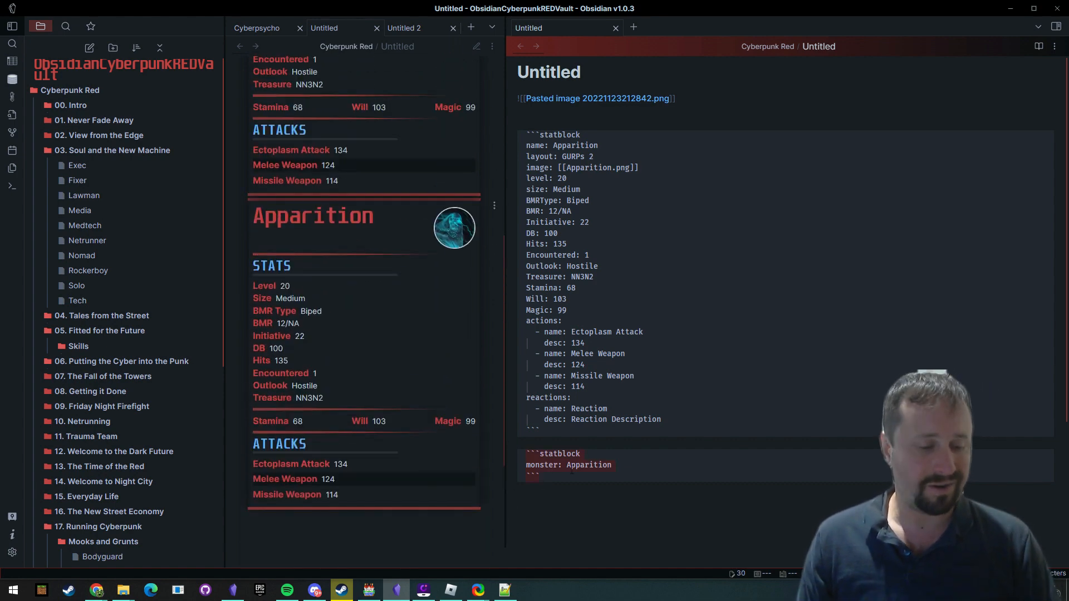
left_click(91, 47)
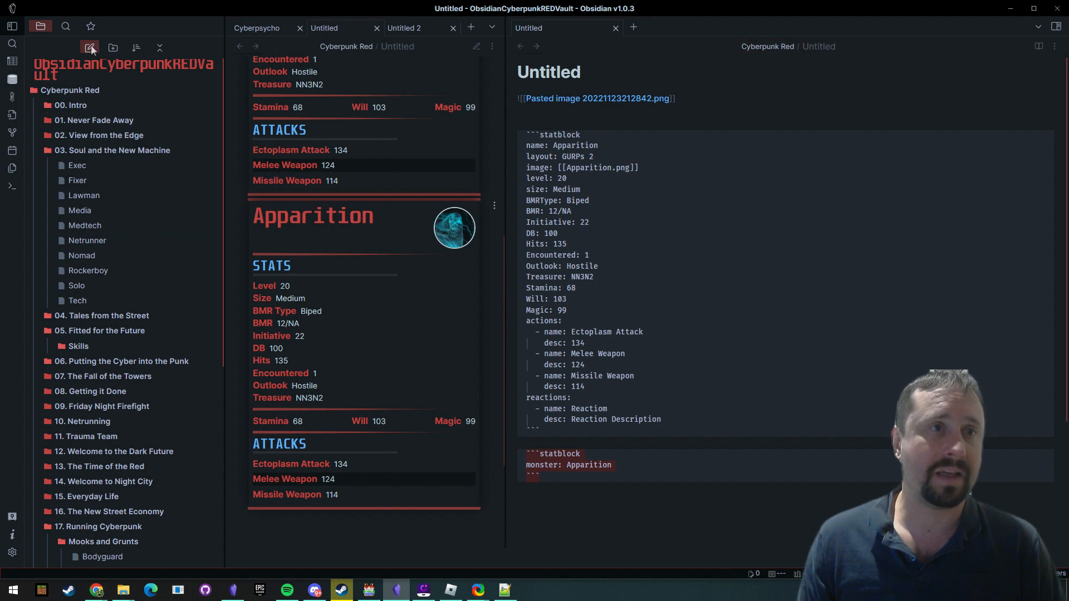
left_click(593, 110)
key("ctrl+v")
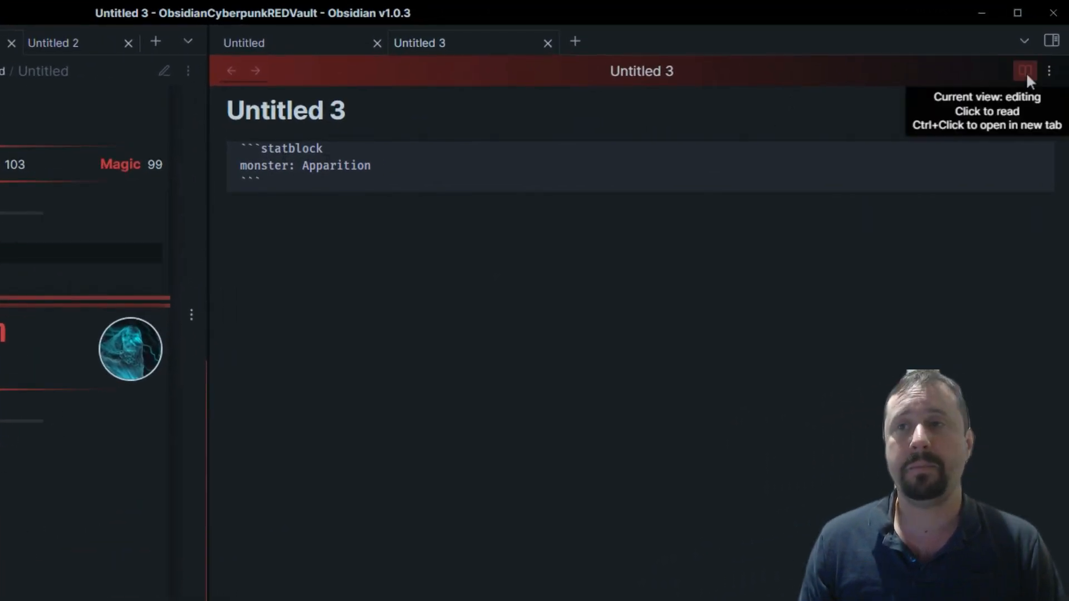
left_click(1026, 73)
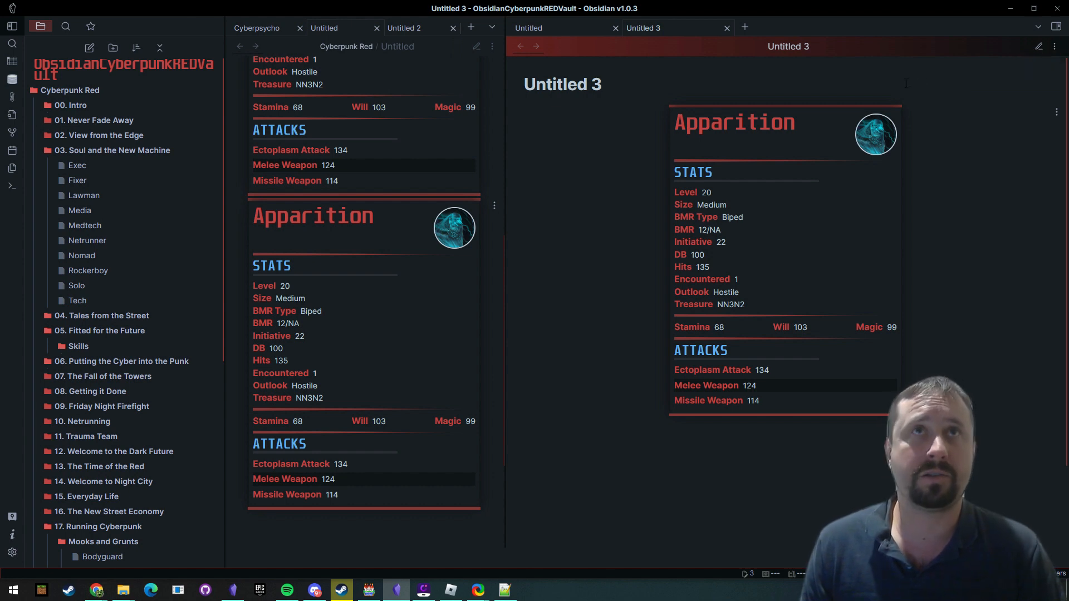
- Switch the original Untitled note to editing and delete the monster: Apparition block below the full statblock code
left_click(476, 46)
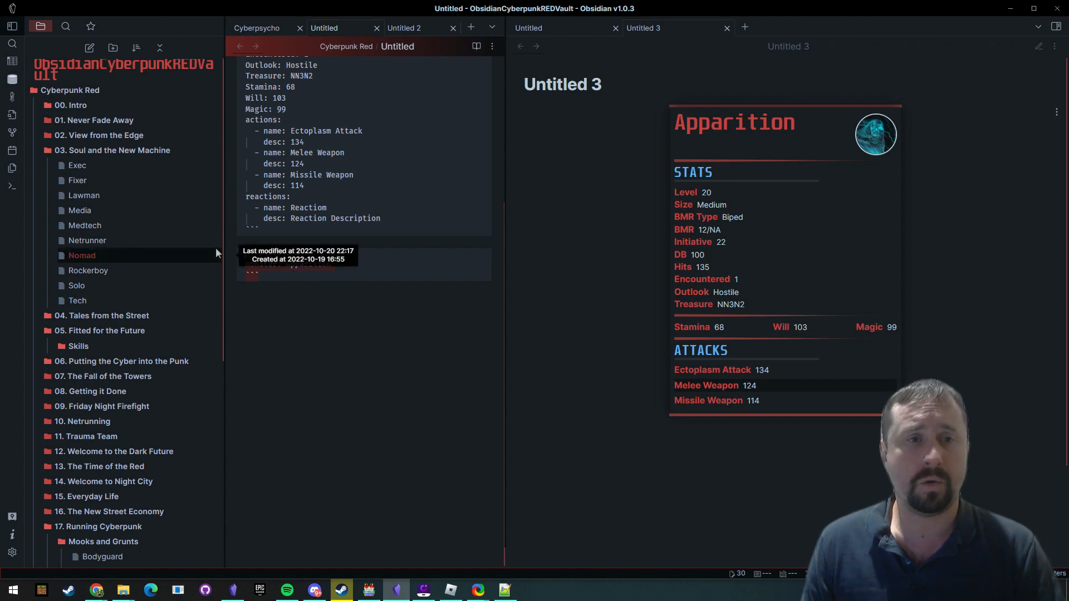
key("BackSpace")
scroll(250, 190, "up", 3)
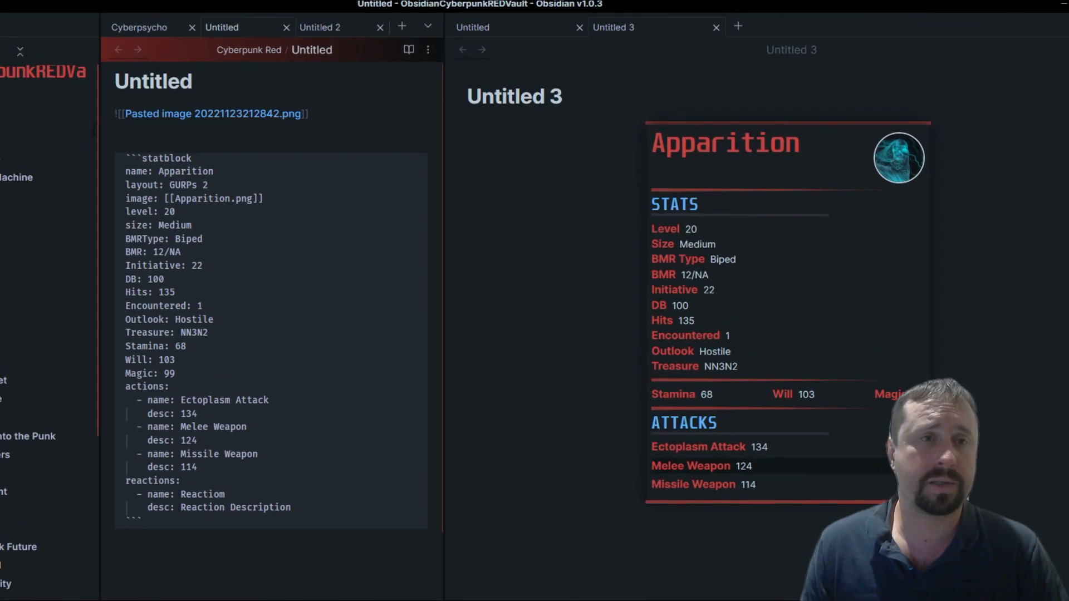
- Try replacing the Apparition value in the statblock code's name field with the placeholder {{name}}
left_click_drag(127, 158, 158, 519)
left_click(216, 320)
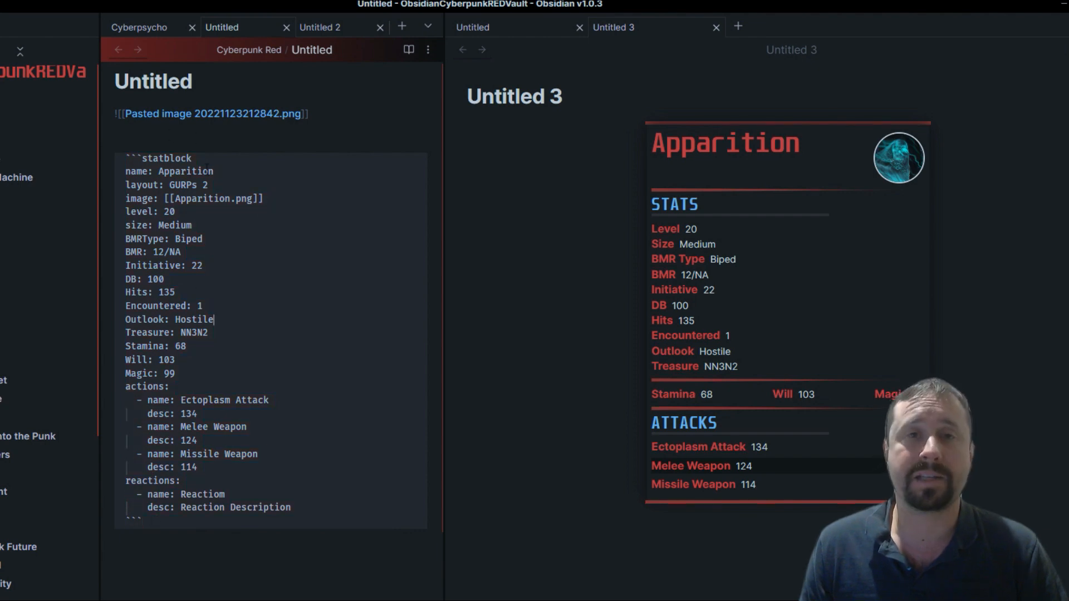
left_click(159, 172)
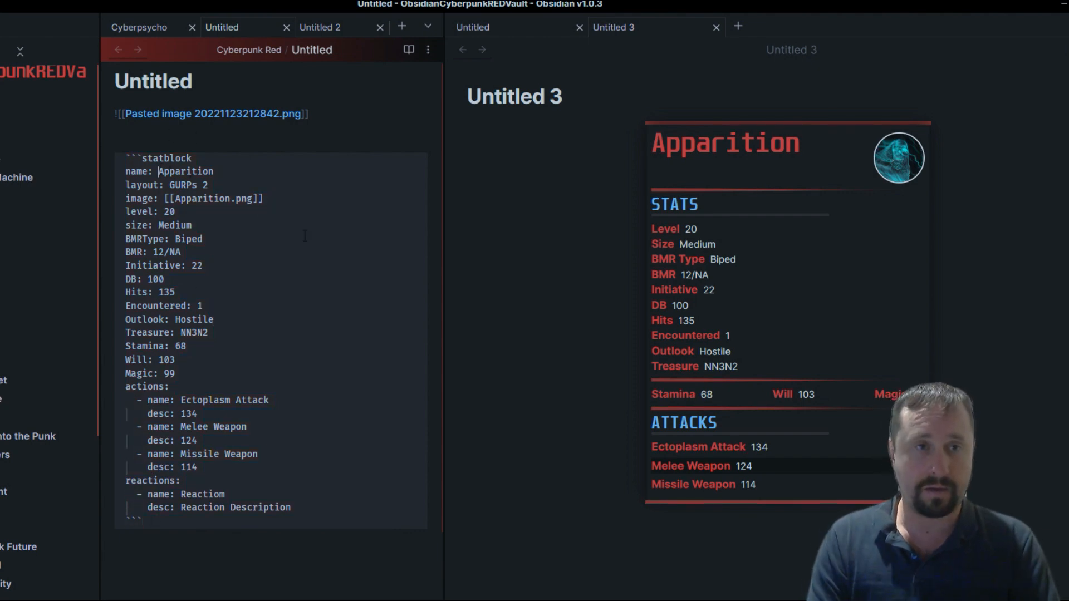
key("Delete")
key("shift+End")
key("BackSpace")
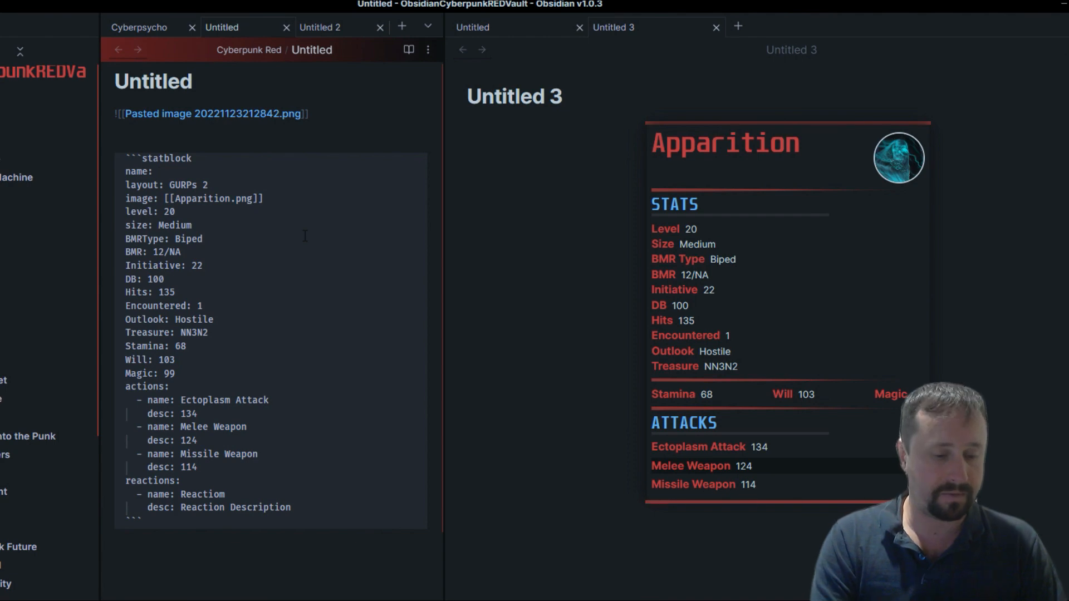
type("name")
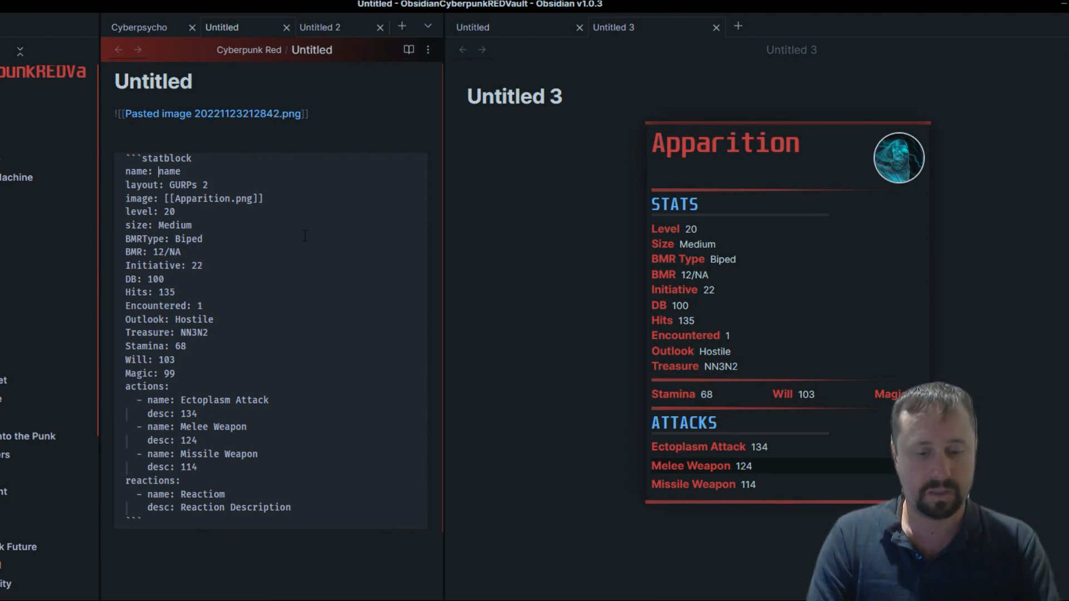
type("[[")
key("BackSpace")
key("BackSpace")
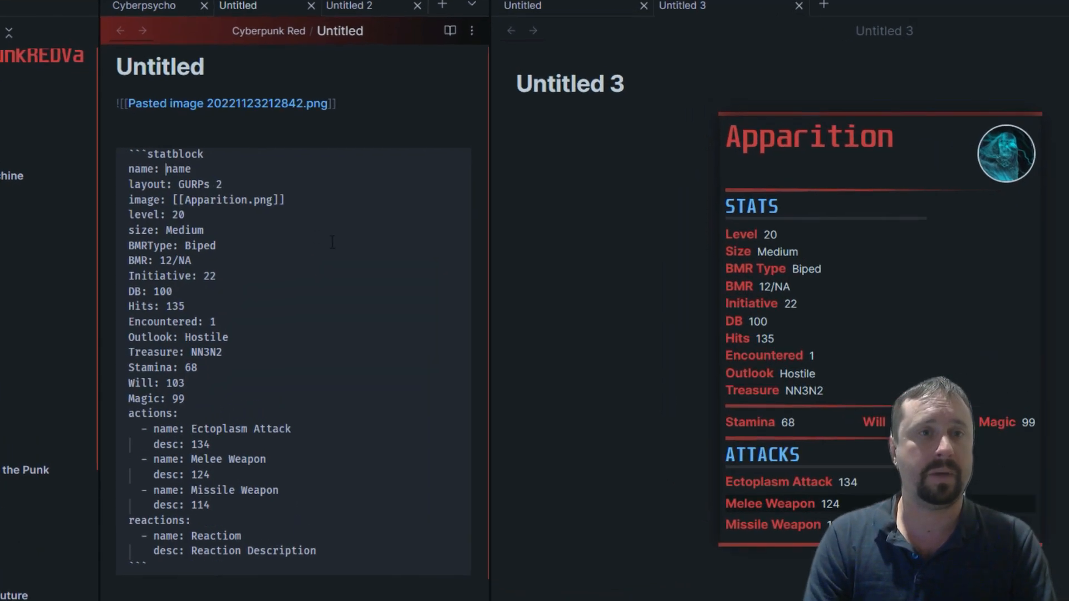
type("{{")
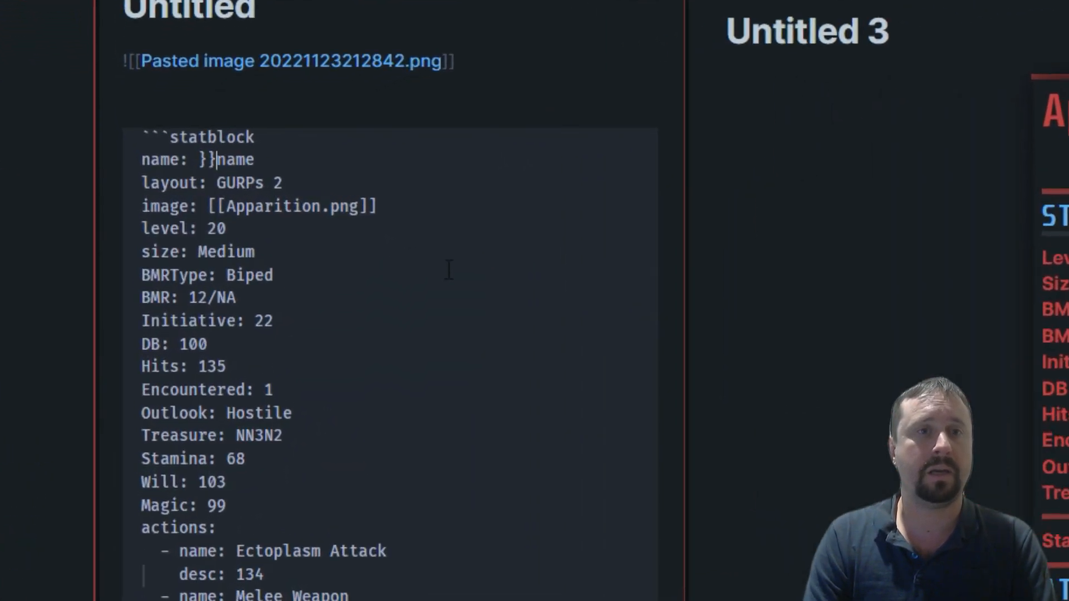
key("BackSpace")
key("BackSpace")
type("{{")
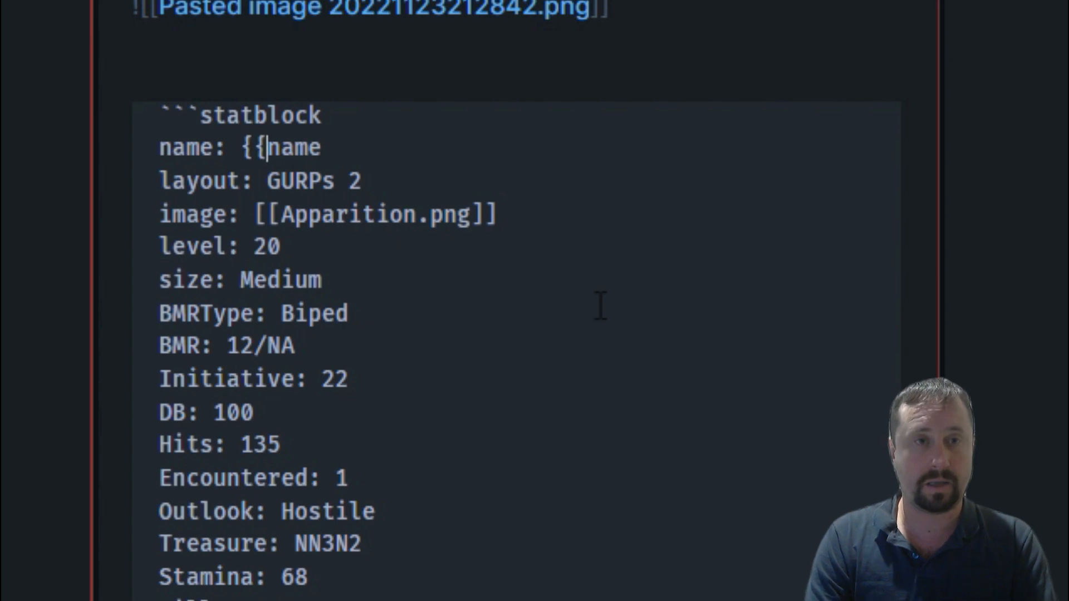
key("End")
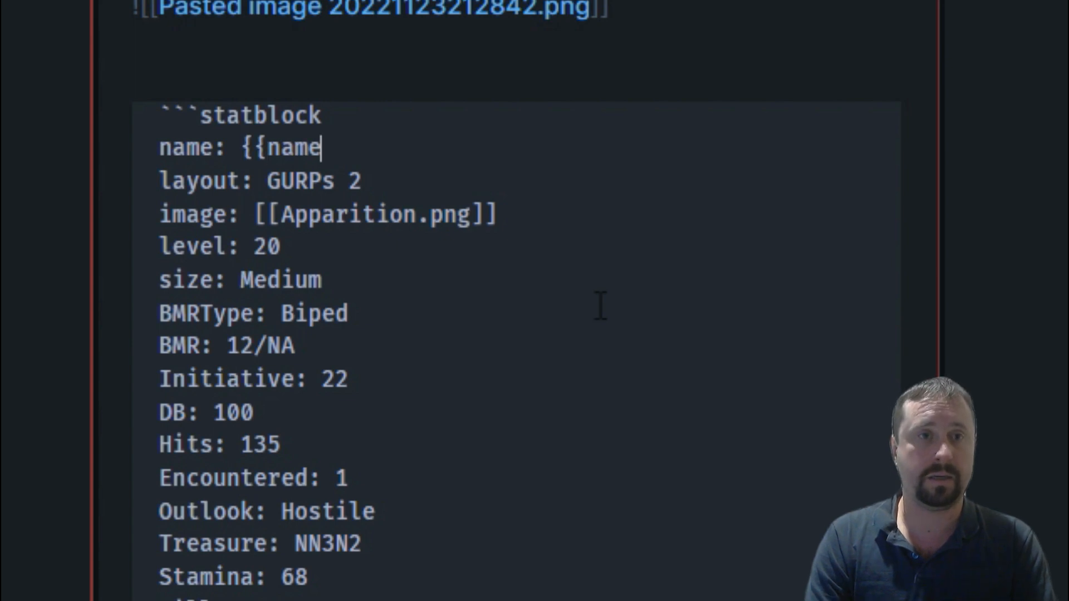
type("}}")
key("Escape")
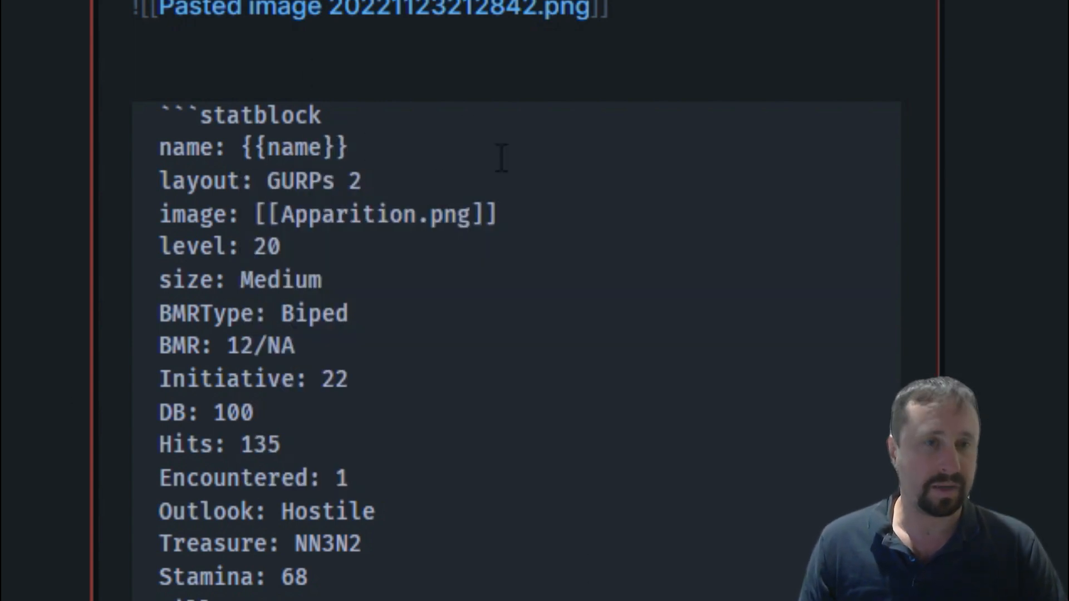
- Remove the placeholder from the statblock's name field and restore Apparition as its value
key("BackSpace")
key("BackSpace")
key("Left")
key("Left")
key("Left")
key("Left")
key("BackSpace")
key("BackSpace")
type("[[")
key("BackSpace")
key("BackSpace")
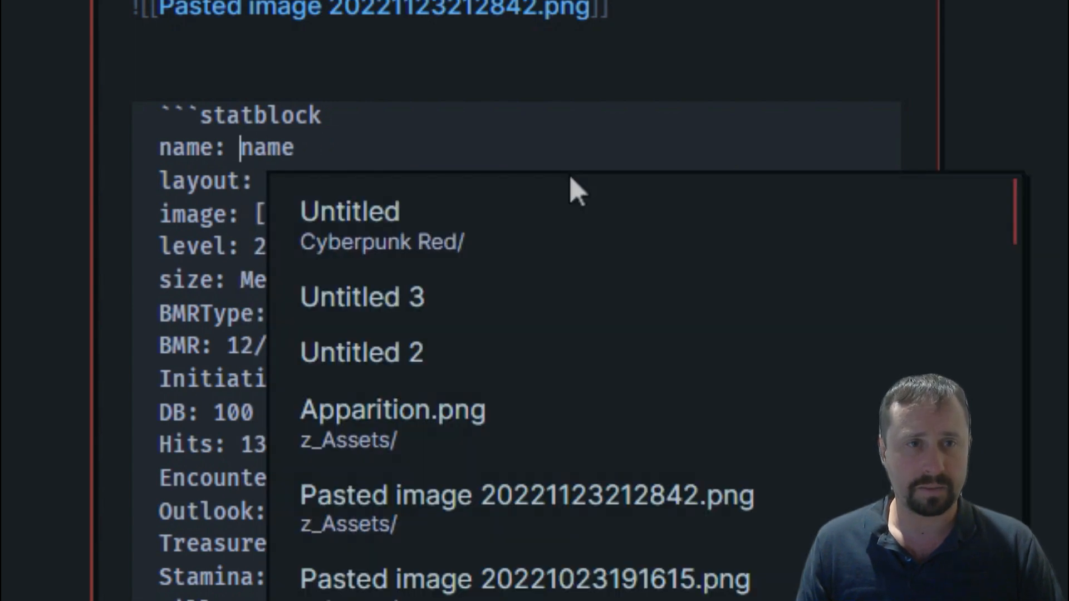
key("Delete")
key("Delete")
key("Delete")
key("Delete")
type("pparition")
key("Home")
type("A")
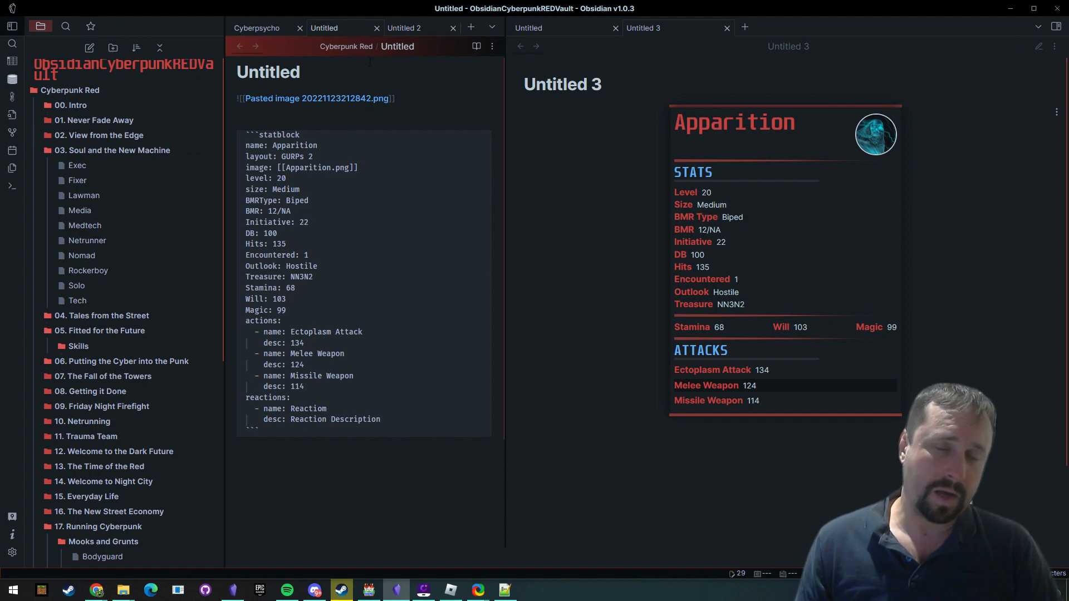
- Show the Untitled note in reading view and review the Apparition statblock's Save to Bestiary, Copy YAML and Export as PNG options
left_click(476, 46)
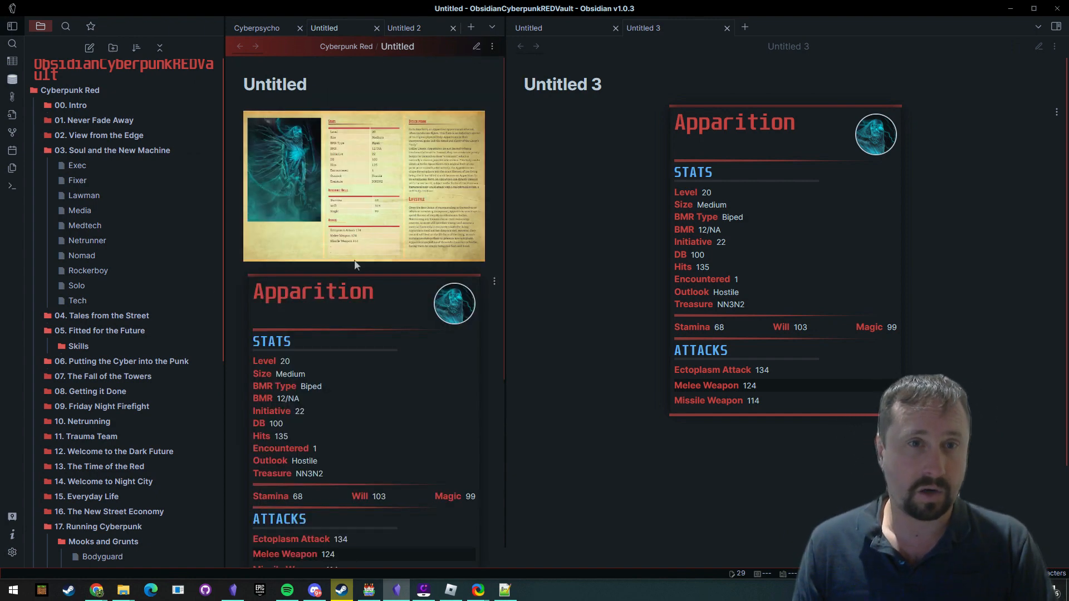
left_click(495, 115)
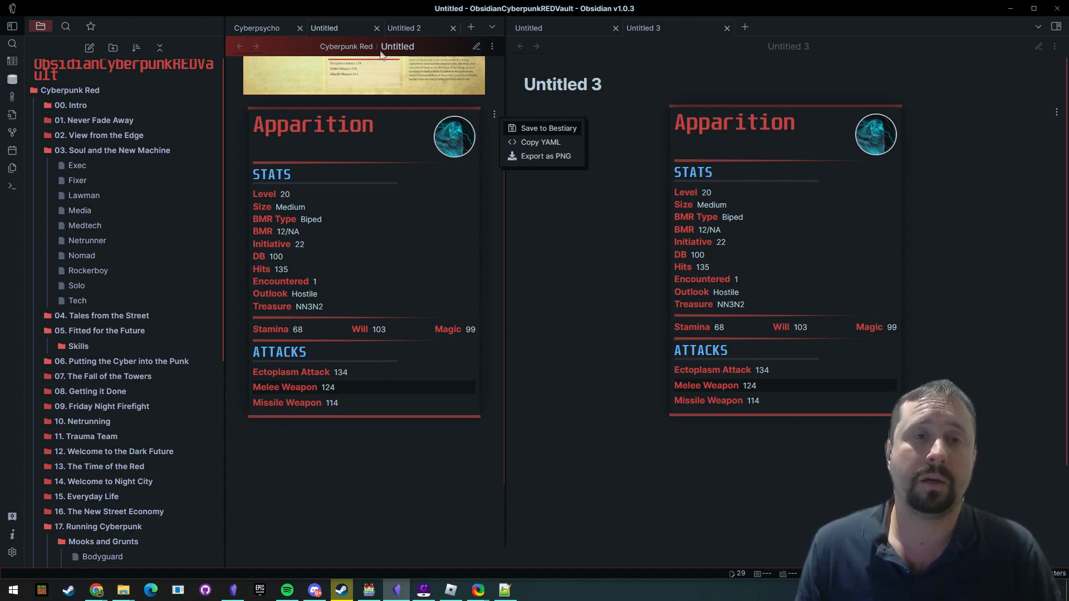
left_click(610, 268)
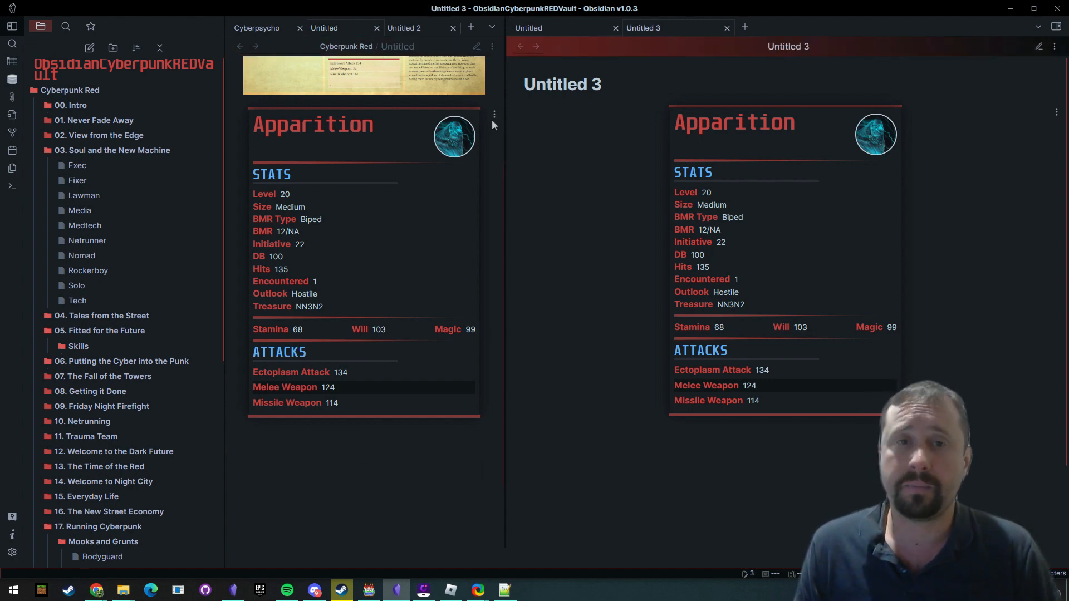
left_click(493, 114)
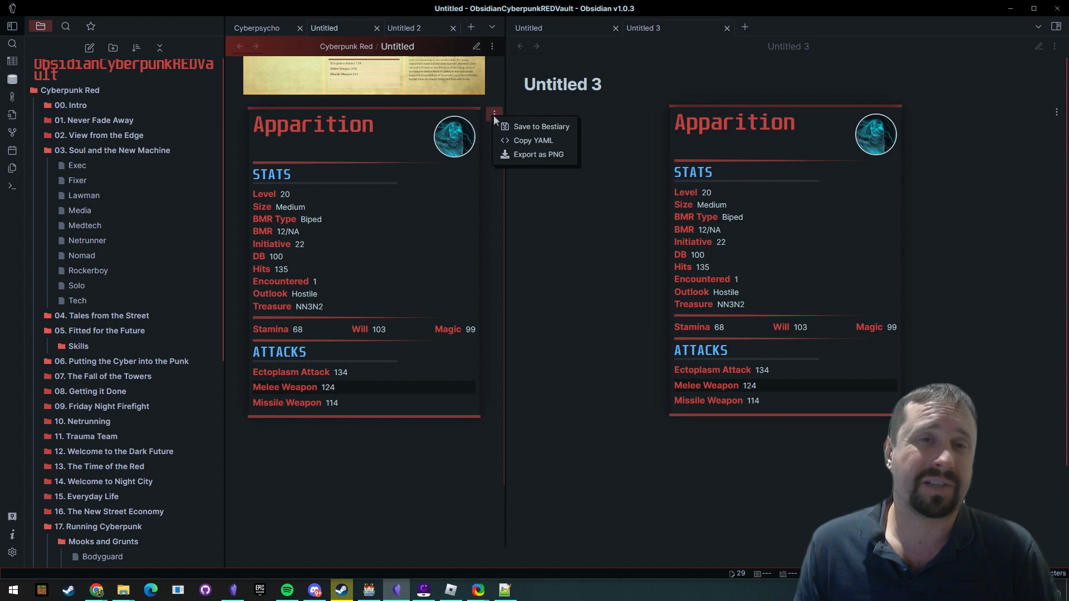
left_click(532, 130)
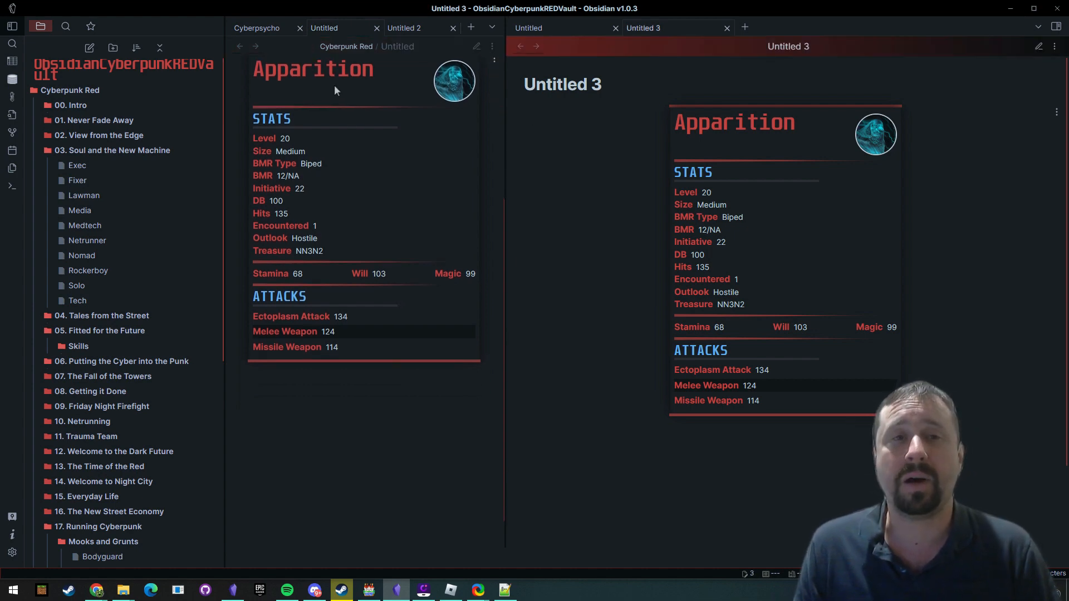
scroll(292, 142, "up", 3)
scroll(390, 67, "down", 4)
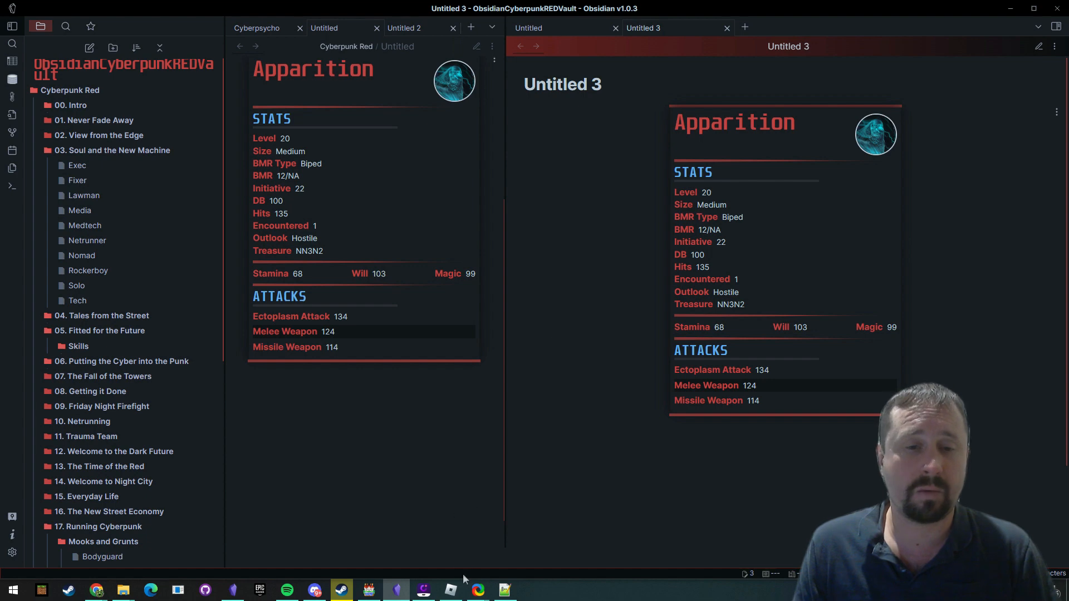
- Switch to ShareX to view the captured Apparition page in the image editor, close it and return to the note in Obsidian
left_click(478, 590)
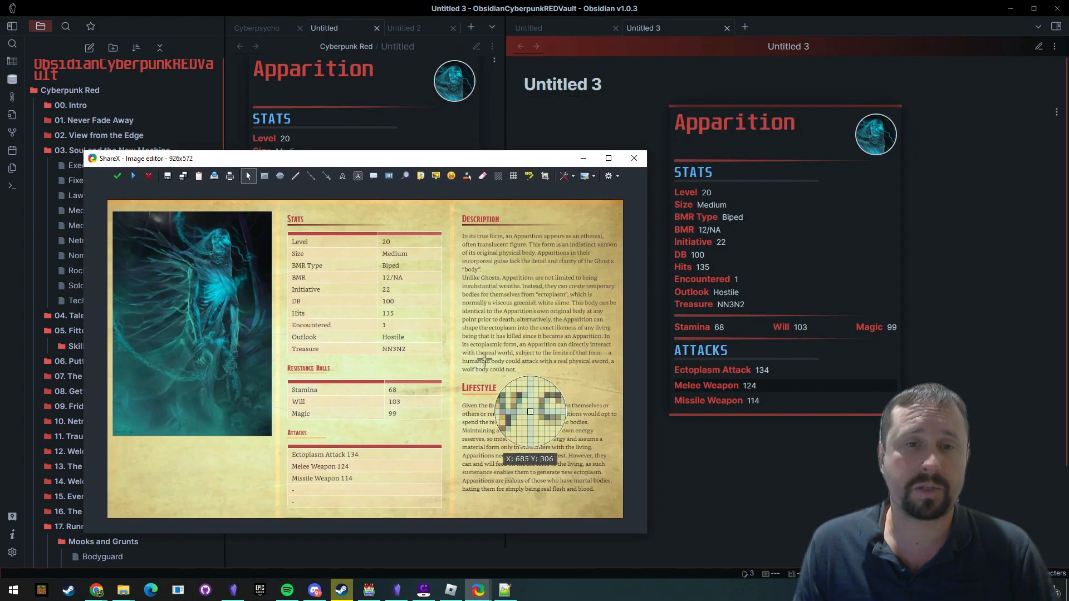
key("Return")
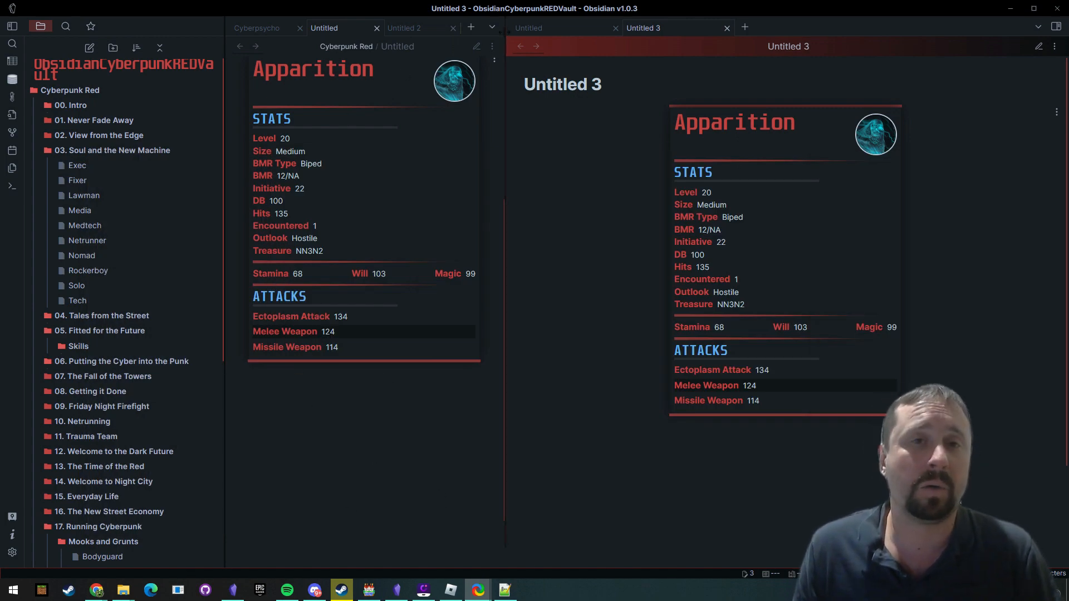
scroll(410, 433, "up", 1)
scroll(411, 439, "up", 3)
scroll(411, 440, "down", 3)
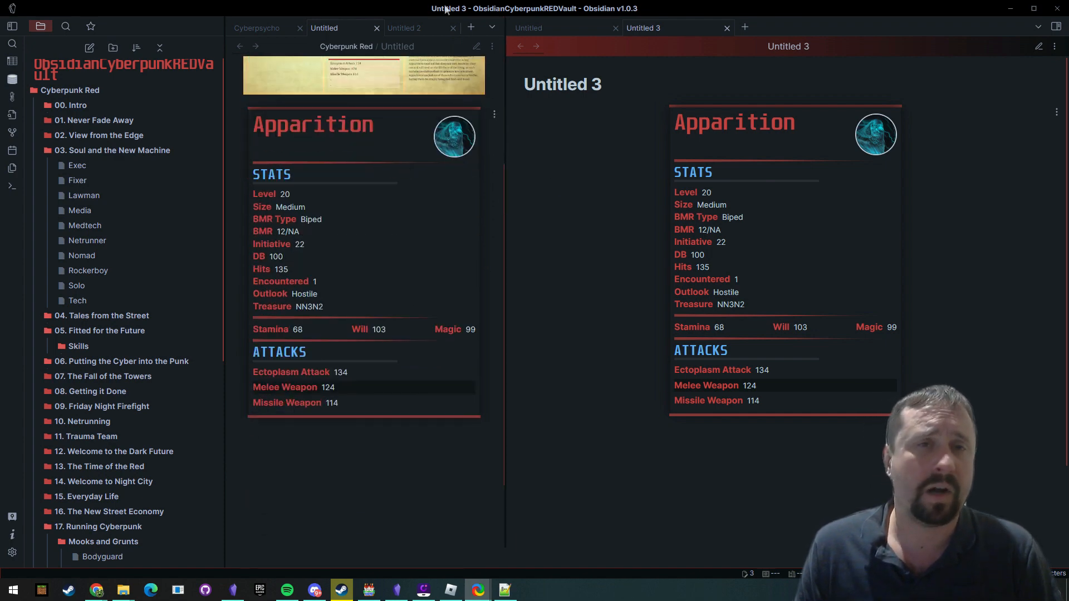
- Switch the Untitled note to editing and add the Insert Encounter (Initiative Tracker) template below the statblock code
left_click(476, 47)
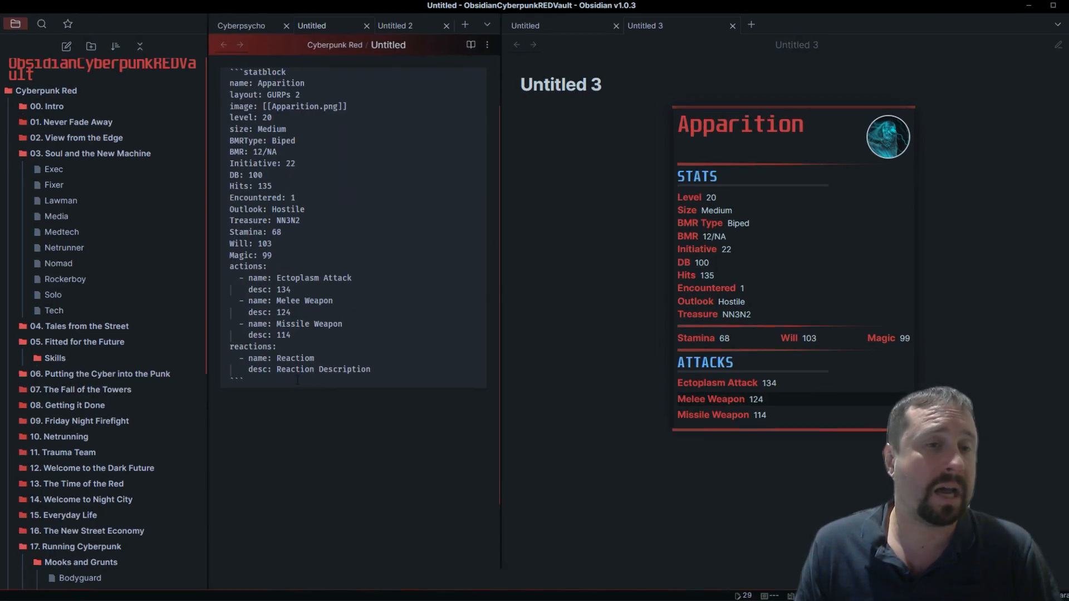
key("alt+e")
type("encou")
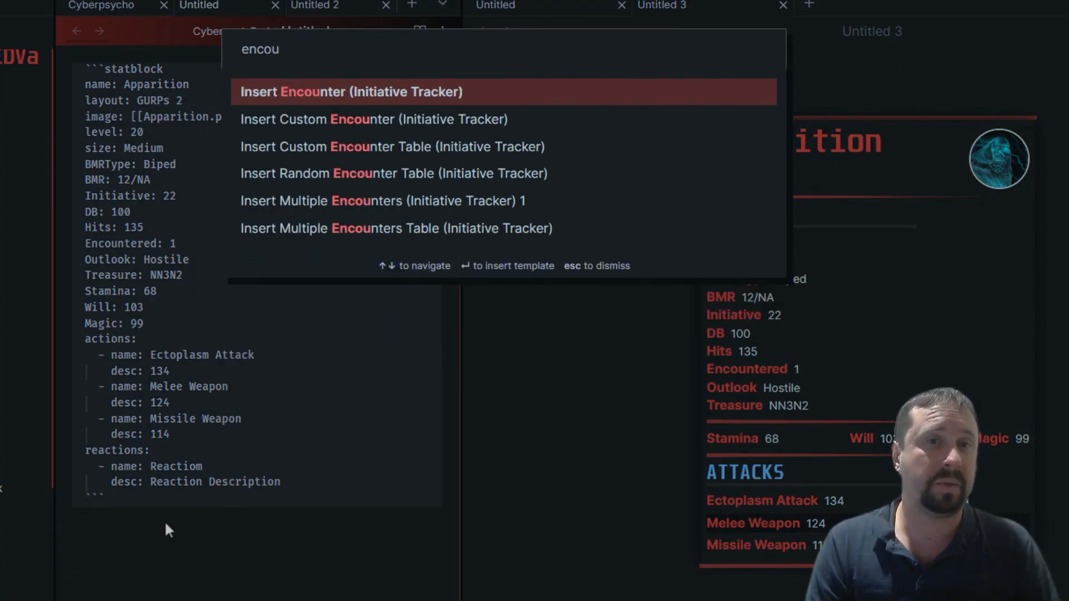
key("Return")
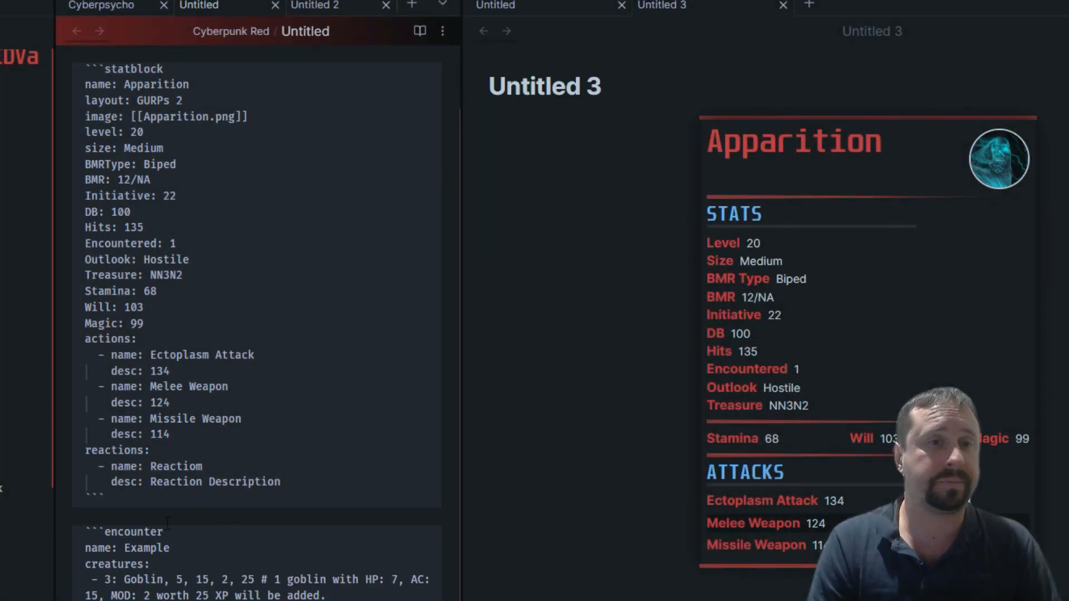
- Name the encounter Apparition and replace its sample goblin line with the single creature entry 1: Apparition
scroll(171, 564, "up", 2)
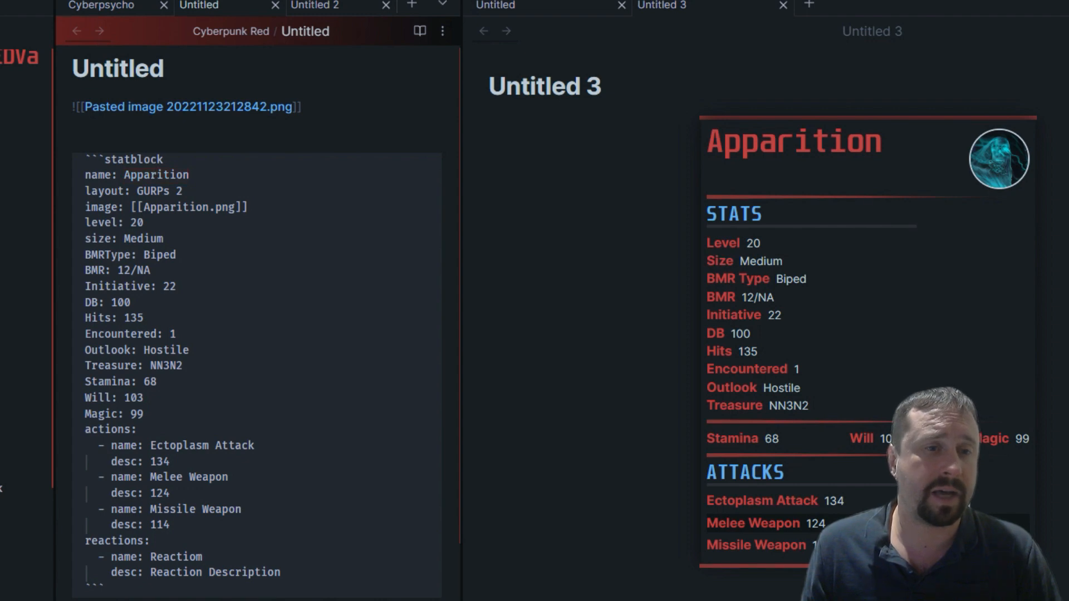
scroll(256, 323, "down", 5)
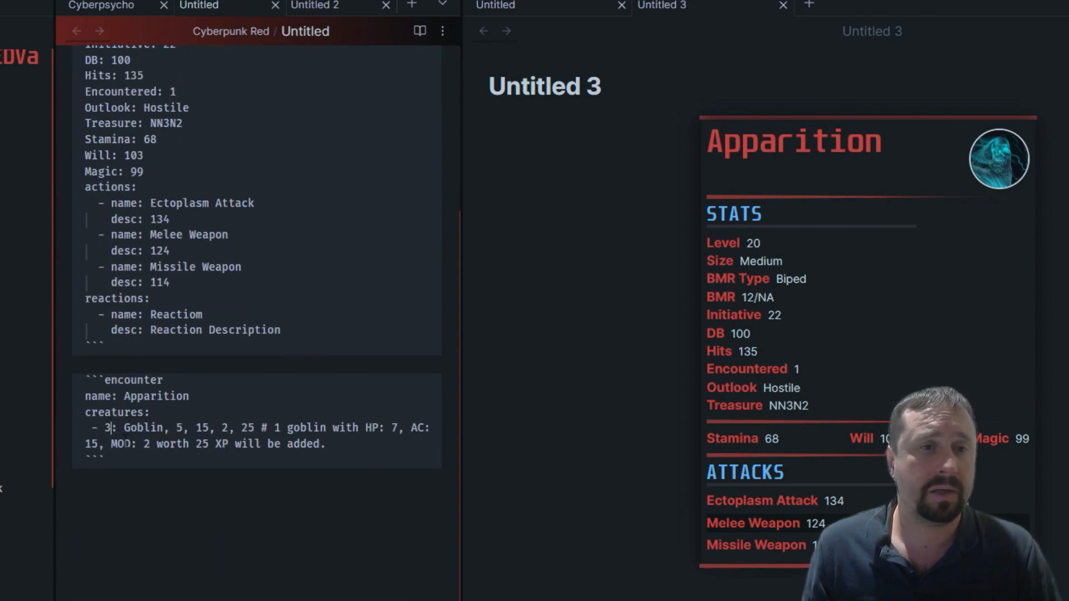
key("BackSpace")
type("1: ")
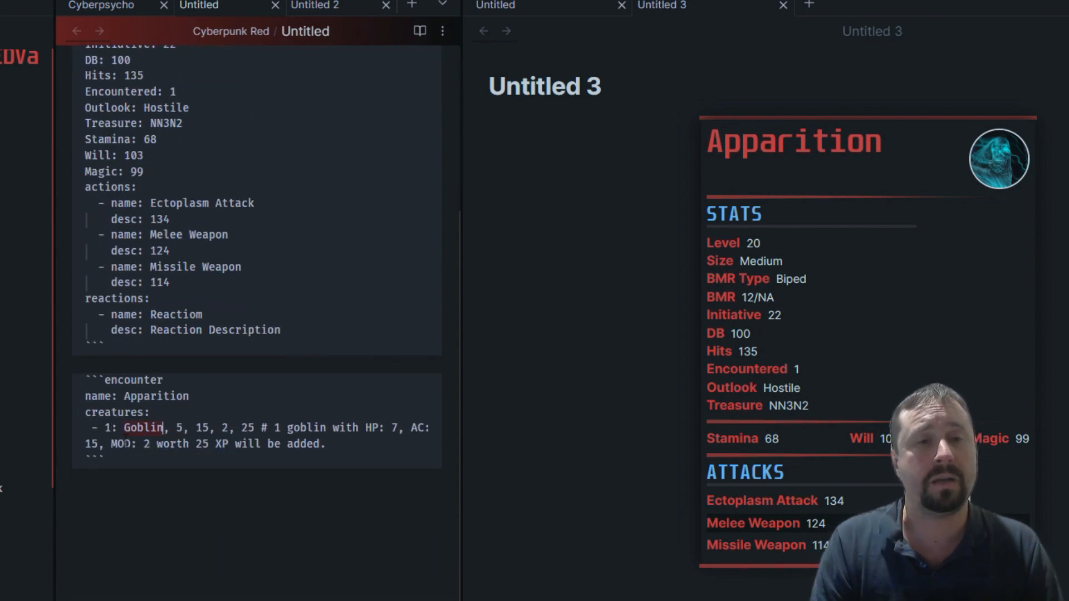
type("Apparition")
key("Return")
key("BackSpace")
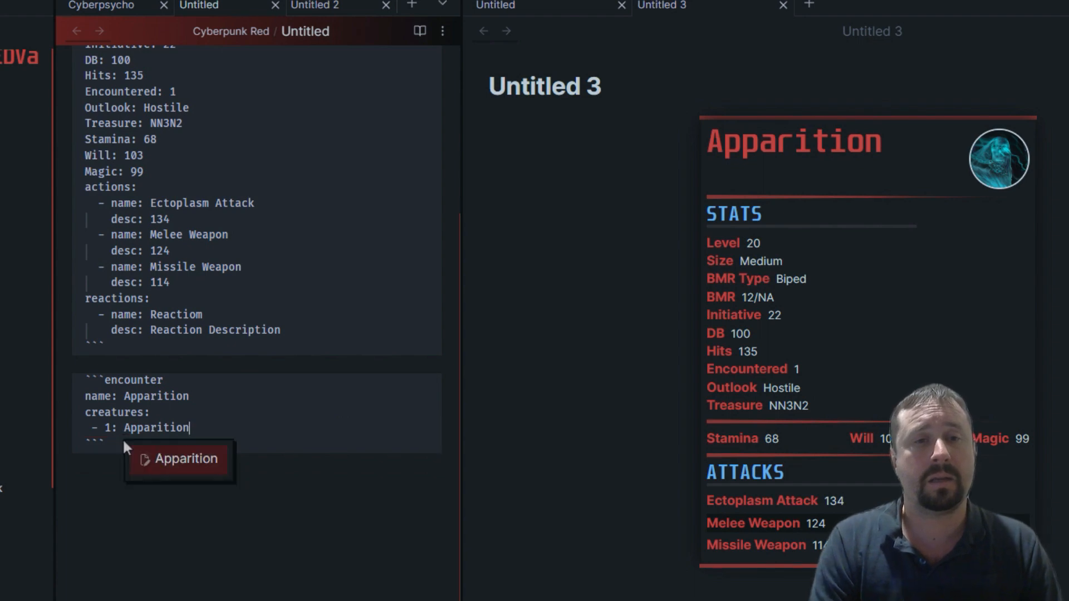
left_click(125, 523)
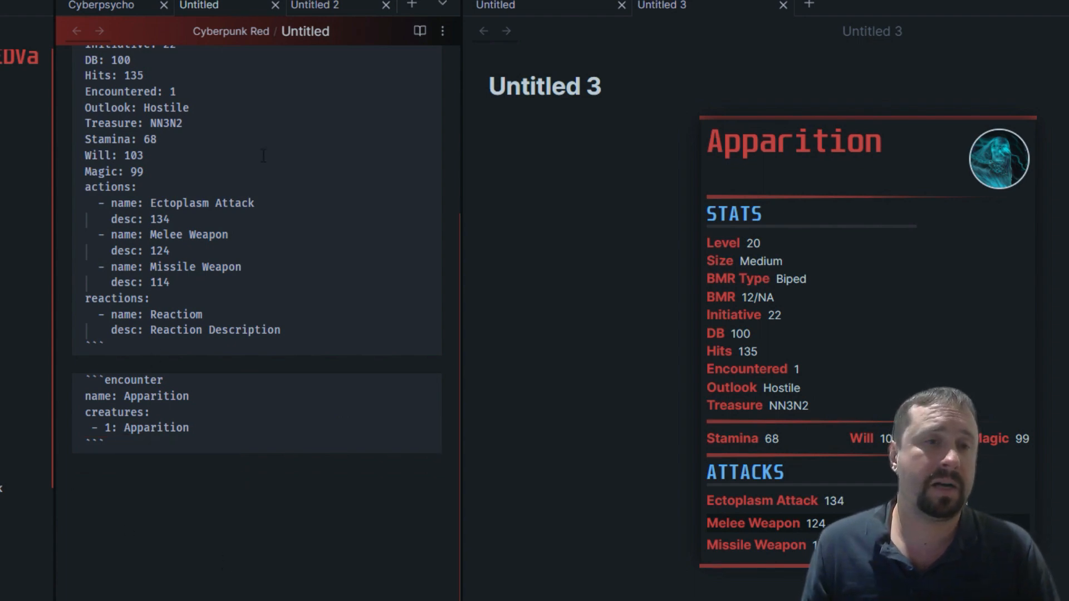
- Display the note in reading view and start the Apparition encounter in the initiative tracker
left_click(419, 31)
scroll(284, 302, "up", 5)
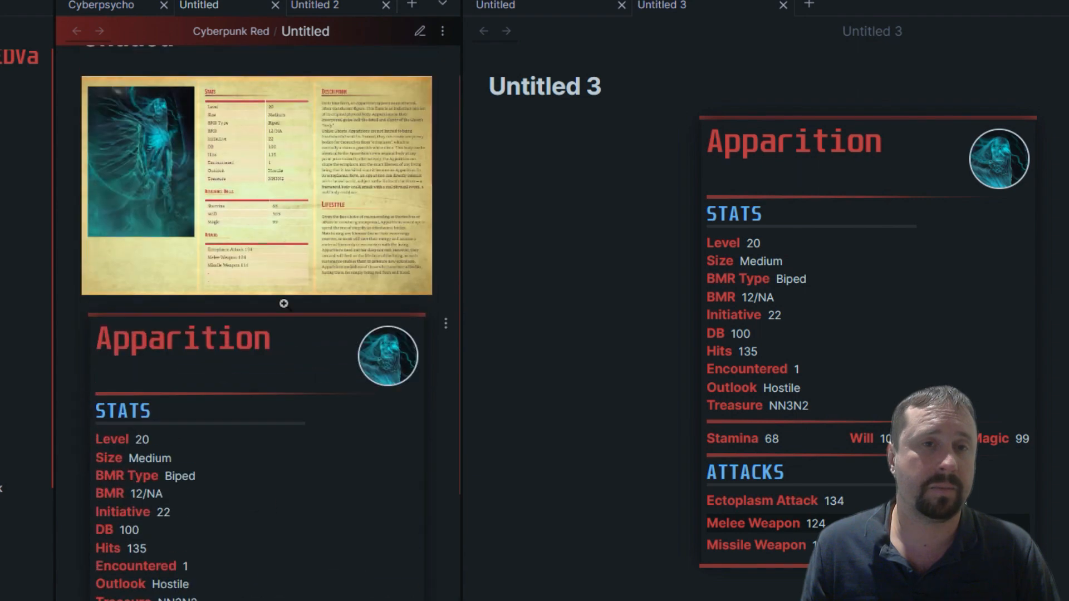
scroll(249, 77, "down", 4)
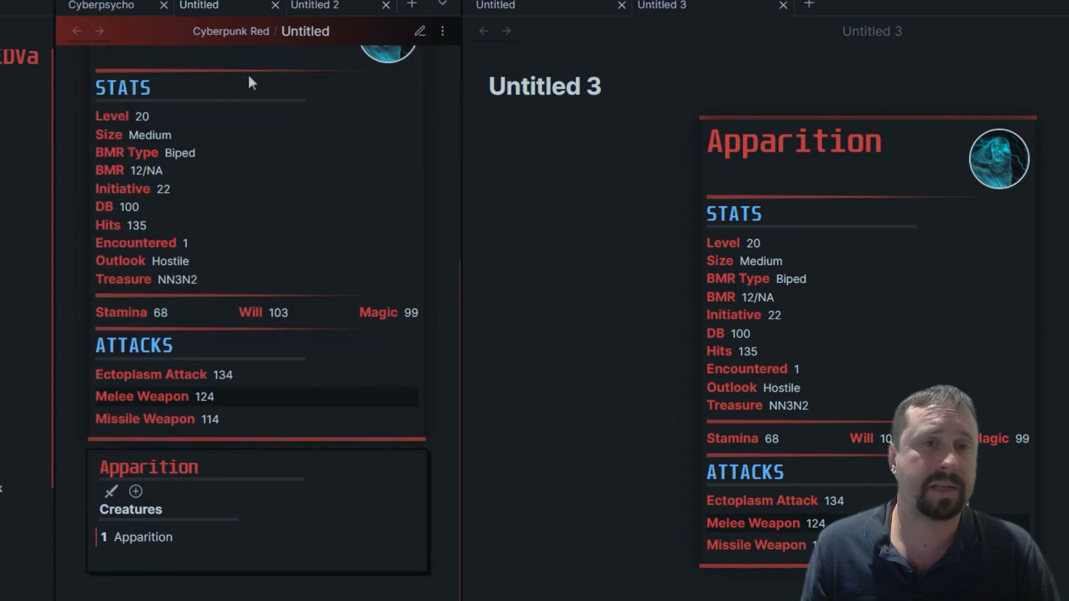
left_click(109, 493)
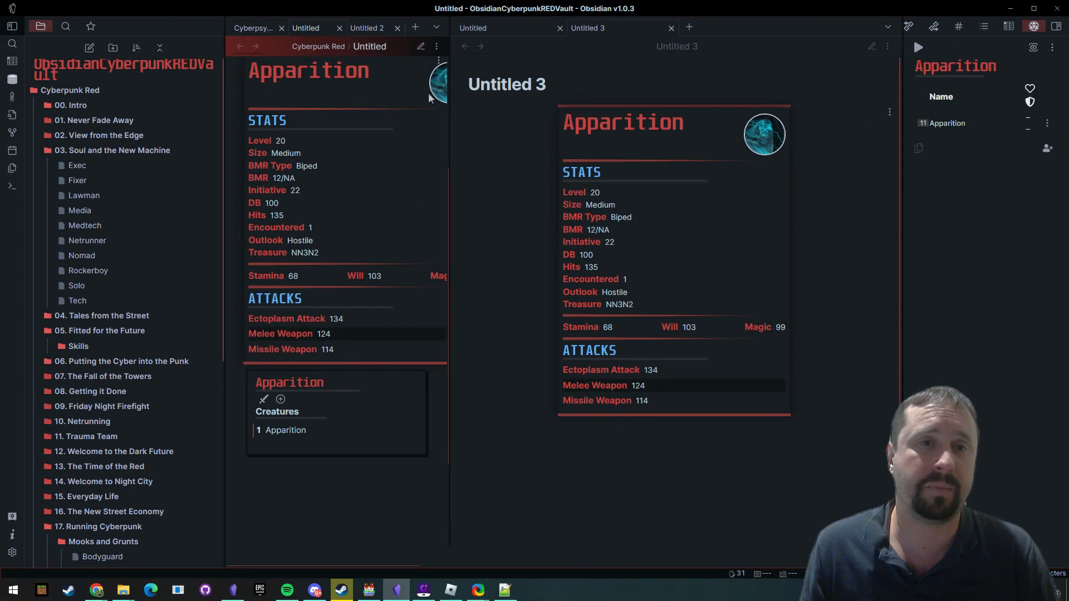
- Review the Apparition statblock's save and export options, and widen the Untitled note's pane to fit the whole statblock
left_click(439, 60)
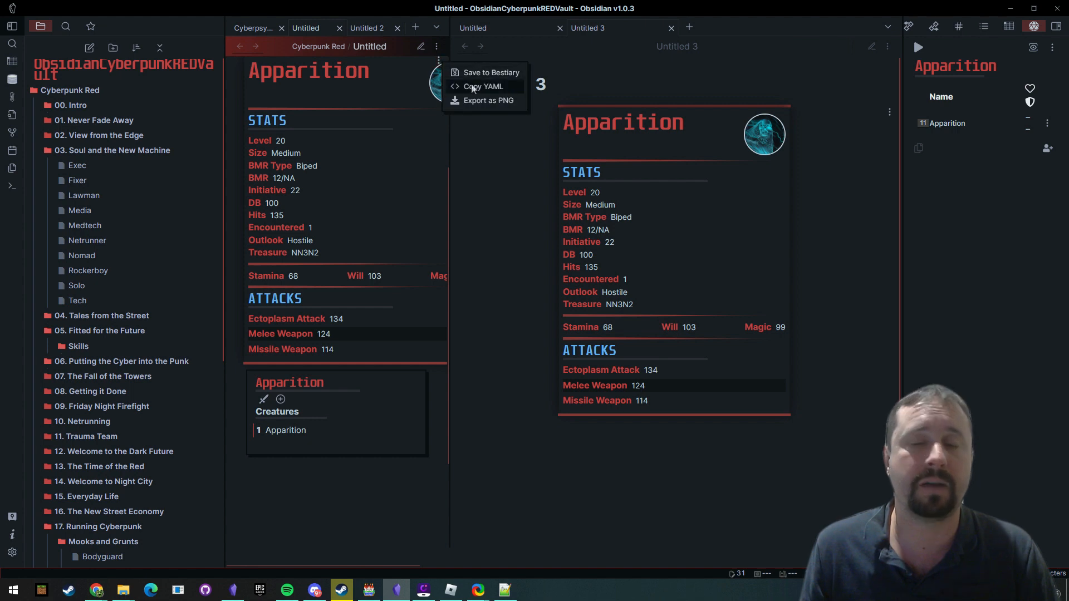
left_click(470, 245)
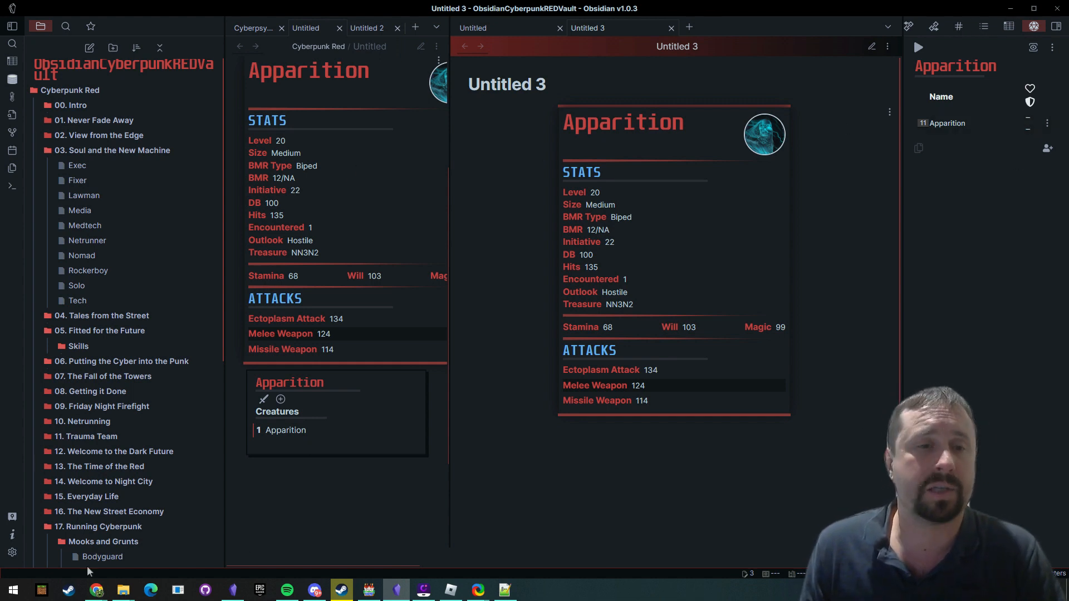
left_click(318, 528)
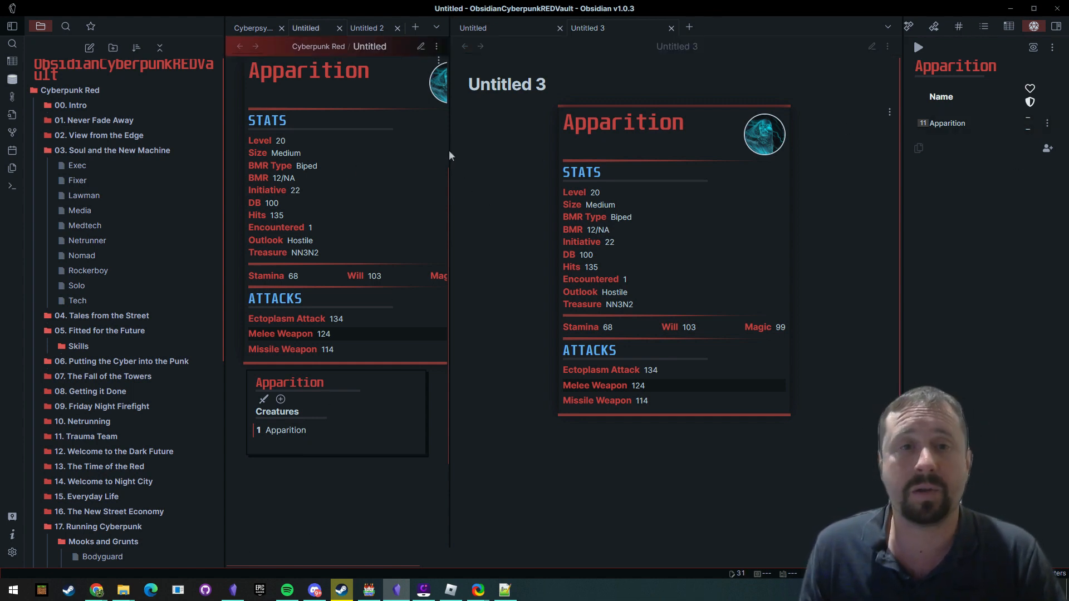
scroll(445, 155, "up", 4)
left_click_drag(450, 155, 552, 175)
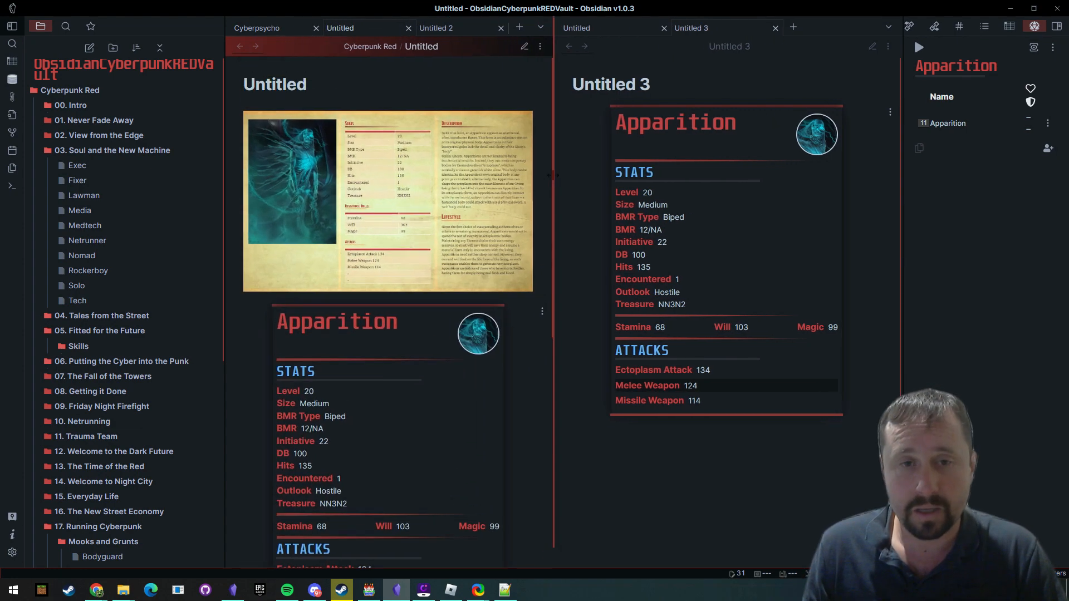
- Review the Untitled note's source image, Apparition statblock and encounter block alongside the statblock in Untitled 3
scroll(379, 401, "down", 2)
scroll(389, 385, "up", 2)
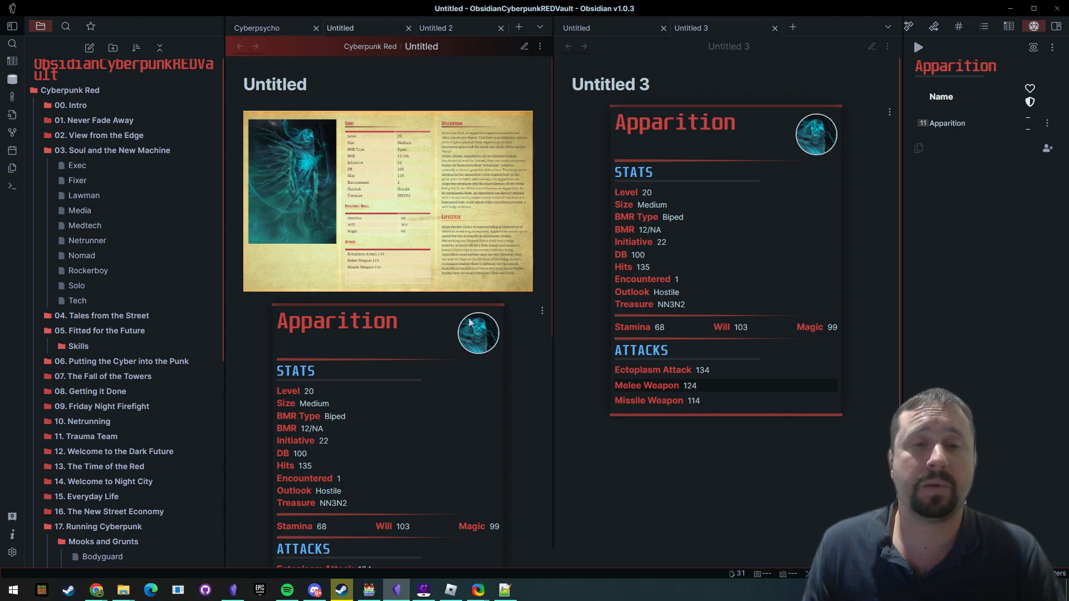
scroll(377, 369, "down", 2)
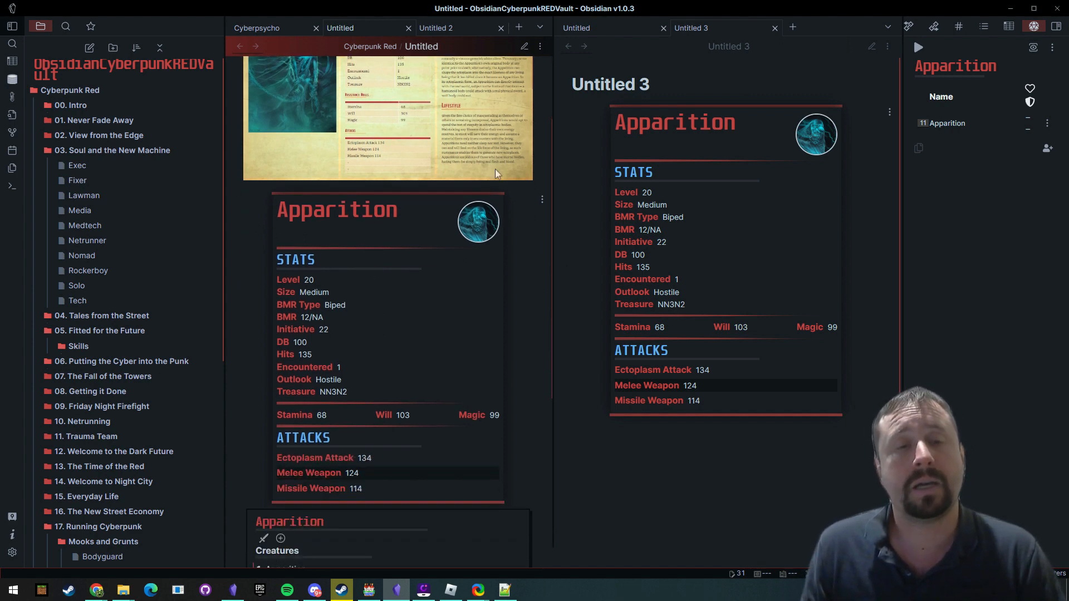
scroll(531, 238, "down", 2)
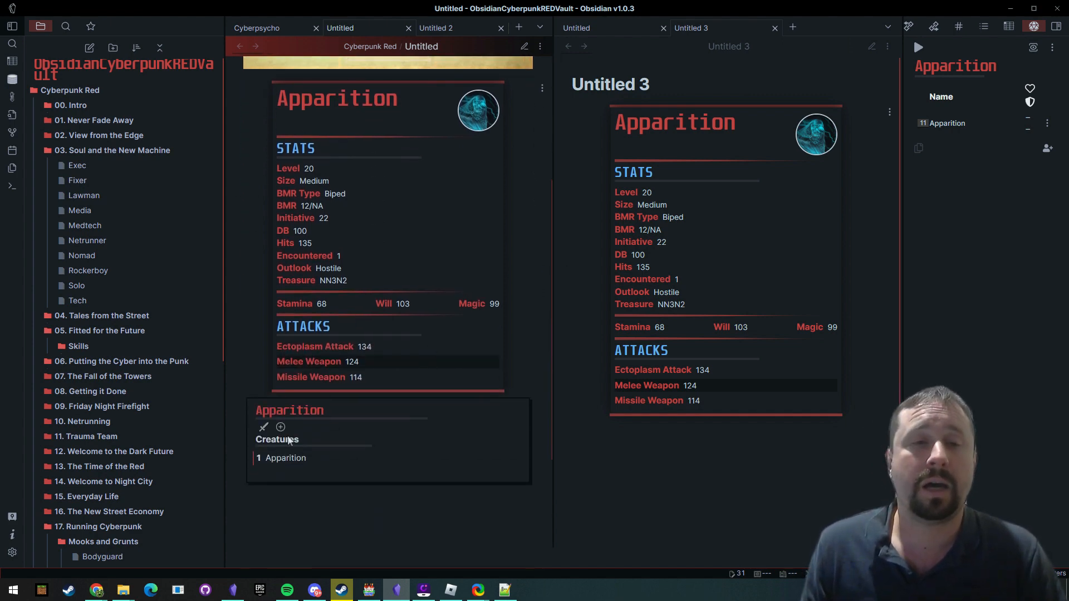
scroll(508, 206, "up", 2)
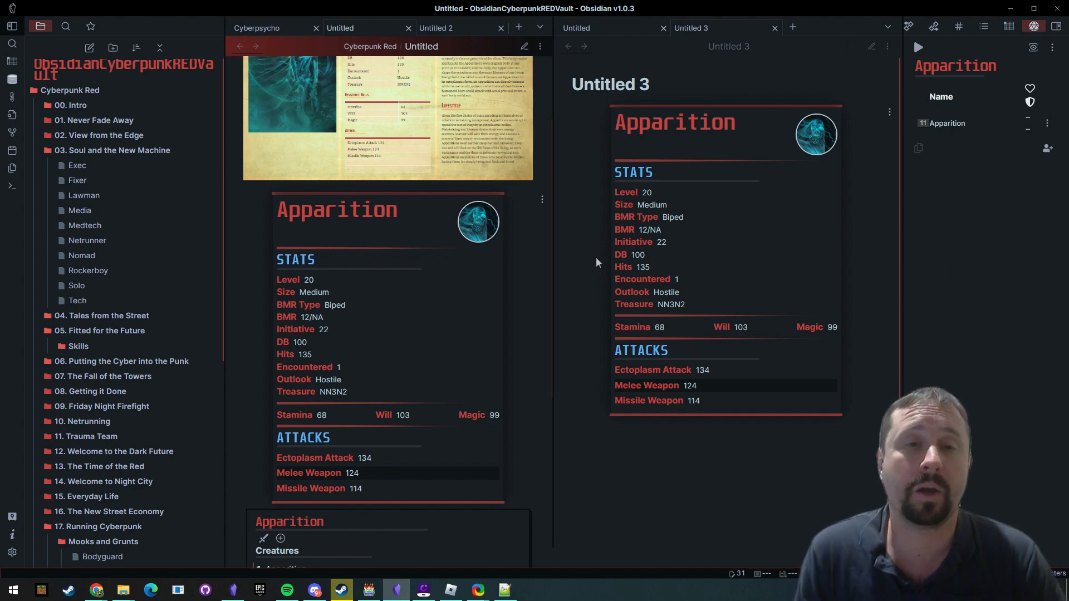
left_click(575, 314)
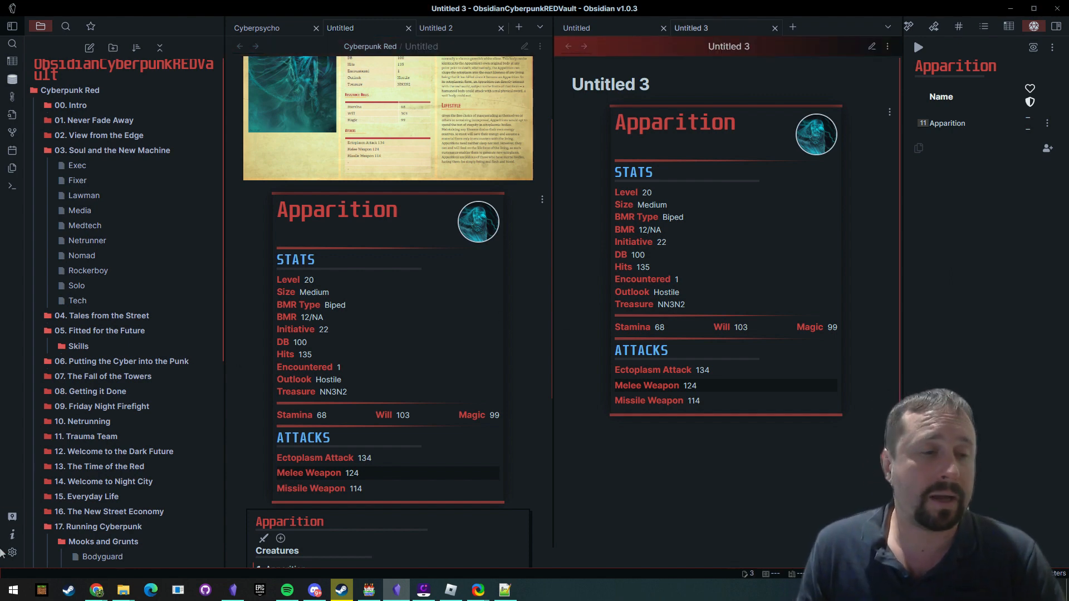
- Find TTRPG Statblocks among the installed community plugins and open its GitHub repository in a maximized browser window
left_click(12, 552)
scroll(245, 323, "down", 5)
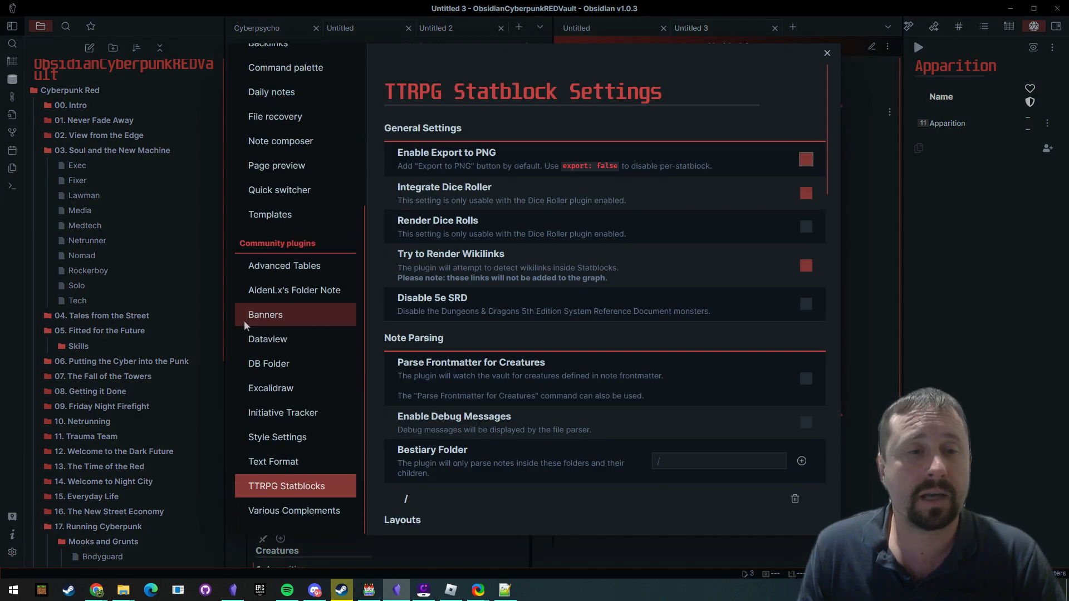
scroll(279, 292, "up", 5)
left_click(282, 231)
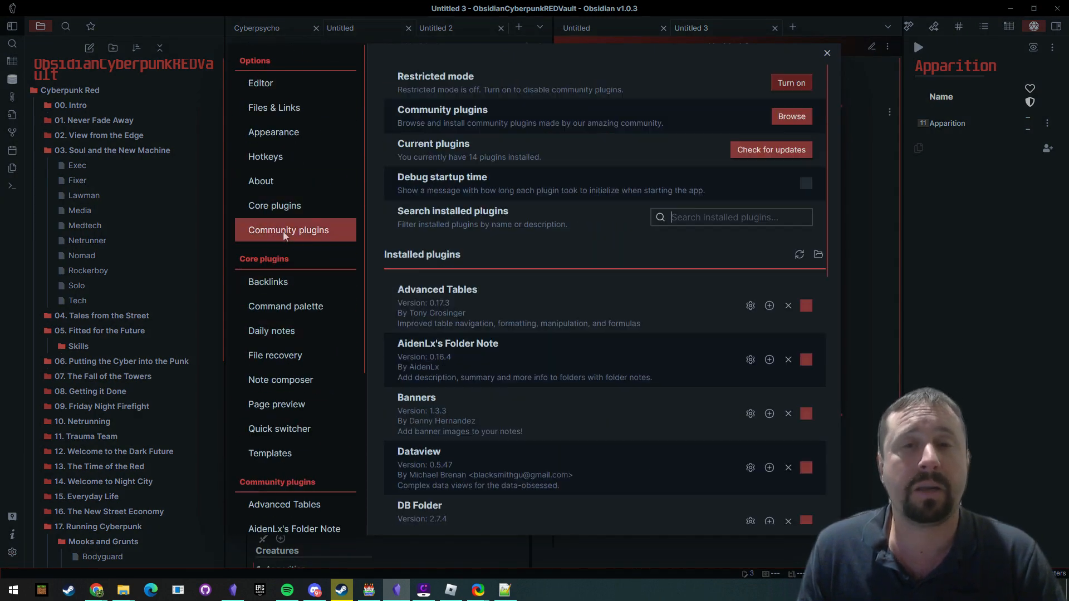
scroll(642, 222, "down", 10)
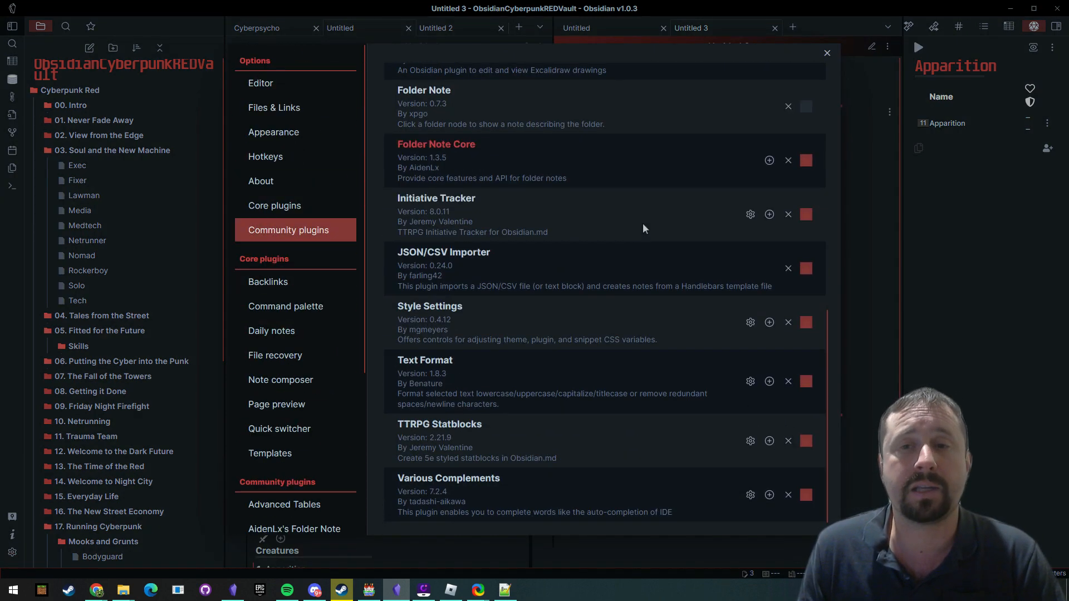
left_click(546, 433)
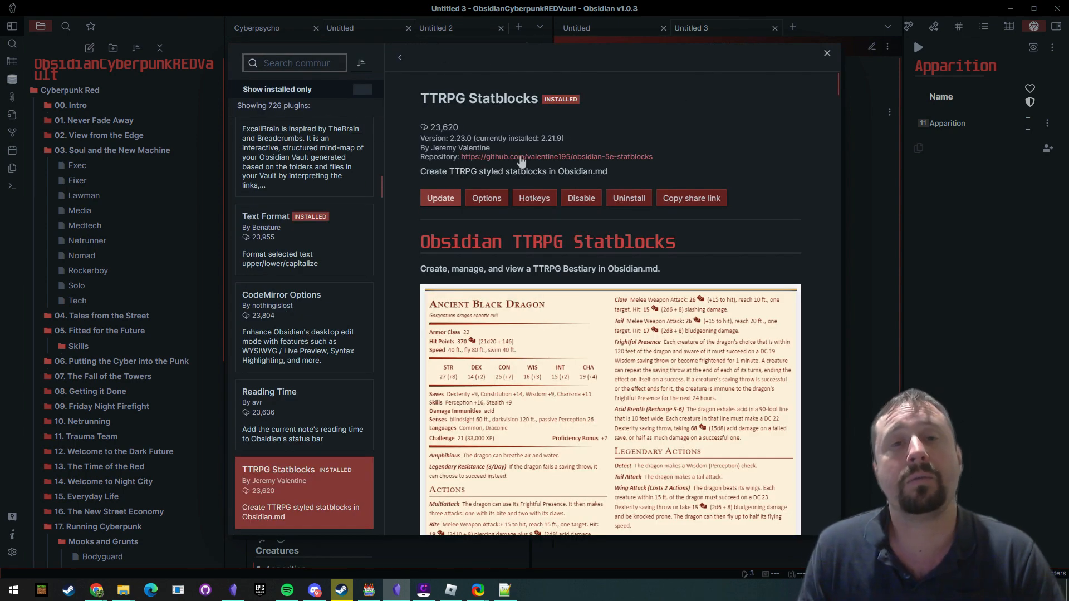
left_click(521, 157)
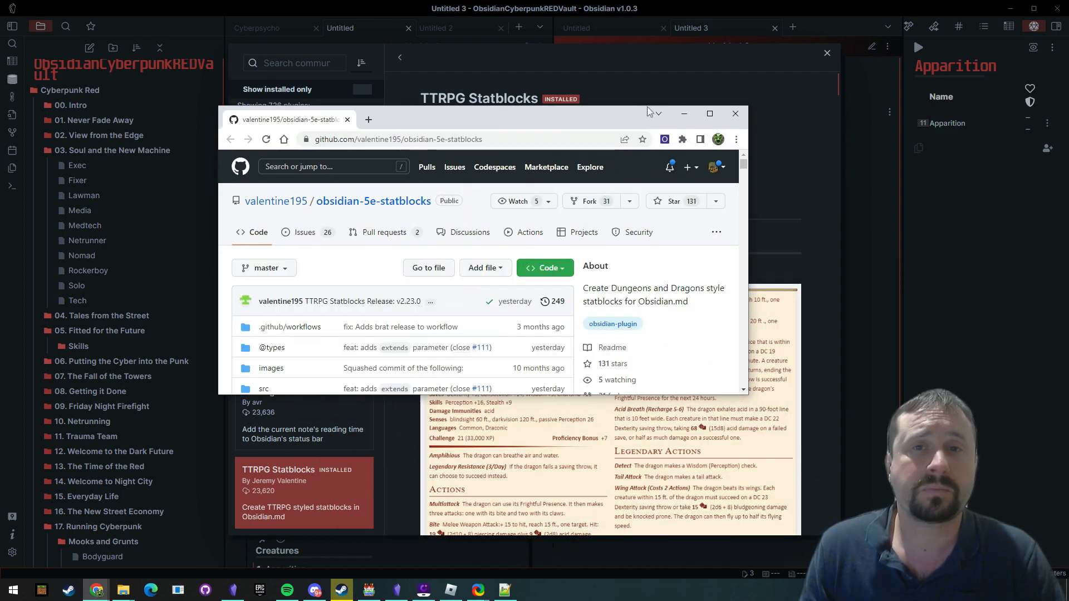
double_click(601, 112)
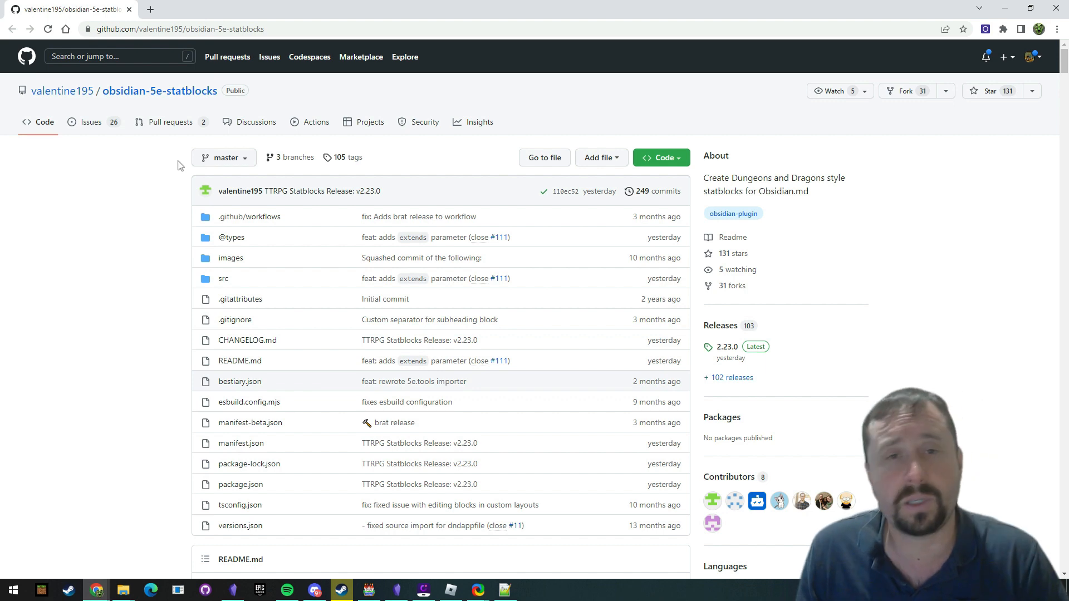
- Examine the open issues of the obsidian-5e-statblocks repository
left_click(89, 123)
scroll(429, 277, "down", 8)
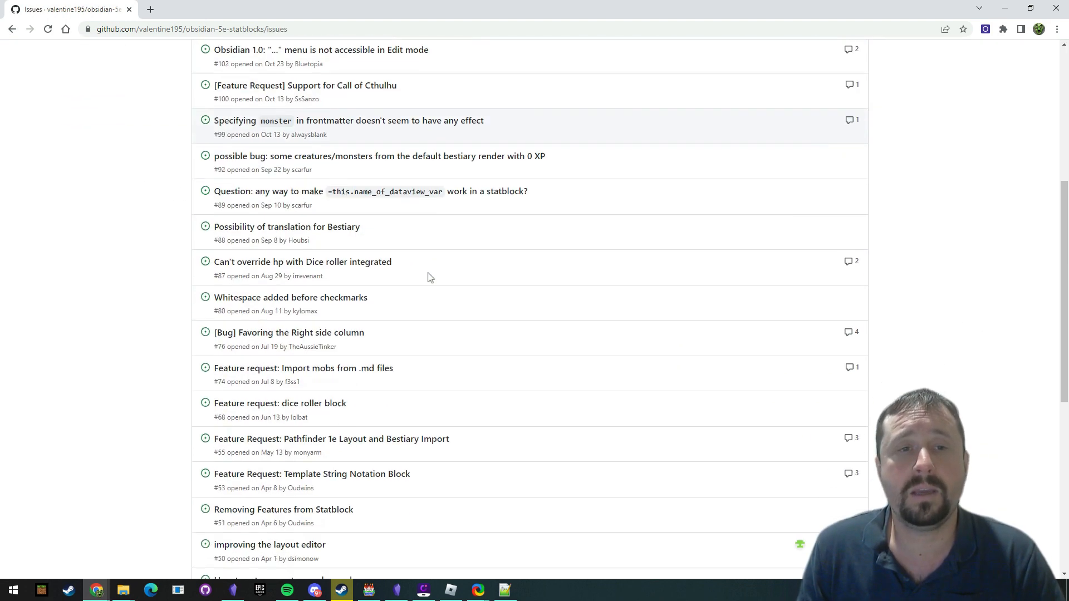
scroll(429, 280, "up", 8)
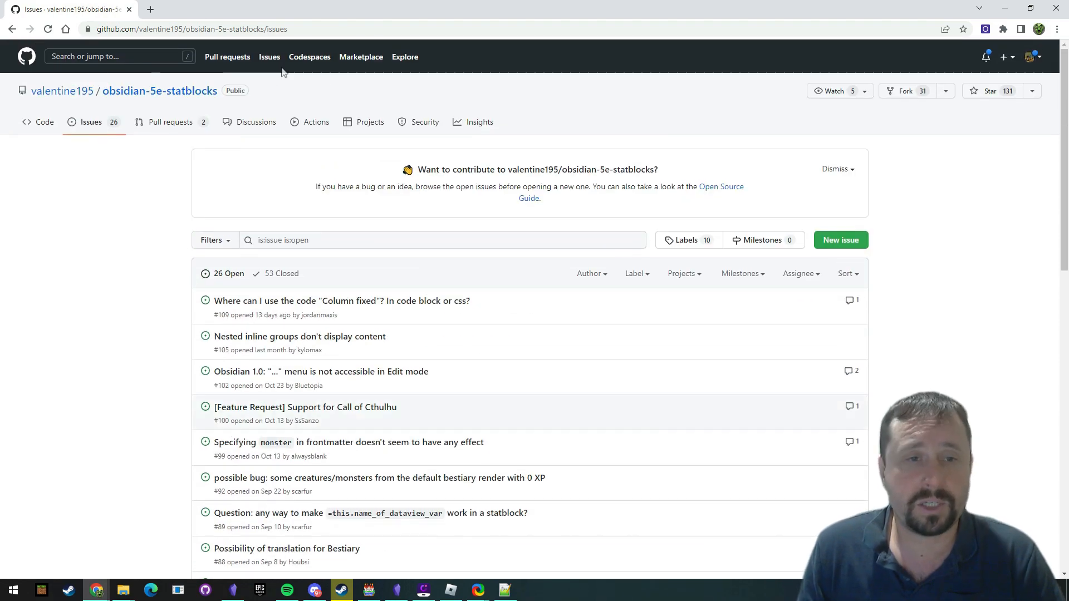
scroll(629, 228, "down", 10)
scroll(613, 245, "up", 10)
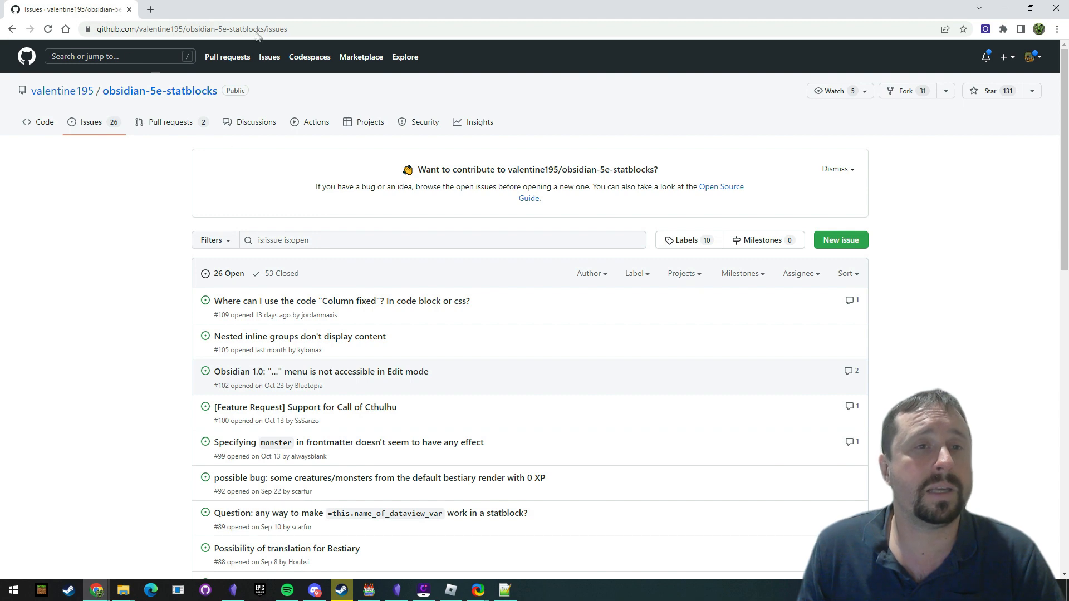
scroll(612, 84, "down", 3)
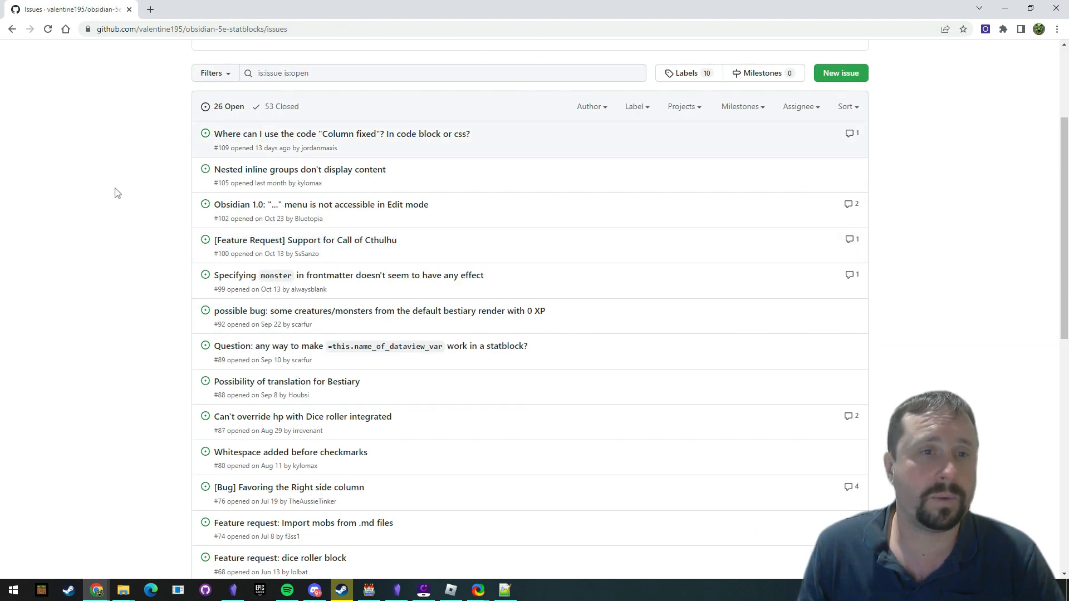
scroll(299, 192, "up", 3)
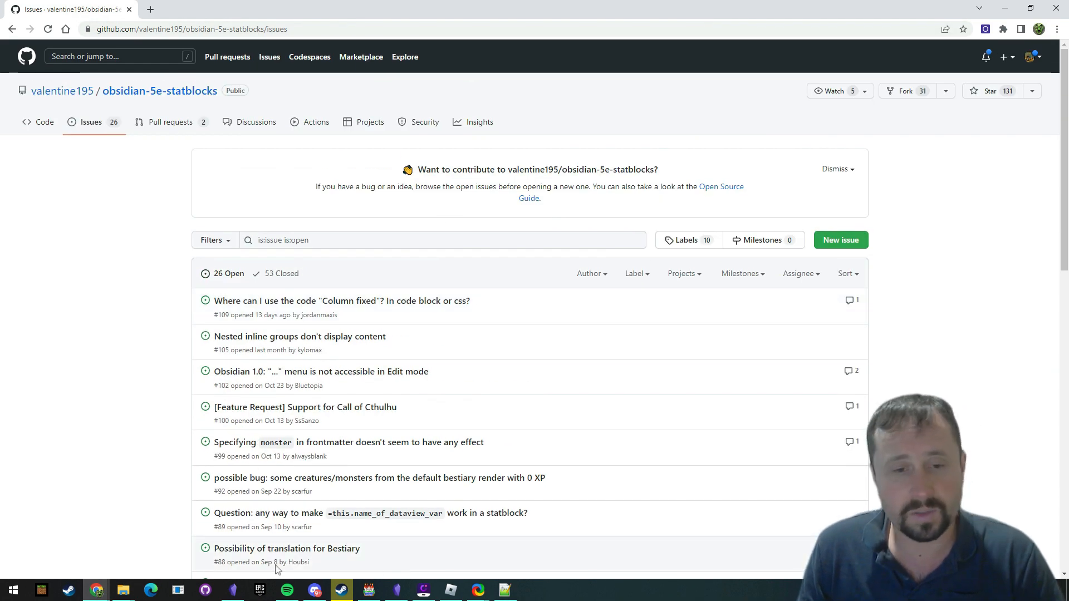
- Switch to Discord and look over the tabletop-games channel of the Obsidian Members Group and its list of threads
left_click(311, 593)
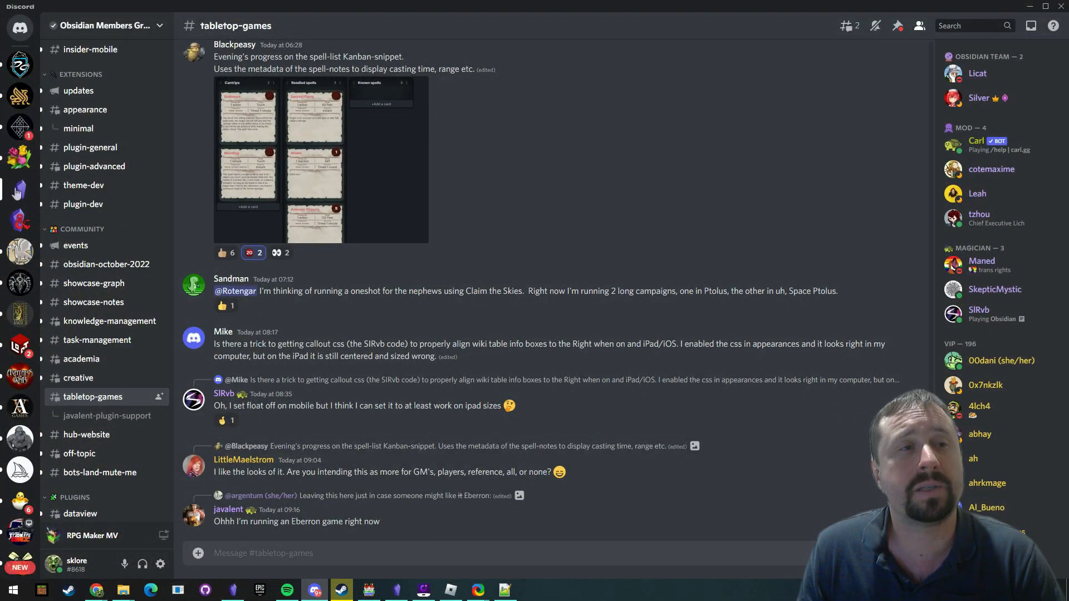
scroll(19, 191, "down", 2)
scroll(103, 384, "down", 4)
mouse_move(101, 289)
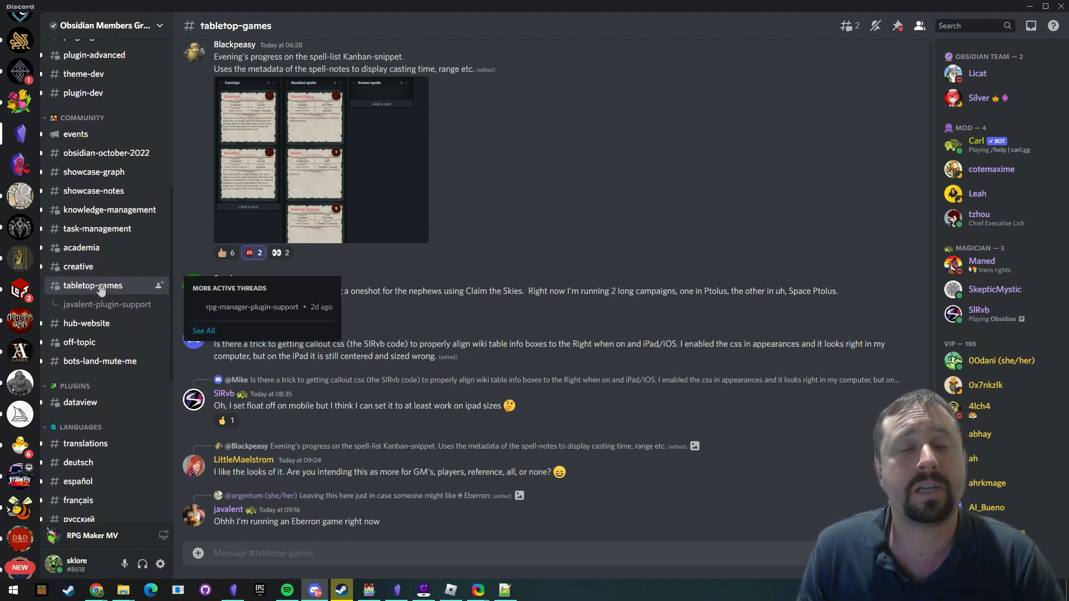
left_click(848, 29)
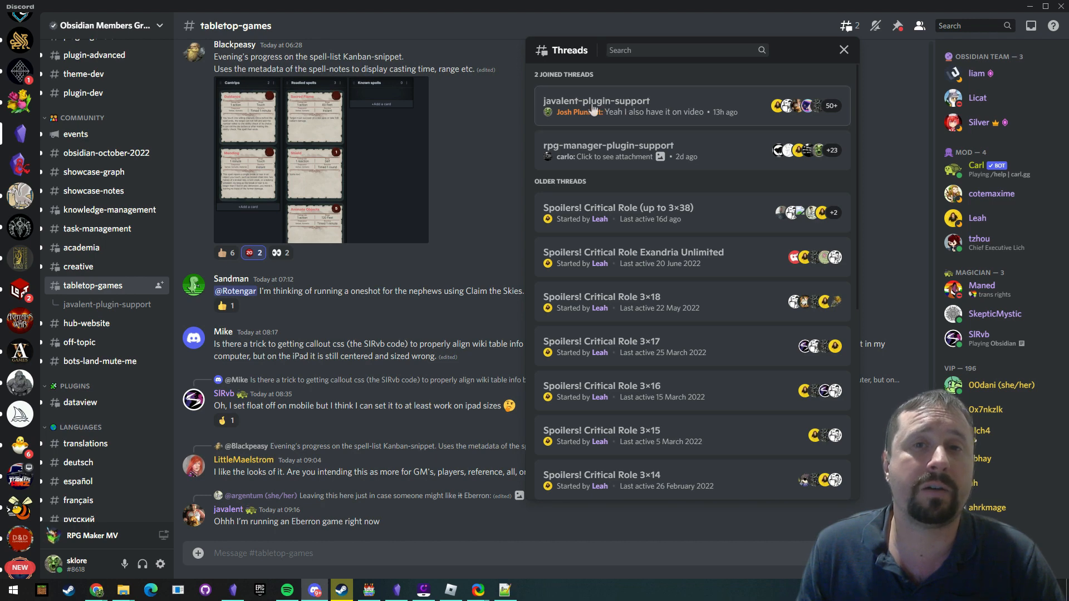
left_click(843, 49)
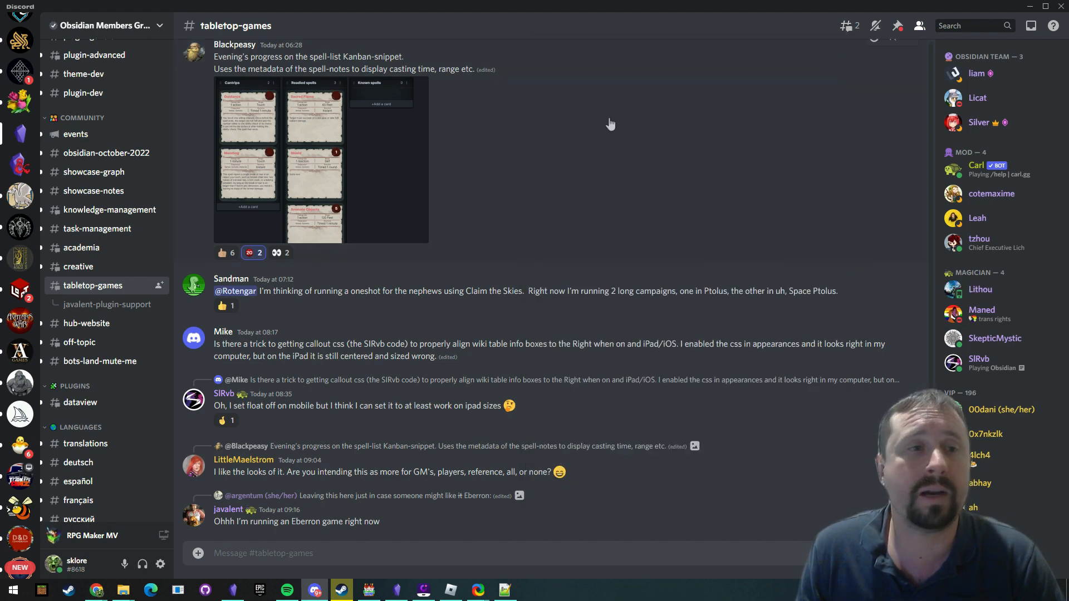
- Open the javalent-plugin-support thread and read through its recent statblock troubleshooting messages
left_click(93, 304)
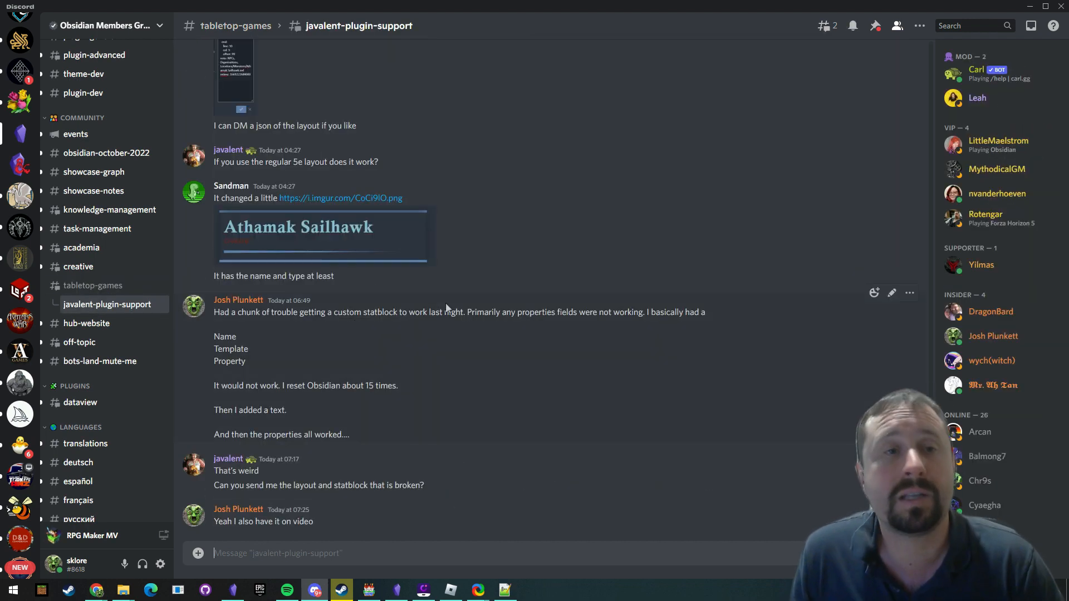
scroll(580, 259, "up", 4)
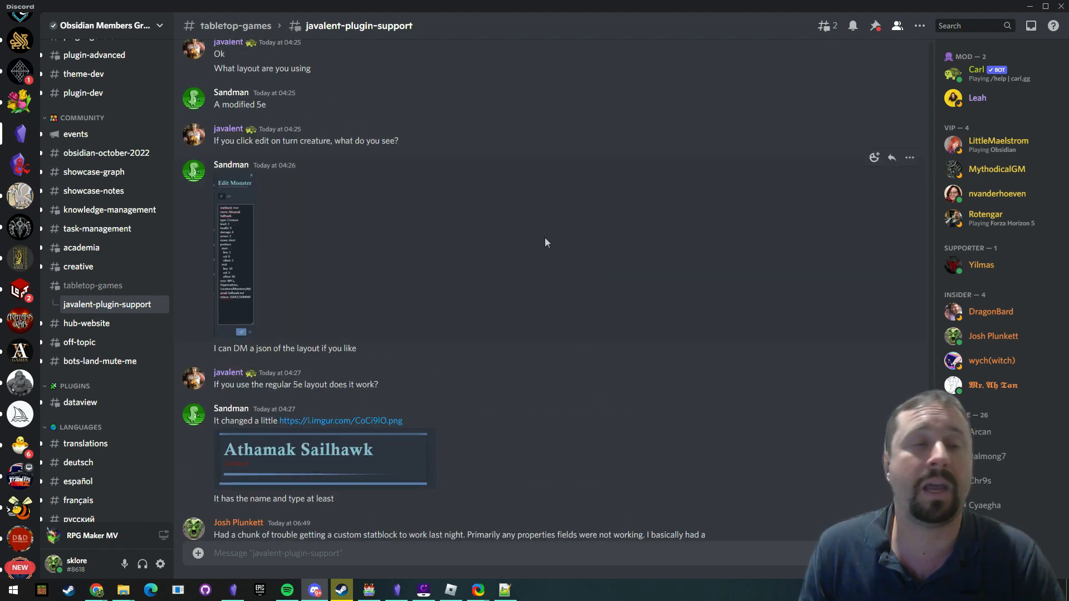
scroll(545, 236, "up", 3)
scroll(529, 232, "down", 2)
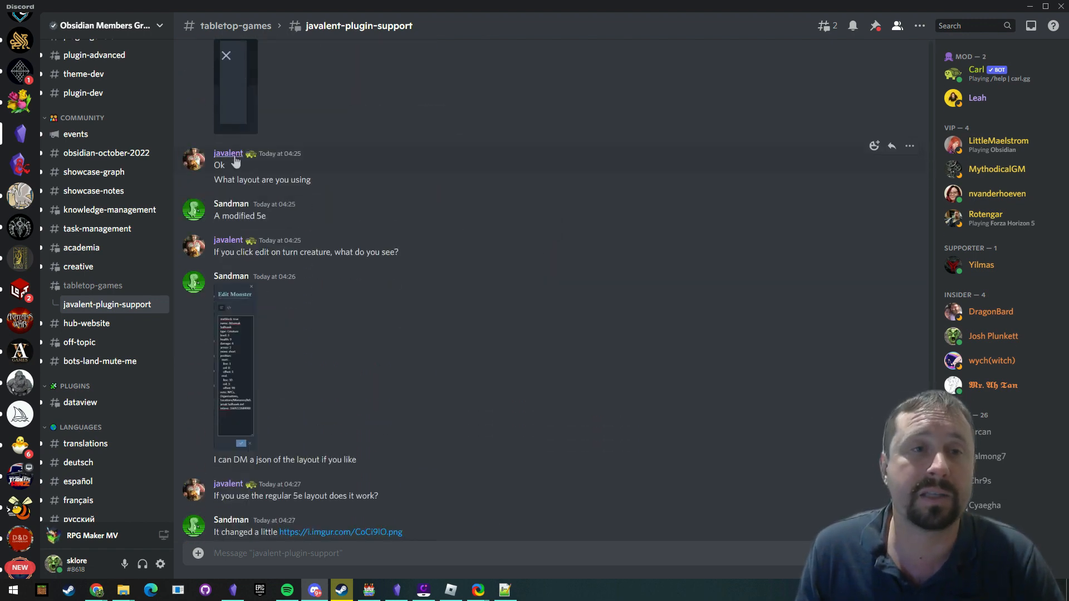
scroll(254, 178, "down", 6)
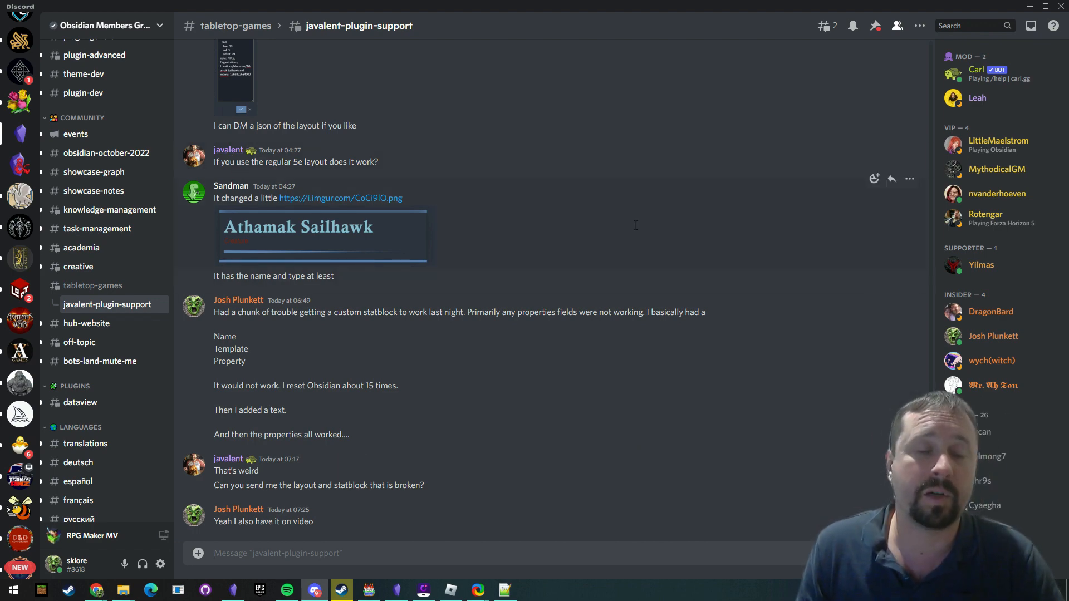
scroll(626, 240, "up", 7)
scroll(626, 240, "up", 10)
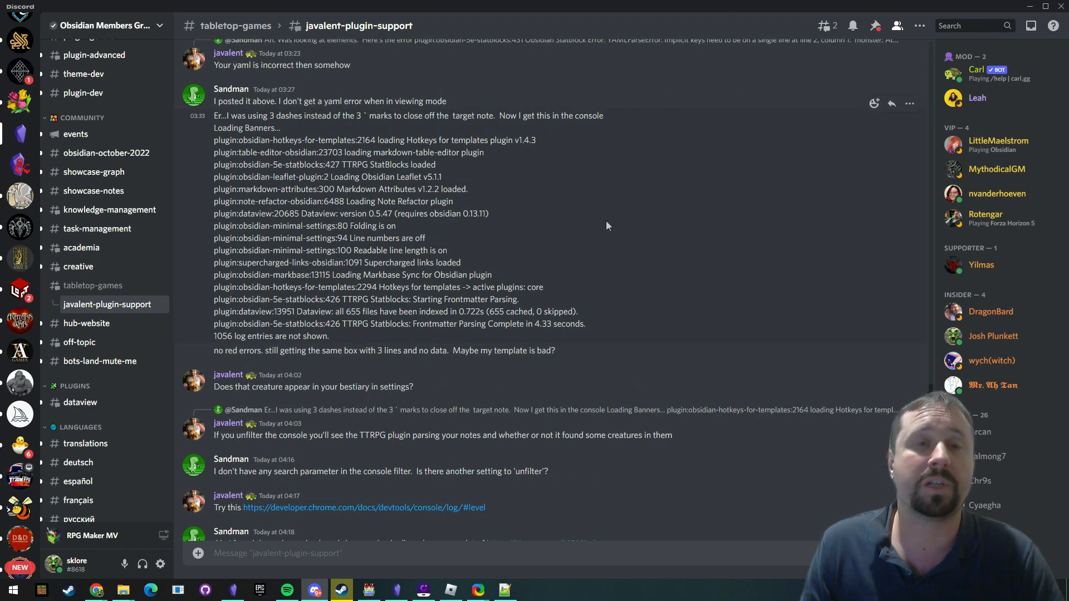
scroll(617, 222, "down", 15)
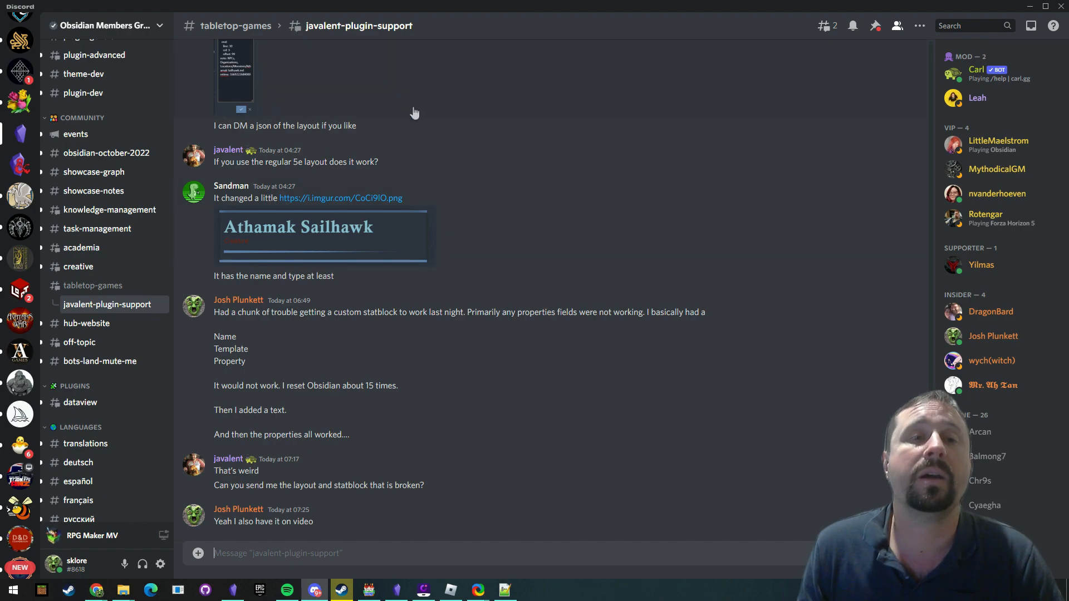
- Return to the plugin's GitHub repository in the browser and look through its list of discussions
left_click(1029, 7)
left_click(259, 125)
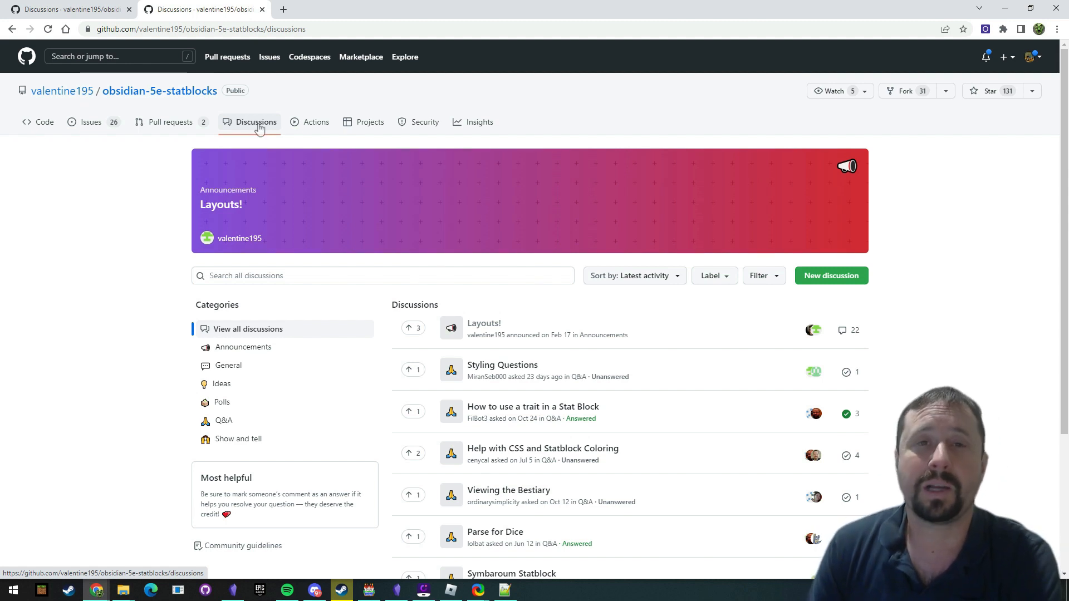
scroll(567, 345, "down", 1)
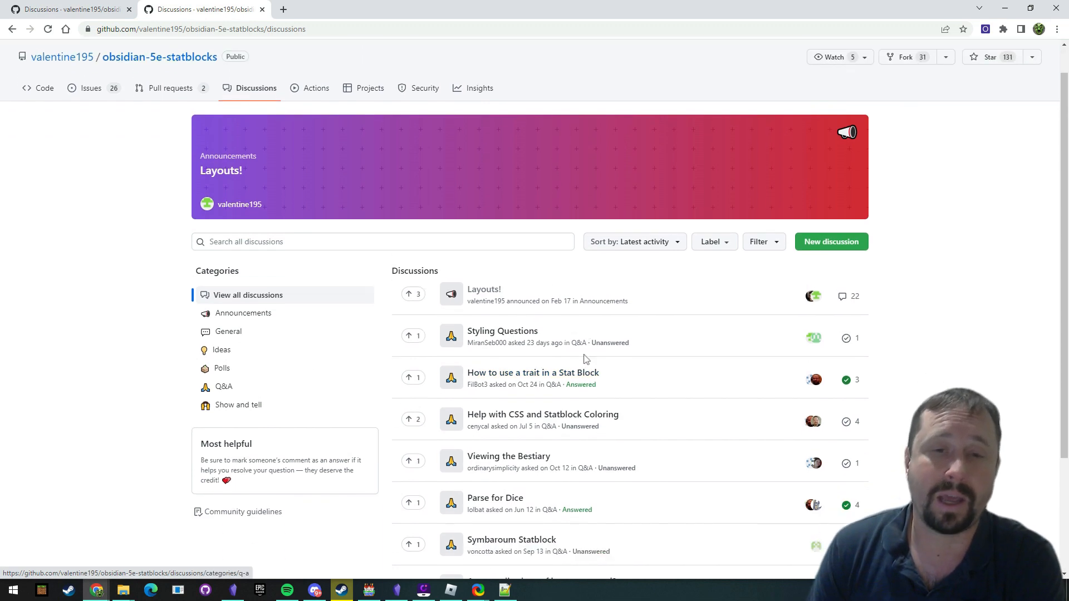
scroll(584, 357, "down", 3)
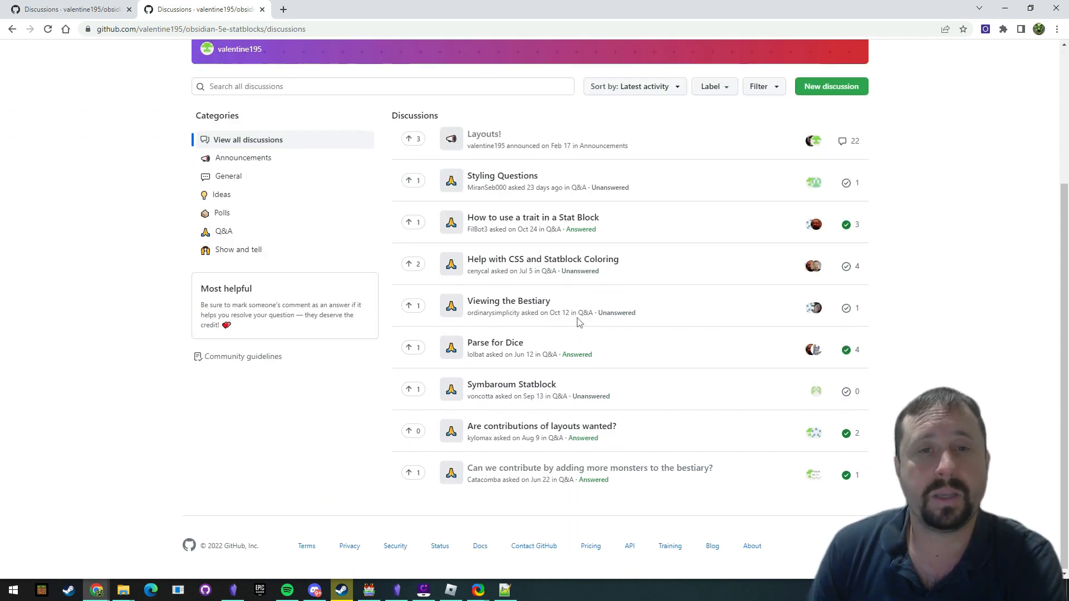
scroll(577, 321, "up", 3)
scroll(517, 312, "down", 2)
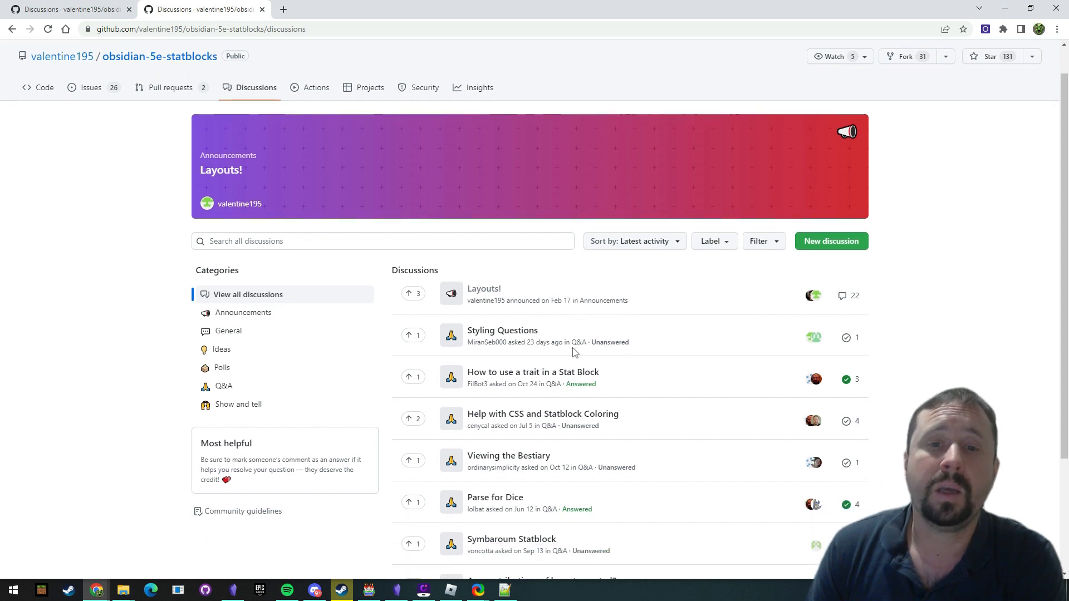
mouse_move(492, 217)
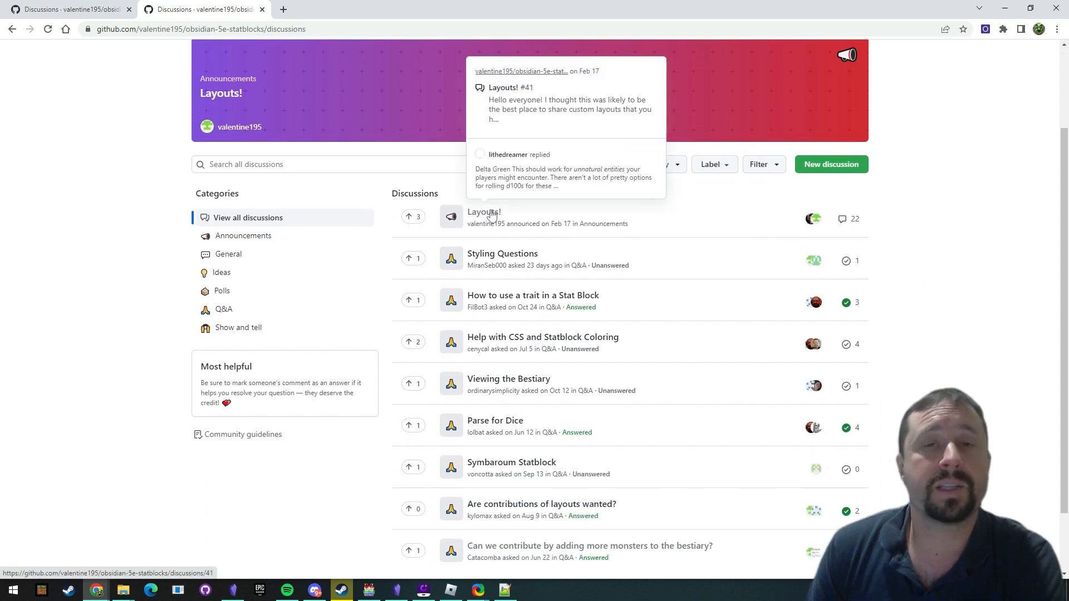
- Open the Layouts! announcement discussion and browse the custom statblock layouts shared in its comments
left_click(476, 217)
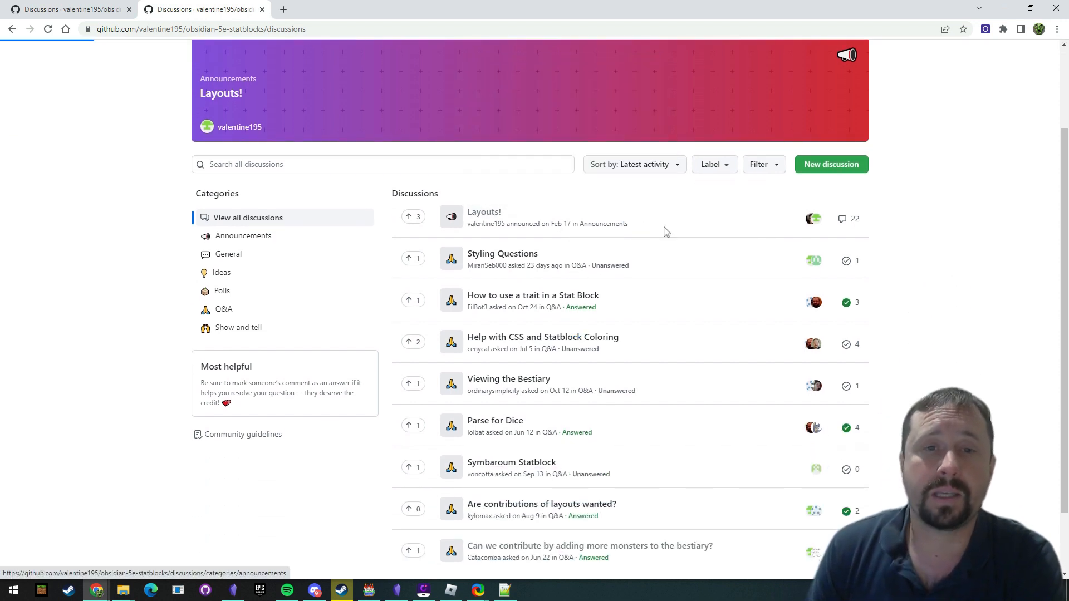
scroll(725, 260, "down", 2)
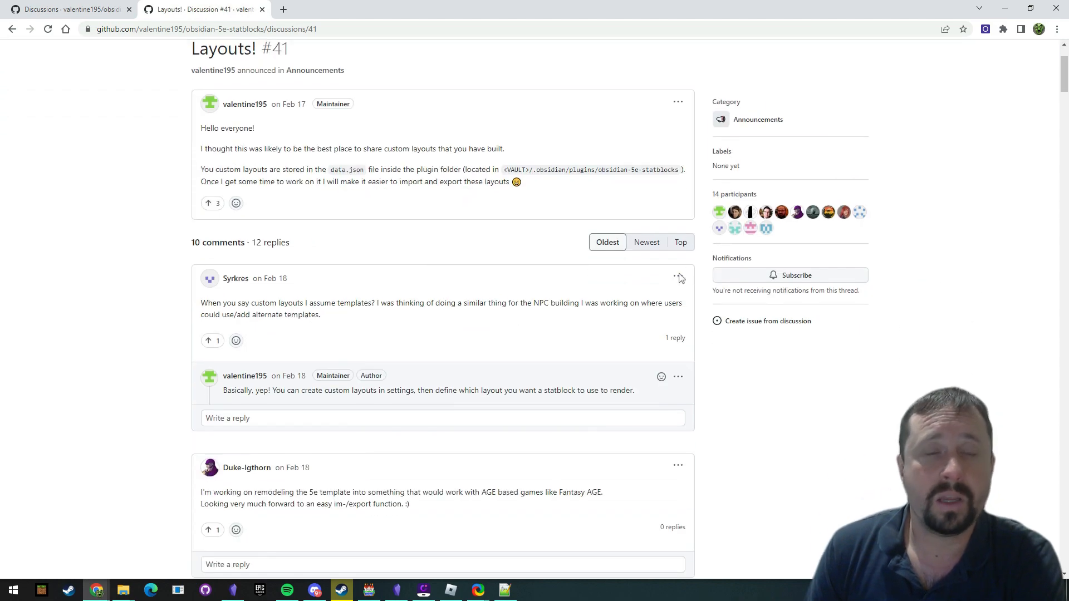
scroll(568, 321, "down", 20)
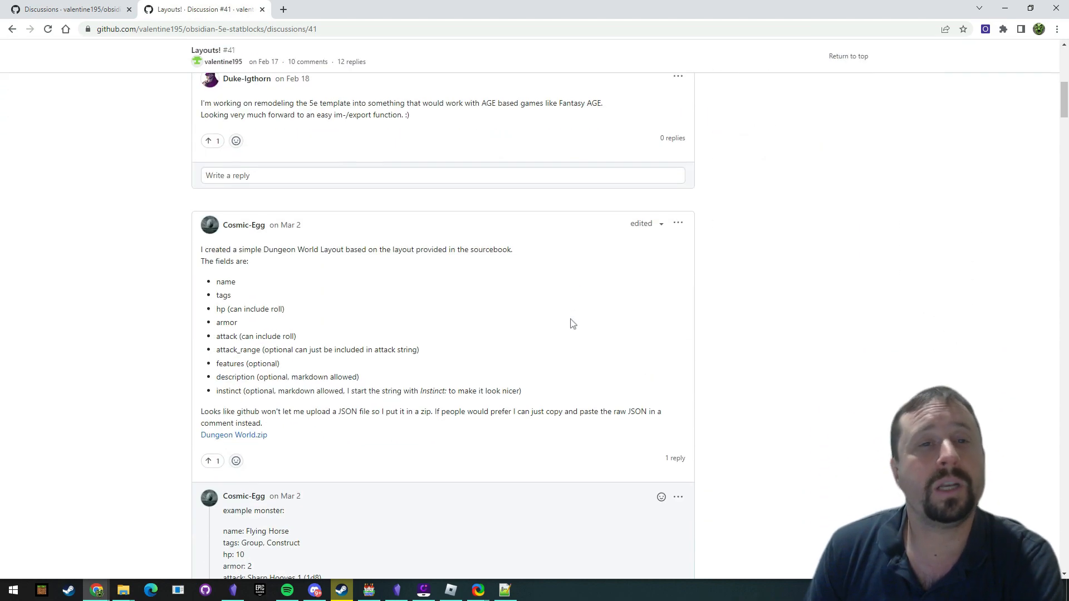
scroll(535, 328, "down", 3)
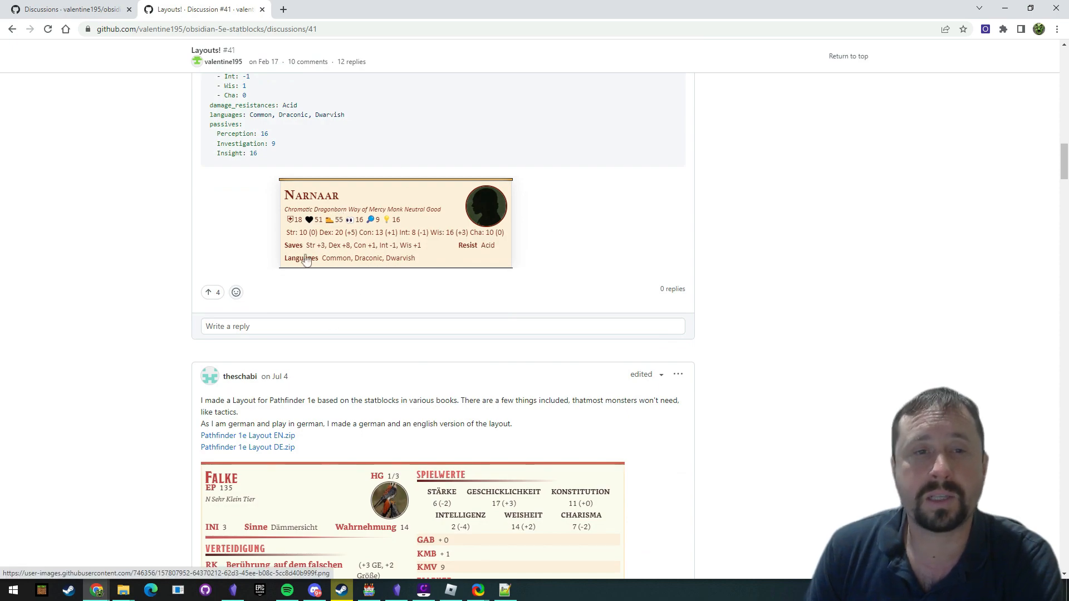
- Compare the Pathfinder 1e layout comment with the compact player-character layout, including its template JSON and sample statblock
scroll(311, 173, "down", 5)
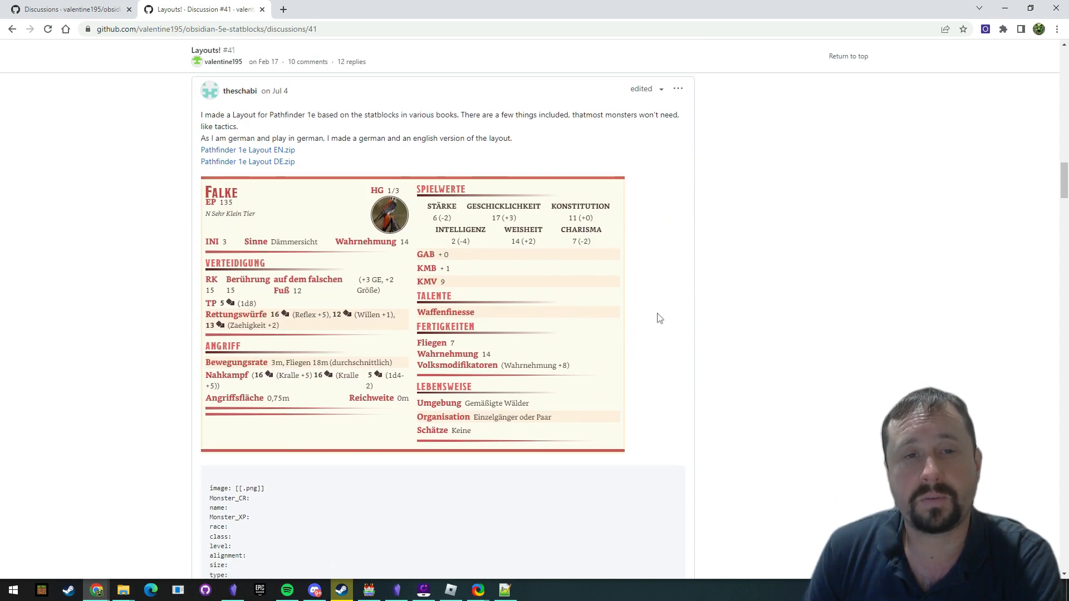
scroll(659, 315, "down", 6)
scroll(659, 325, "up", 20)
scroll(237, 438, "down", 5)
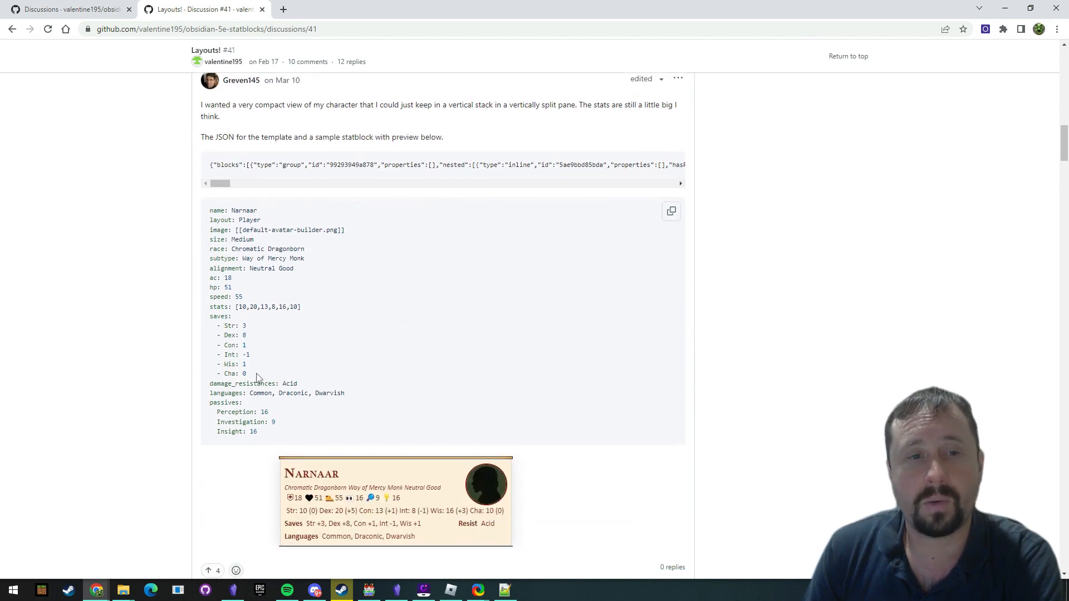
left_click_drag(225, 184, 141, 167)
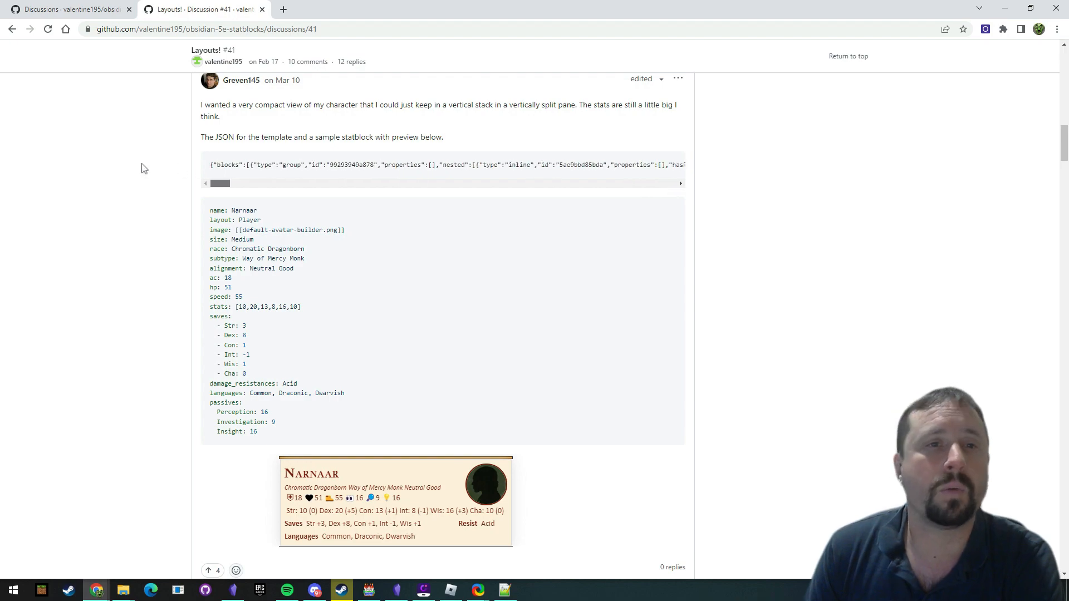
scroll(566, 245, "down", 6)
scroll(566, 250, "down", 10)
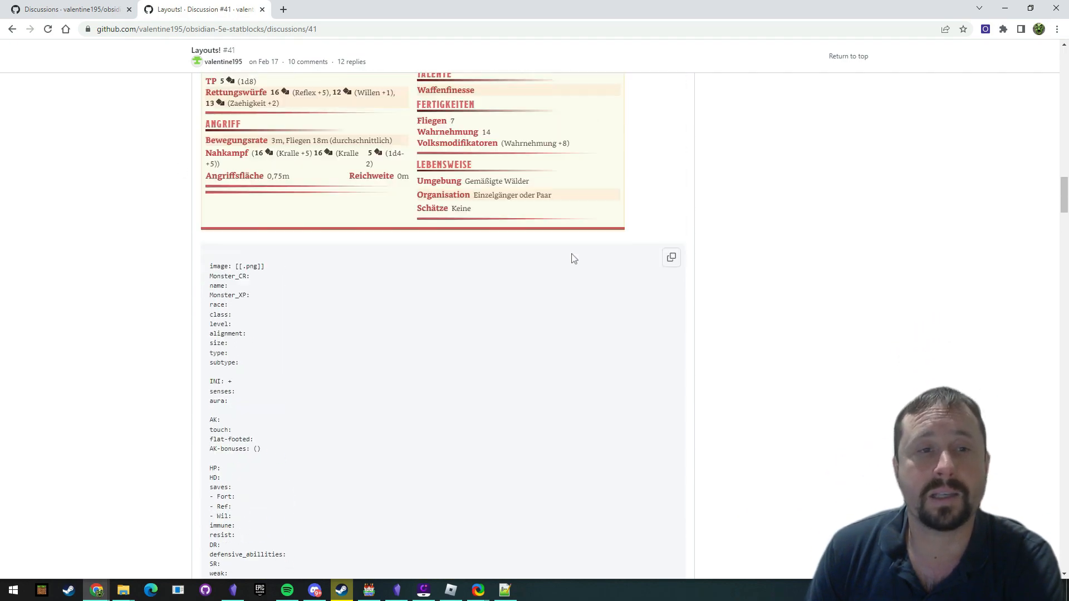
- Return to the opening post of the Layouts! discussion and read where custom layouts are stored in the vault
key("Home")
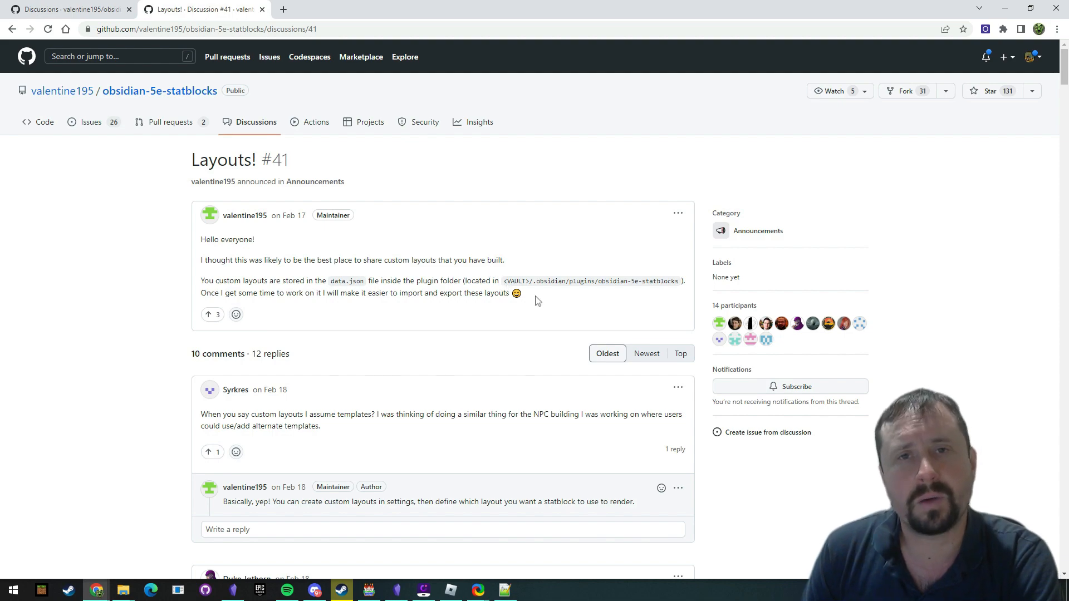
scroll(542, 306, "down", 15)
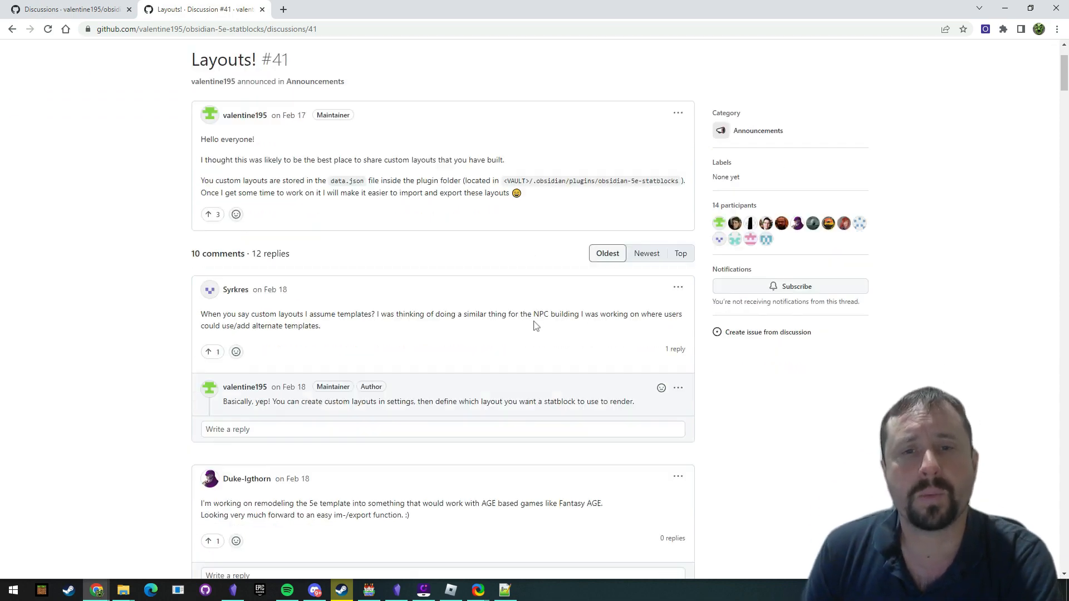
scroll(539, 336, "up", 10)
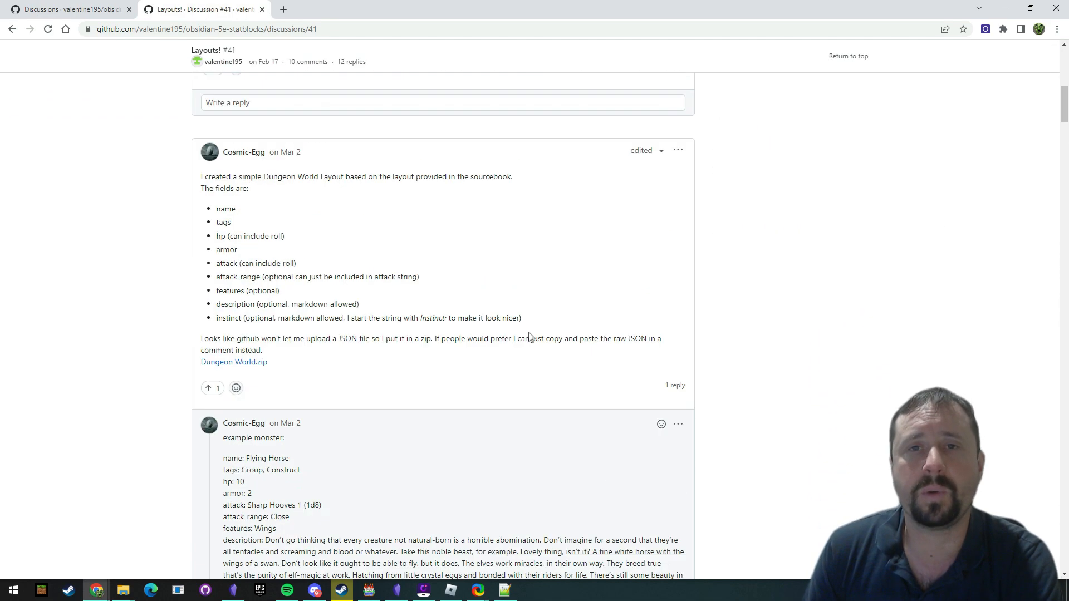
scroll(516, 339, "up", 4)
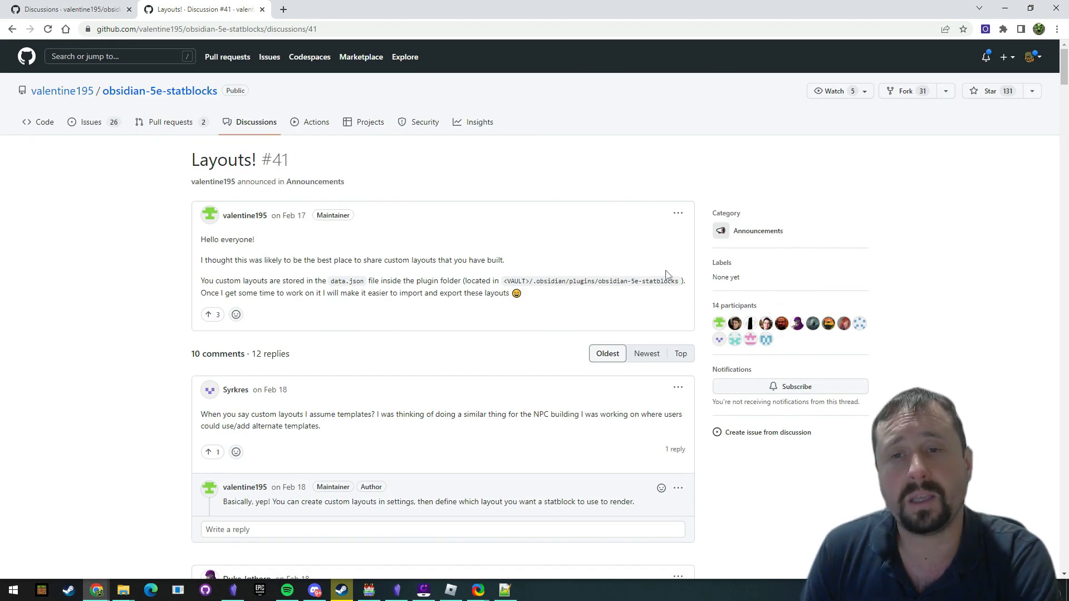
scroll(645, 254, "down", 1)
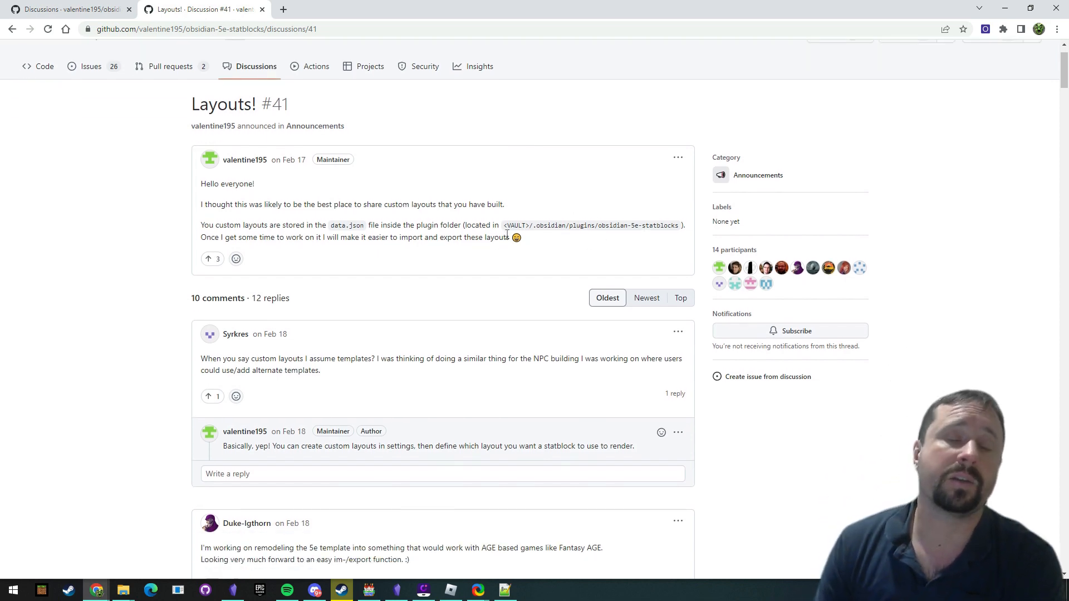
- Look through the shared layouts in the comments from Dungeon World through SWRPG to the Shadowrun Anarchy example
scroll(507, 234, "down", 12)
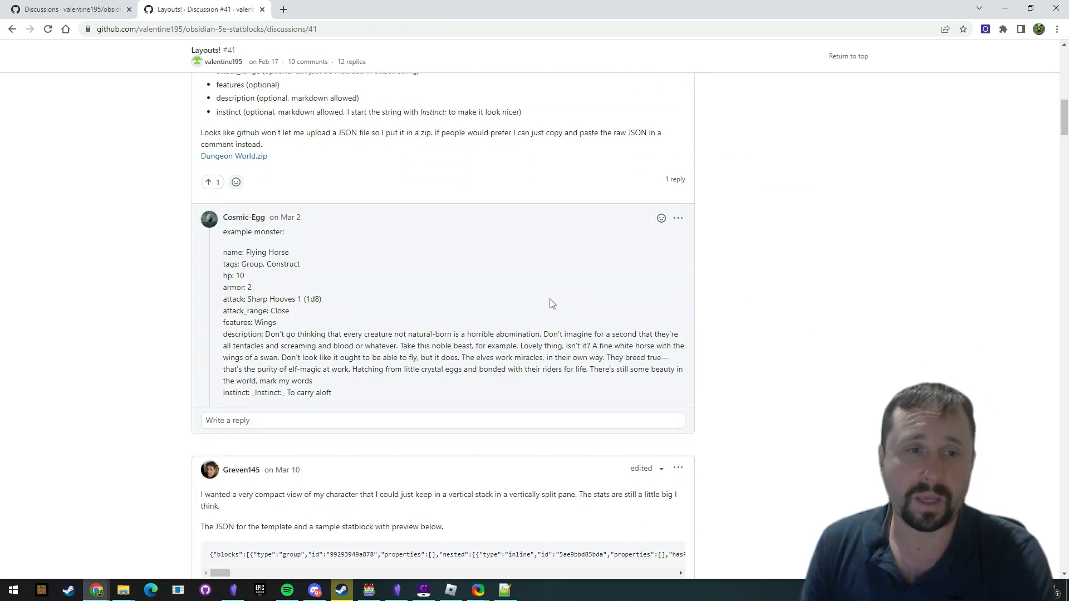
scroll(552, 304, "down", 15)
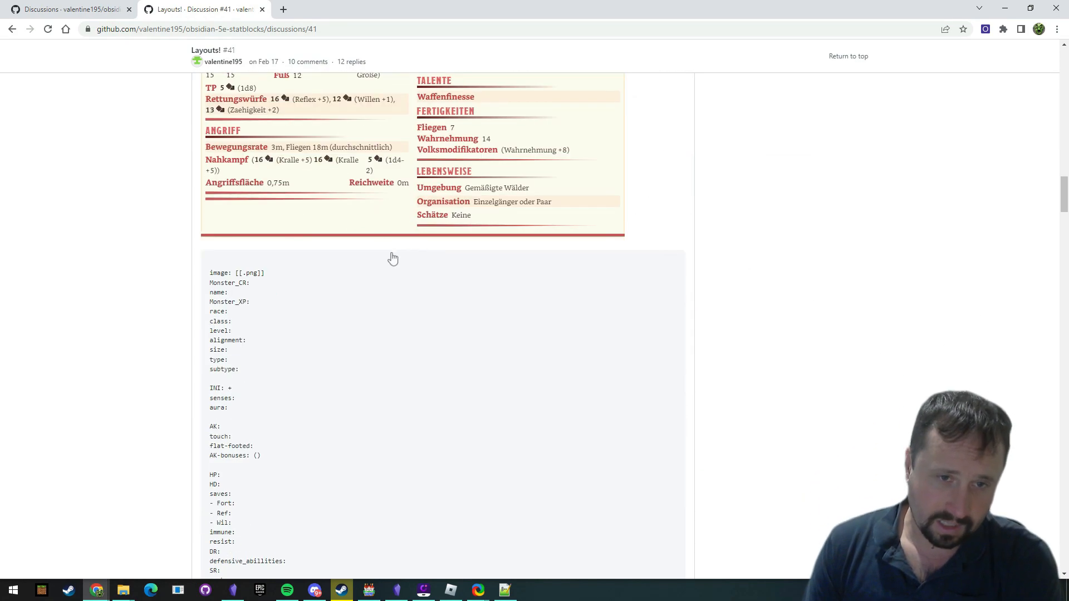
scroll(392, 258, "down", 20)
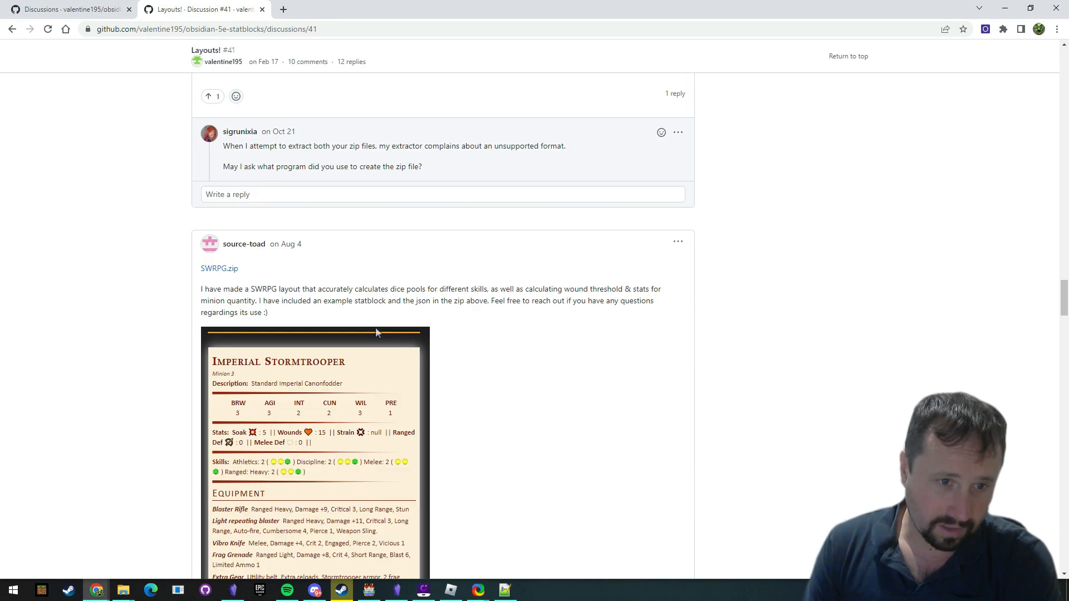
scroll(375, 332, "down", 2)
scroll(413, 156, "down", 6)
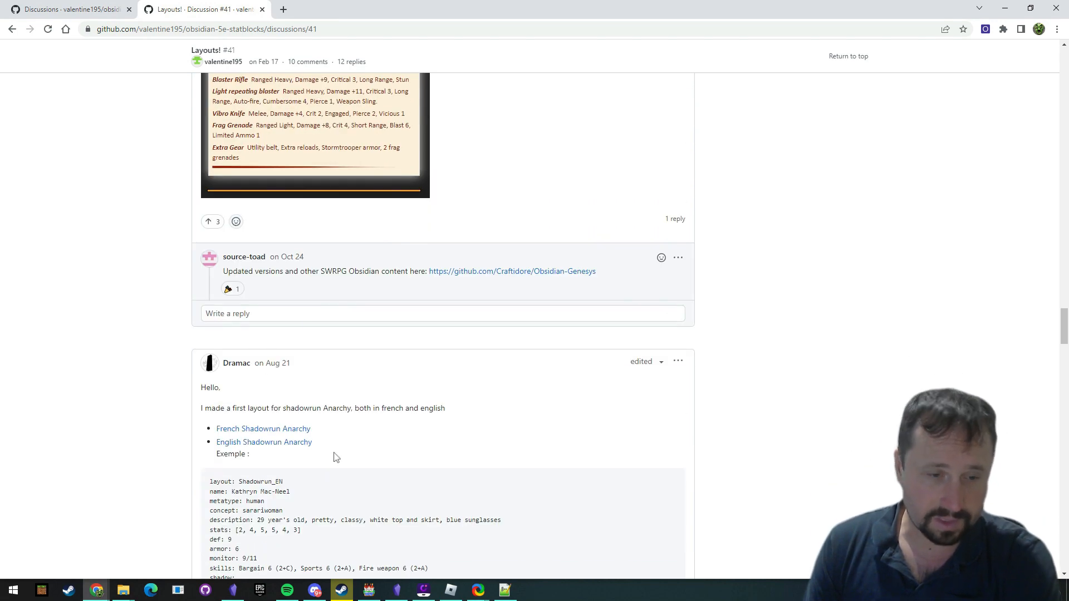
scroll(468, 332, "down", 4)
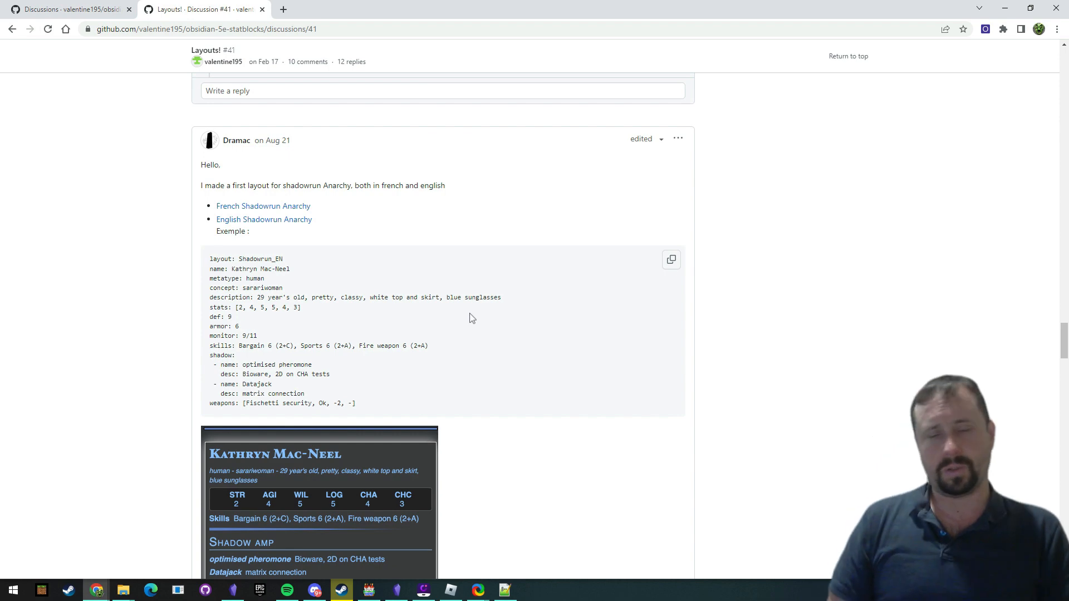
scroll(474, 318, "down", 5)
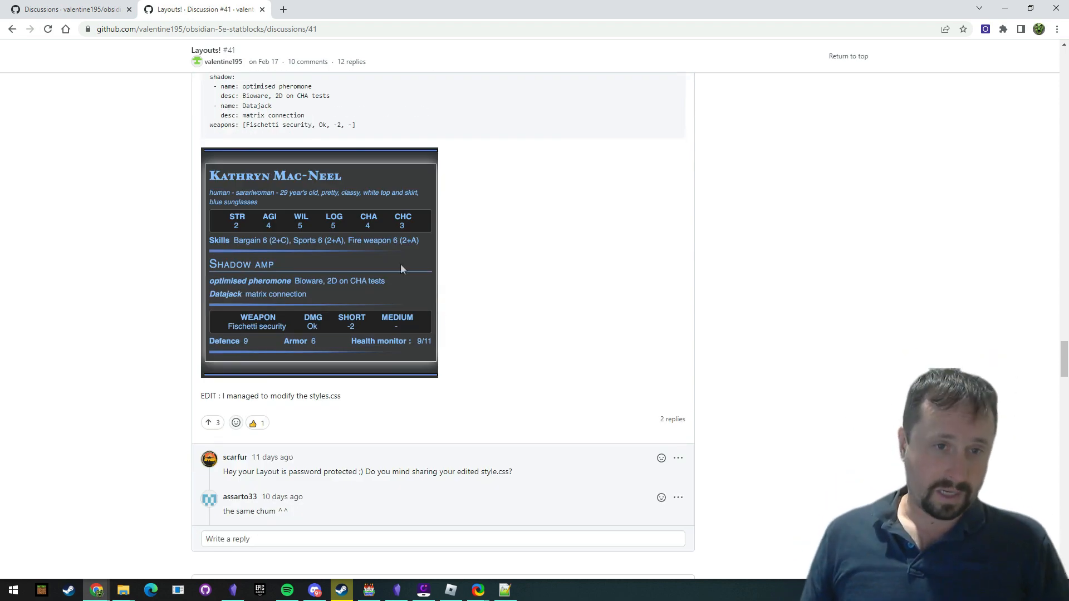
- Examine the 5e Character Sheet and SWADE layouts and continue through the remaining comments to the end of the discussion
scroll(476, 278, "down", 9)
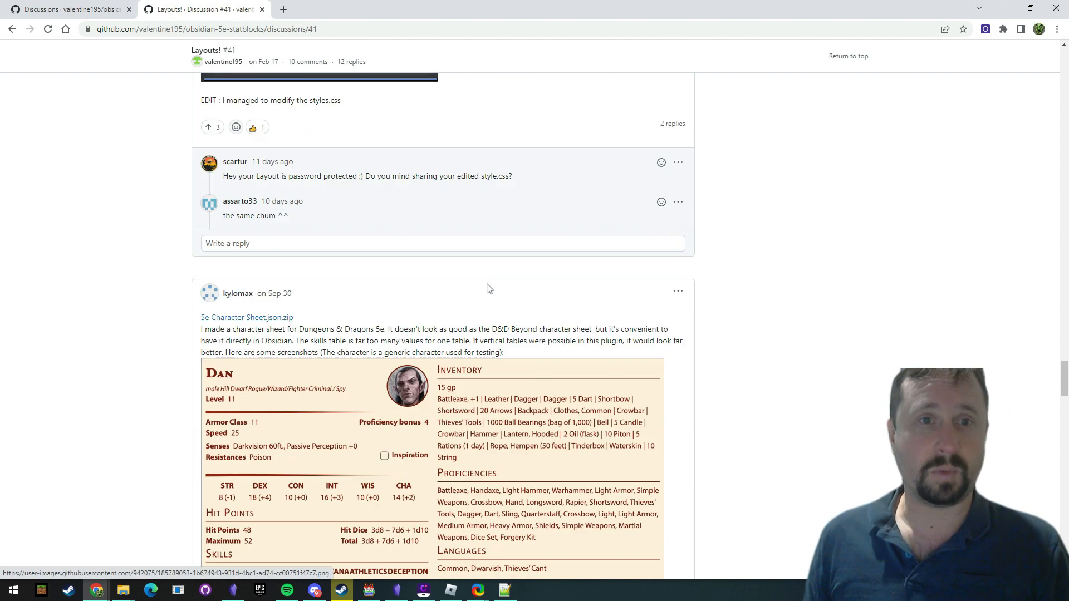
scroll(482, 323, "down", 4)
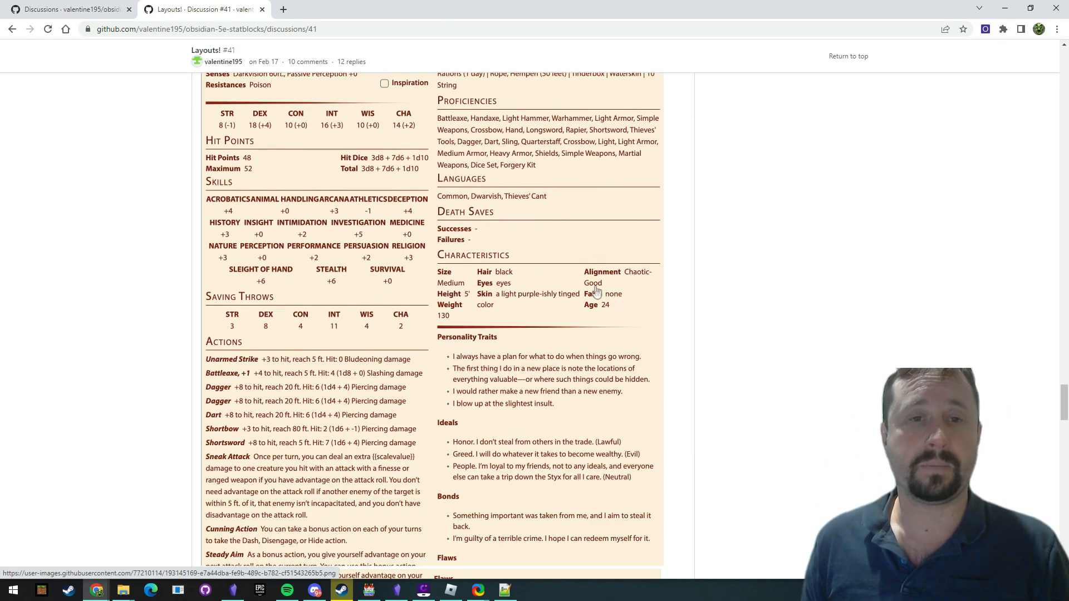
scroll(456, 118, "up", 3)
scroll(521, 239, "down", 3)
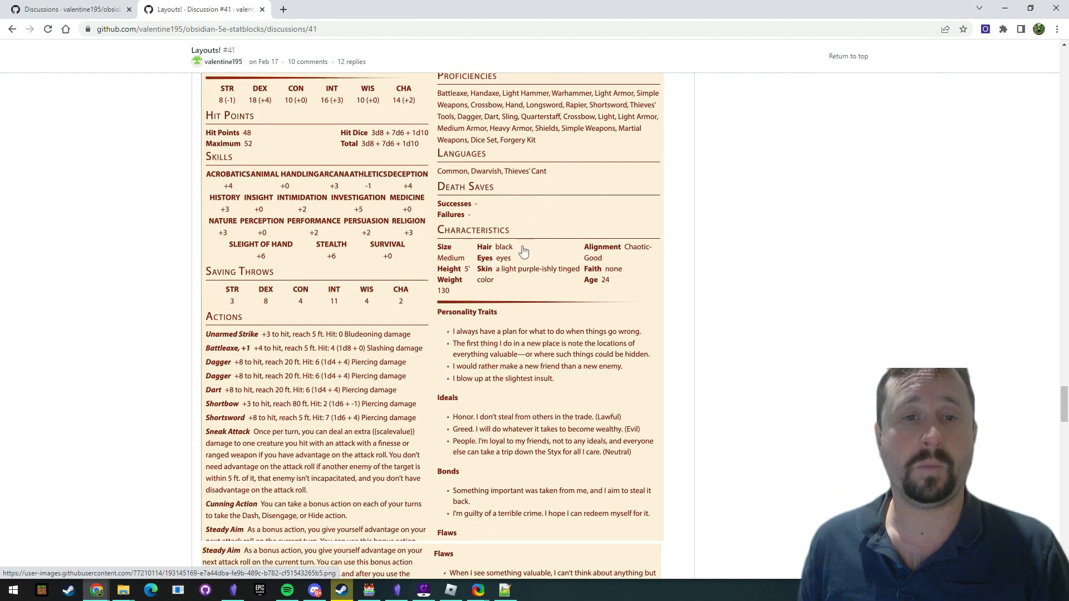
scroll(377, 188, "down", 18)
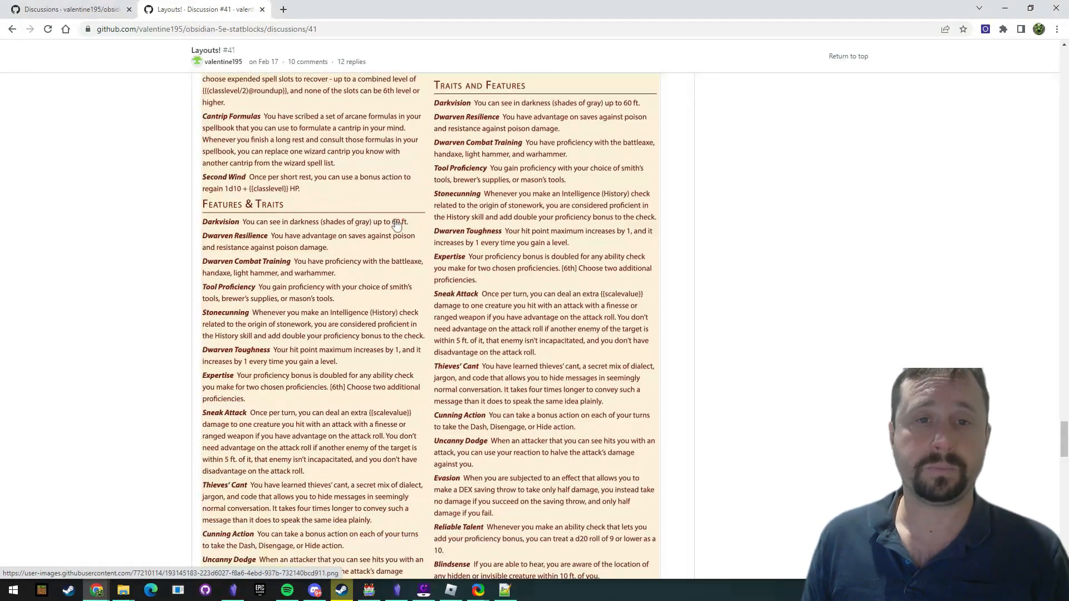
scroll(406, 237, "down", 7)
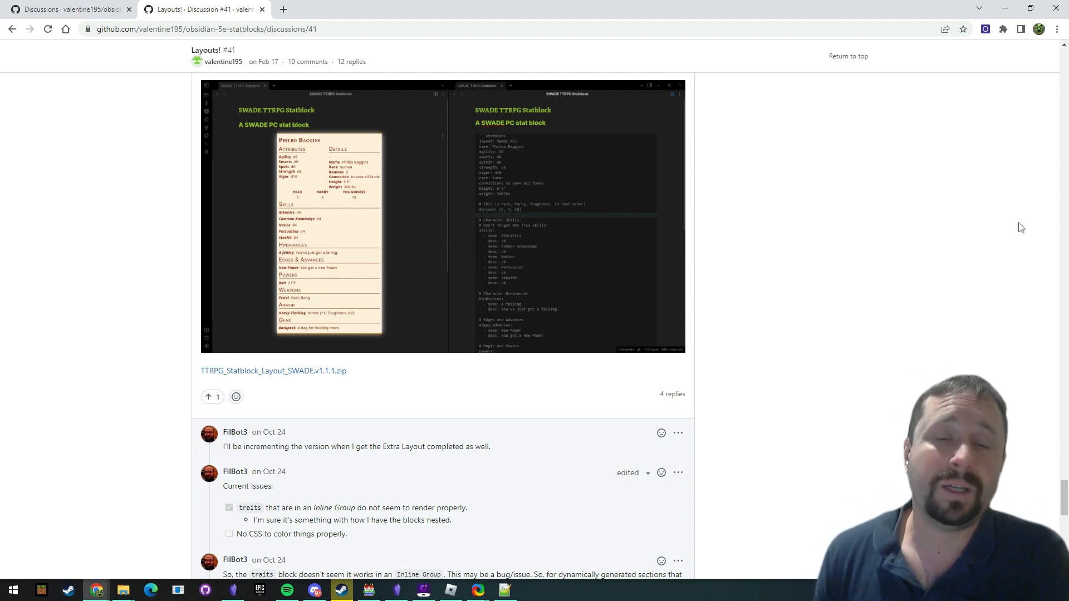
scroll(782, 281, "down", 8)
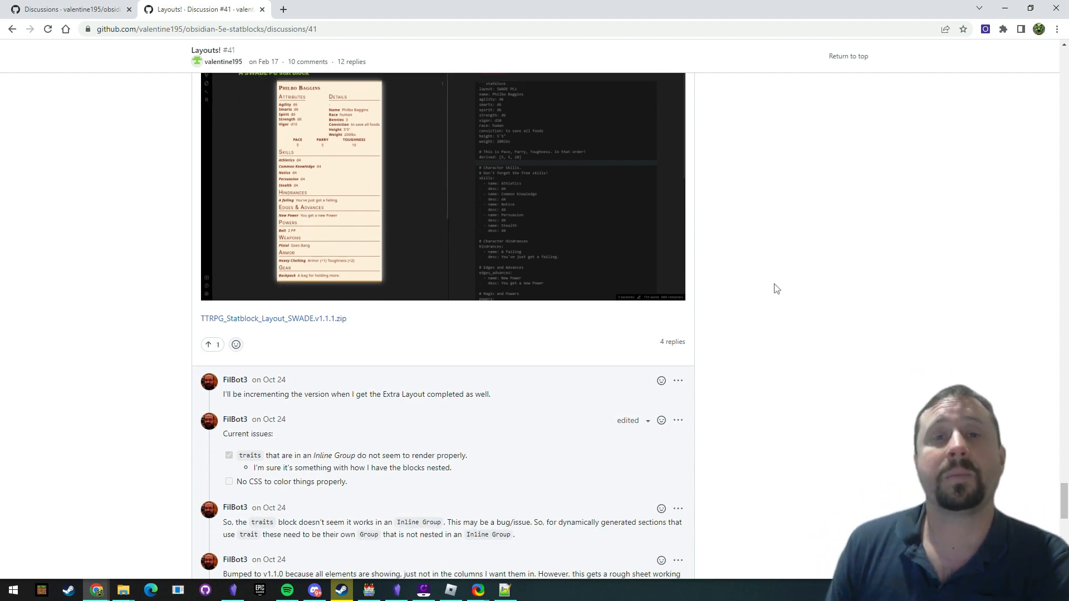
scroll(762, 276, "down", 4)
scroll(762, 276, "down", 3)
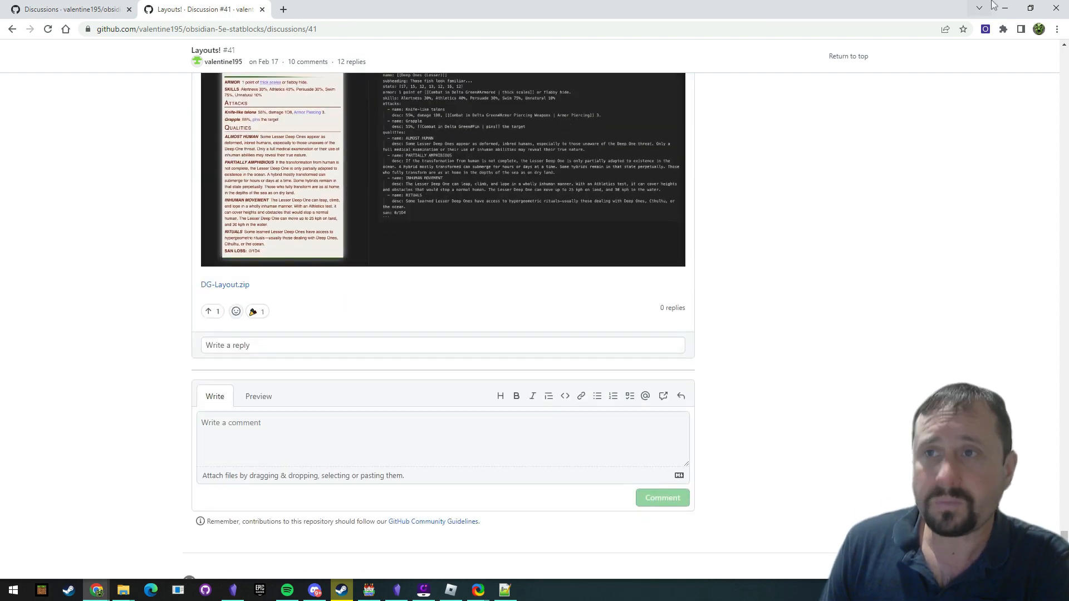
- Switch back to Obsidian, dismiss the plugin browser and settings, and show the Apparition statblock and encounter in the note
left_click(1005, 8)
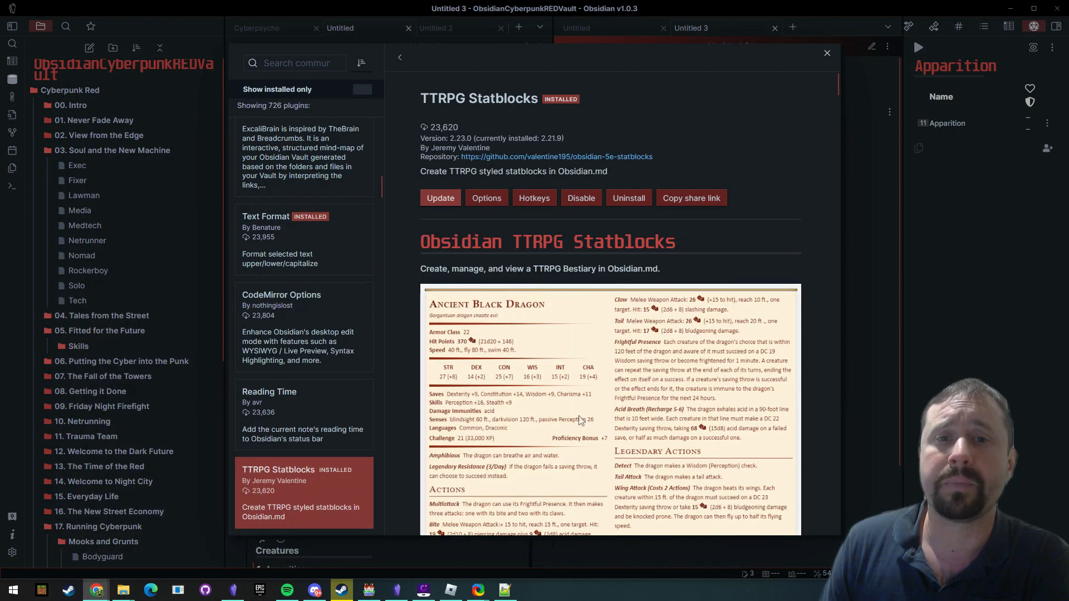
left_click(875, 183)
left_click(866, 234)
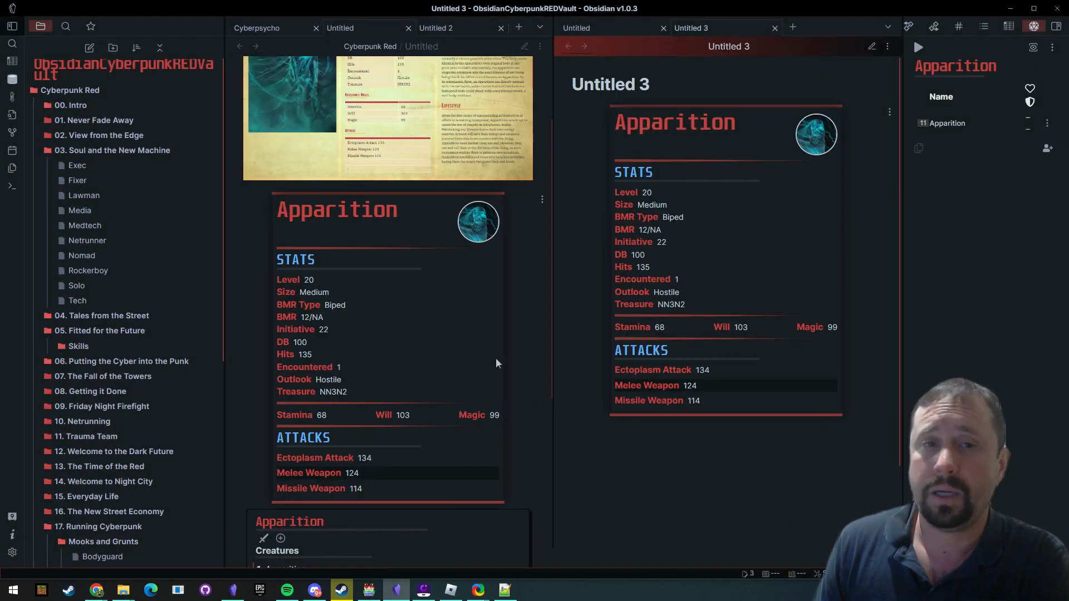
scroll(400, 313, "down", 2)
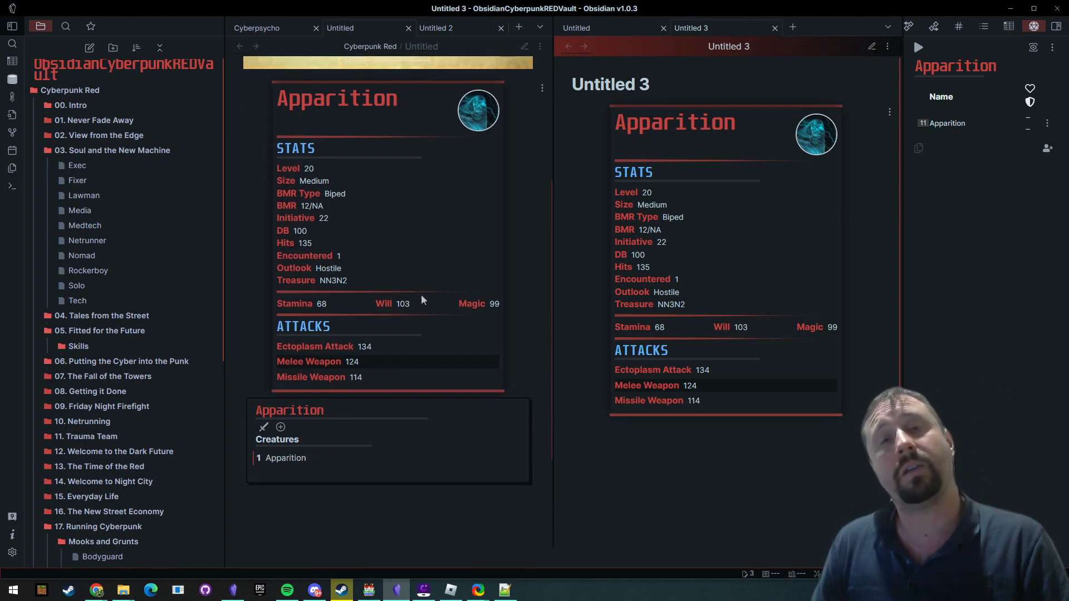